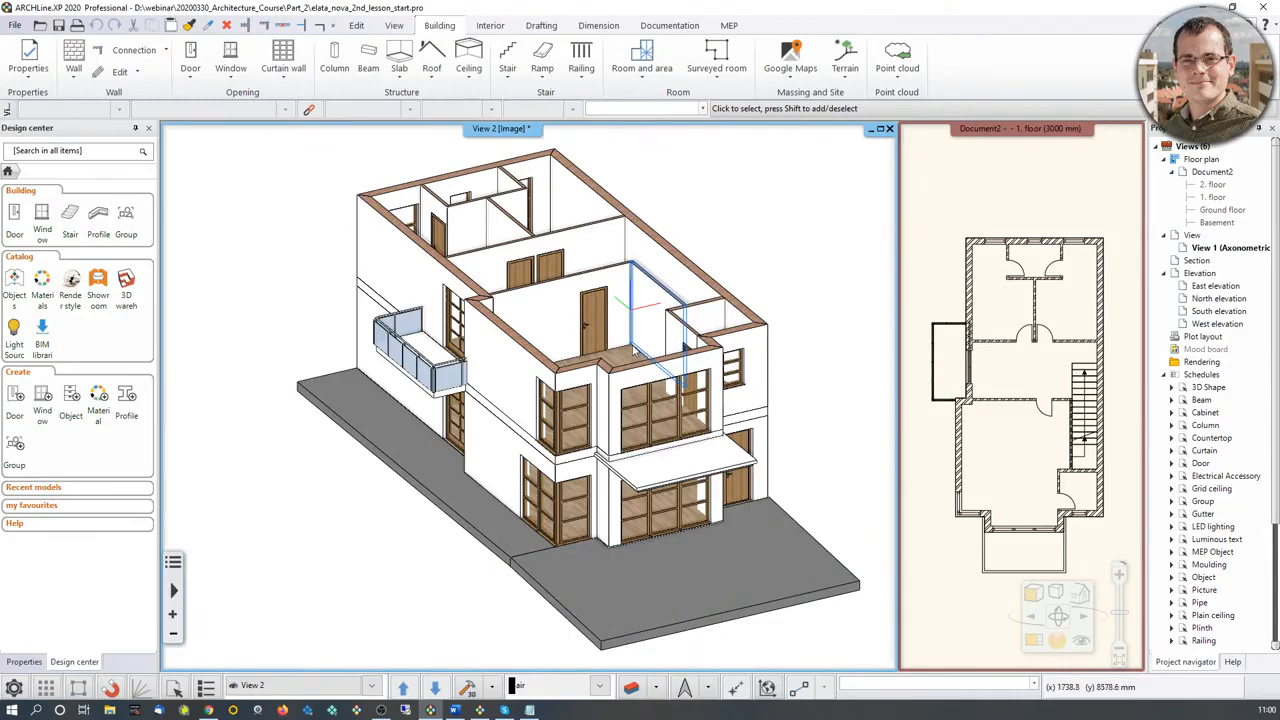
Step: Switch to the empty Document26 project and draw a 5000 mm horizontal wall in the 1 layered 38 wide wall style
{"action": "middle_click_drag", "start_coordinate": [584, 322], "coordinate": [579, 365]}
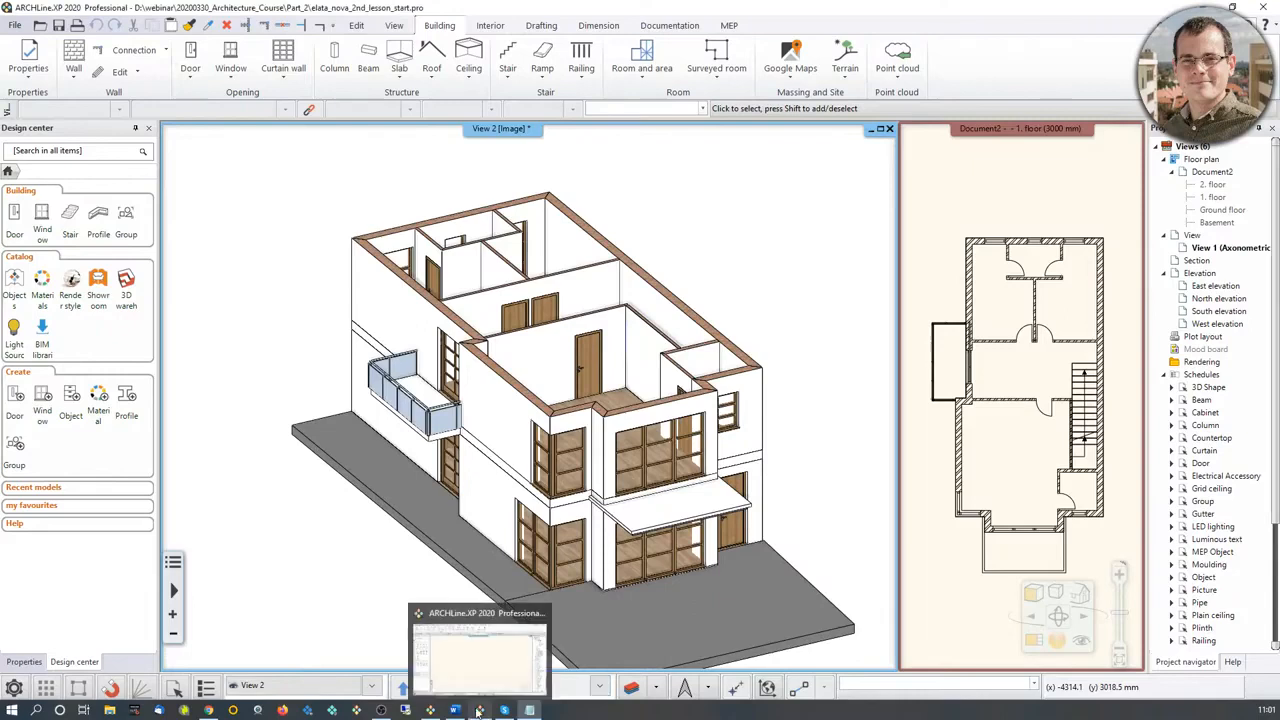
{"action": "left_click", "coordinate": [478, 650]}
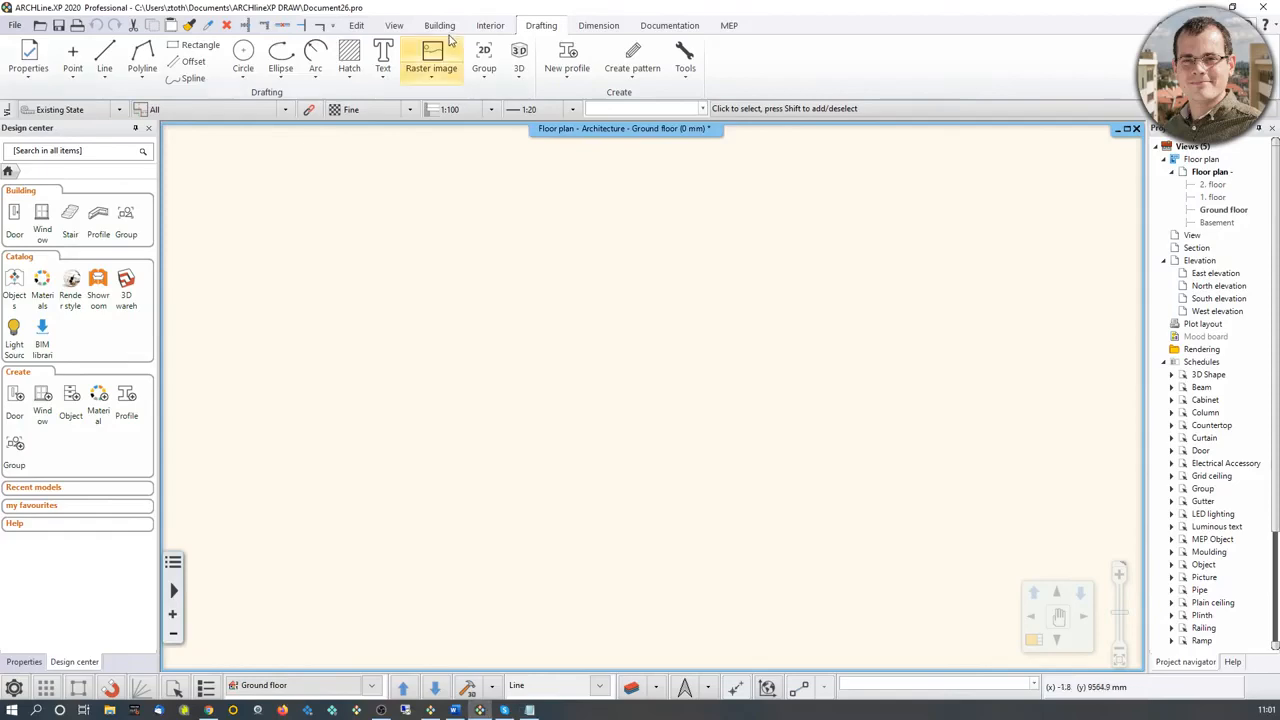
{"action": "left_click", "coordinate": [440, 26]}
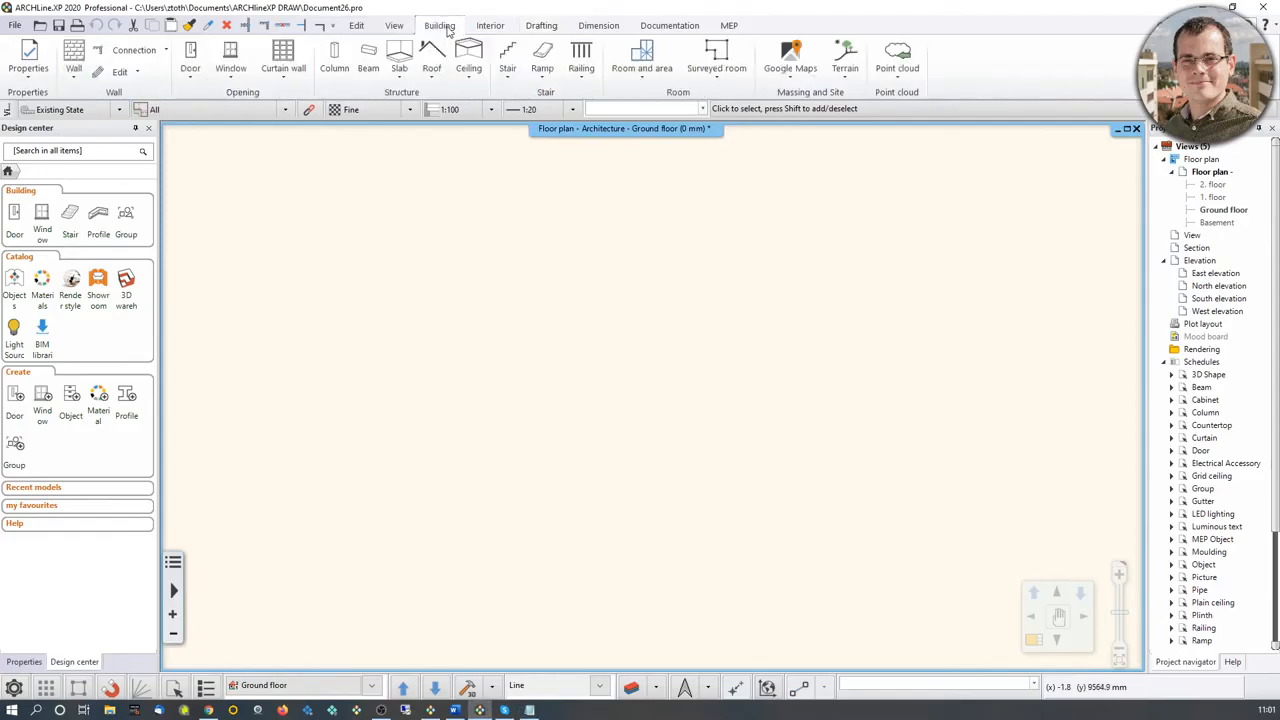
{"action": "left_click", "coordinate": [75, 62]}
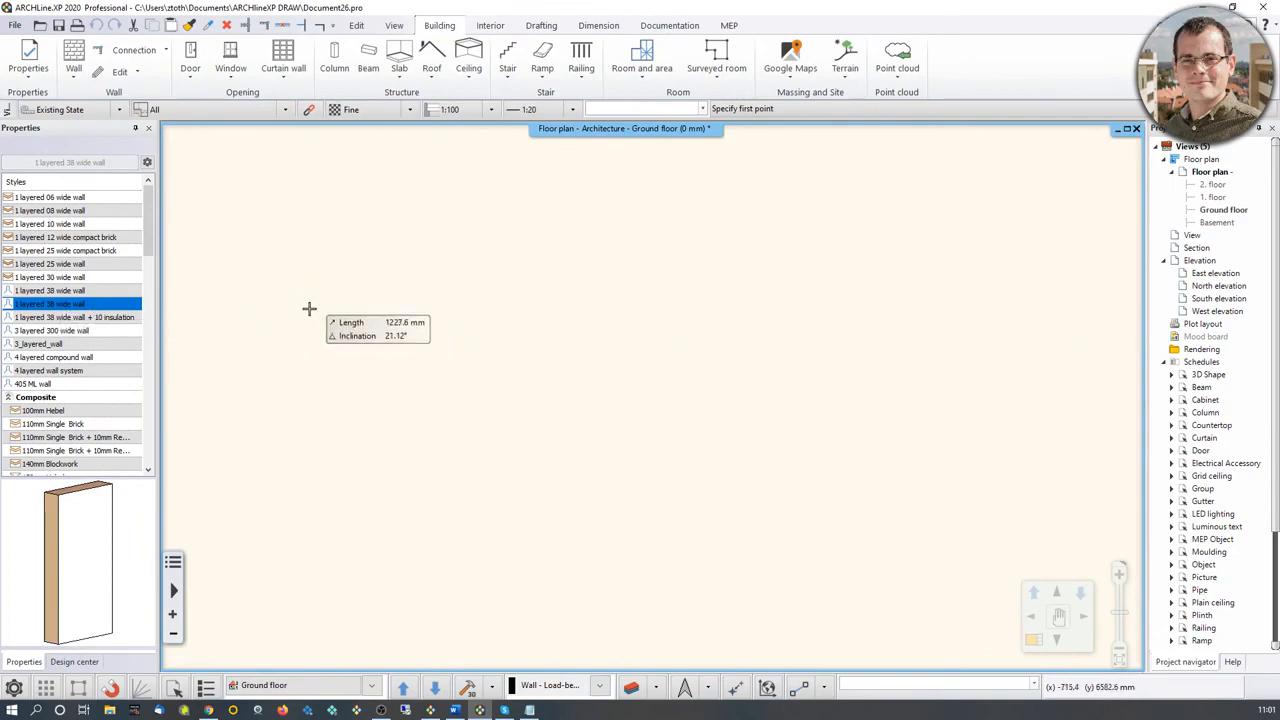
{"action": "left_click", "coordinate": [283, 292]}
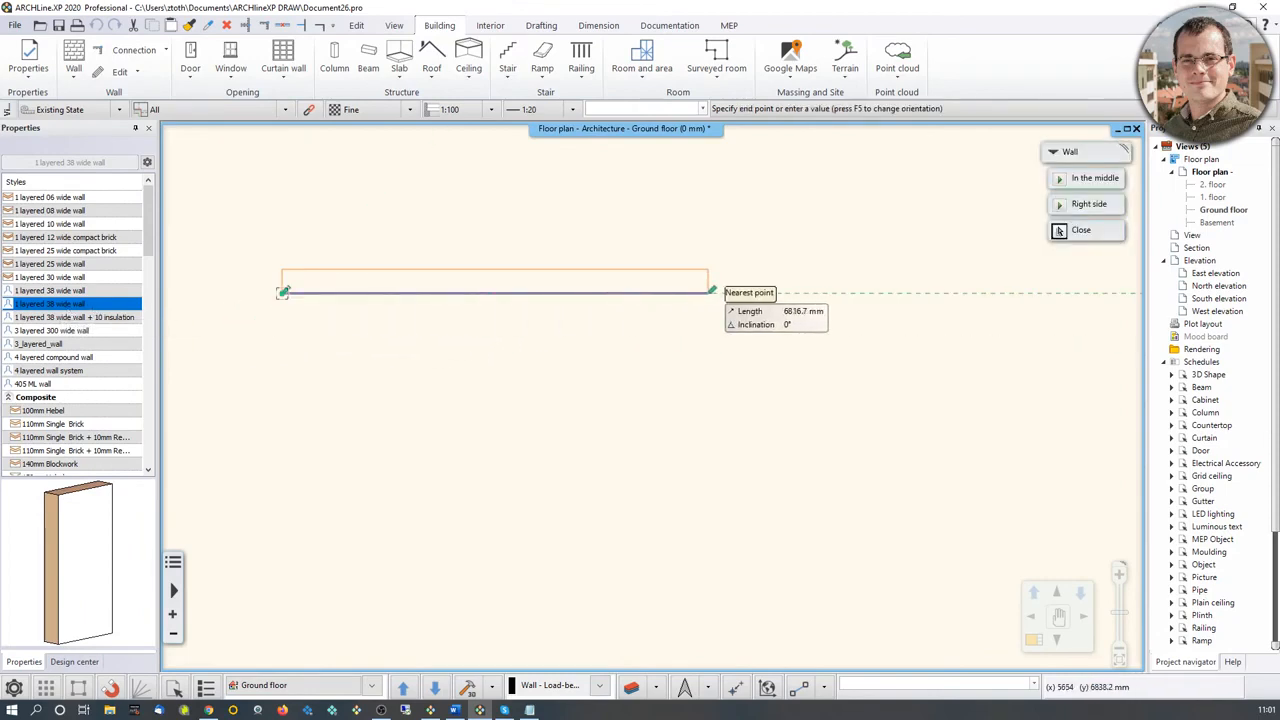
{"action": "type", "text": "500"}
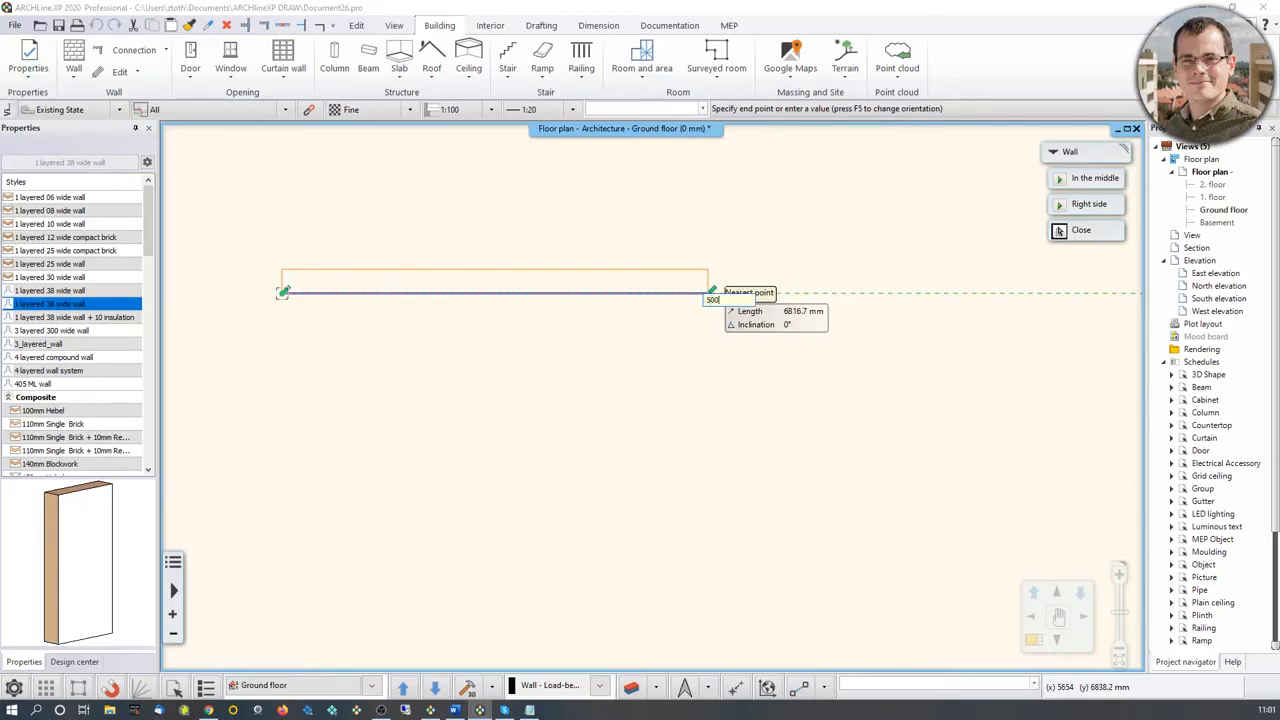
{"action": "type", "text": "0"}
{"action": "key", "text": "Return"}
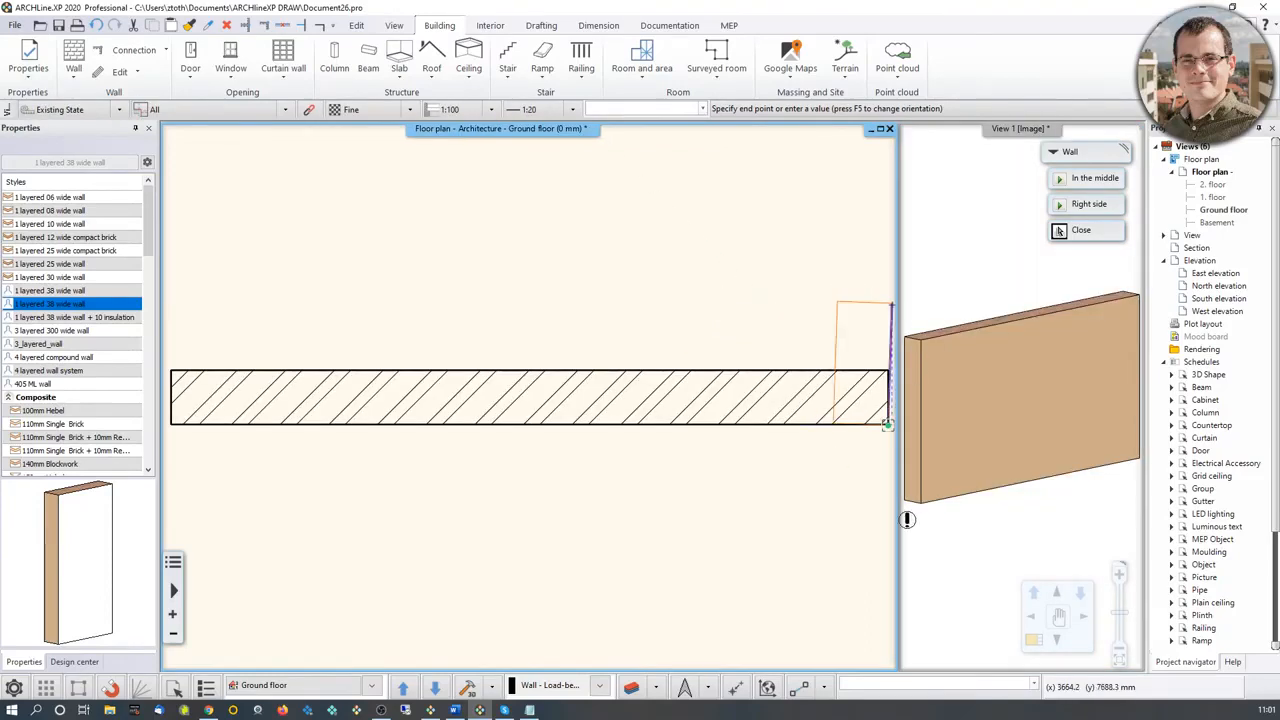
Step: Continue the wall chain down and across, add a 6000 mm side wall downward, and close the L-shaped outline at the starting point
{"action": "left_click", "coordinate": [716, 544]}
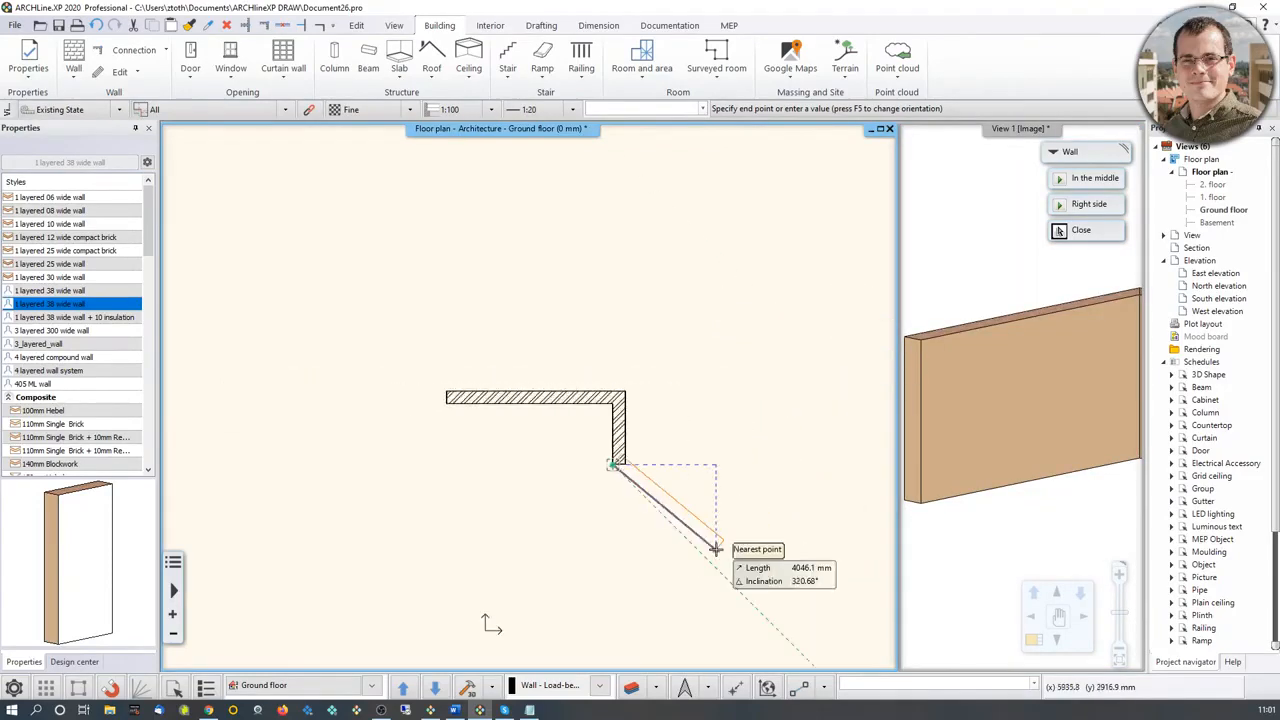
{"action": "left_click", "coordinate": [772, 462]}
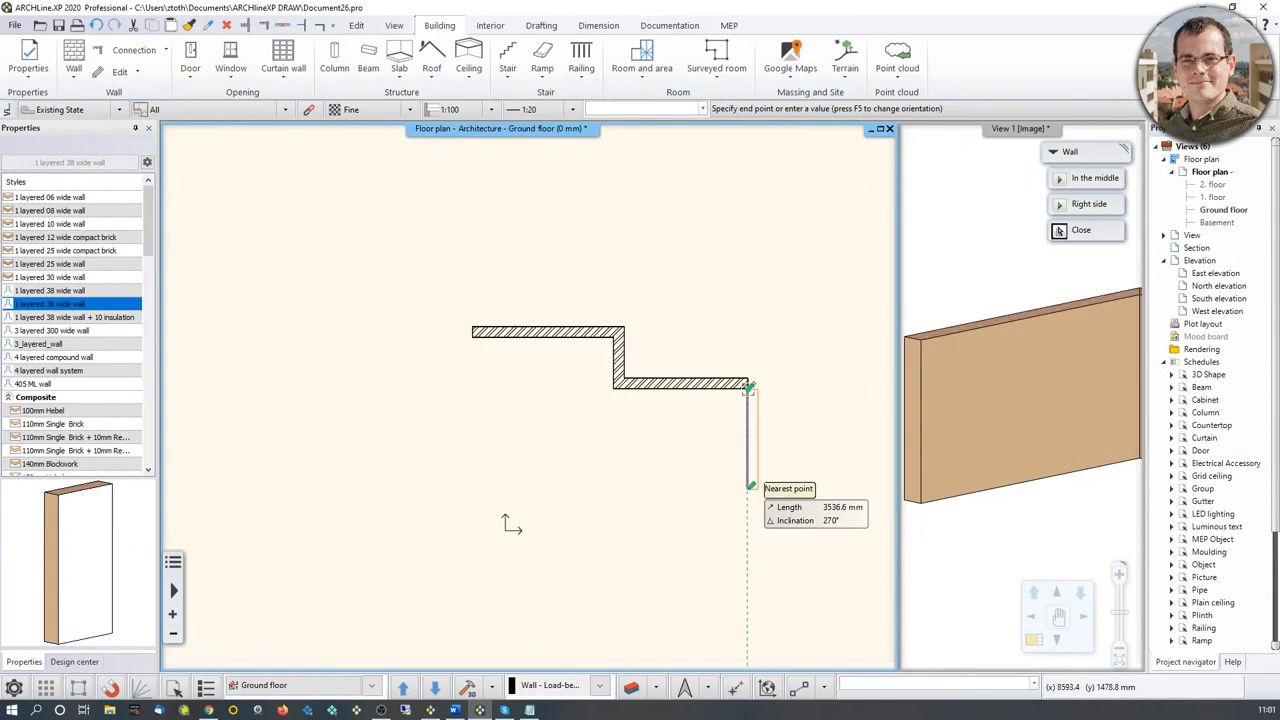
{"action": "type", "text": "6000"}
{"action": "key", "text": "Return"}
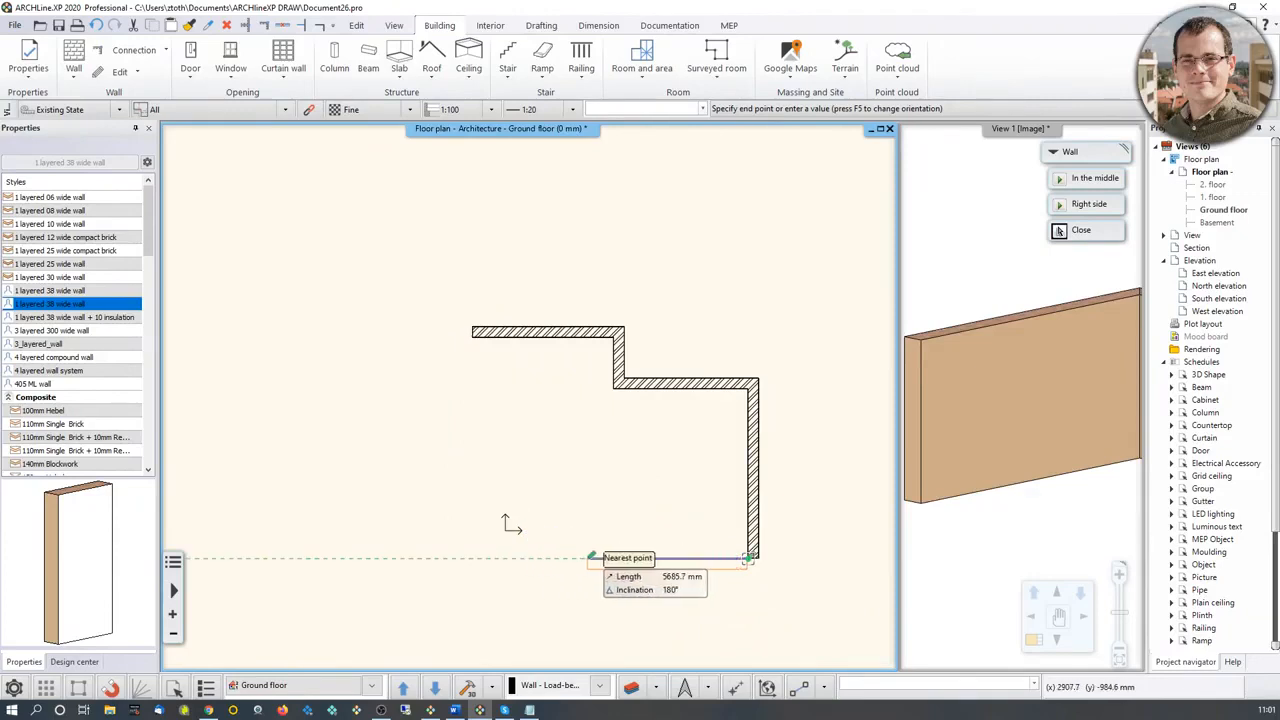
{"action": "left_click", "coordinate": [476, 347]}
{"action": "left_click", "coordinate": [475, 338]}
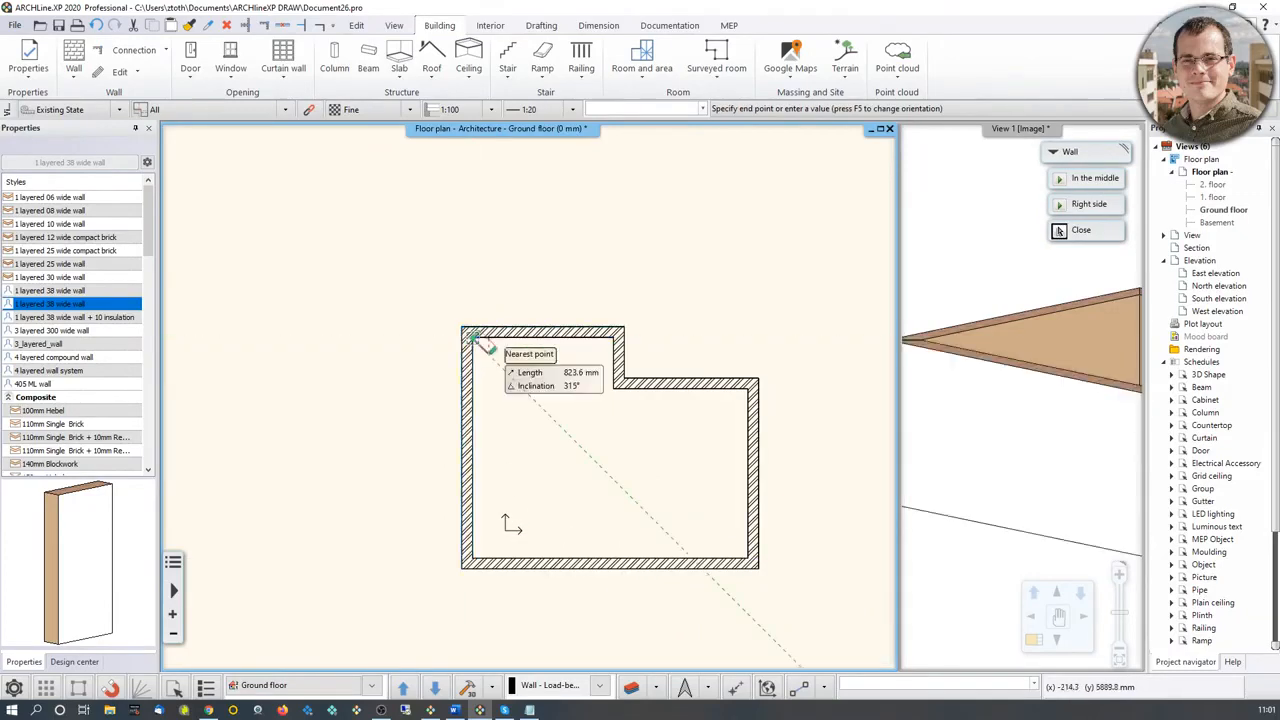
{"action": "scroll", "coordinate": [531, 403], "scroll_direction": "down", "scroll_amount": 3}
{"action": "key", "text": "Escape"}
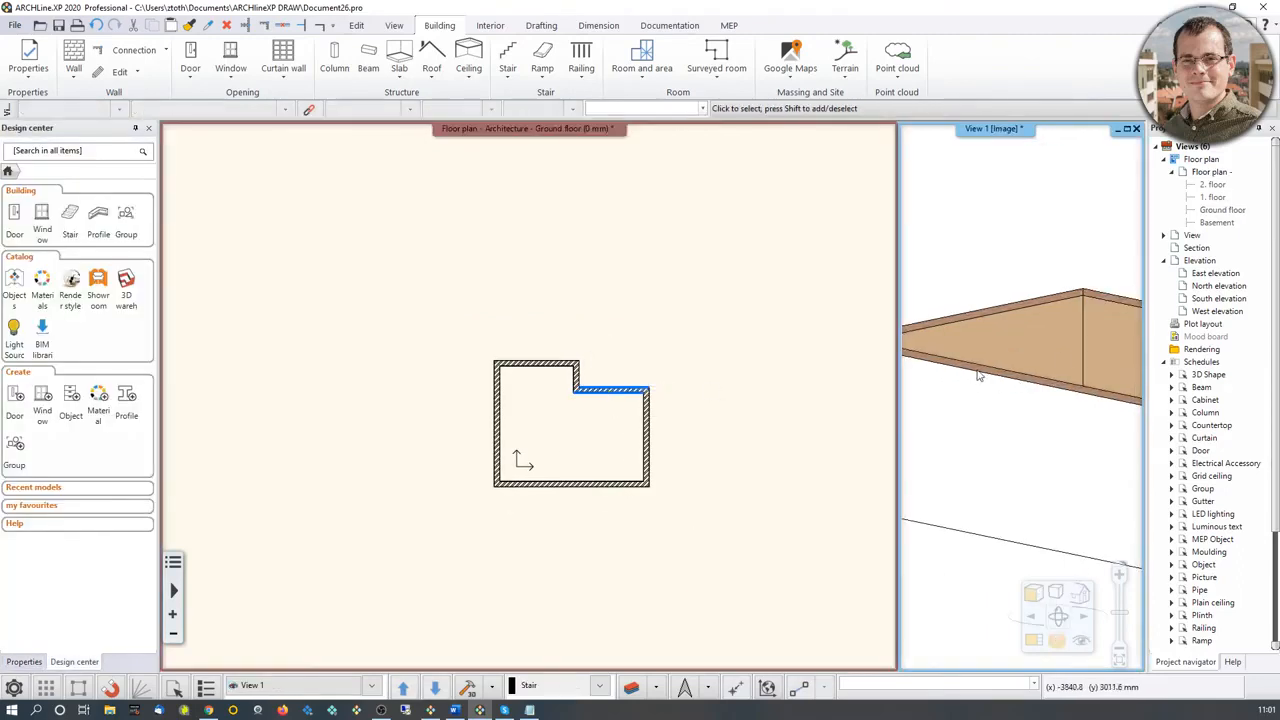
Step: Draw a partition in the 1 layered 10 wide wall style from the outline's inner corner straight down to the lower wall
{"action": "middle_click_drag", "start_coordinate": [1068, 367], "coordinate": [1068, 460]}
{"action": "scroll", "coordinate": [1023, 436], "scroll_direction": "down", "scroll_amount": 2}
{"action": "scroll", "coordinate": [1068, 460], "scroll_direction": "down", "scroll_amount": 2}
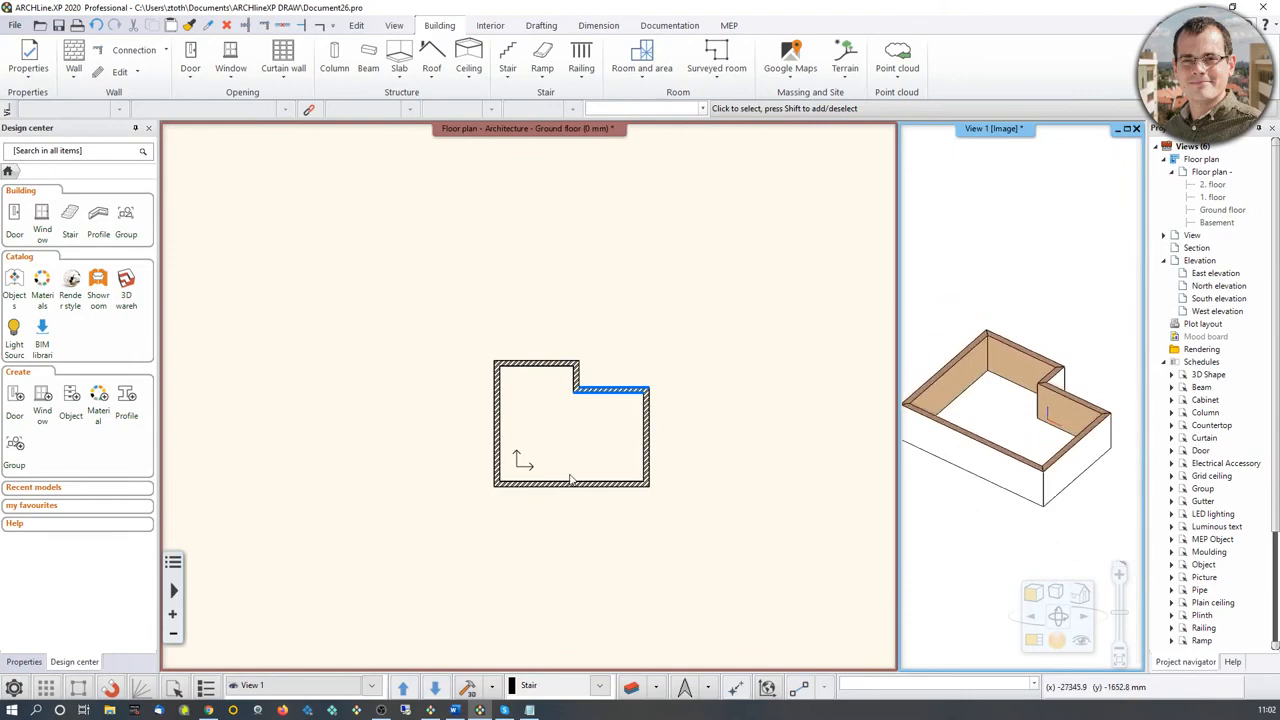
{"action": "left_click", "coordinate": [617, 407]}
{"action": "scroll", "coordinate": [600, 394], "scroll_direction": "up", "scroll_amount": 1}
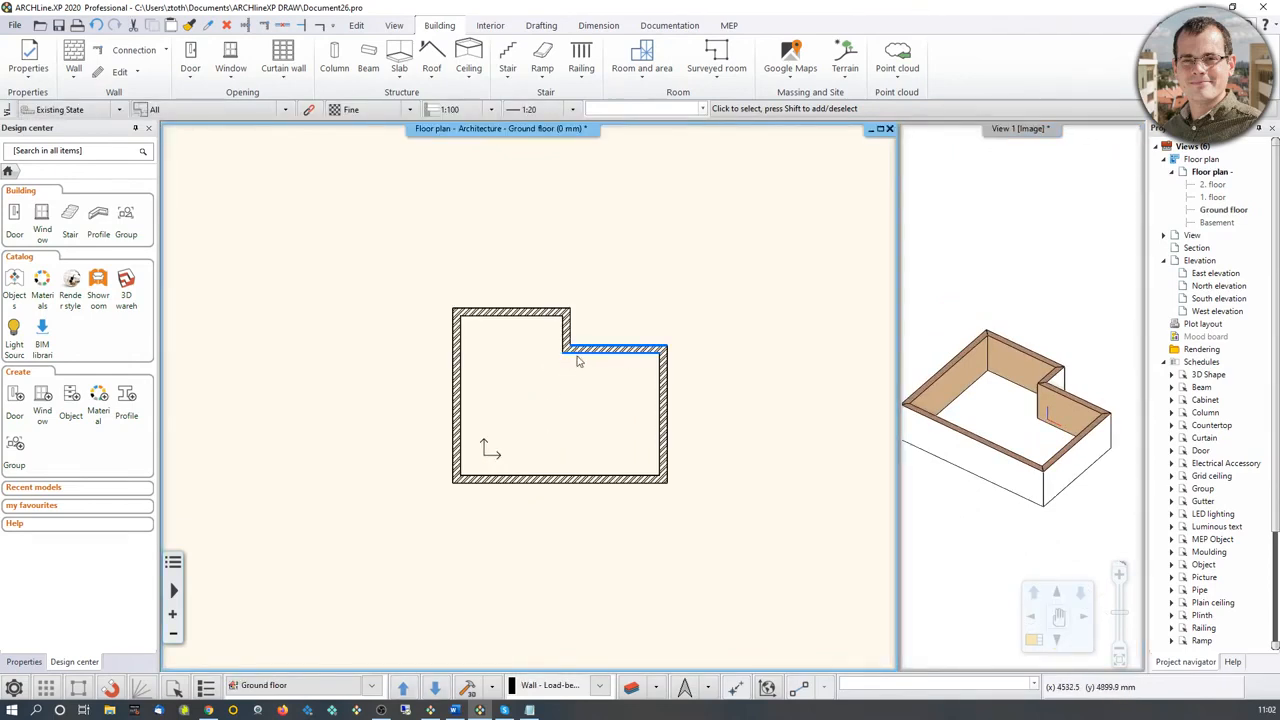
{"action": "left_click", "coordinate": [73, 68]}
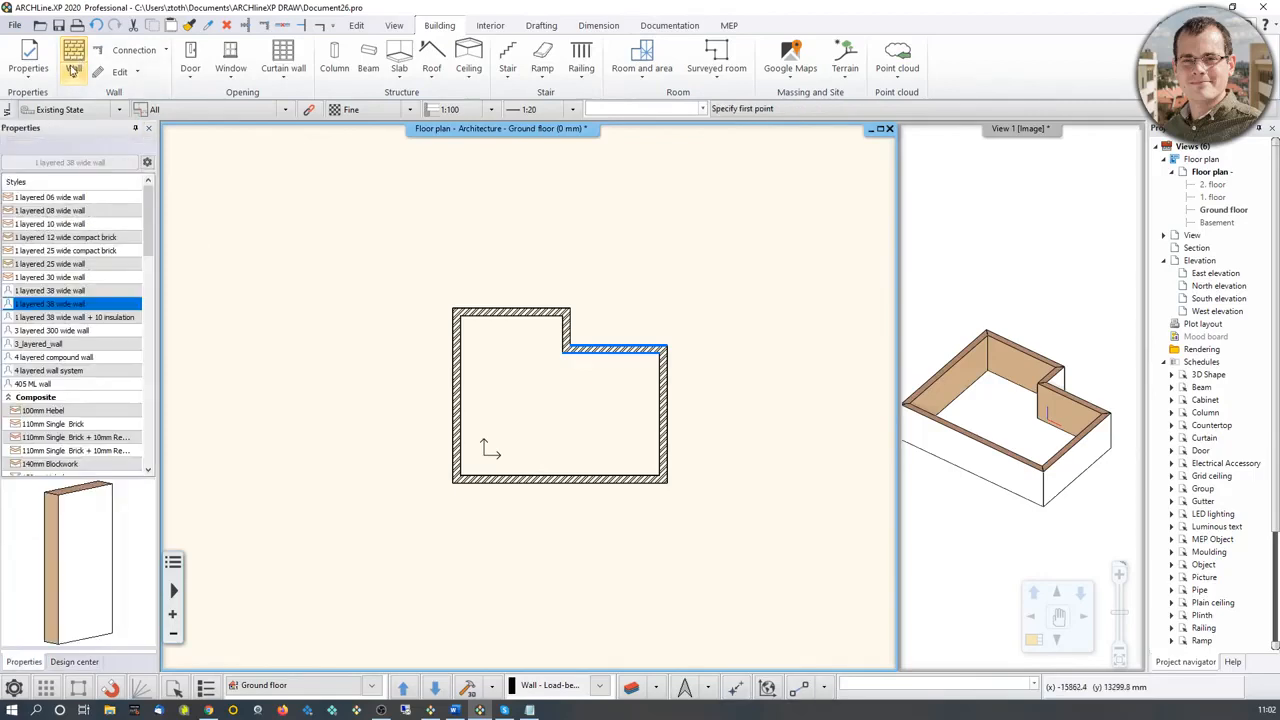
{"action": "left_click", "coordinate": [72, 224]}
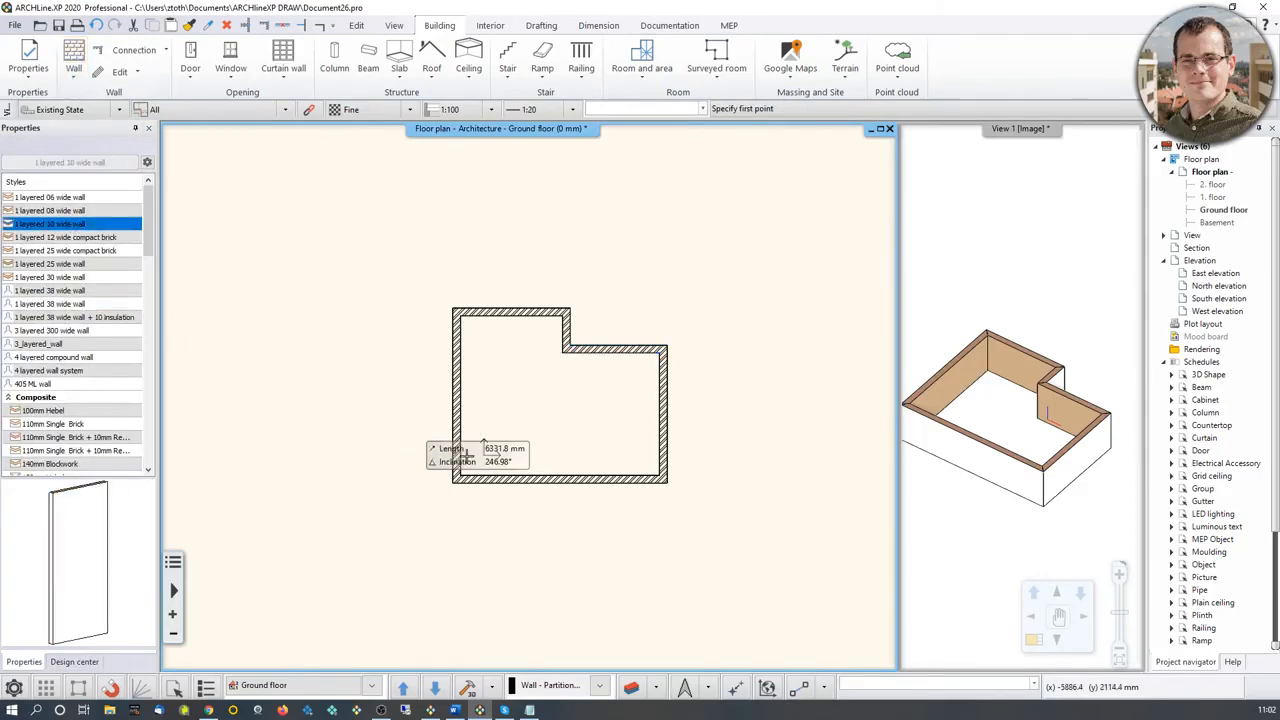
{"action": "scroll", "coordinate": [540, 375], "scroll_direction": "up", "scroll_amount": 3}
{"action": "left_click", "coordinate": [600, 335]}
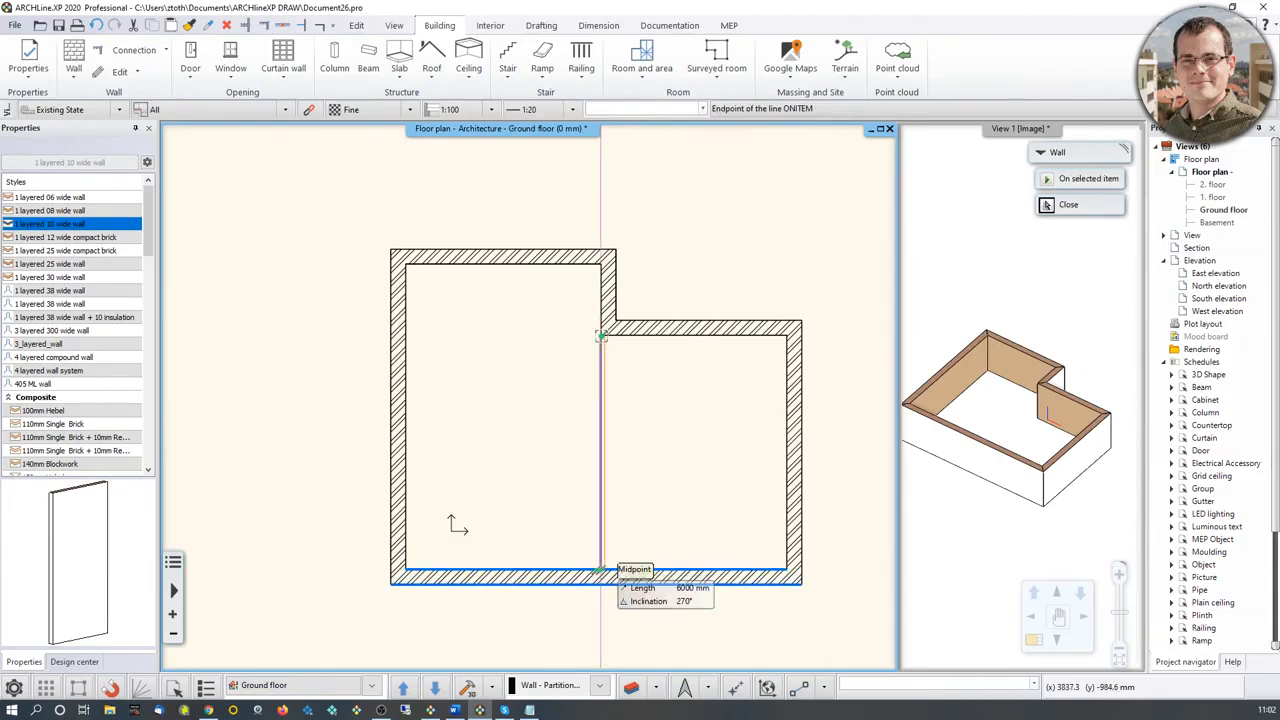
{"action": "left_click", "coordinate": [599, 572]}
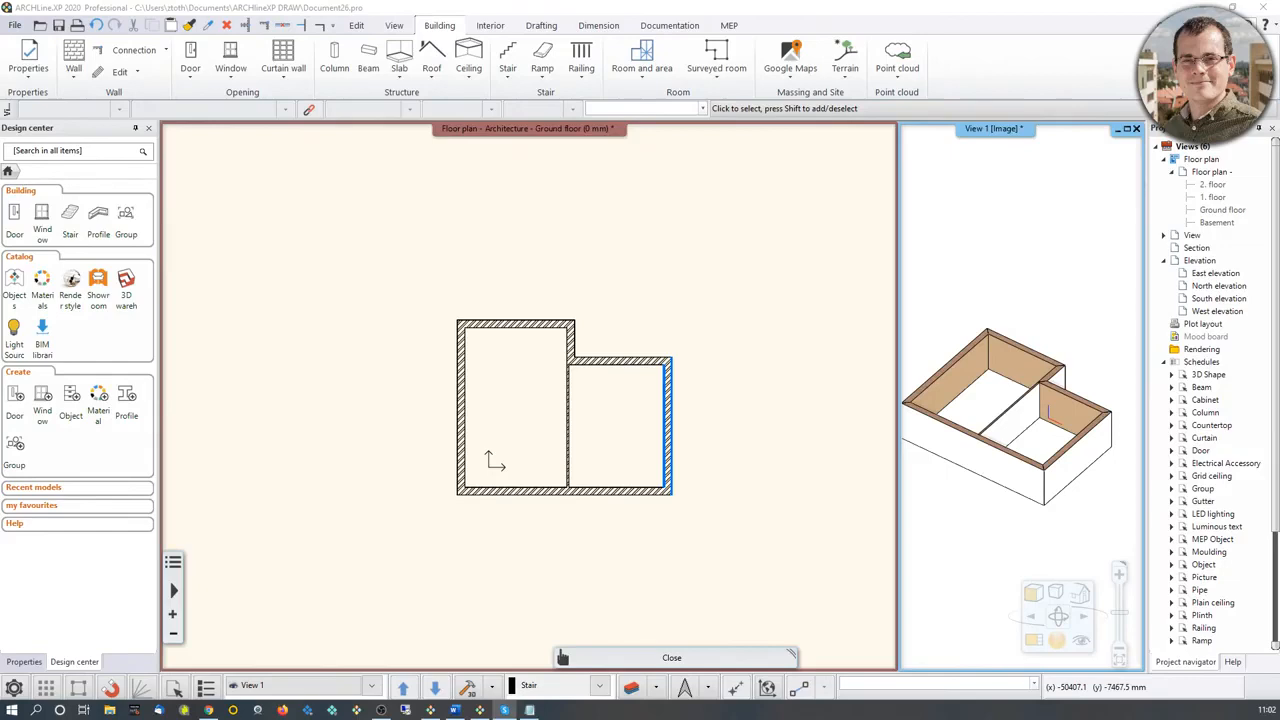
Step: Filter the layer list to used layers and examine which layers the drawn walls are on
{"action": "middle_click_drag", "start_coordinate": [604, 477], "coordinate": [509, 415]}
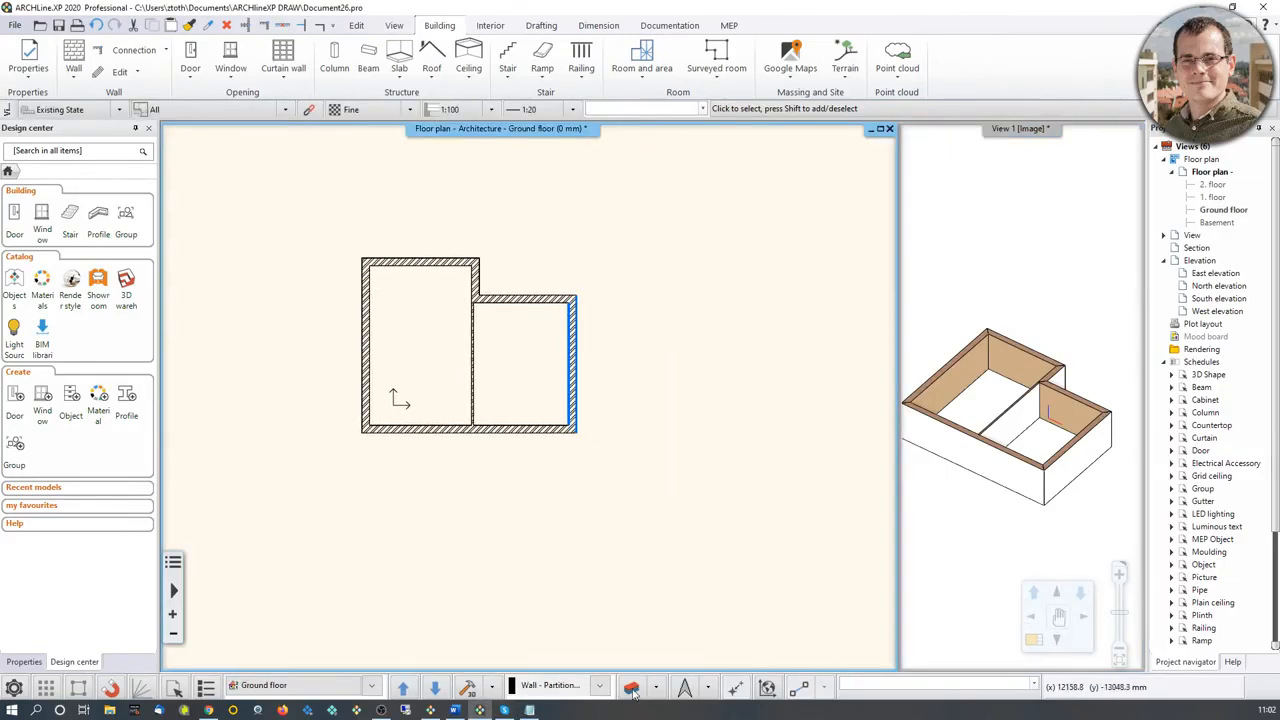
{"action": "left_click_drag", "start_coordinate": [0, 138], "coordinate": [497, 157]}
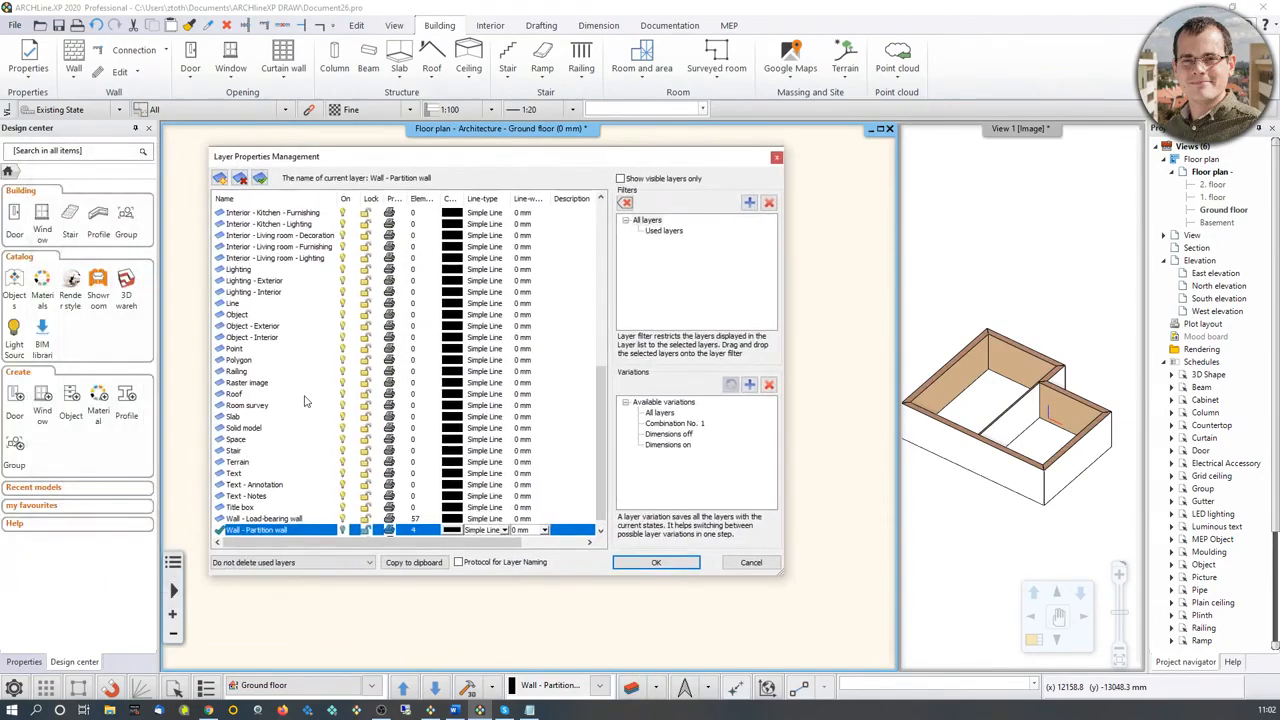
{"action": "scroll", "coordinate": [255, 425], "scroll_direction": "up", "scroll_amount": 10}
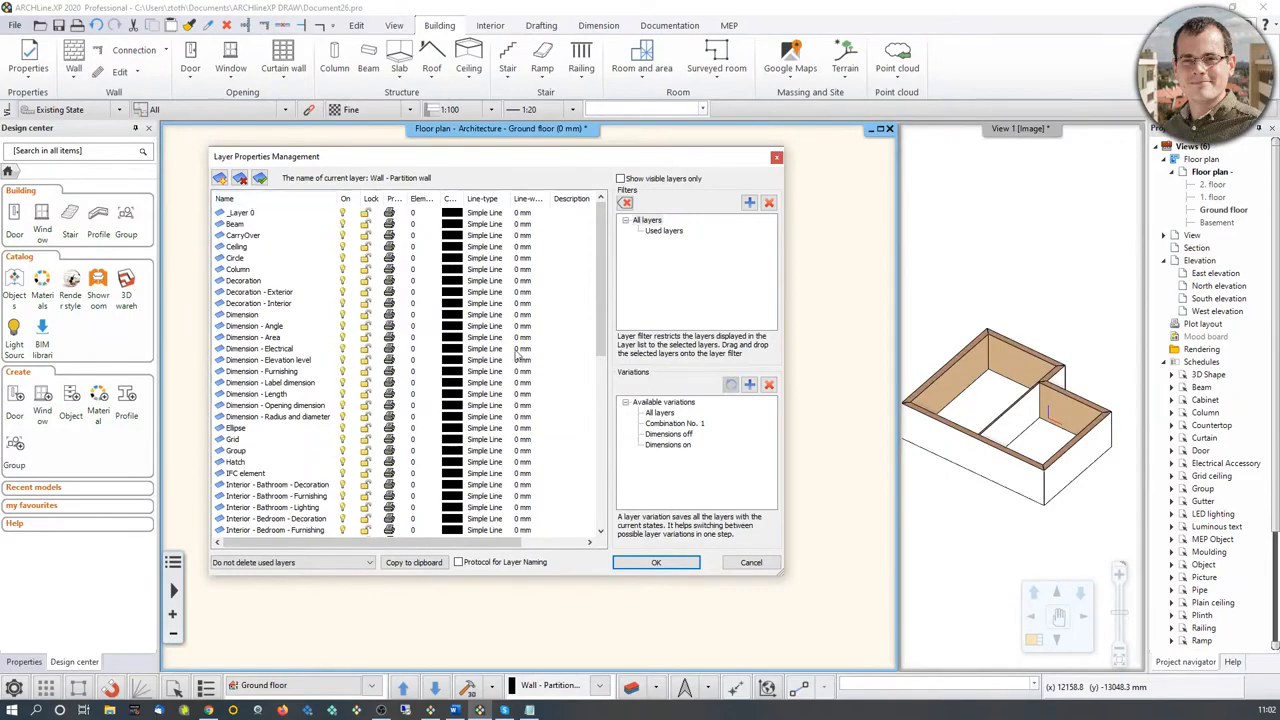
{"action": "left_click", "coordinate": [663, 235]}
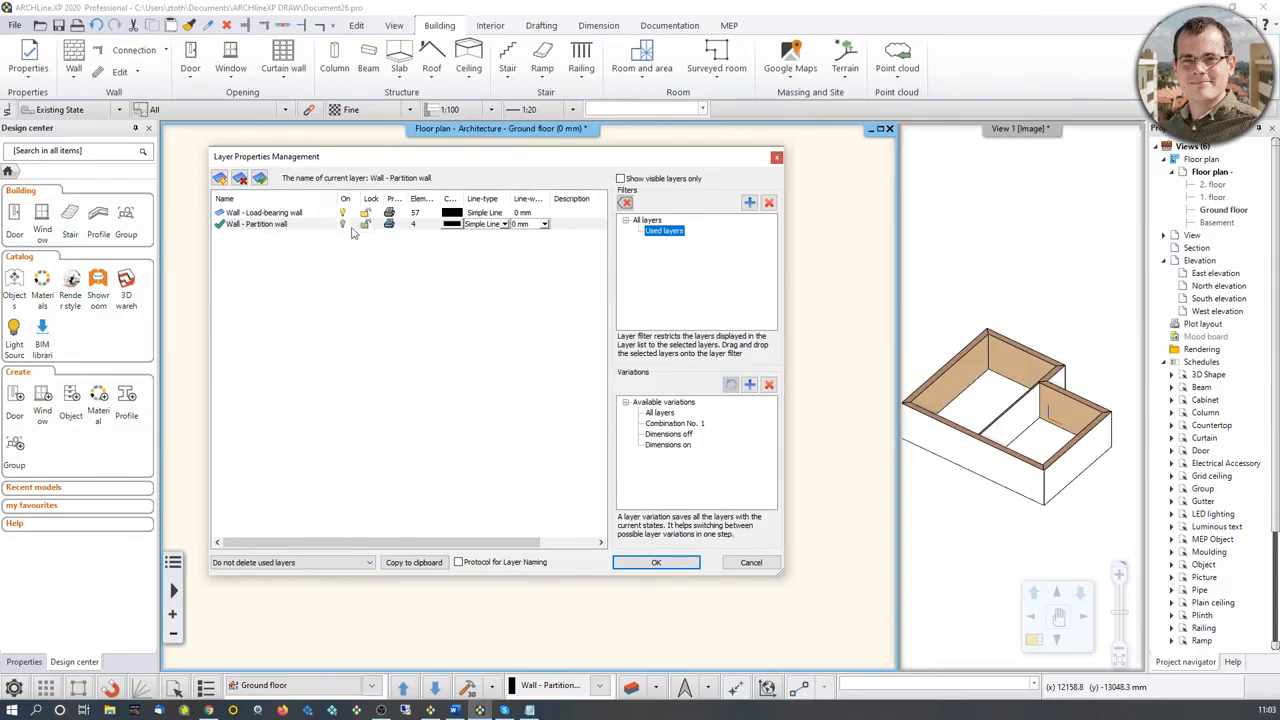
{"action": "left_click", "coordinate": [777, 158]}
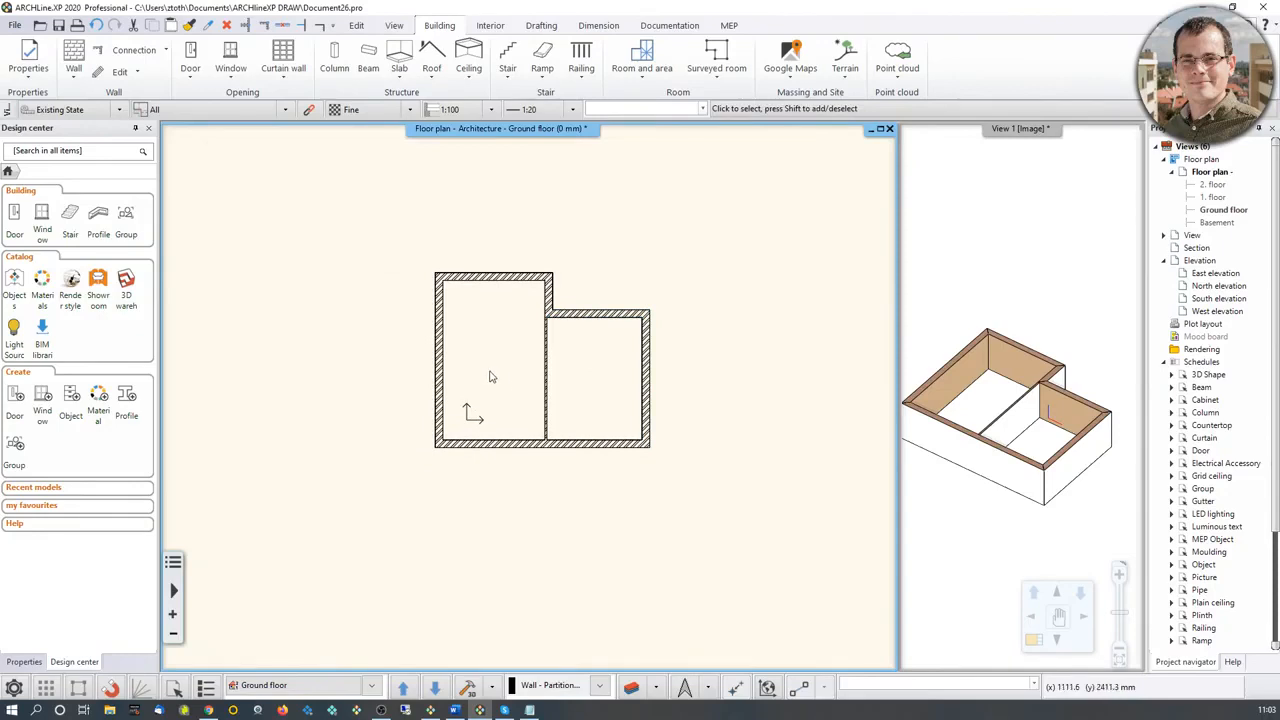
Step: Create a slab by walls, selecting all the walls of the building
{"action": "left_click", "coordinate": [399, 60]}
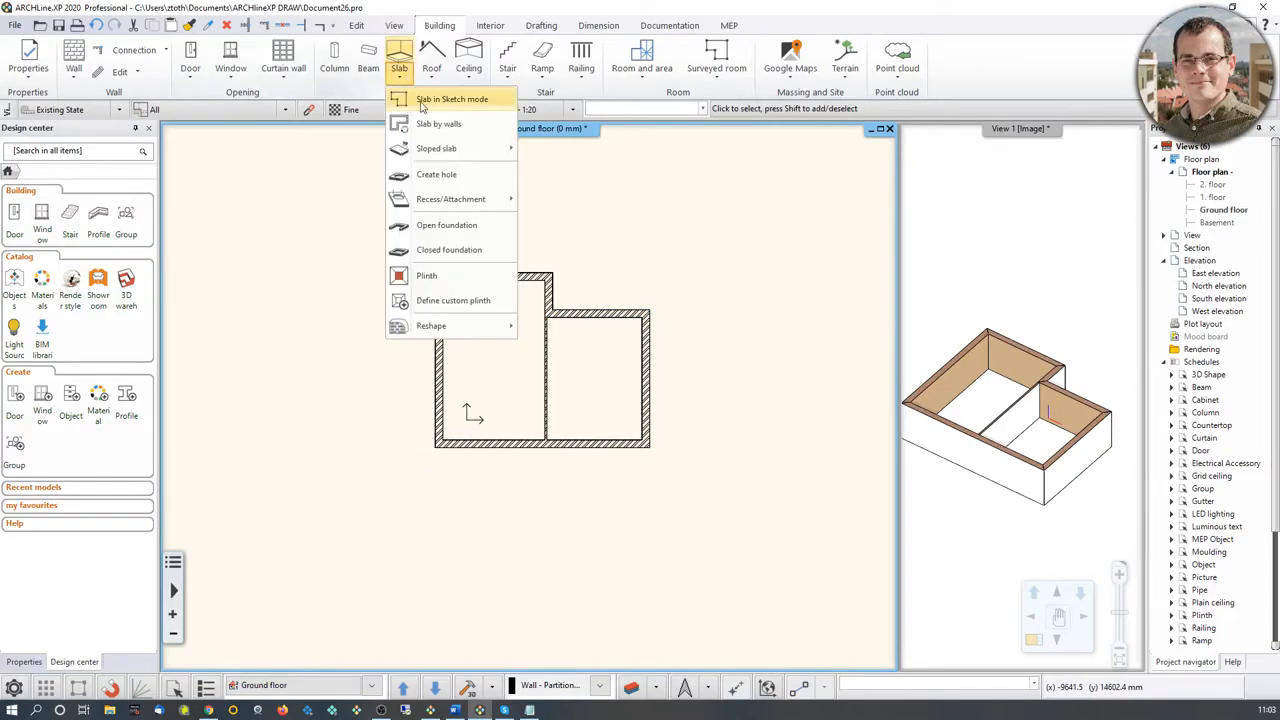
{"action": "left_click", "coordinate": [436, 124]}
{"action": "left_click", "coordinate": [363, 216]}
{"action": "left_click", "coordinate": [753, 521]}
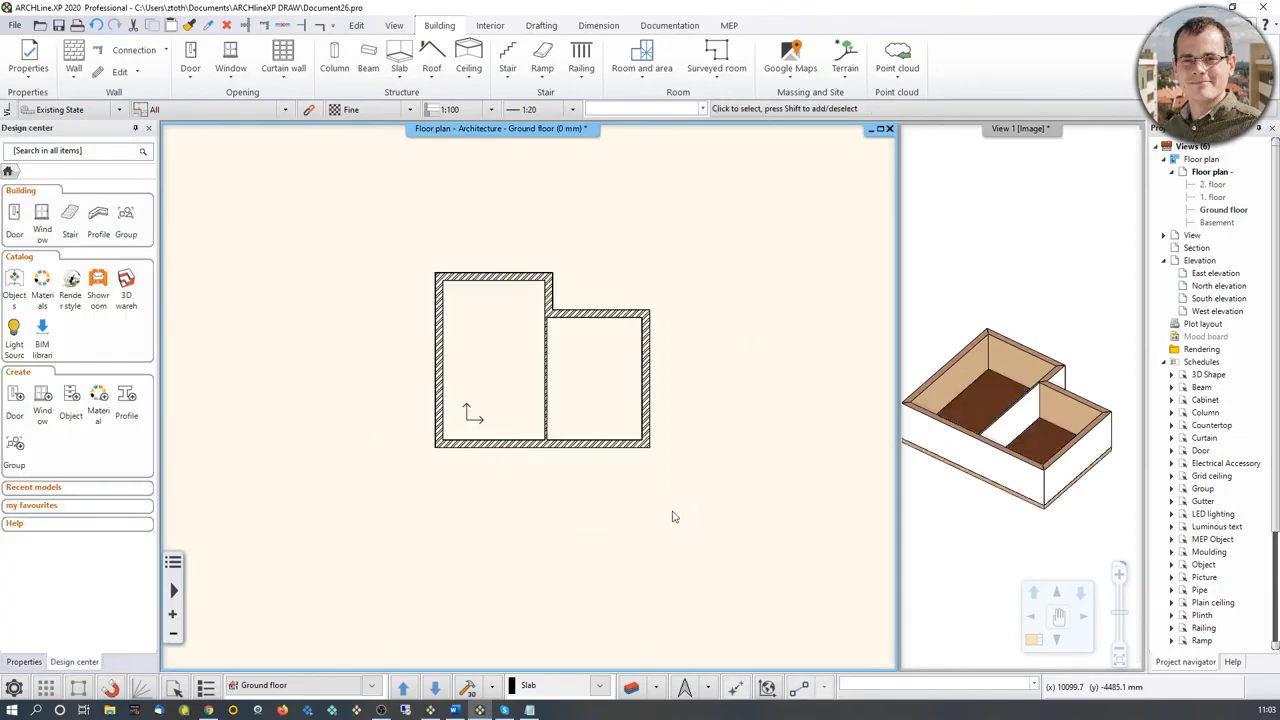
Step: Review the used layers again to check which layer holds the new slab
{"action": "scroll", "coordinate": [589, 394], "scroll_direction": "up", "scroll_amount": 3}
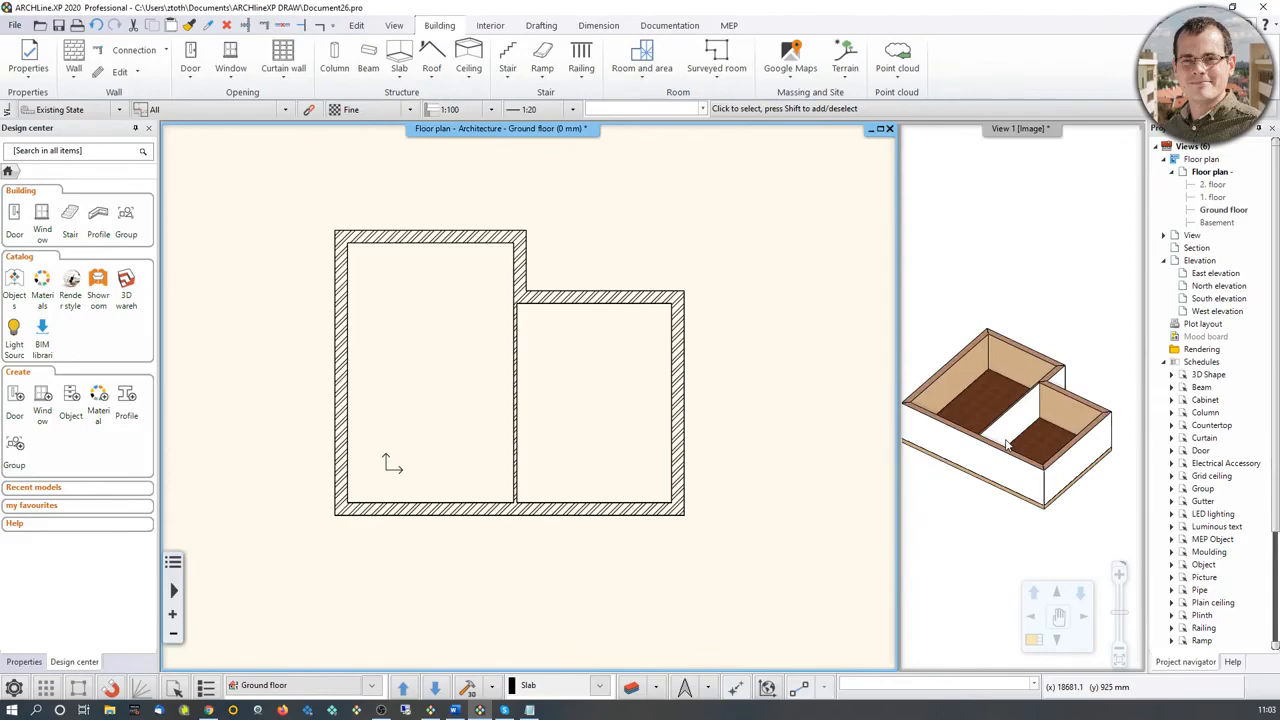
{"action": "left_click", "coordinate": [631, 687]}
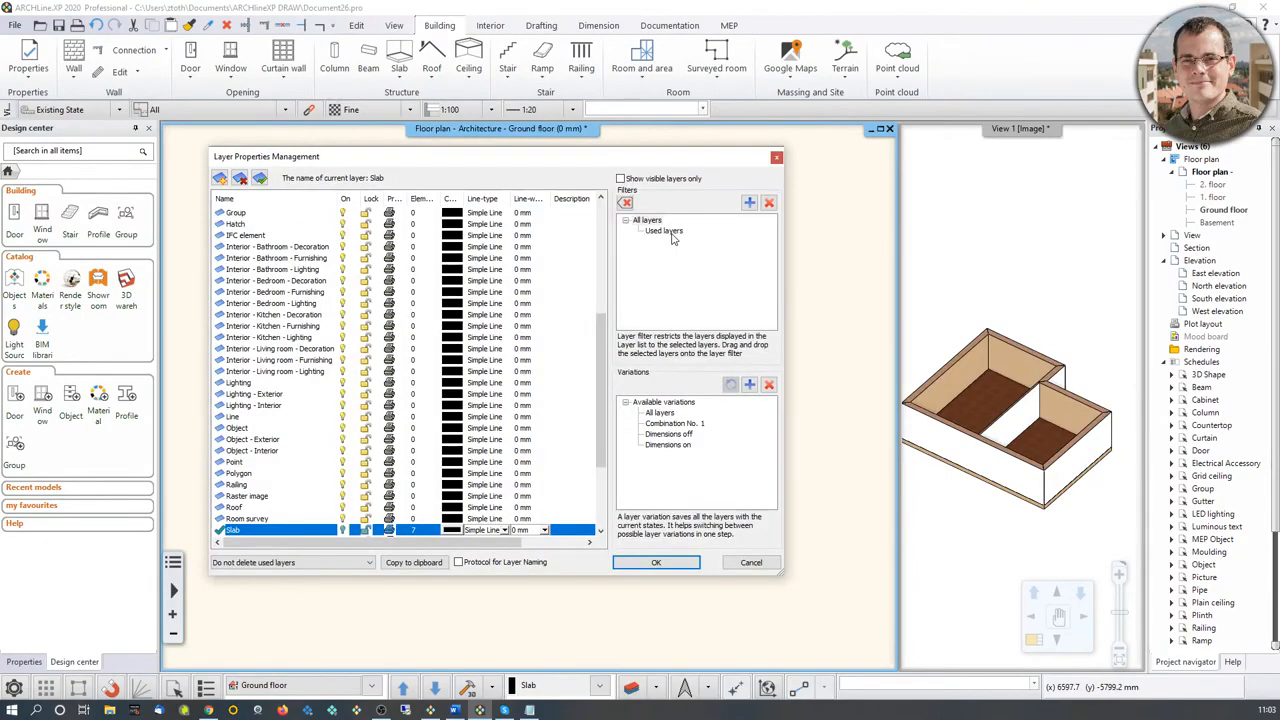
{"action": "left_click", "coordinate": [668, 232]}
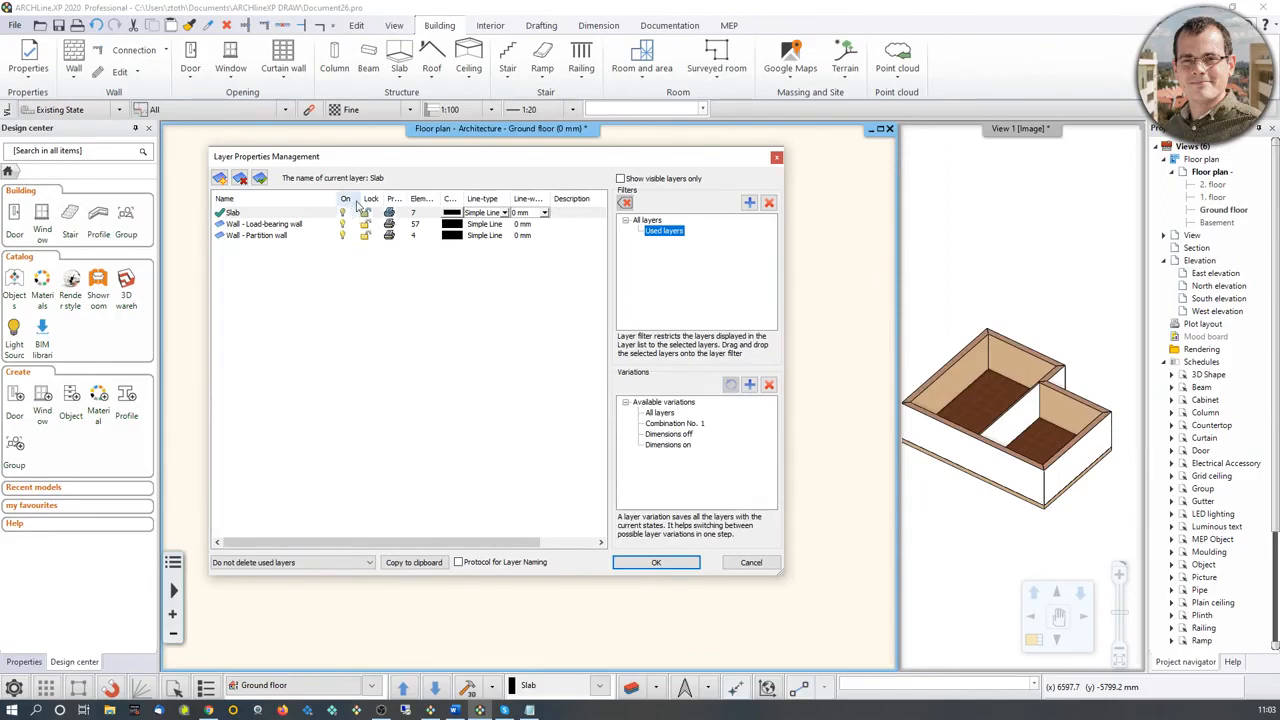
{"action": "left_click", "coordinate": [777, 159]}
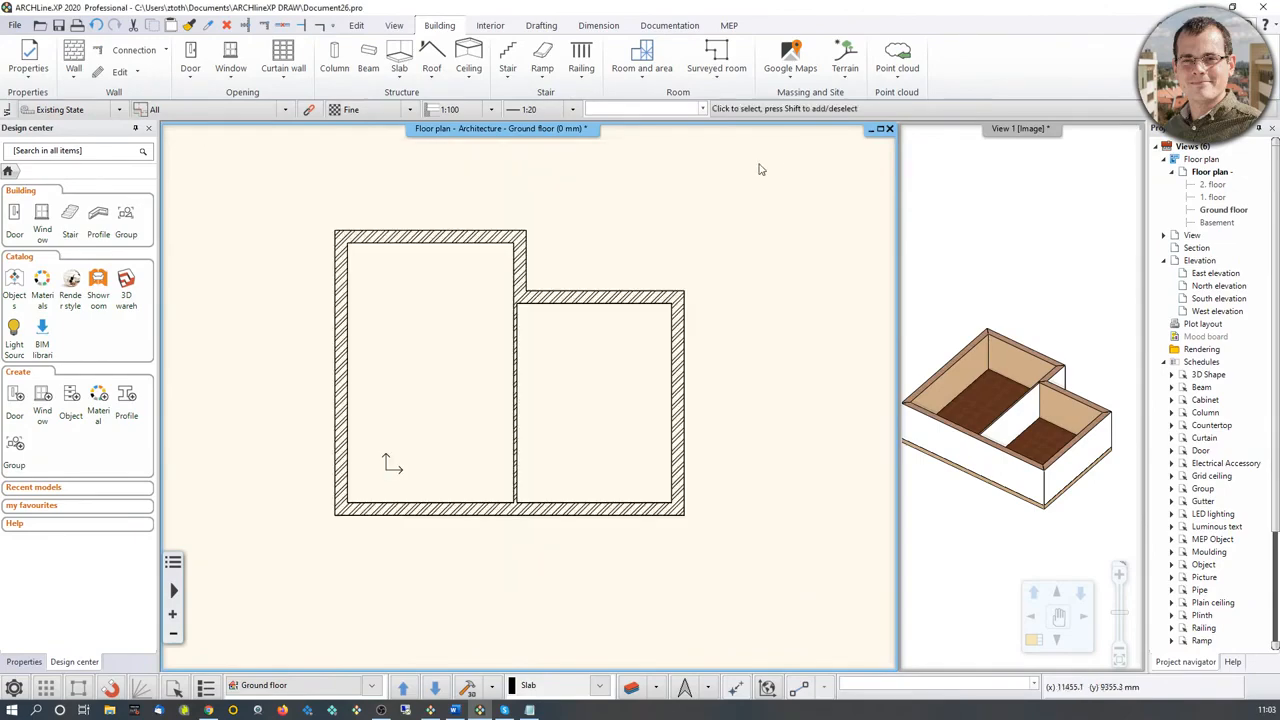
Step: Draw a small rectangle in the empty area to the right of the building on the floor plan
{"action": "left_click", "coordinate": [541, 25]}
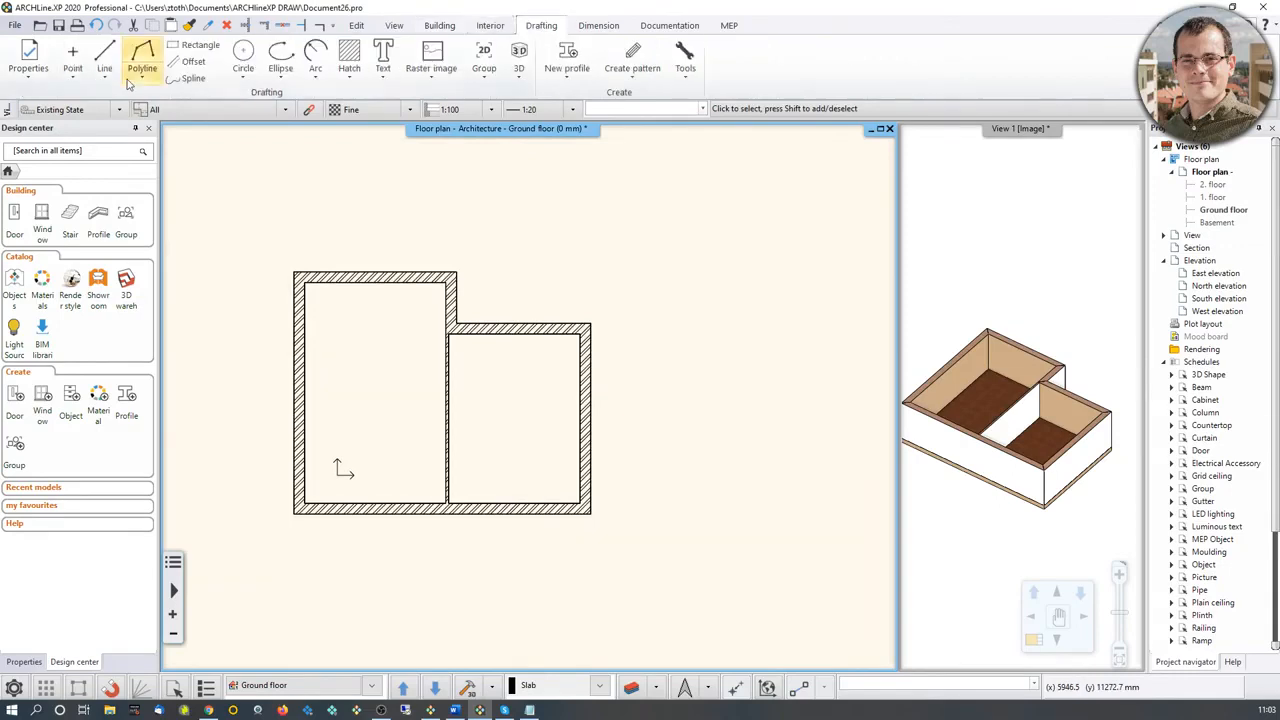
{"action": "left_click", "coordinate": [196, 45]}
{"action": "left_click", "coordinate": [645, 348]}
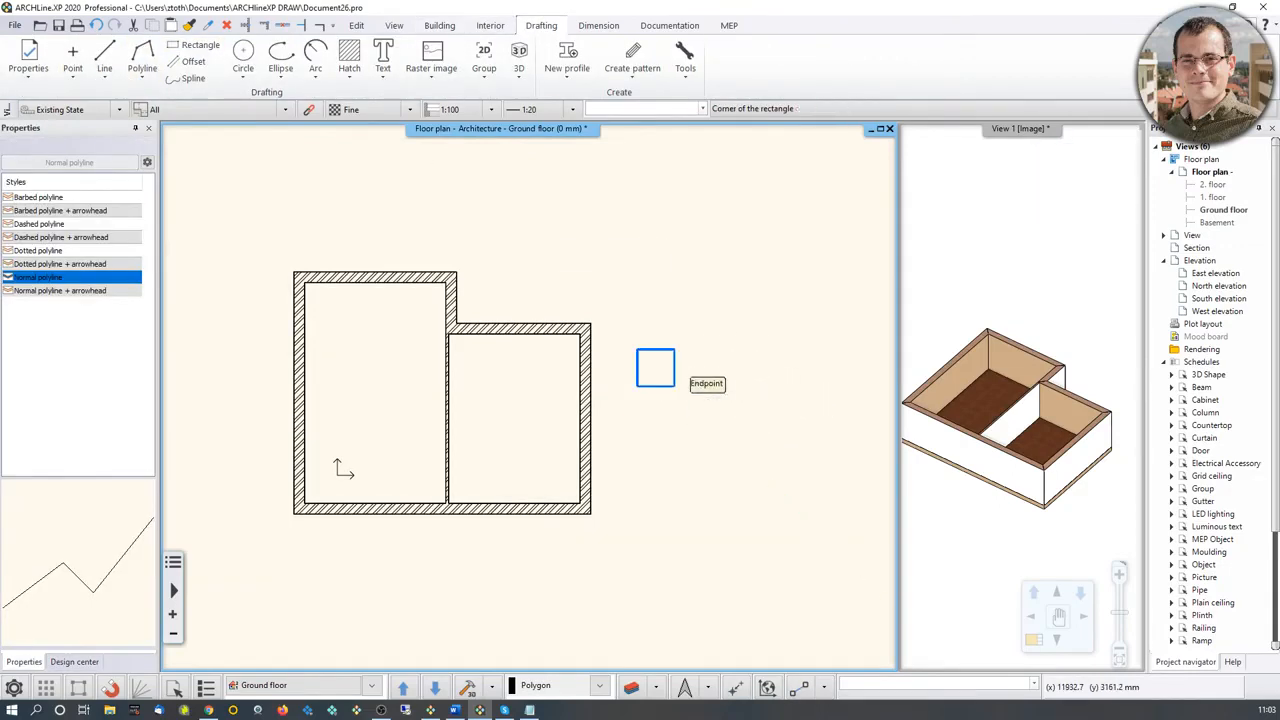
{"action": "left_click", "coordinate": [674, 383]}
{"action": "scroll", "coordinate": [750, 378], "scroll_direction": "up", "scroll_amount": 3}
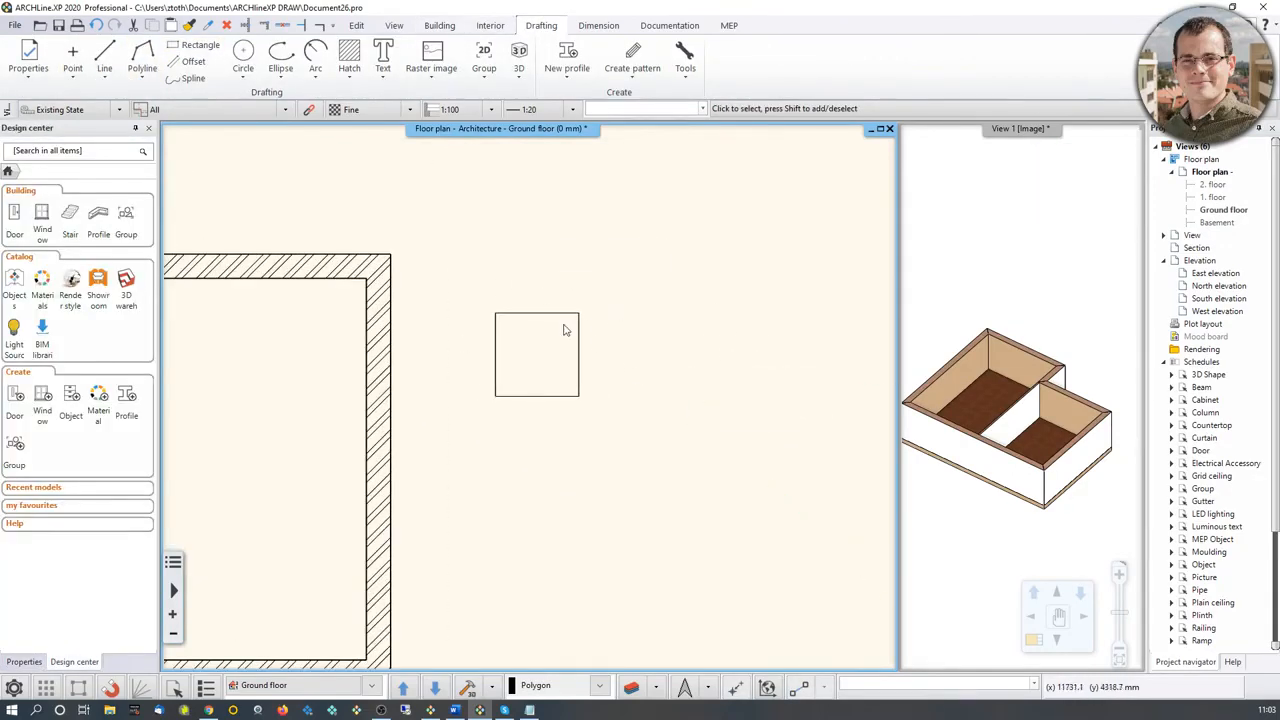
Step: Add a new layer named Custom_layer to the full layer list and save the layer settings
{"action": "middle_click_drag", "start_coordinate": [517, 343], "coordinate": [592, 316]}
{"action": "scroll", "coordinate": [590, 318], "scroll_direction": "down", "scroll_amount": 2}
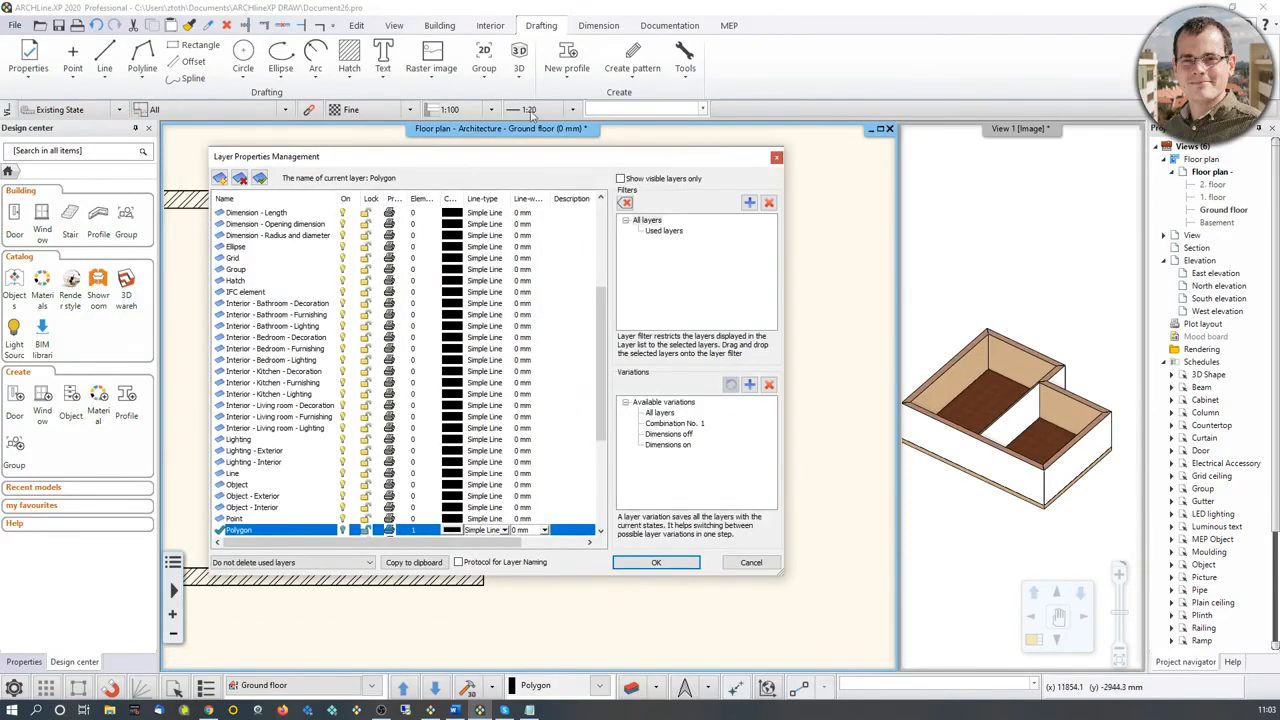
{"action": "left_click", "coordinate": [646, 219]}
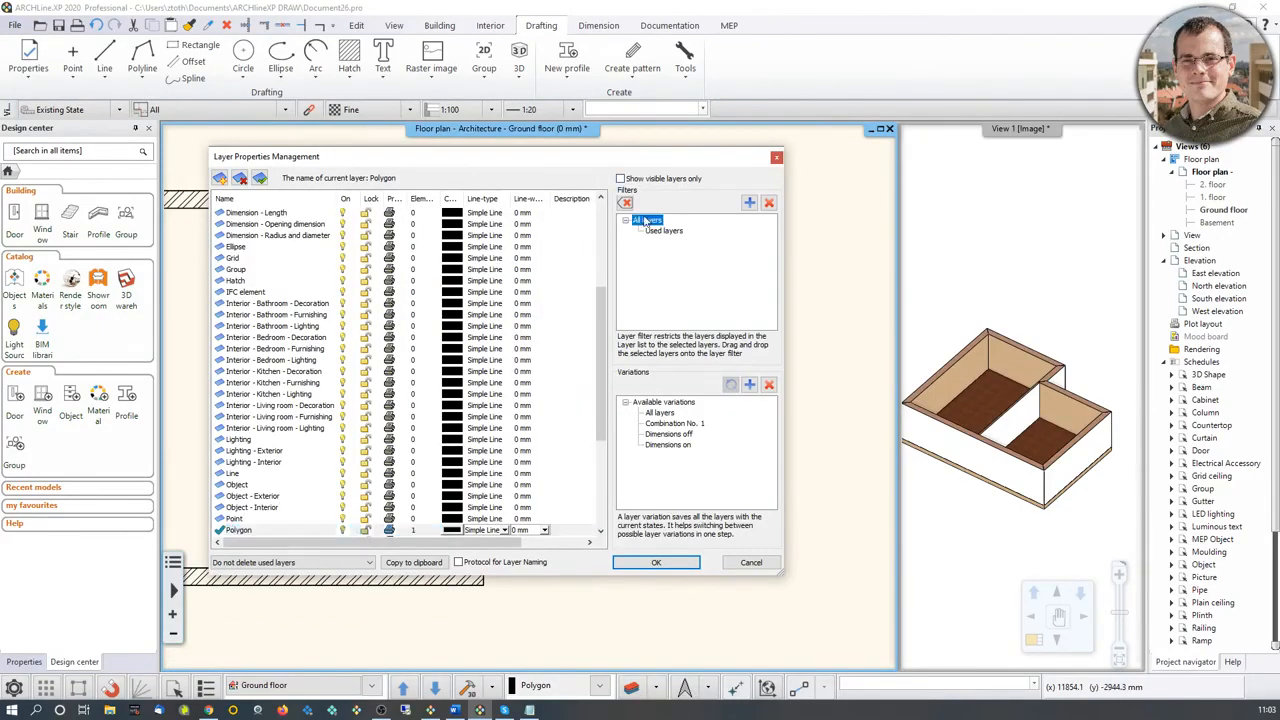
{"action": "left_click", "coordinate": [220, 178]}
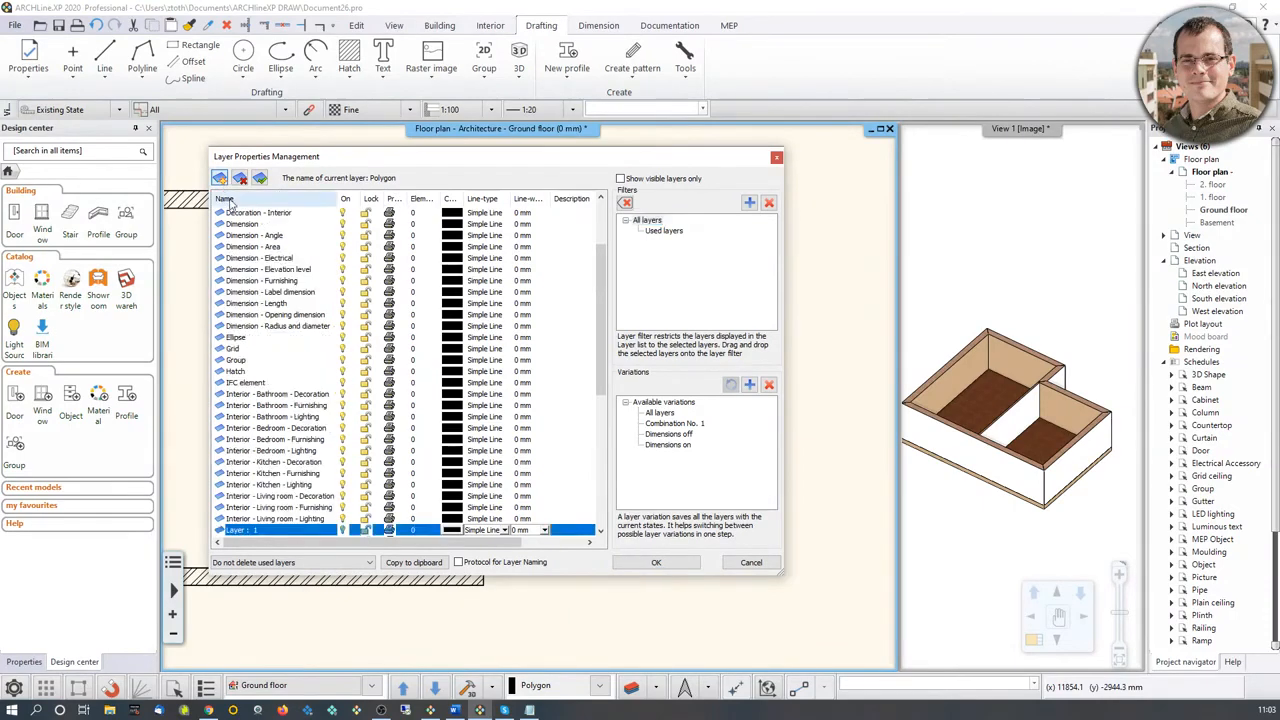
{"action": "left_click", "coordinate": [293, 533]}
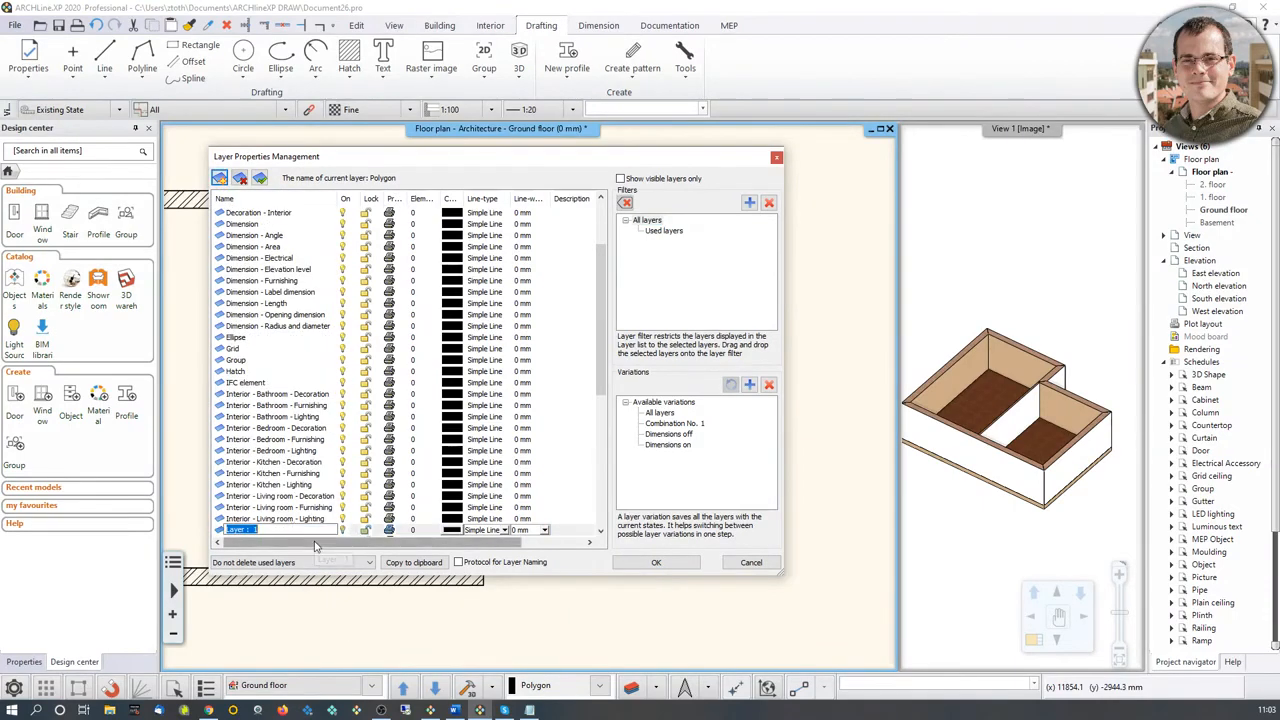
{"action": "type", "text": "Cu"}
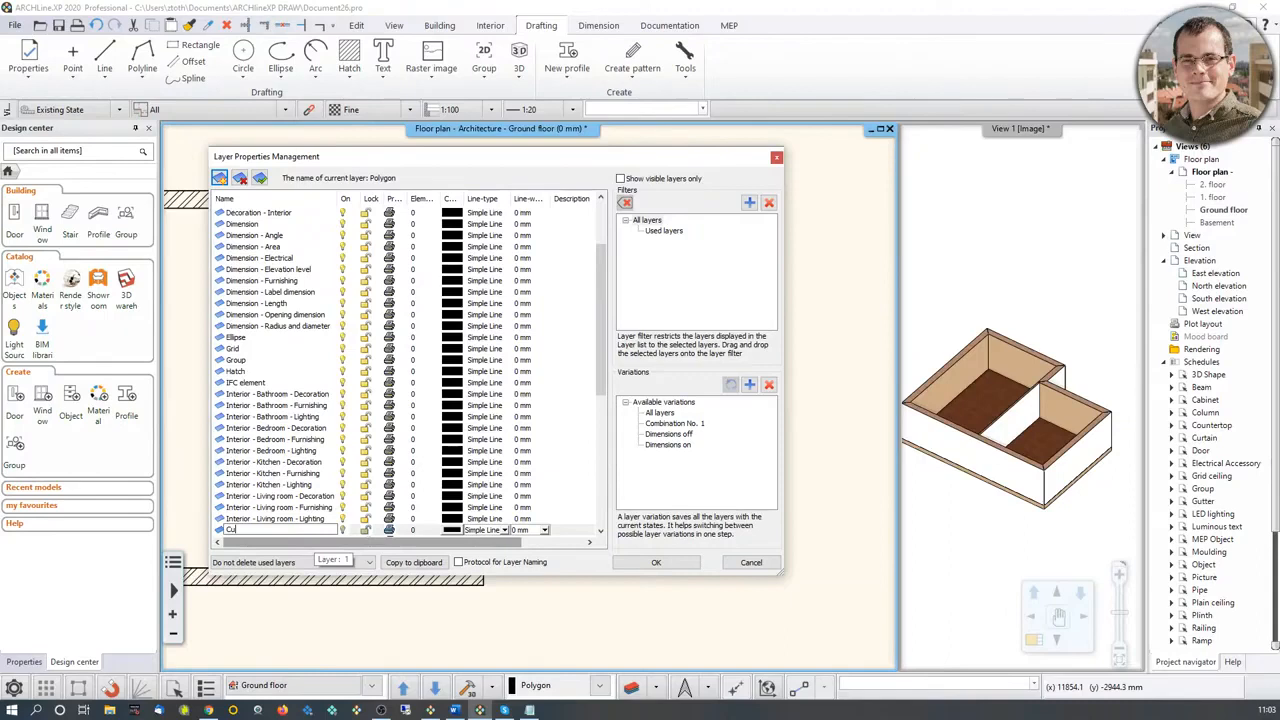
{"action": "type", "text": "stom_layer"}
{"action": "key", "text": "Return"}
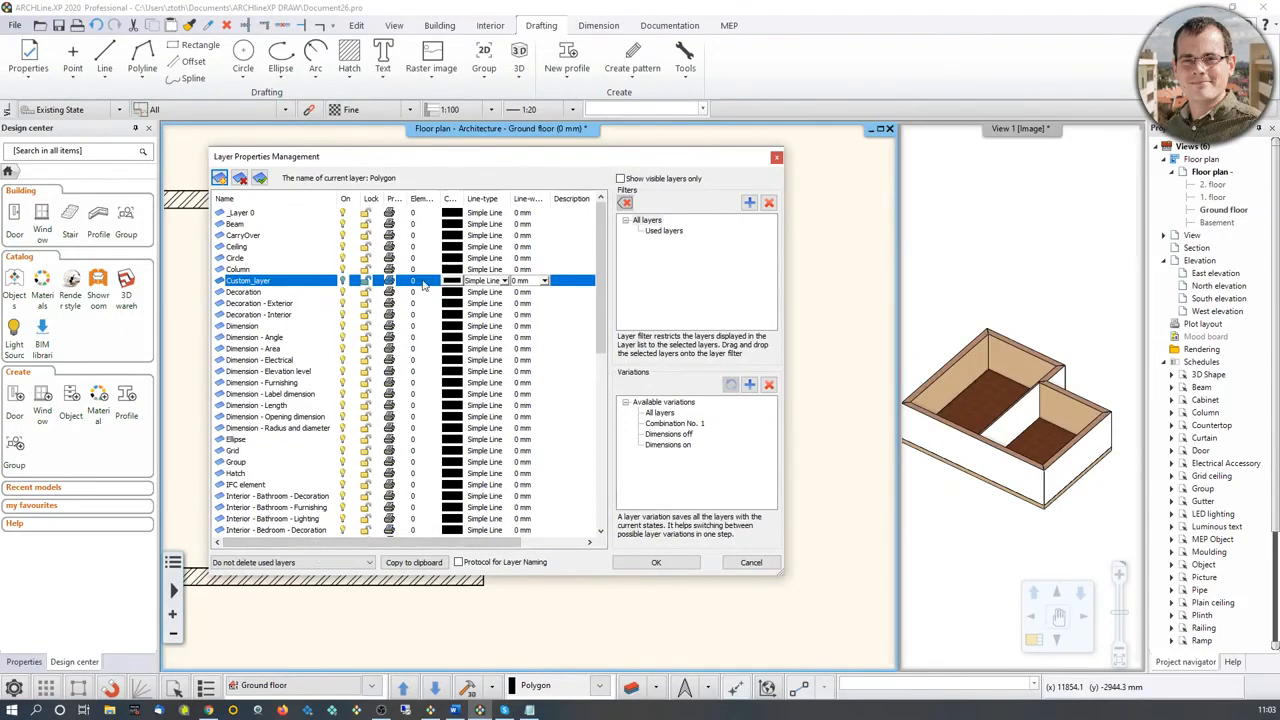
{"action": "left_click", "coordinate": [652, 562]}
Step: Assign the small rectangle beside the building to Custom_layer
{"action": "left_click", "coordinate": [578, 322]}
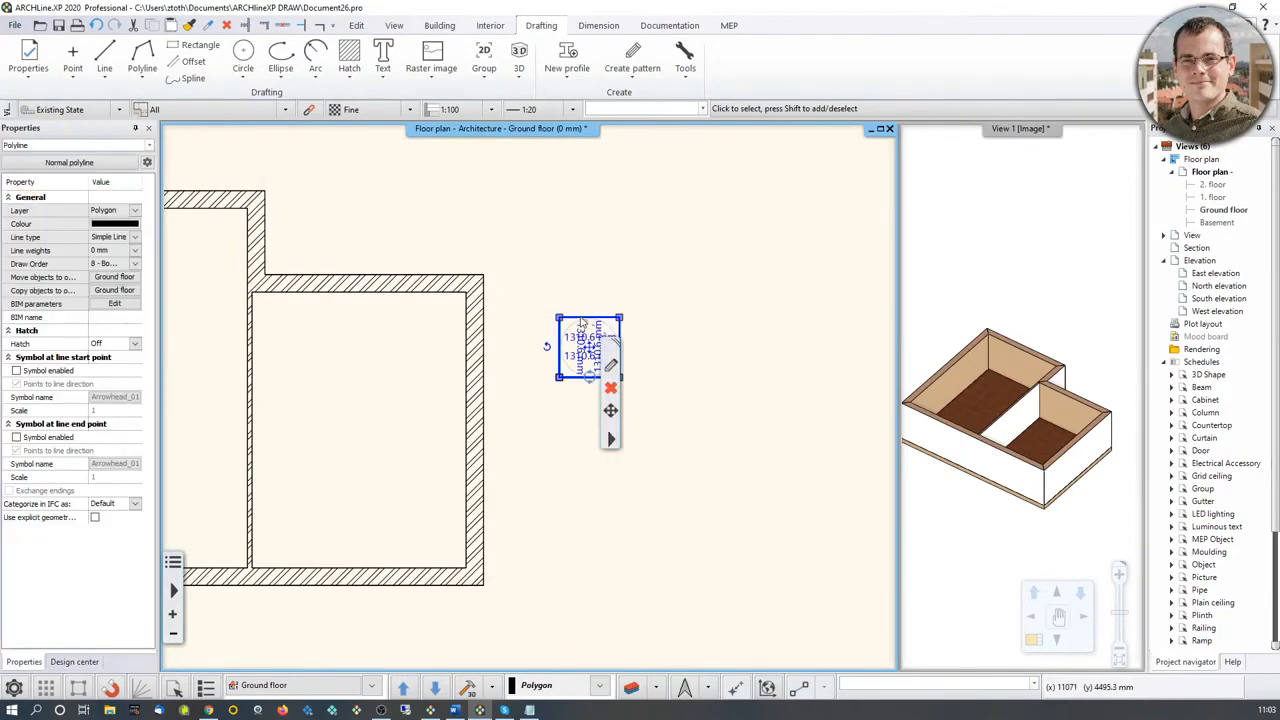
{"action": "scroll", "coordinate": [570, 330], "scroll_direction": "up", "scroll_amount": 1}
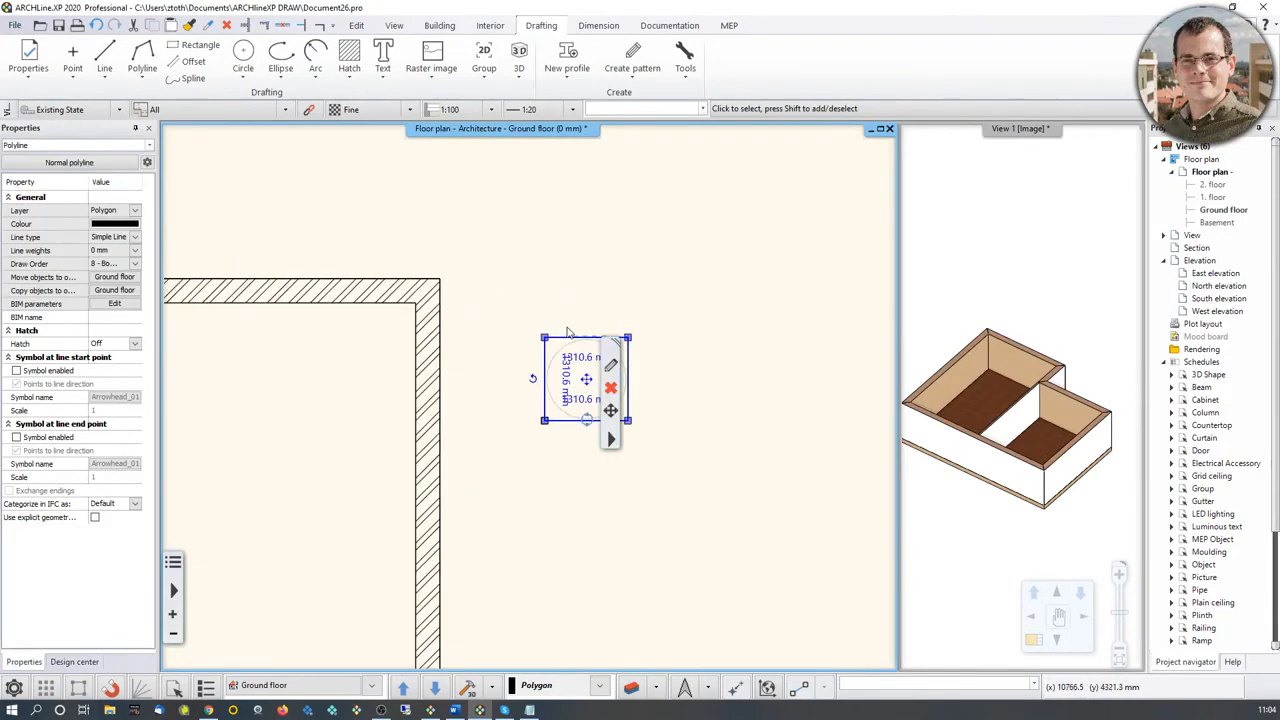
{"action": "left_click", "coordinate": [135, 212]}
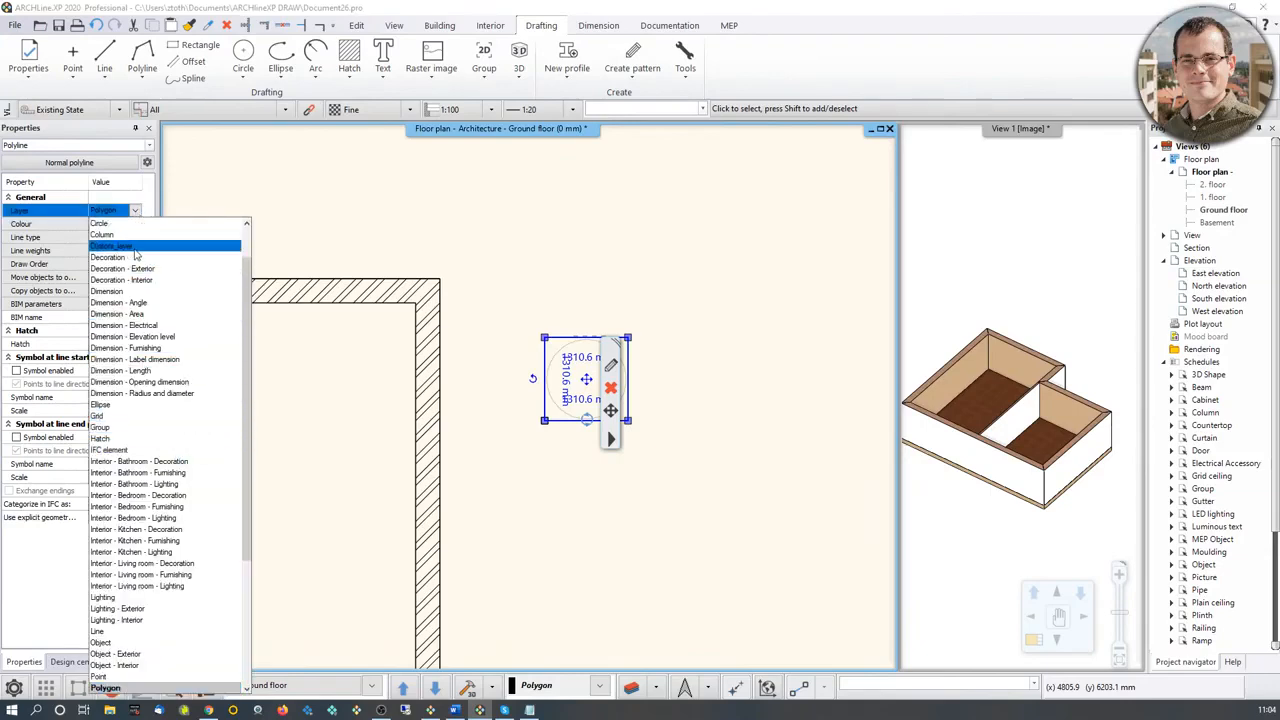
{"action": "left_click", "coordinate": [135, 248]}
{"action": "left_click", "coordinate": [565, 278]}
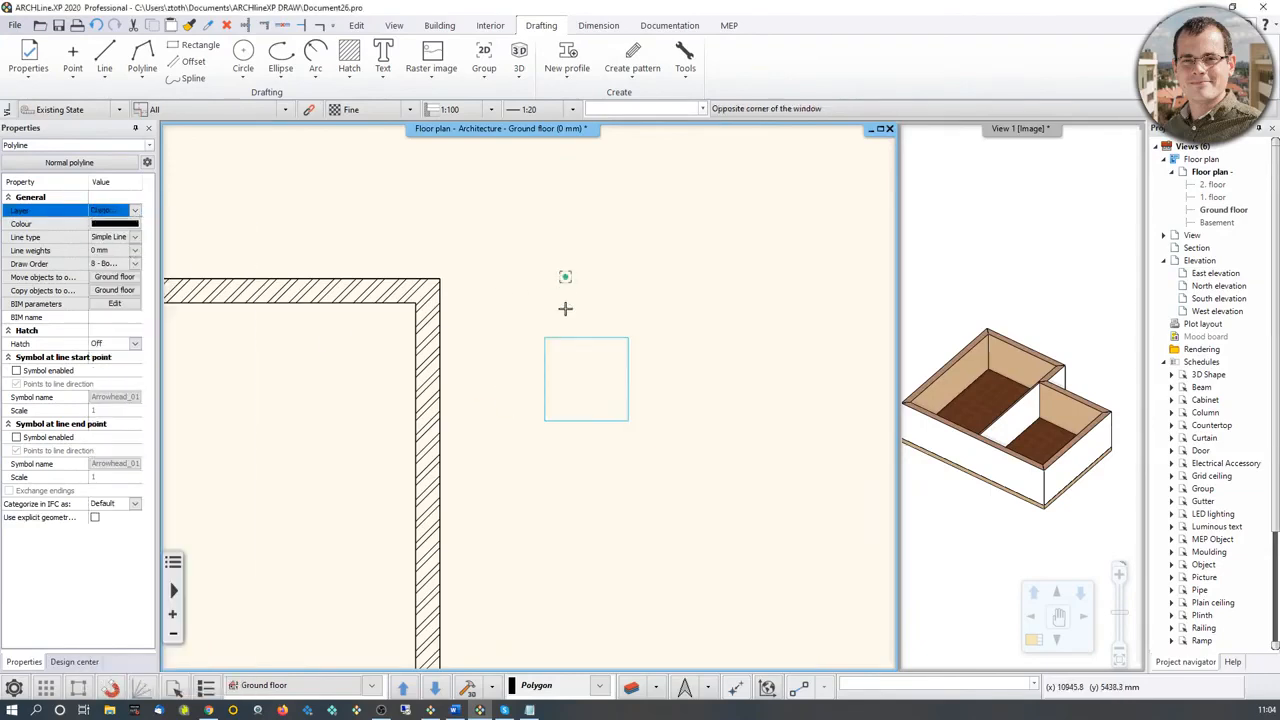
{"action": "left_click", "coordinate": [565, 311]}
Step: Use Layer Walk to examine which objects of the drawing are on Custom_layer, then close it
{"action": "scroll", "coordinate": [566, 330], "scroll_direction": "down", "scroll_amount": 2}
{"action": "middle_click_drag", "start_coordinate": [443, 361], "coordinate": [546, 349]}
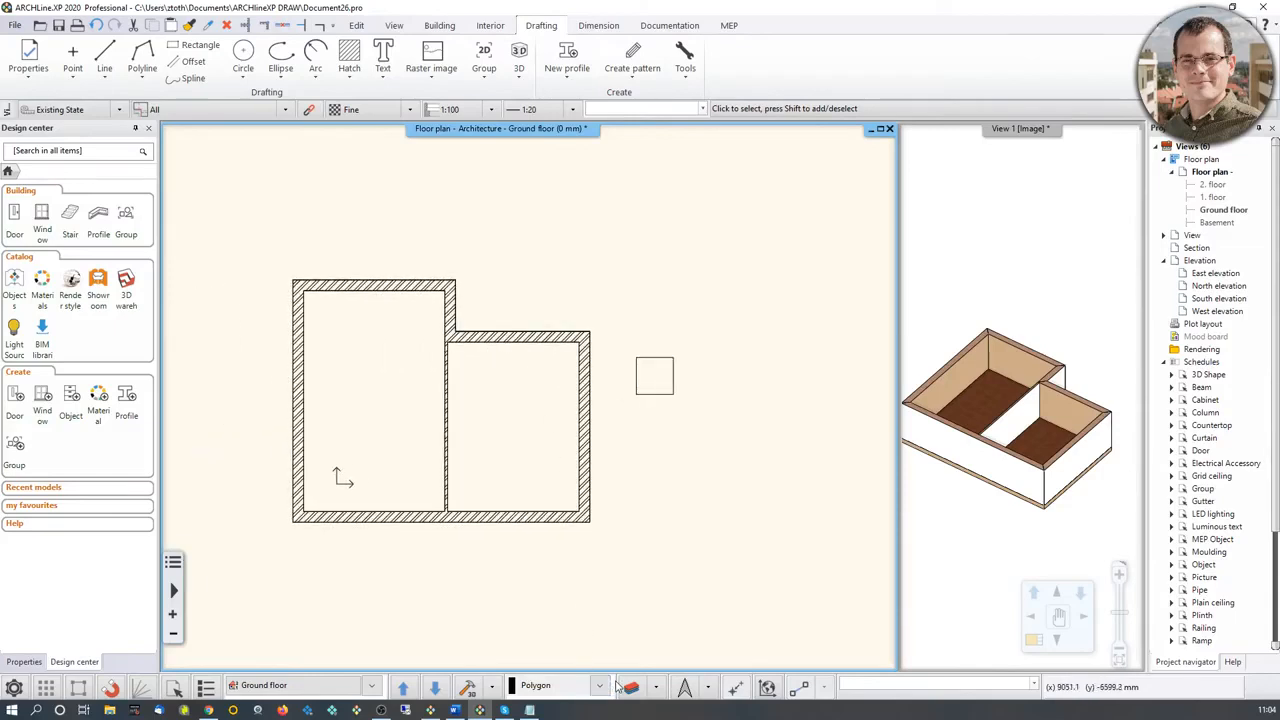
{"action": "left_click", "coordinate": [657, 690]}
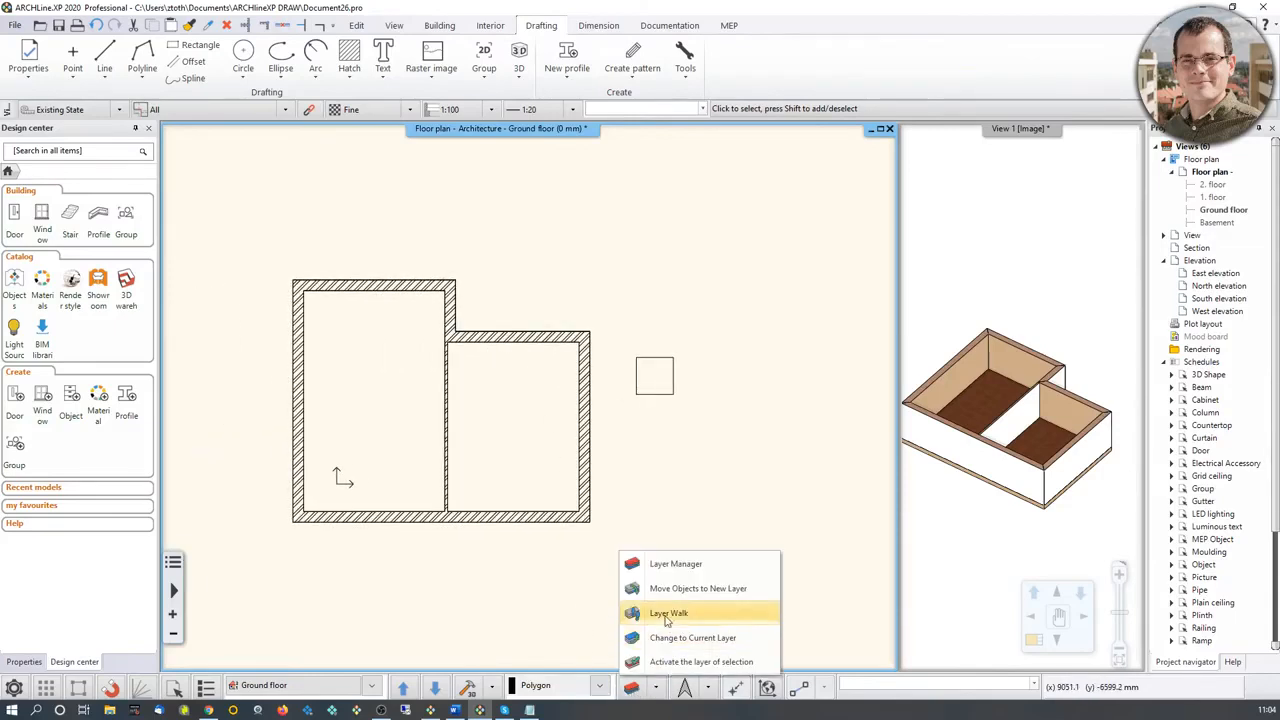
{"action": "left_click", "coordinate": [667, 617]}
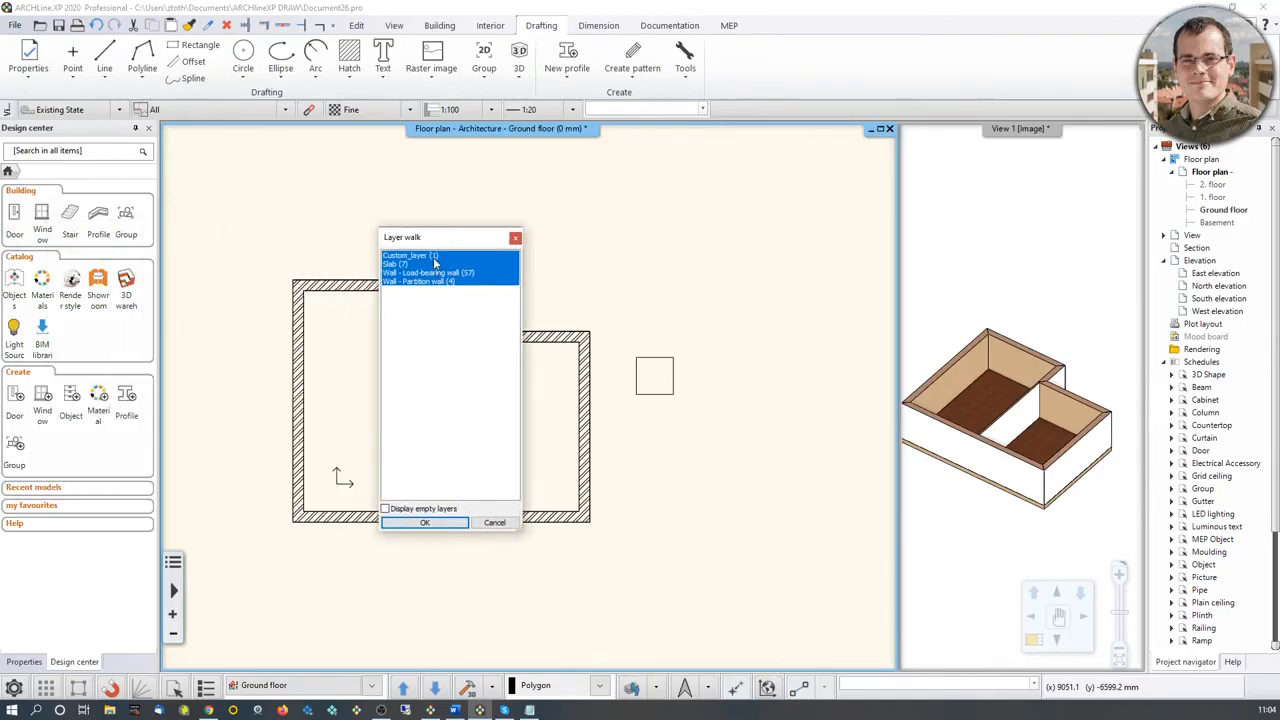
{"action": "left_click", "coordinate": [432, 255]}
{"action": "left_click", "coordinate": [432, 255]}
{"action": "left_click", "coordinate": [432, 255]}
{"action": "left_click", "coordinate": [432, 256]}
{"action": "left_click", "coordinate": [517, 239]}
Step: Switch to the open elata_nova_2nd_lesson_start house project
{"action": "middle_click_drag", "start_coordinate": [589, 314], "coordinate": [657, 331]}
{"action": "scroll", "coordinate": [657, 331], "scroll_direction": "up", "scroll_amount": 2}
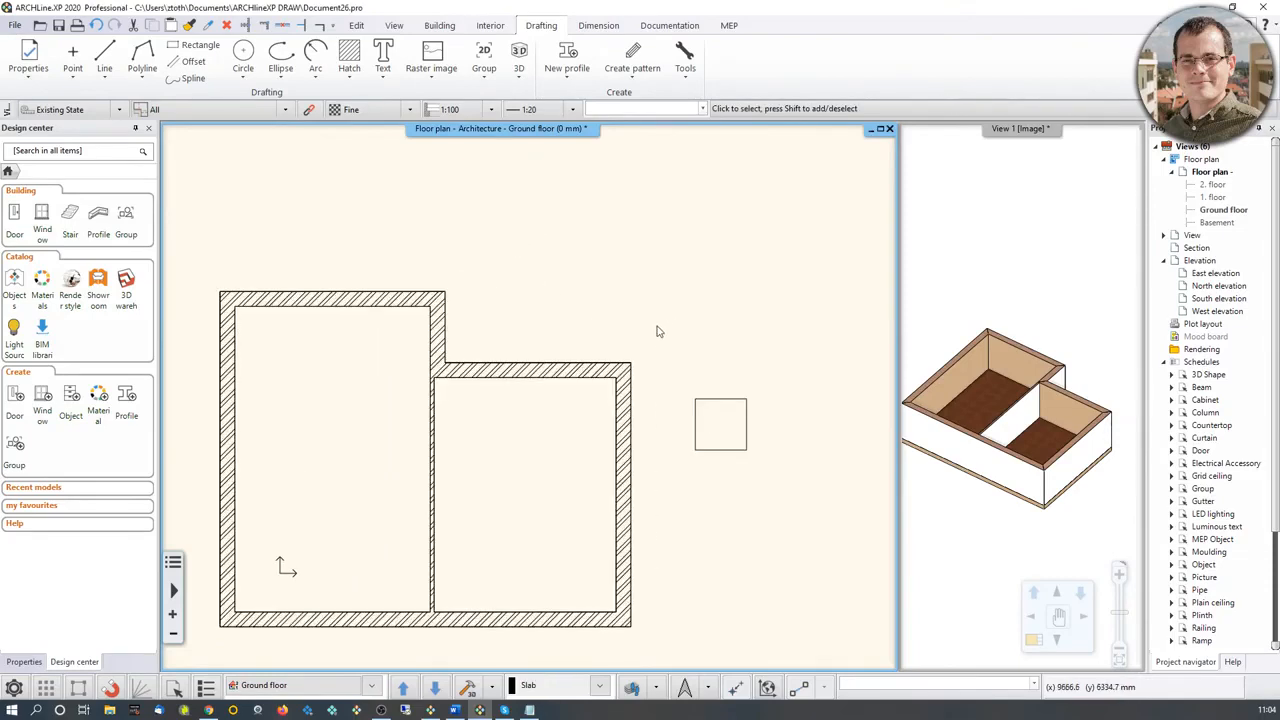
{"action": "left_click", "coordinate": [430, 710]}
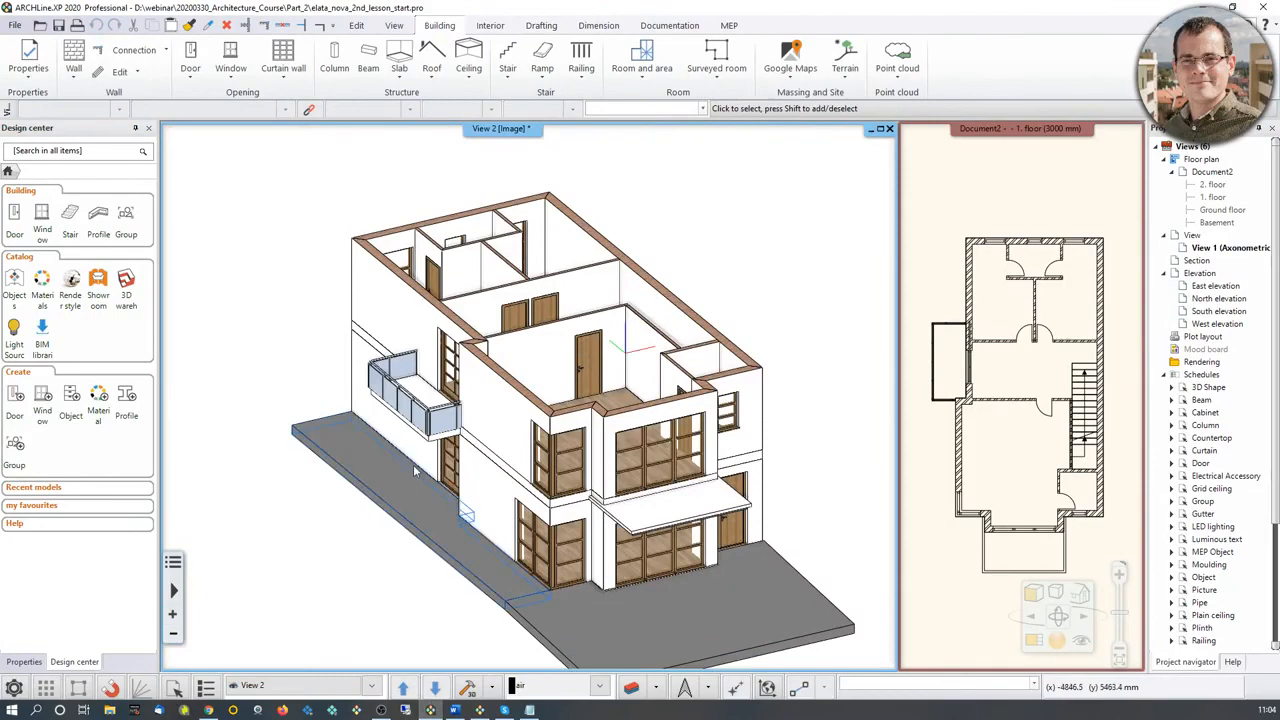
{"action": "middle_click_drag", "start_coordinate": [500, 380], "coordinate": [664, 190]}
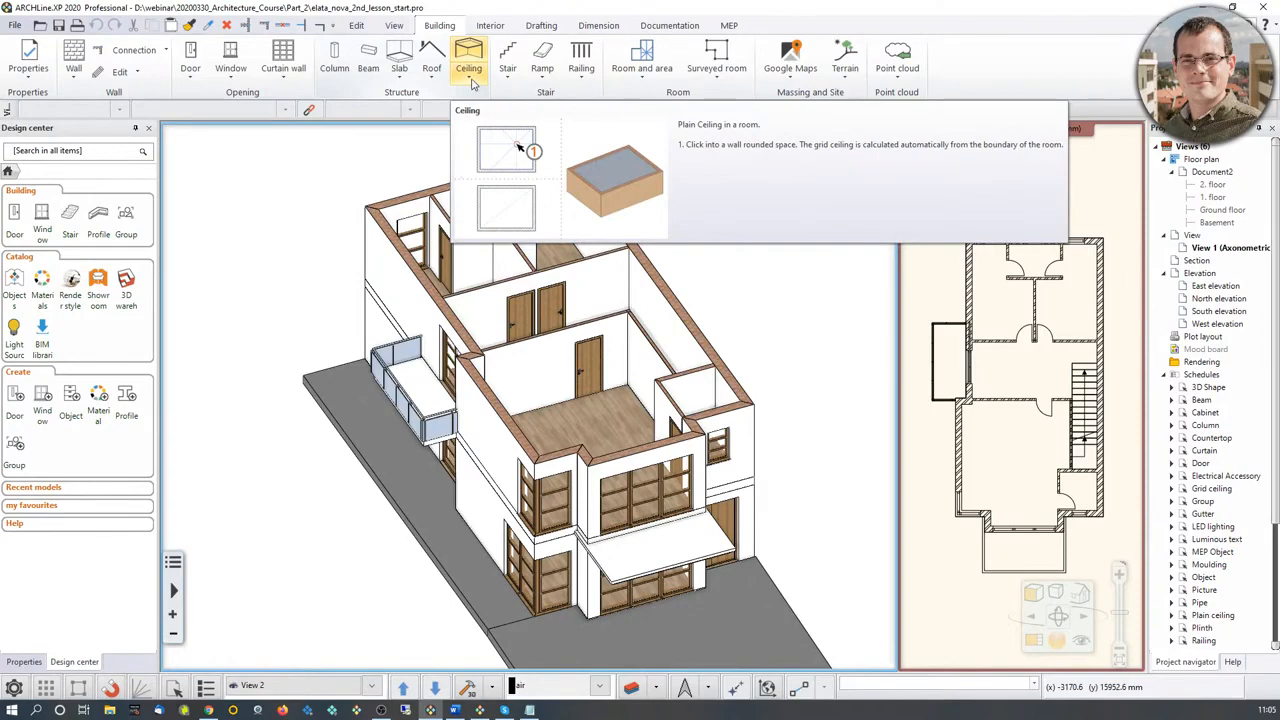
{"action": "left_click", "coordinate": [470, 72]}
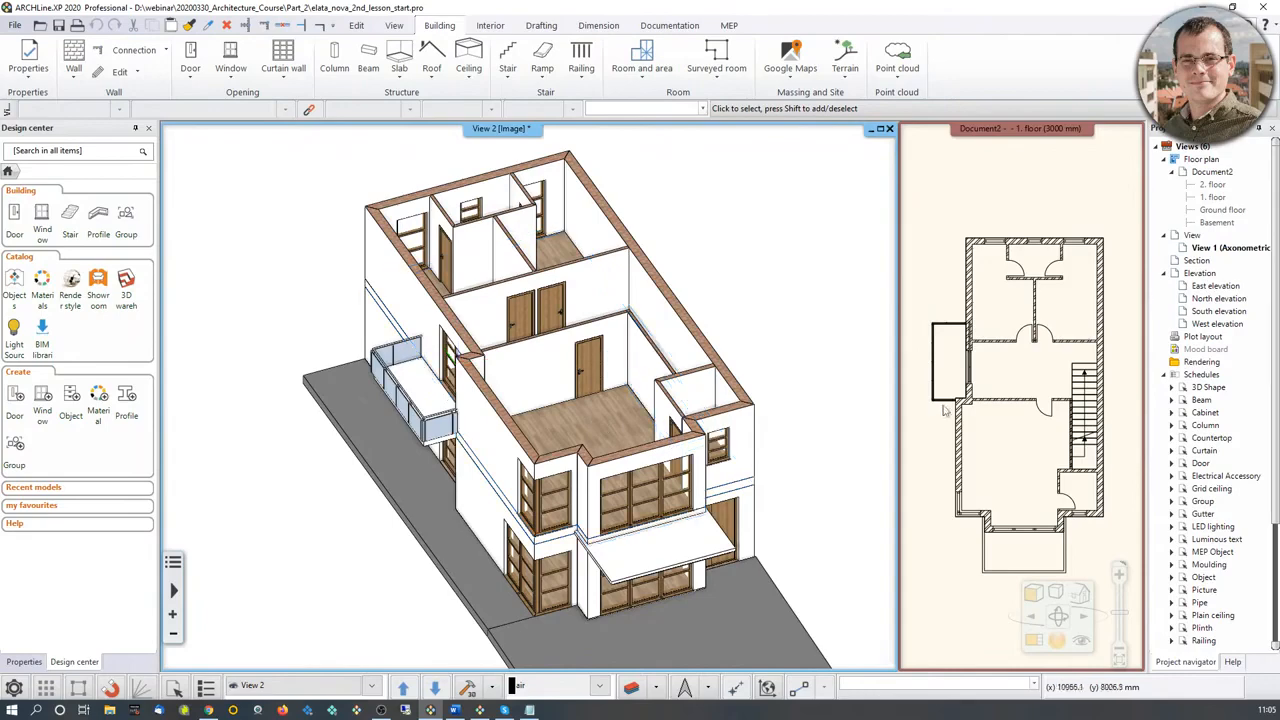
Step: Copy the main slab of the 1. floor to the 2. floor, without pseudo copies
{"action": "middle_click_drag", "start_coordinate": [965, 403], "coordinate": [986, 362]}
{"action": "scroll", "coordinate": [976, 420], "scroll_direction": "up", "scroll_amount": 4}
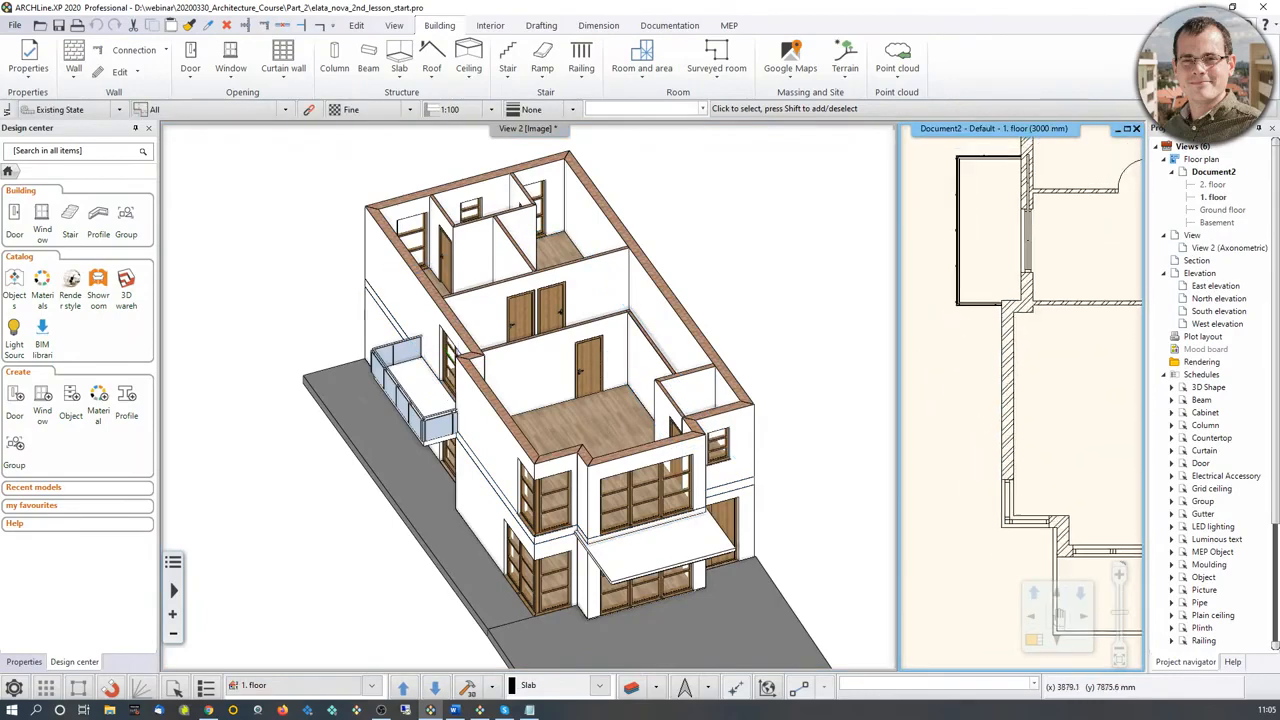
{"action": "left_click", "coordinate": [977, 405]}
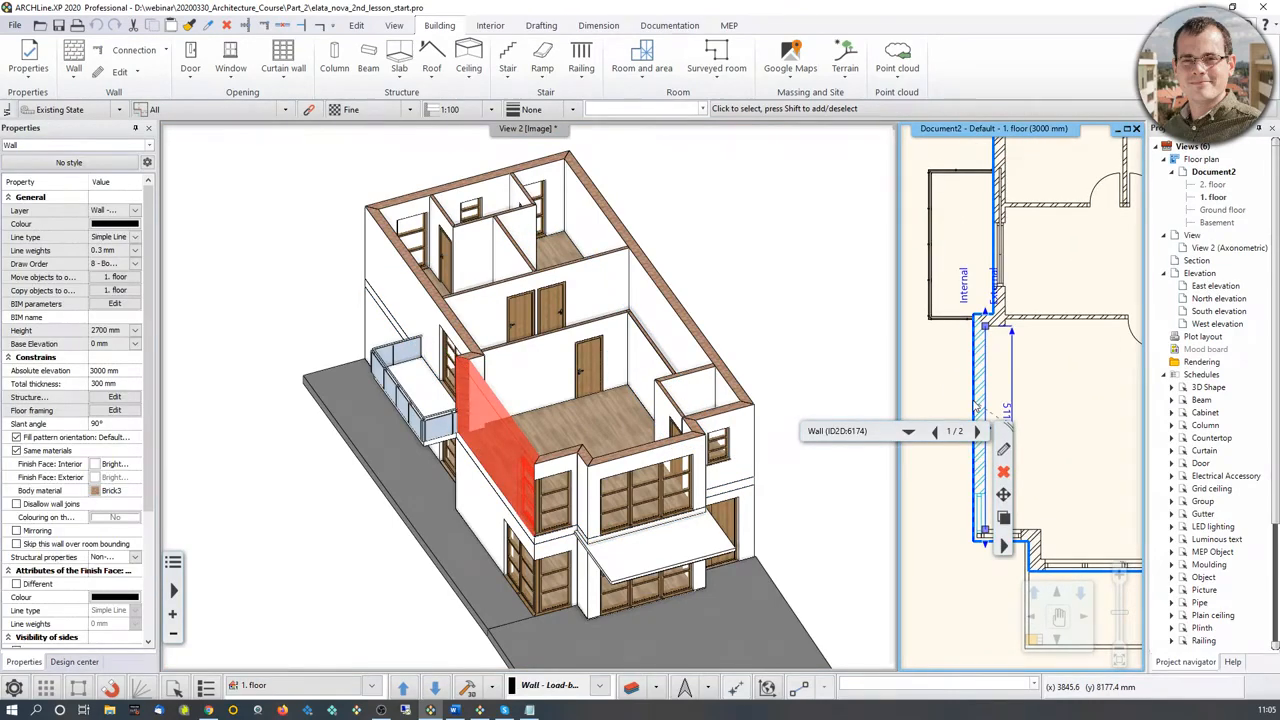
{"action": "scroll", "coordinate": [970, 404], "scroll_direction": "down", "scroll_amount": 2}
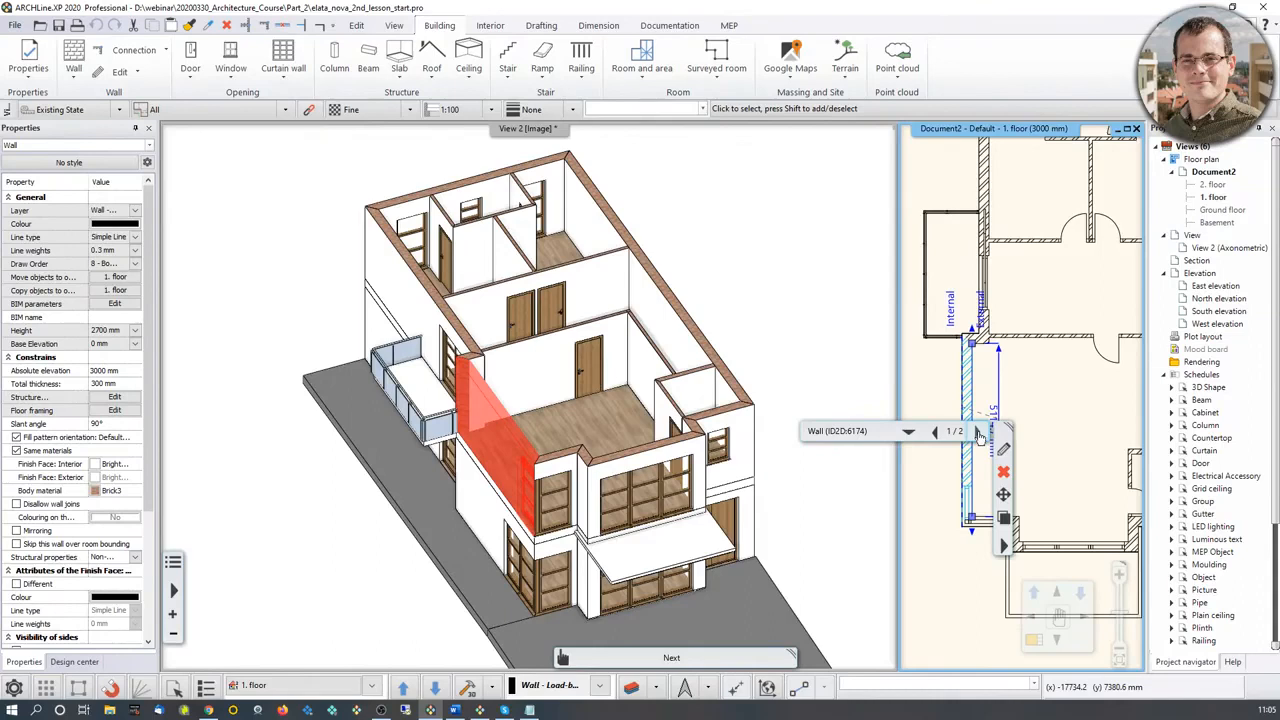
{"action": "left_click", "coordinate": [978, 433]}
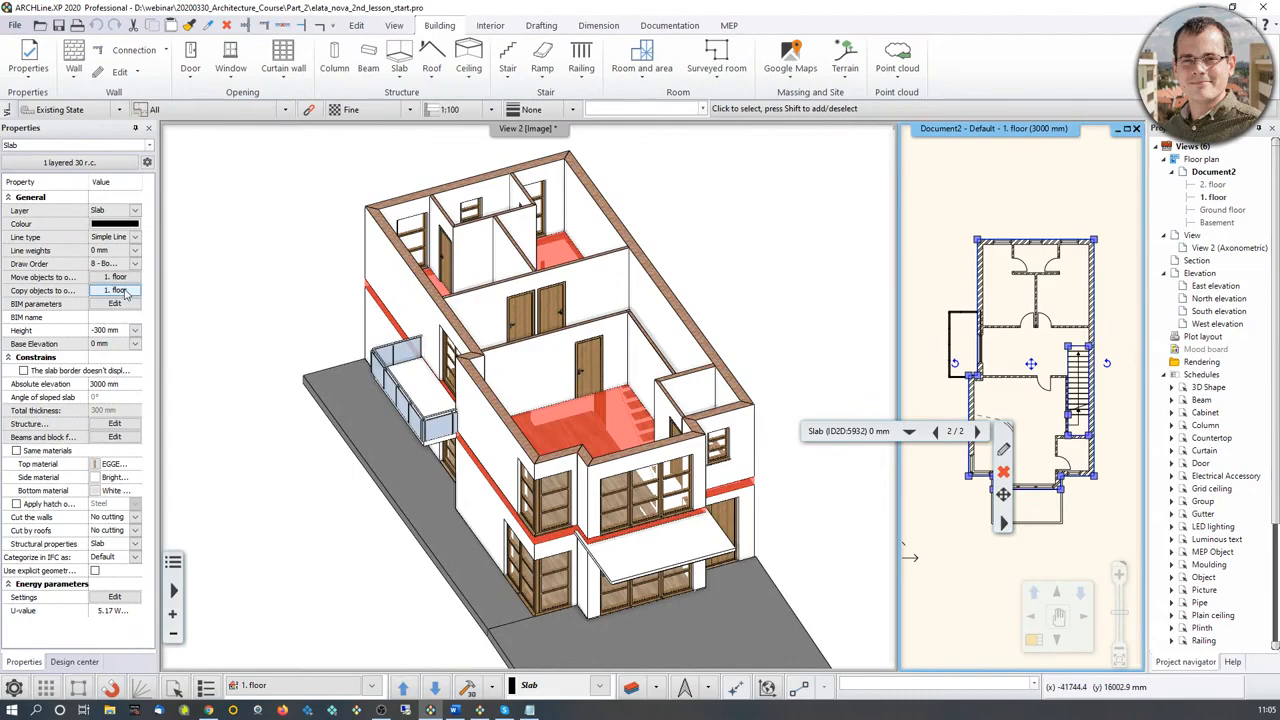
{"action": "left_click", "coordinate": [120, 290]}
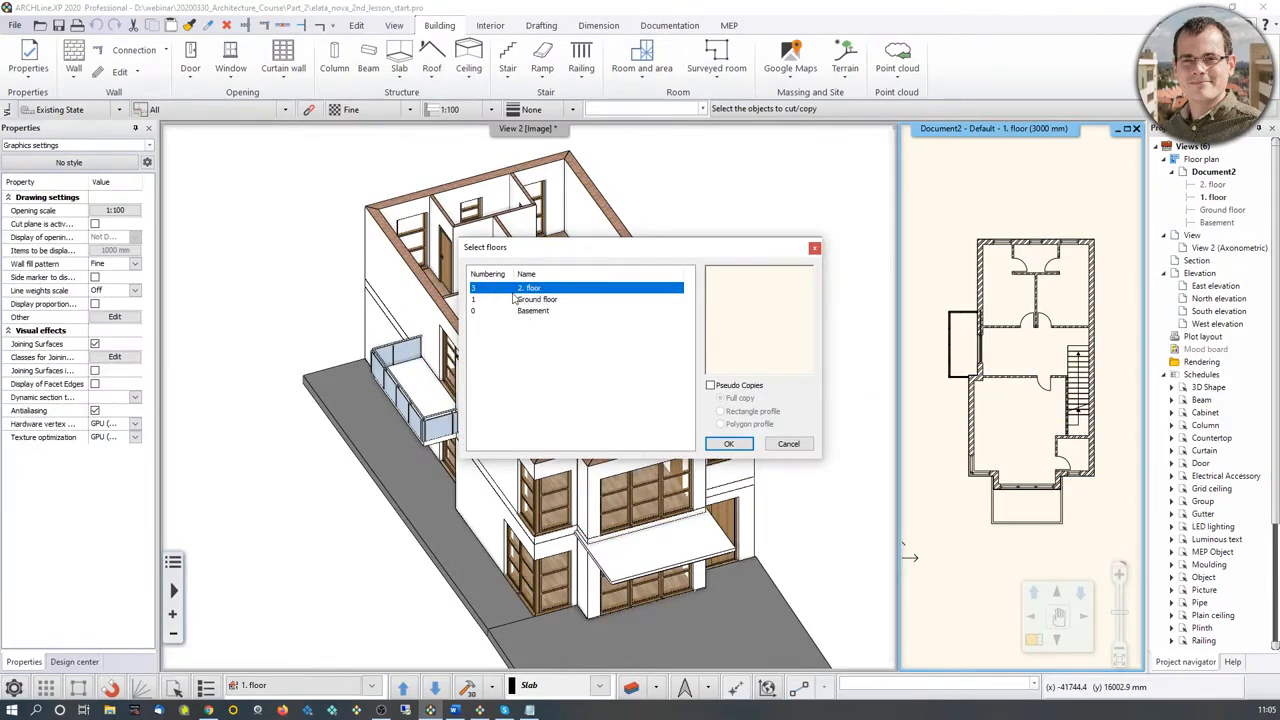
{"action": "left_click", "coordinate": [728, 444]}
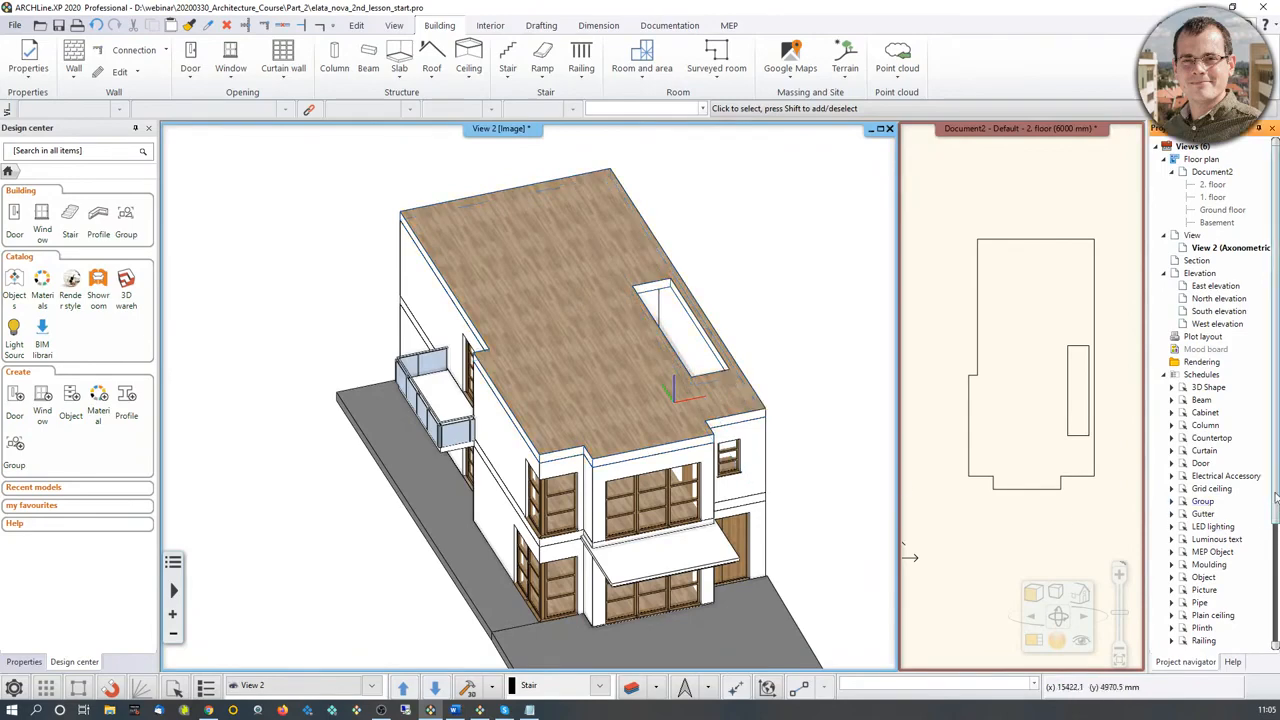
Step: Delete the rectangular stair hole from the copied slab on the 2. floor
{"action": "left_click", "coordinate": [1066, 490]}
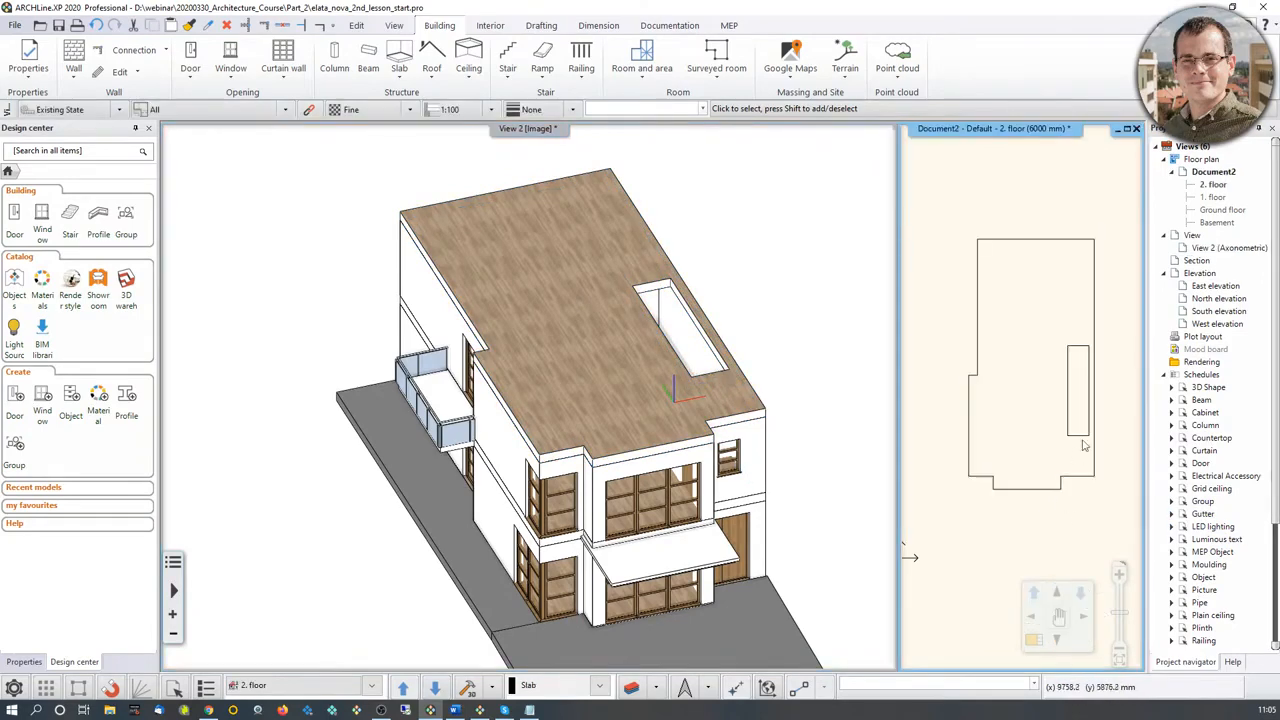
{"action": "left_click", "coordinate": [1066, 473]}
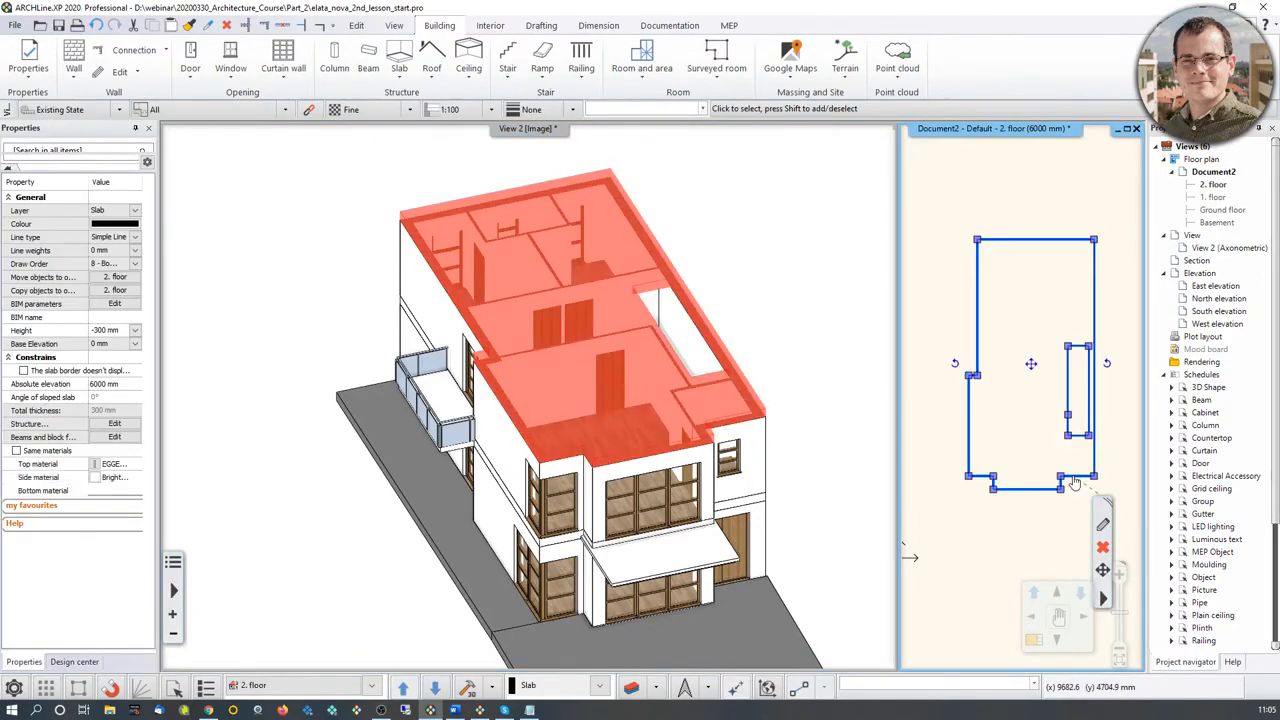
{"action": "left_click", "coordinate": [1104, 600]}
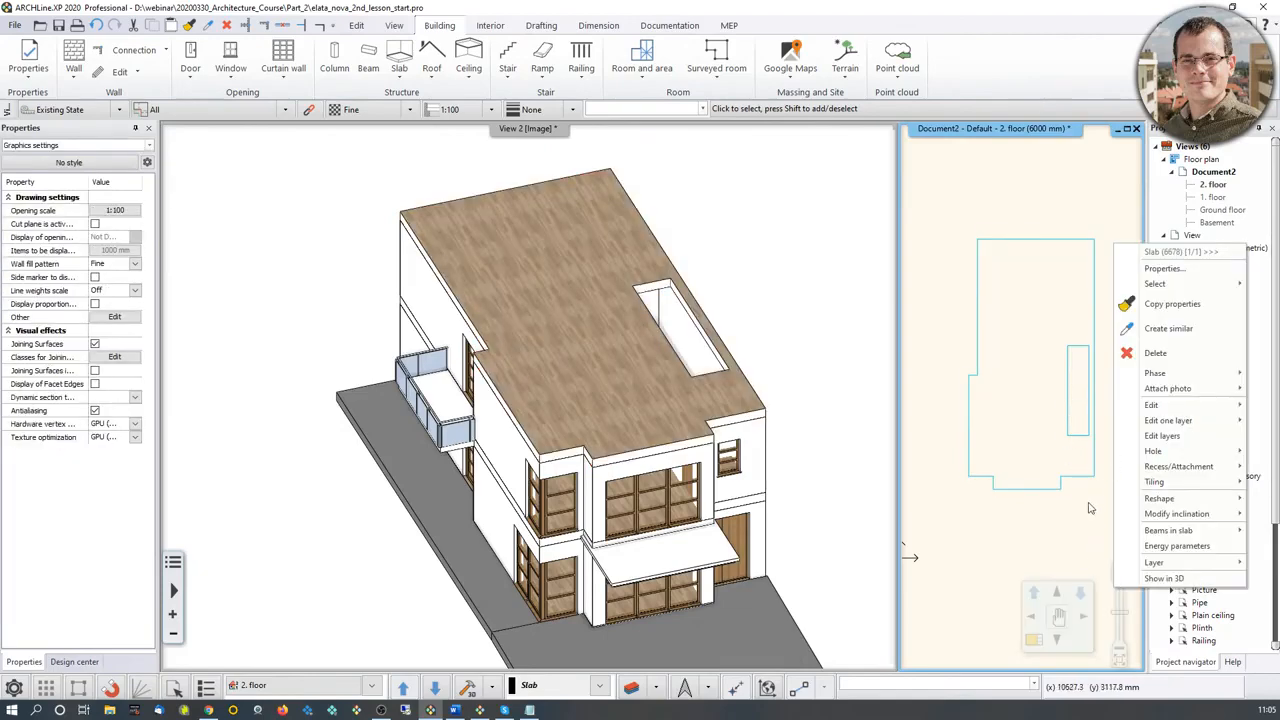
{"action": "left_click", "coordinate": [1012, 415]}
{"action": "middle_click_drag", "start_coordinate": [1012, 415], "coordinate": [954, 322]}
{"action": "left_click", "coordinate": [1032, 345]}
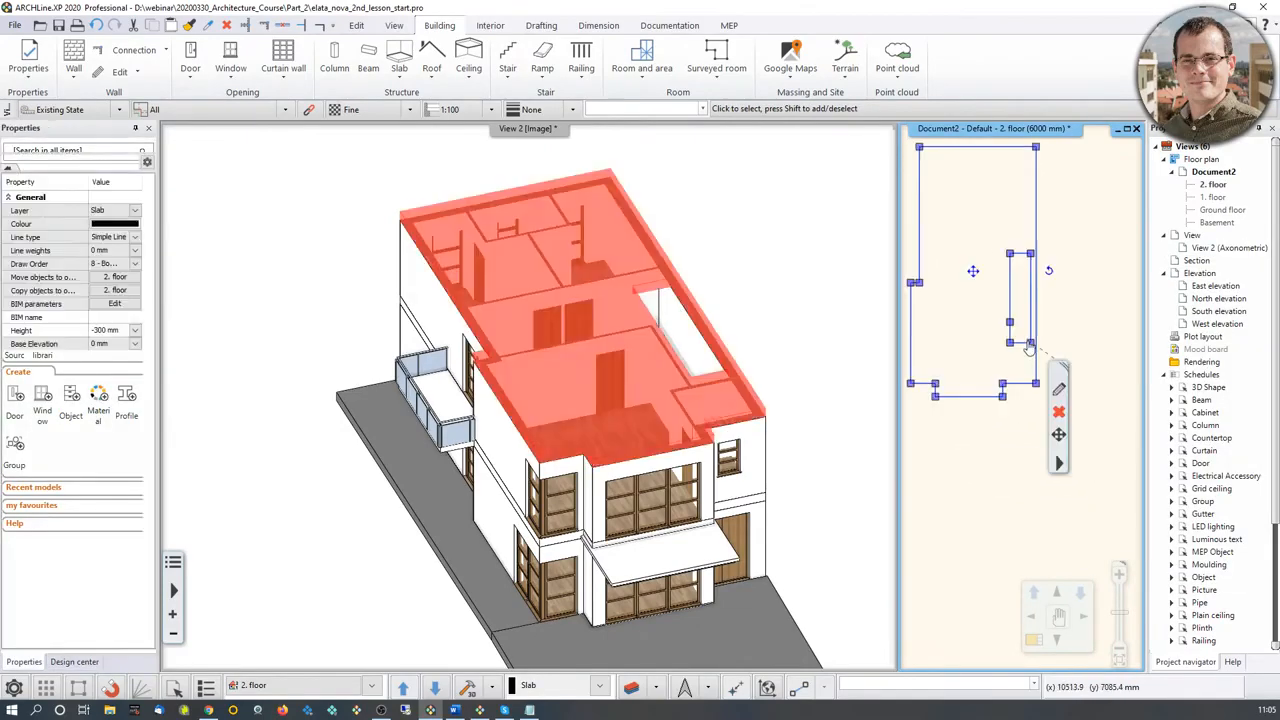
{"action": "left_click", "coordinate": [1061, 467]}
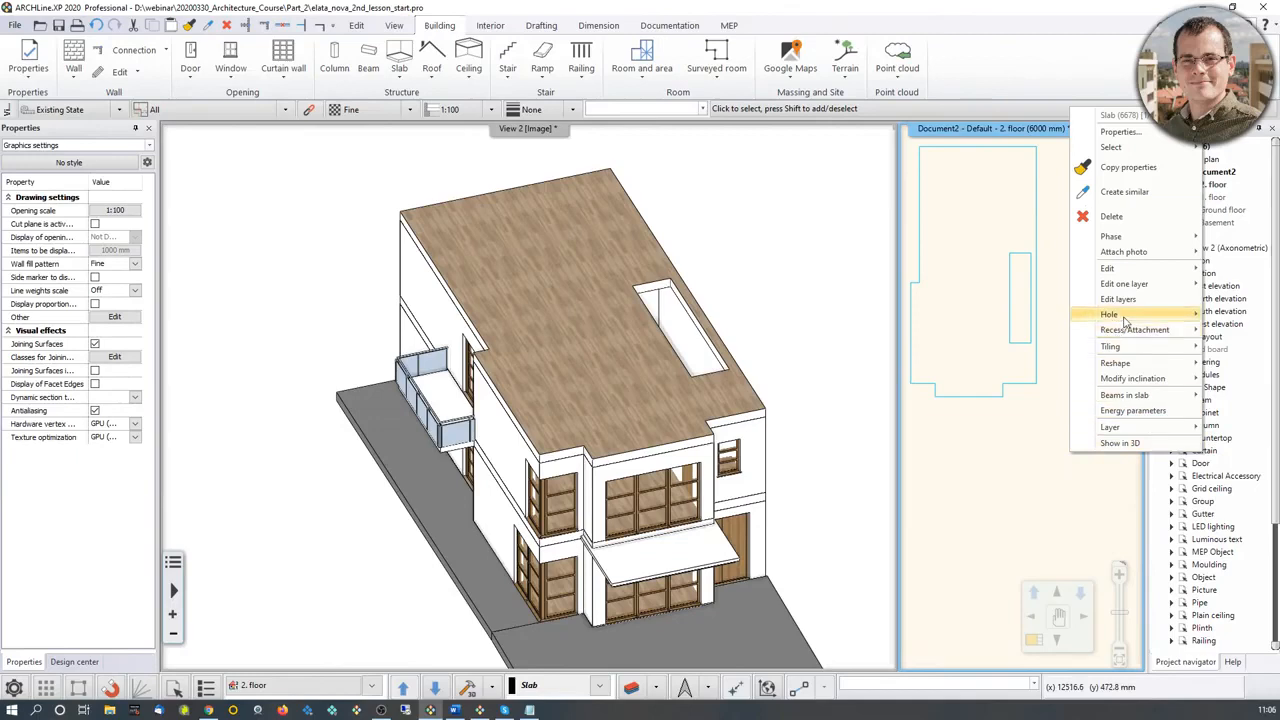
{"action": "mouse_move", "coordinate": [1124, 318]}
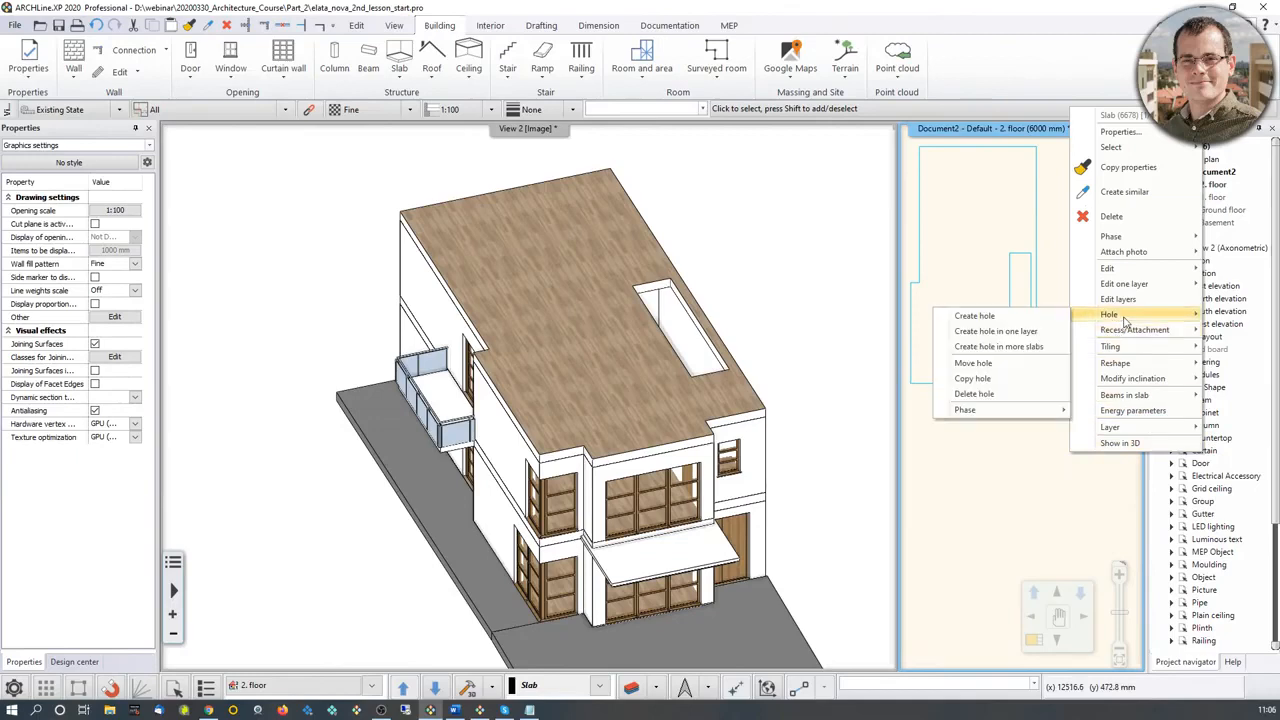
{"action": "left_click", "coordinate": [975, 394]}
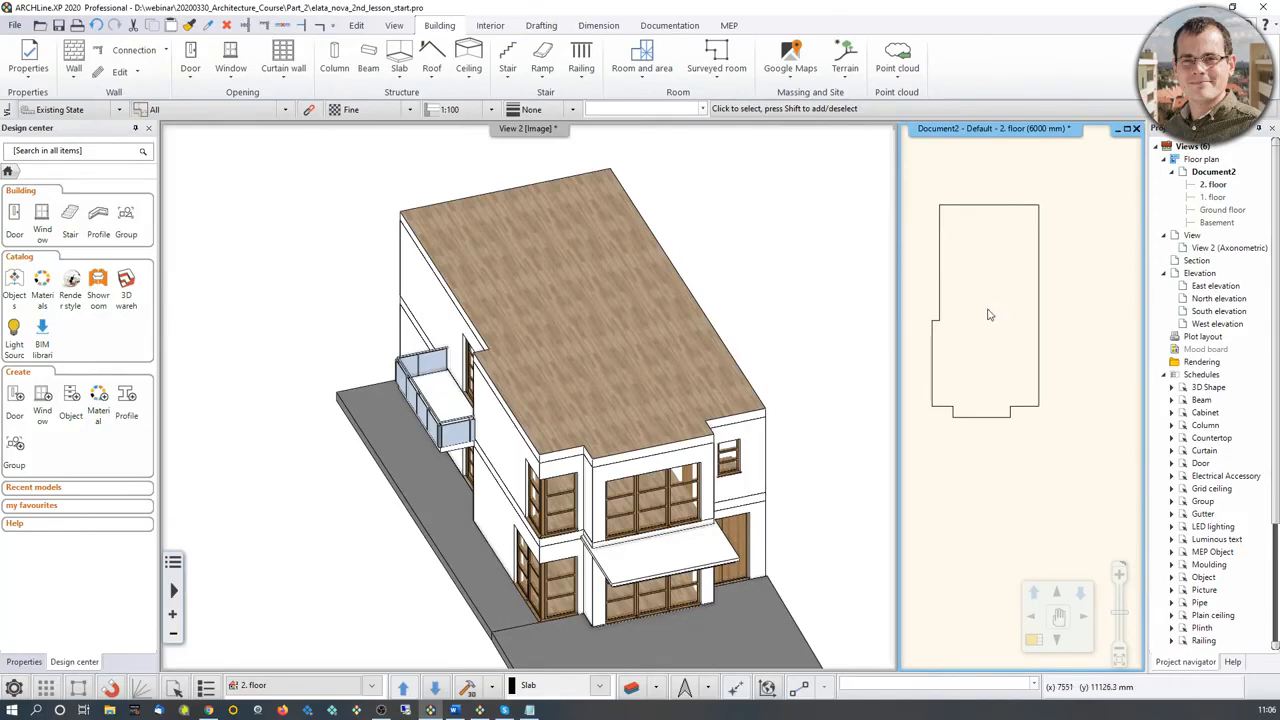
Step: Set the 2. floor slab's height to -100 mm and its base elevation to -300 mm
{"action": "left_click", "coordinate": [951, 408]}
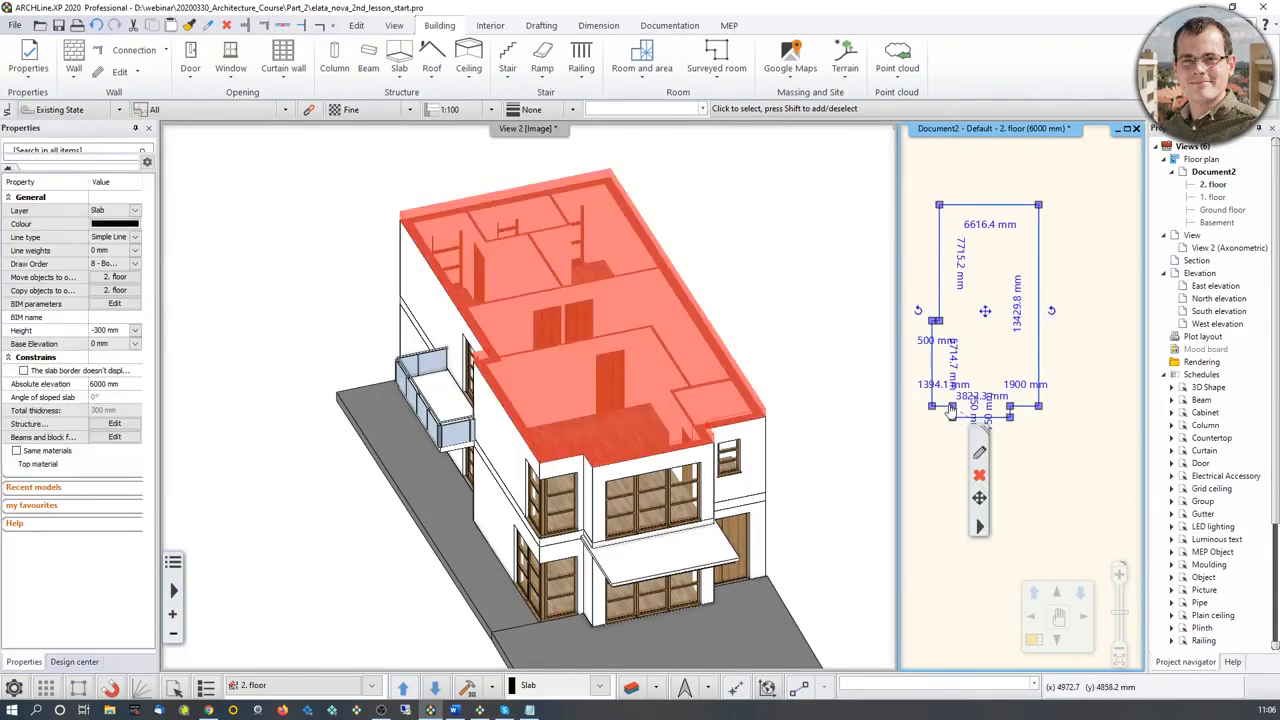
{"action": "left_click", "coordinate": [106, 331]}
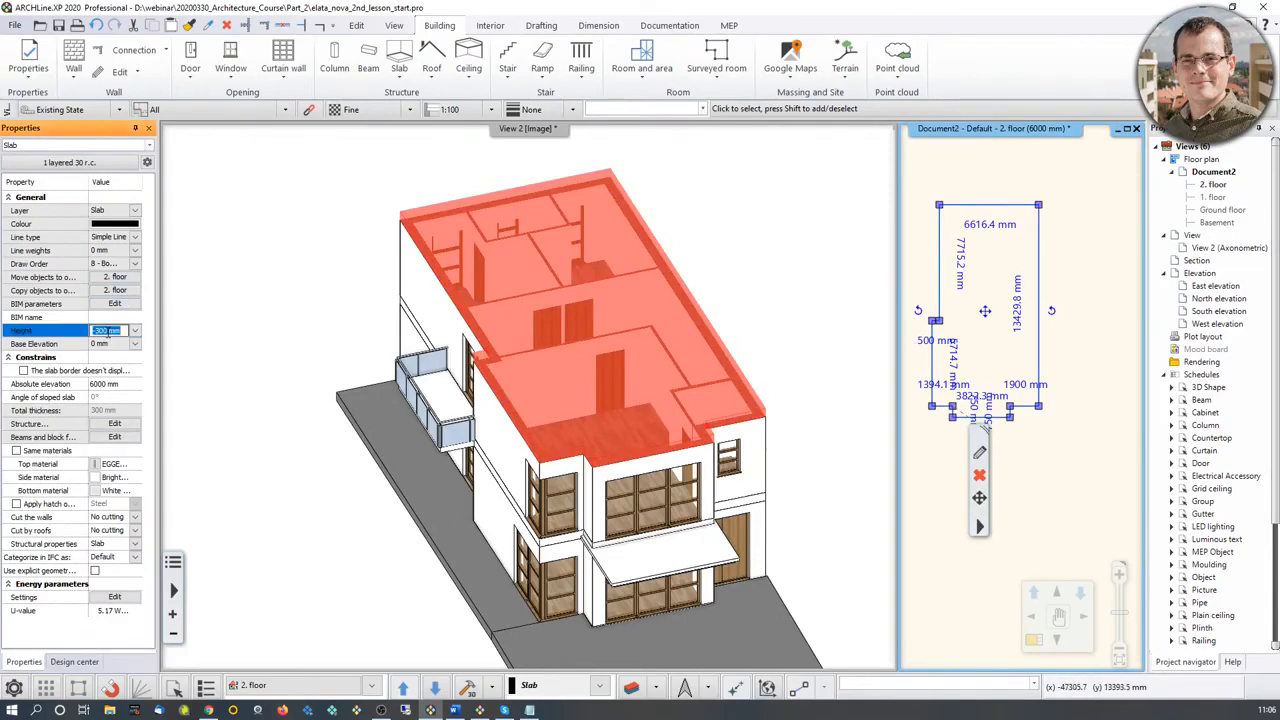
{"action": "type", "text": "-100"}
{"action": "key", "text": "Return"}
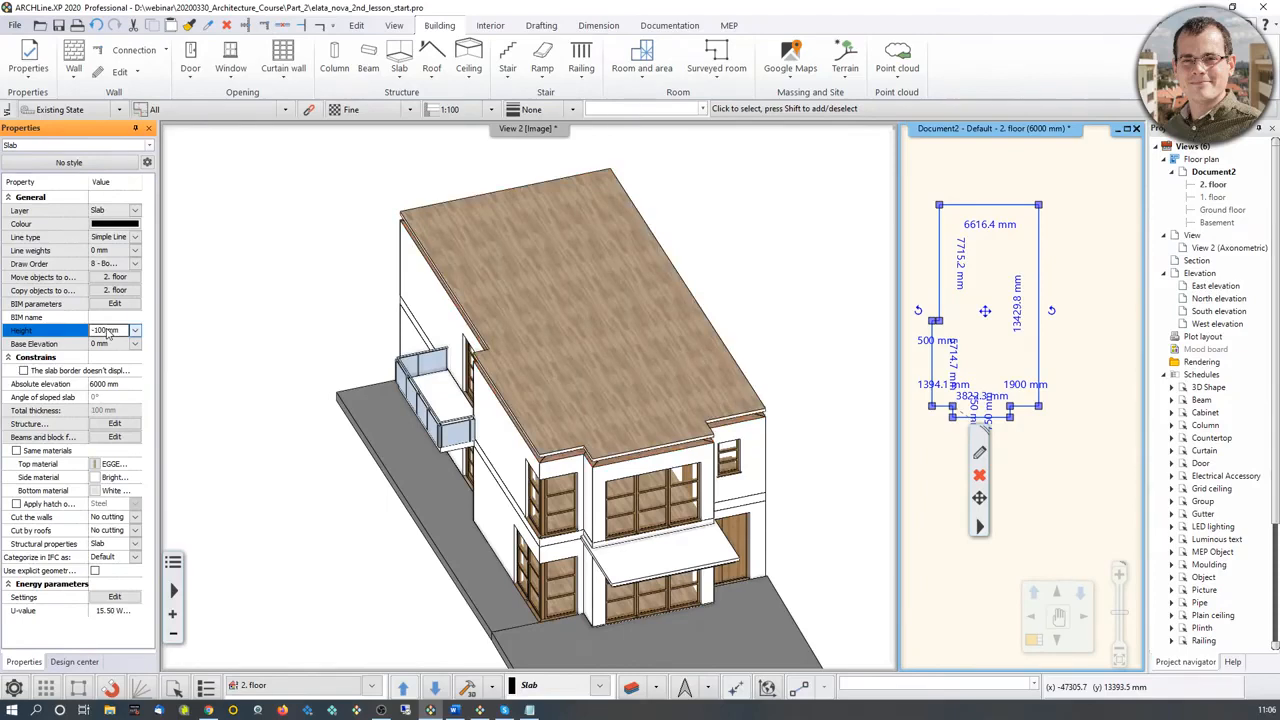
{"action": "left_click", "coordinate": [106, 344]}
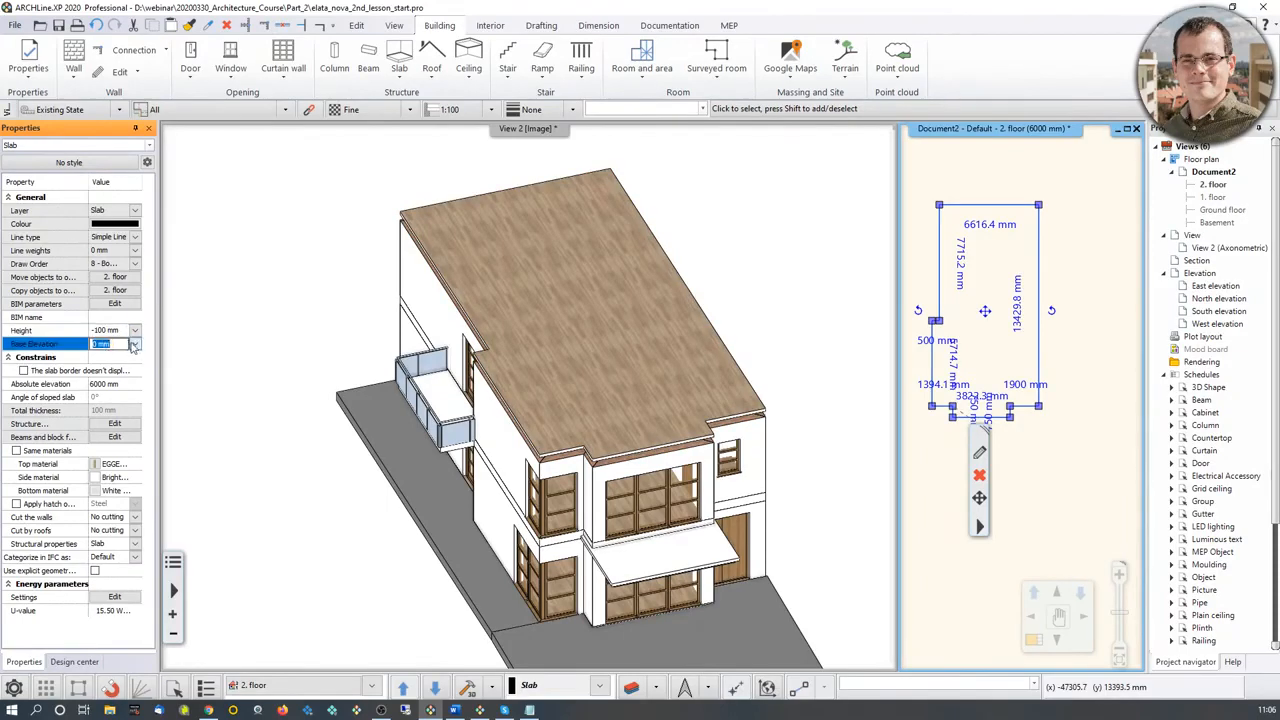
{"action": "type", "text": "-300"}
{"action": "key", "text": "Return"}
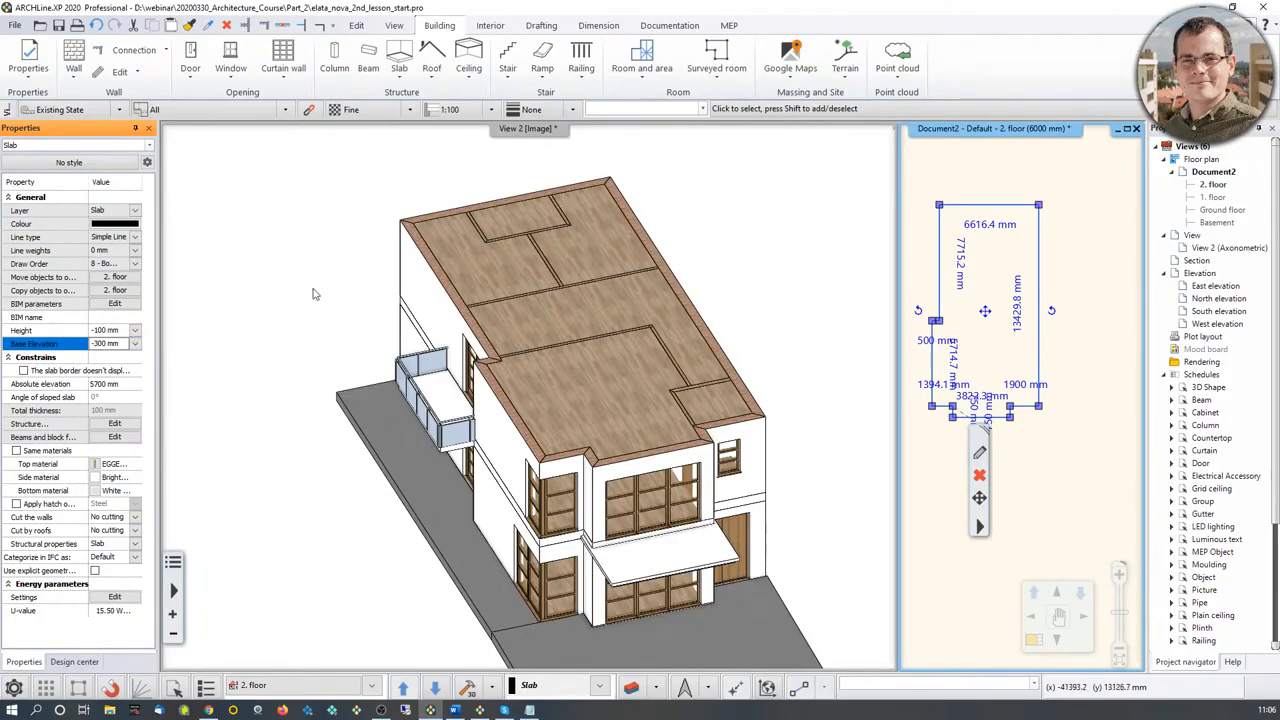
Step: Search the Design Center for "concrete"
{"action": "scroll", "coordinate": [560, 325], "scroll_direction": "up", "scroll_amount": 5}
{"action": "scroll", "coordinate": [560, 325], "scroll_direction": "down", "scroll_amount": 2}
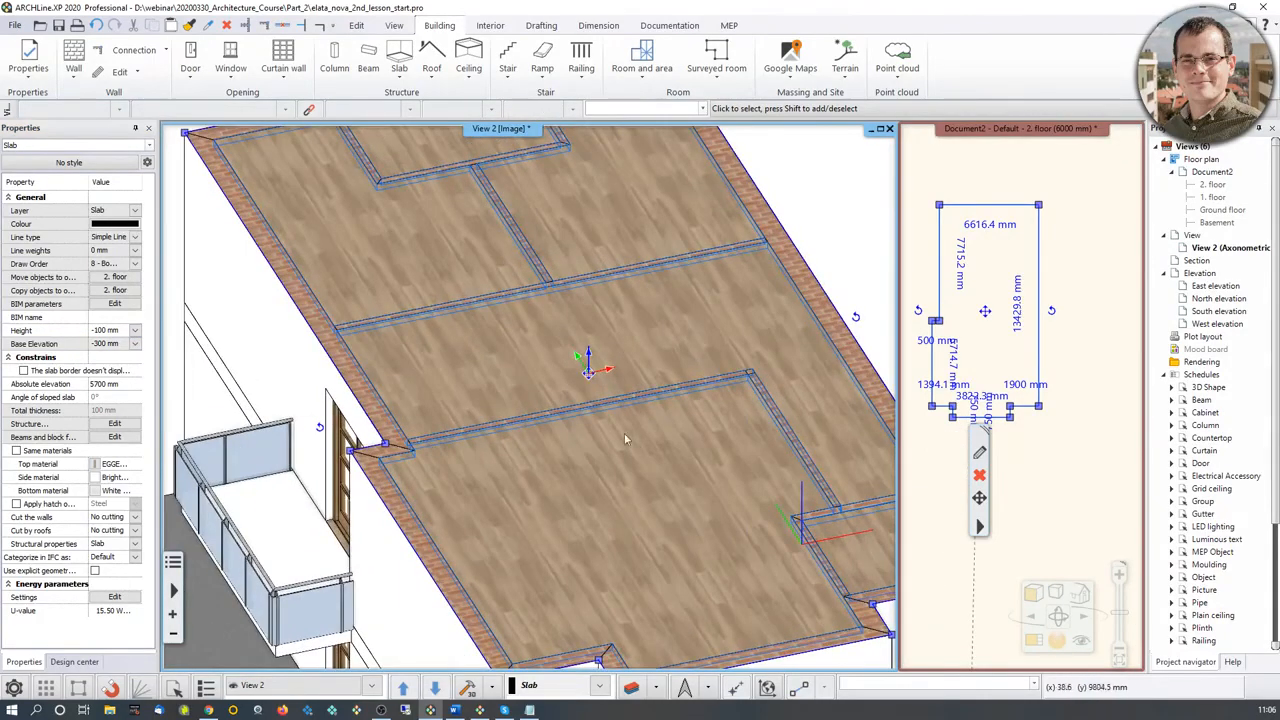
{"action": "scroll", "coordinate": [663, 485], "scroll_direction": "down", "scroll_amount": 3}
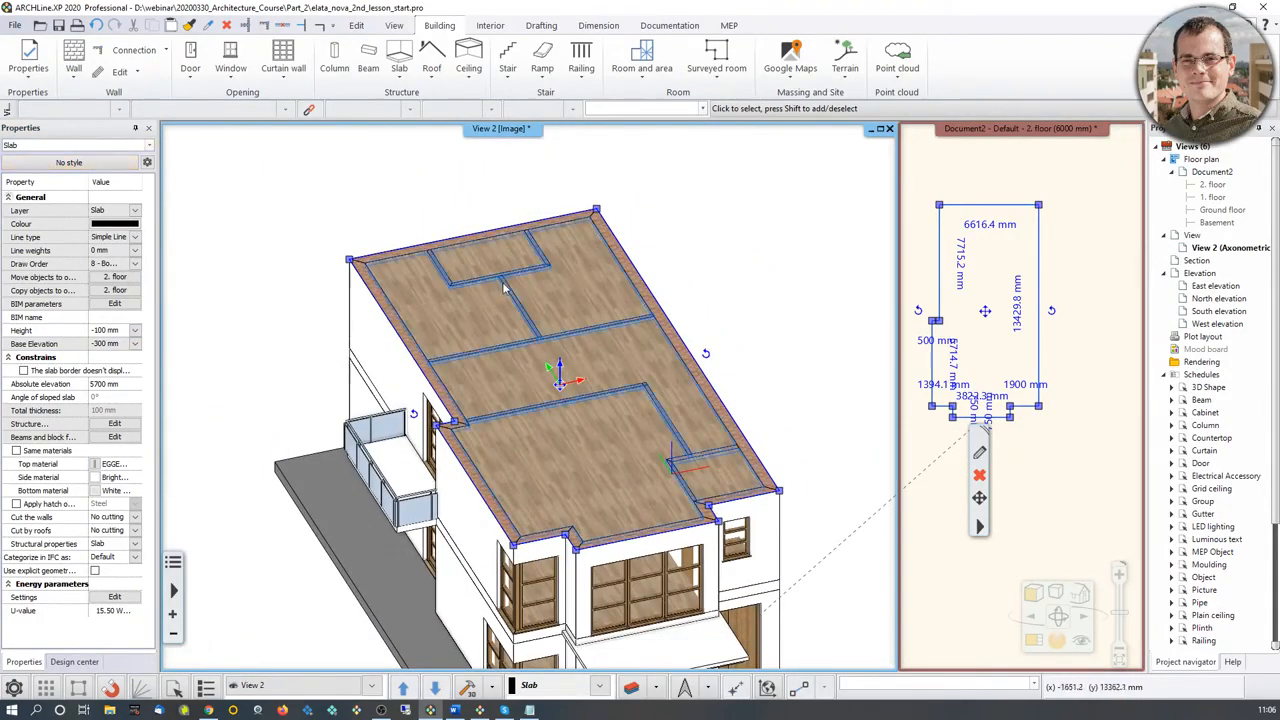
{"action": "left_click", "coordinate": [74, 662]}
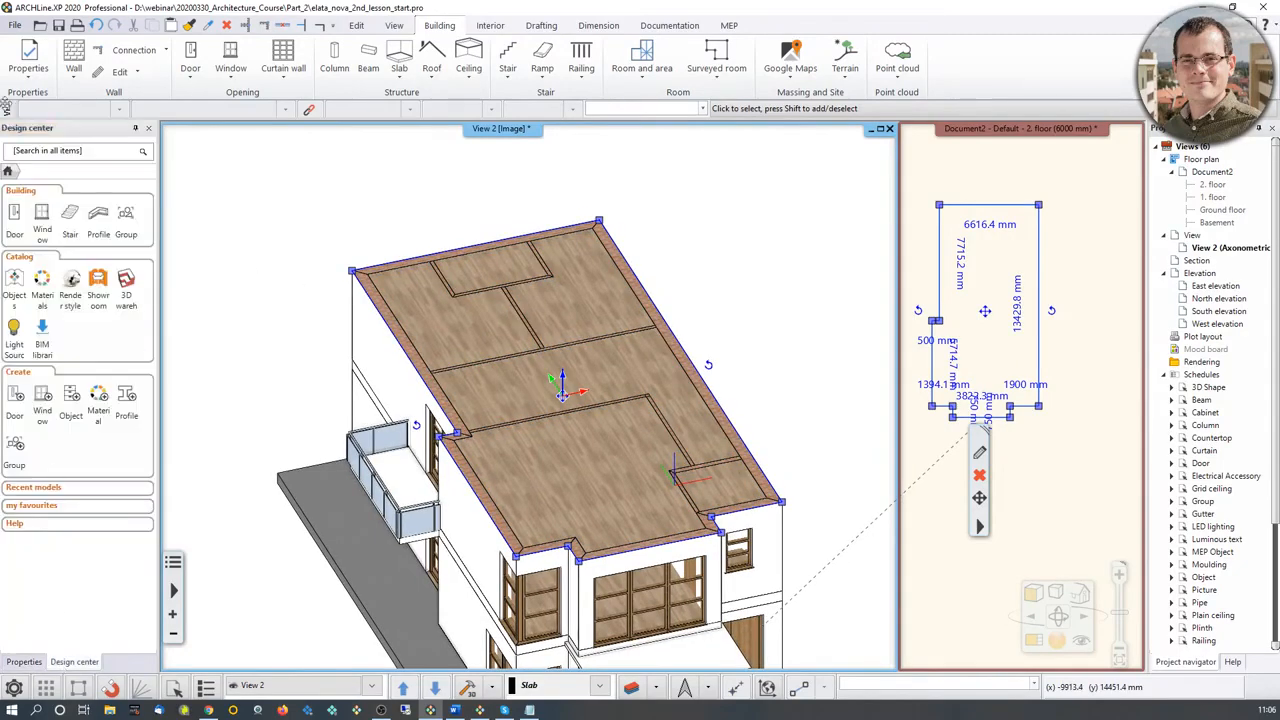
{"action": "left_click", "coordinate": [52, 150]}
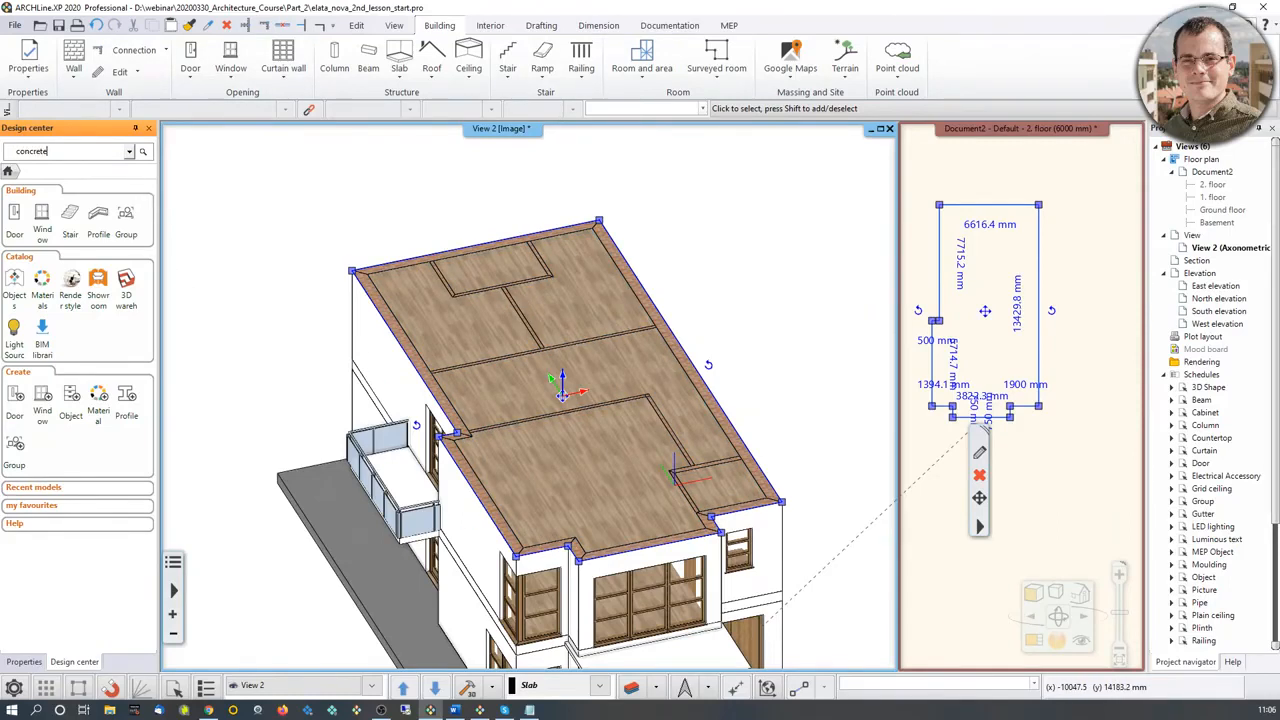
{"action": "key", "text": "Return"}
Step: Replace the top material of the 2. floor slab with Concrete2, on this object only
{"action": "left_click_drag", "start_coordinate": [10, 288], "coordinate": [578, 365]}
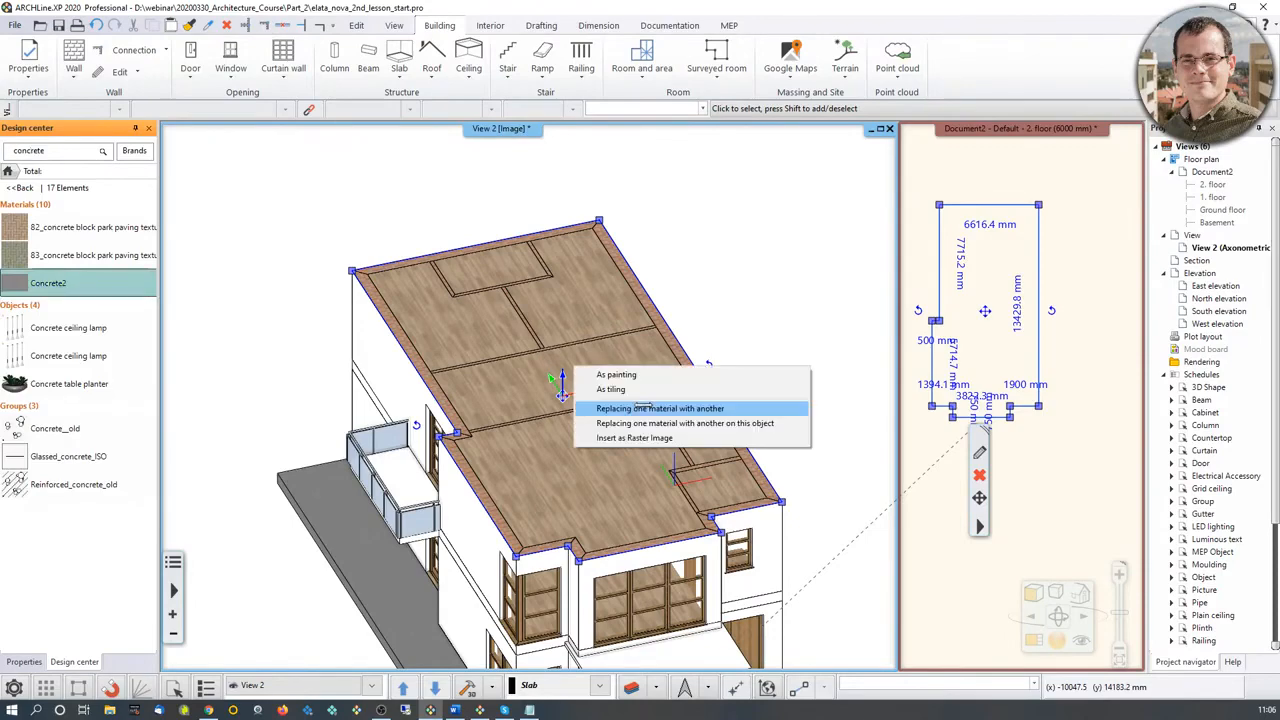
{"action": "left_click", "coordinate": [640, 420]}
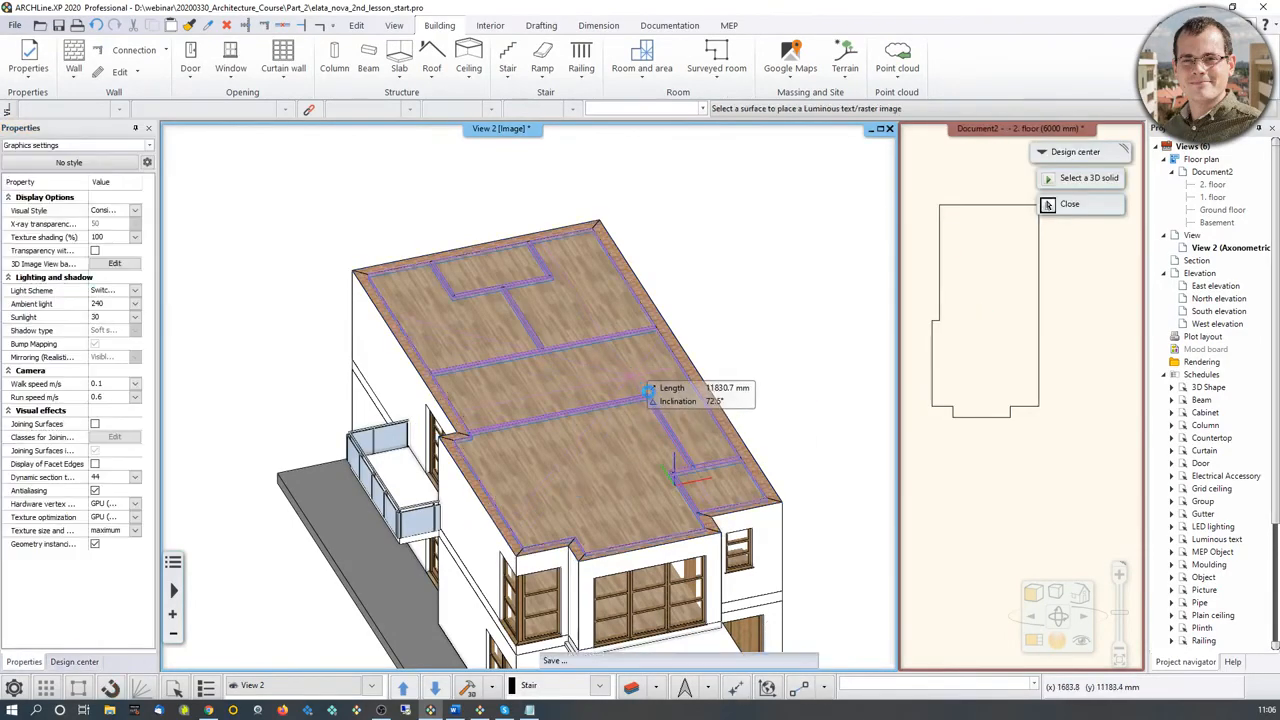
{"action": "left_click", "coordinate": [650, 392]}
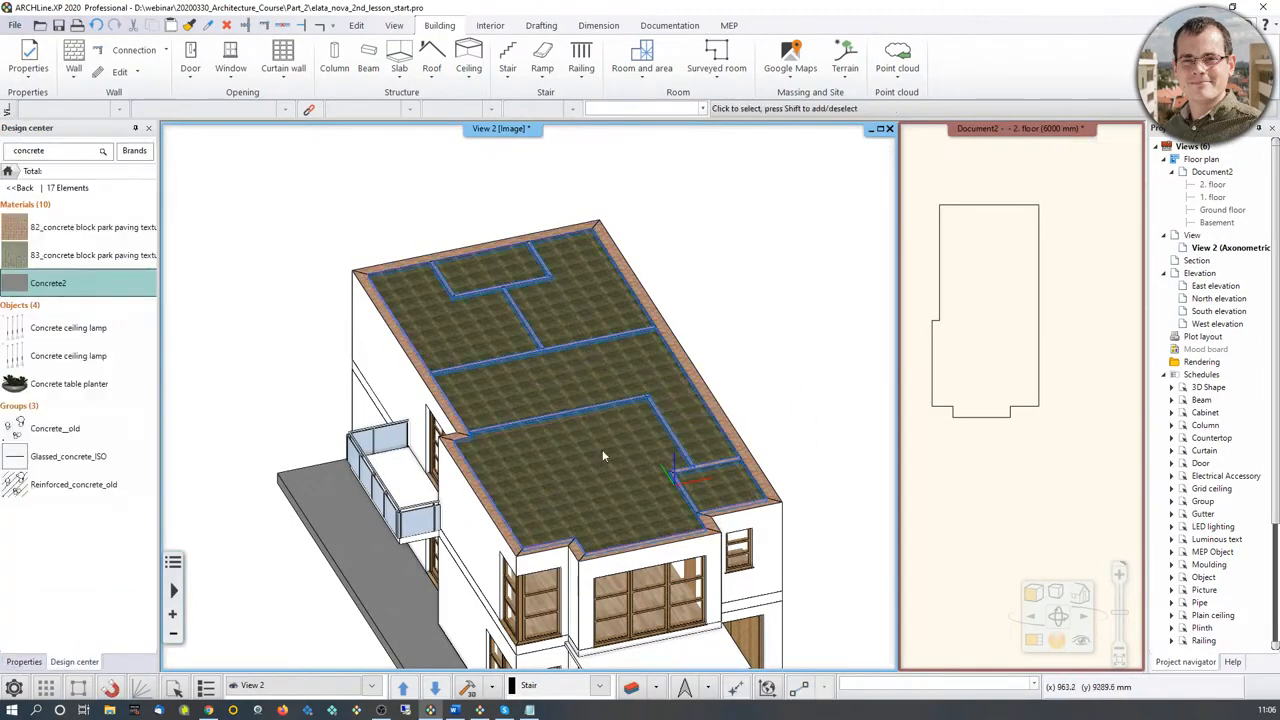
{"action": "scroll", "coordinate": [599, 448], "scroll_direction": "up", "scroll_amount": 5}
{"action": "scroll", "coordinate": [667, 528], "scroll_direction": "down", "scroll_amount": 5}
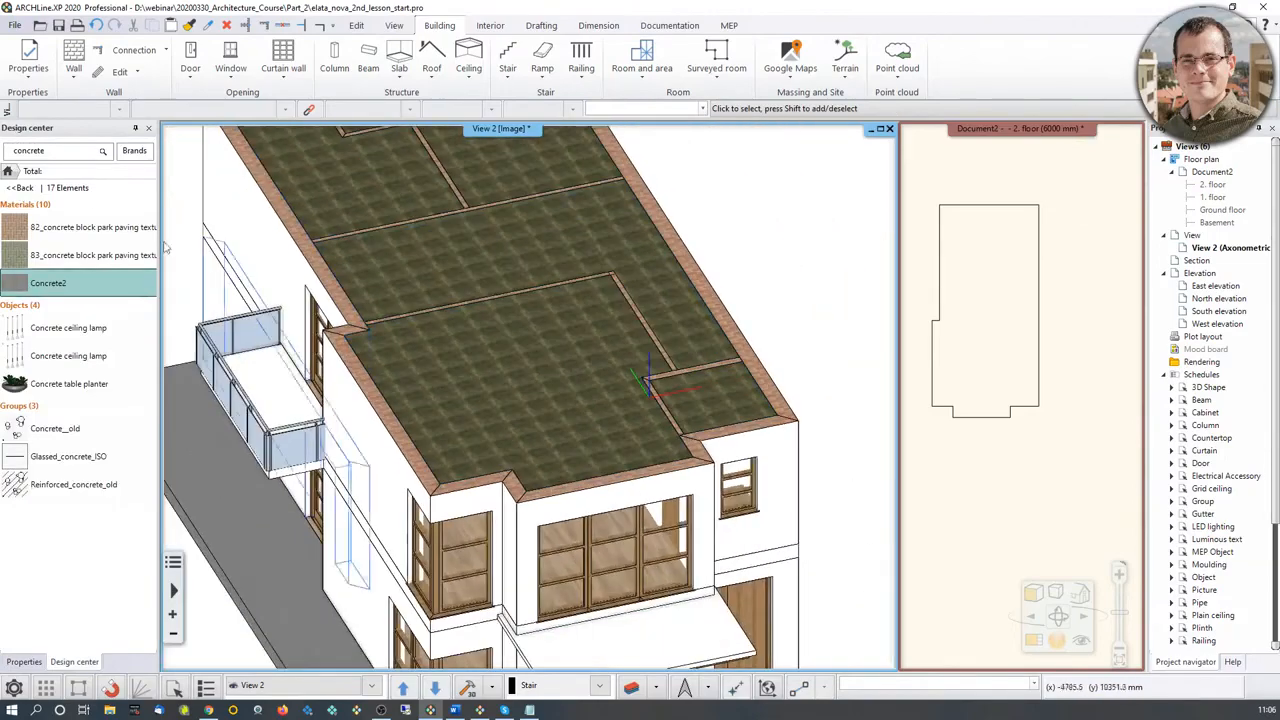
Step: Show all concrete materials and replace the 2. floor slab's top material with Concrete3, on this object only
{"action": "left_click", "coordinate": [25, 204]}
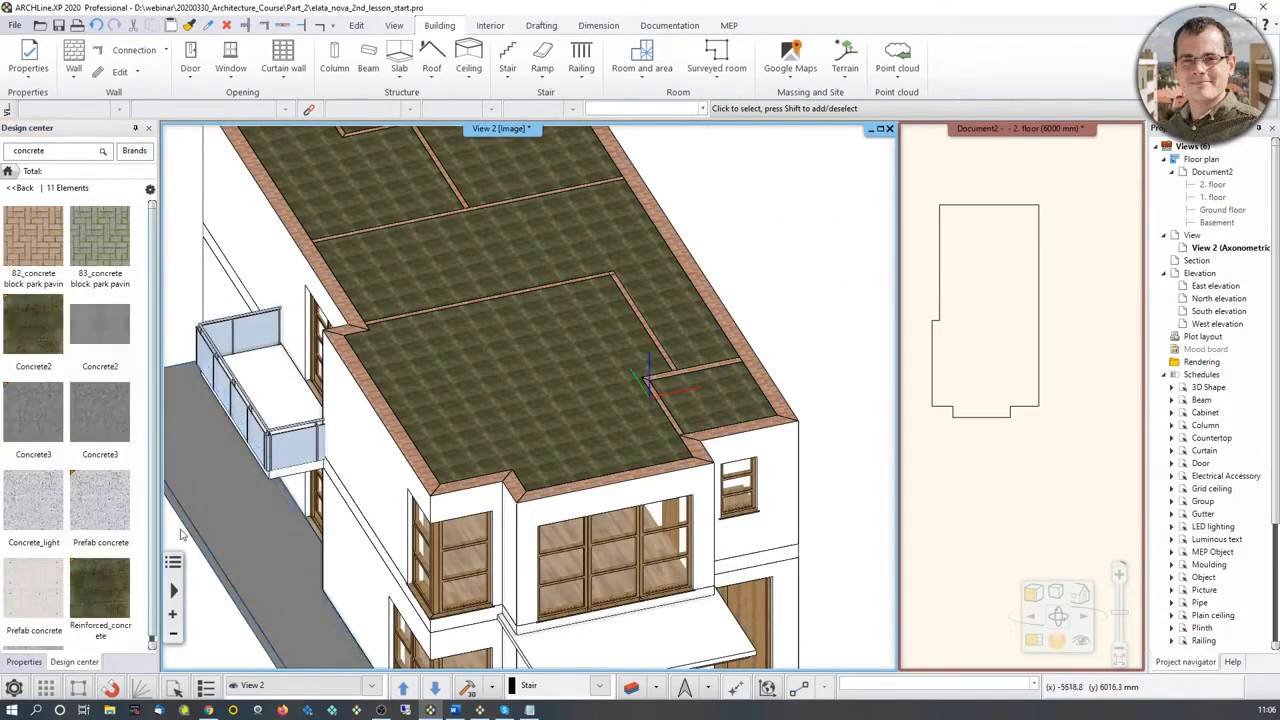
{"action": "left_click_drag", "start_coordinate": [100, 412], "coordinate": [476, 392]}
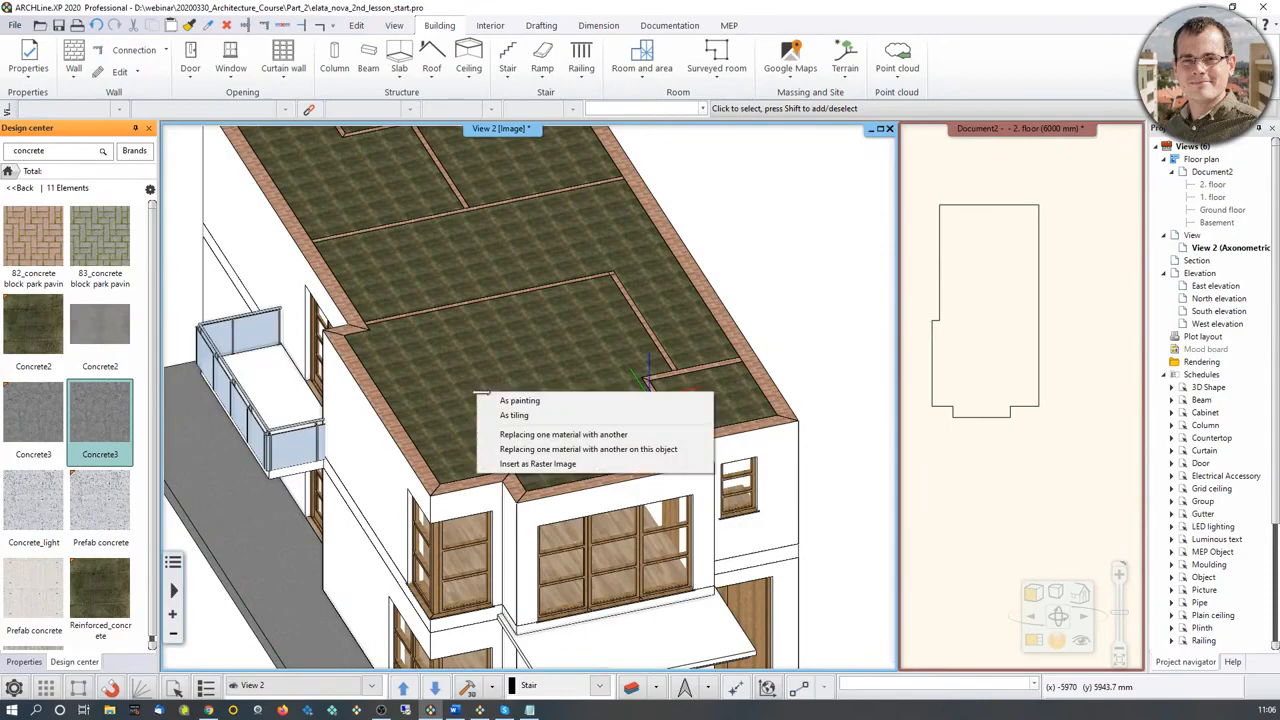
{"action": "left_click", "coordinate": [560, 449]}
{"action": "scroll", "coordinate": [642, 357], "scroll_direction": "down", "scroll_amount": 3}
{"action": "key", "text": "Escape"}
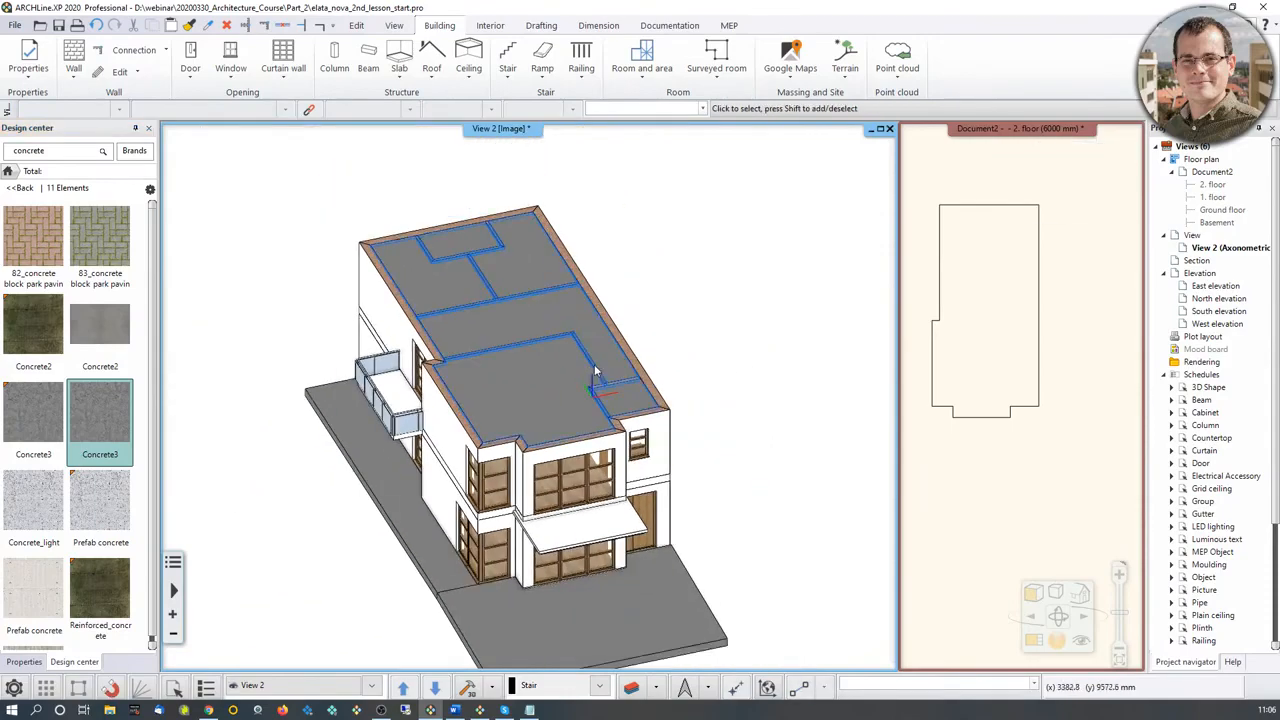
{"action": "middle_click_drag", "start_coordinate": [592, 369], "coordinate": [626, 351]}
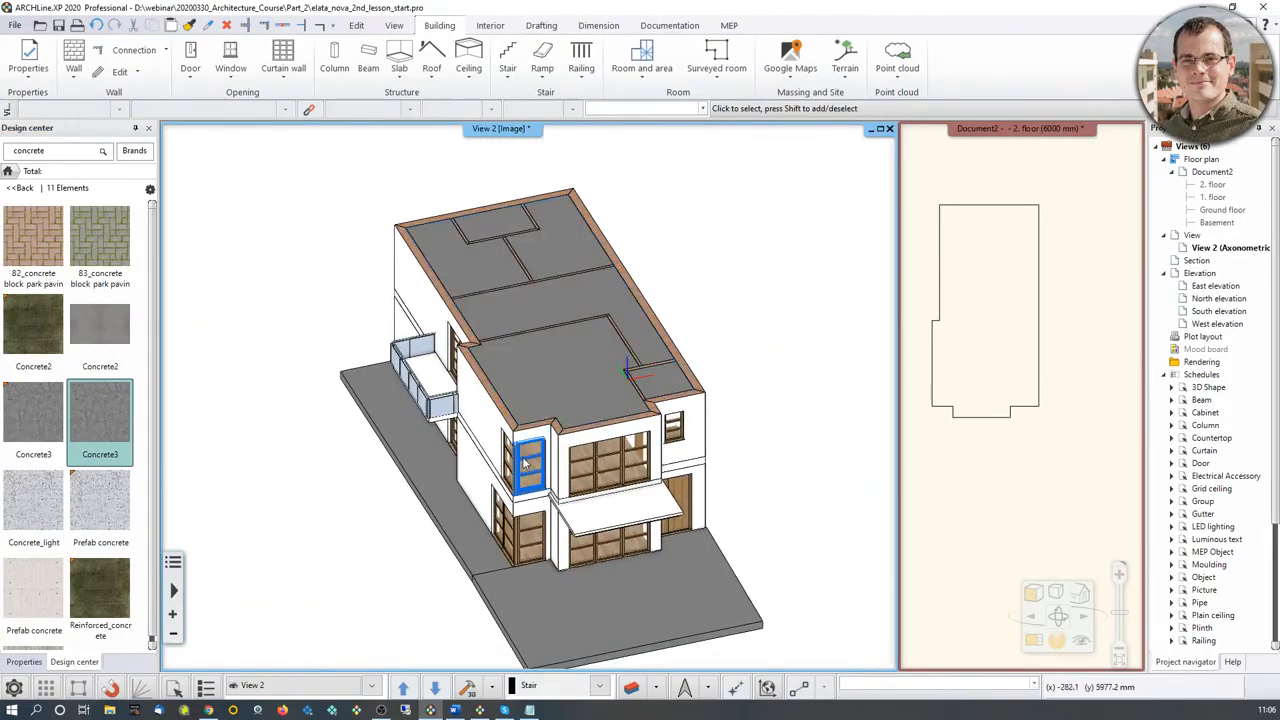
{"action": "scroll", "coordinate": [522, 456], "scroll_direction": "up", "scroll_amount": 3}
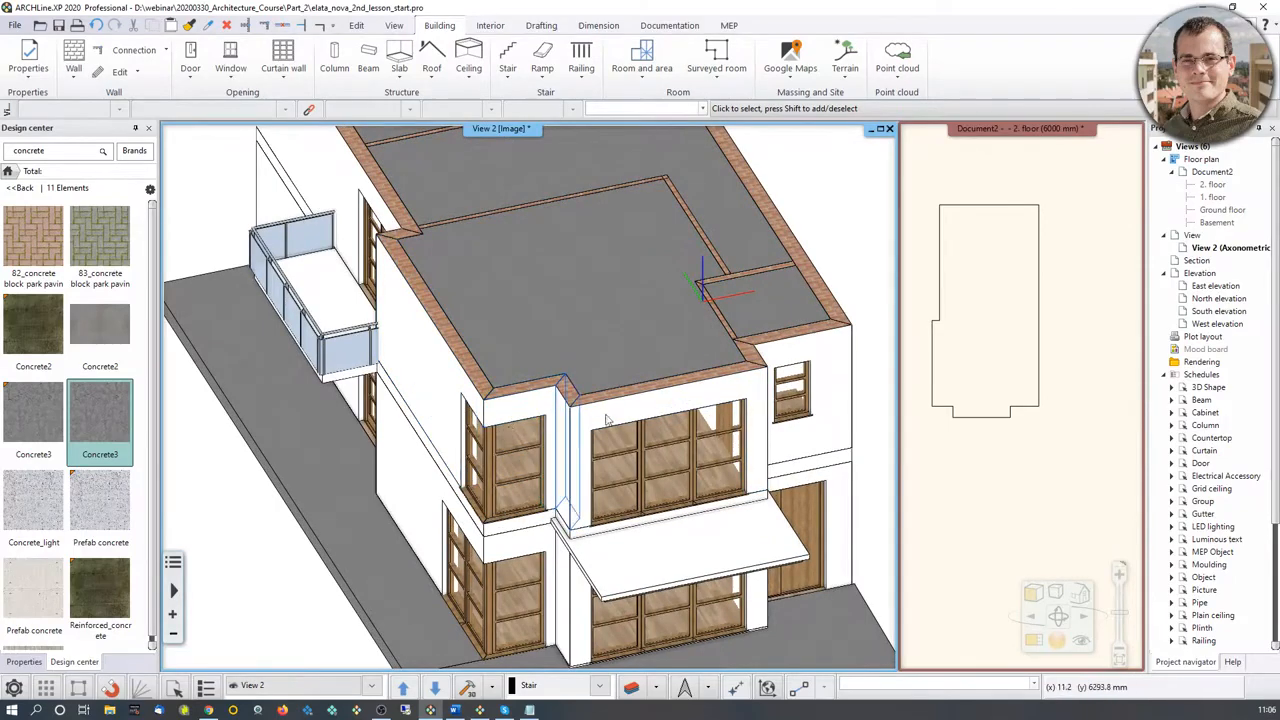
Step: Bring the 2. floor plan into the main view, review the 1. floor and Ground floor plans, and return to the 2. floor
{"action": "left_click", "coordinate": [944, 362]}
{"action": "left_click", "coordinate": [1031, 643]}
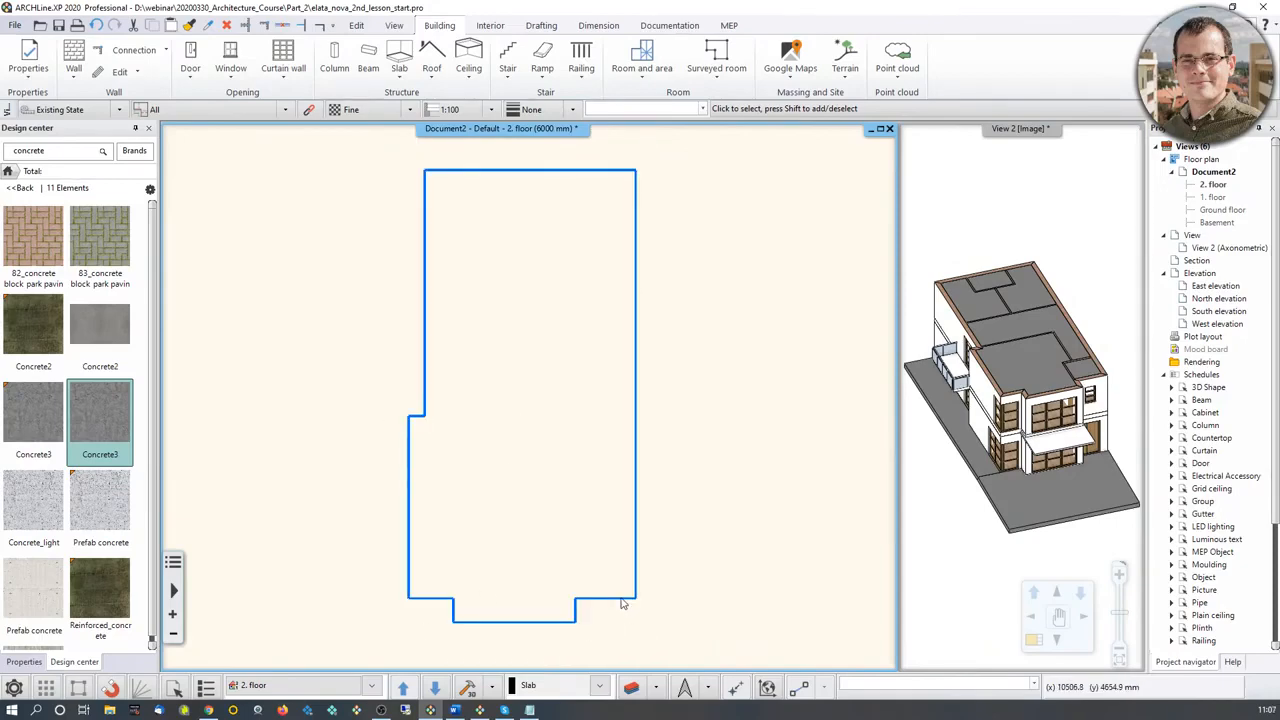
{"action": "key", "text": "Page_Down"}
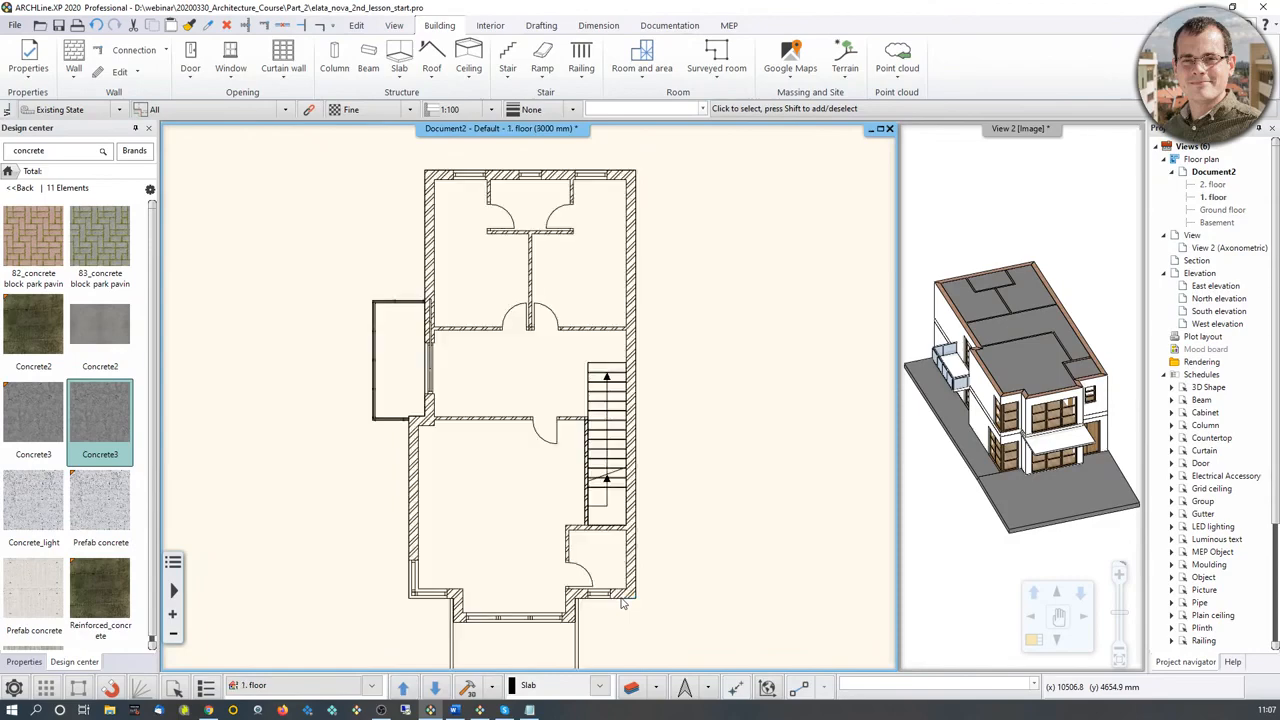
{"action": "key", "text": "Page_Down"}
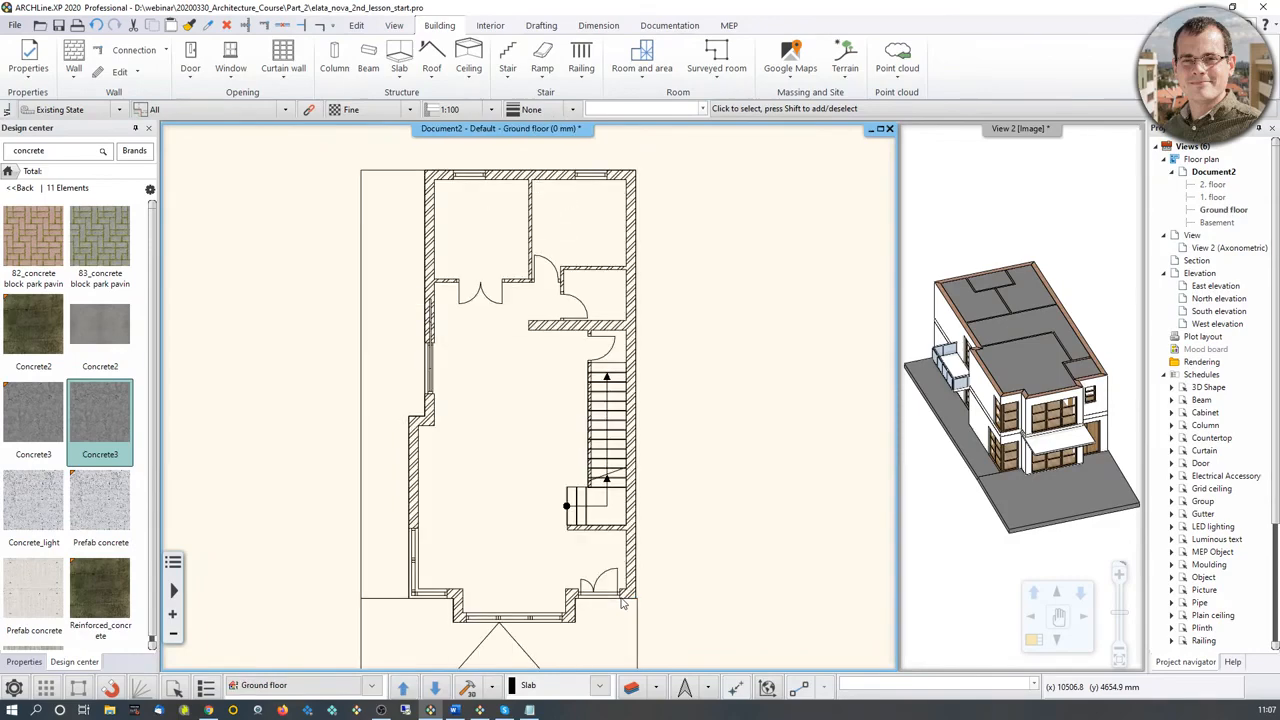
{"action": "key", "text": "Page_Up"}
{"action": "key", "text": "Page_Up"}
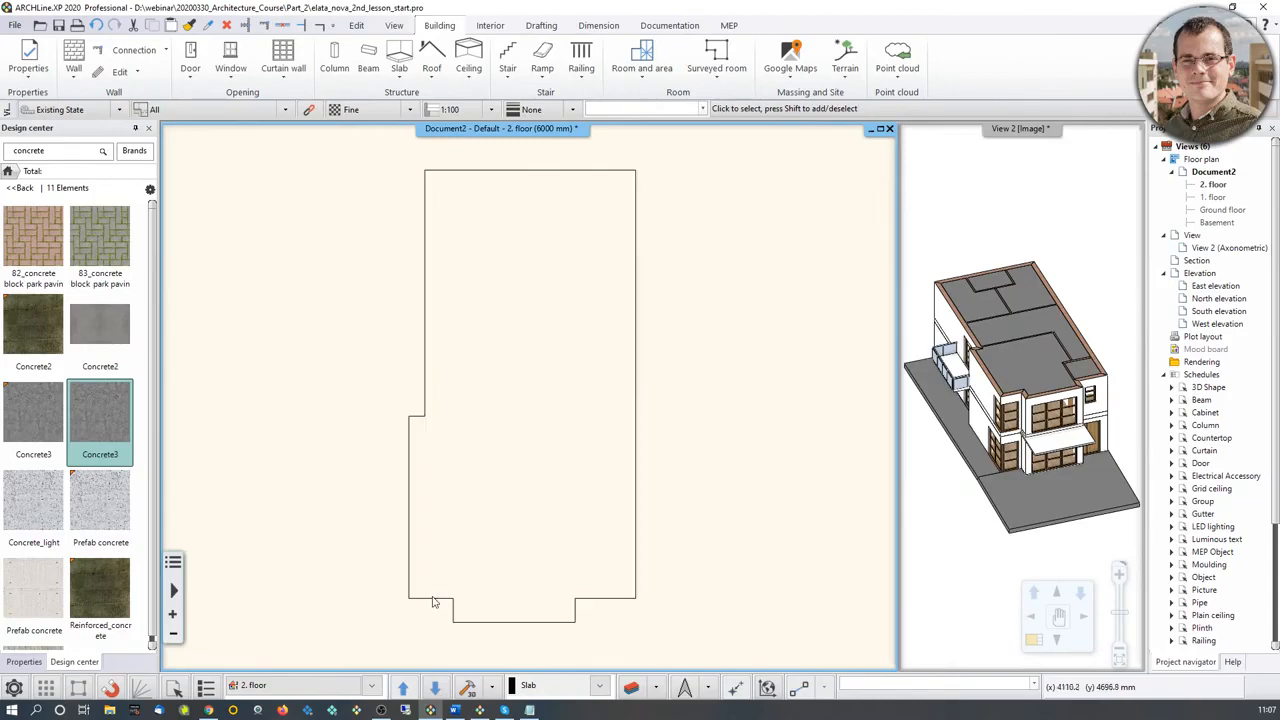
Step: Make the 1. floor visible in the plan while keeping the 2. floor active
{"action": "left_click", "coordinate": [371, 688]}
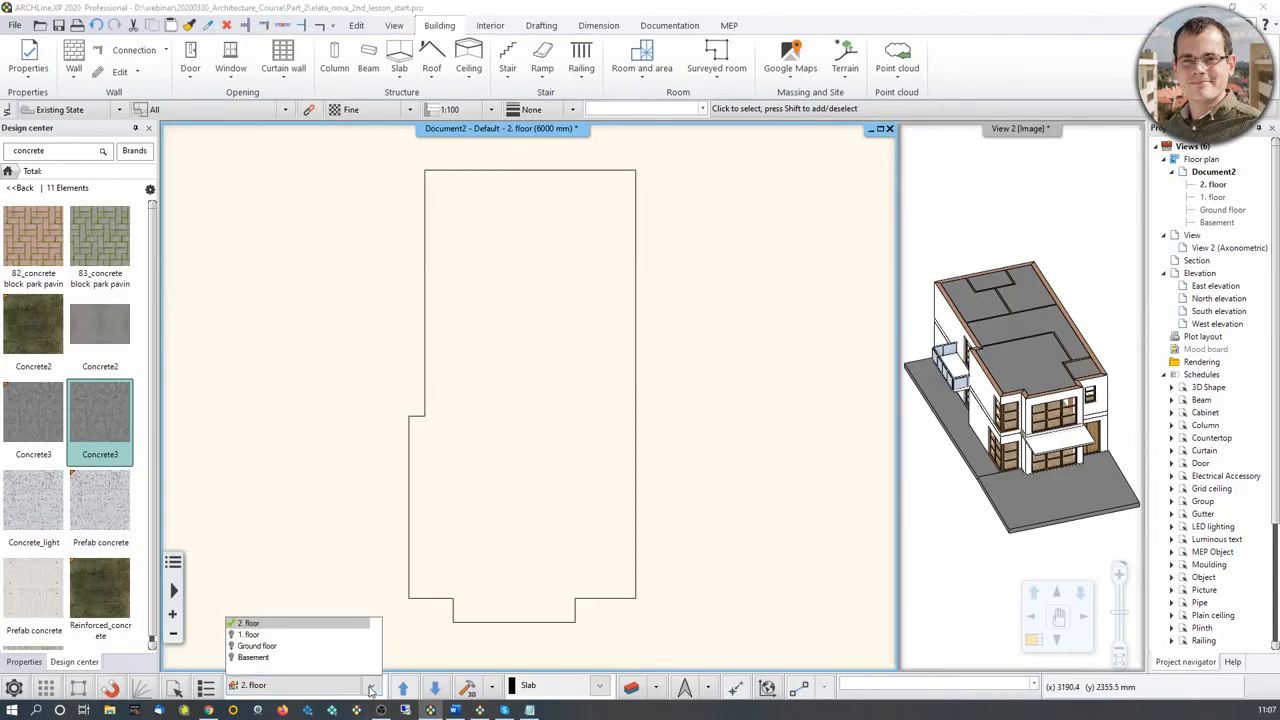
{"action": "left_click", "coordinate": [232, 636]}
{"action": "left_click", "coordinate": [334, 516]}
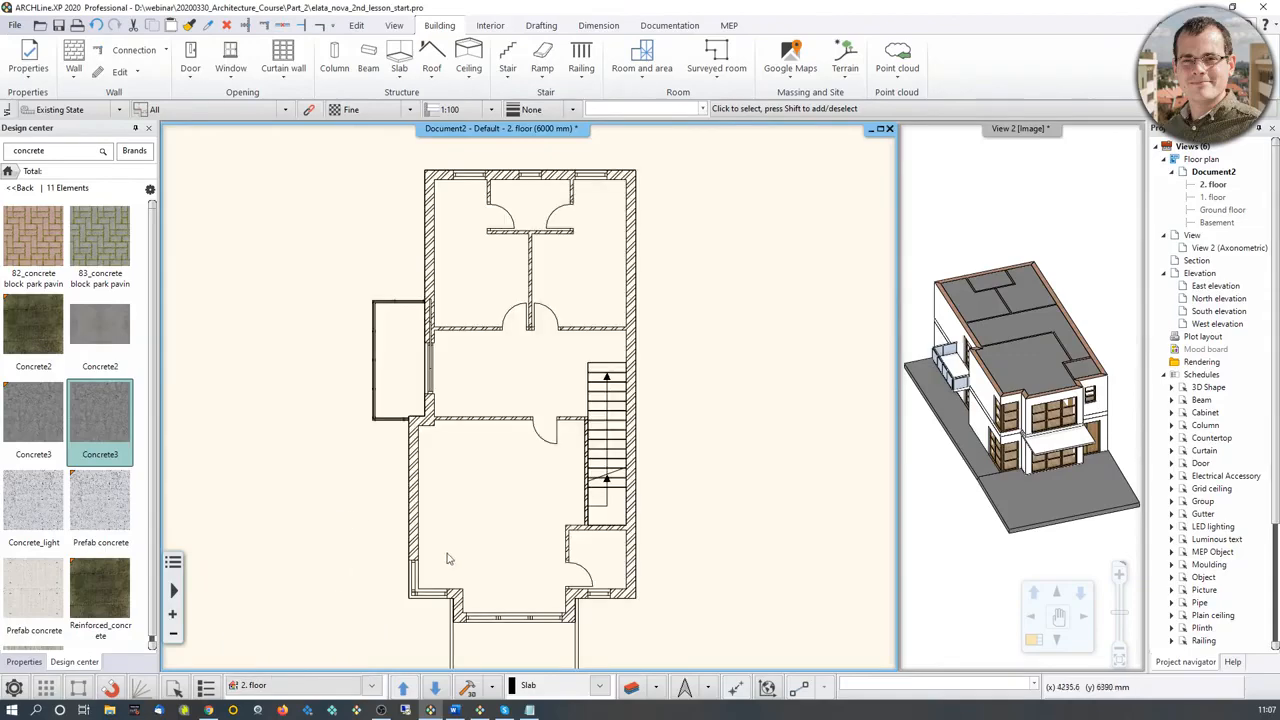
{"action": "scroll", "coordinate": [455, 571], "scroll_direction": "up", "scroll_amount": 3}
{"action": "scroll", "coordinate": [495, 540], "scroll_direction": "down", "scroll_amount": 3}
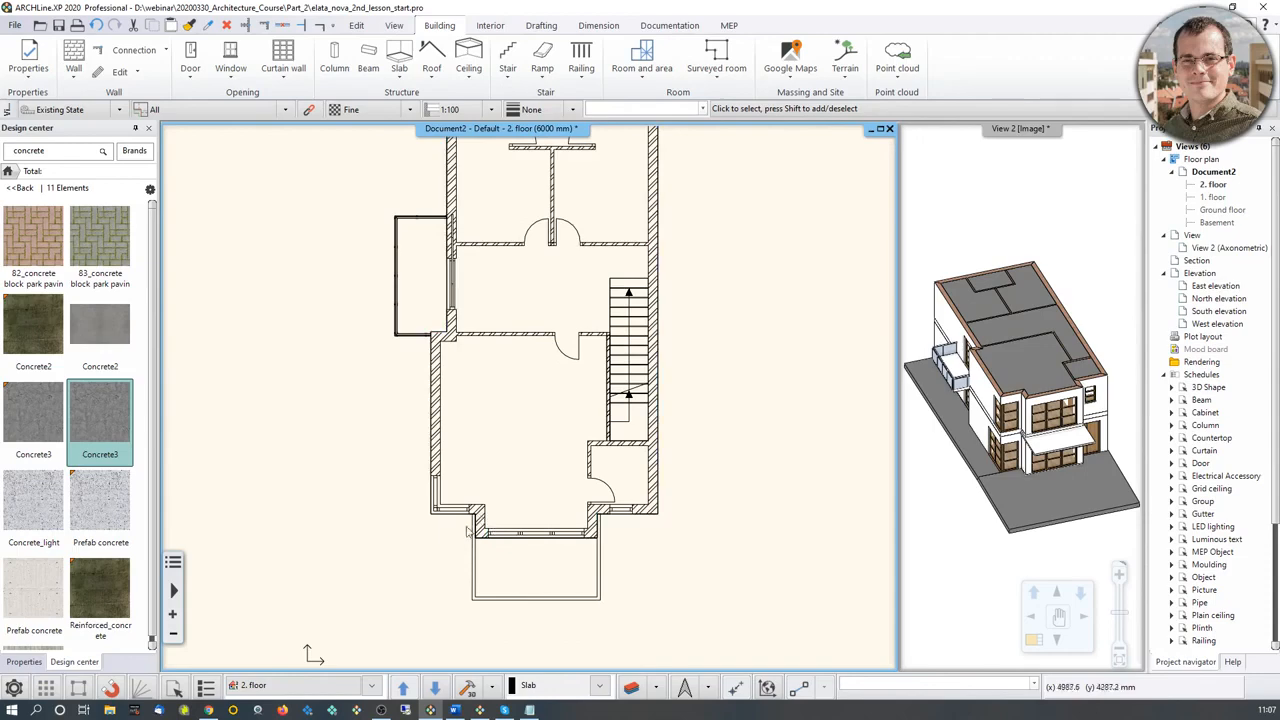
{"action": "scroll", "coordinate": [490, 514], "scroll_direction": "down", "scroll_amount": 2}
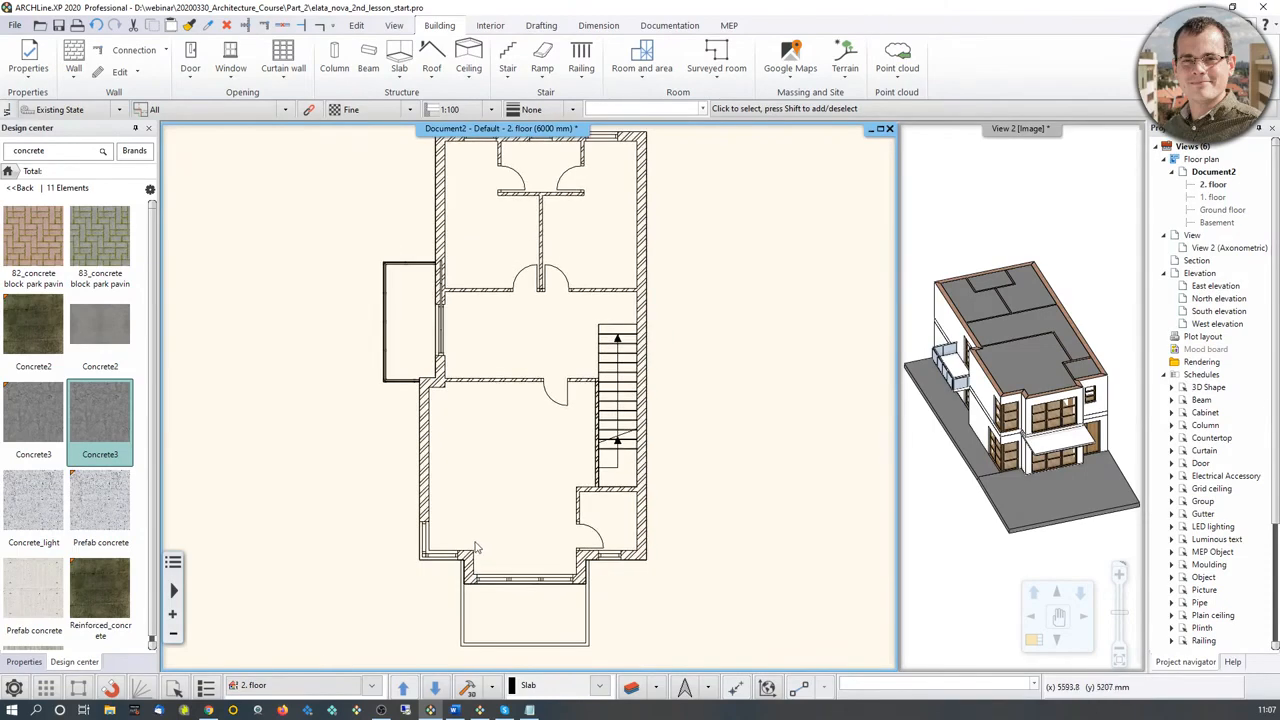
{"action": "scroll", "coordinate": [476, 494], "scroll_direction": "down", "scroll_amount": 2}
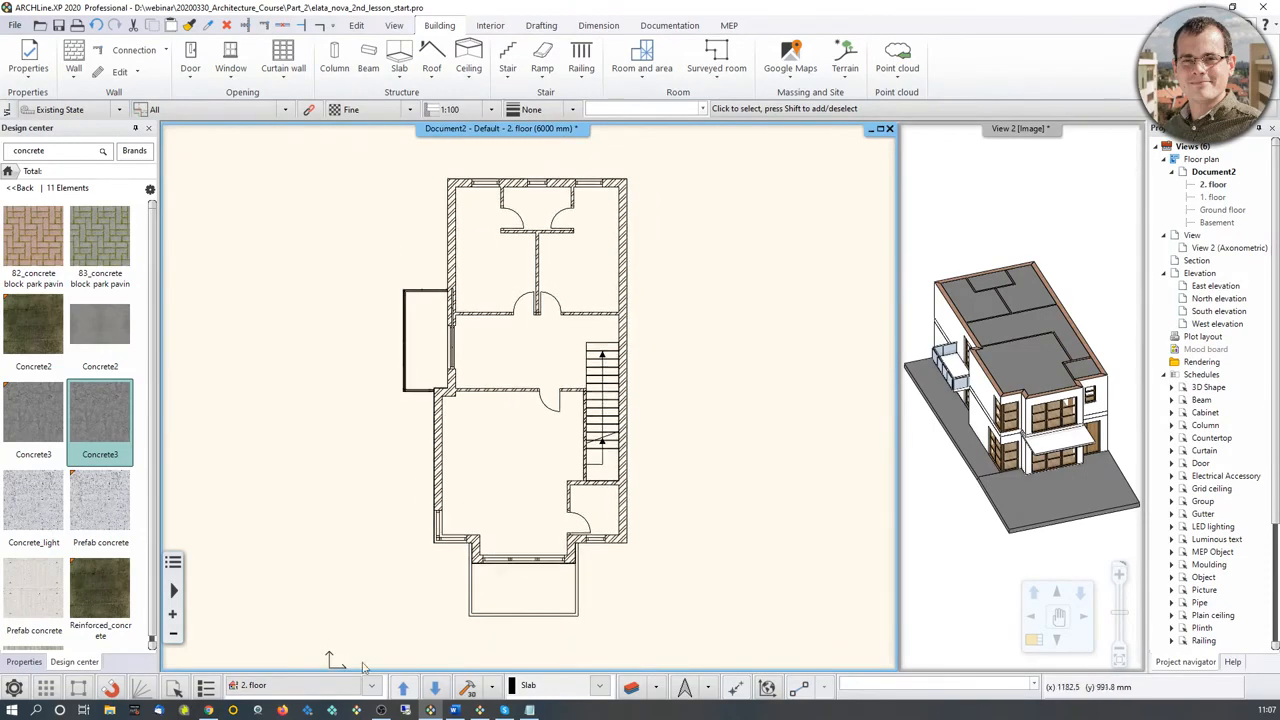
Step: Hide the 1. floor again so that only the active 2. floor is shown in the plan
{"action": "left_click", "coordinate": [329, 684]}
{"action": "left_click", "coordinate": [274, 623]}
{"action": "left_click", "coordinate": [374, 688]}
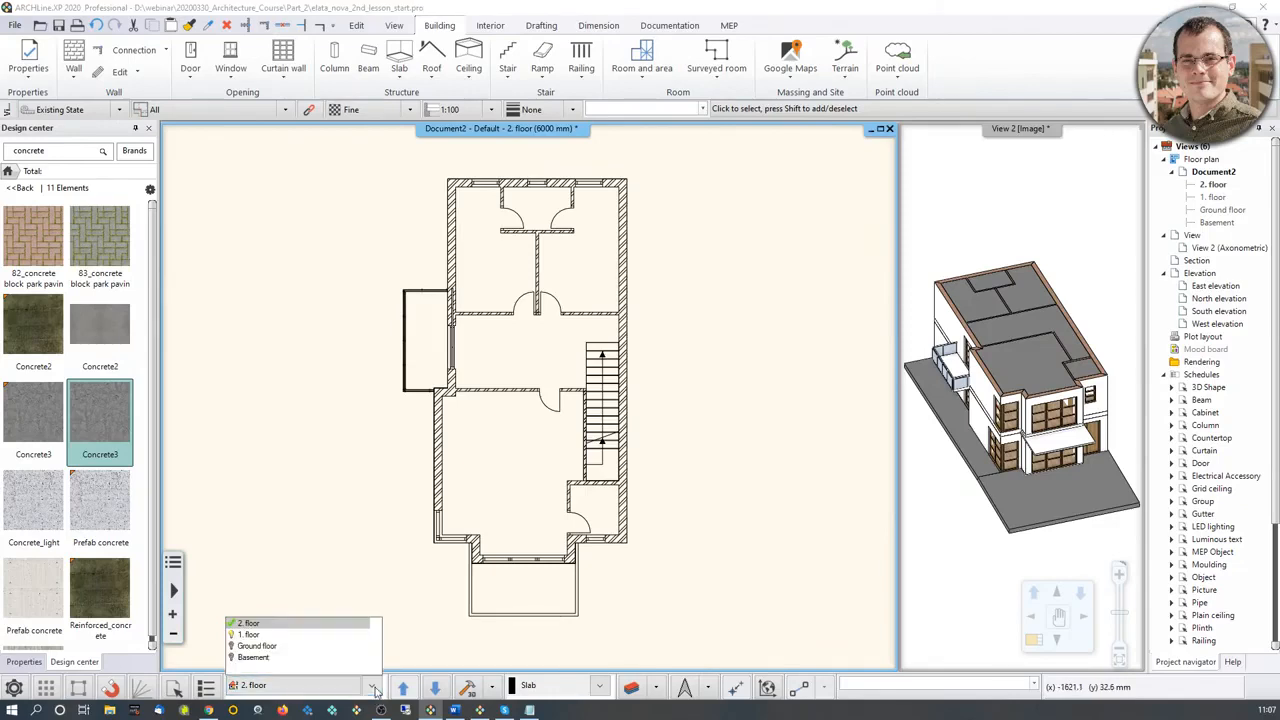
{"action": "left_click", "coordinate": [232, 635]}
{"action": "left_click", "coordinate": [260, 560]}
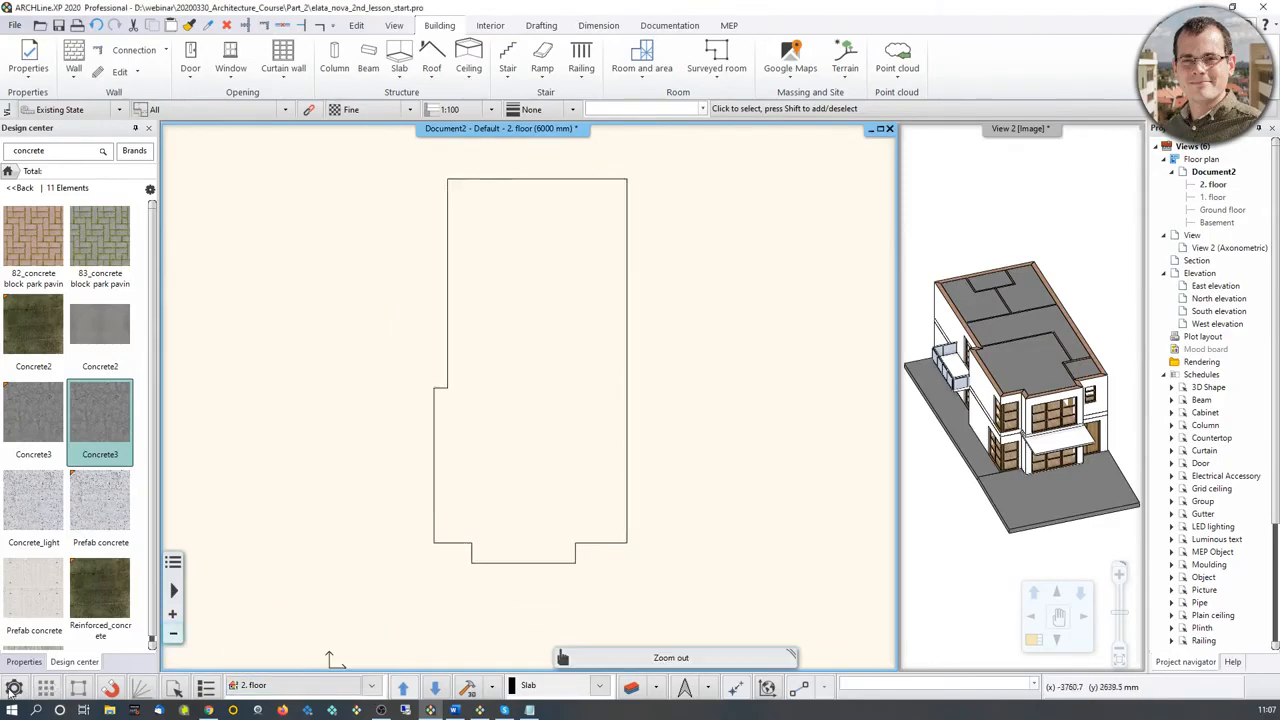
Step: Set the display of visible but inactive levels to Half tone in the Graphics workspace options
{"action": "left_click", "coordinate": [12, 689]}
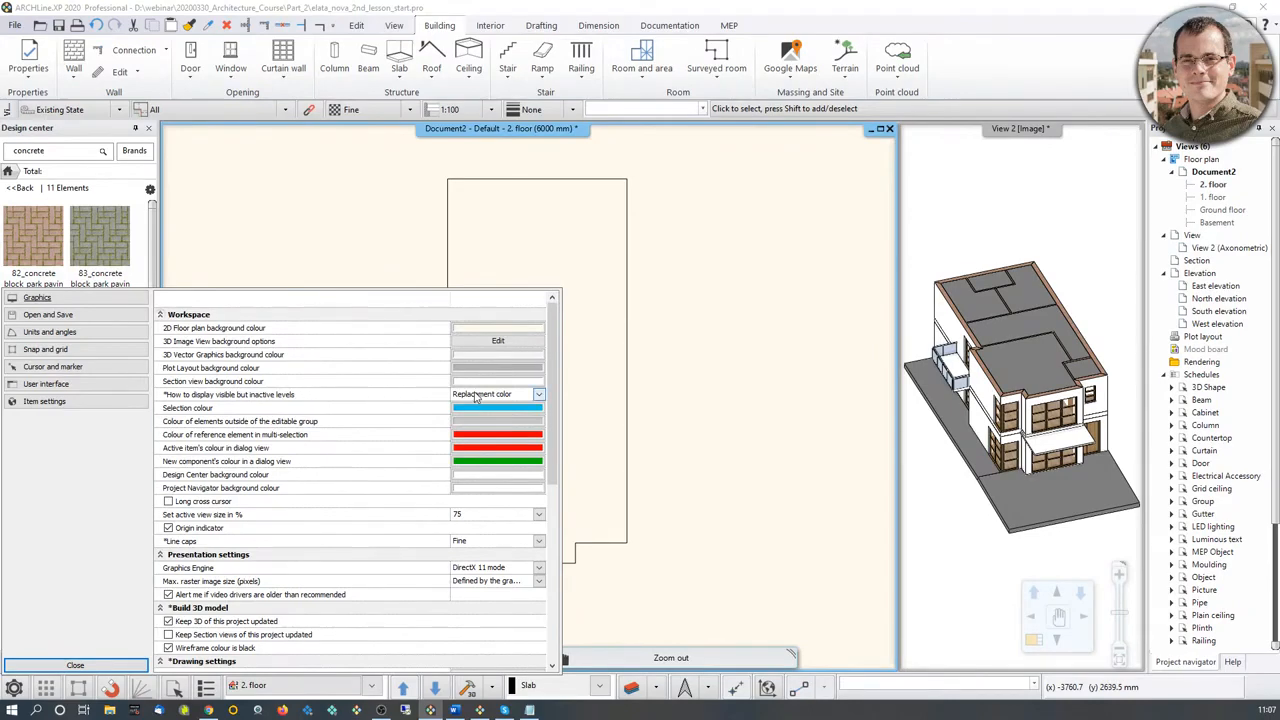
{"action": "left_click", "coordinate": [539, 396]}
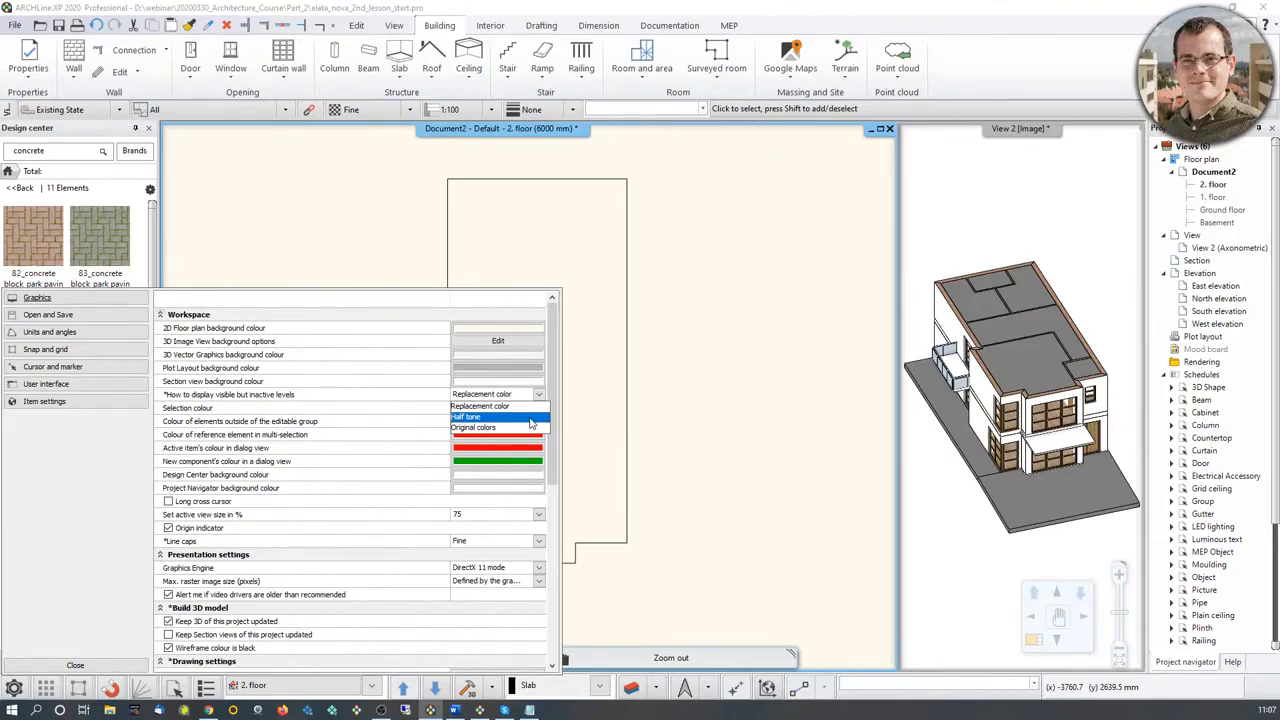
{"action": "left_click", "coordinate": [505, 418]}
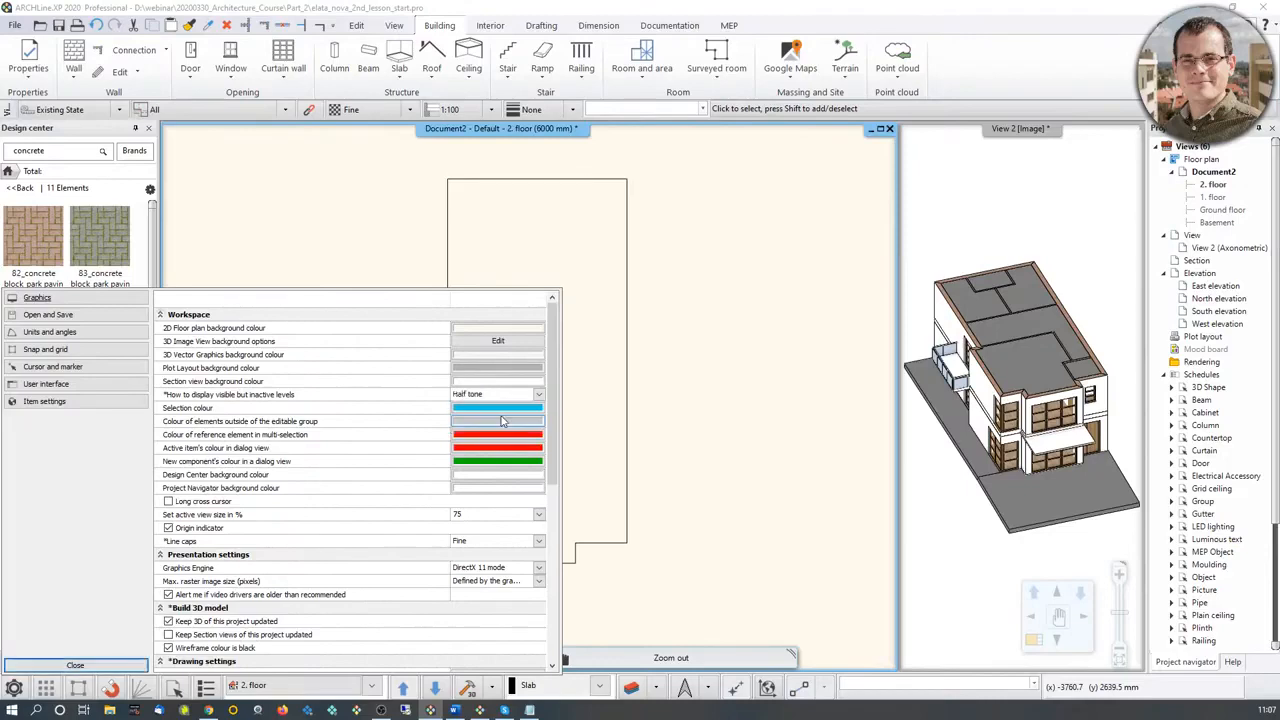
{"action": "left_click", "coordinate": [128, 666]}
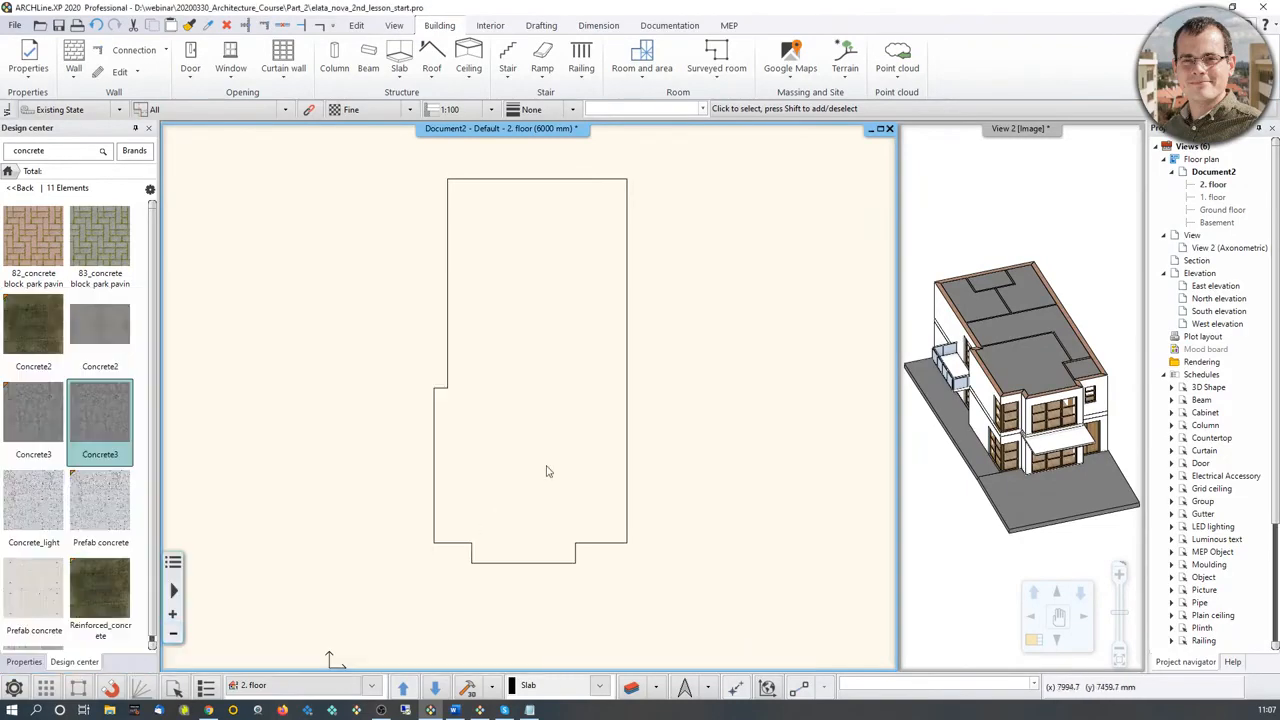
Step: Turn on the 1. floor's visibility under the active 2. floor and inspect how its walls, windows and stairs are drawn
{"action": "left_click", "coordinate": [371, 686]}
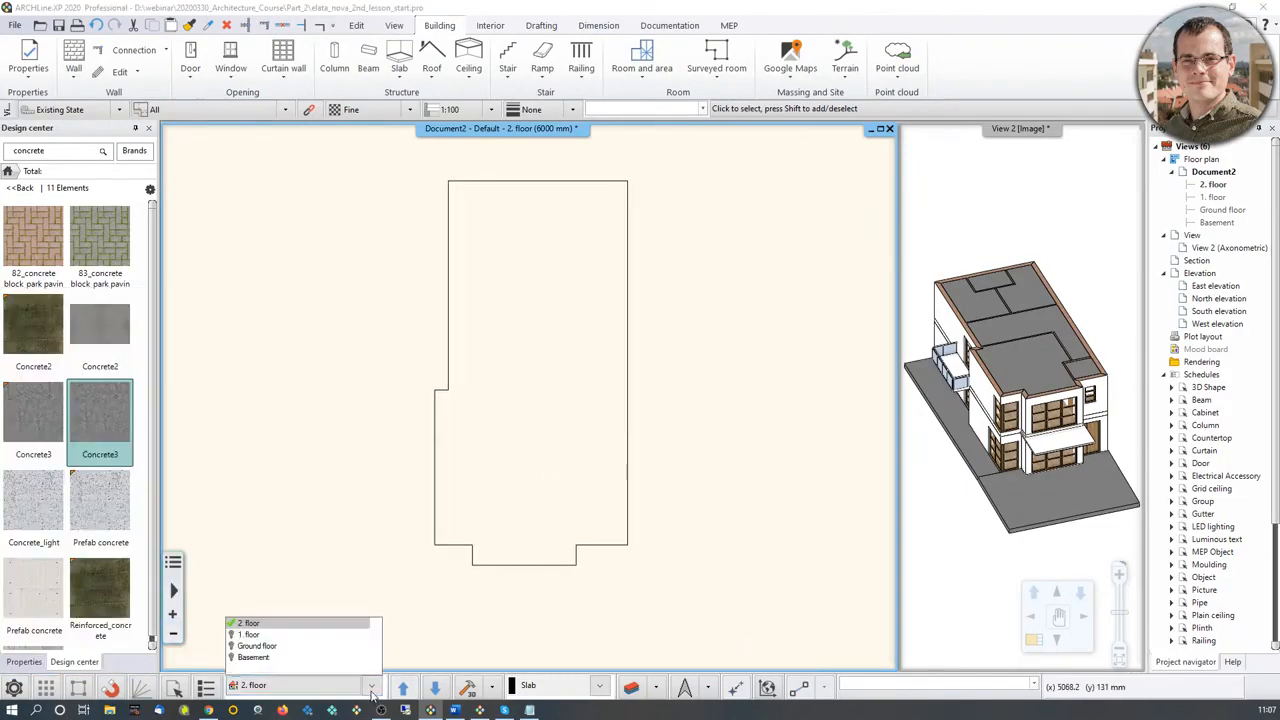
{"action": "left_click", "coordinate": [248, 623]}
{"action": "scroll", "coordinate": [472, 552], "scroll_direction": "up", "scroll_amount": 3}
{"action": "middle_click_drag", "start_coordinate": [472, 552], "coordinate": [515, 428]}
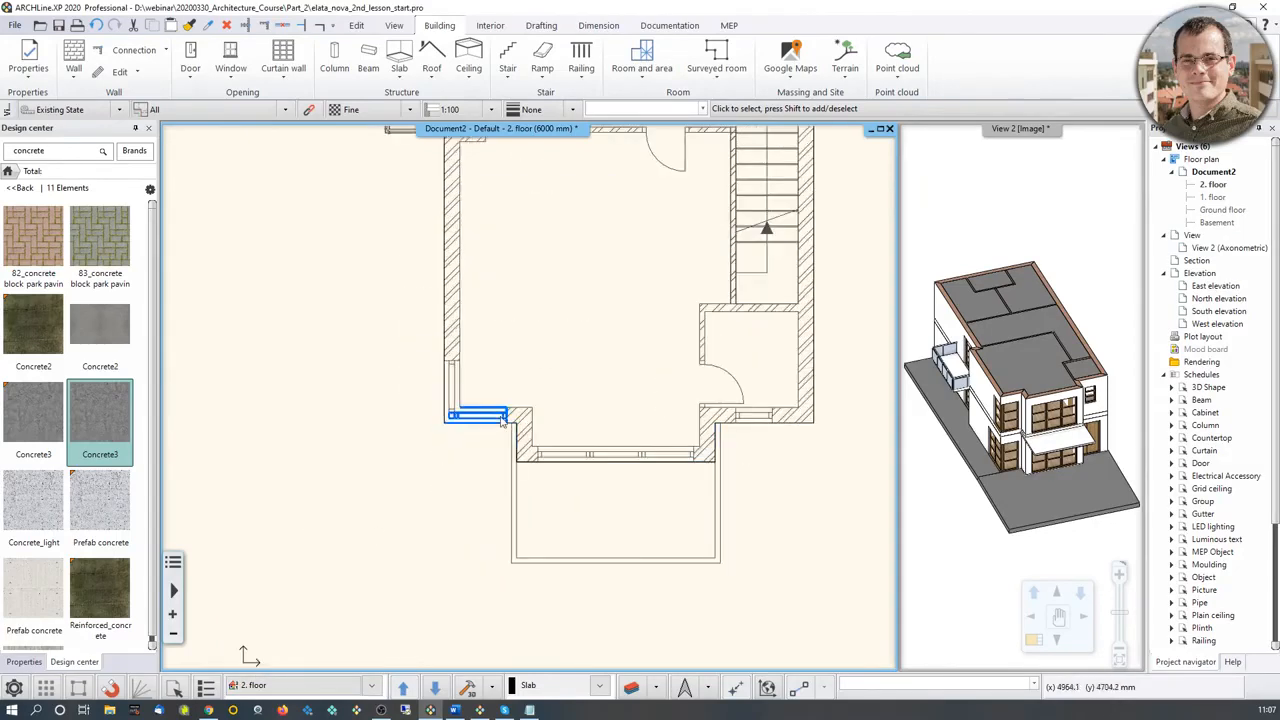
{"action": "middle_click_drag", "start_coordinate": [573, 373], "coordinate": [483, 495]}
{"action": "scroll", "coordinate": [483, 449], "scroll_direction": "down", "scroll_amount": 3}
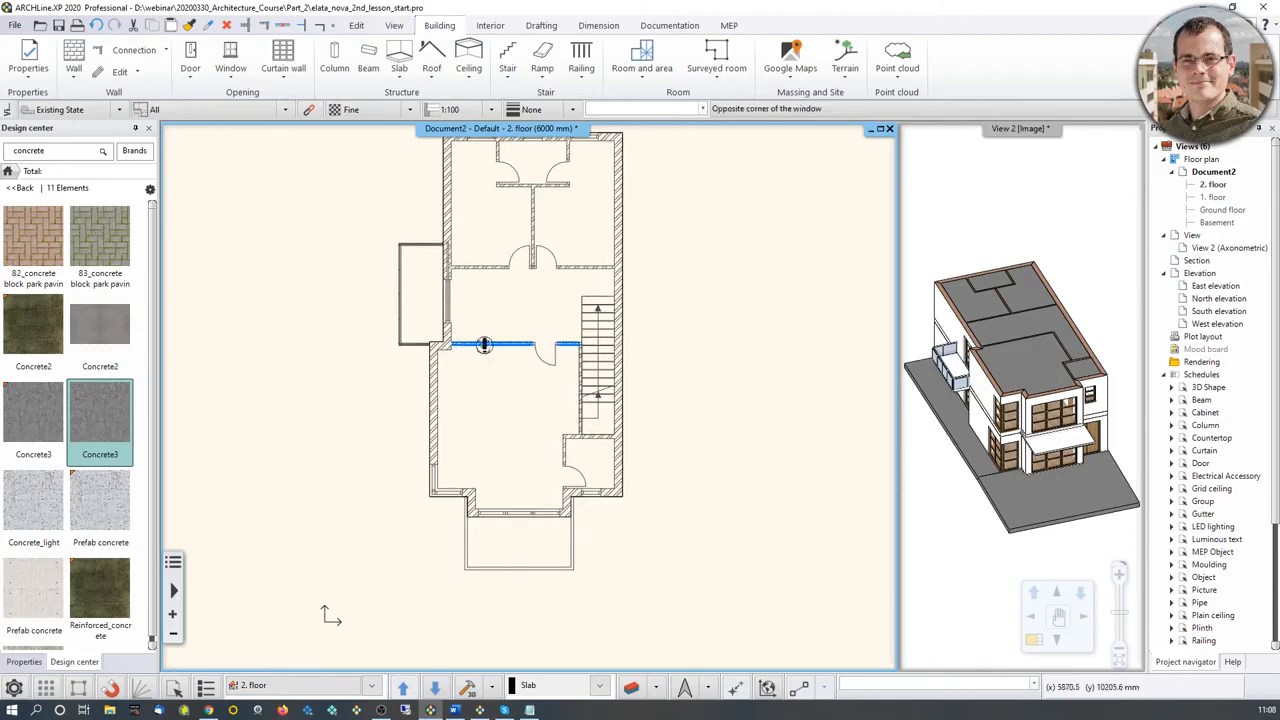
{"action": "left_click", "coordinate": [497, 340]}
{"action": "scroll", "coordinate": [495, 352], "scroll_direction": "up", "scroll_amount": 3}
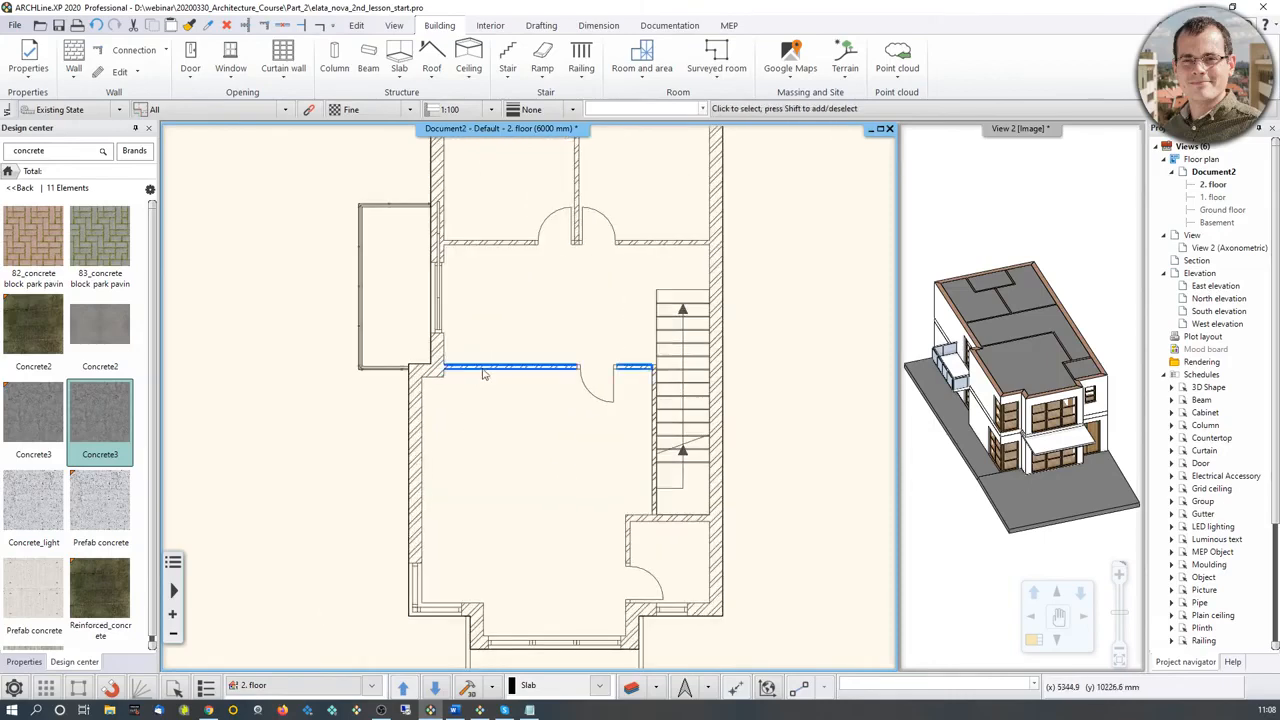
{"action": "scroll", "coordinate": [558, 471], "scroll_direction": "down", "scroll_amount": 1}
{"action": "middle_click_drag", "start_coordinate": [558, 471], "coordinate": [566, 393]}
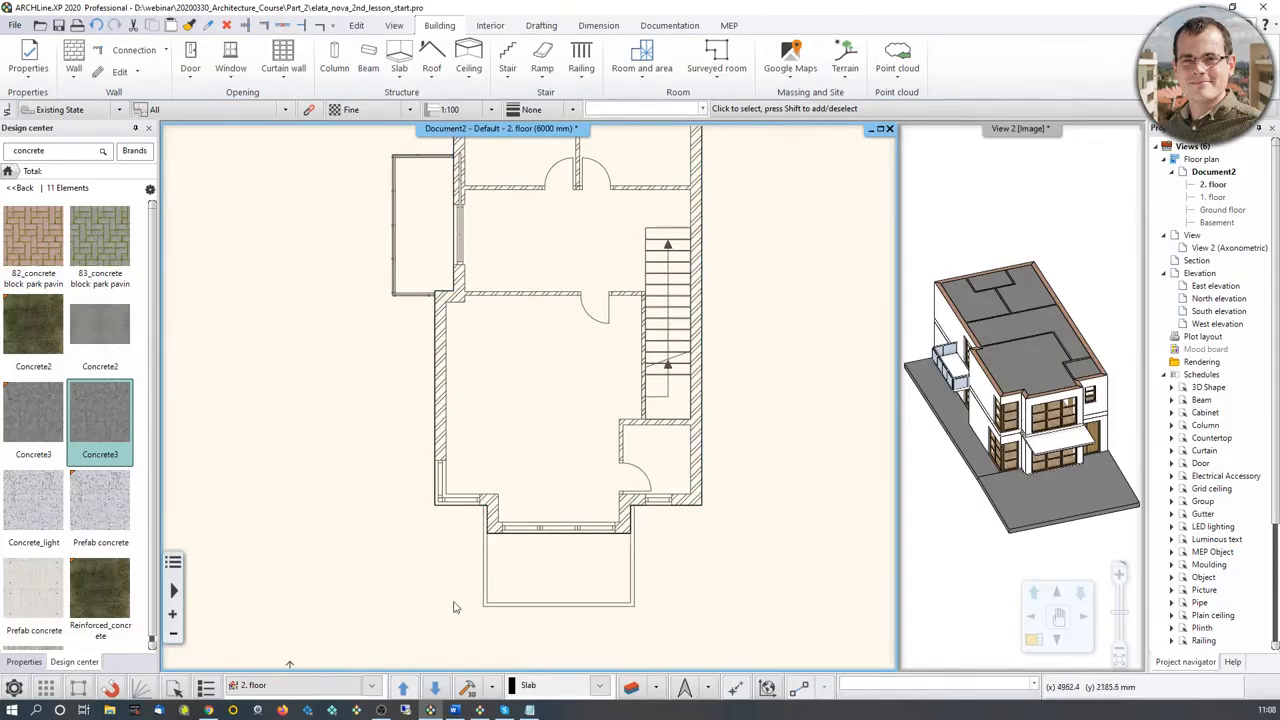
Step: Set visible but inactive levels to display in a Replacement color, using the bright blue with index 30
{"action": "left_click", "coordinate": [24, 689]}
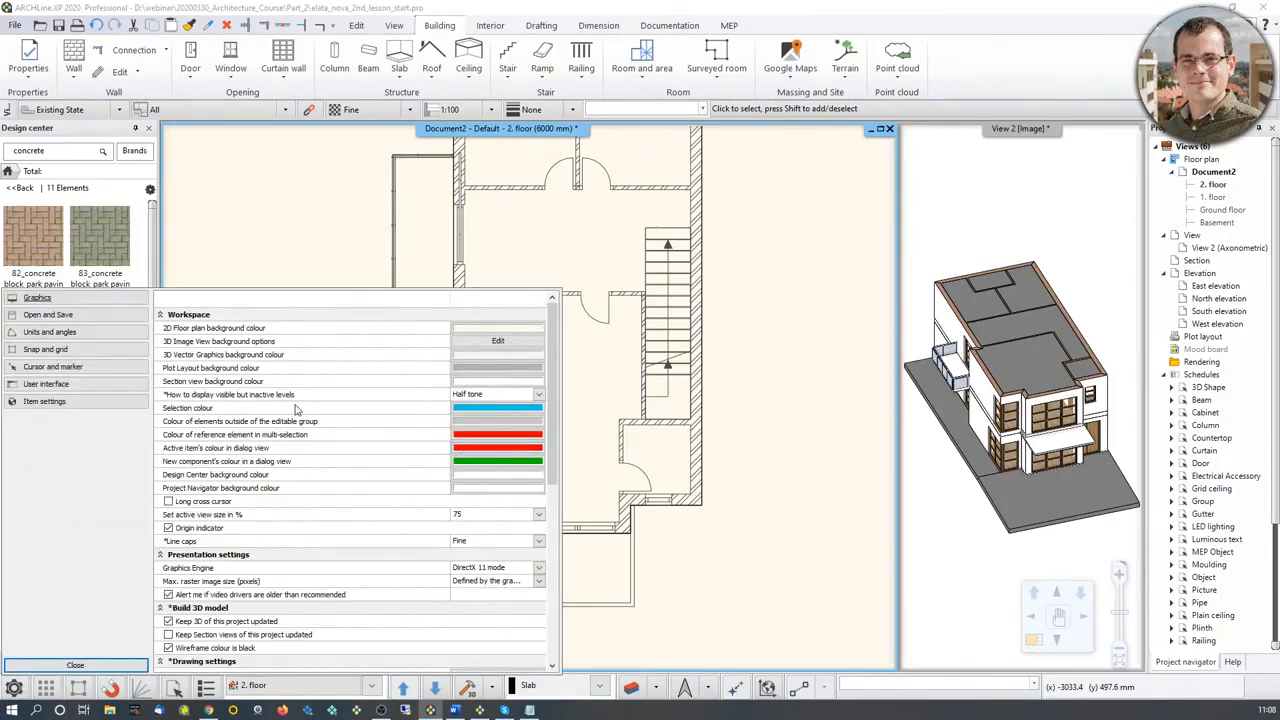
{"action": "left_click", "coordinate": [503, 395]}
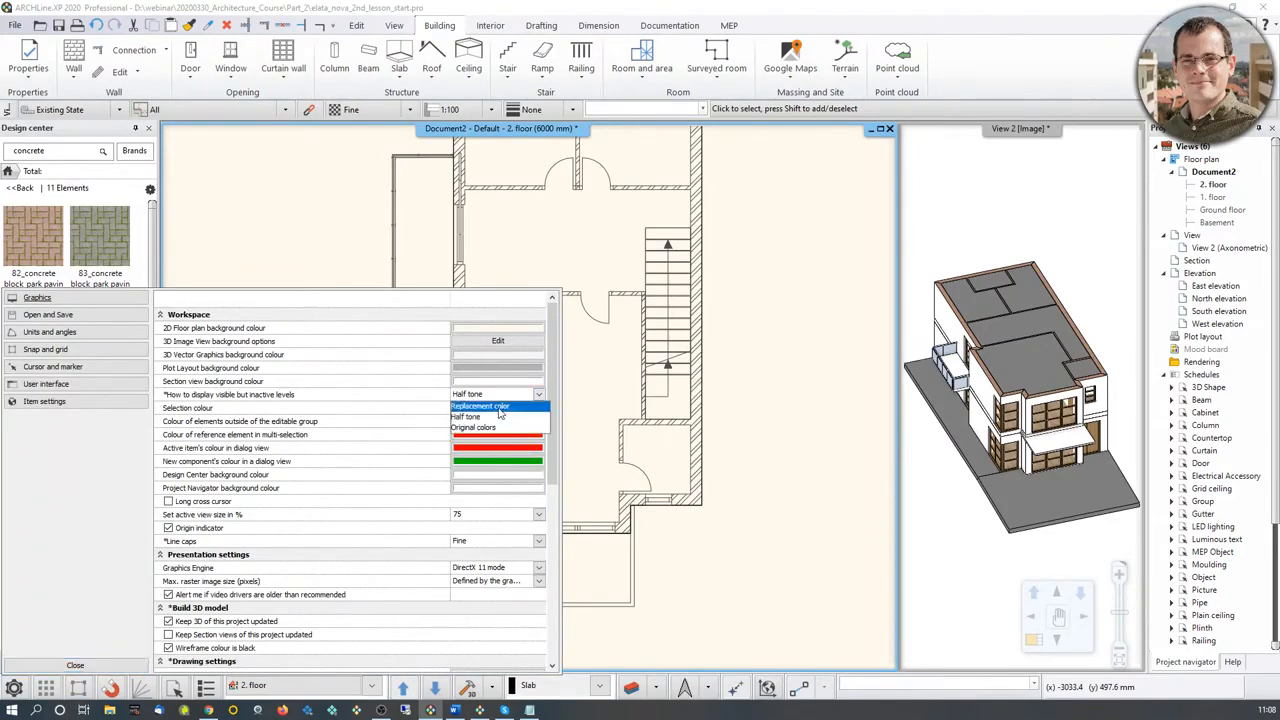
{"action": "left_click", "coordinate": [488, 406]}
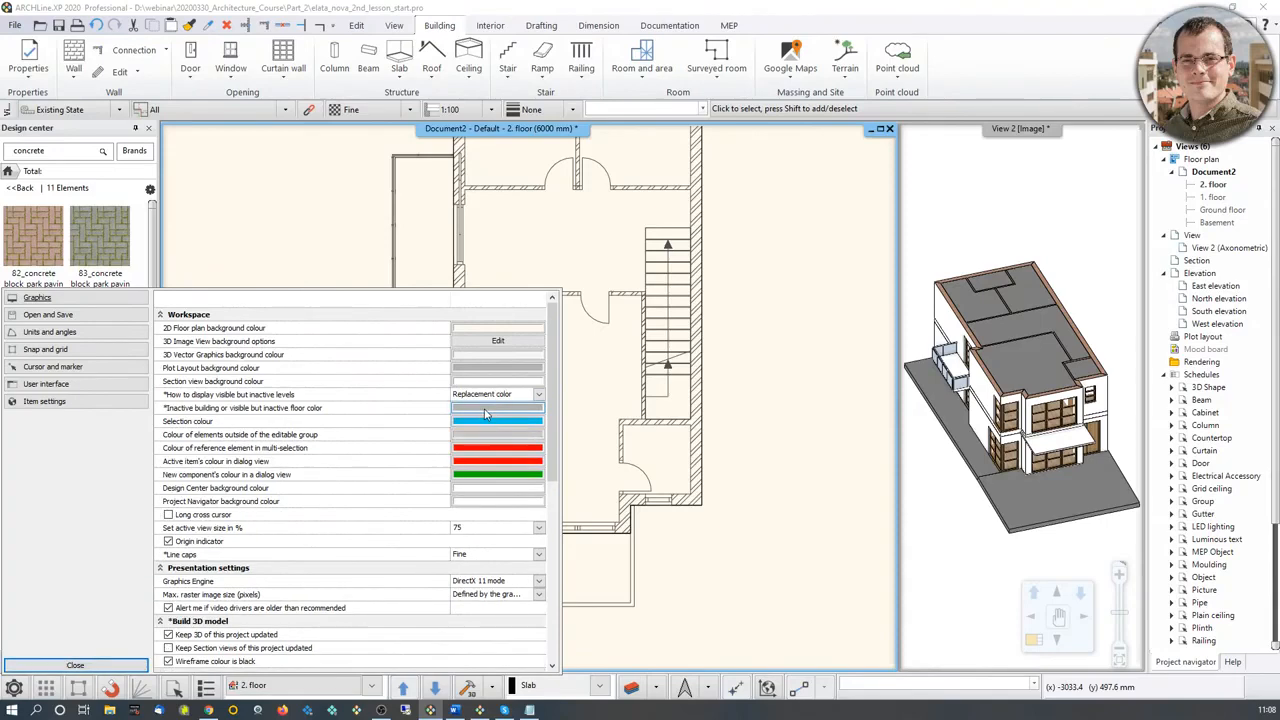
{"action": "left_click", "coordinate": [487, 409]}
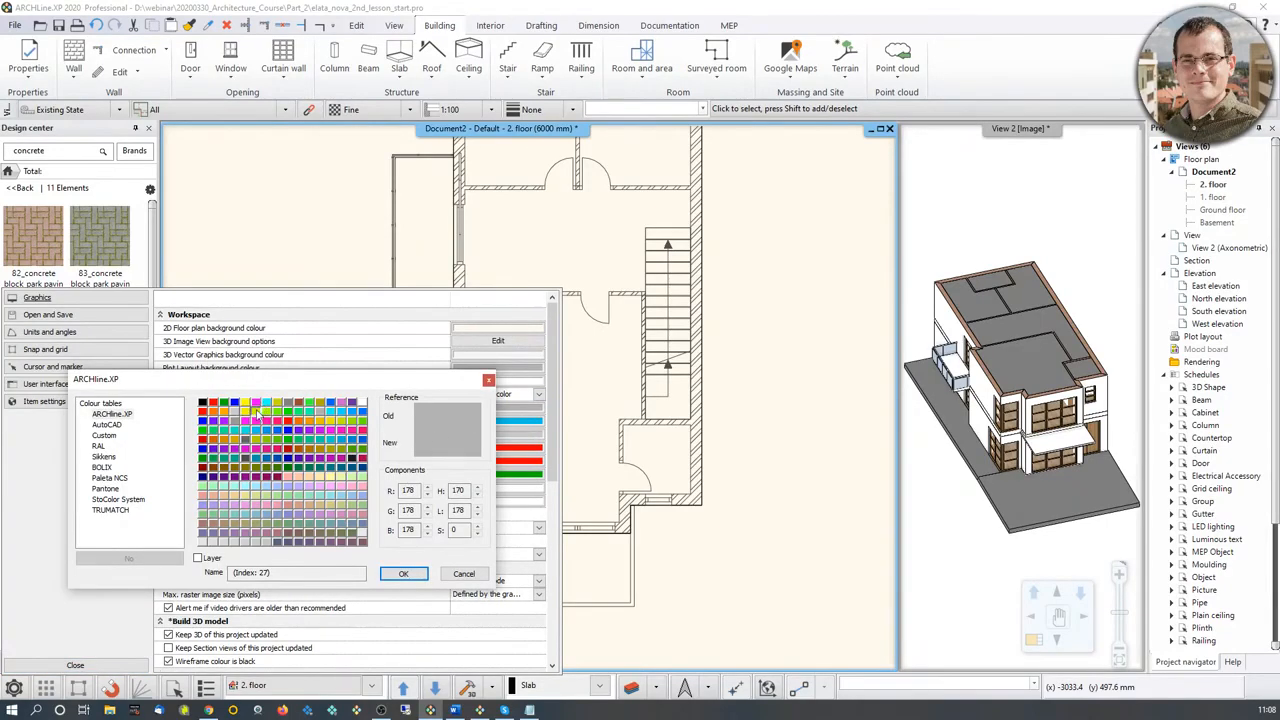
{"action": "left_click", "coordinate": [353, 418]}
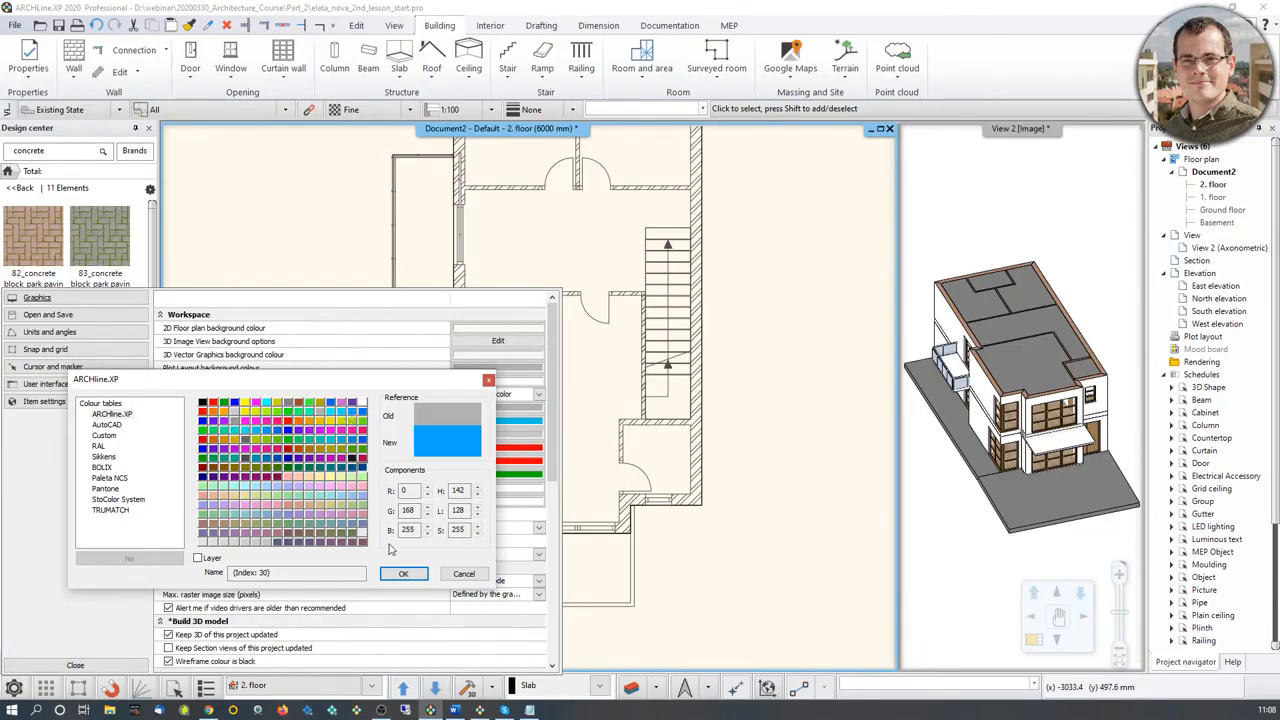
{"action": "left_click", "coordinate": [400, 574]}
{"action": "left_click", "coordinate": [75, 665]}
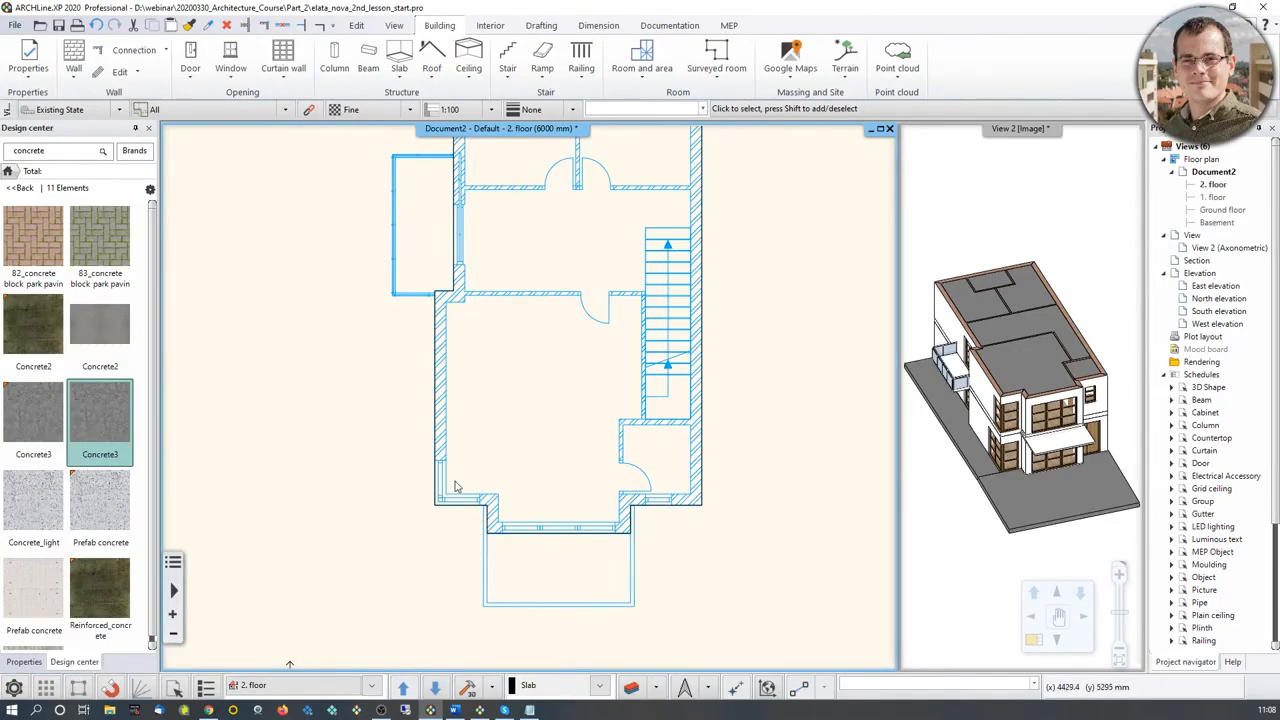
Step: Return the display of visible but inactive levels to Half tone in the Graphics workspace options
{"action": "left_click", "coordinate": [12, 686]}
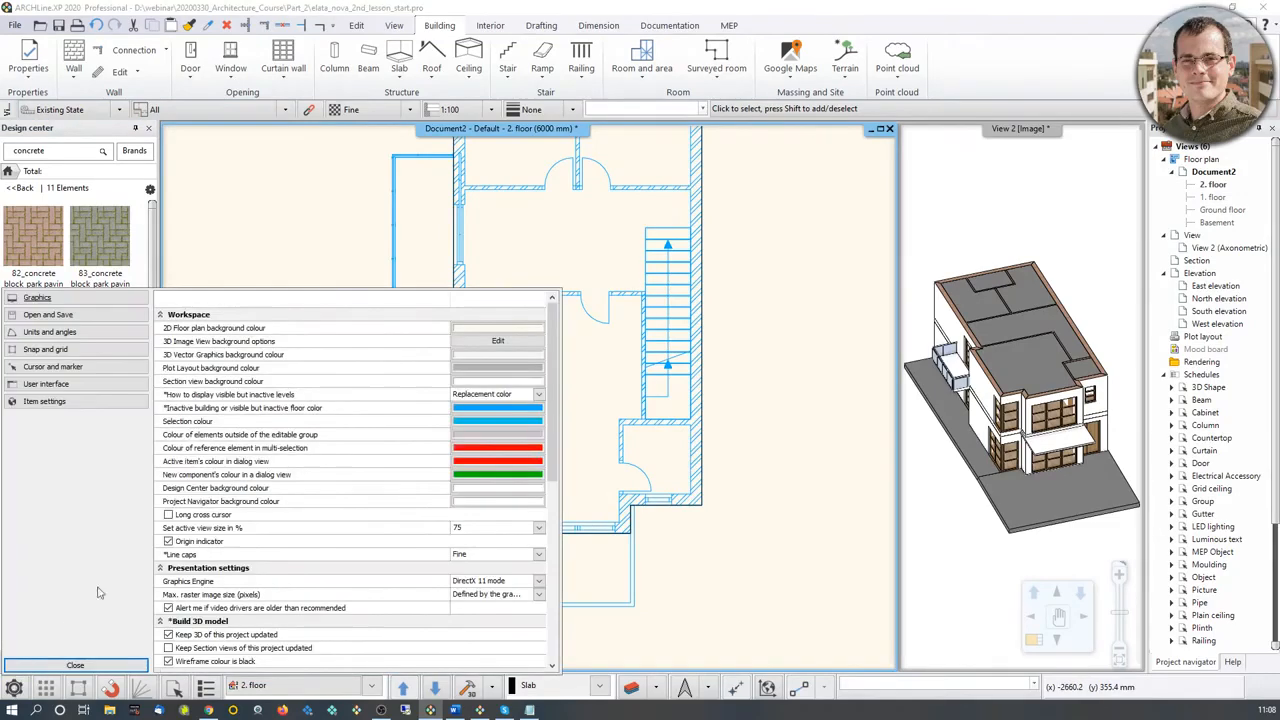
{"action": "left_click", "coordinate": [536, 394]}
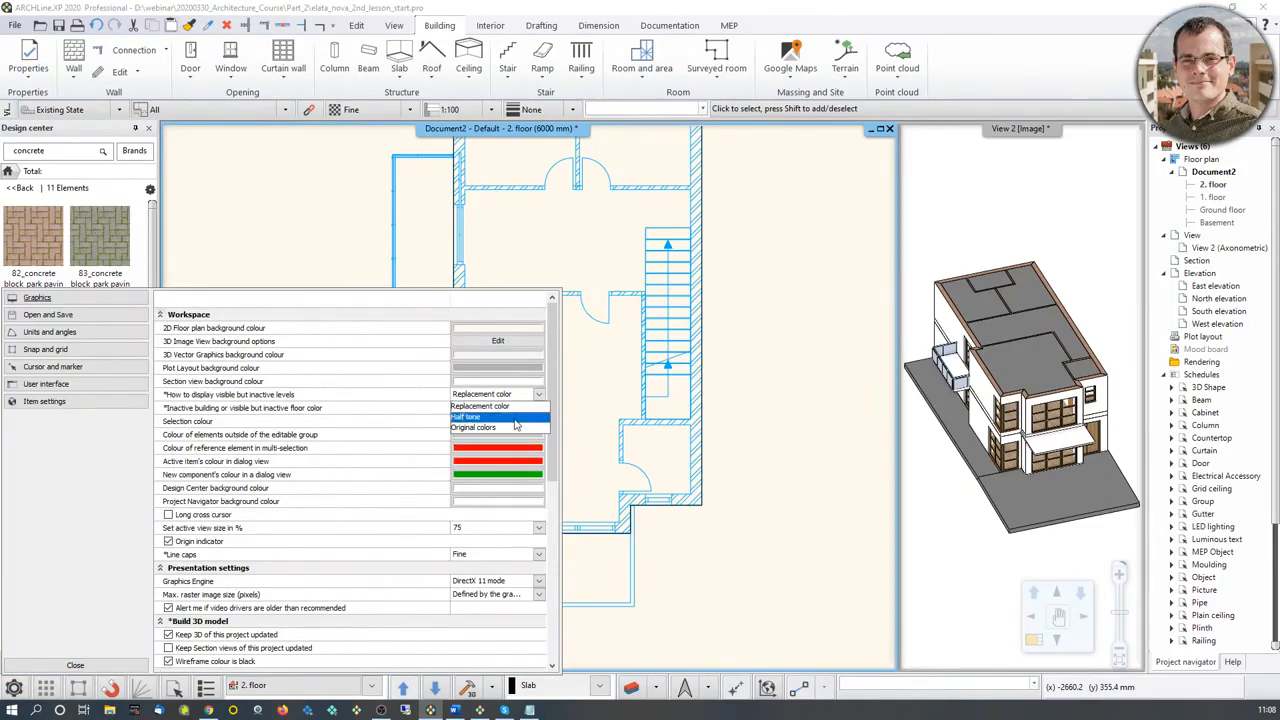
{"action": "left_click", "coordinate": [468, 416]}
{"action": "left_click", "coordinate": [75, 665]}
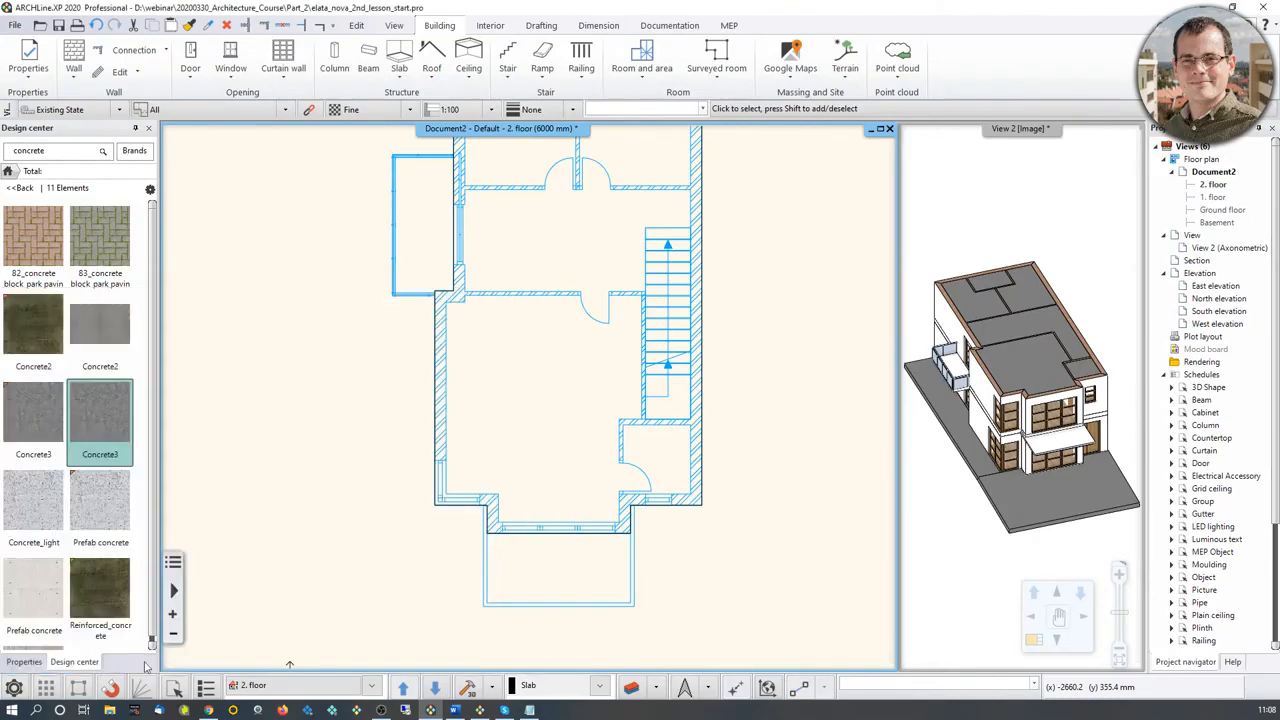
Step: Offset the 1394.1 mm front edge of the 2. floor slab outward by 750 mm to the bay's front corner
{"action": "scroll", "coordinate": [483, 516], "scroll_direction": "up", "scroll_amount": 1}
{"action": "scroll", "coordinate": [445, 605], "scroll_direction": "up", "scroll_amount": 1}
{"action": "left_click", "coordinate": [757, 492]}
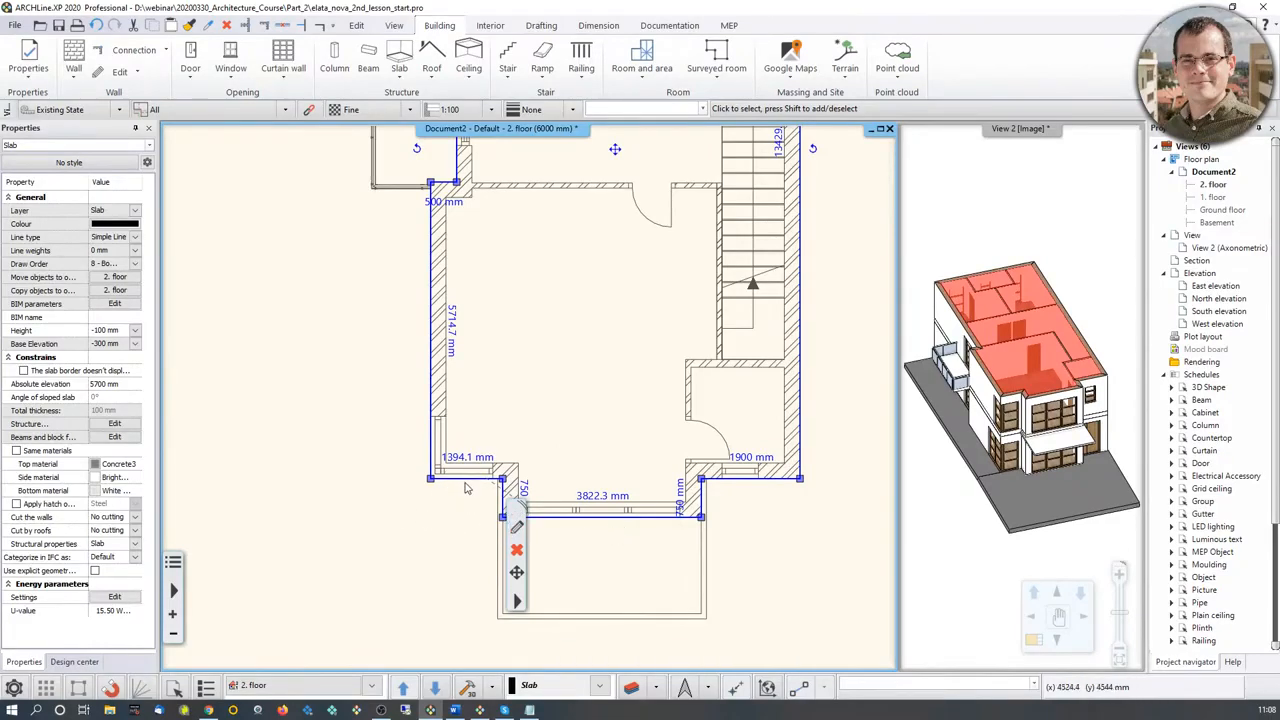
{"action": "left_click", "coordinate": [466, 485]}
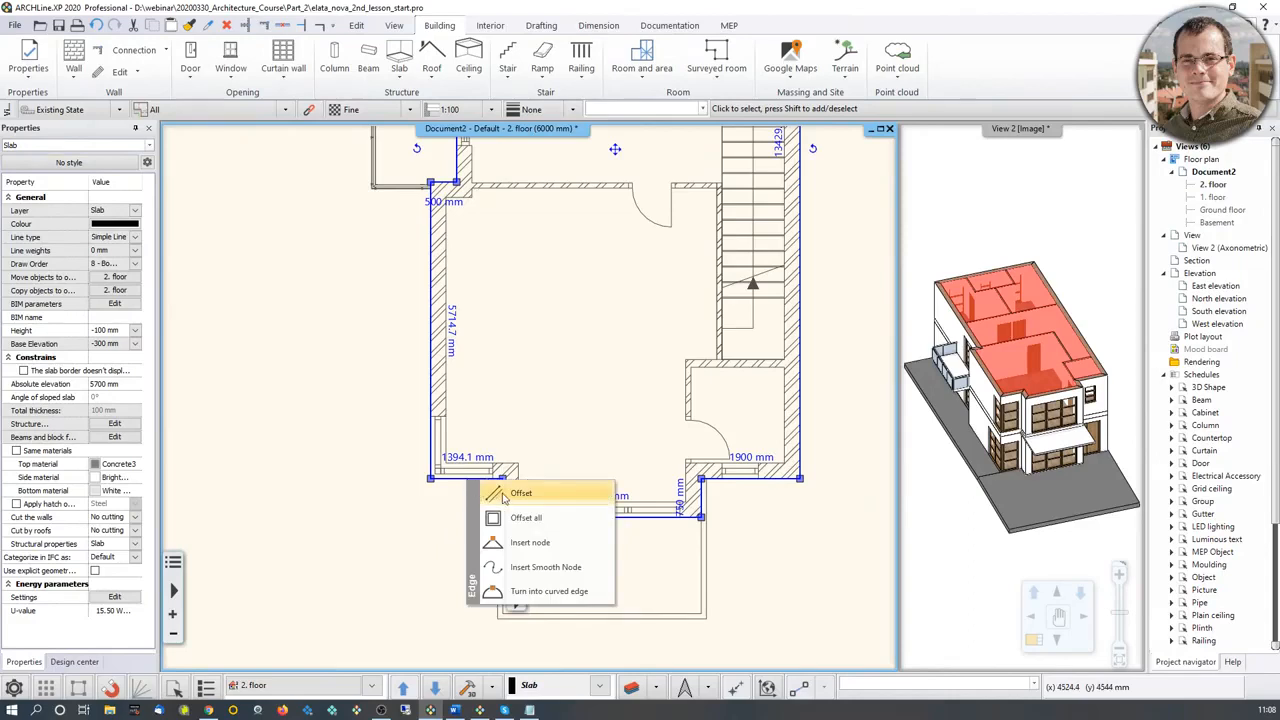
{"action": "left_click", "coordinate": [506, 494]}
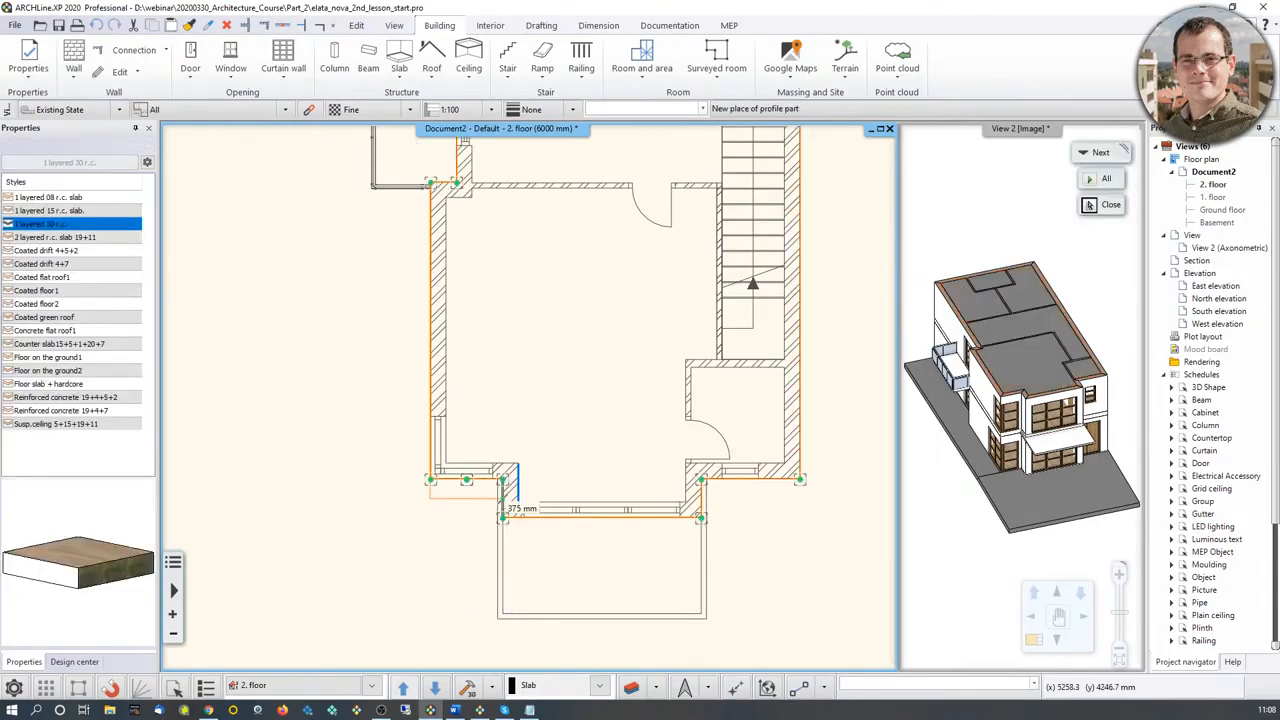
{"action": "scroll", "coordinate": [505, 505], "scroll_direction": "up", "scroll_amount": 3}
{"action": "scroll", "coordinate": [540, 408], "scroll_direction": "up", "scroll_amount": 2}
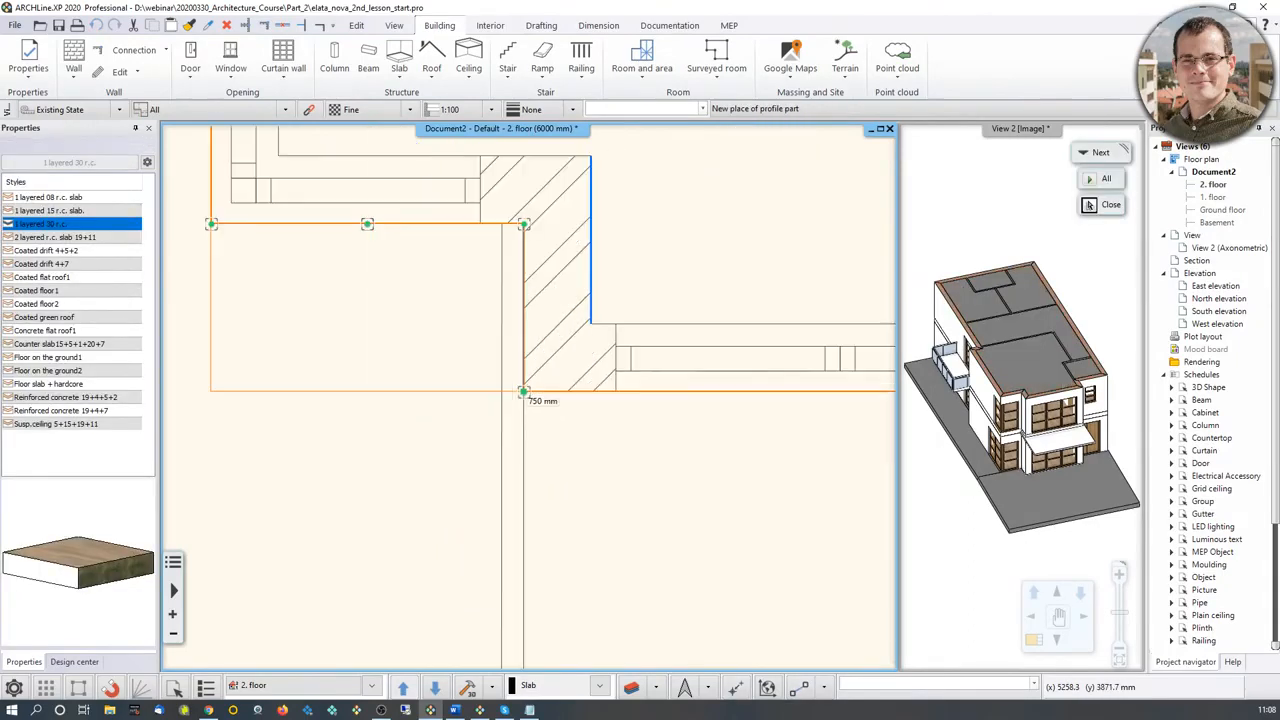
{"action": "left_click", "coordinate": [525, 391]}
Step: Offset the slab's 1900 mm front edge outward to align with the bay's front face
{"action": "scroll", "coordinate": [542, 396], "scroll_direction": "down", "scroll_amount": 3}
{"action": "middle_click_drag", "start_coordinate": [872, 357], "coordinate": [620, 381]}
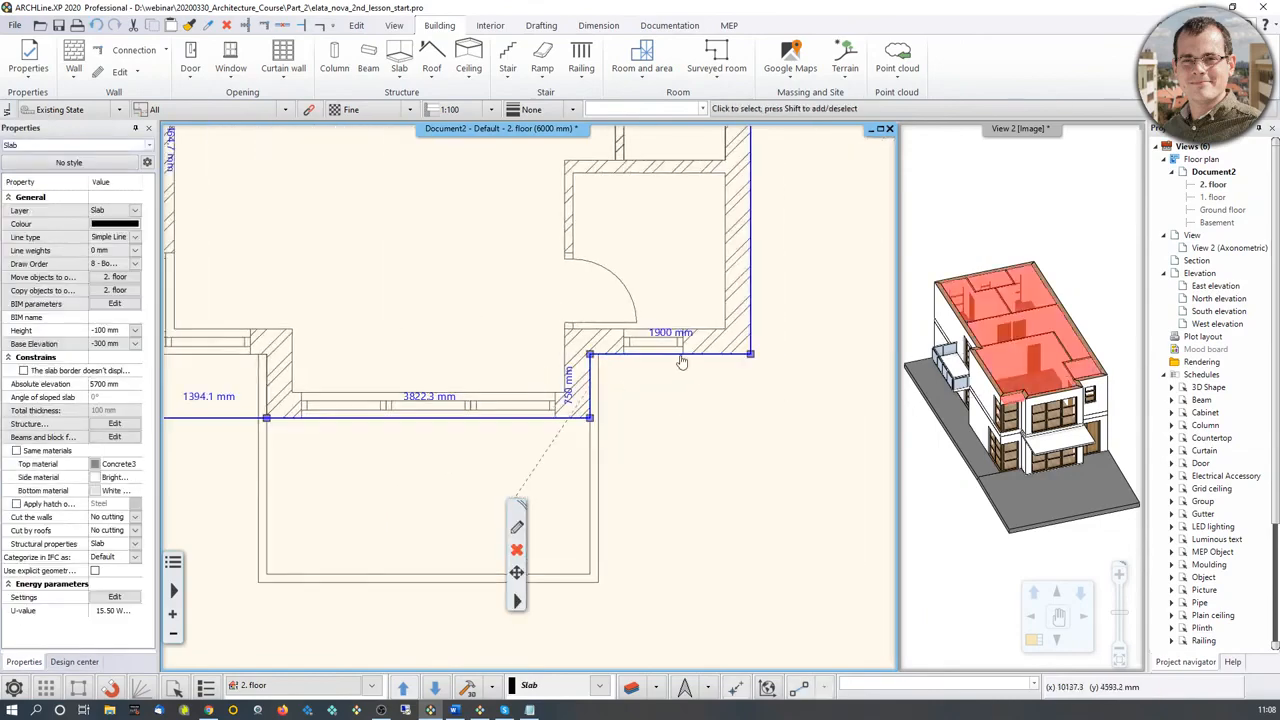
{"action": "left_click", "coordinate": [679, 356]}
{"action": "left_click", "coordinate": [712, 376]}
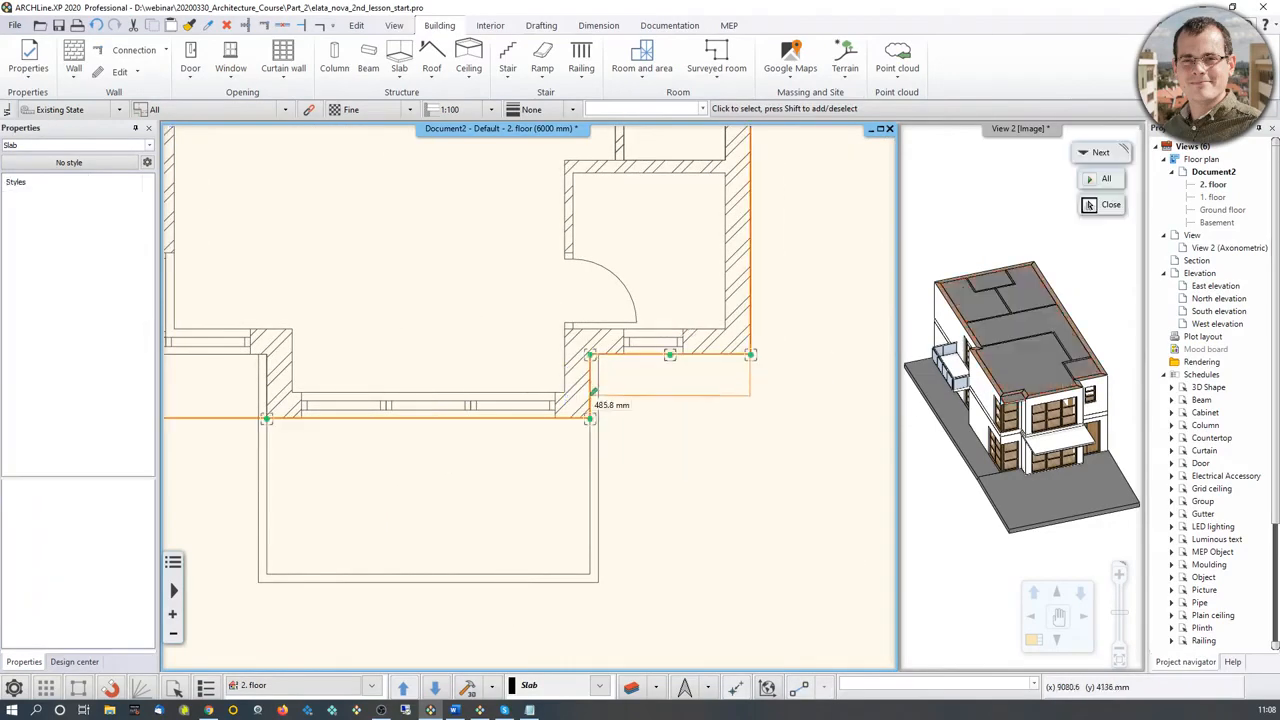
{"action": "left_click", "coordinate": [592, 420]}
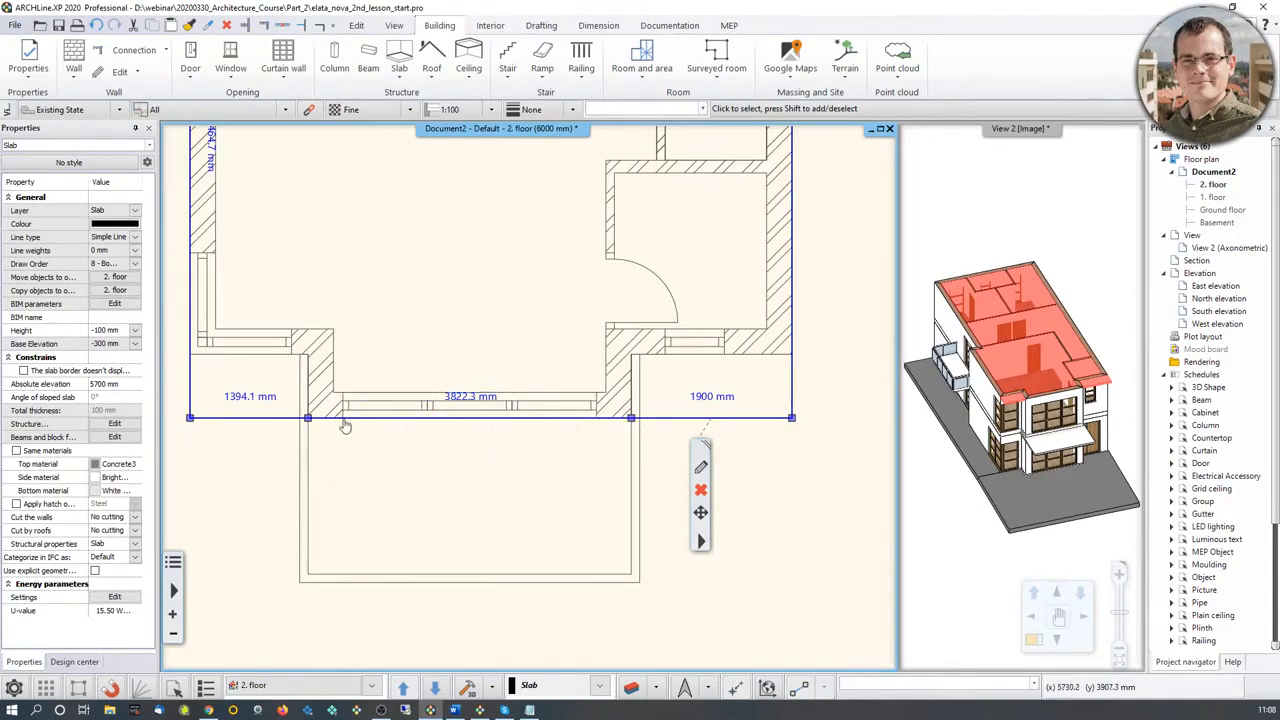
Step: Delete the two leftover nodes at the bay corners so the slab's front edge is one straight segment
{"action": "left_click", "coordinate": [308, 418]}
{"action": "left_click", "coordinate": [372, 455]}
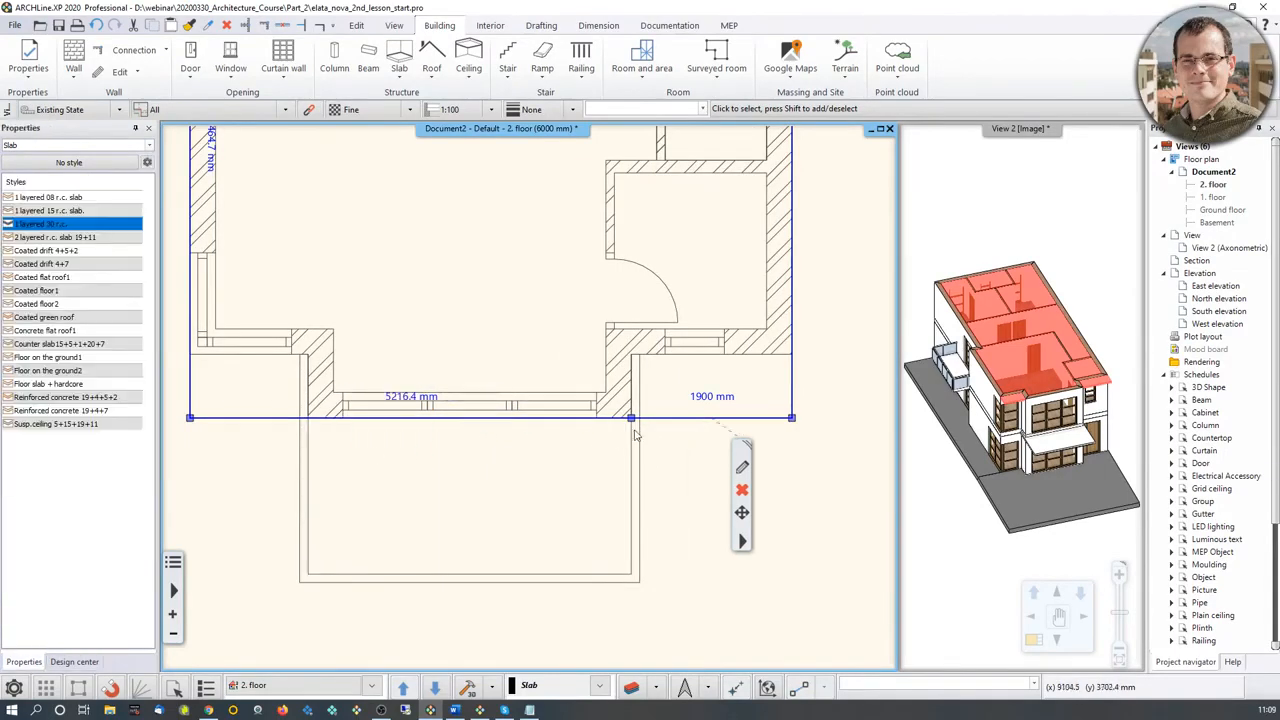
{"action": "left_click", "coordinate": [630, 418]}
{"action": "left_click", "coordinate": [665, 455]}
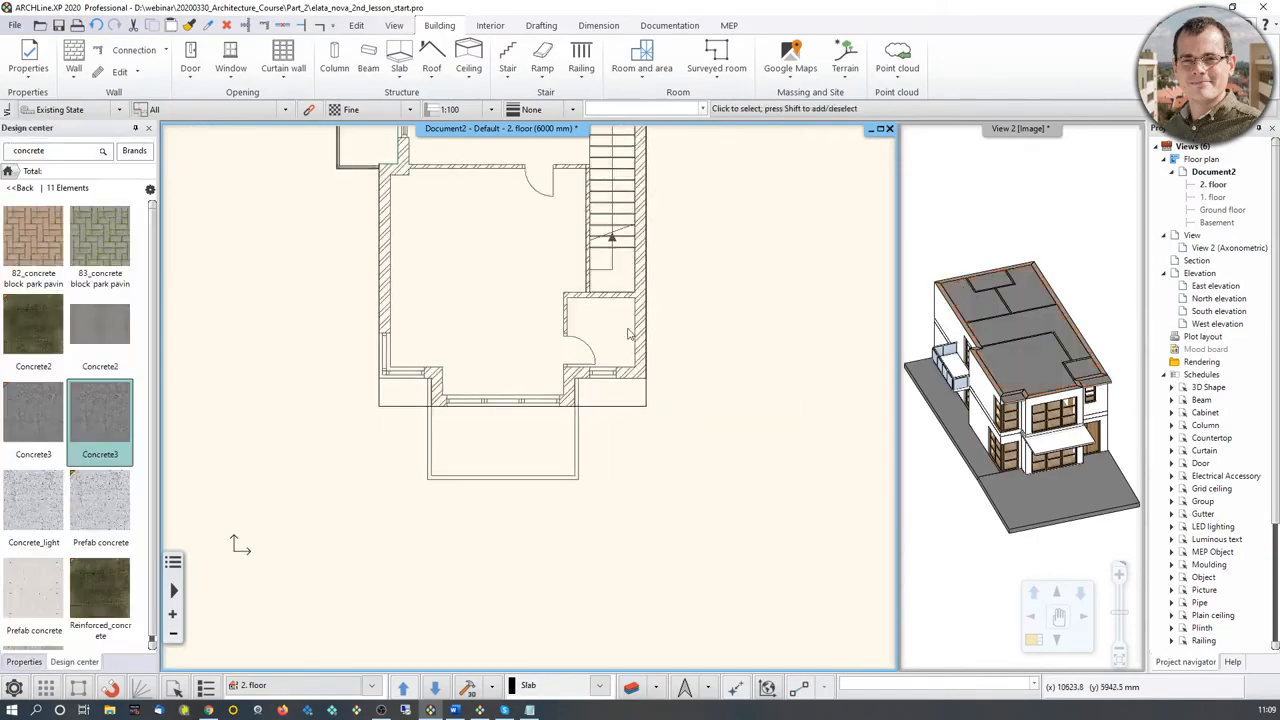
Step: Draw an Open gable roof over the slab, with its reference line along the stair-side outer edge and its opposite side at the far front corner
{"action": "middle_click_drag", "start_coordinate": [628, 330], "coordinate": [640, 427]}
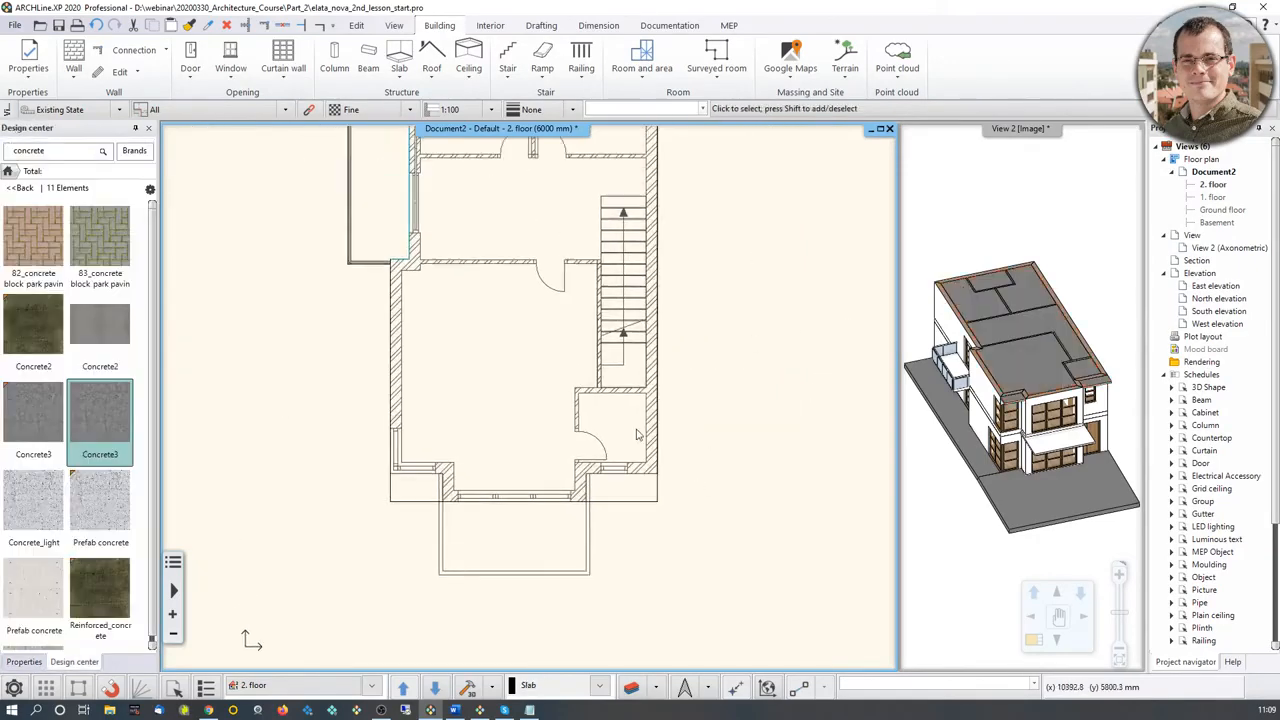
{"action": "middle_click_drag", "start_coordinate": [606, 348], "coordinate": [620, 447]}
{"action": "middle_click_drag", "start_coordinate": [665, 356], "coordinate": [683, 424]}
{"action": "scroll", "coordinate": [636, 414], "scroll_direction": "down", "scroll_amount": 2}
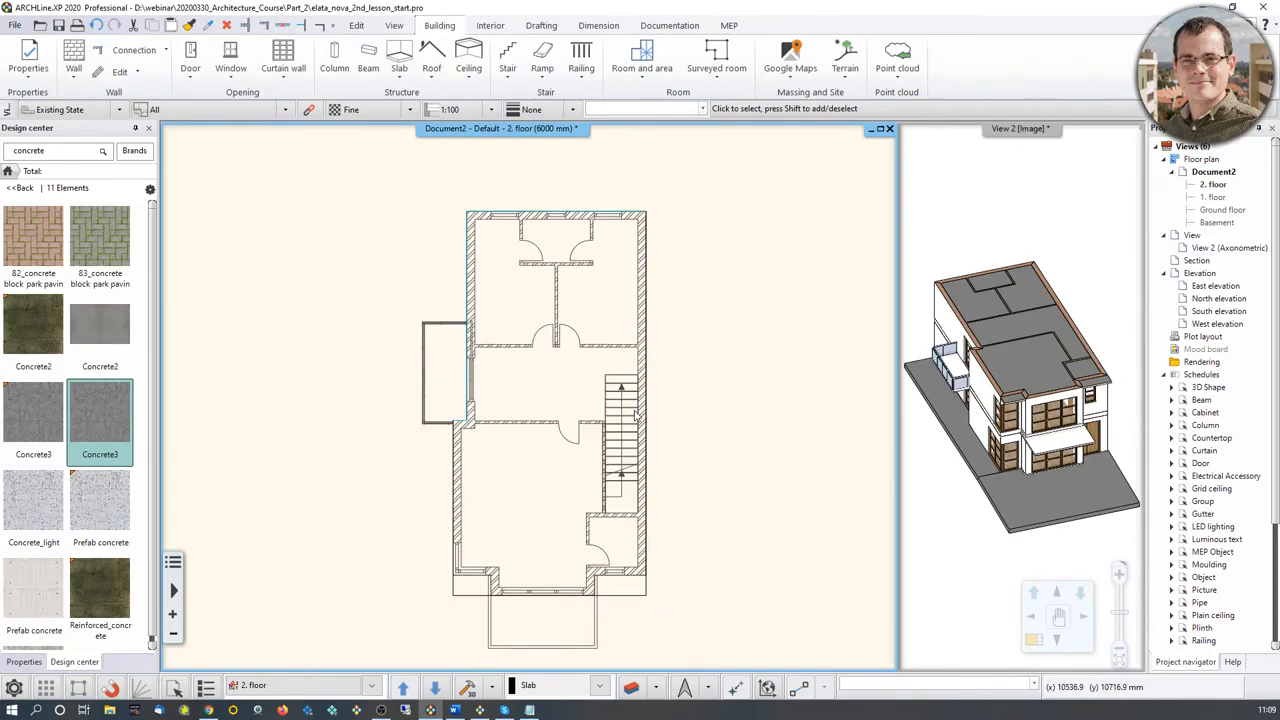
{"action": "left_click", "coordinate": [432, 76]}
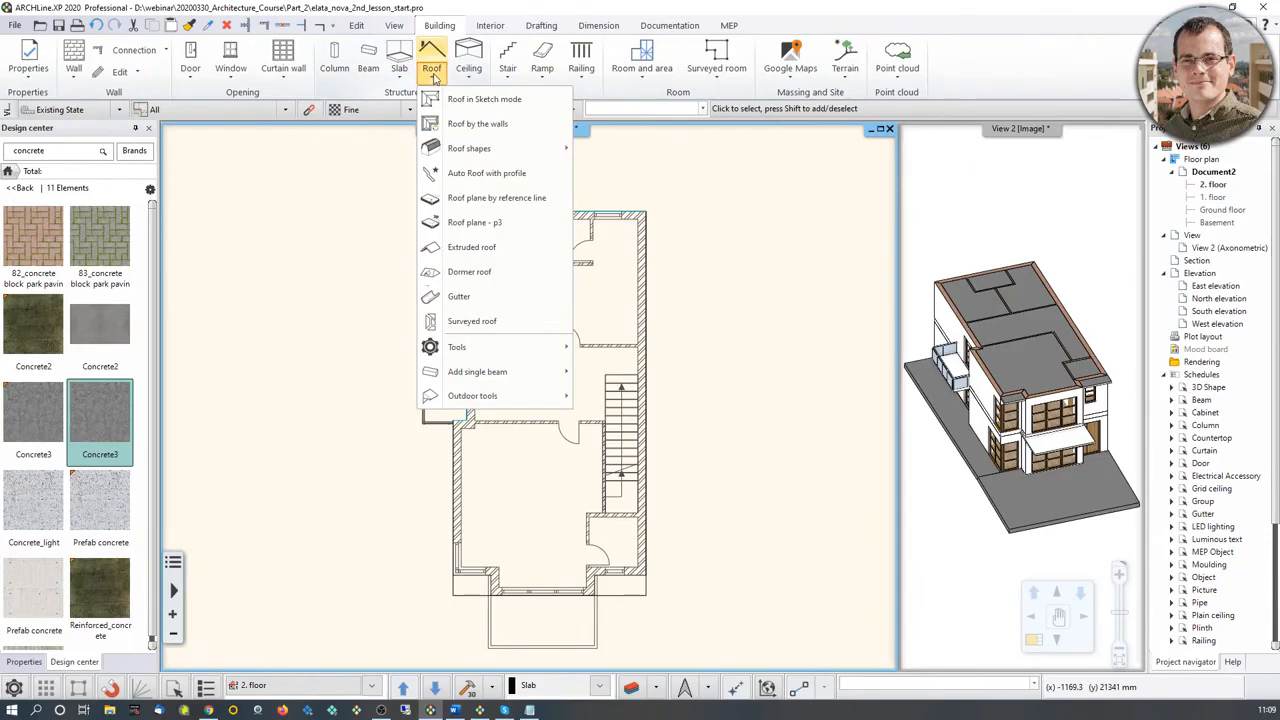
{"action": "mouse_move", "coordinate": [457, 157]}
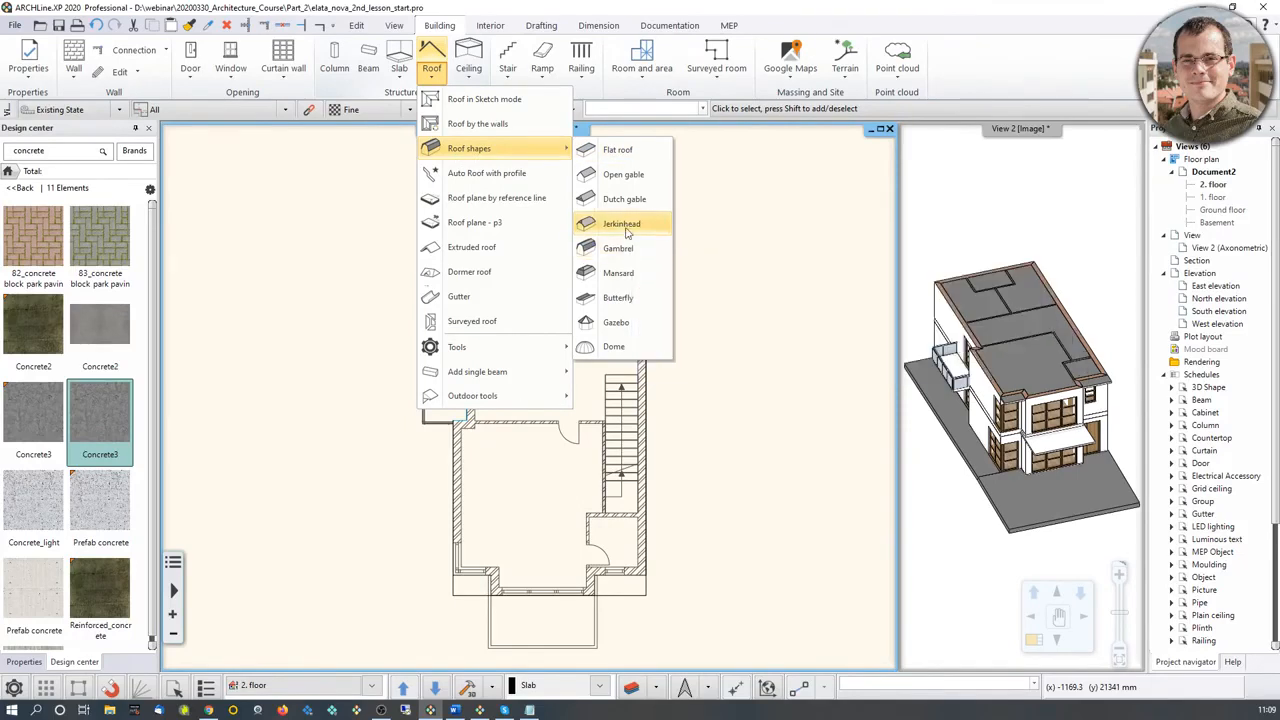
{"action": "left_click", "coordinate": [623, 175]}
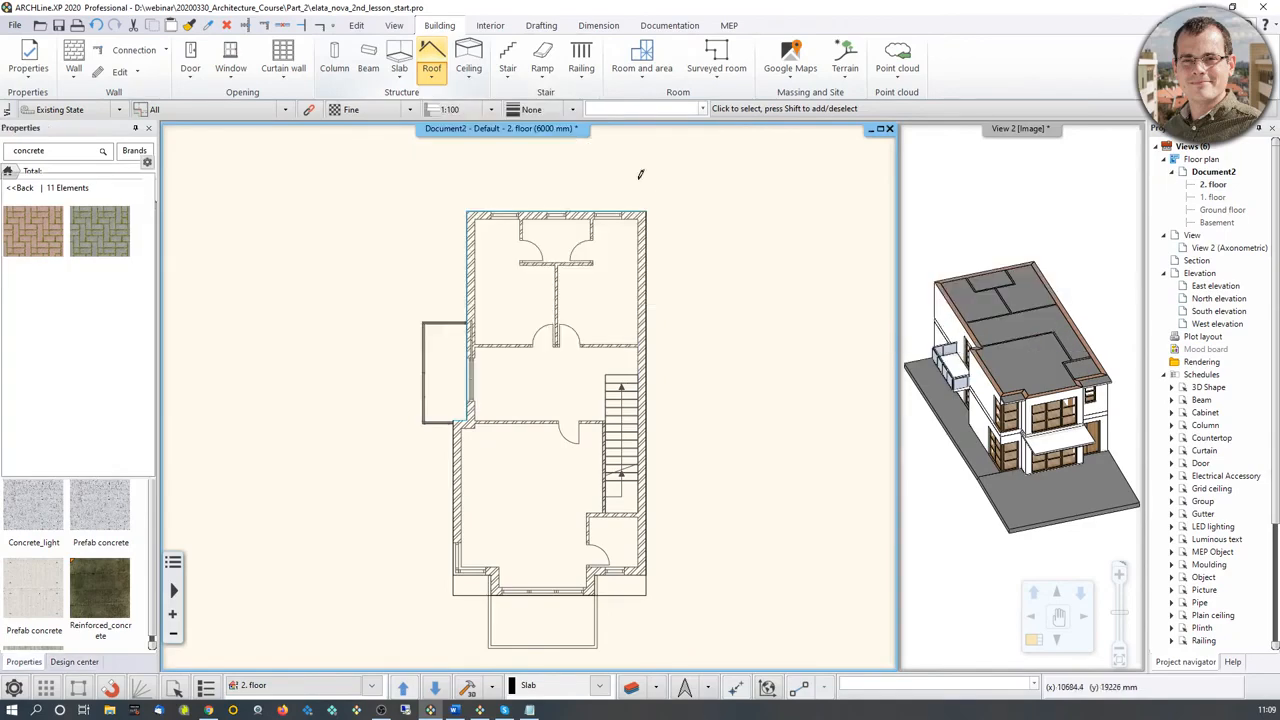
{"action": "left_click", "coordinate": [645, 213]}
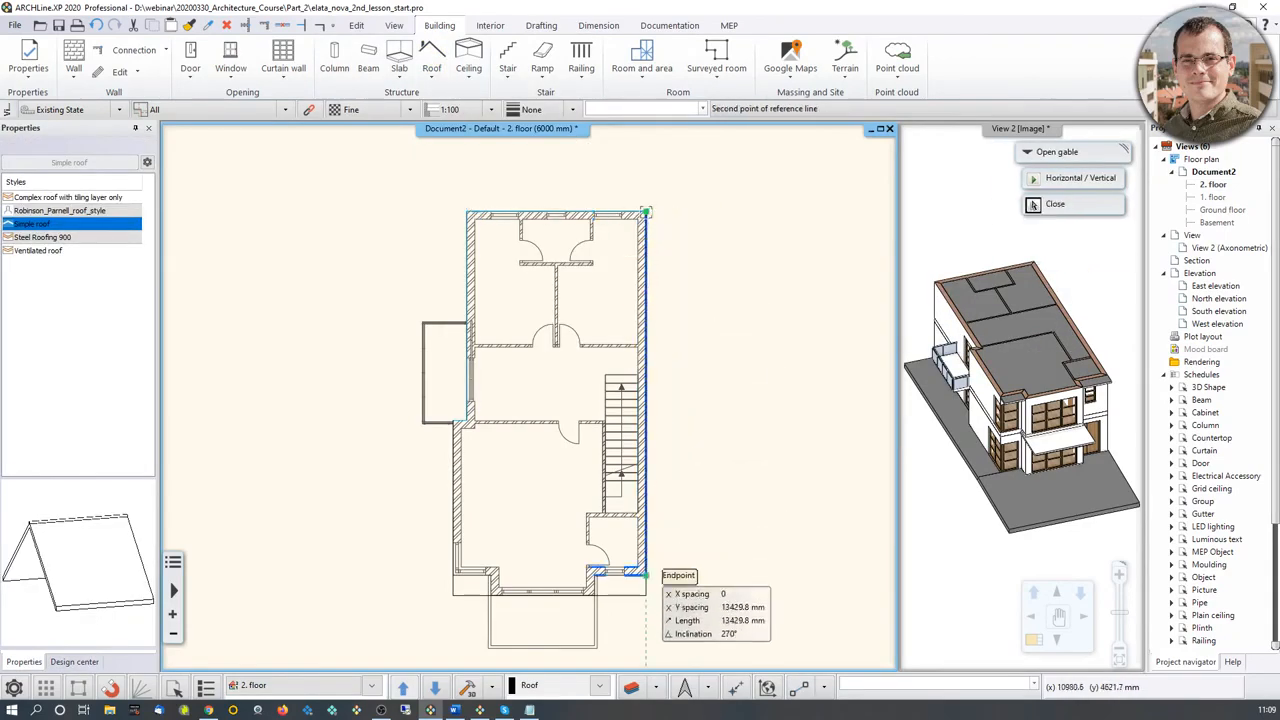
{"action": "left_click", "coordinate": [645, 595]}
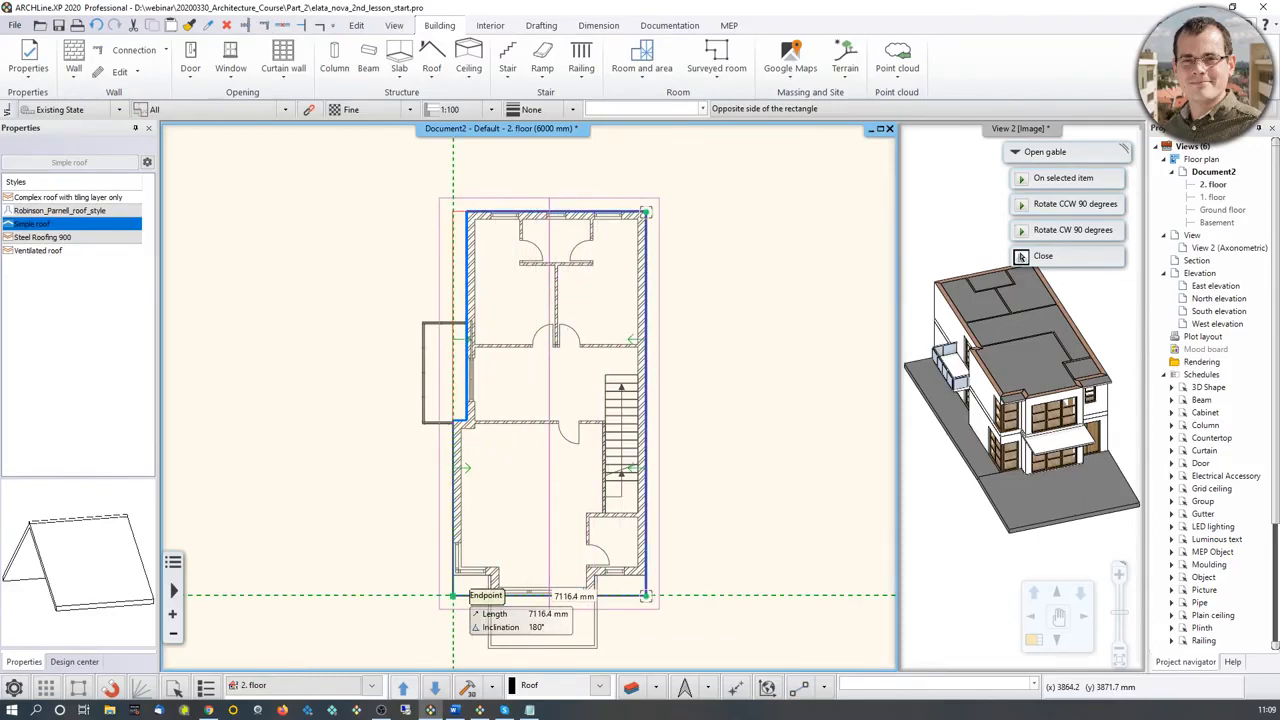
{"action": "left_click", "coordinate": [453, 595]}
Step: Open the gable roof's properties and activate the style Complex roof with tiling layer only
{"action": "middle_click_drag", "start_coordinate": [1088, 335], "coordinate": [1010, 305]}
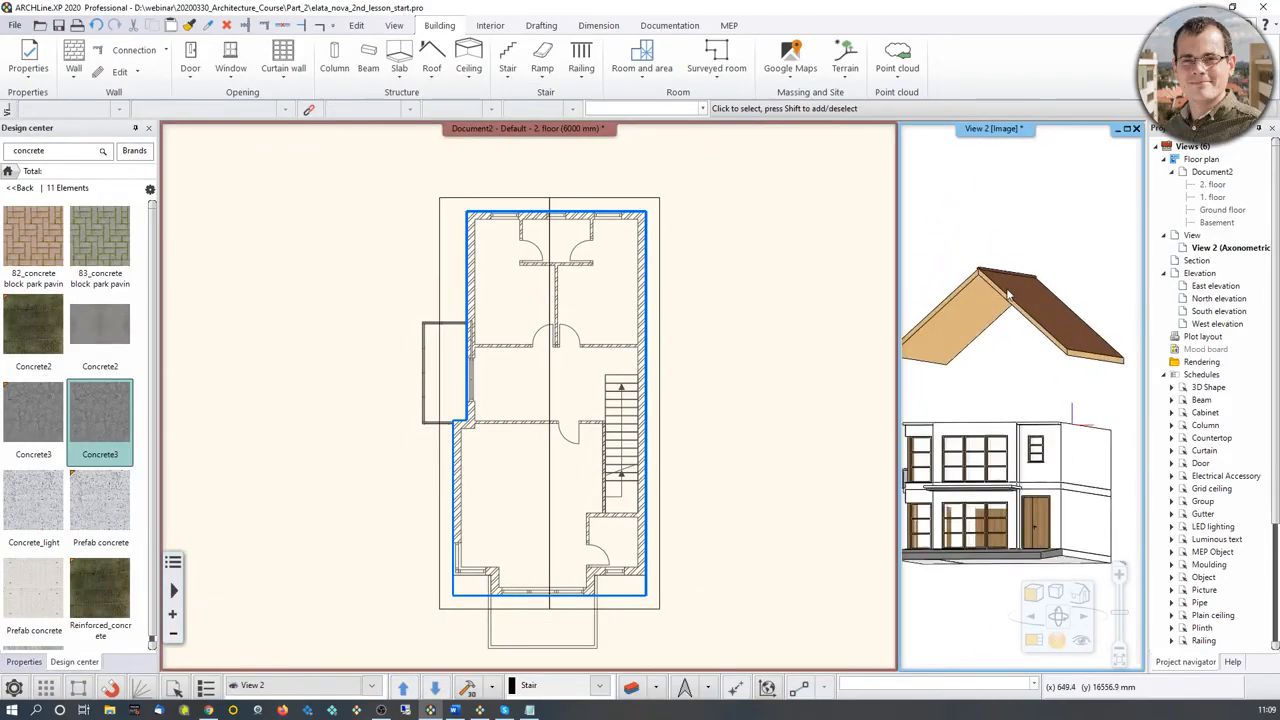
{"action": "left_click", "coordinate": [1007, 303]}
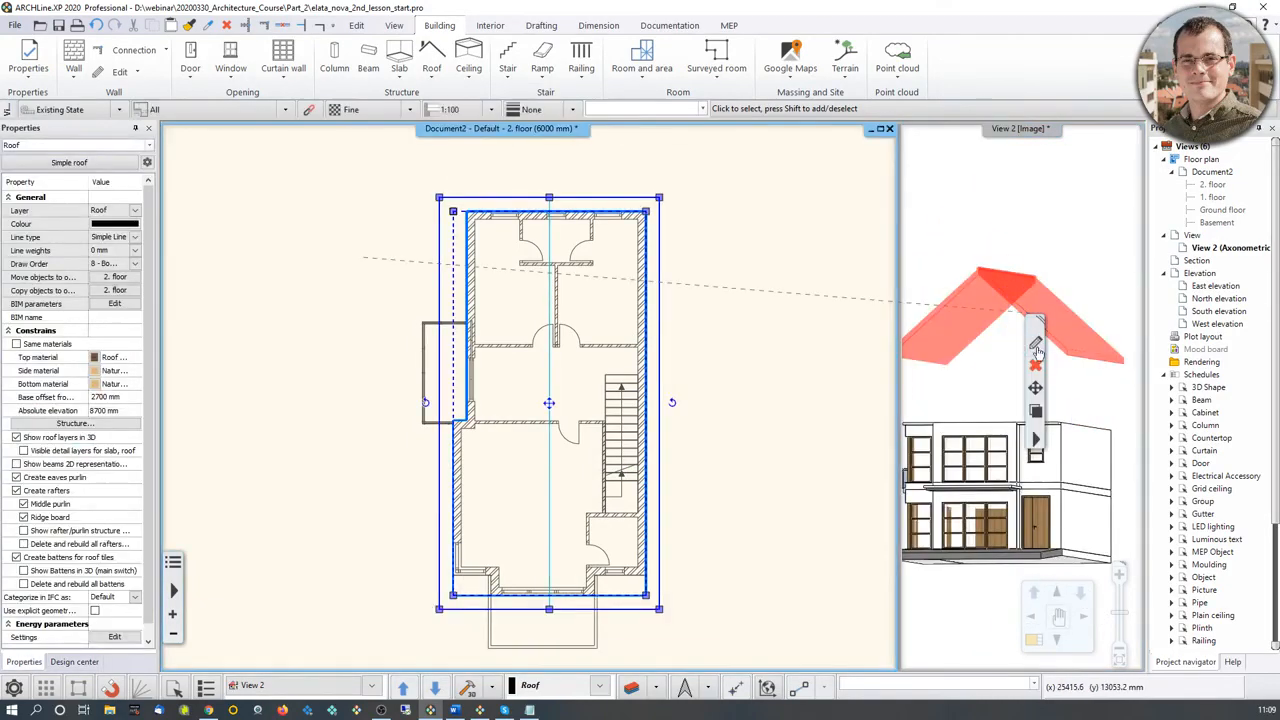
{"action": "left_click", "coordinate": [1036, 349]}
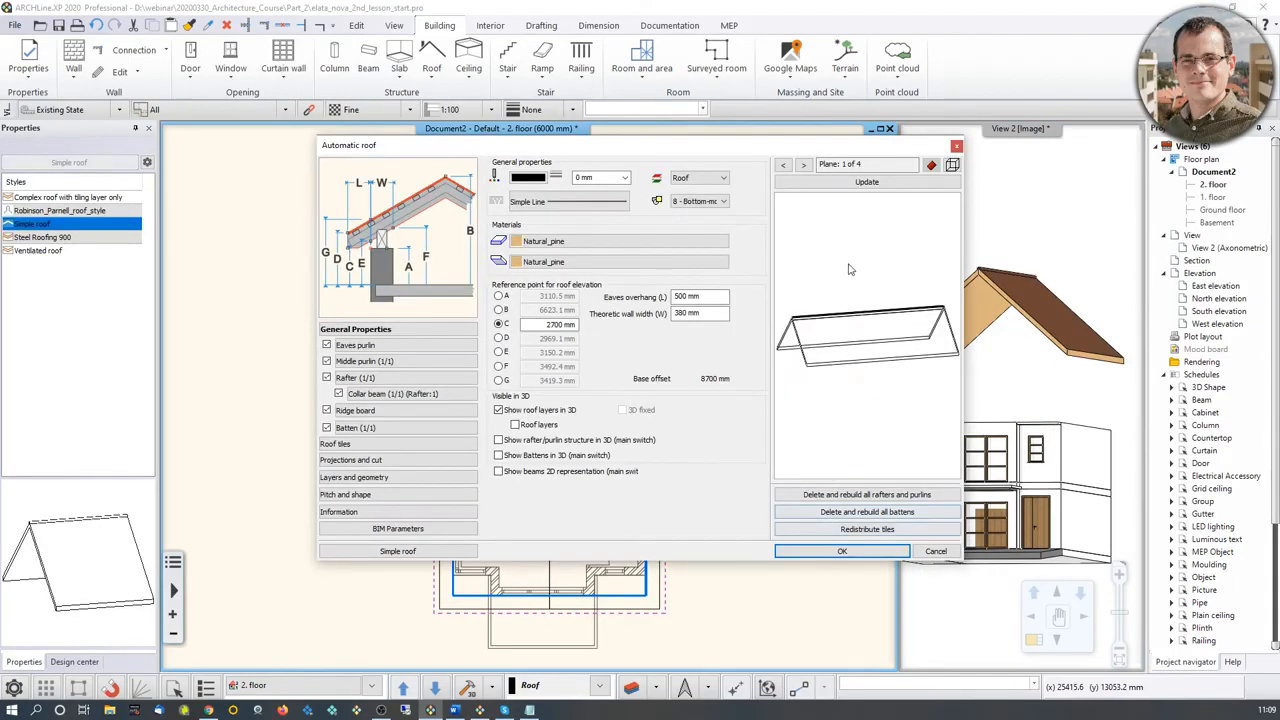
{"action": "left_click", "coordinate": [413, 553]}
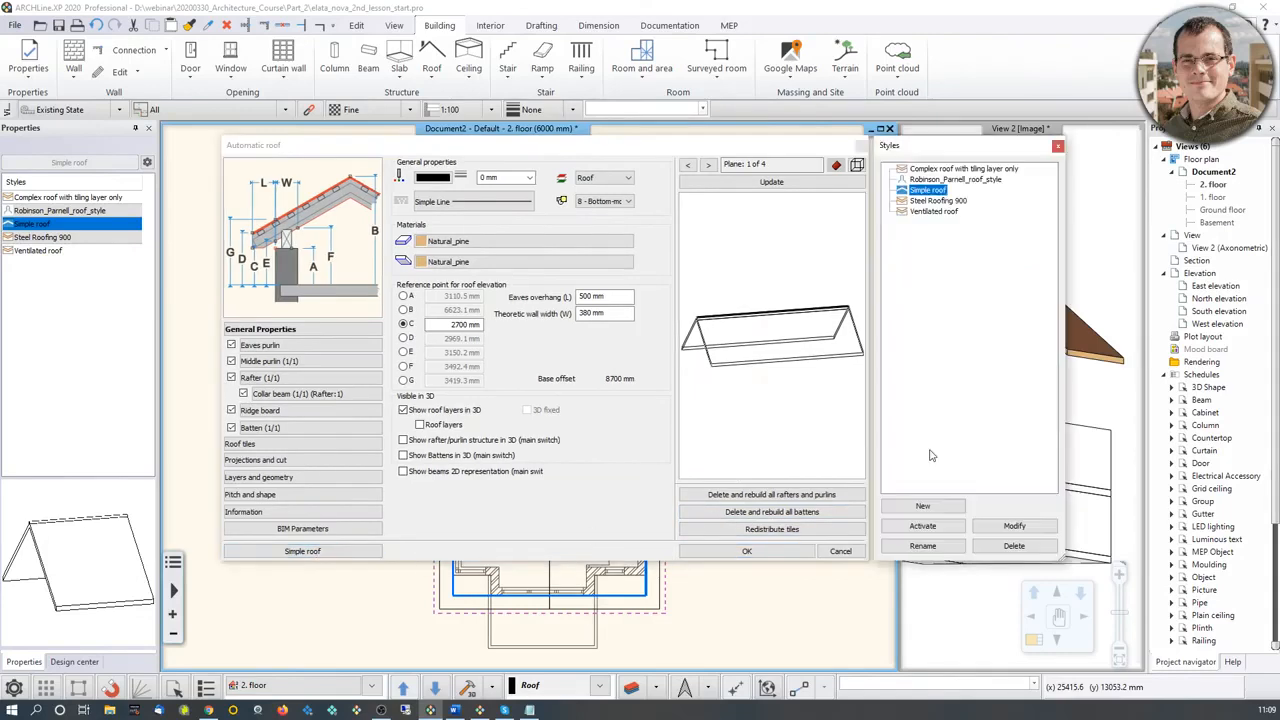
{"action": "left_click", "coordinate": [958, 169]}
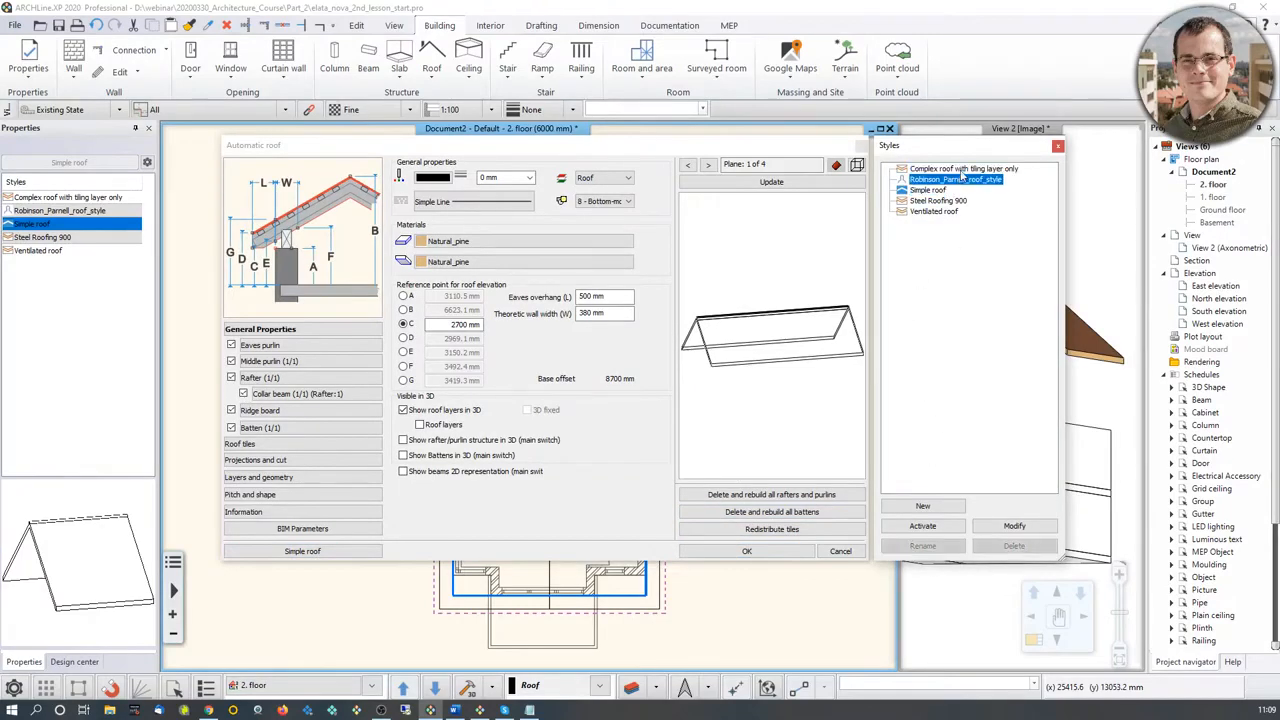
{"action": "left_click", "coordinate": [938, 533]}
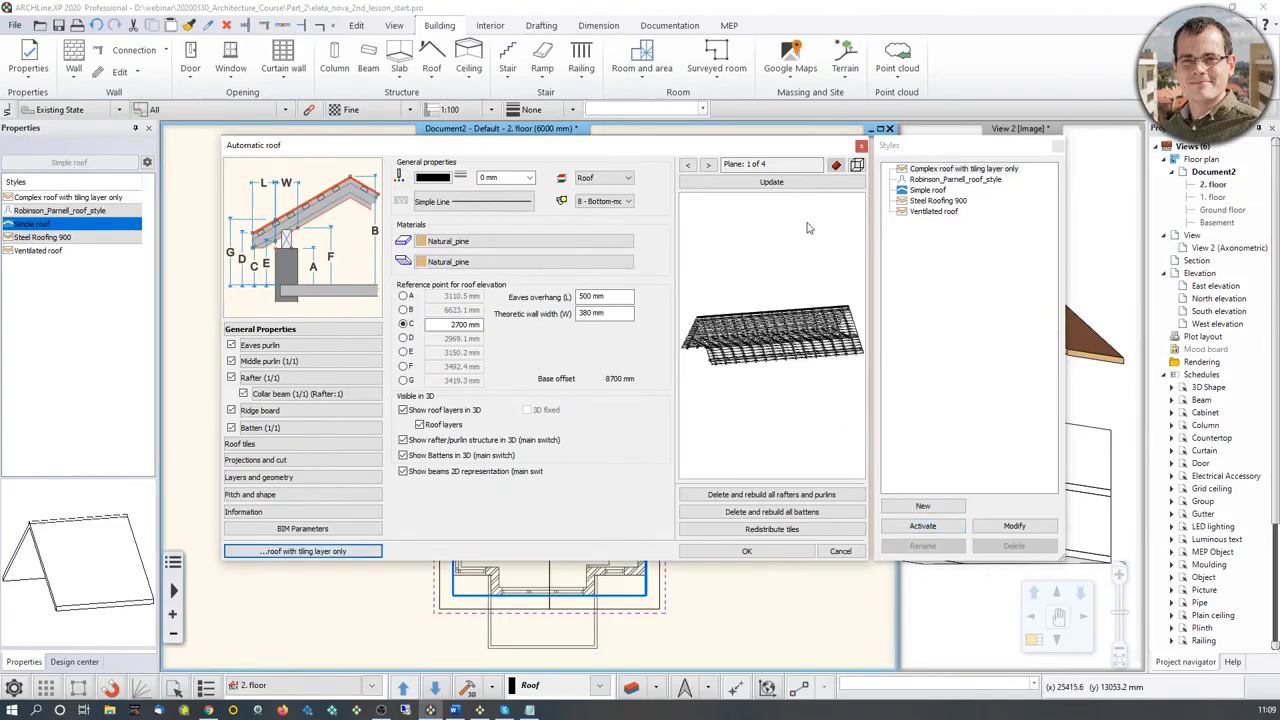
Step: Switch the roof preview to shaded display and examine the rafters, purlins and battens from below
{"action": "left_click_drag", "start_coordinate": [828, 313], "coordinate": [834, 310]}
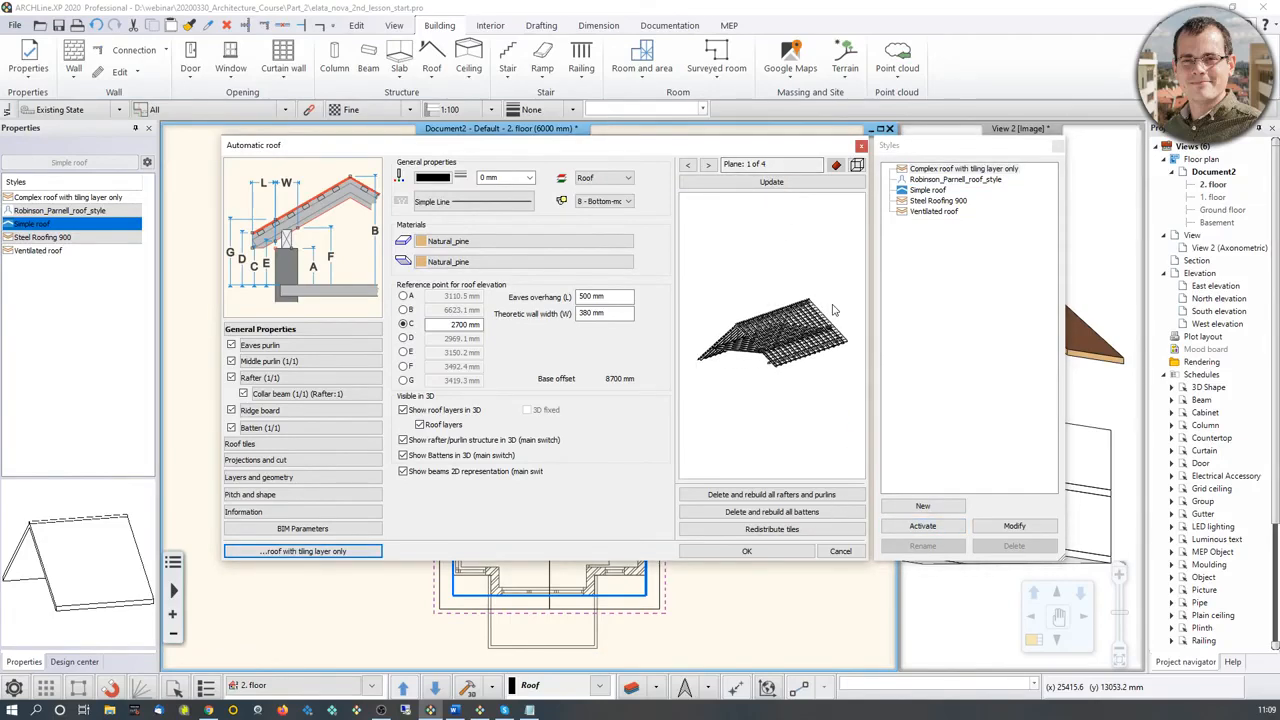
{"action": "scroll", "coordinate": [834, 310], "scroll_direction": "up", "scroll_amount": 4}
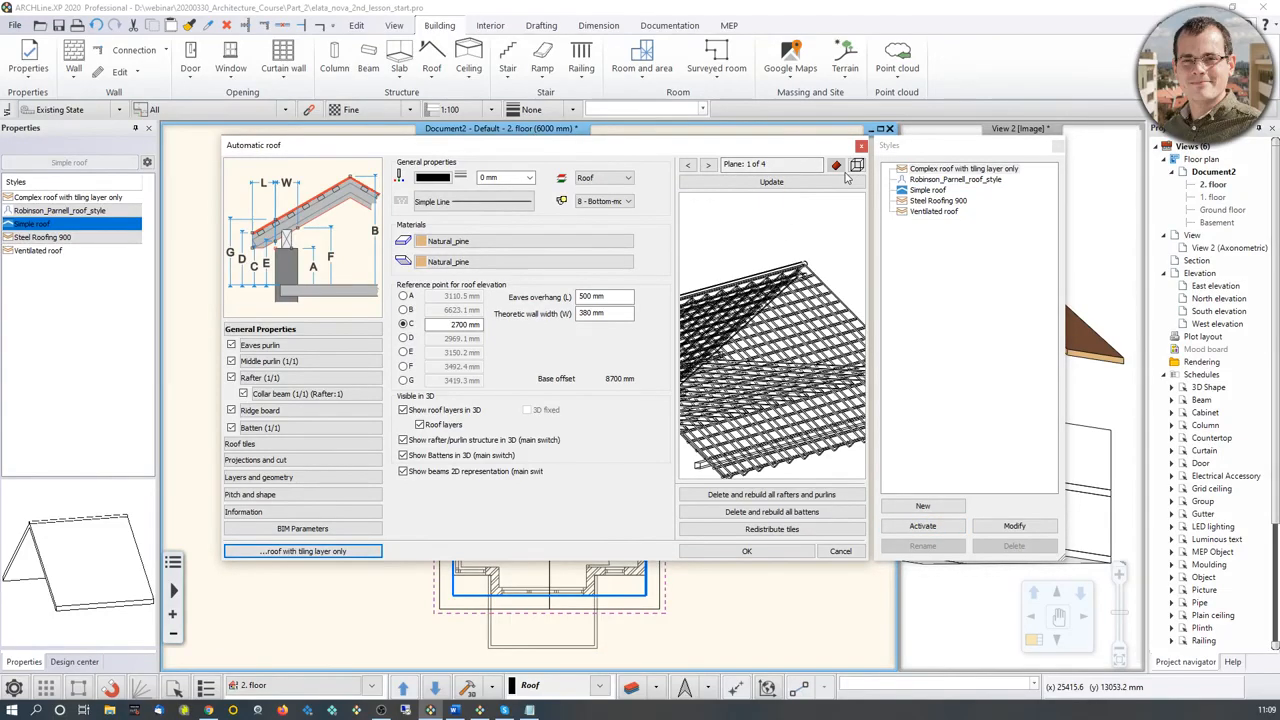
{"action": "left_click", "coordinate": [856, 165]}
{"action": "left_click", "coordinate": [897, 233]}
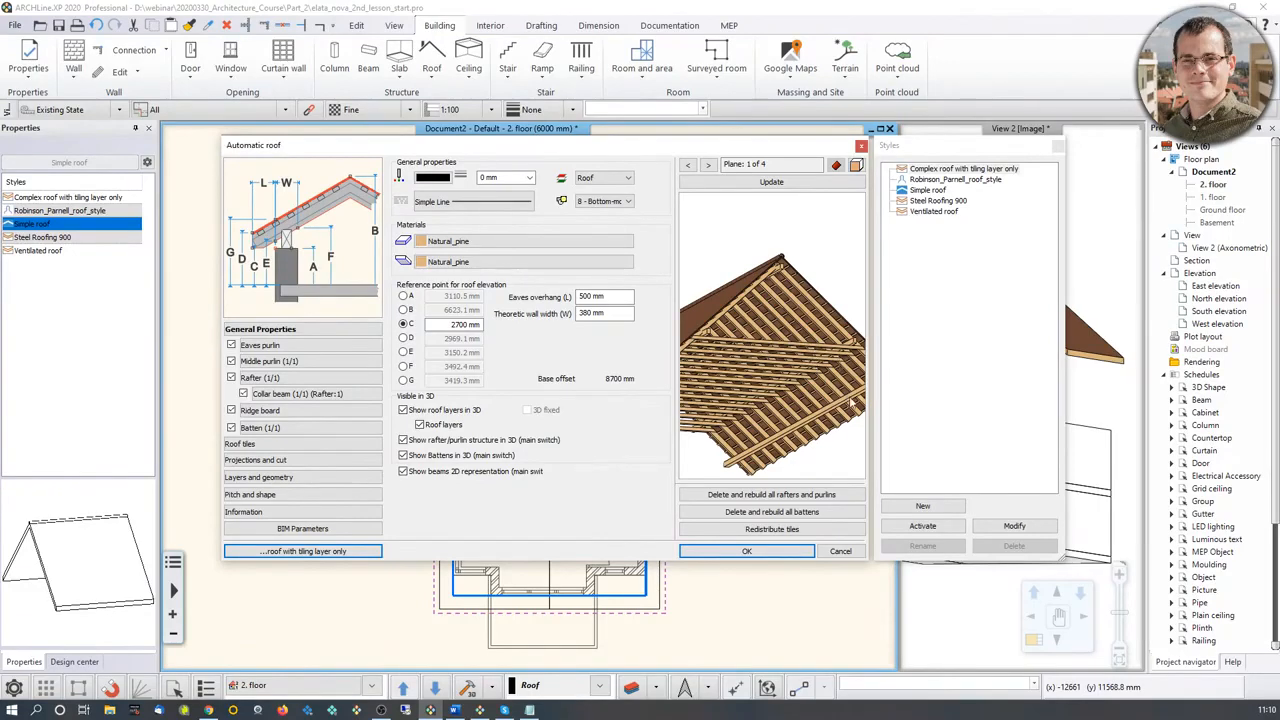
{"action": "left_click_drag", "start_coordinate": [798, 348], "coordinate": [812, 299]}
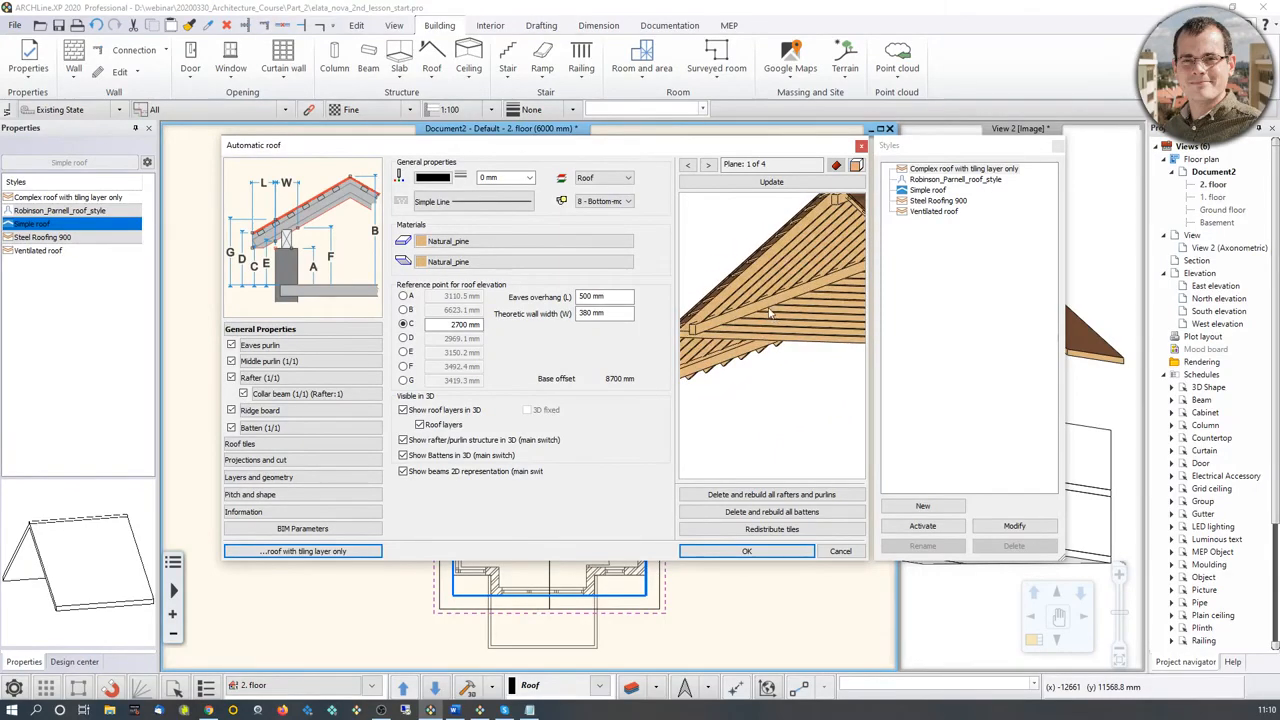
Step: Leave the gable roof's properties without applying the style and delete the gable roof from the model
{"action": "left_click_drag", "start_coordinate": [762, 312], "coordinate": [741, 330]}
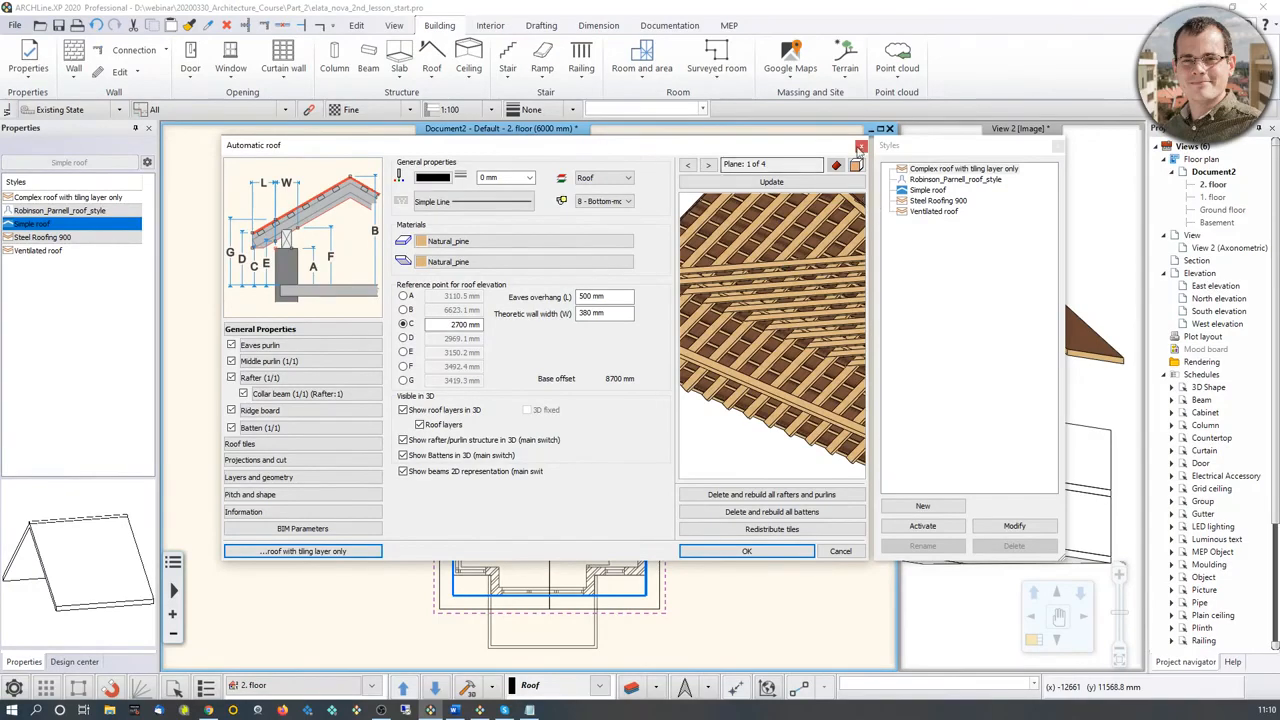
{"action": "left_click", "coordinate": [861, 146]}
{"action": "left_click", "coordinate": [1044, 308]}
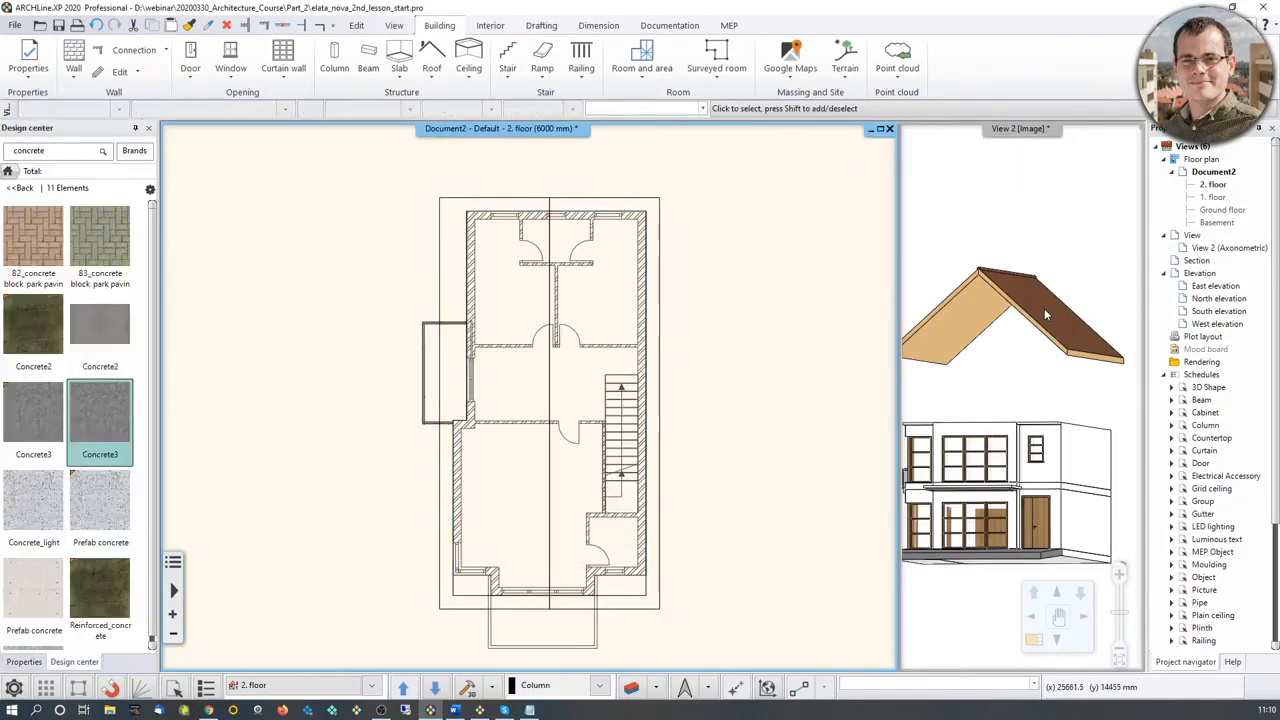
{"action": "left_click", "coordinate": [1024, 306]}
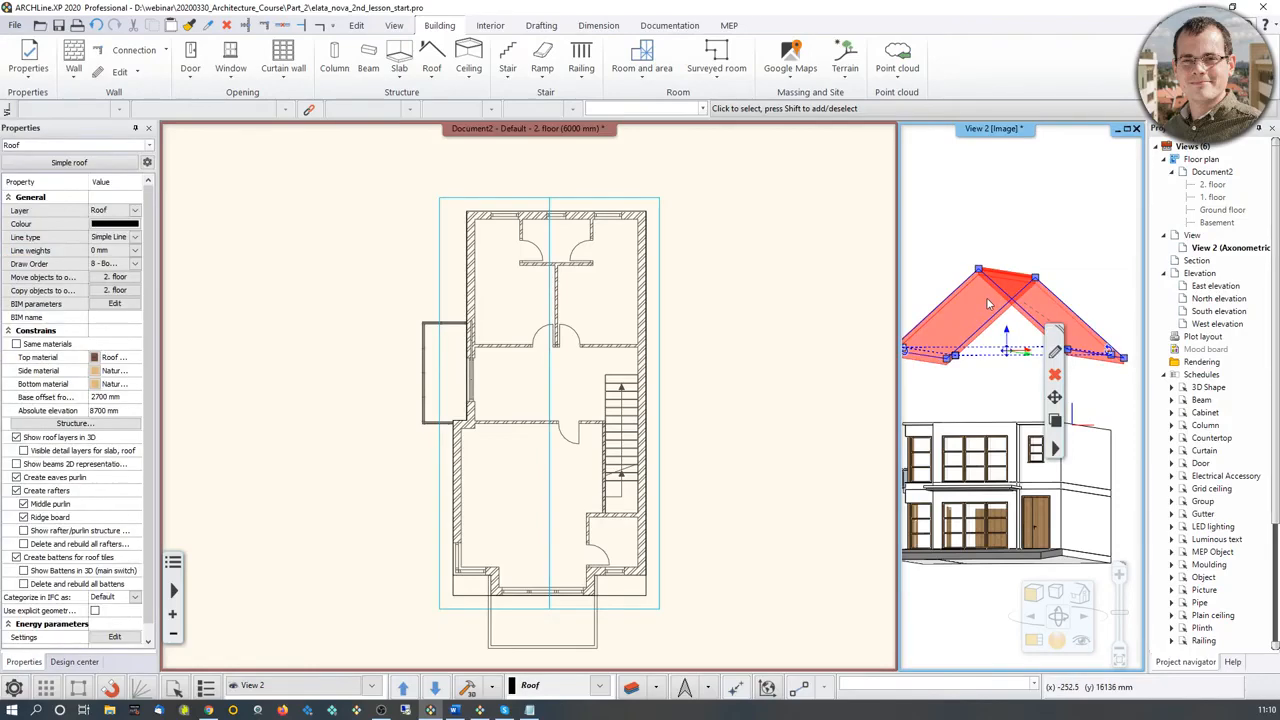
{"action": "key", "text": "Delete"}
{"action": "middle_click_drag", "start_coordinate": [994, 355], "coordinate": [1010, 370]}
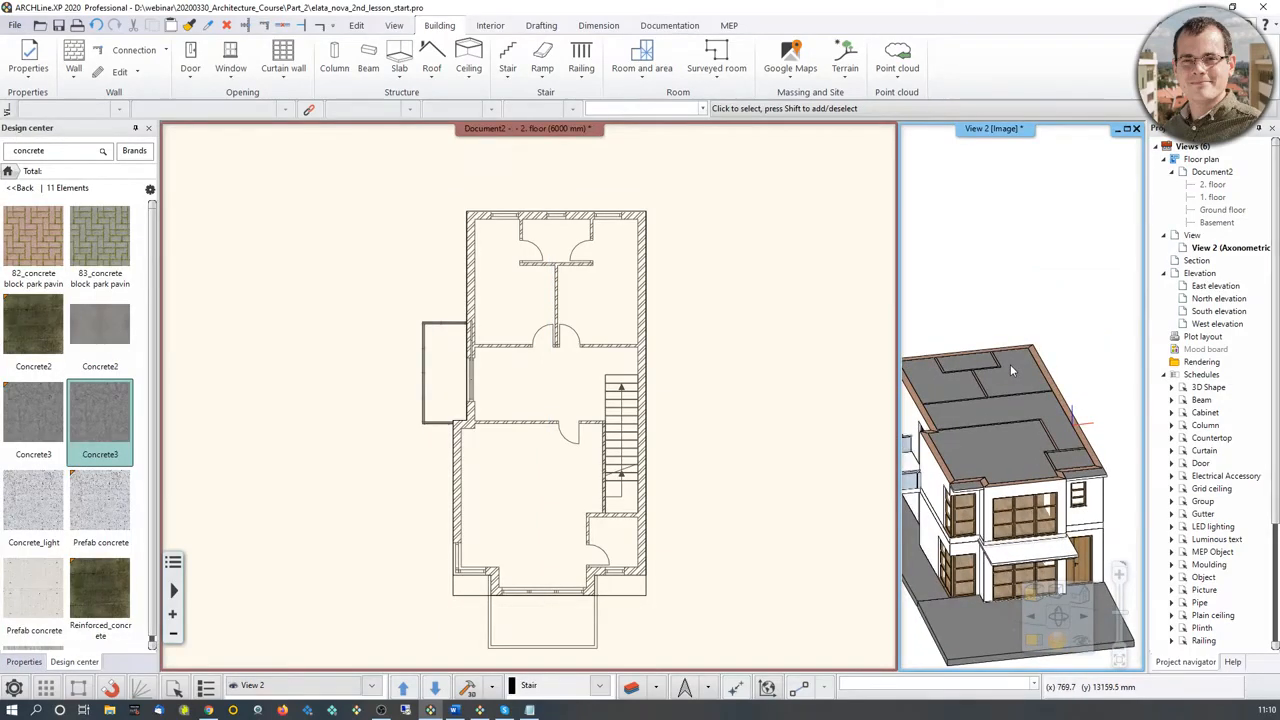
Step: Start a roof in sketch mode, tracing its contour along the rear wall and down the stair side to the front slab corner
{"action": "left_click", "coordinate": [431, 60]}
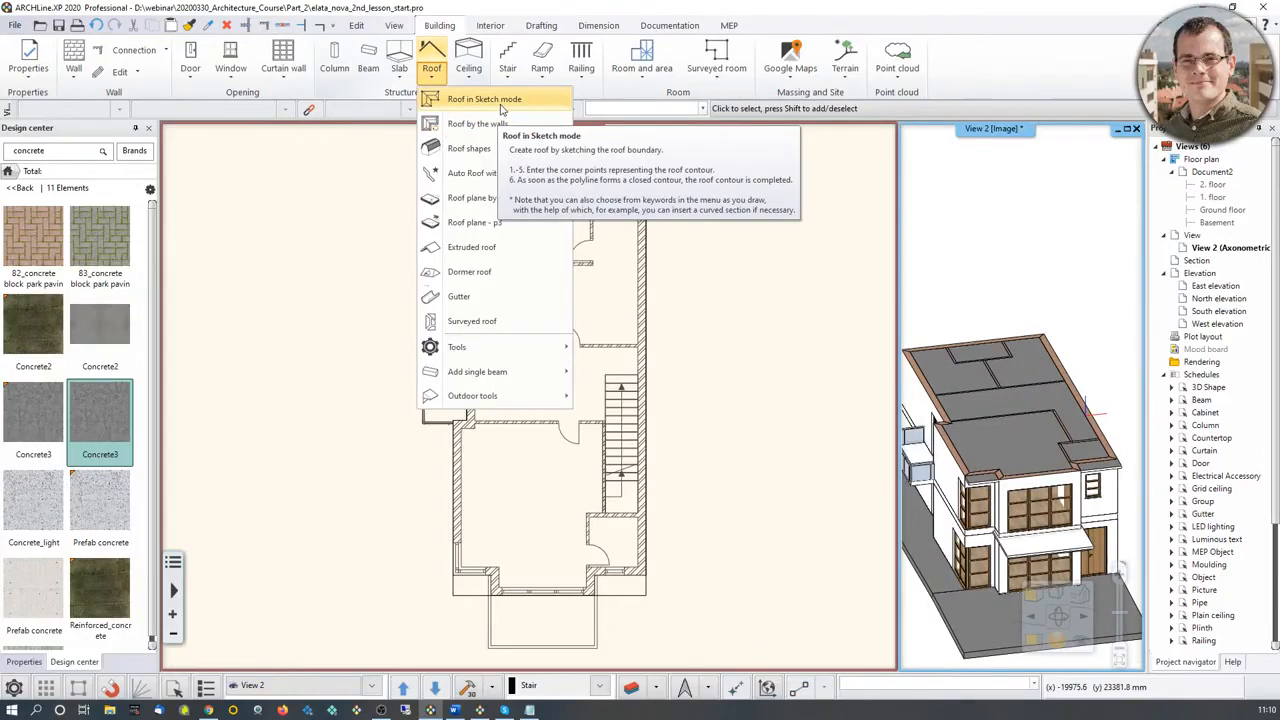
{"action": "left_click", "coordinate": [500, 101]}
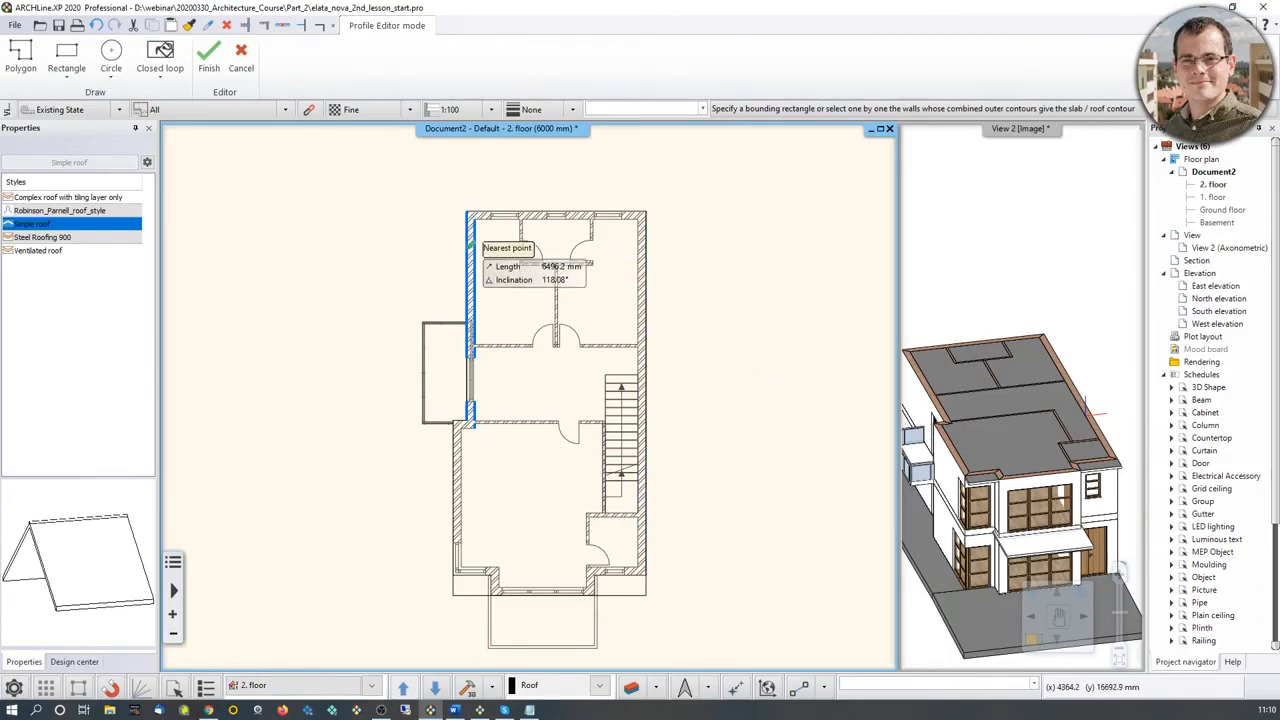
{"action": "middle_click_drag", "start_coordinate": [522, 280], "coordinate": [477, 255]}
{"action": "left_click", "coordinate": [422, 187]}
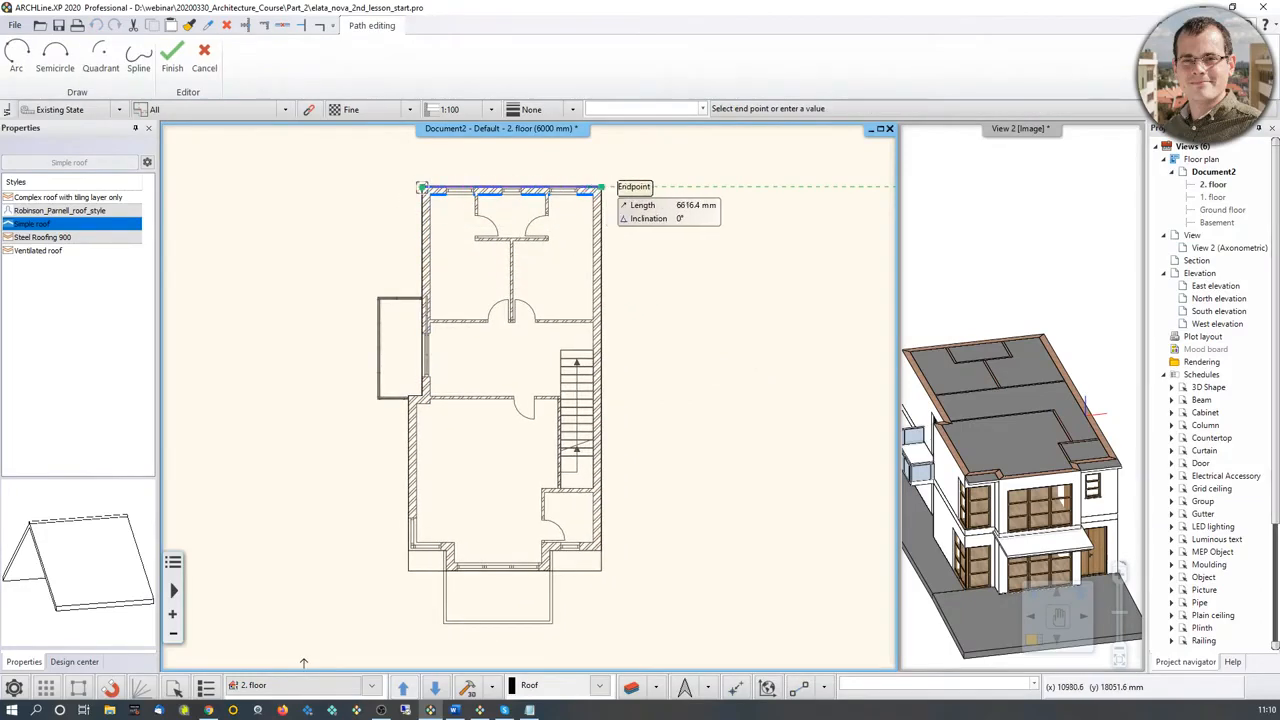
{"action": "left_click", "coordinate": [601, 187]}
{"action": "scroll", "coordinate": [615, 580], "scroll_direction": "up", "scroll_amount": 3}
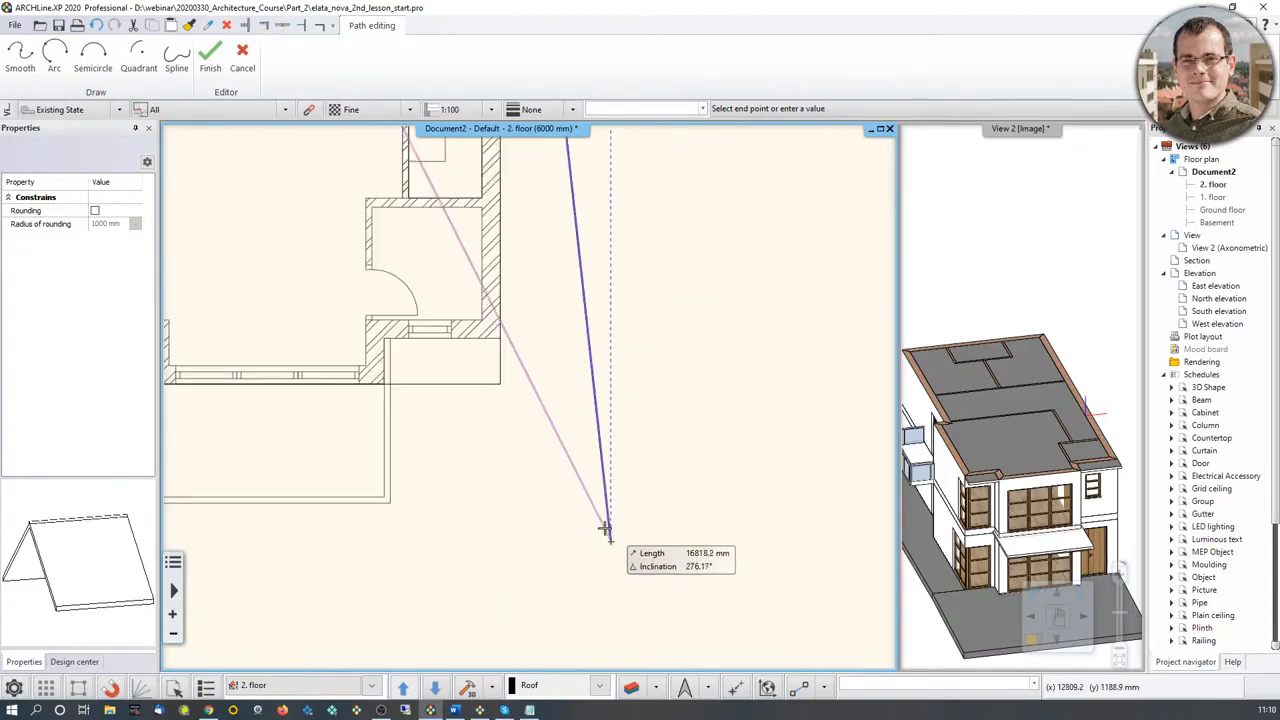
{"action": "left_click", "coordinate": [501, 385]}
Step: Continue the roof contour along the slab's front edge and up the far side, following the wall offset beside the balcony, and close it
{"action": "middle_click_drag", "start_coordinate": [277, 384], "coordinate": [690, 456]}
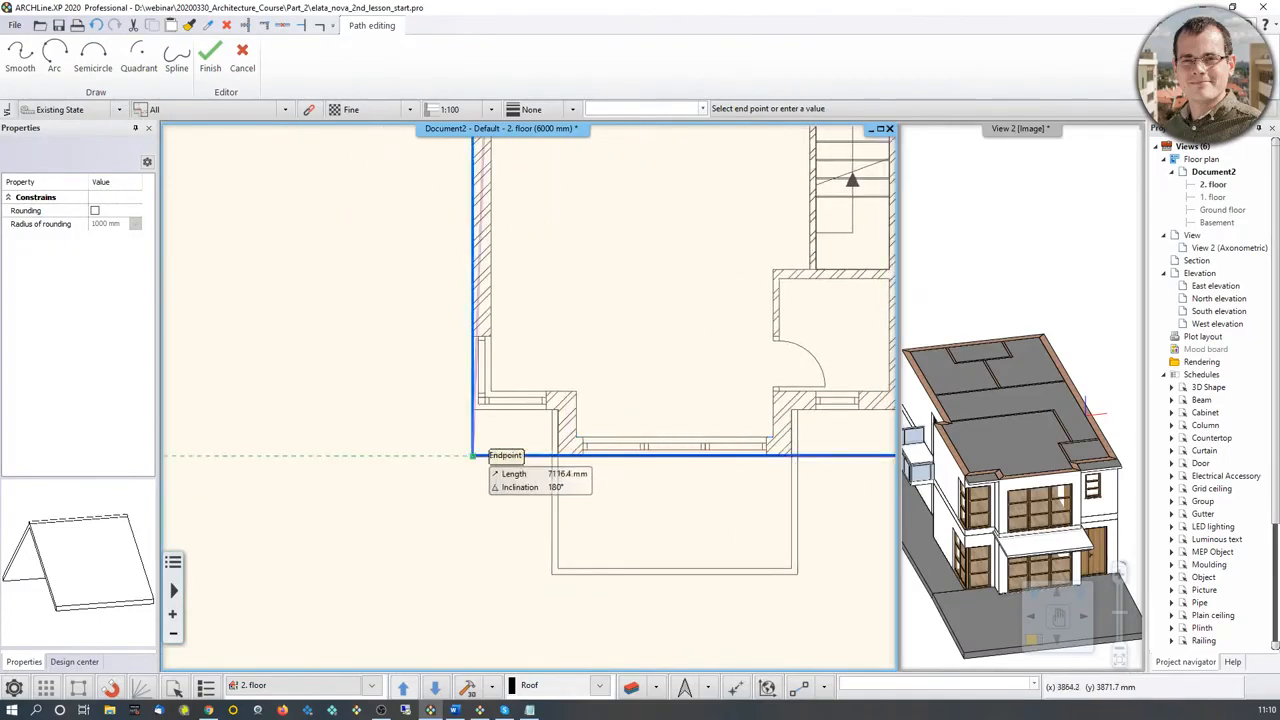
{"action": "left_click", "coordinate": [473, 456]}
{"action": "middle_click_drag", "start_coordinate": [475, 188], "coordinate": [440, 642]}
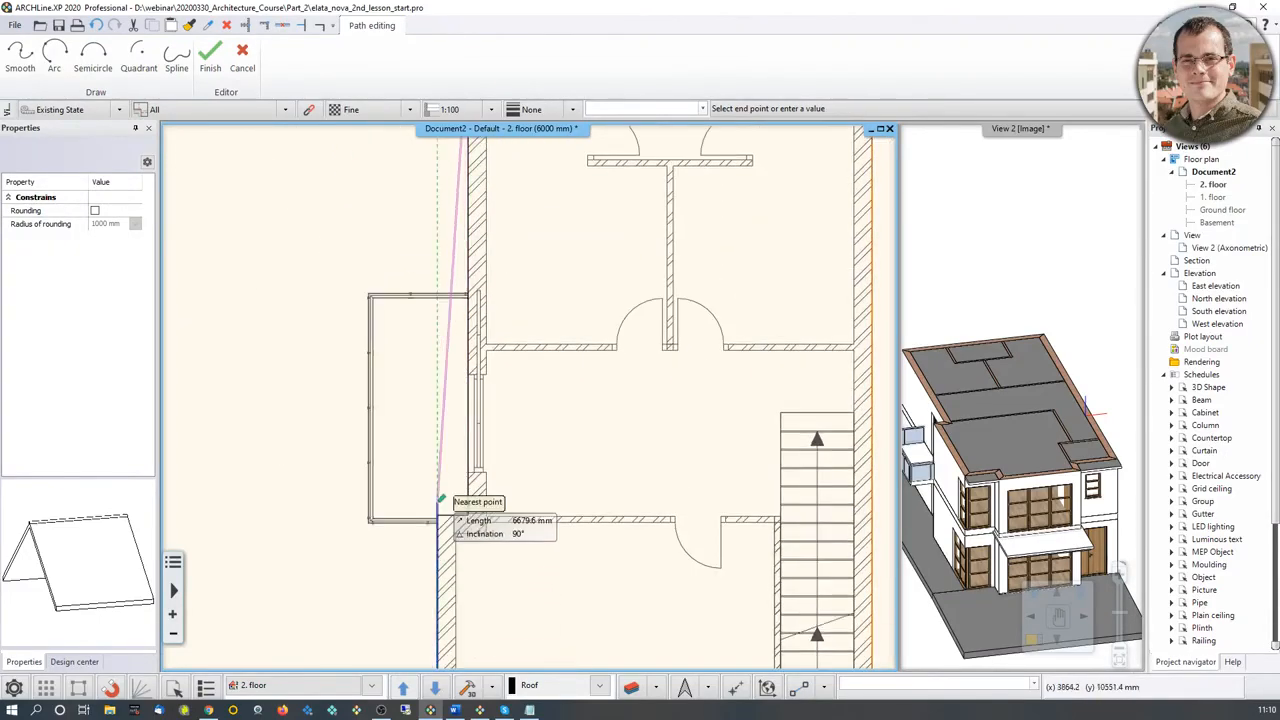
{"action": "left_click", "coordinate": [436, 516]}
{"action": "left_click", "coordinate": [466, 515]}
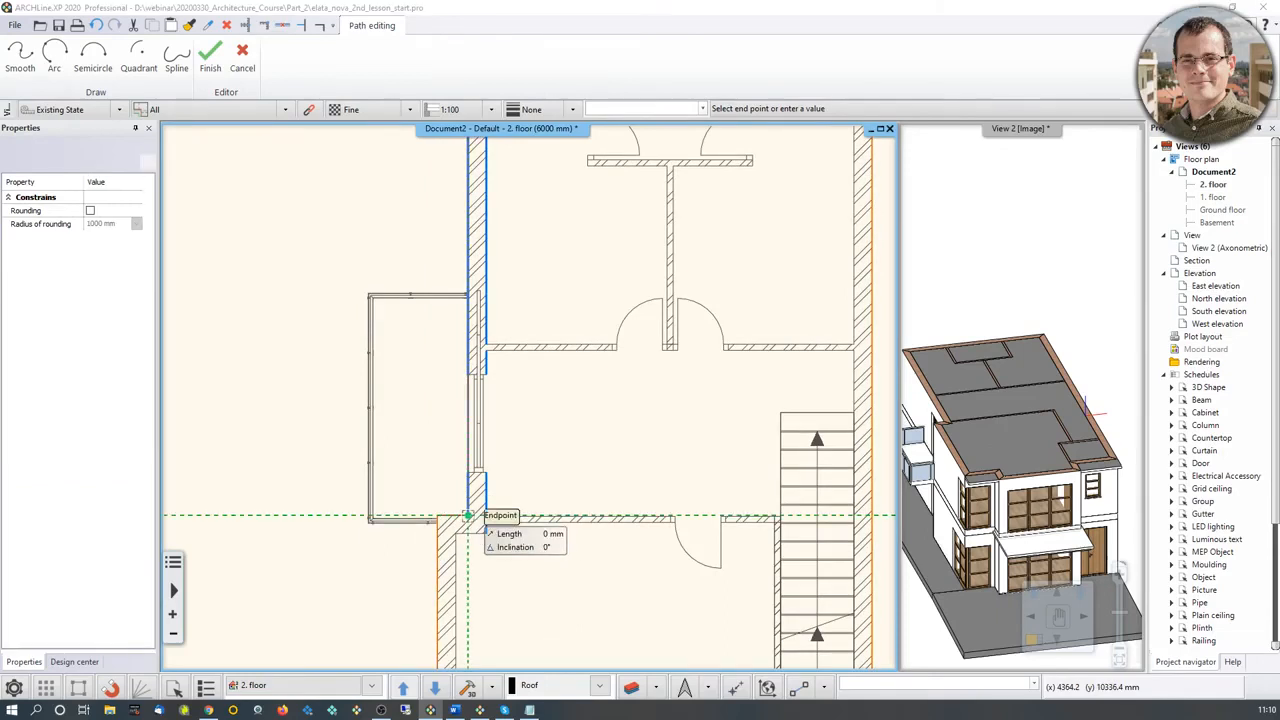
{"action": "key", "text": "Return"}
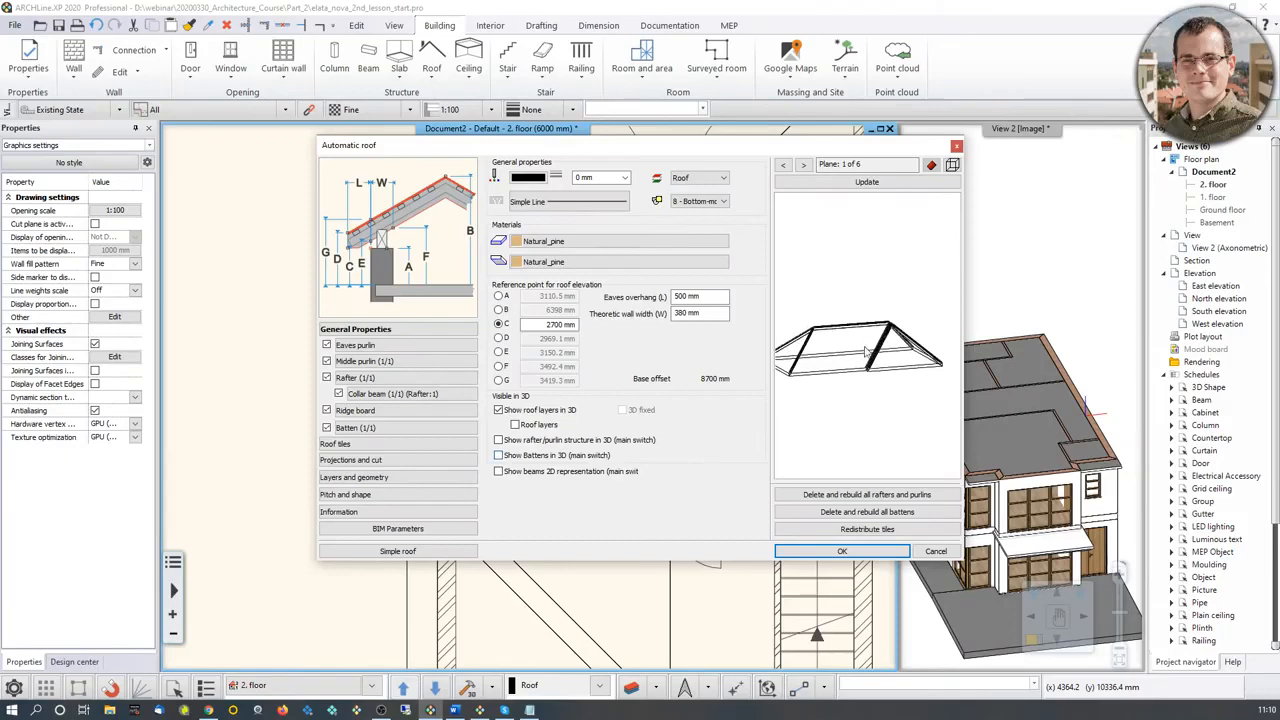
Step: Show the sketched roof's preview in shaded display and examine its slopes and hips from above
{"action": "left_click_drag", "start_coordinate": [866, 350], "coordinate": [748, 364]}
{"action": "left_click_drag", "start_coordinate": [880, 360], "coordinate": [825, 394]}
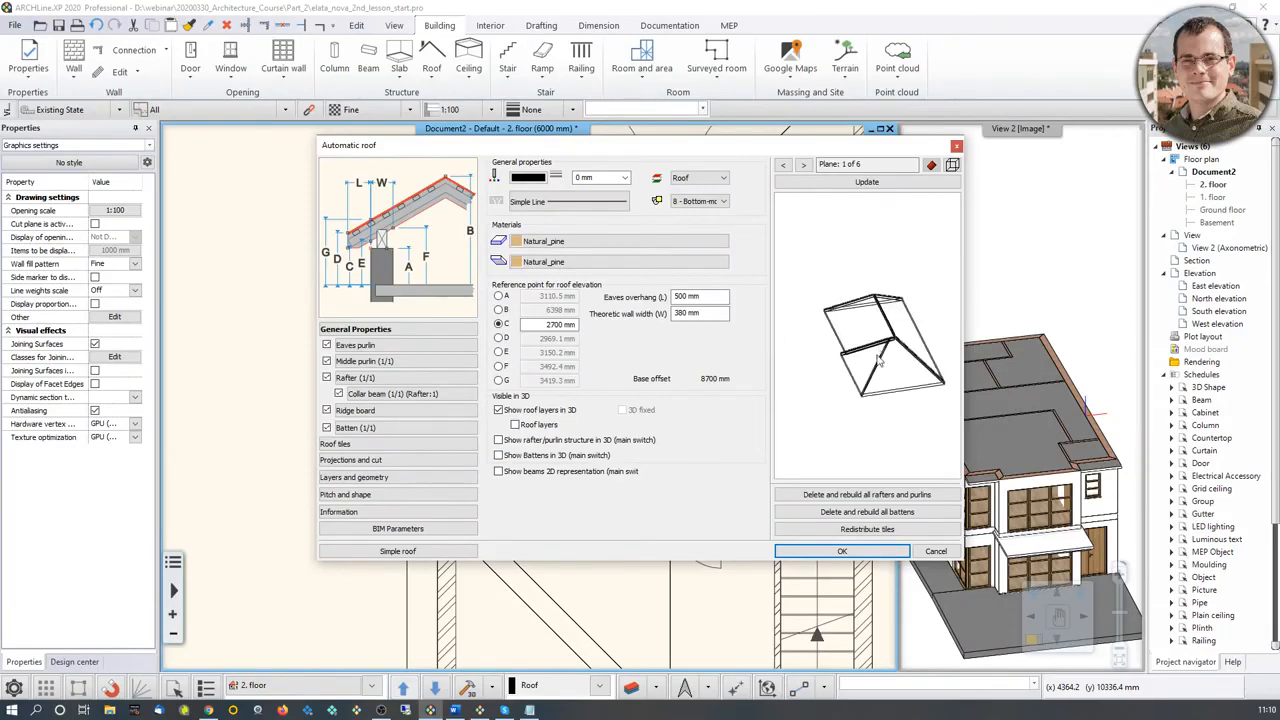
{"action": "left_click", "coordinate": [952, 165]}
{"action": "left_click", "coordinate": [1005, 245]}
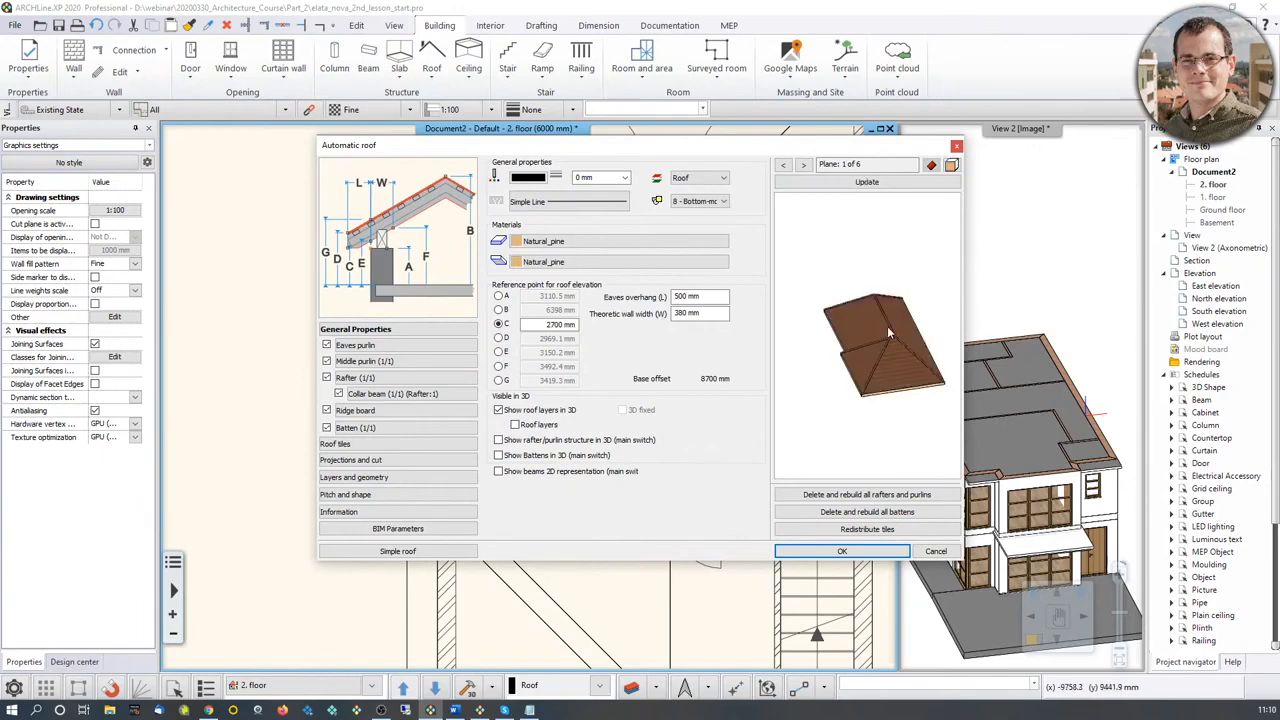
{"action": "scroll", "coordinate": [850, 345], "scroll_direction": "up", "scroll_amount": 2}
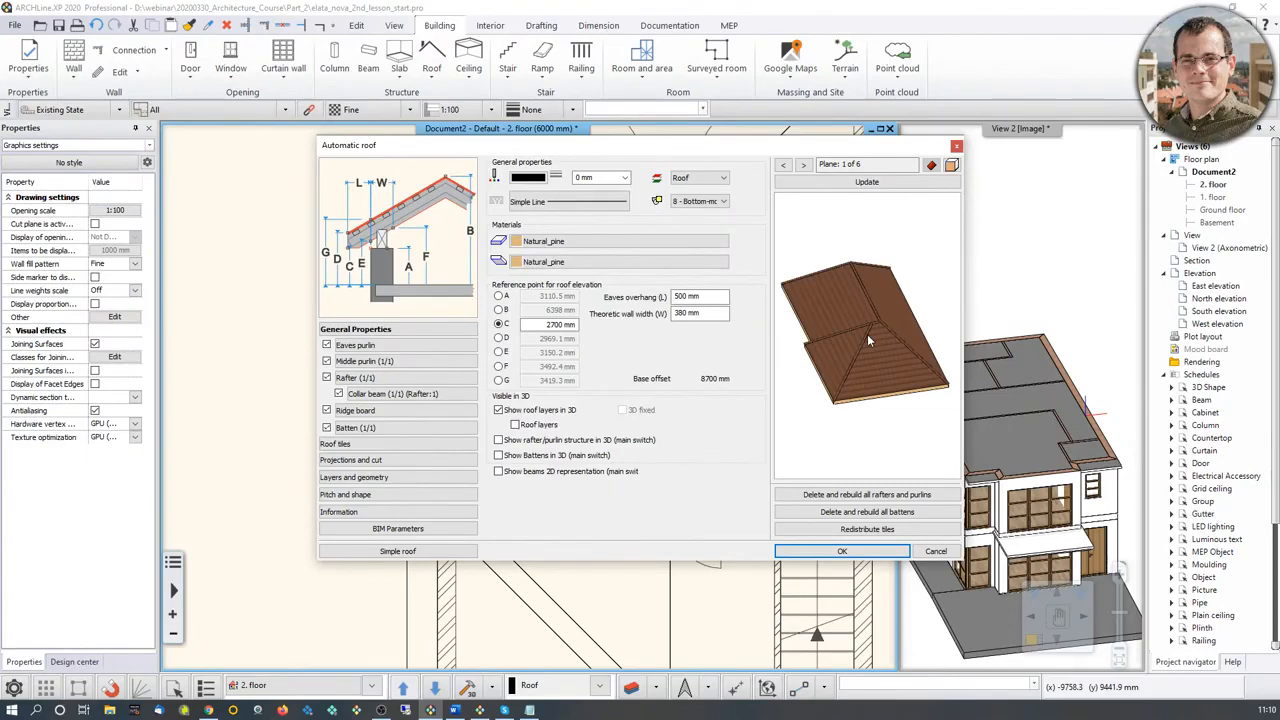
{"action": "mouse_move", "coordinate": [867, 334]}
{"action": "left_mouse_down"}
{"action": "mouse_move", "coordinate": [879, 223]}
{"action": "mouse_move", "coordinate": [871, 319]}
{"action": "left_mouse_up"}
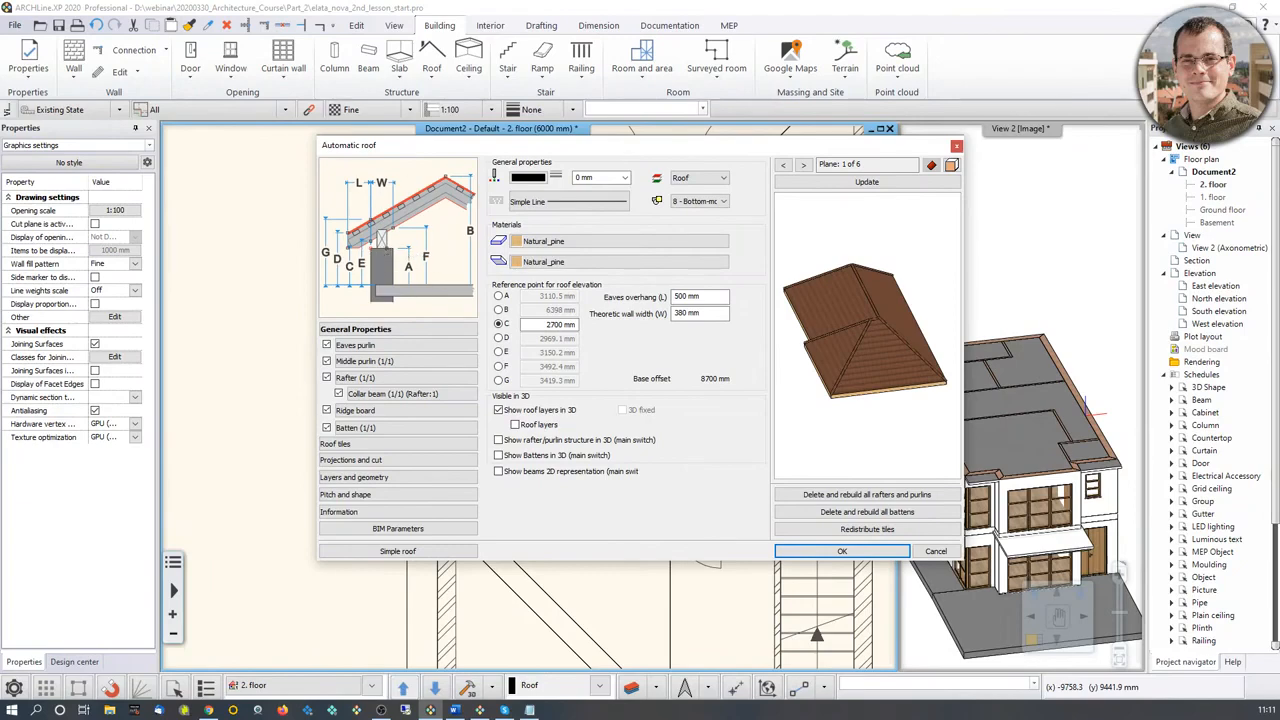
Step: Set the roof elevation at reference point C to -300 mm and update the preview
{"action": "scroll", "coordinate": [368, 255], "scroll_direction": "up", "scroll_amount": 4}
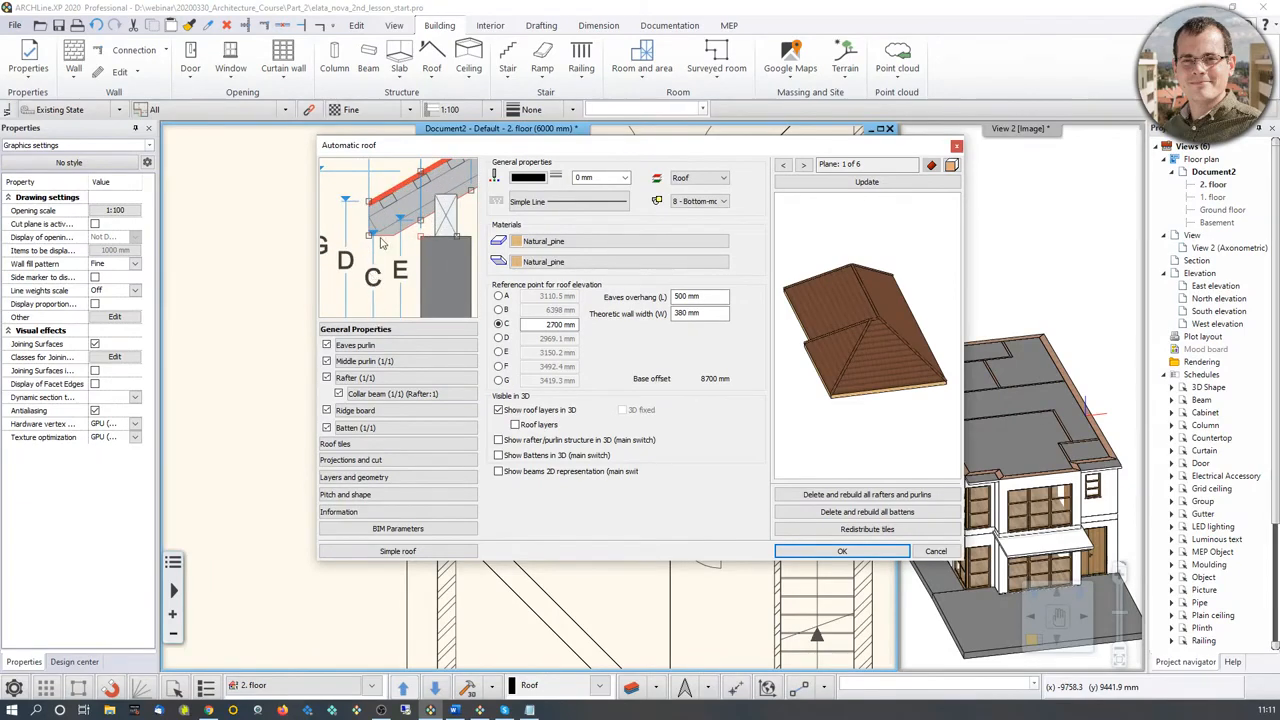
{"action": "scroll", "coordinate": [418, 235], "scroll_direction": "down", "scroll_amount": 2}
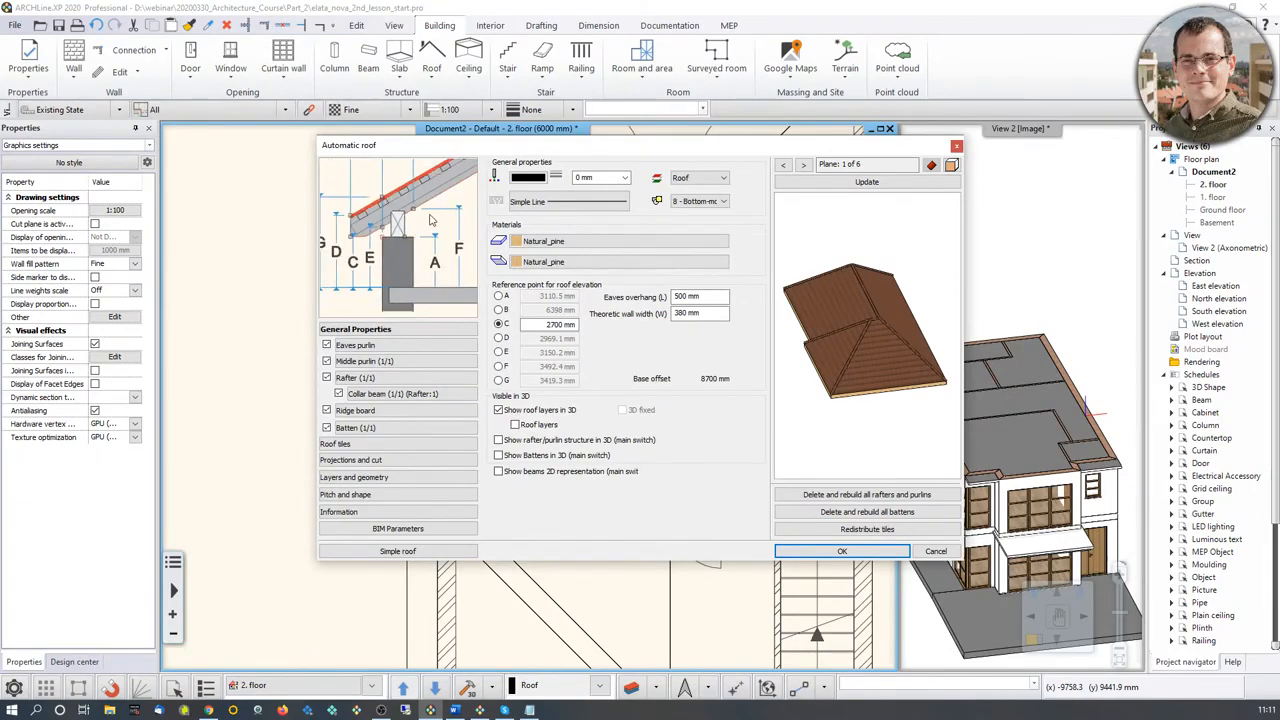
{"action": "double_click", "coordinate": [543, 326]}
{"action": "key", "text": "BackSpace"}
{"action": "type", "text": "-300"}
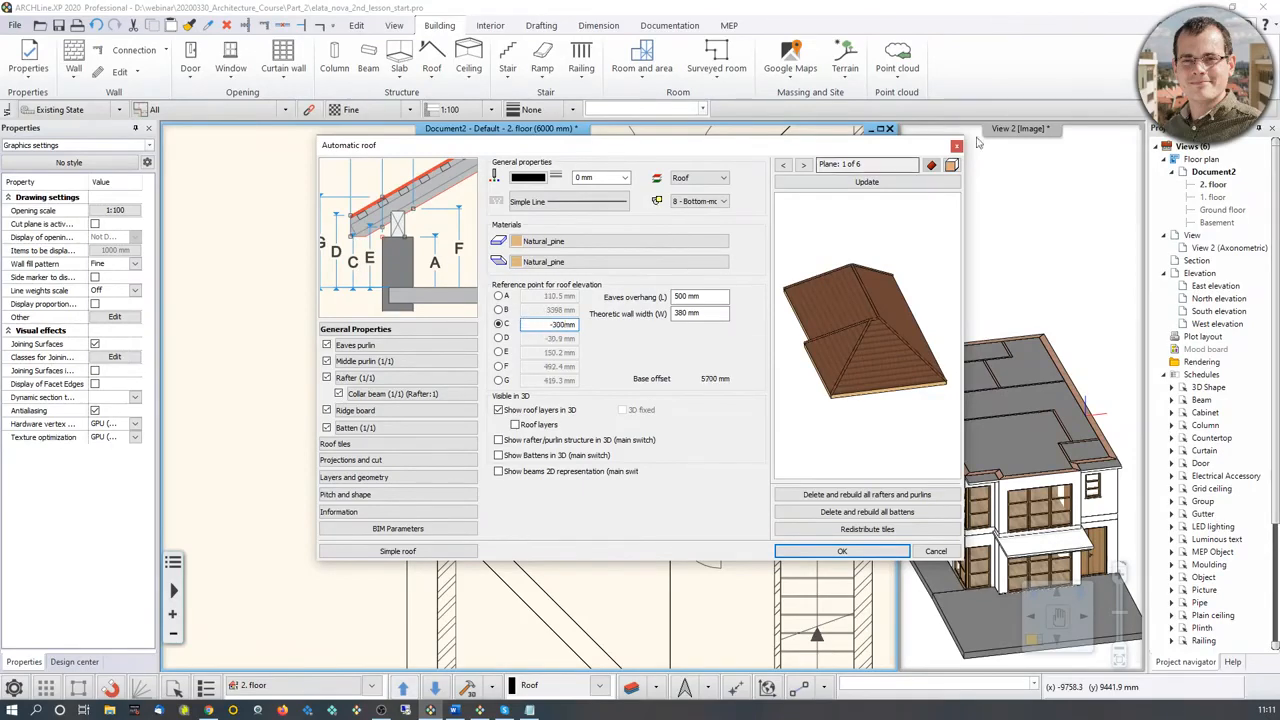
{"action": "left_click", "coordinate": [866, 182]}
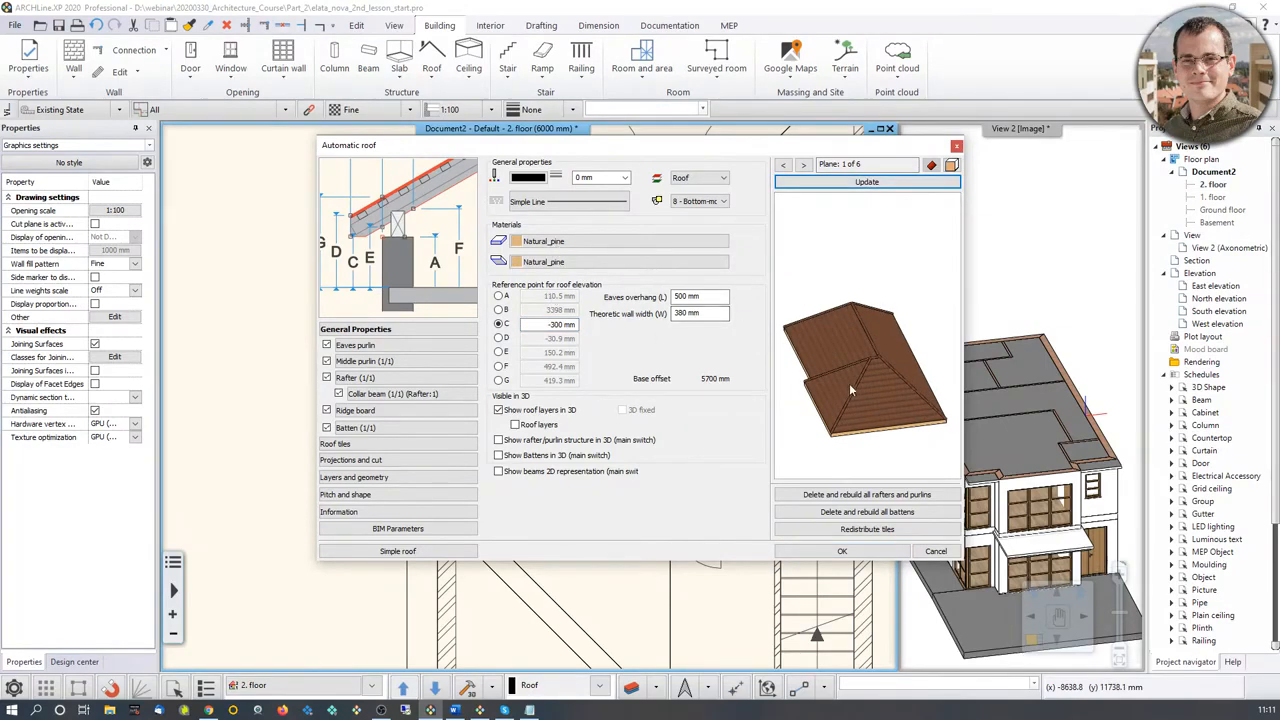
{"action": "mouse_move", "coordinate": [850, 385]}
{"action": "left_mouse_down"}
{"action": "mouse_move", "coordinate": [858, 400]}
{"action": "mouse_move", "coordinate": [850, 391]}
{"action": "left_mouse_up"}
{"action": "scroll", "coordinate": [850, 391], "scroll_direction": "up", "scroll_amount": 4}
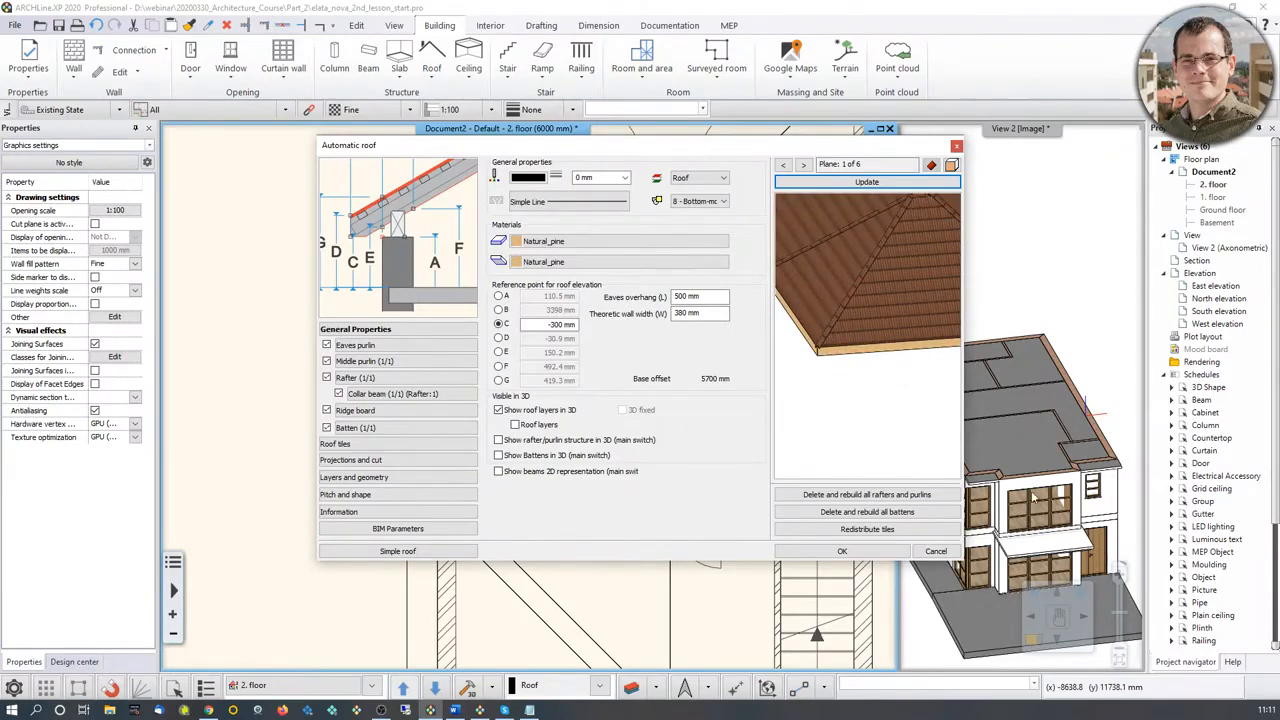
{"action": "mouse_move", "coordinate": [889, 350]}
{"action": "left_mouse_down"}
{"action": "mouse_move", "coordinate": [879, 271]}
{"action": "mouse_move", "coordinate": [867, 355]}
{"action": "left_mouse_up"}
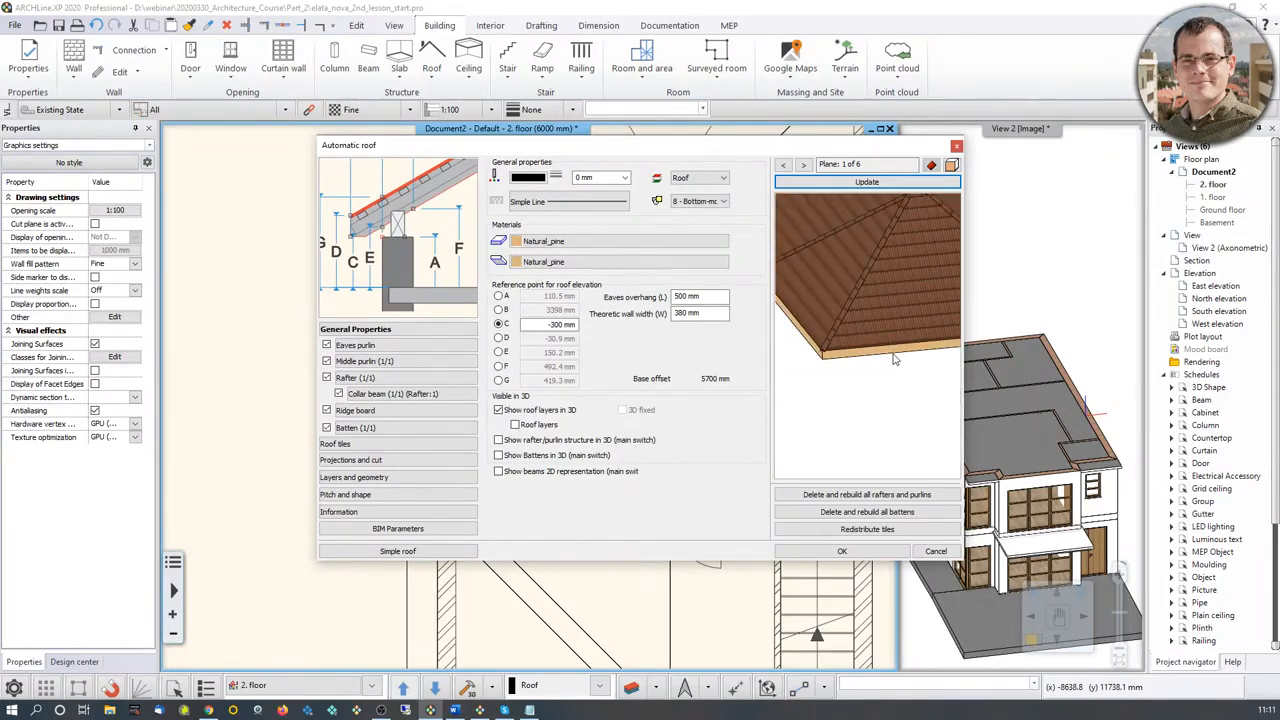
Step: Set the roof's side and bottom materials to Bright_white and check the eaves edge in the updated preview
{"action": "left_click", "coordinate": [573, 245]}
{"action": "scroll", "coordinate": [797, 431], "scroll_direction": "down", "scroll_amount": 2}
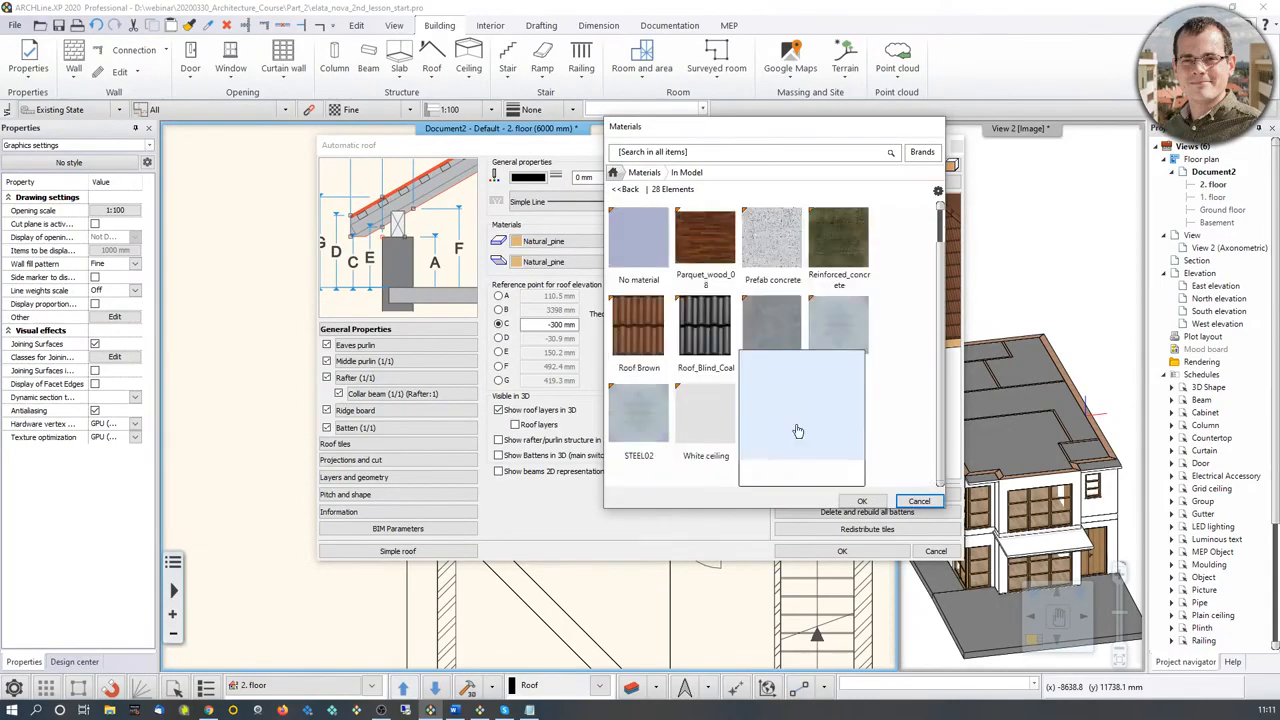
{"action": "scroll", "coordinate": [805, 320], "scroll_direction": "up", "scroll_amount": 2}
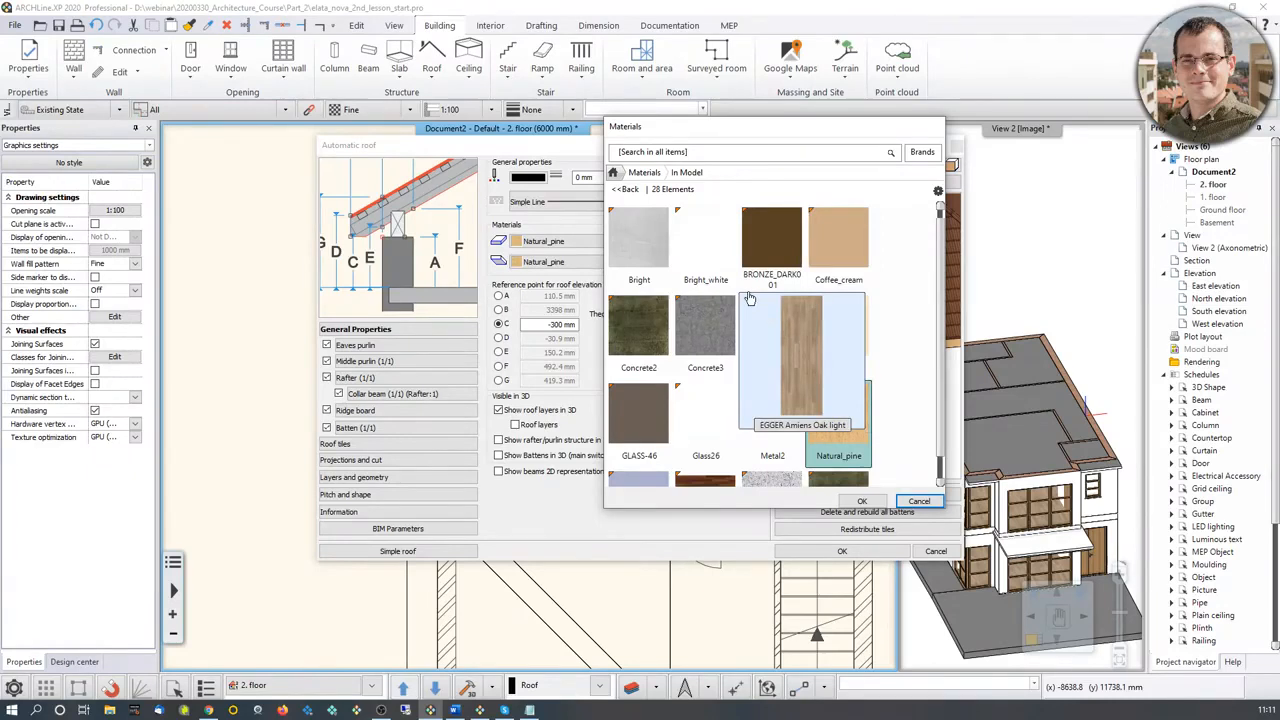
{"action": "double_click", "coordinate": [719, 260]}
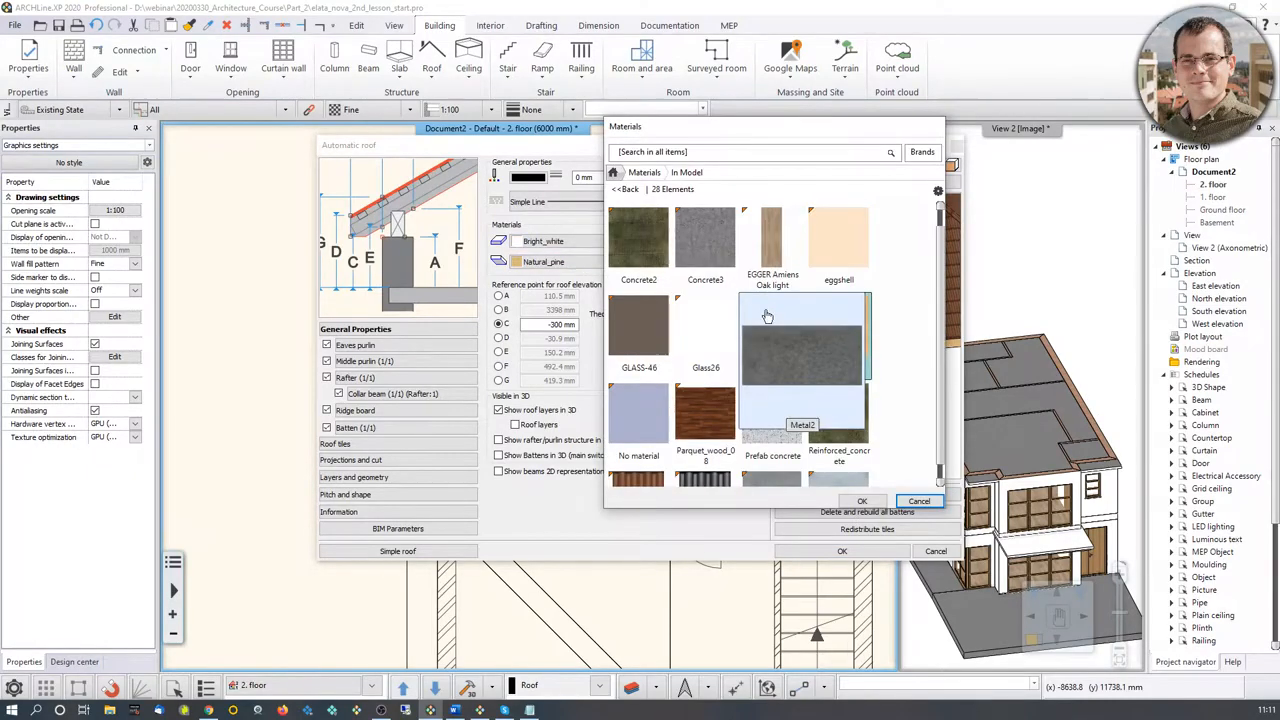
{"action": "scroll", "coordinate": [790, 368], "scroll_direction": "down", "scroll_amount": 2}
{"action": "scroll", "coordinate": [775, 436], "scroll_direction": "up", "scroll_amount": 4}
{"action": "left_click", "coordinate": [714, 349]}
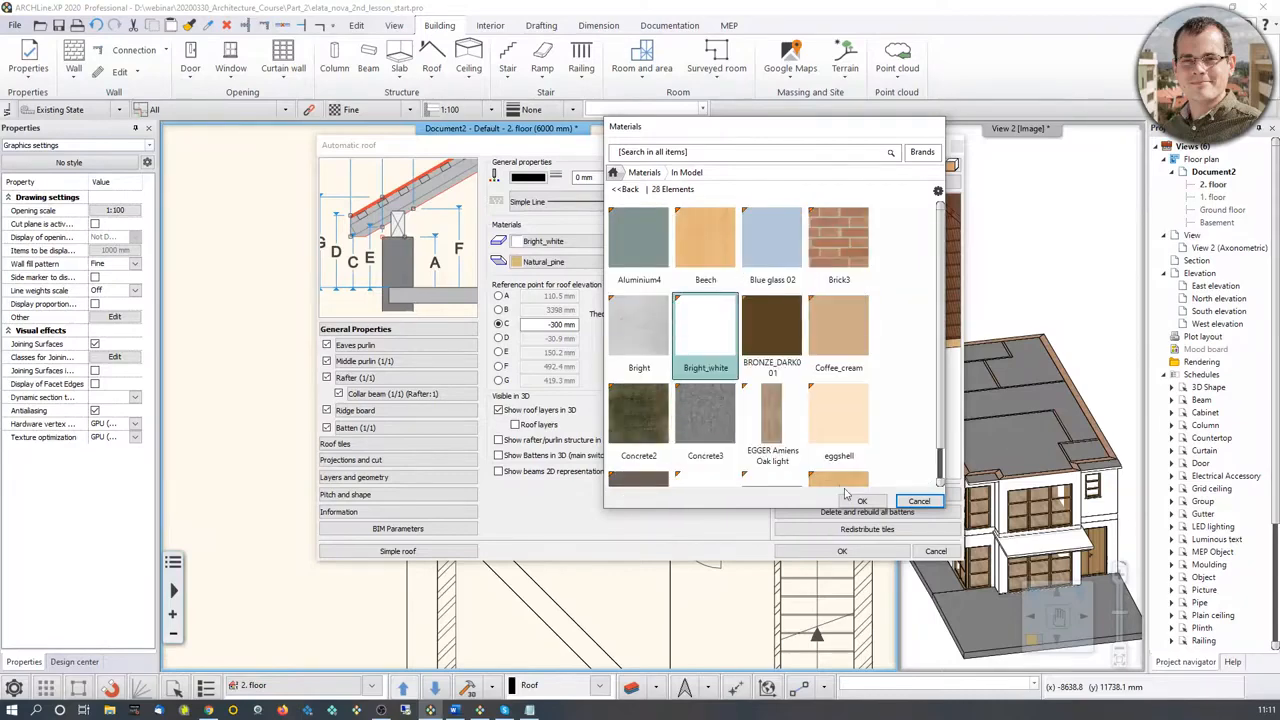
{"action": "left_click", "coordinate": [862, 501]}
{"action": "middle_click_drag", "start_coordinate": [862, 280], "coordinate": [826, 353]}
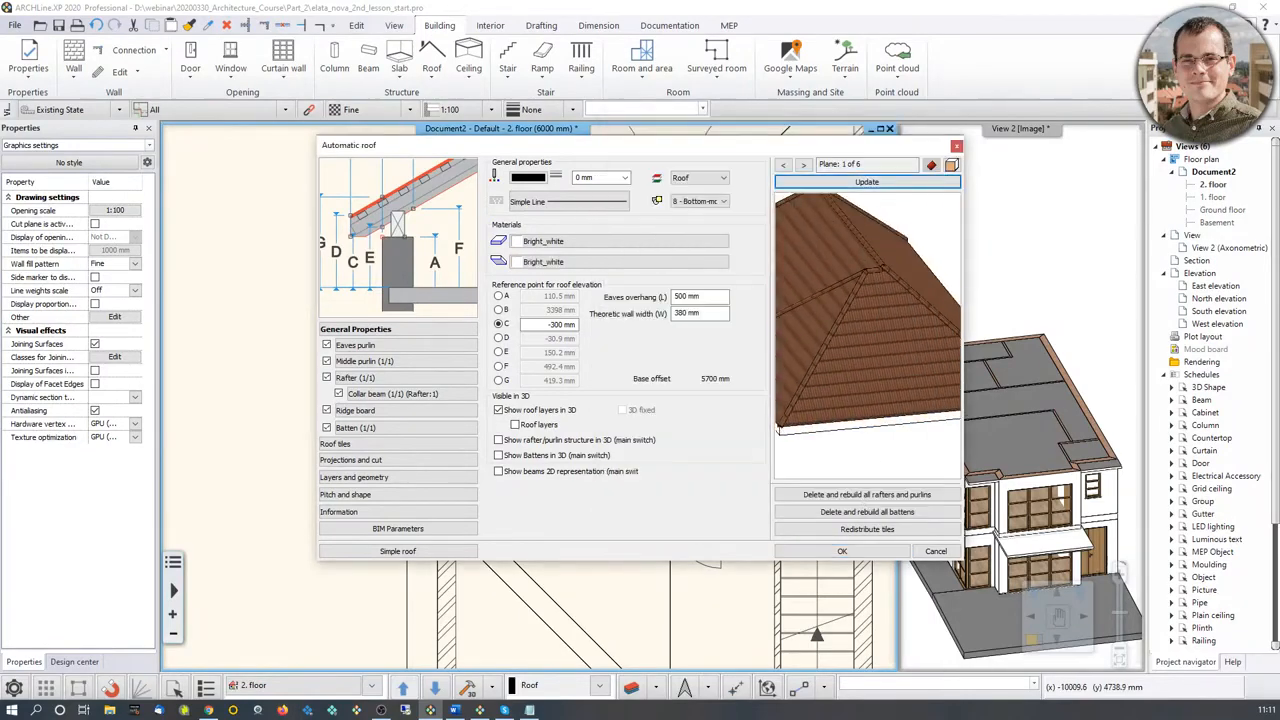
{"action": "scroll", "coordinate": [826, 353], "scroll_direction": "down", "scroll_amount": 2}
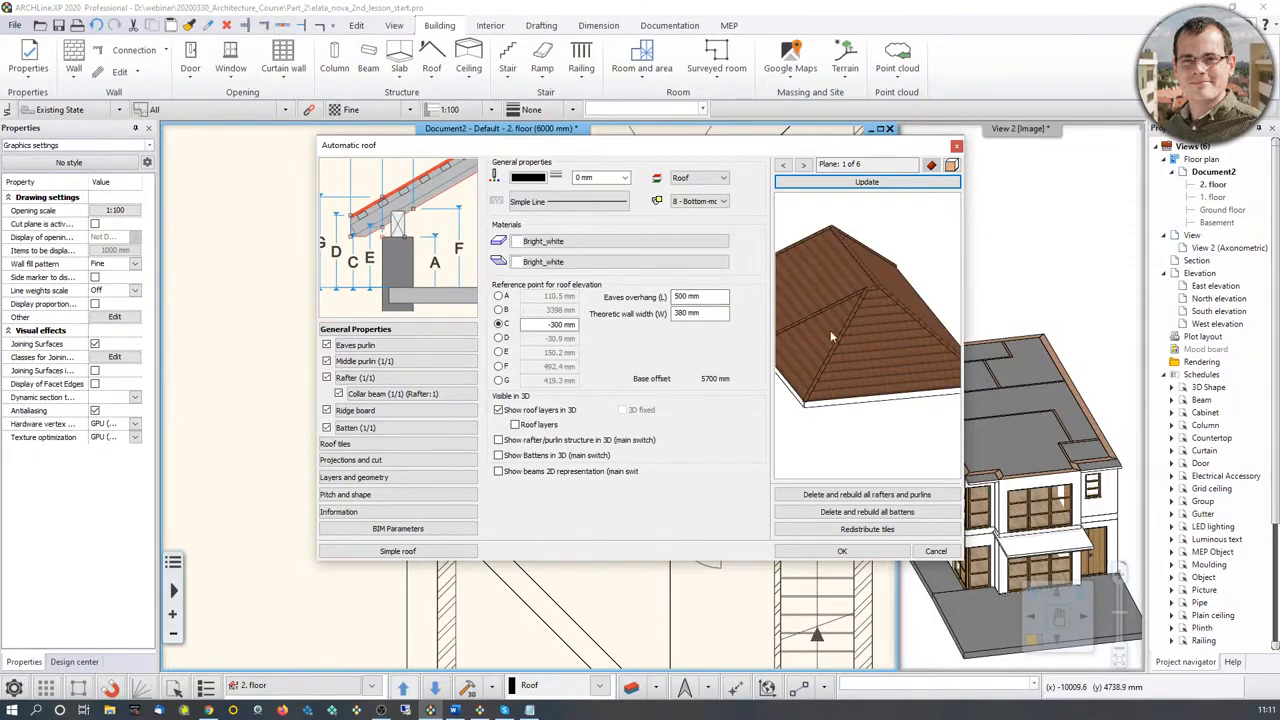
{"action": "scroll", "coordinate": [866, 330], "scroll_direction": "up", "scroll_amount": 2}
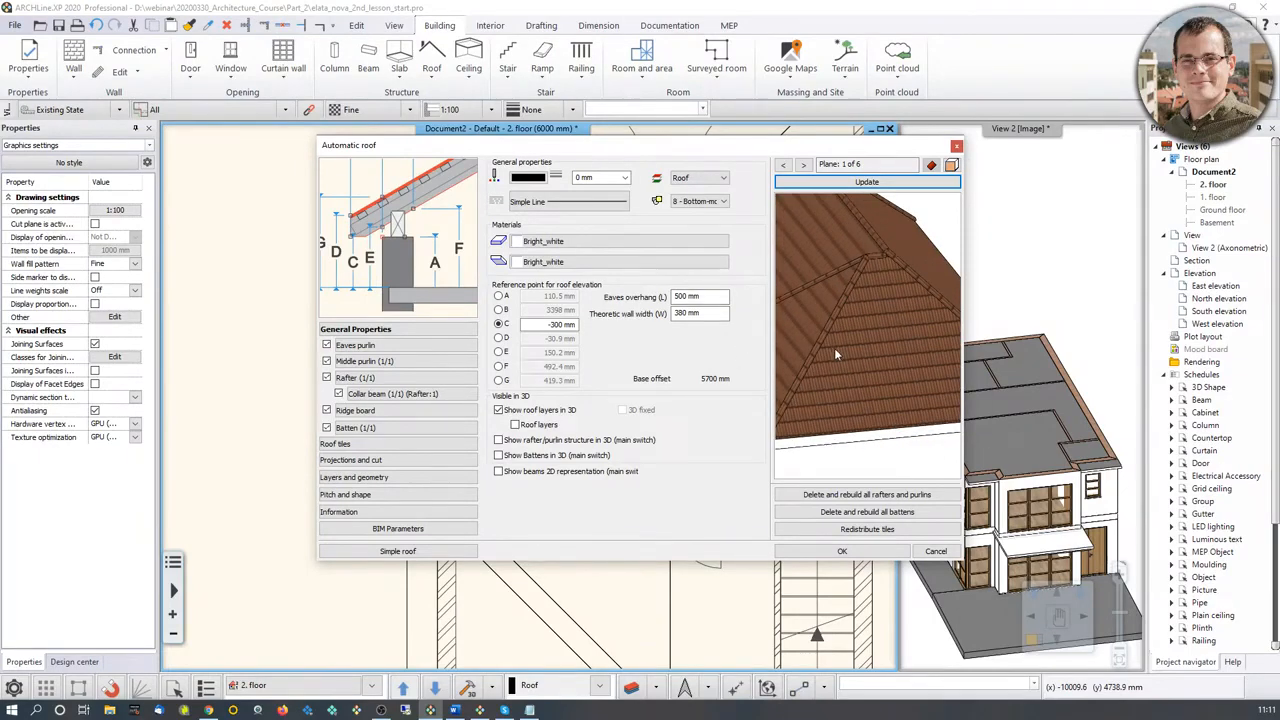
{"action": "scroll", "coordinate": [851, 346], "scroll_direction": "up", "scroll_amount": 3}
{"action": "scroll", "coordinate": [852, 346], "scroll_direction": "down", "scroll_amount": 3}
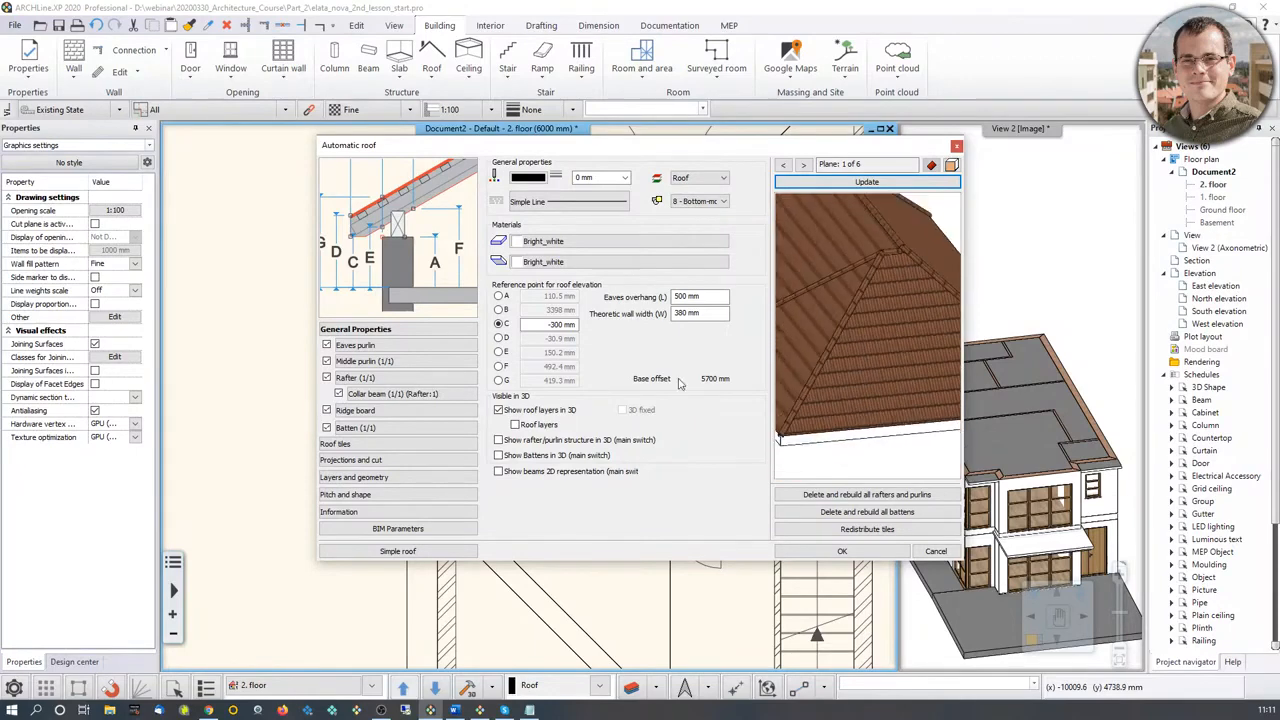
Step: Find the material Roof_Blind_Coal in the library by searching for roof_blind and assign it to the roof tiles
{"action": "left_click", "coordinate": [440, 444]}
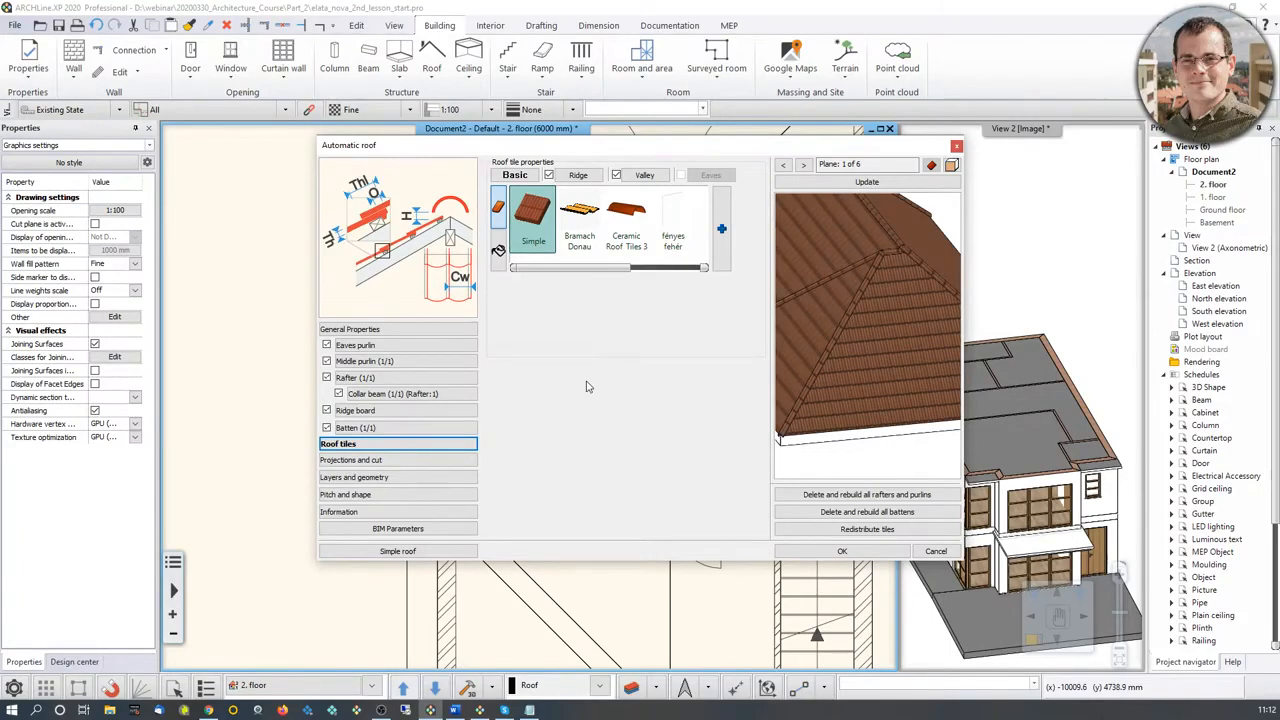
{"action": "left_click", "coordinate": [498, 252]}
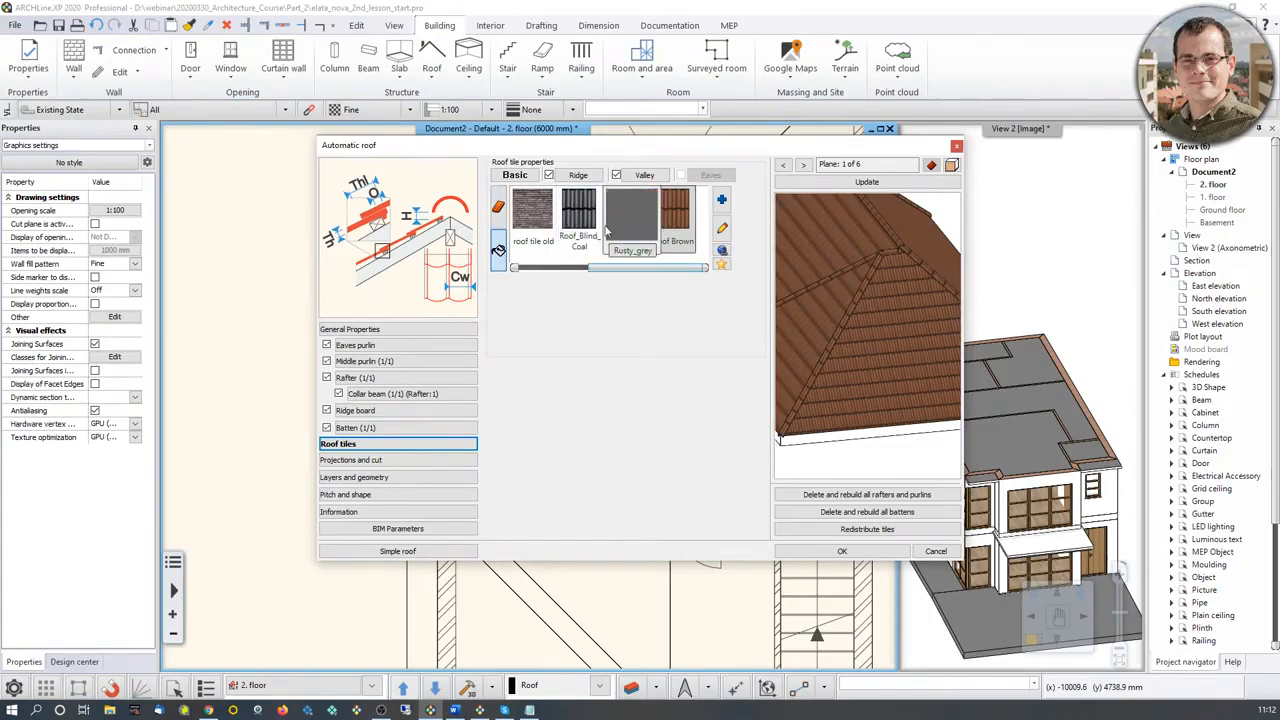
{"action": "left_click", "coordinate": [722, 199]}
{"action": "left_click", "coordinate": [612, 173]}
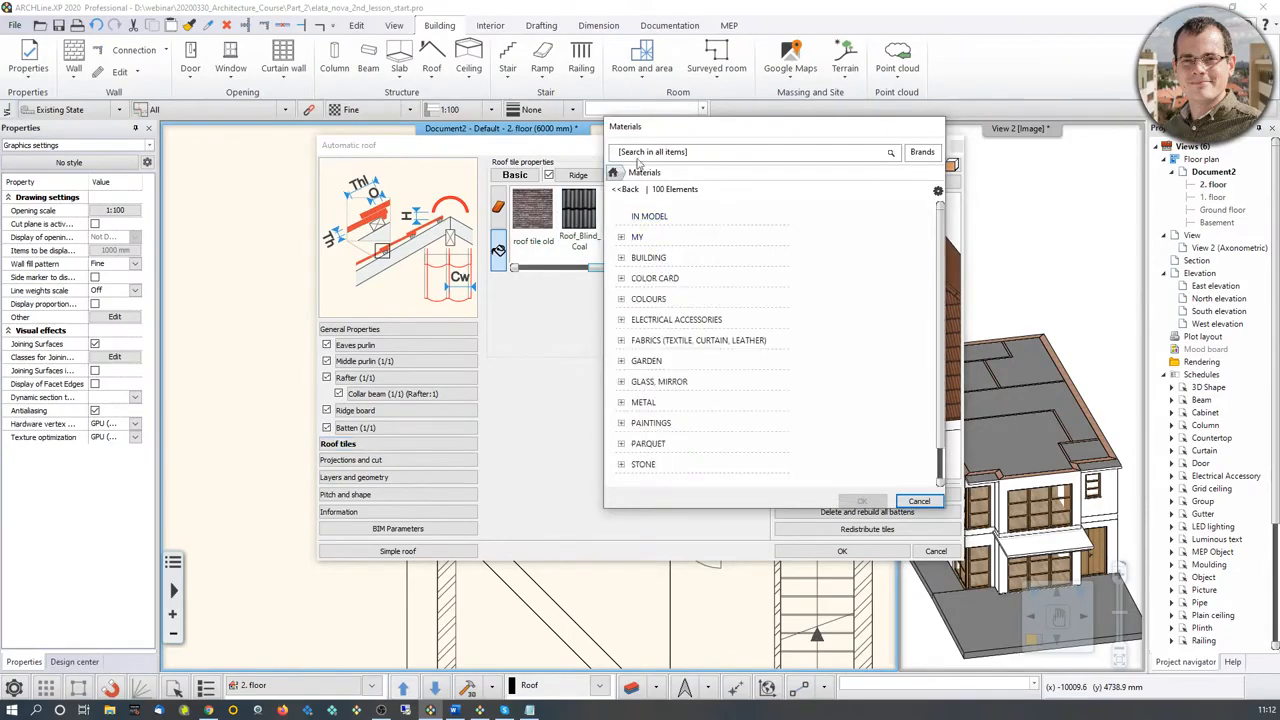
{"action": "left_click", "coordinate": [645, 155]}
{"action": "type", "text": "roof_blind"}
{"action": "key", "text": "Return"}
{"action": "left_click", "coordinate": [730, 250]}
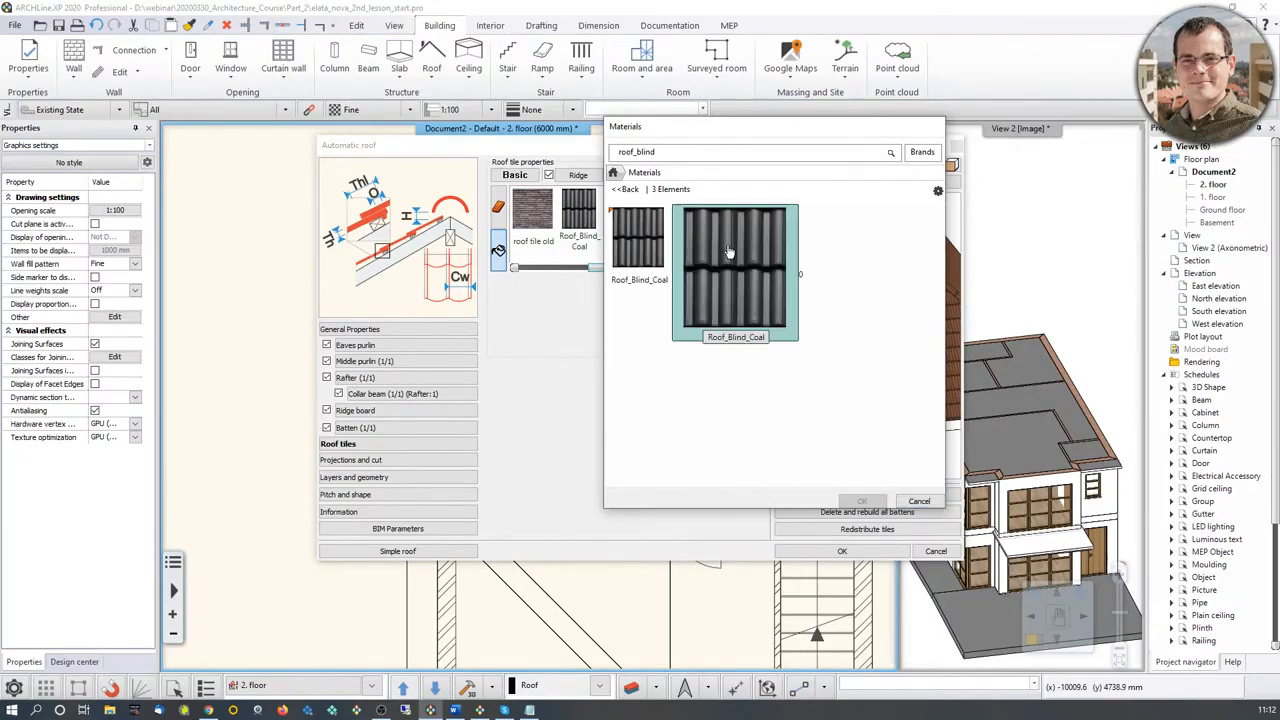
{"action": "left_click", "coordinate": [862, 502]}
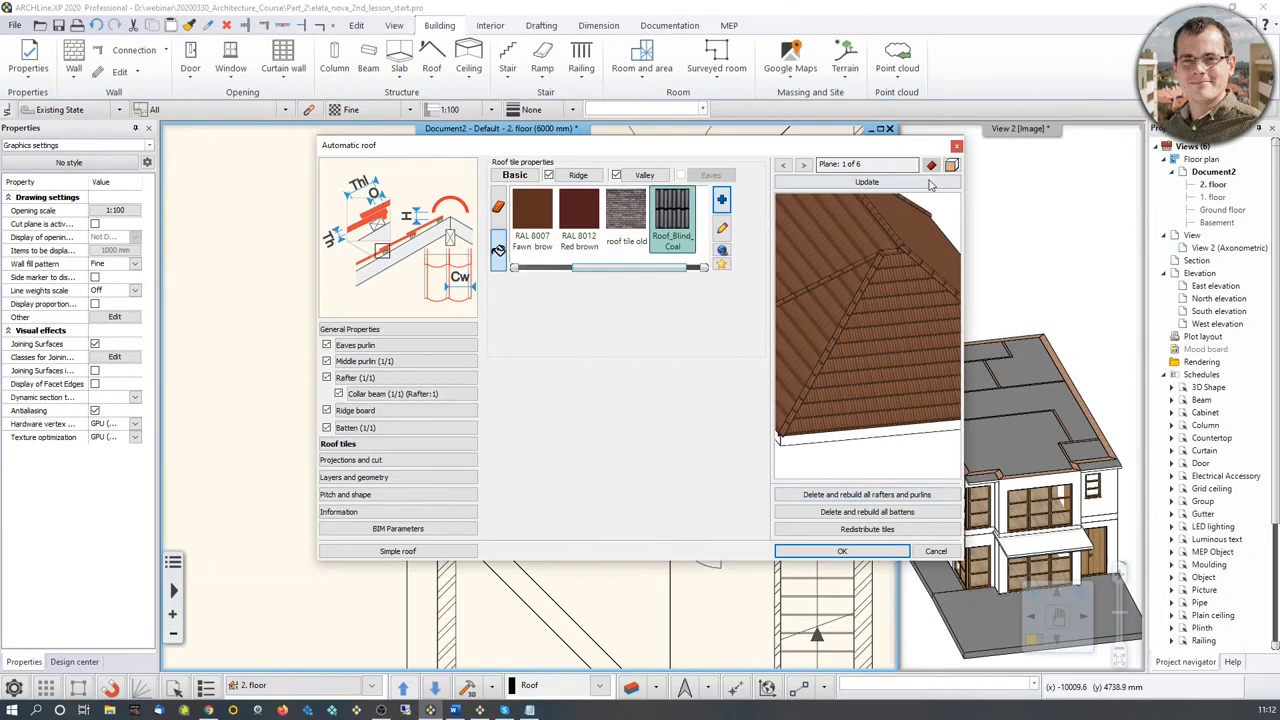
Step: Assign Roof_Blind_Coal to the roof's ridge and valley tiles and update the preview
{"action": "left_click", "coordinate": [866, 181]}
{"action": "left_click", "coordinate": [578, 175]}
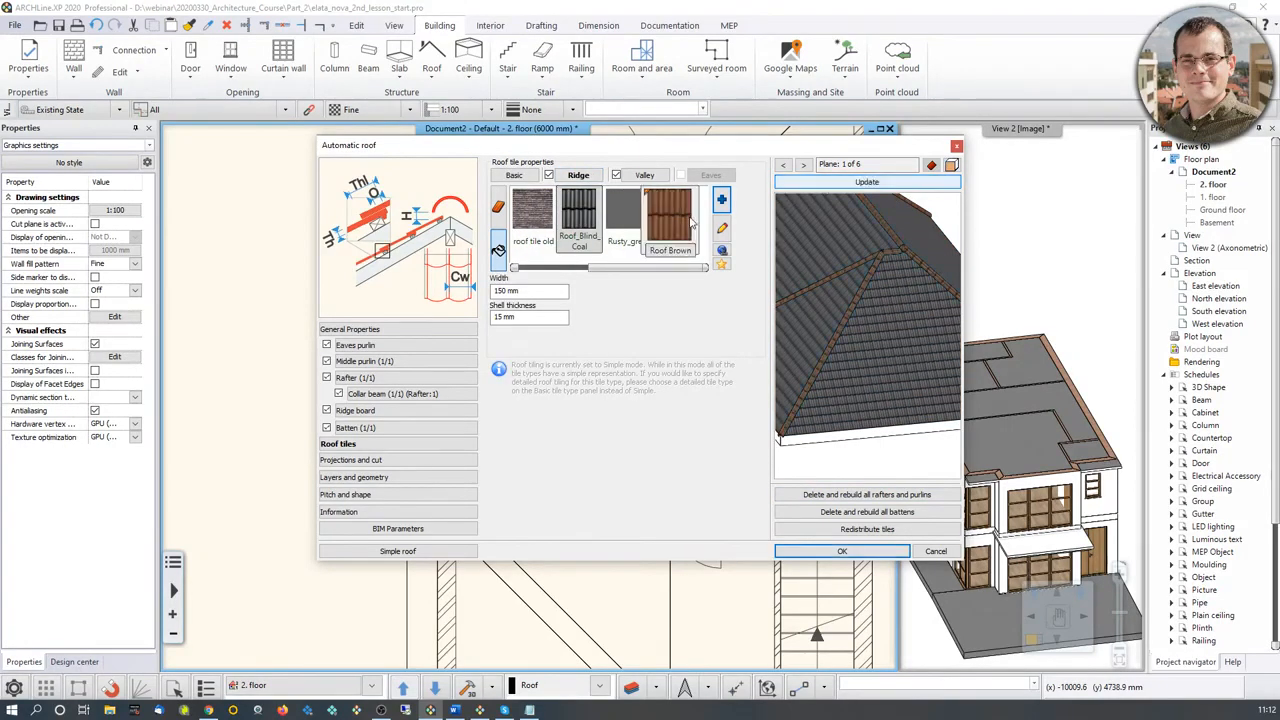
{"action": "left_click", "coordinate": [645, 175]}
{"action": "left_click", "coordinate": [836, 184]}
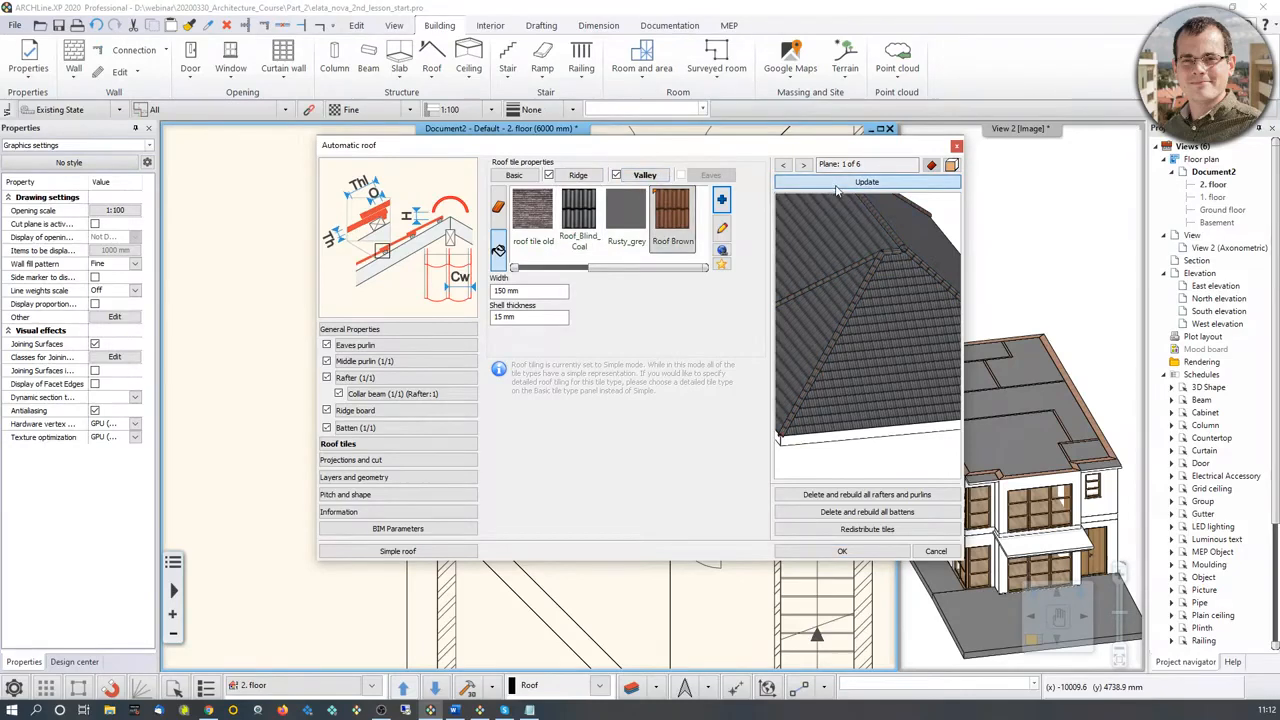
{"action": "scroll", "coordinate": [886, 335], "scroll_direction": "down", "scroll_amount": 3}
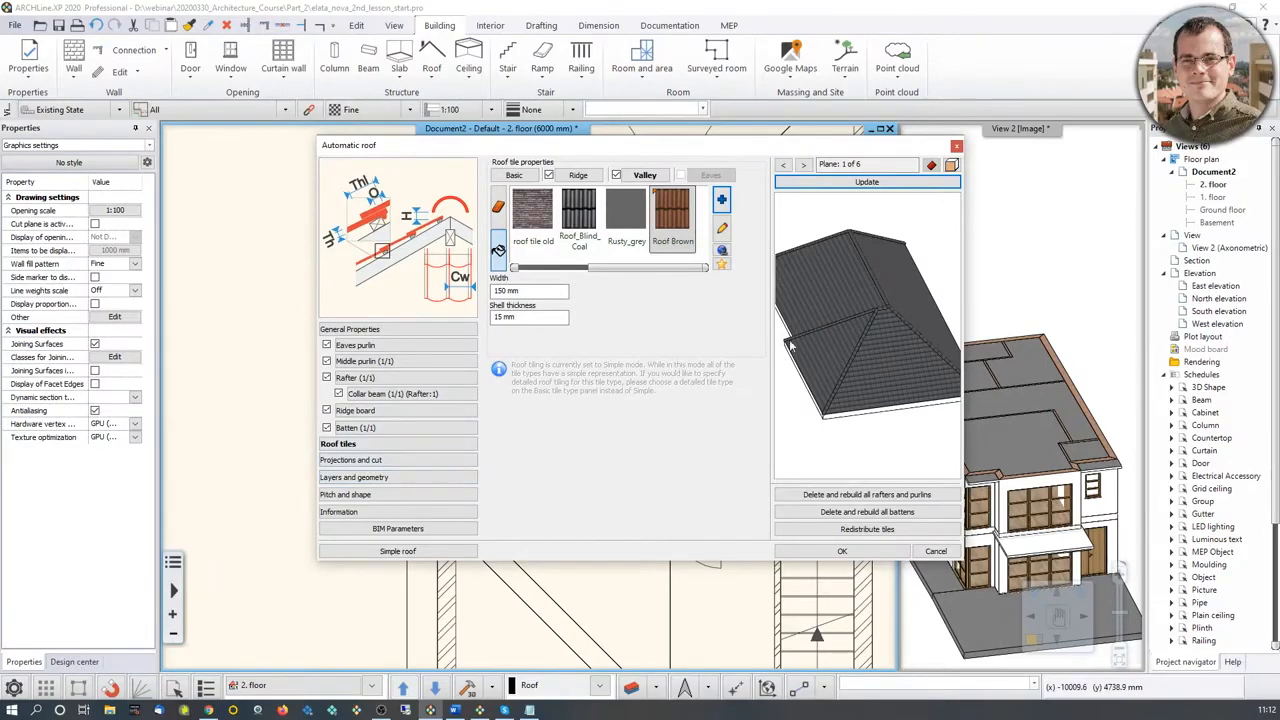
Step: Set the main slope of all roof planes to 25° and update the roof preview
{"action": "left_click", "coordinate": [384, 494]}
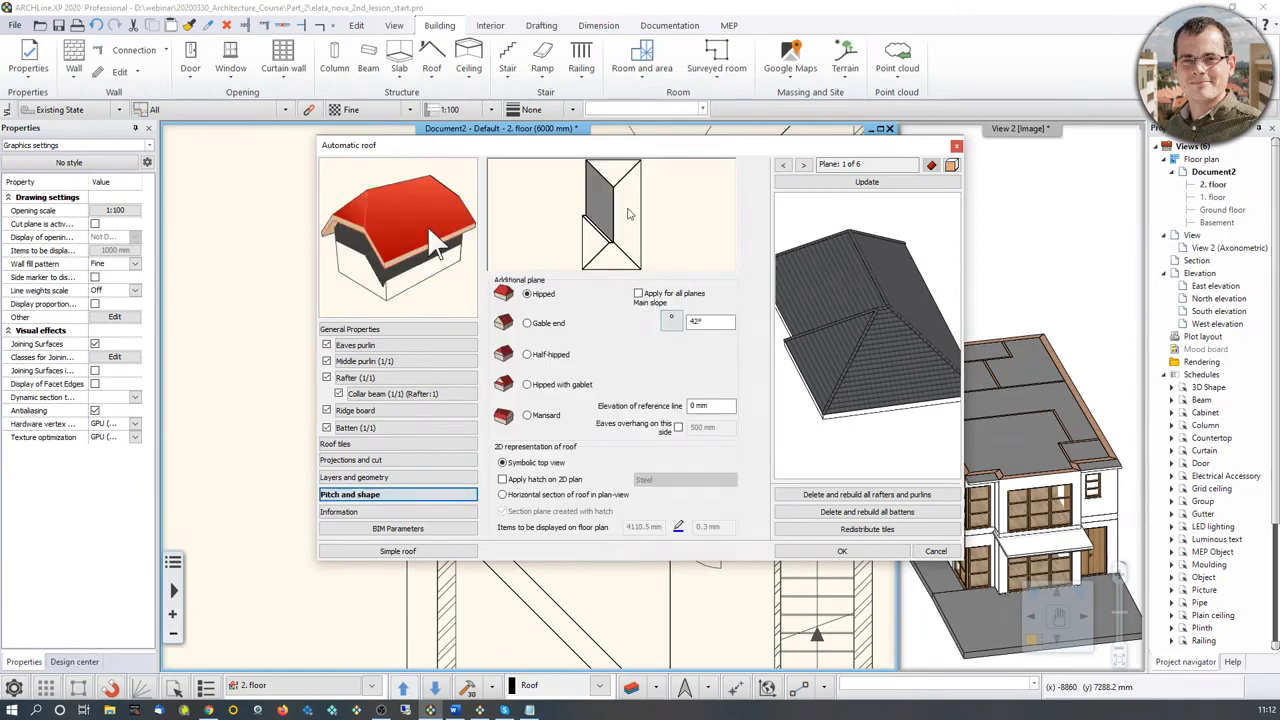
{"action": "left_click", "coordinate": [628, 213]}
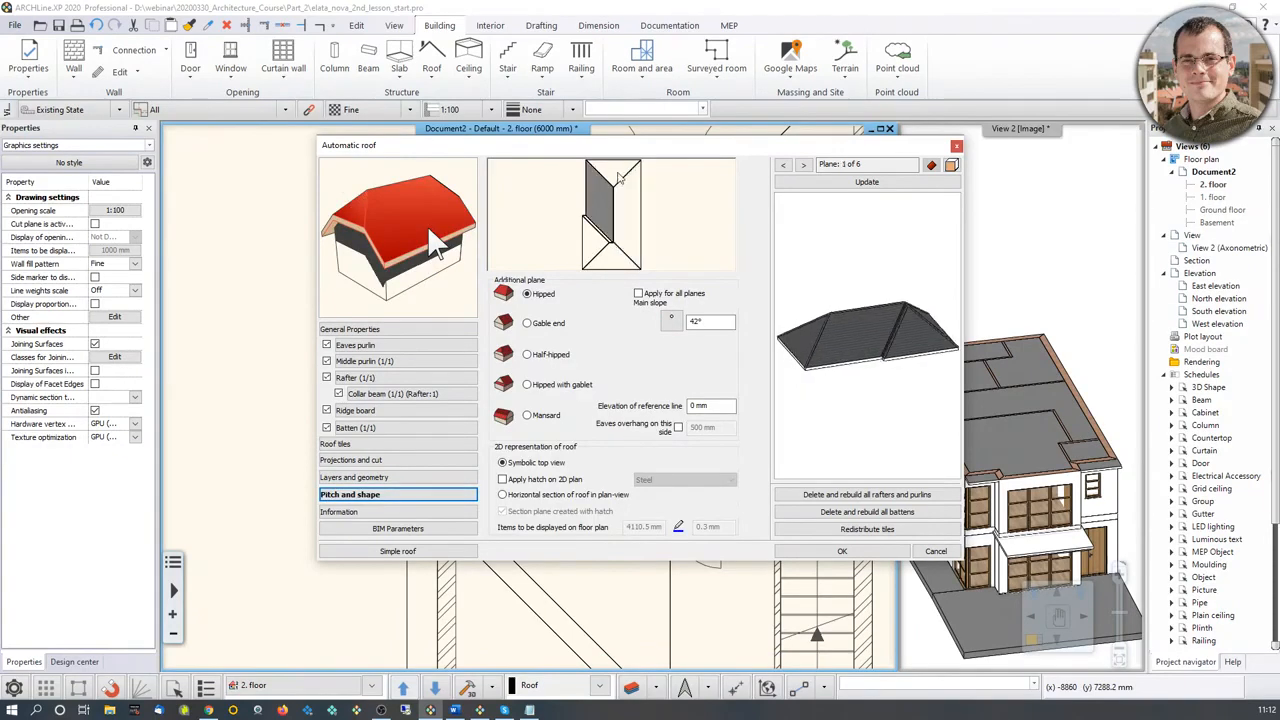
{"action": "left_click", "coordinate": [620, 178]}
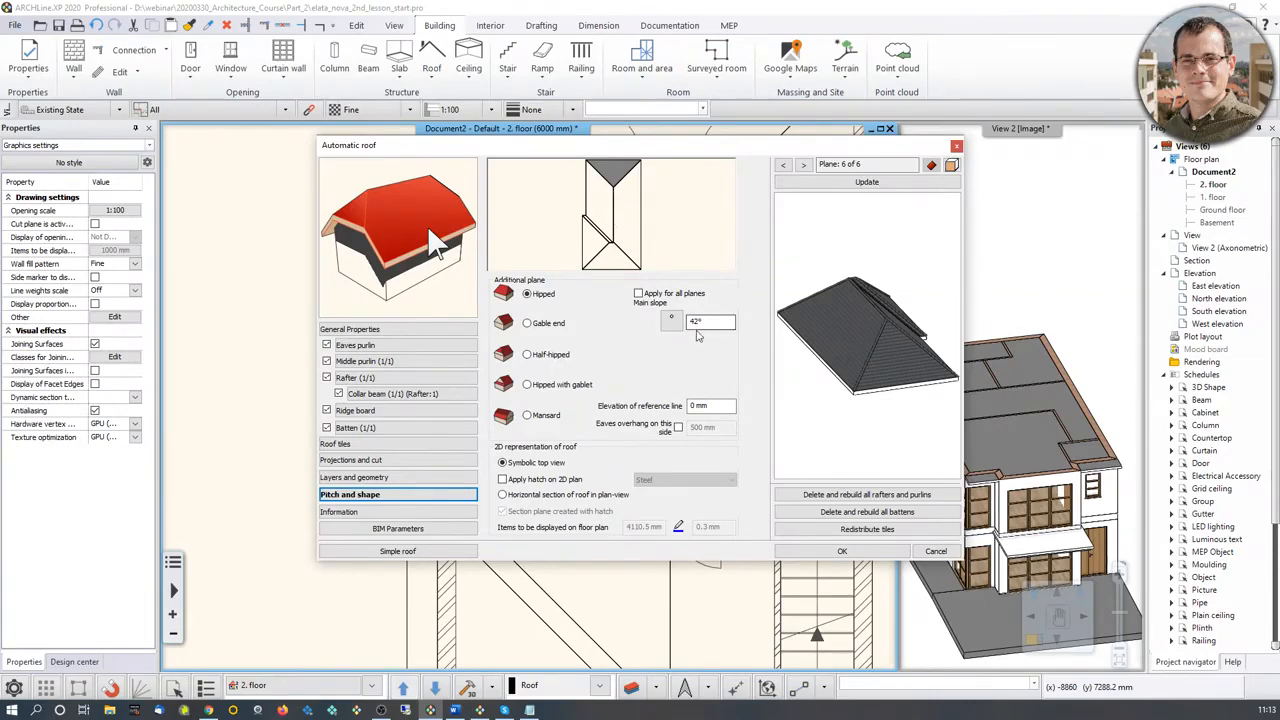
{"action": "double_click", "coordinate": [696, 321]}
{"action": "type", "text": "25"}
{"action": "left_click", "coordinate": [926, 184]}
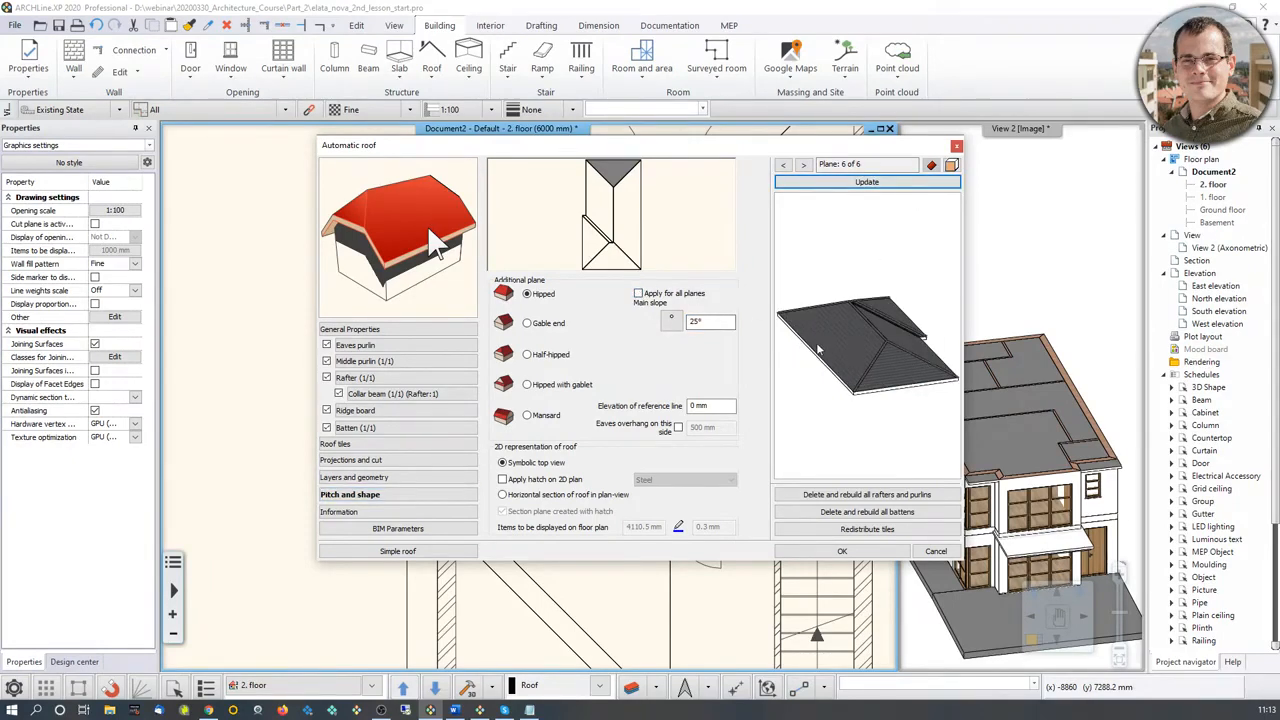
{"action": "left_click_drag", "start_coordinate": [802, 349], "coordinate": [879, 340]}
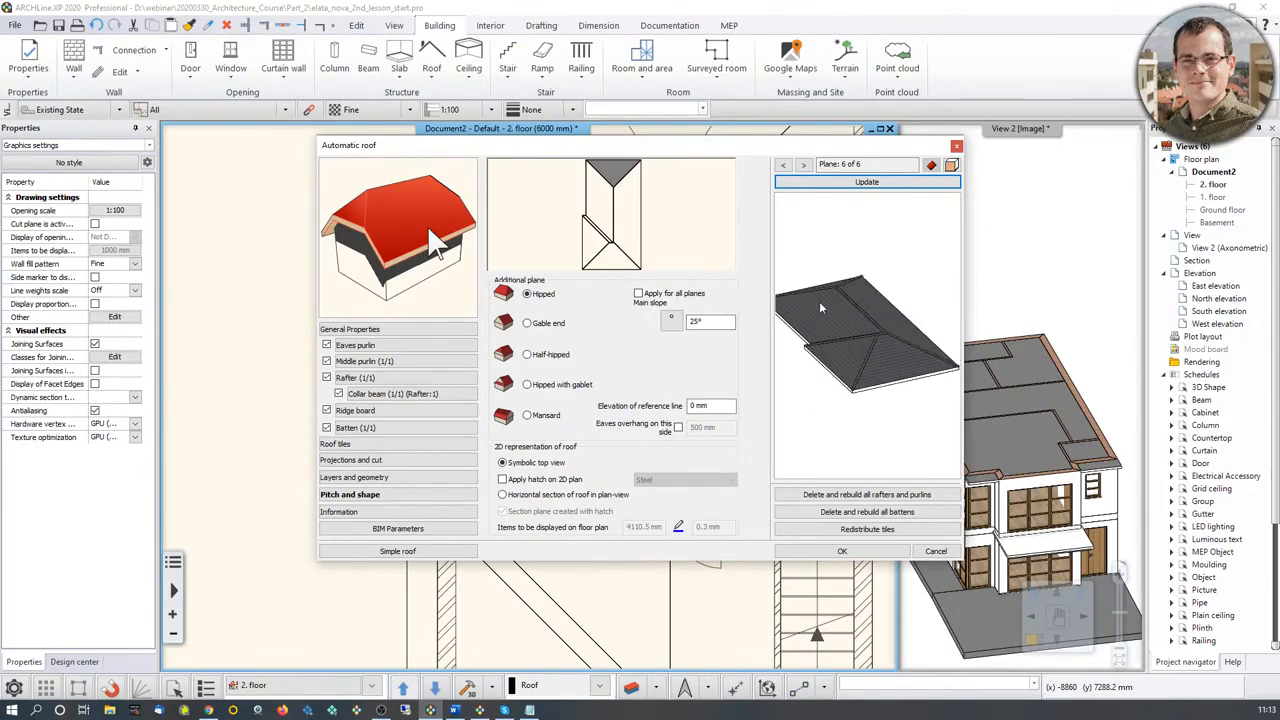
Step: Set the main slope to 35° for the two roof planes on the balcony side and update the preview
{"action": "left_click", "coordinate": [613, 202]}
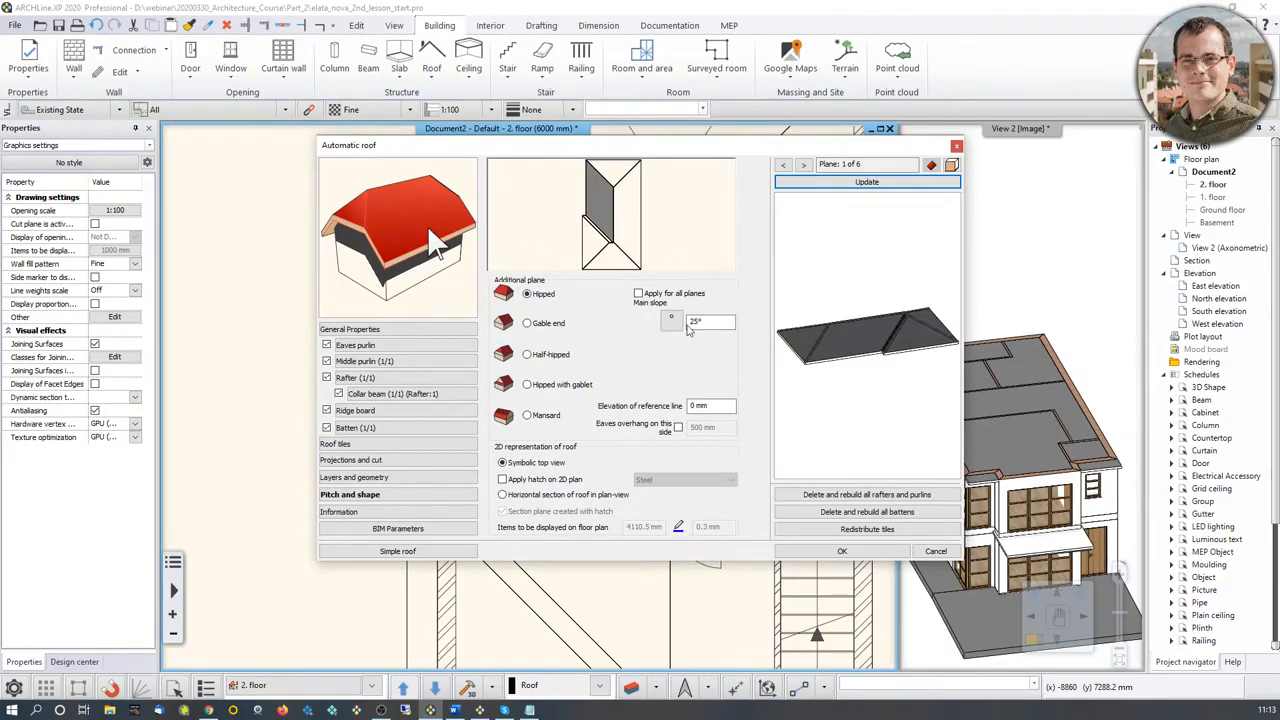
{"action": "left_click_drag", "start_coordinate": [701, 322], "coordinate": [671, 326]}
{"action": "type", "text": "35"}
{"action": "key", "text": "Return"}
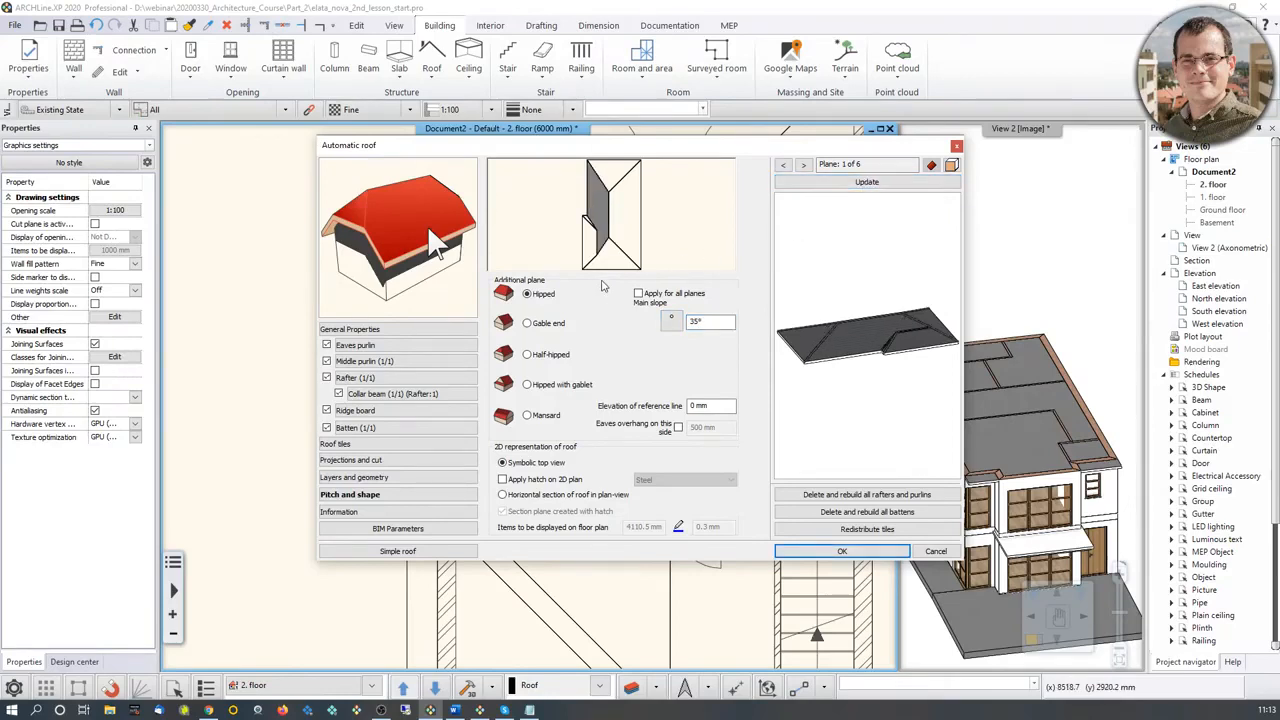
{"action": "left_click", "coordinate": [587, 245]}
{"action": "left_click_drag", "start_coordinate": [706, 321], "coordinate": [653, 330]}
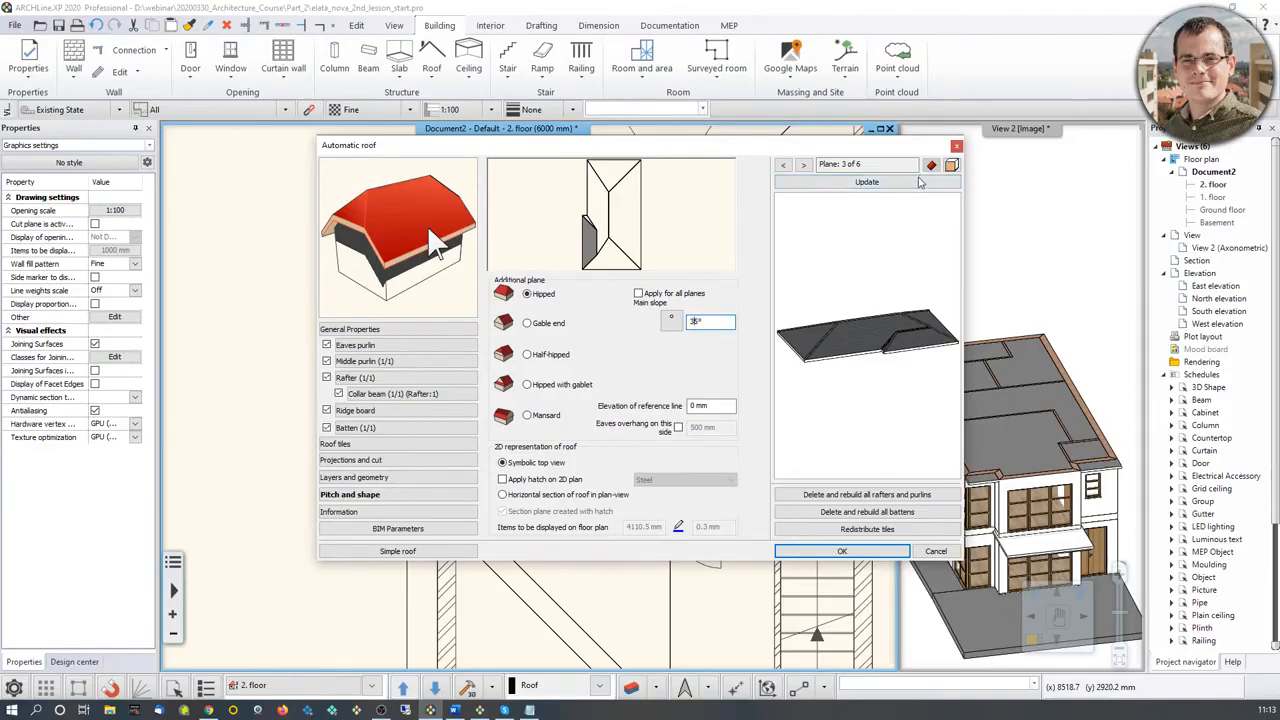
{"action": "left_click", "coordinate": [916, 184]}
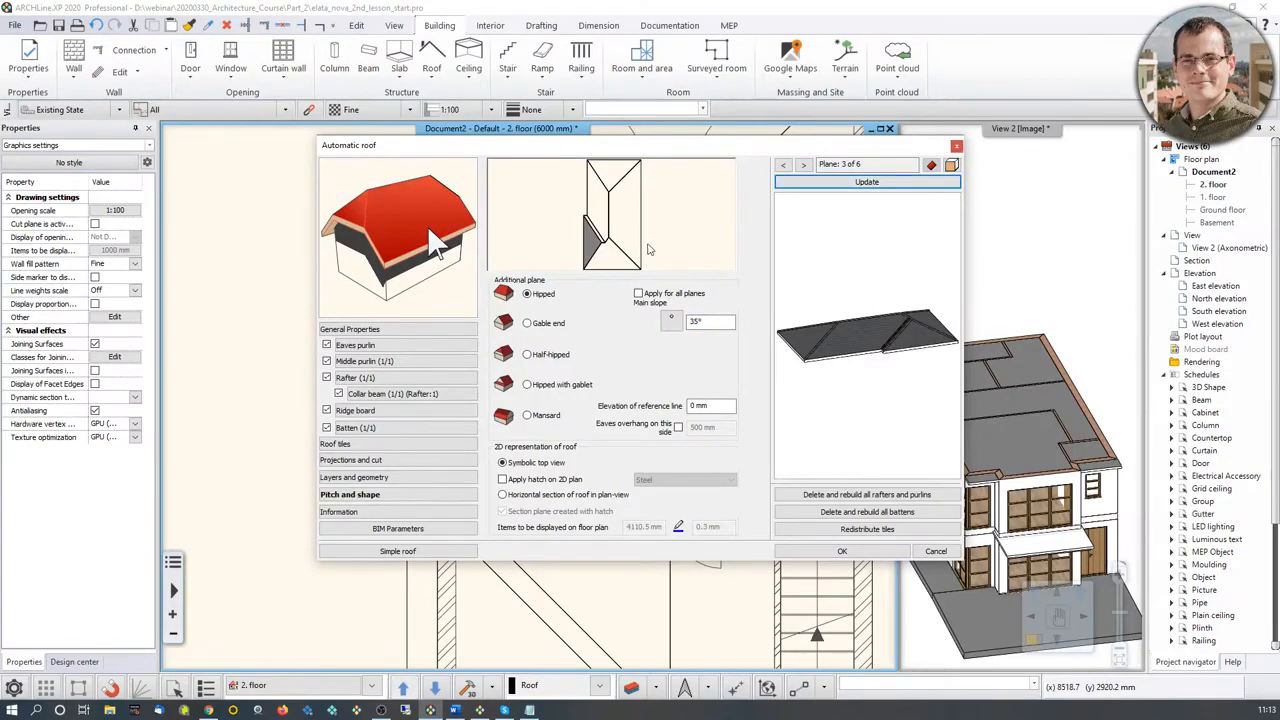
{"action": "left_click_drag", "start_coordinate": [886, 325], "coordinate": [913, 340]}
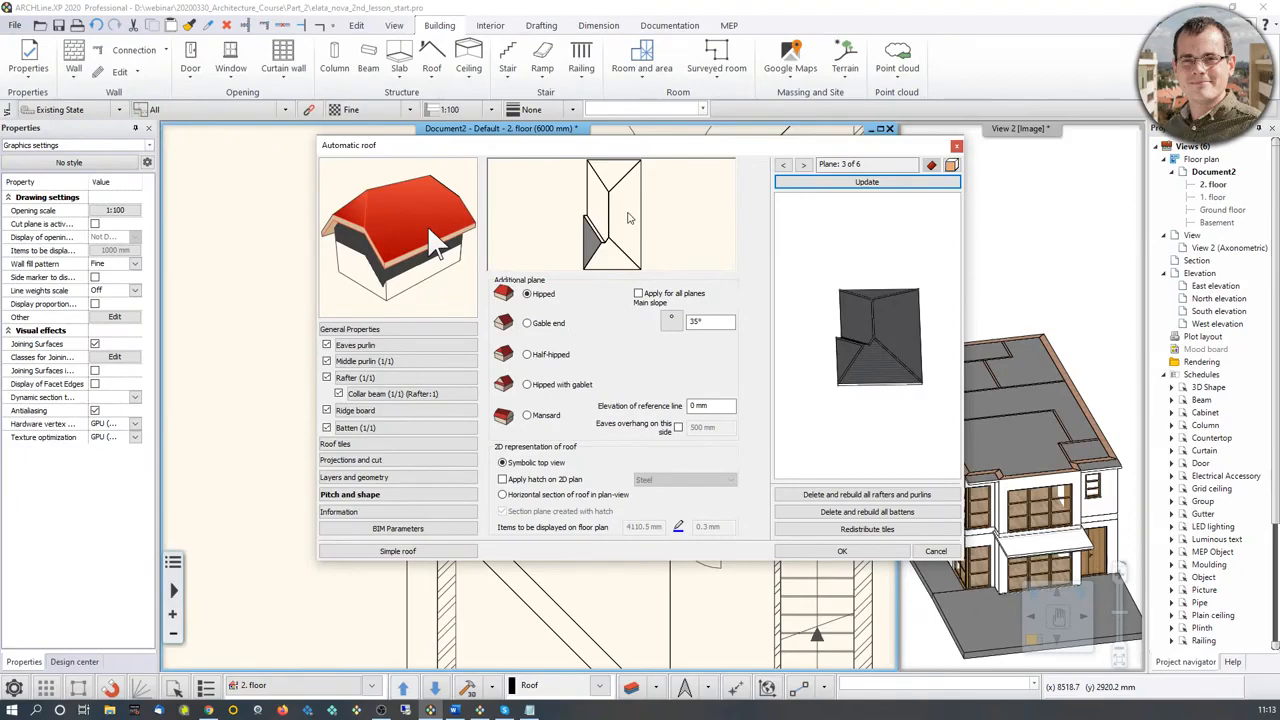
Step: Turn the roof plane on the staircase side into a gable end and apply the roof settings
{"action": "left_click", "coordinate": [629, 218]}
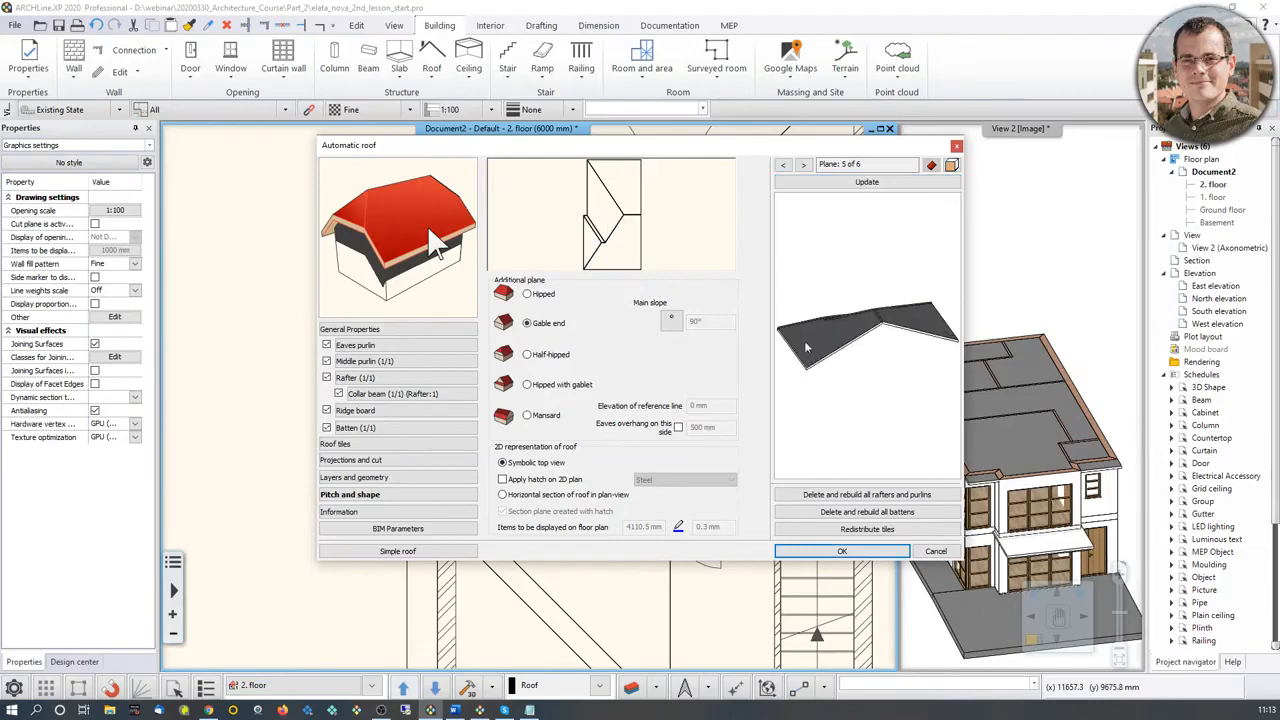
{"action": "left_click_drag", "start_coordinate": [902, 330], "coordinate": [880, 310]}
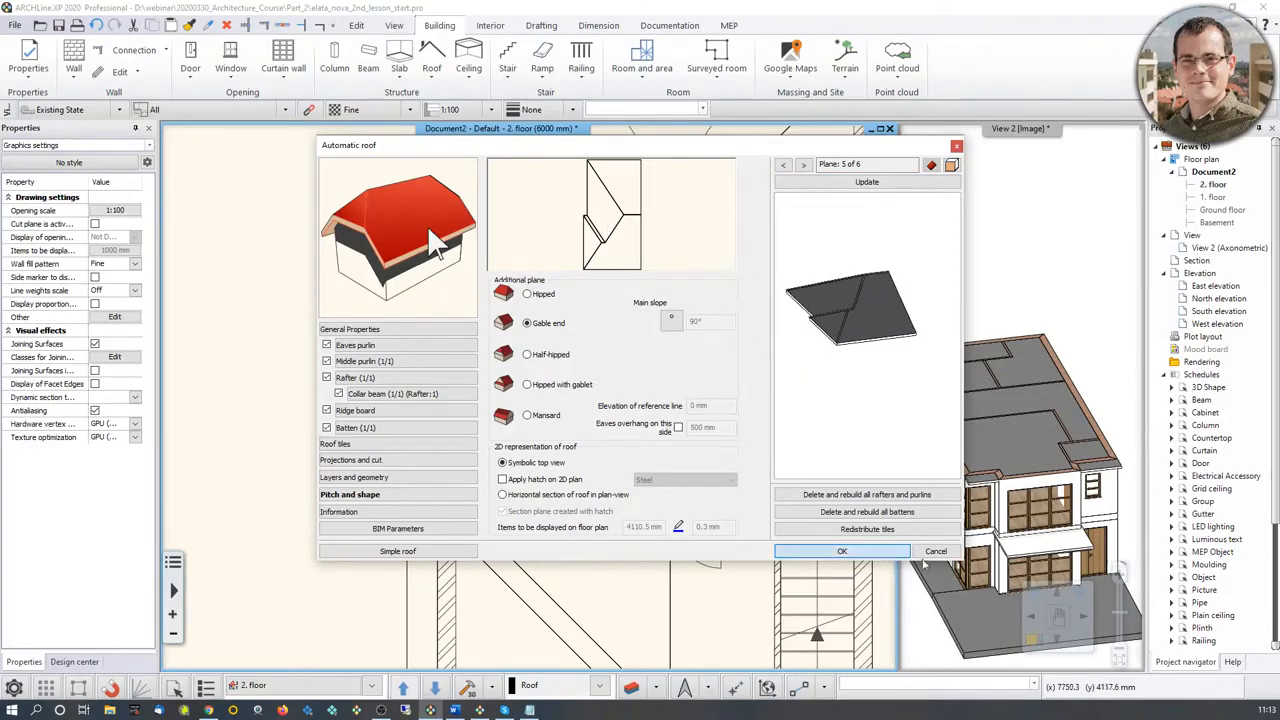
{"action": "left_click", "coordinate": [882, 553]}
{"action": "mouse_move", "coordinate": [1077, 446]}
{"action": "left_mouse_down"}
{"action": "mouse_move", "coordinate": [1066, 397]}
{"action": "mouse_move", "coordinate": [1082, 436]}
{"action": "left_mouse_up"}
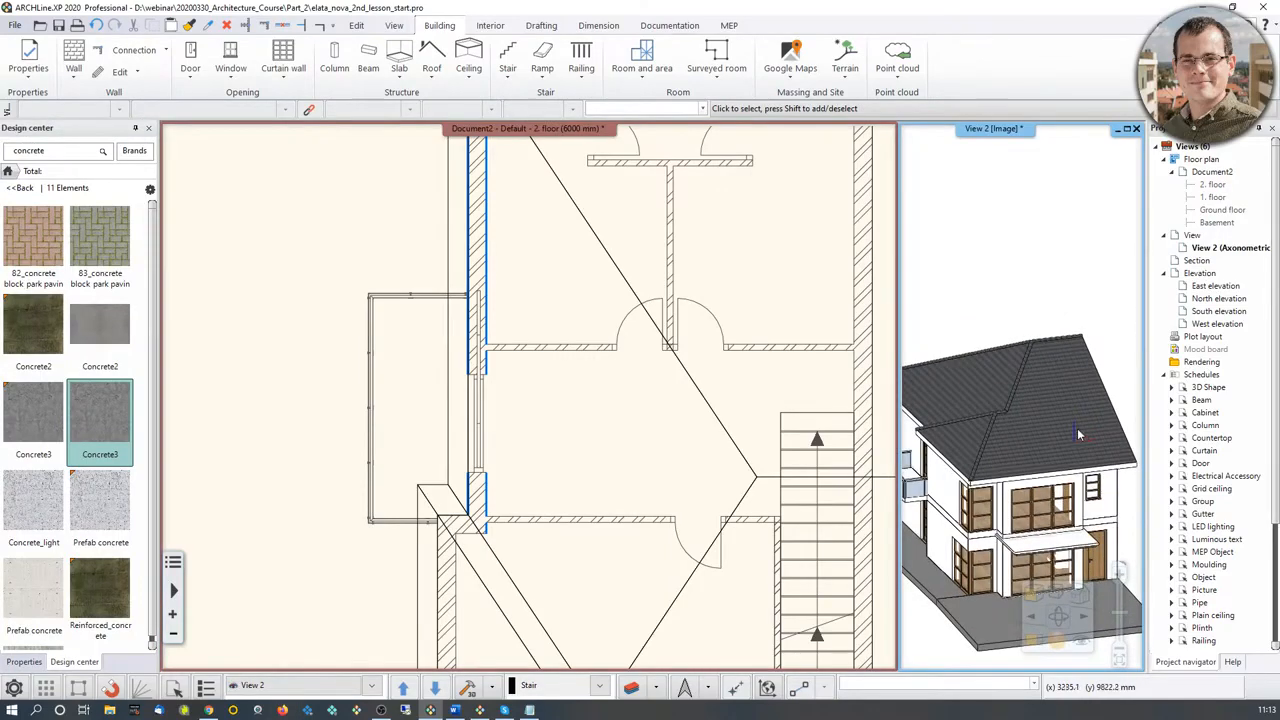
{"action": "left_click", "coordinate": [1036, 645]}
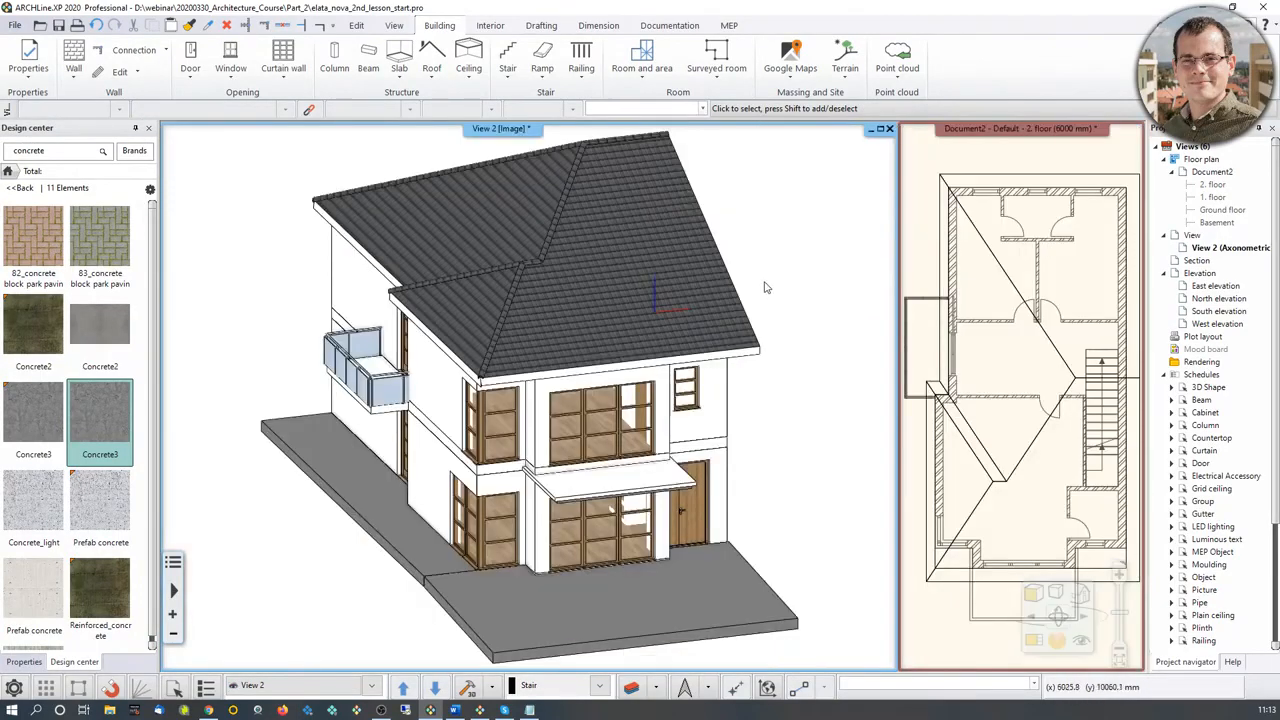
{"action": "left_click_drag", "start_coordinate": [765, 288], "coordinate": [579, 274]}
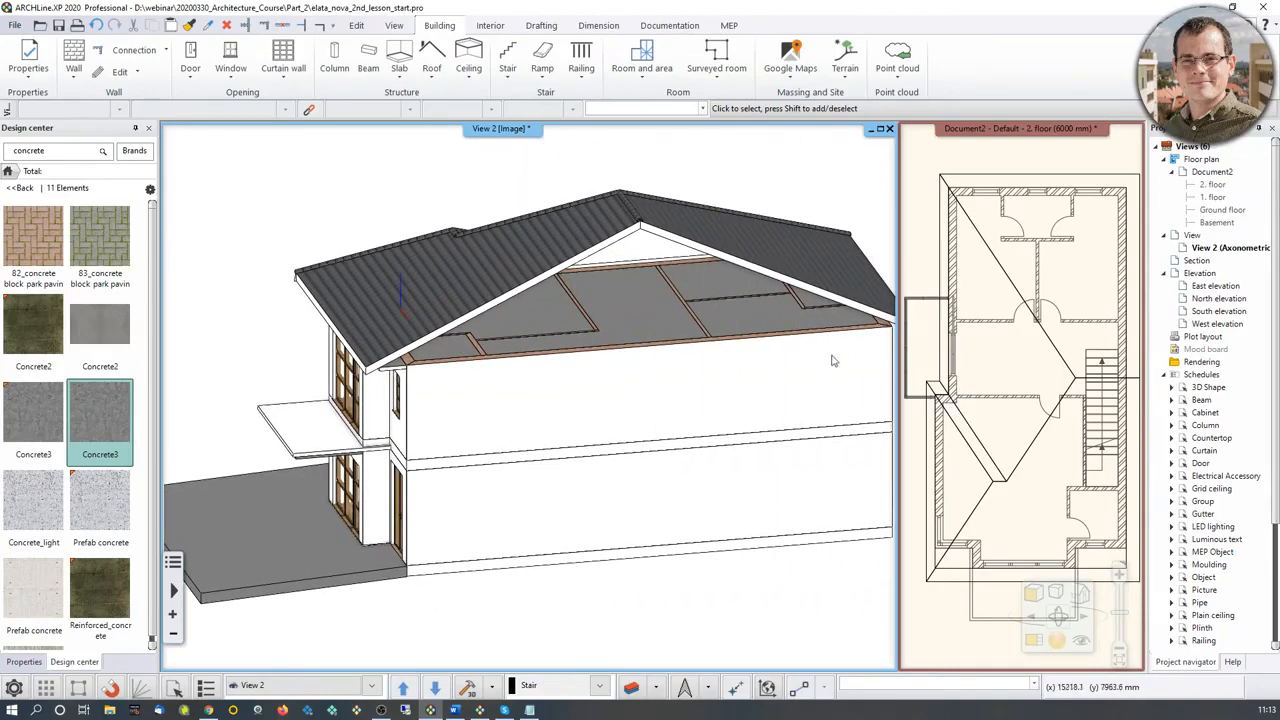
{"action": "scroll", "coordinate": [670, 337], "scroll_direction": "down", "scroll_amount": 2}
{"action": "left_click_drag", "start_coordinate": [585, 345], "coordinate": [576, 319]}
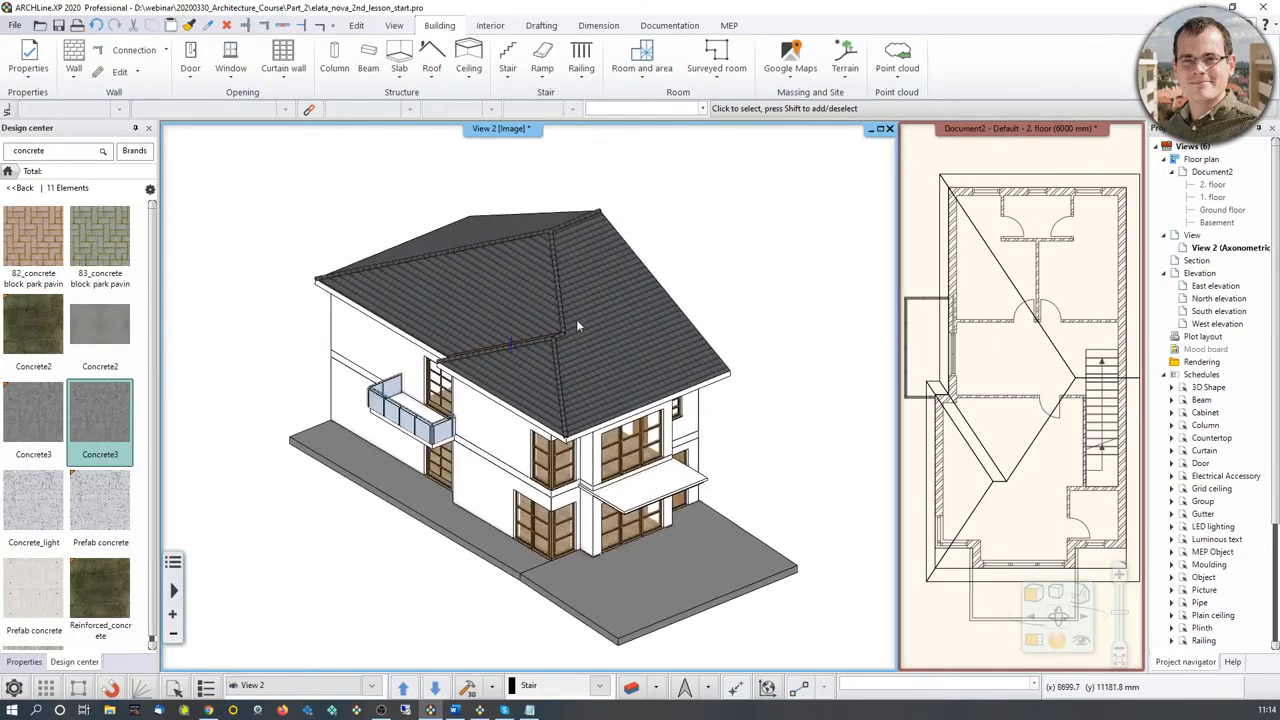
Step: Offset the rear half of the roof's gable-side edge 800 mm inward to the inner face of the outer wall
{"action": "left_click", "coordinate": [1024, 378]}
{"action": "left_click", "coordinate": [1034, 643]}
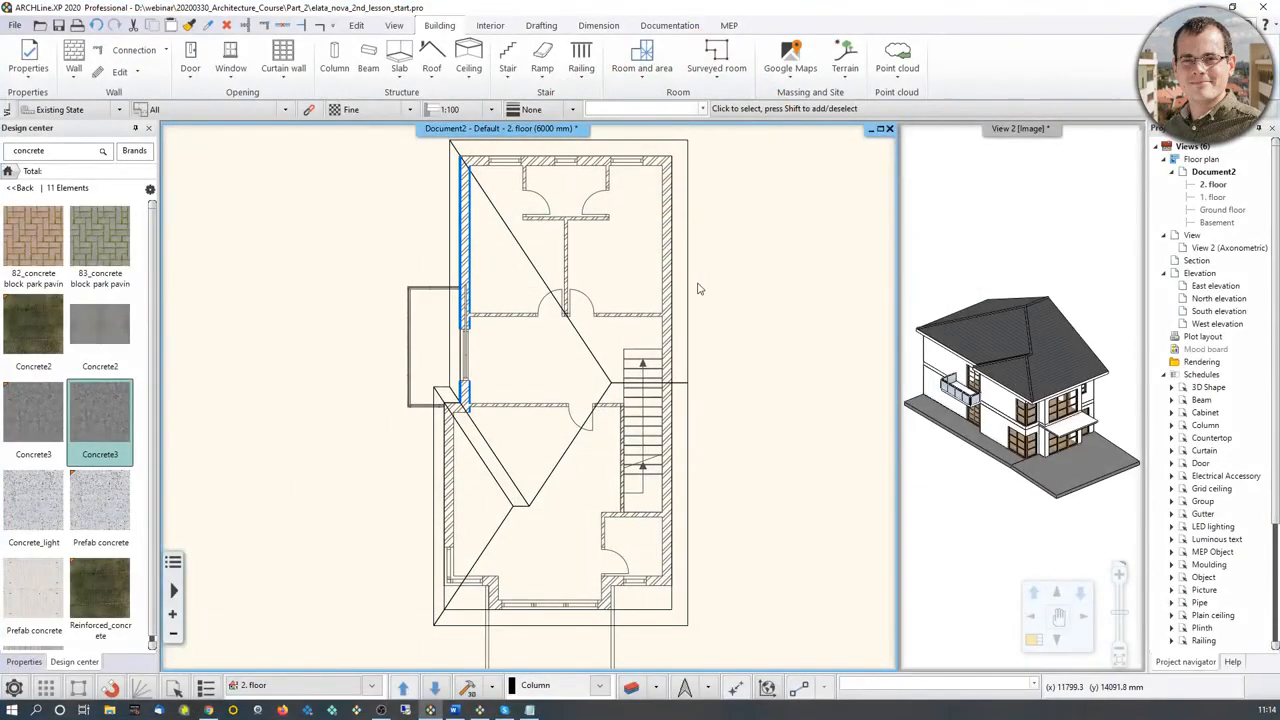
{"action": "left_click", "coordinate": [689, 290]}
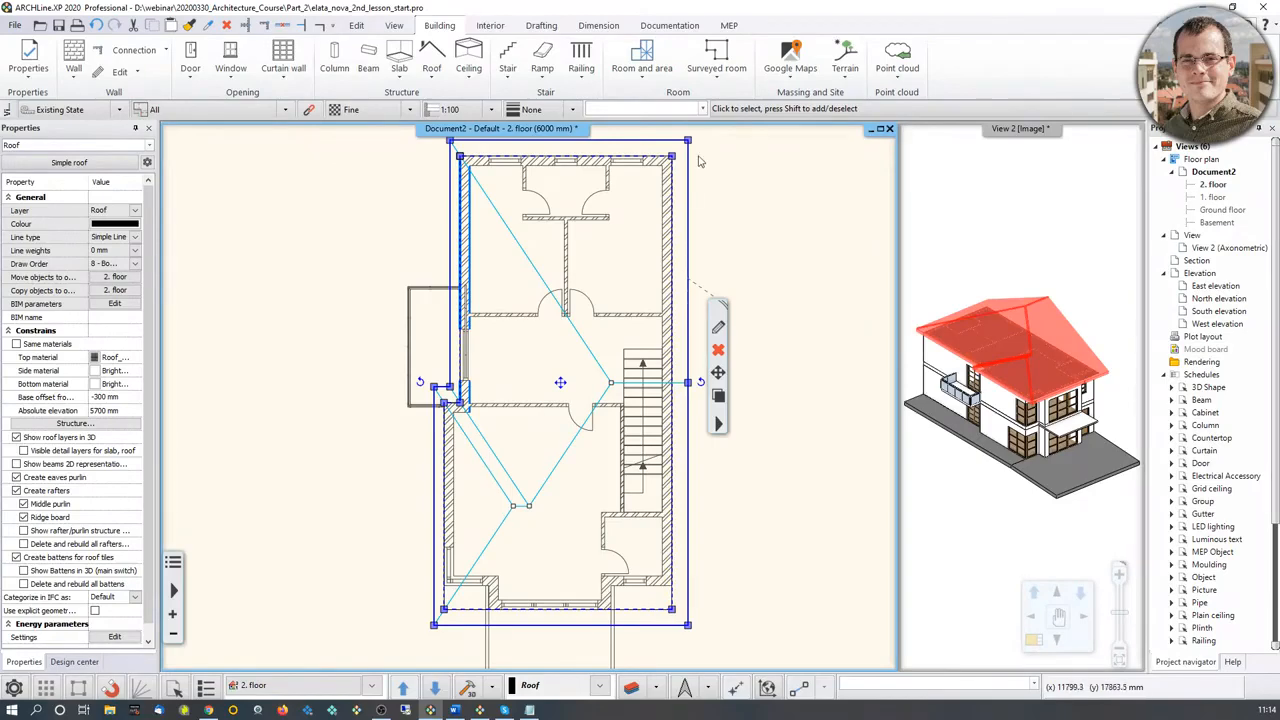
{"action": "left_click", "coordinate": [688, 317]}
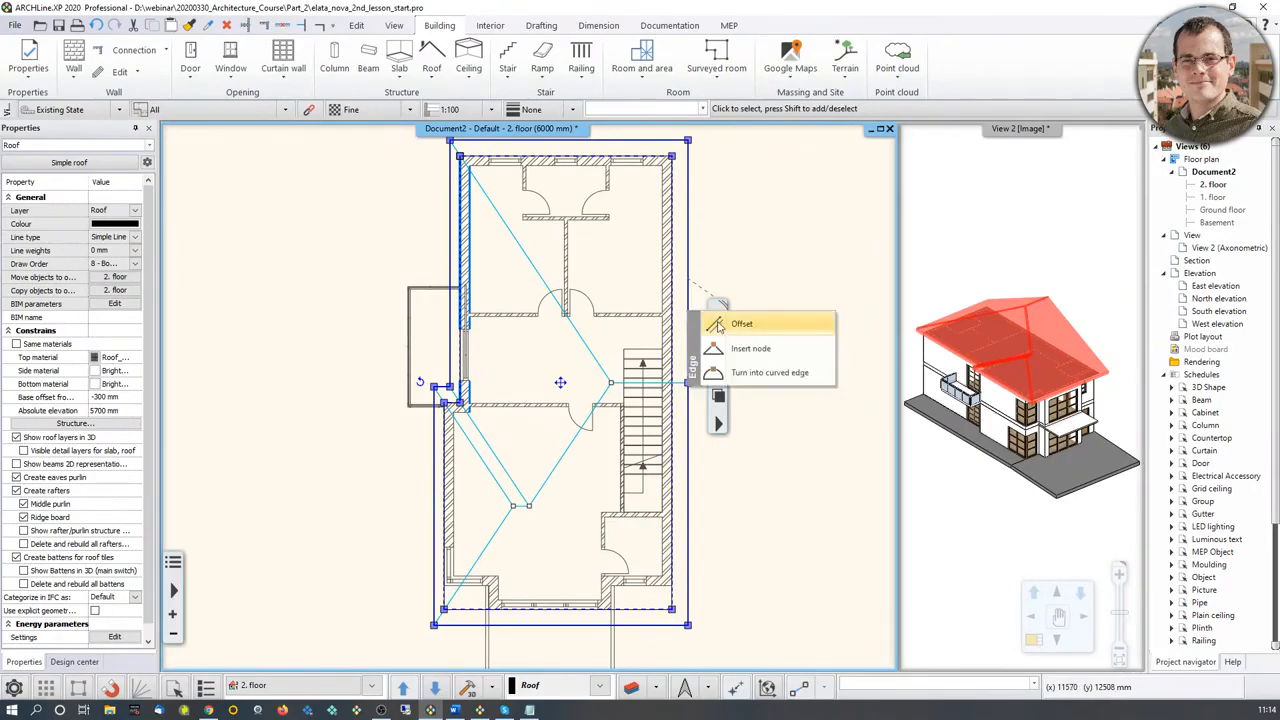
{"action": "left_click", "coordinate": [720, 324]}
{"action": "scroll", "coordinate": [800, 312], "scroll_direction": "up", "scroll_amount": 2}
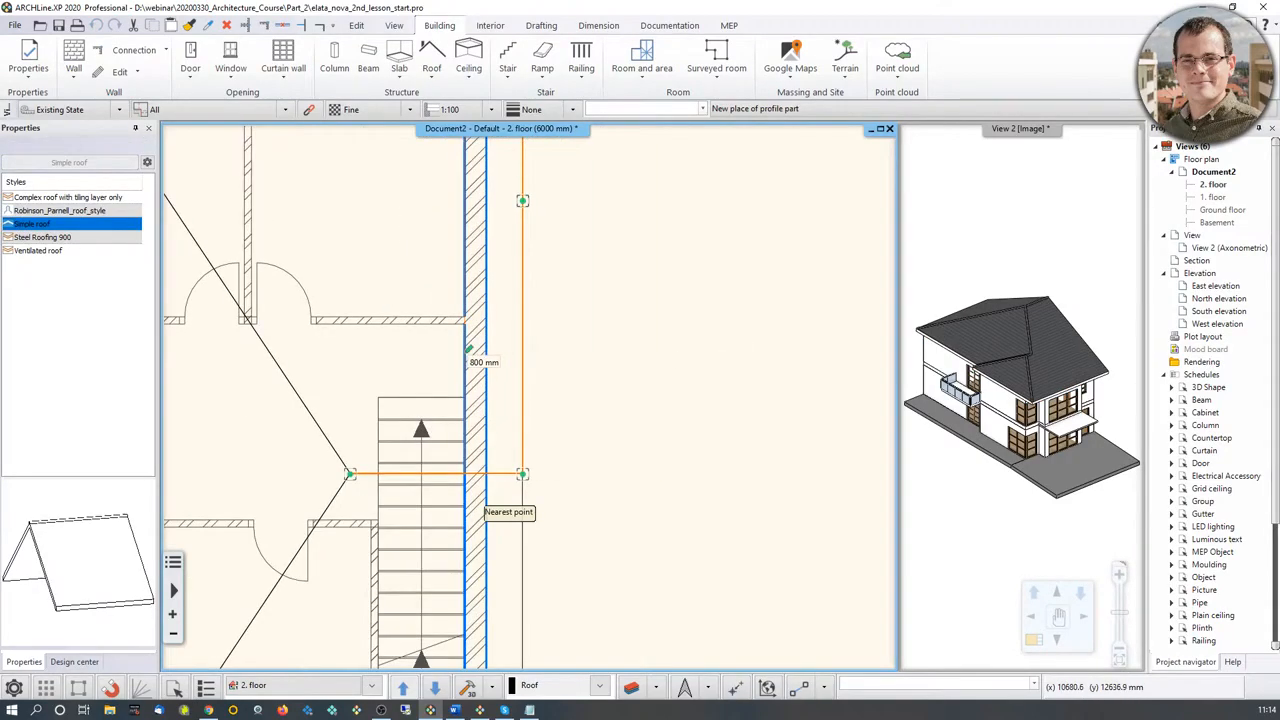
{"action": "left_click", "coordinate": [466, 354]}
Step: Offset the front half of the roof's gable-side edge 800 mm inward to the wall's inner face as well
{"action": "scroll", "coordinate": [531, 373], "scroll_direction": "down", "scroll_amount": 1}
{"action": "middle_click_drag", "start_coordinate": [531, 373], "coordinate": [575, 356]}
{"action": "scroll", "coordinate": [575, 356], "scroll_direction": "down", "scroll_amount": 1}
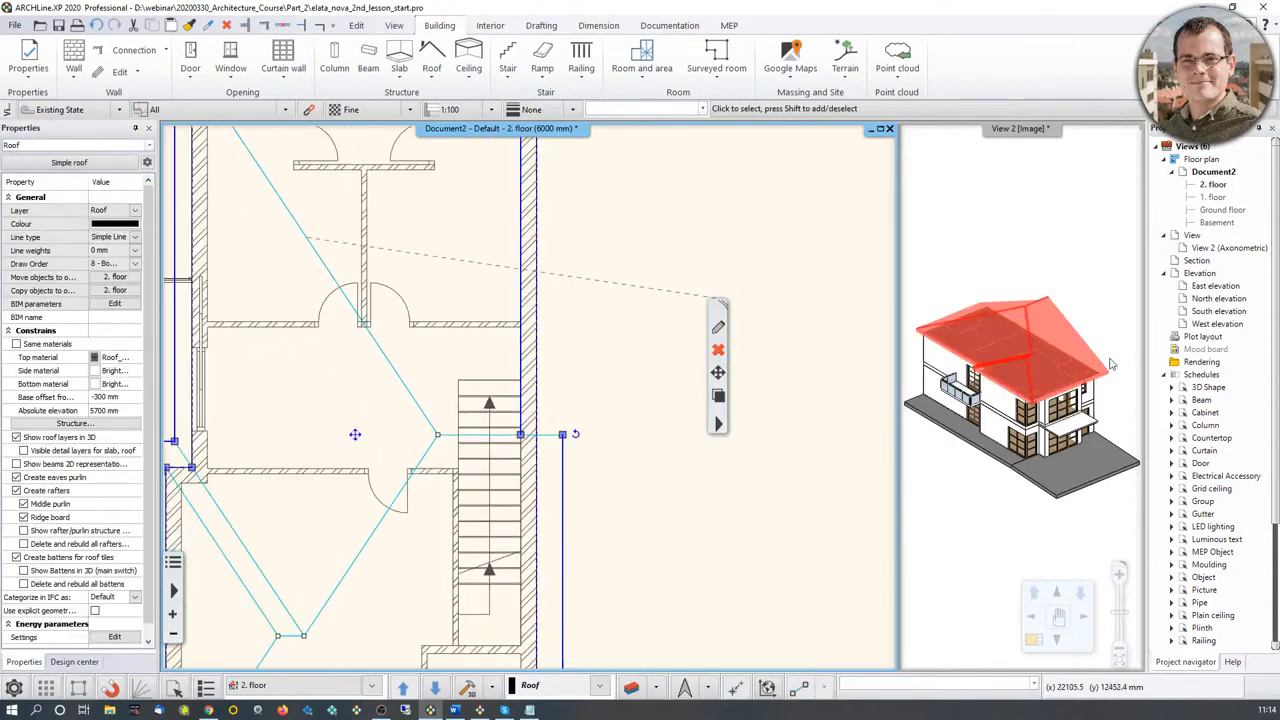
{"action": "middle_click_drag", "start_coordinate": [1111, 360], "coordinate": [1074, 378]}
{"action": "scroll", "coordinate": [1074, 379], "scroll_direction": "up", "scroll_amount": 3}
{"action": "scroll", "coordinate": [967, 394], "scroll_direction": "up", "scroll_amount": 3}
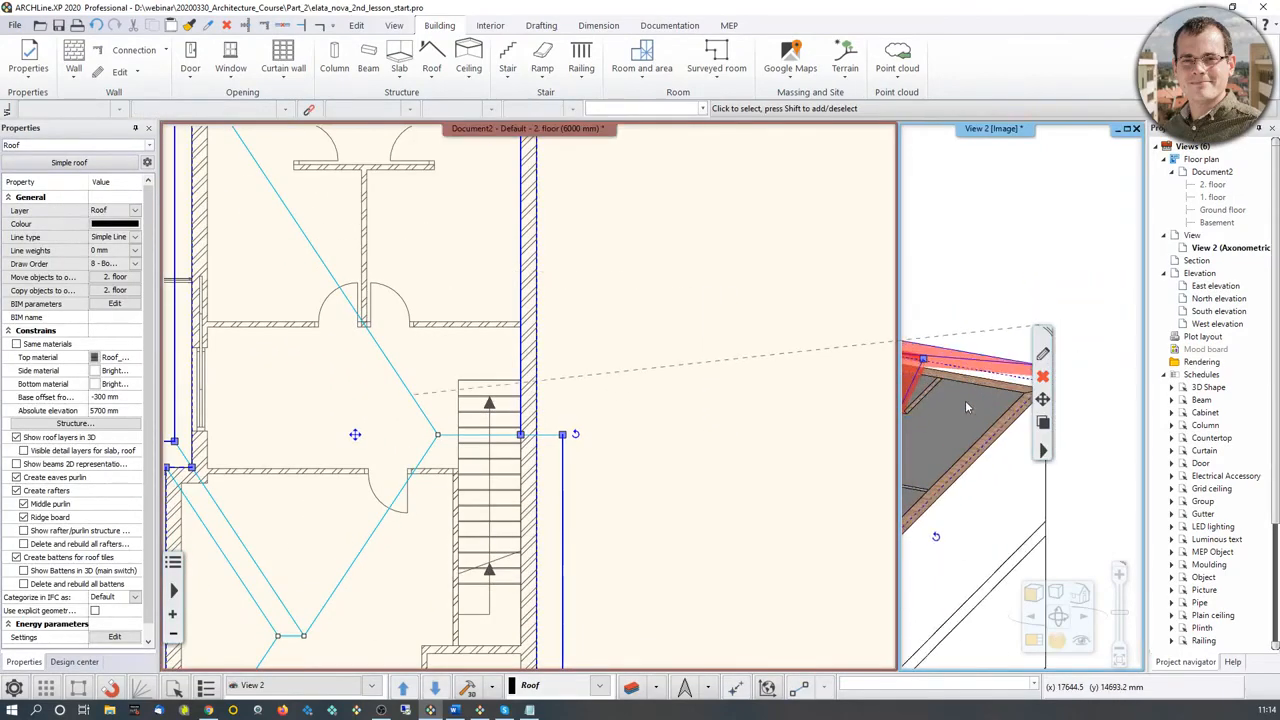
{"action": "middle_click_drag", "start_coordinate": [540, 362], "coordinate": [594, 289]}
{"action": "scroll", "coordinate": [530, 400], "scroll_direction": "down", "scroll_amount": 2}
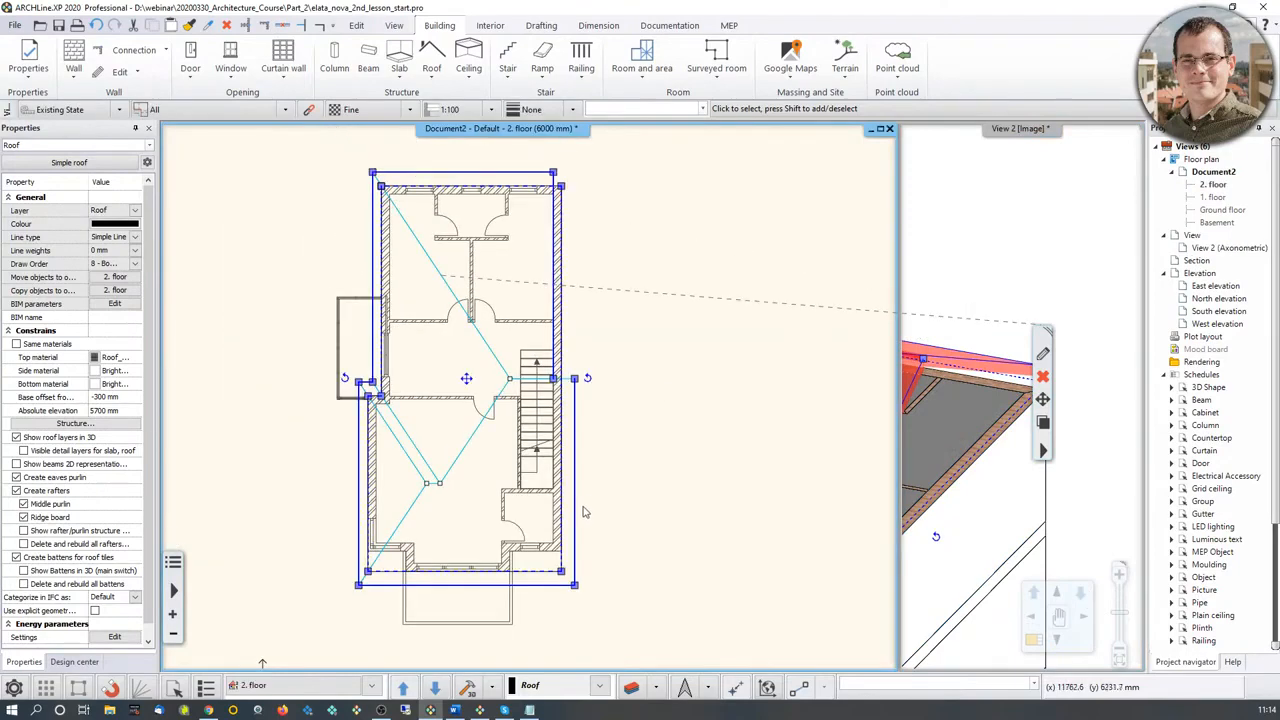
{"action": "left_click", "coordinate": [577, 501]}
{"action": "left_click", "coordinate": [597, 507]}
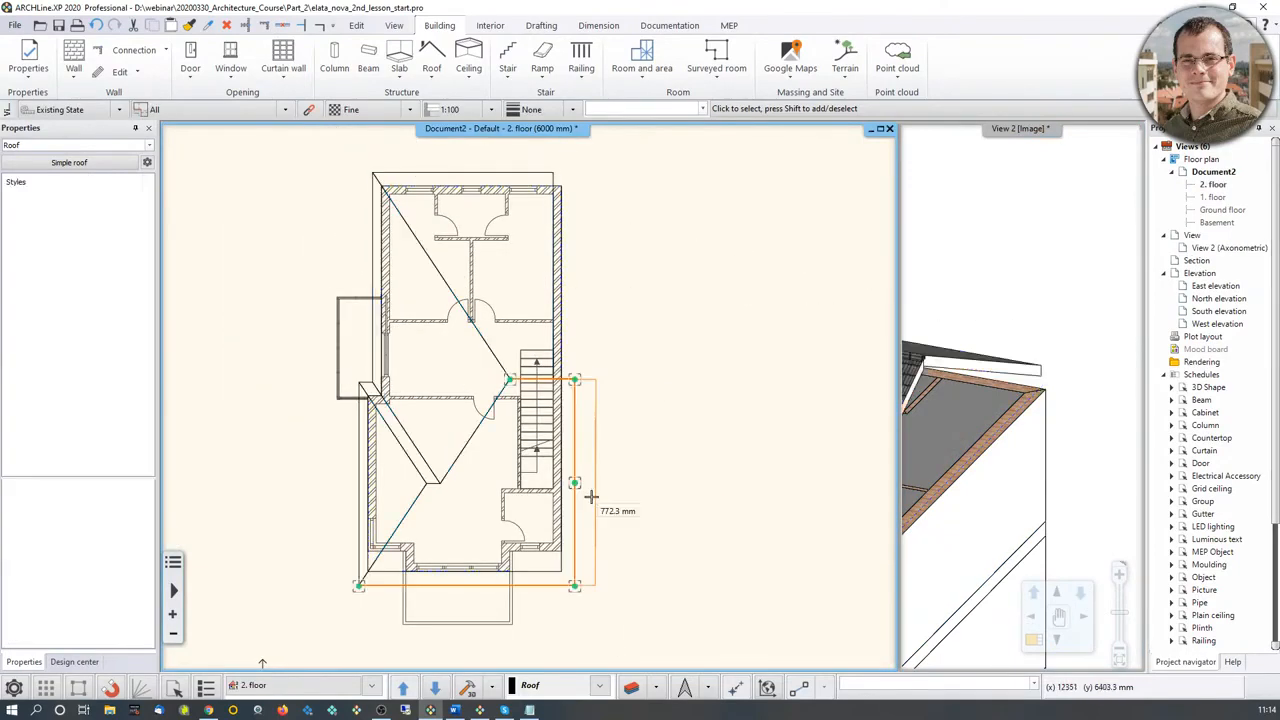
{"action": "scroll", "coordinate": [604, 473], "scroll_direction": "up", "scroll_amount": 4}
{"action": "left_click", "coordinate": [461, 203]}
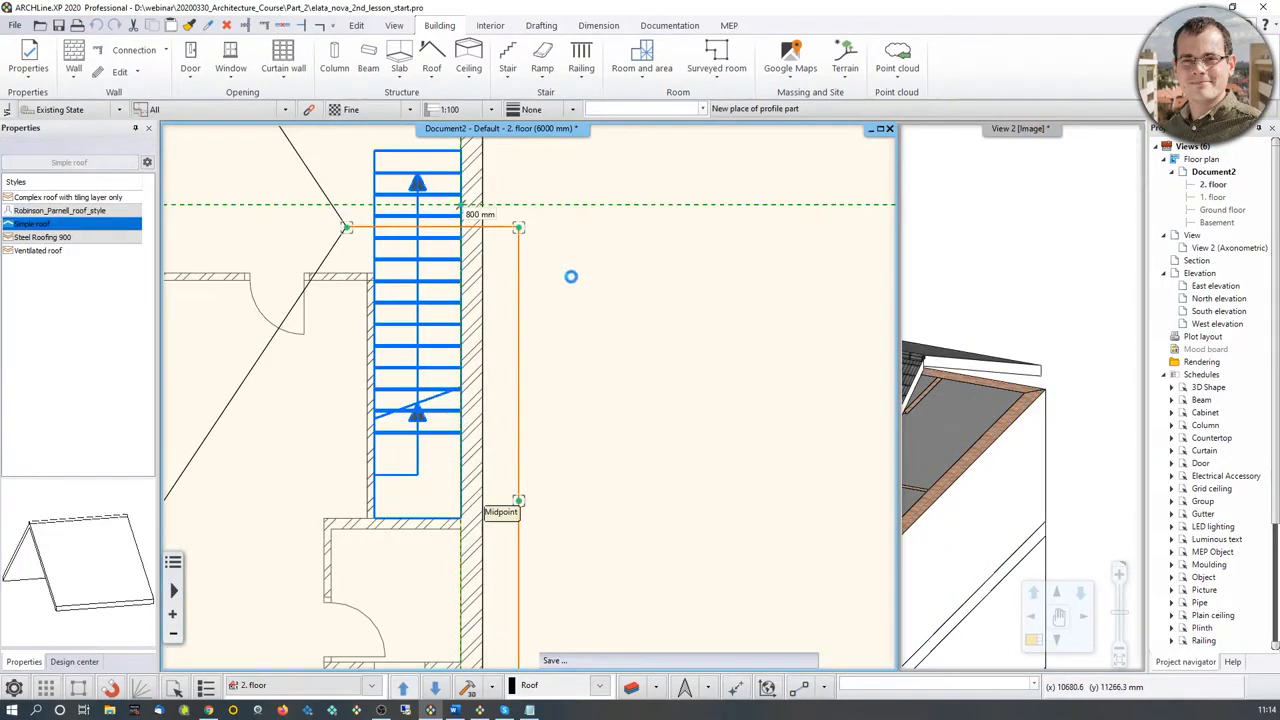
{"action": "scroll", "coordinate": [1020, 395], "scroll_direction": "down", "scroll_amount": 5}
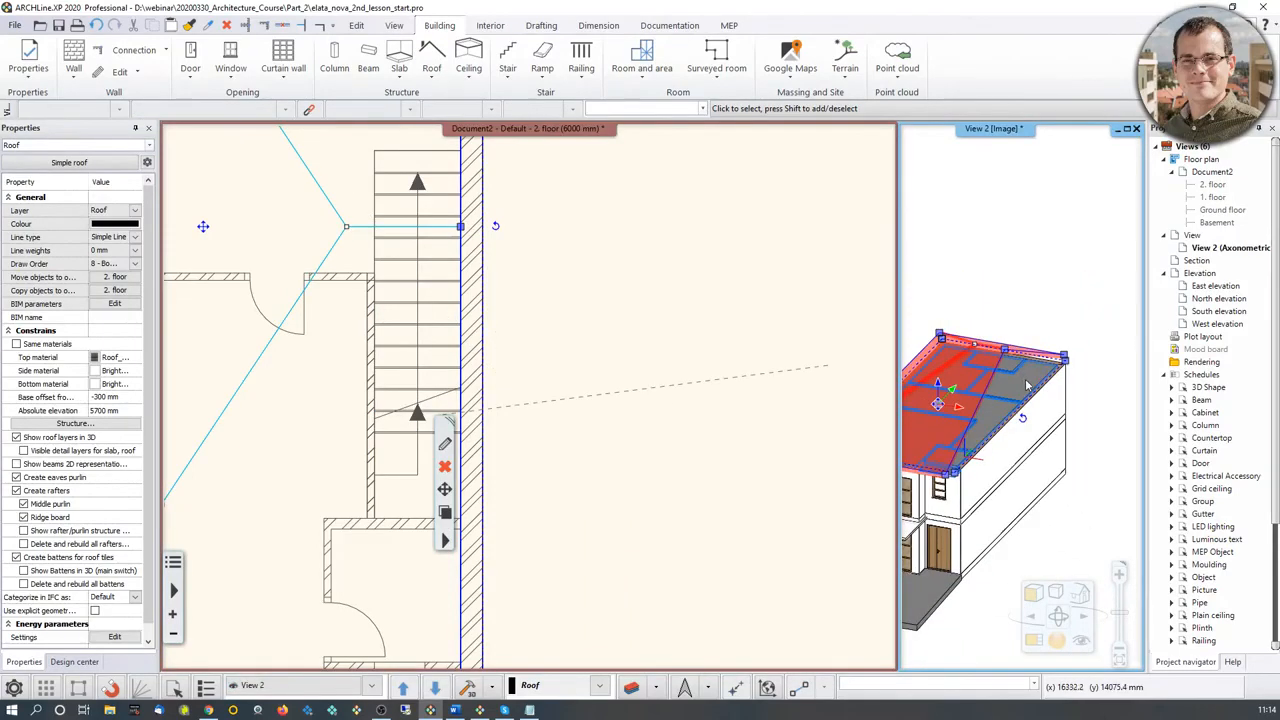
Step: Copy the first-floor outer wall beneath the roof's open gable side to the 2. floor
{"action": "middle_click_drag", "start_coordinate": [1031, 384], "coordinate": [1014, 401]}
{"action": "middle_click_drag", "start_coordinate": [952, 430], "coordinate": [982, 402]}
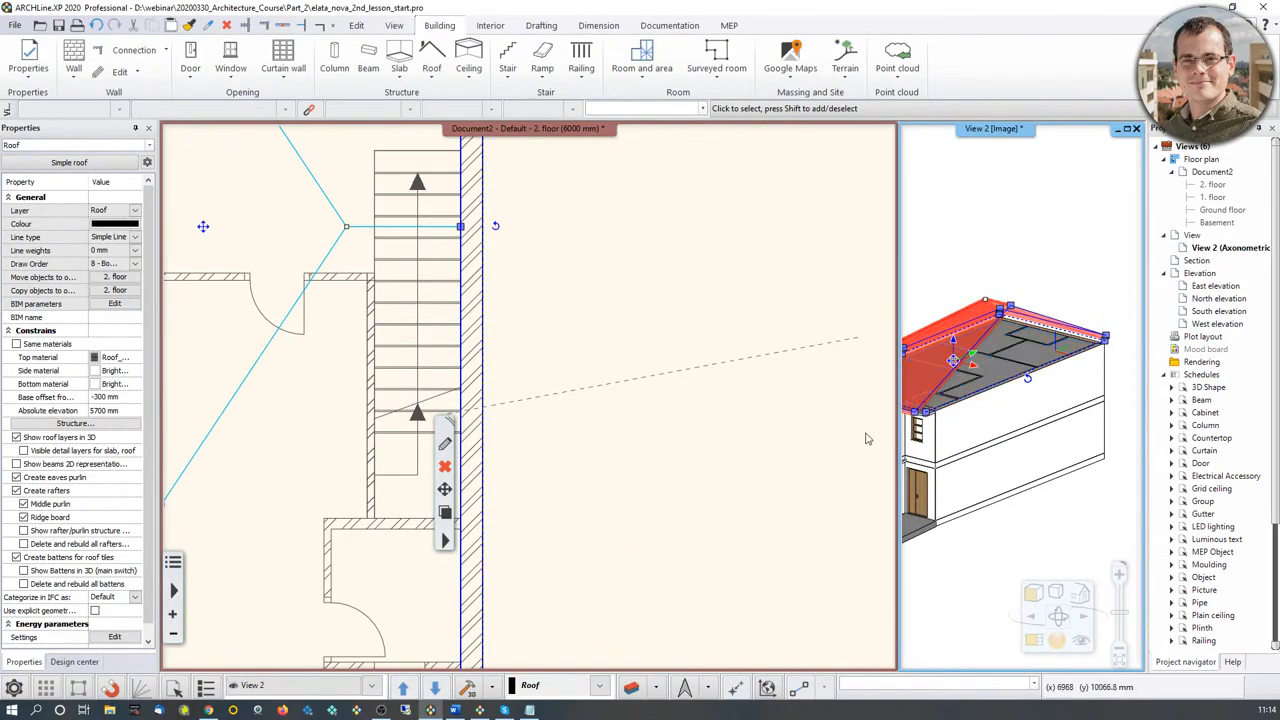
{"action": "left_click", "coordinate": [1037, 412]}
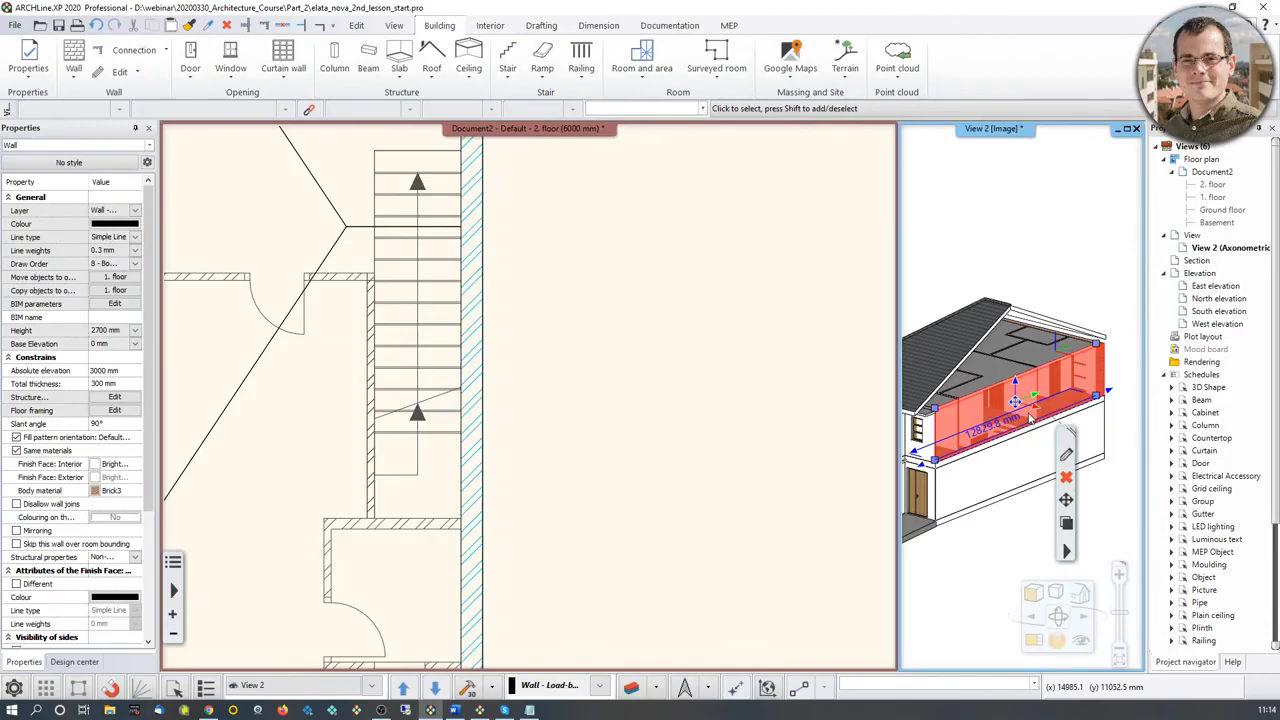
{"action": "left_click", "coordinate": [114, 288]}
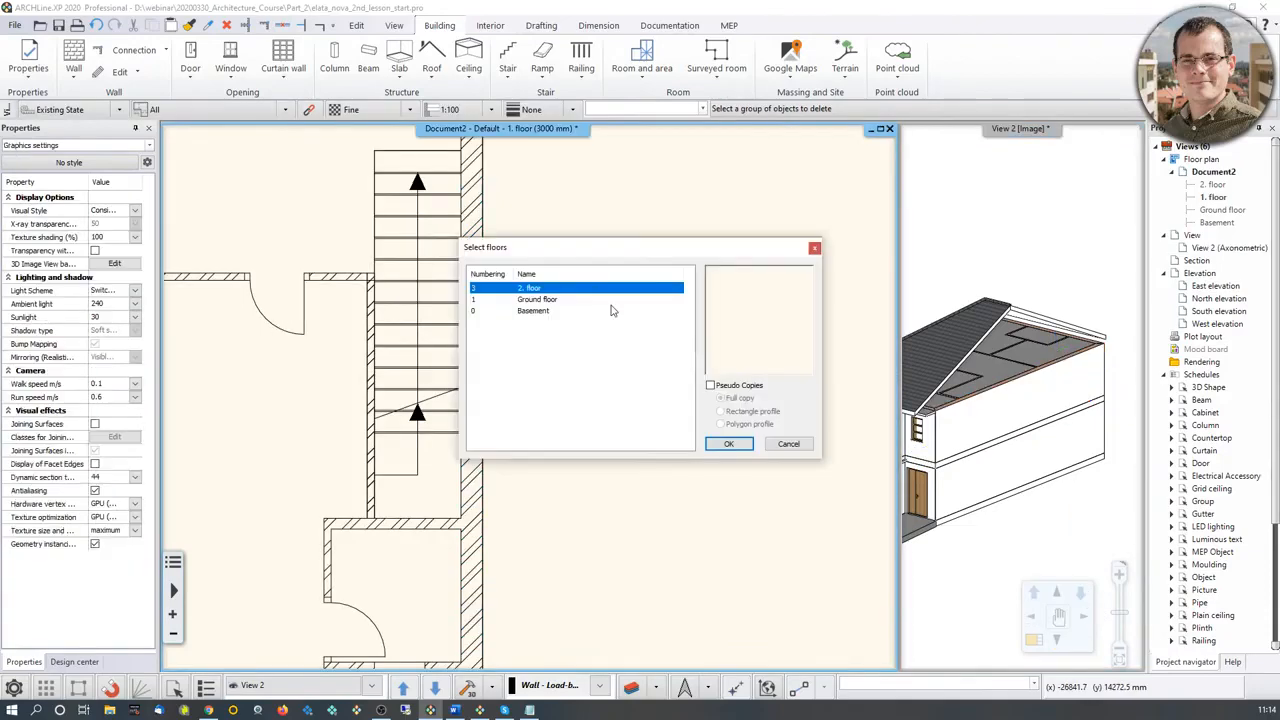
{"action": "left_click", "coordinate": [729, 443]}
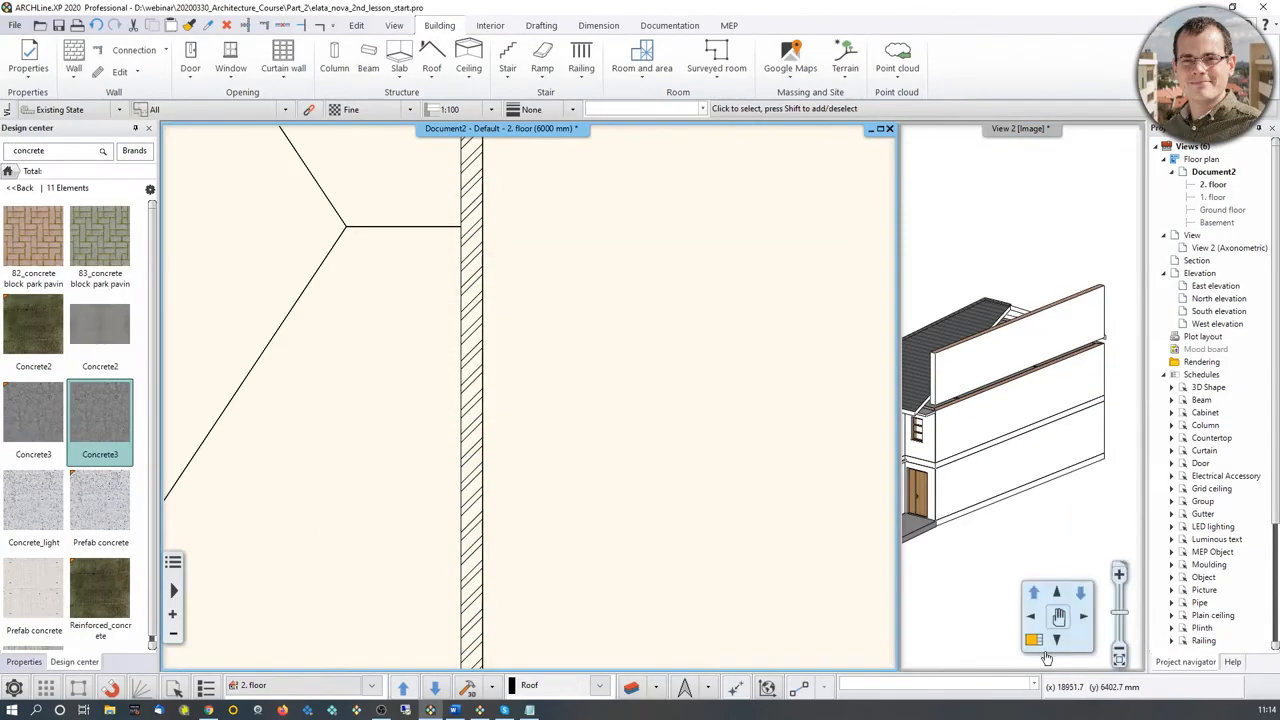
{"action": "left_click", "coordinate": [1033, 640]}
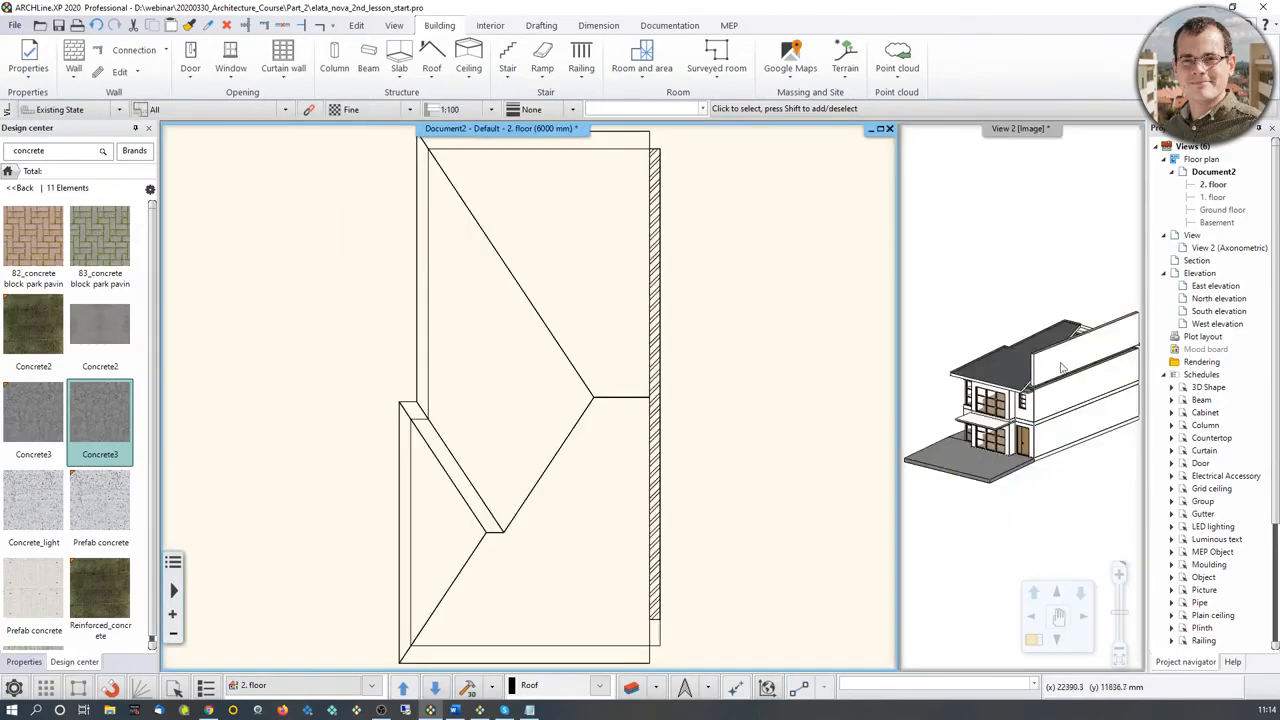
{"action": "left_click", "coordinate": [1040, 650]}
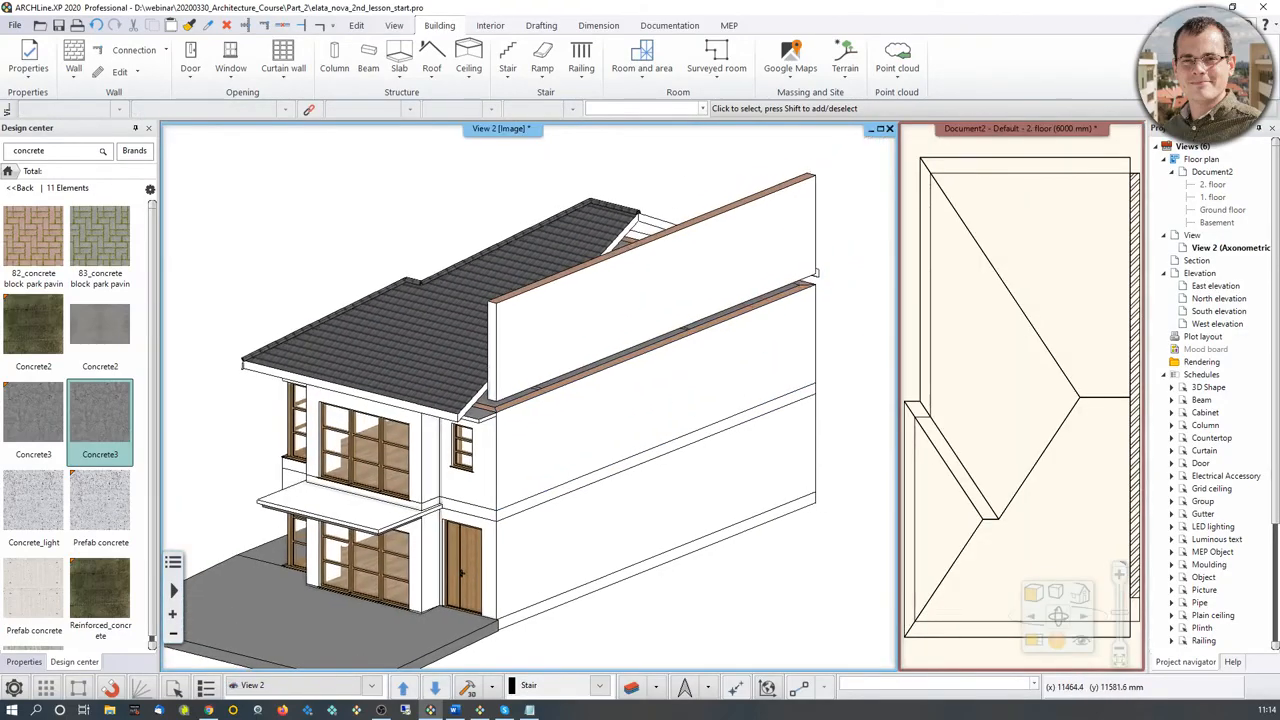
Step: Set the copied second-floor wall's base elevation to -300 mm and its height to 4500 mm
{"action": "scroll", "coordinate": [648, 315], "scroll_direction": "up", "scroll_amount": 2}
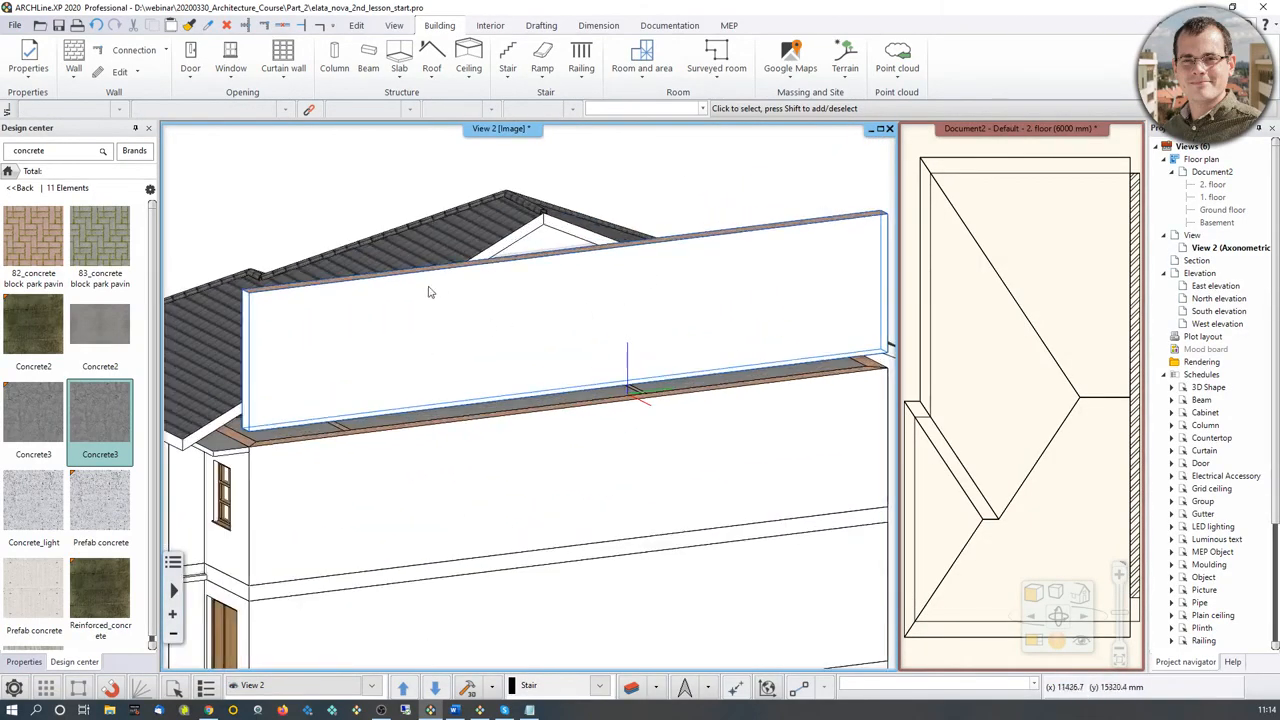
{"action": "left_click", "coordinate": [566, 349]}
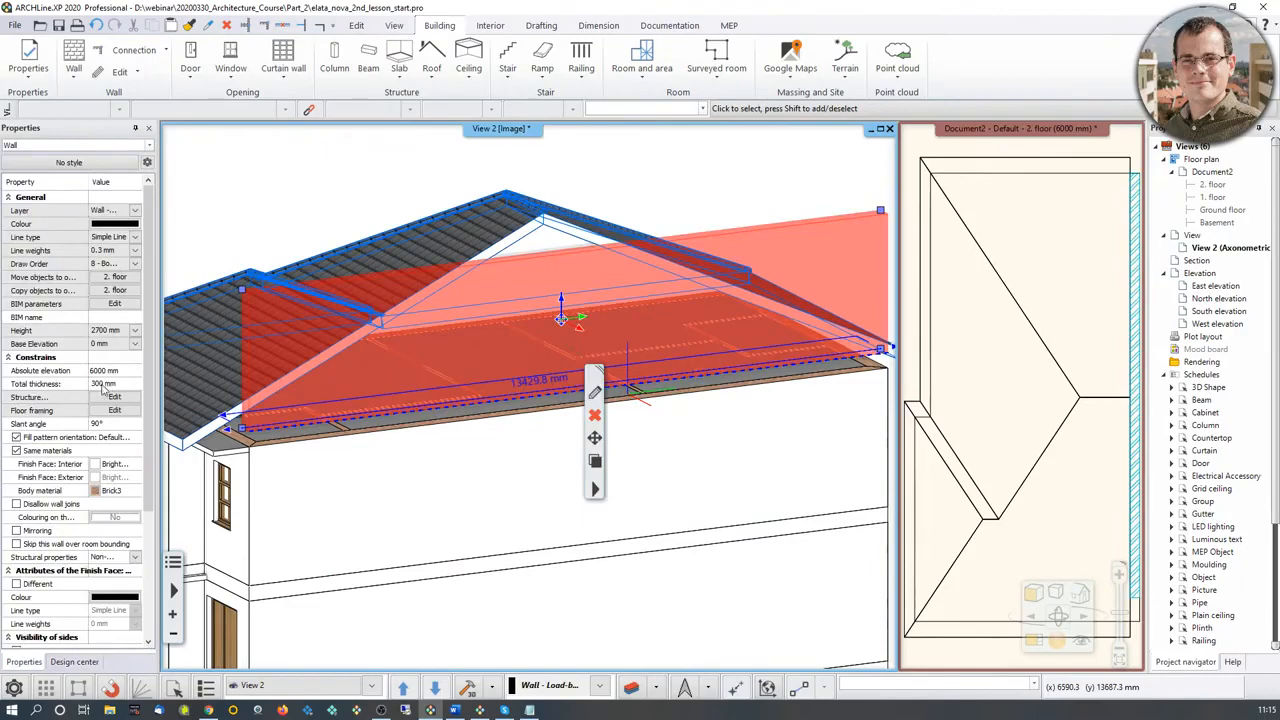
{"action": "left_click", "coordinate": [106, 344]}
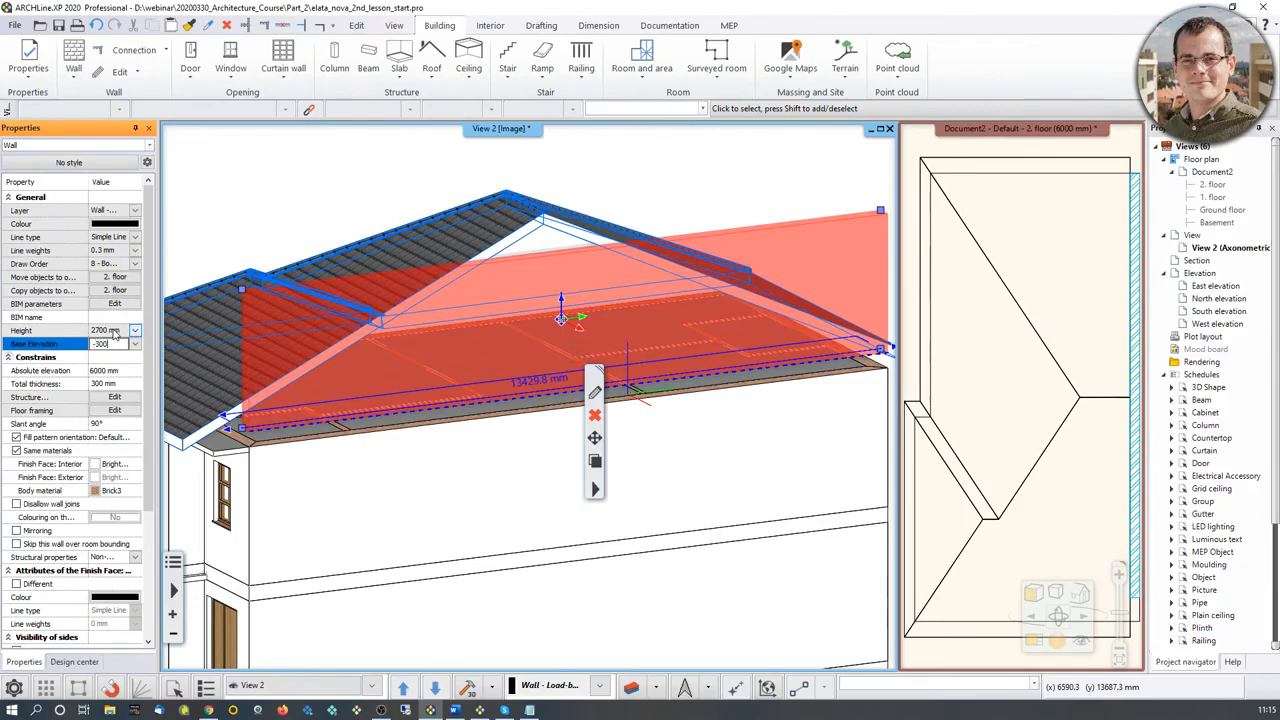
{"action": "key", "text": "Return"}
{"action": "left_click", "coordinate": [106, 331]}
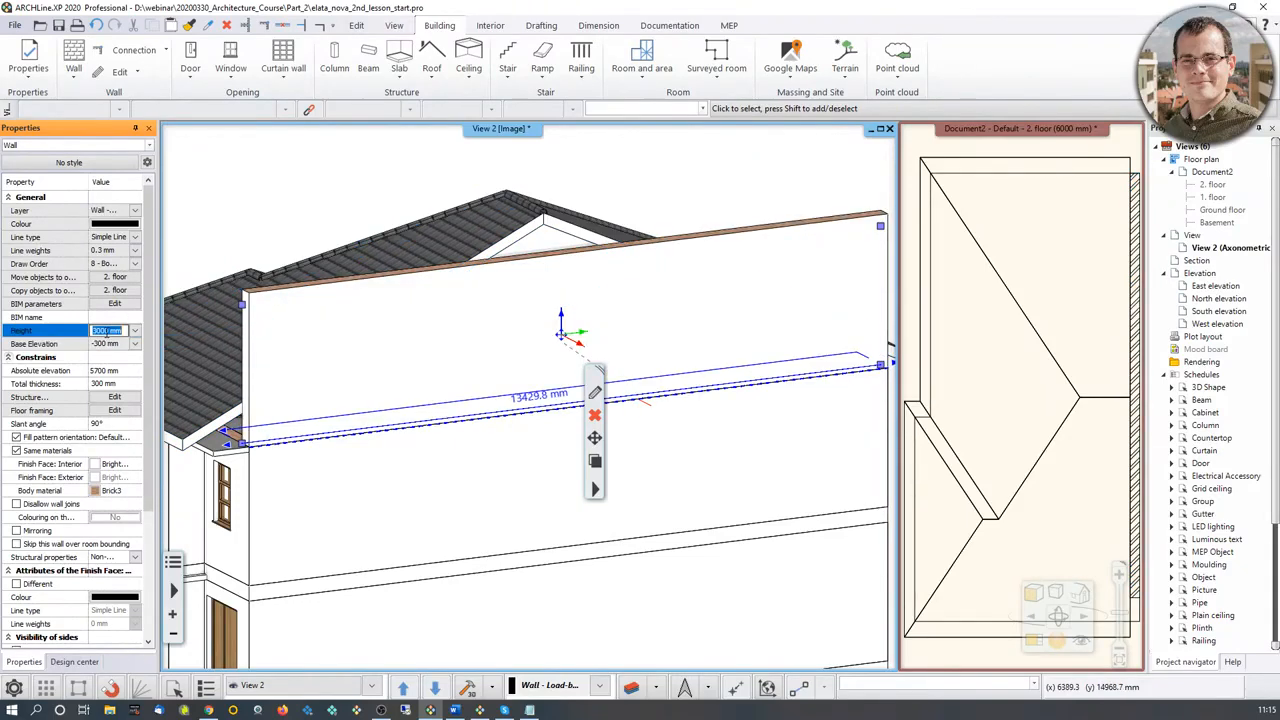
{"action": "type", "text": "4500"}
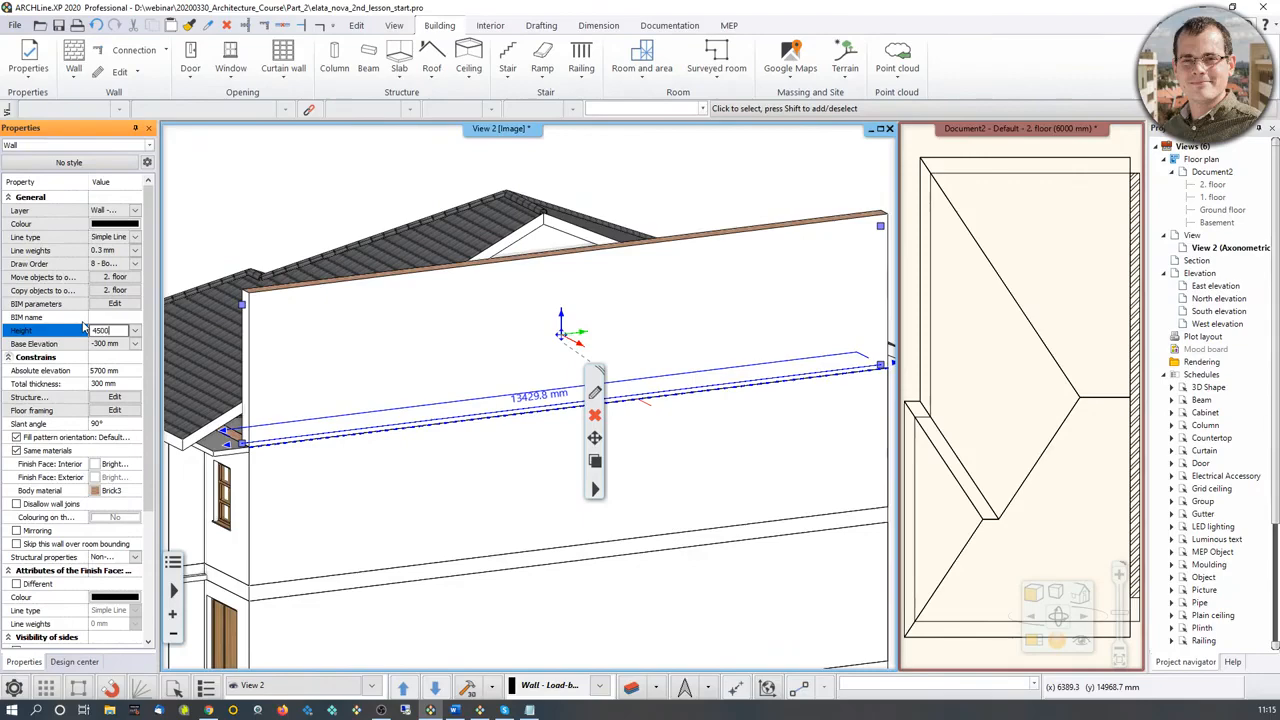
{"action": "key", "text": "Return"}
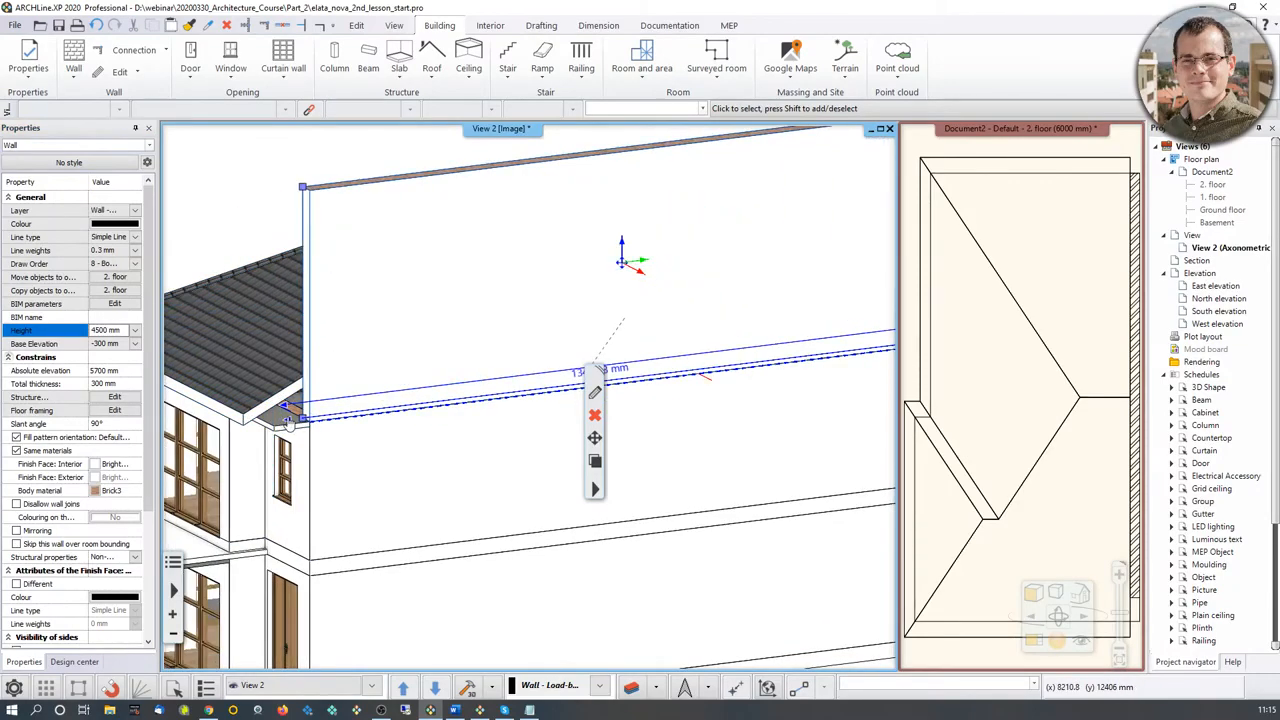
Step: Lengthen the front end of the second-floor gable wall on the floor plan to the roof's front eave corner
{"action": "left_click", "coordinate": [966, 512]}
{"action": "scroll", "coordinate": [490, 423], "scroll_direction": "up", "scroll_amount": 3}
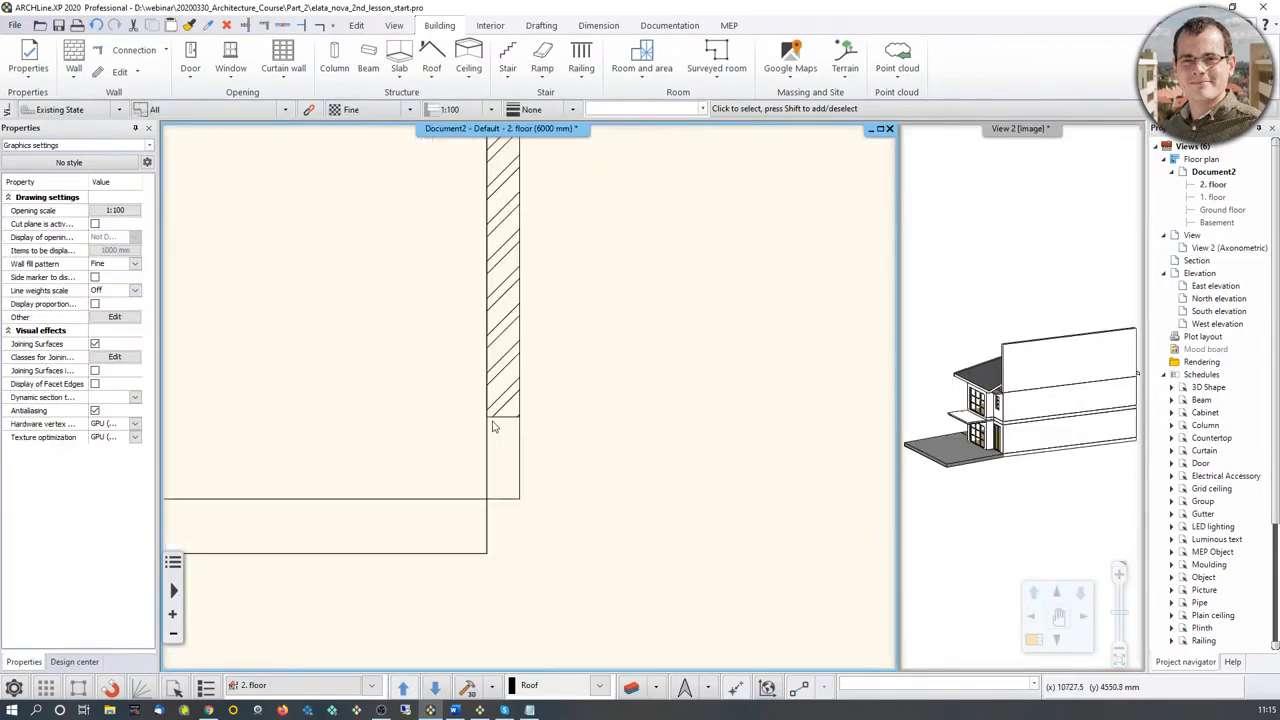
{"action": "left_click", "coordinate": [485, 420]}
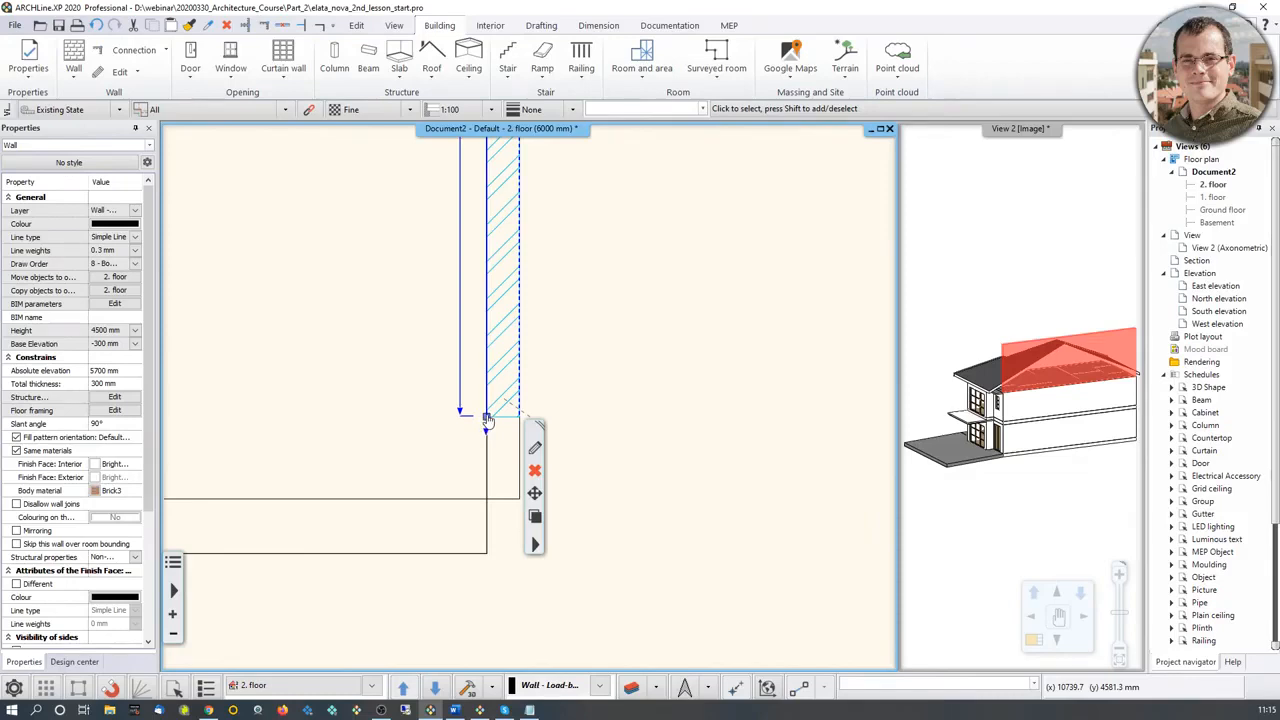
{"action": "left_click", "coordinate": [487, 419]}
{"action": "left_click", "coordinate": [520, 427]}
{"action": "left_click", "coordinate": [488, 552]}
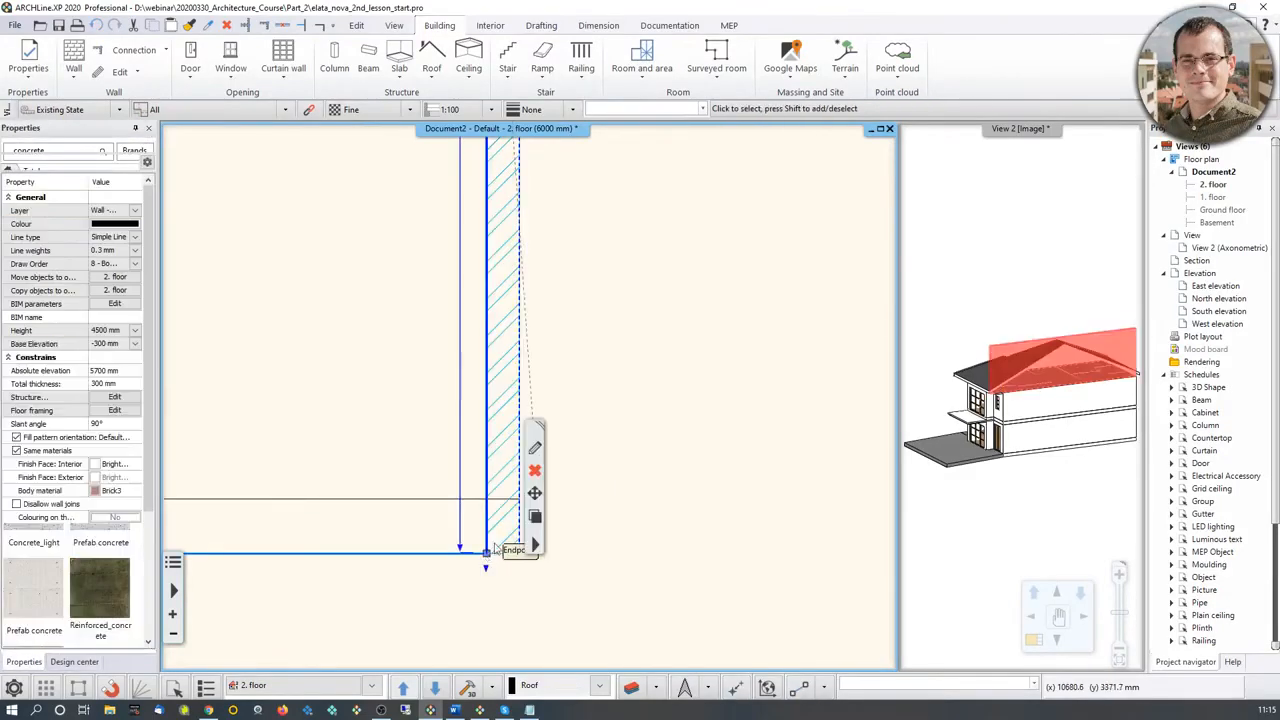
Step: Change the length of the gable wall at its rear end so it reaches the roof's rear eave corner
{"action": "scroll", "coordinate": [551, 257], "scroll_direction": "down", "scroll_amount": 3}
{"action": "middle_click_drag", "start_coordinate": [548, 257], "coordinate": [494, 650]}
{"action": "middle_click_drag", "start_coordinate": [474, 145], "coordinate": [455, 555]}
{"action": "scroll", "coordinate": [463, 402], "scroll_direction": "up", "scroll_amount": 2}
{"action": "middle_click_drag", "start_coordinate": [463, 402], "coordinate": [510, 430]}
{"action": "scroll", "coordinate": [506, 429], "scroll_direction": "up", "scroll_amount": 1}
{"action": "left_click", "coordinate": [482, 422]}
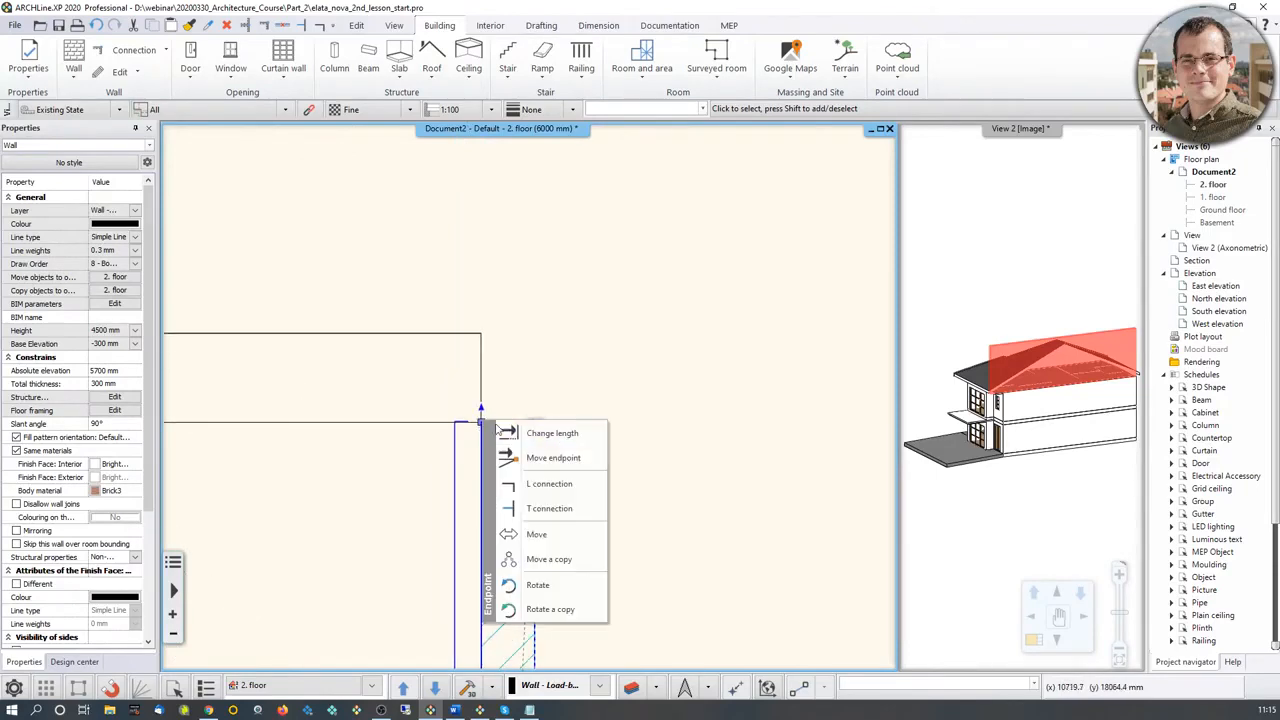
{"action": "left_click", "coordinate": [511, 430]}
{"action": "left_click", "coordinate": [493, 336]}
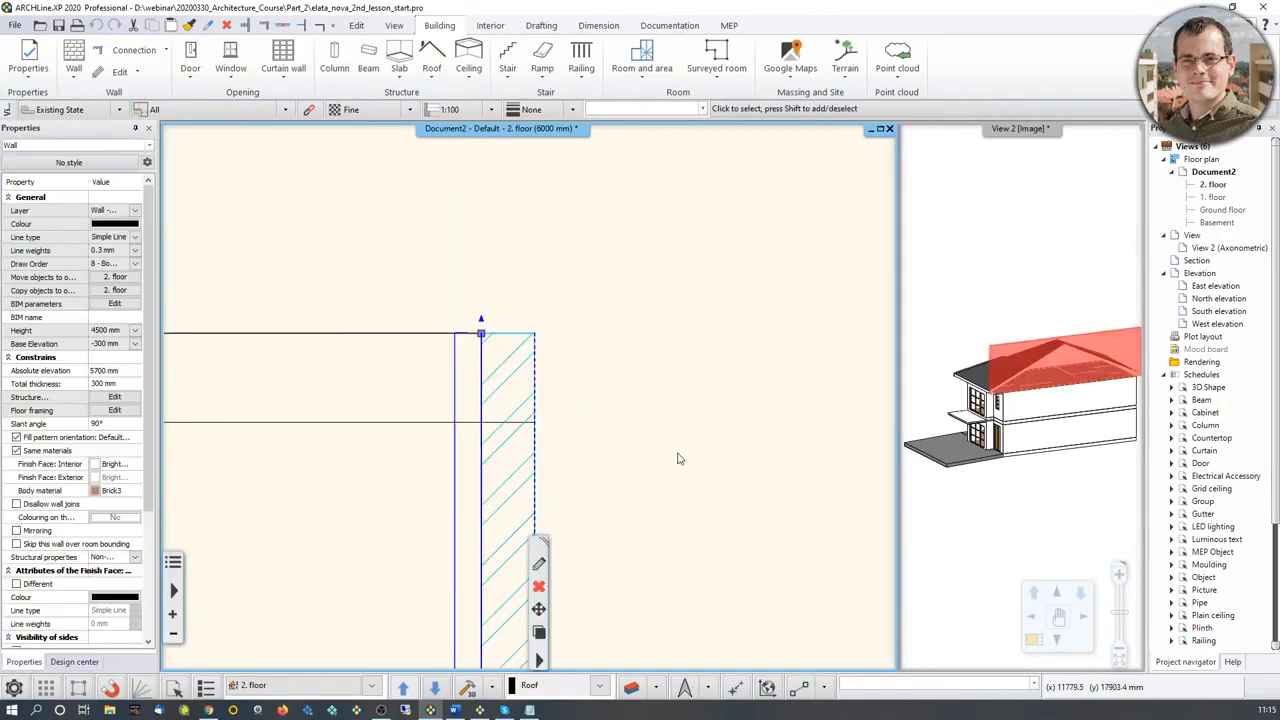
Step: Select the lengthened gable wall in the 3D view
{"action": "middle_click_drag", "start_coordinate": [681, 459], "coordinate": [708, 380]}
{"action": "middle_click_drag", "start_coordinate": [1032, 318], "coordinate": [1091, 244]}
{"action": "key", "text": "Escape"}
{"action": "left_click", "coordinate": [1067, 324]}
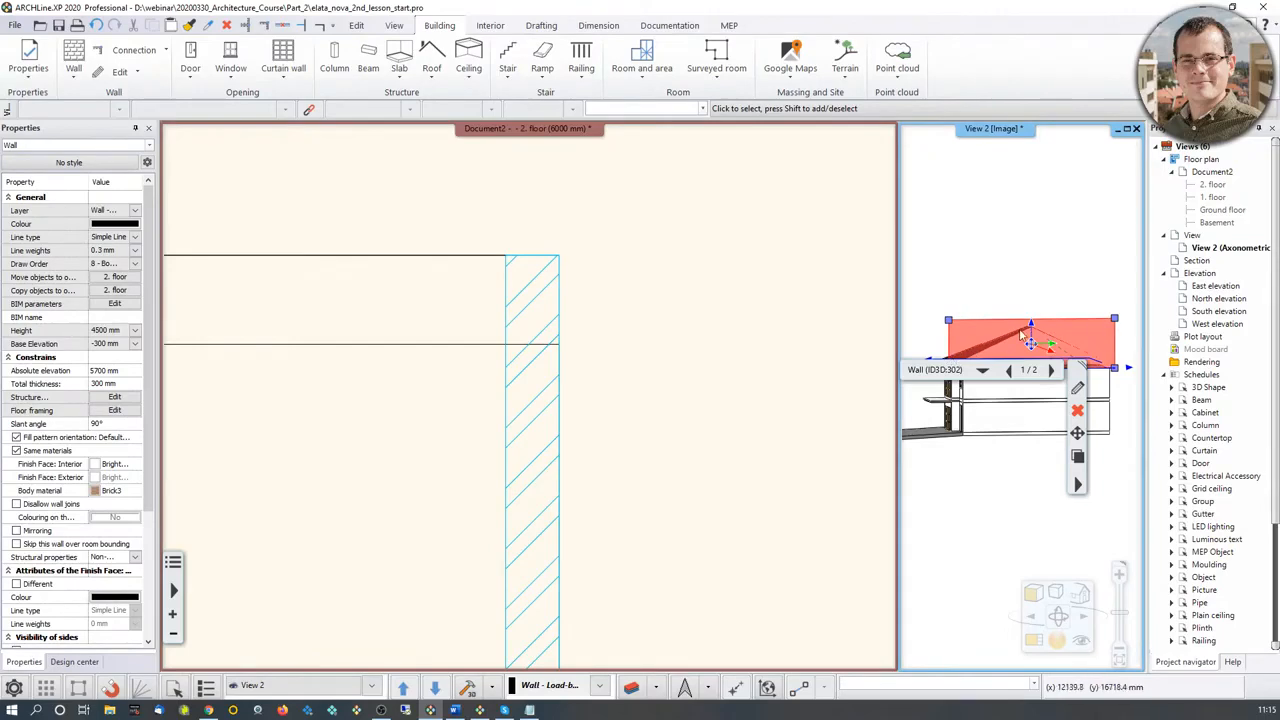
{"action": "middle_click_drag", "start_coordinate": [1113, 355], "coordinate": [941, 315]}
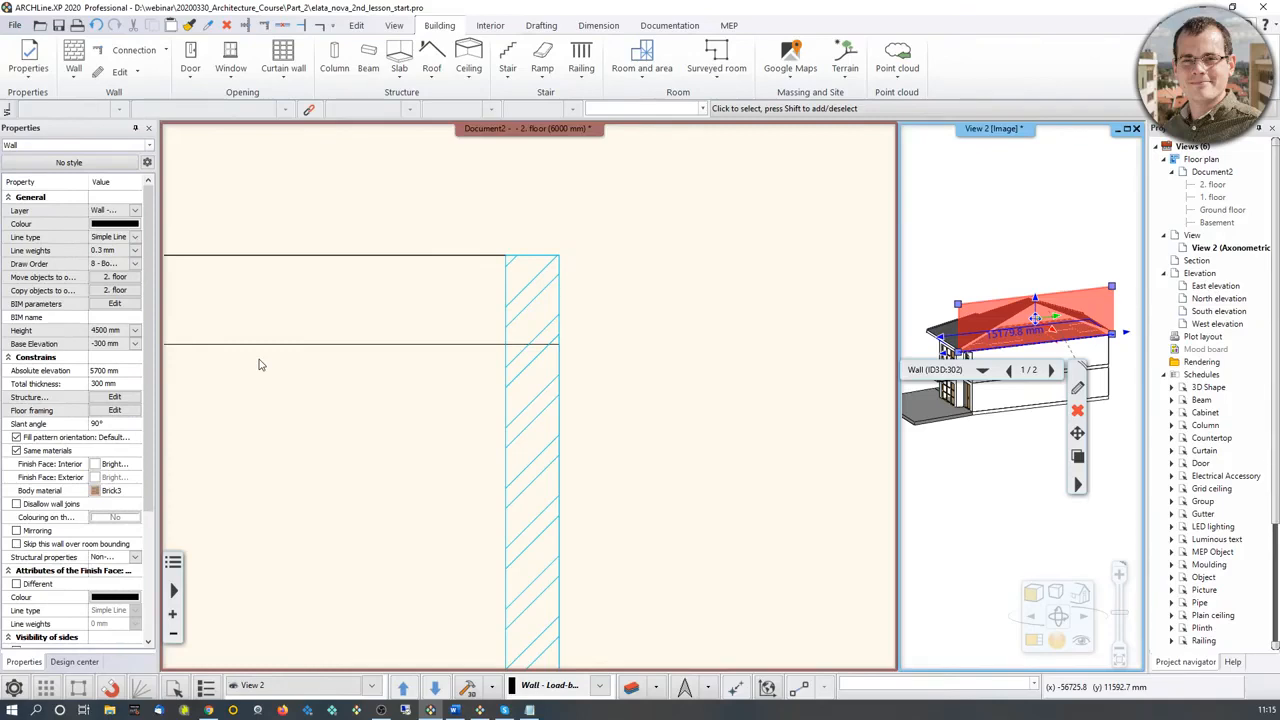
Step: Turn the 3D view square to the gable wall and switch it from image to vector drawing
{"action": "scroll", "coordinate": [531, 433], "scroll_direction": "down", "scroll_amount": 5}
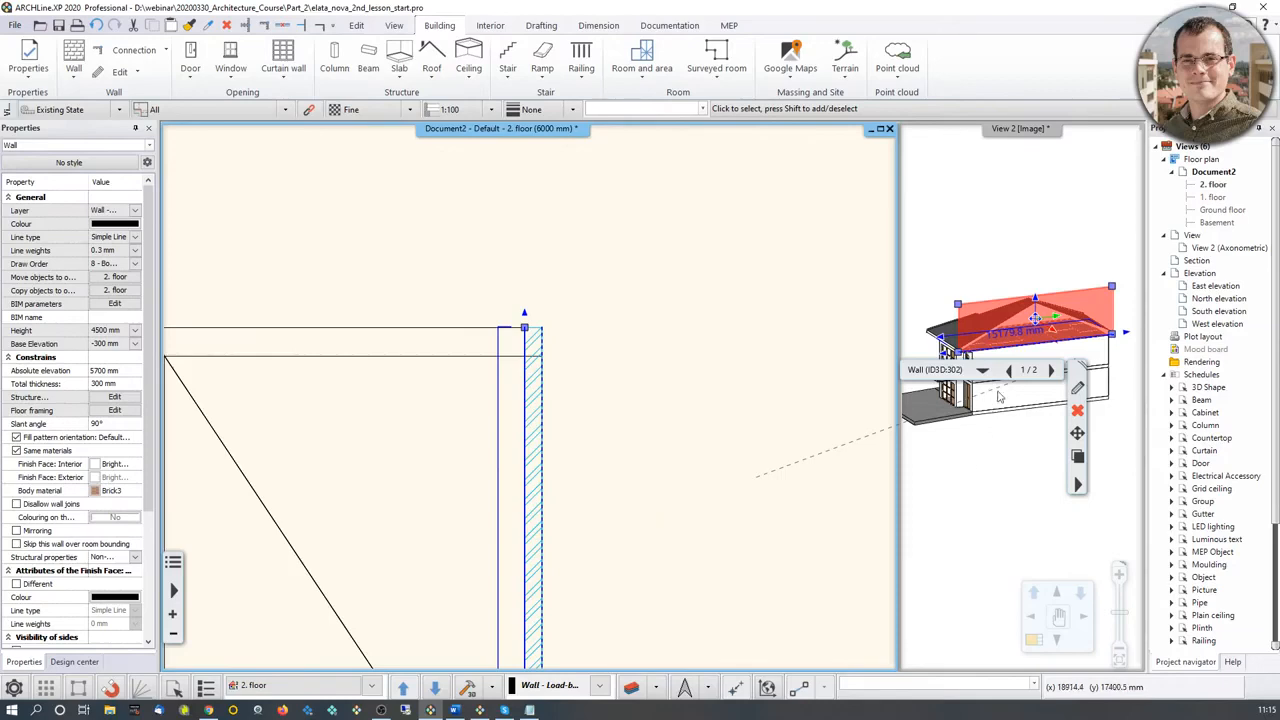
{"action": "middle_click_drag", "start_coordinate": [1030, 312], "coordinate": [1027, 285]}
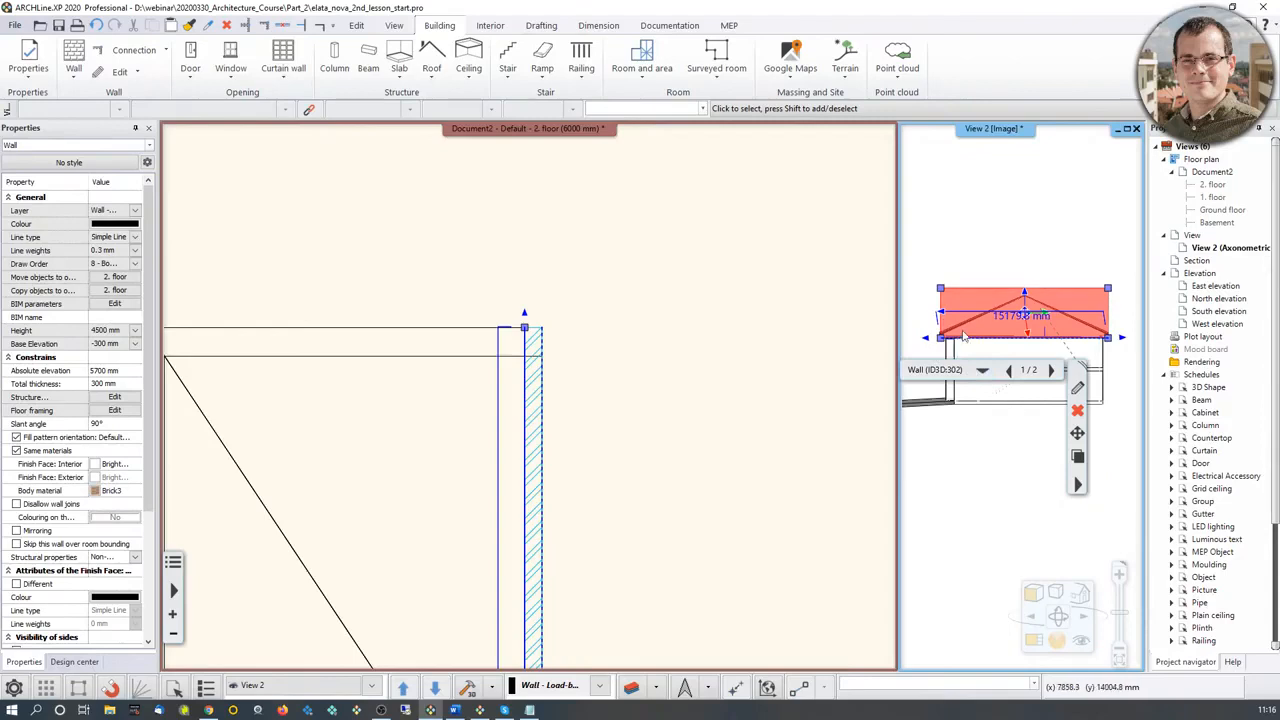
{"action": "left_click", "coordinate": [966, 569]}
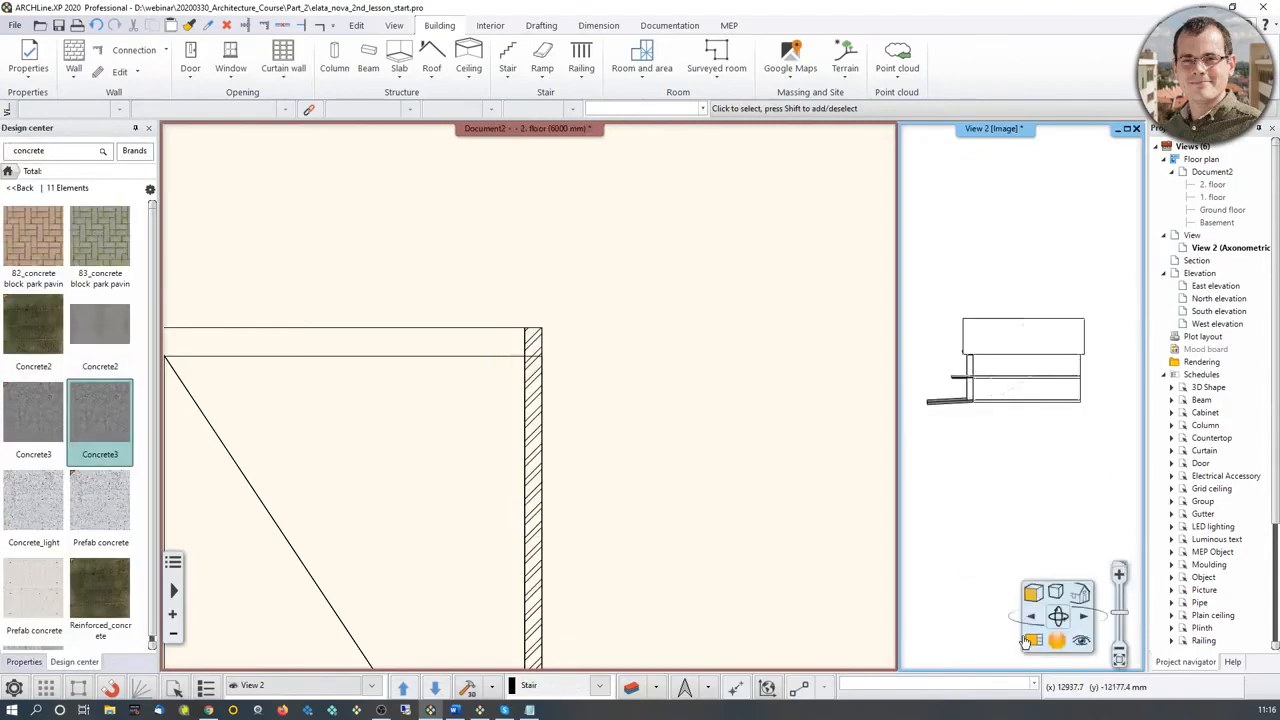
{"action": "left_click", "coordinate": [1055, 609]}
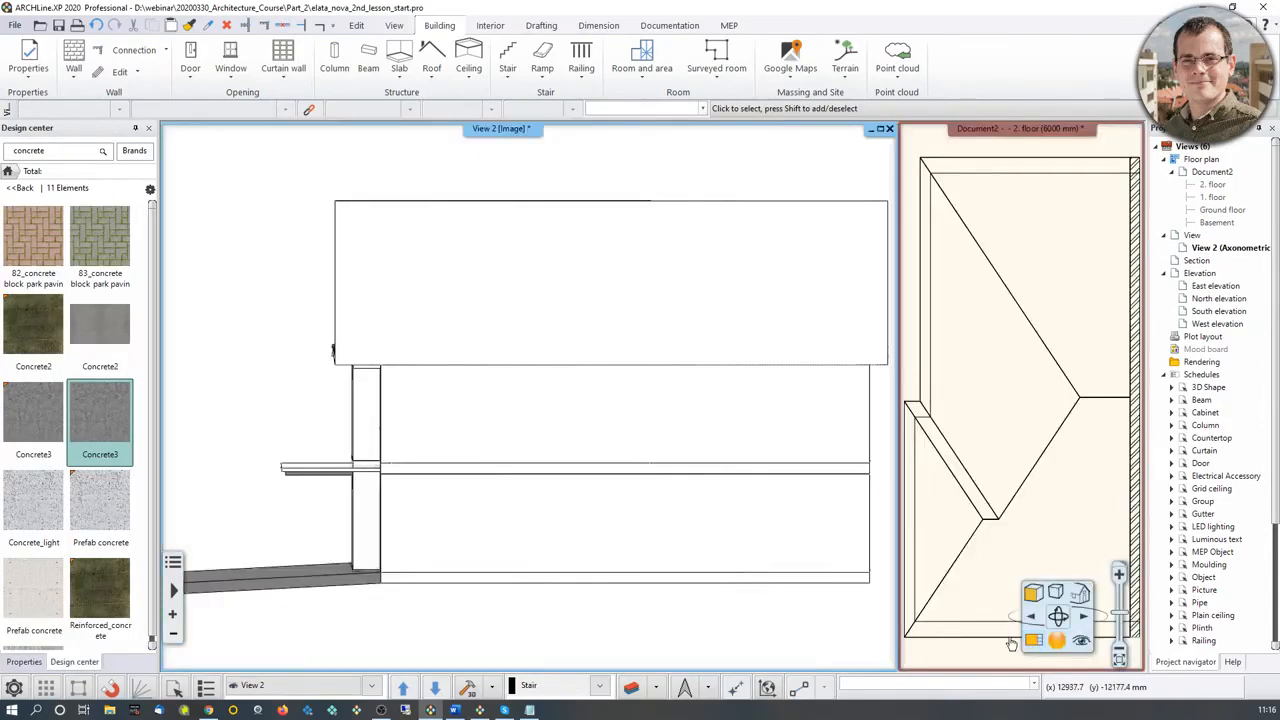
{"action": "left_click", "coordinate": [512, 134]}
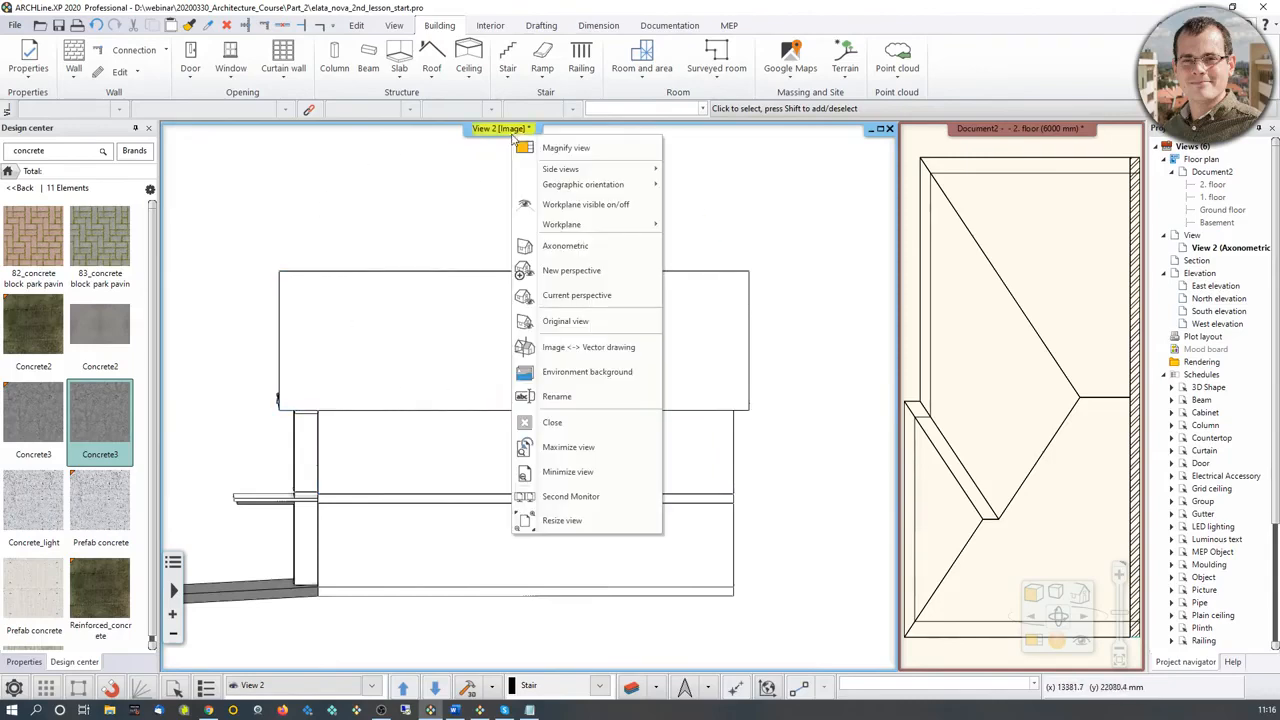
{"action": "left_click", "coordinate": [598, 348]}
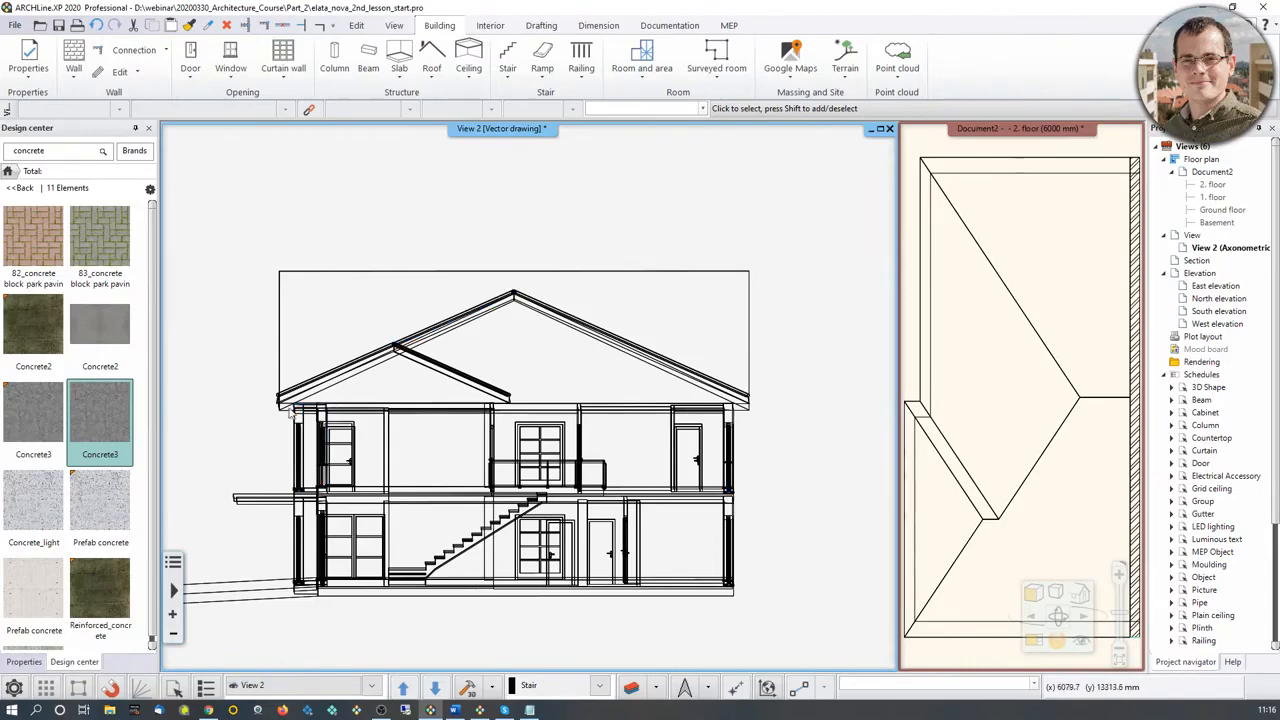
Step: Copy the roof and gable wall linework from the vector side view, with the reference point near the roof's lower-left eave corner
{"action": "scroll", "coordinate": [566, 361], "scroll_direction": "up", "scroll_amount": 2}
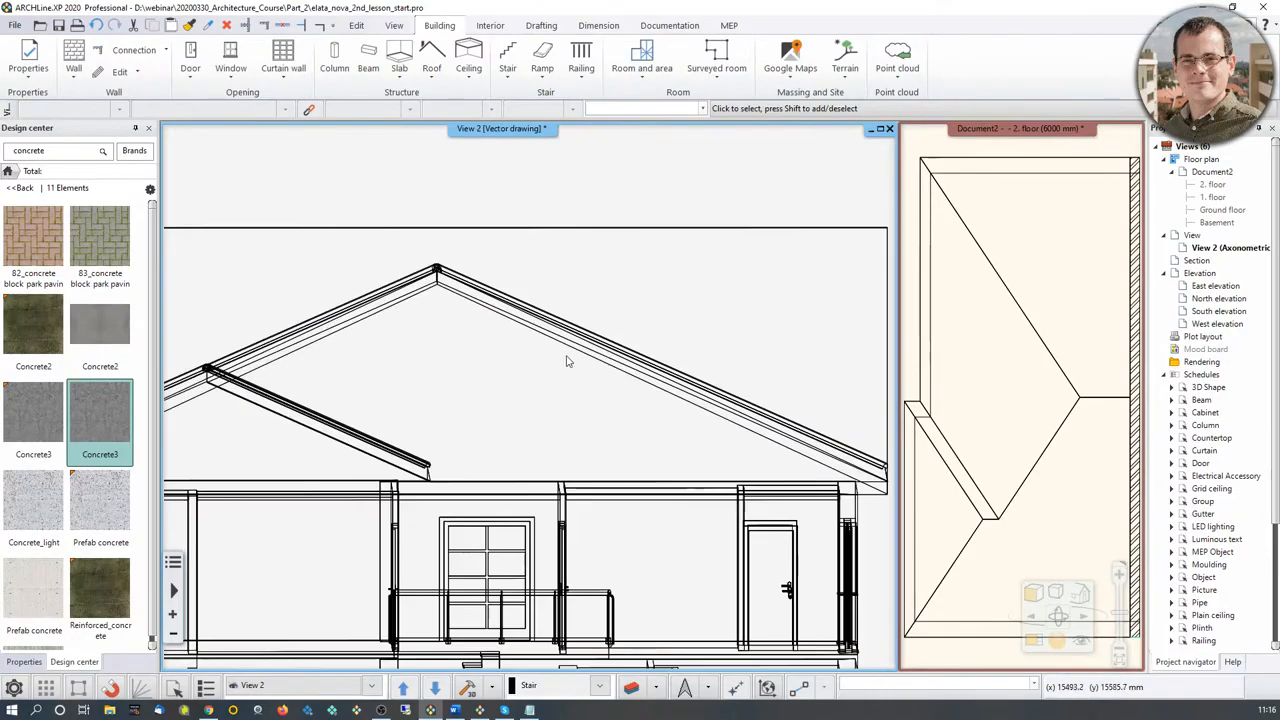
{"action": "scroll", "coordinate": [566, 361], "scroll_direction": "up", "scroll_amount": 1}
{"action": "left_click", "coordinate": [562, 340]}
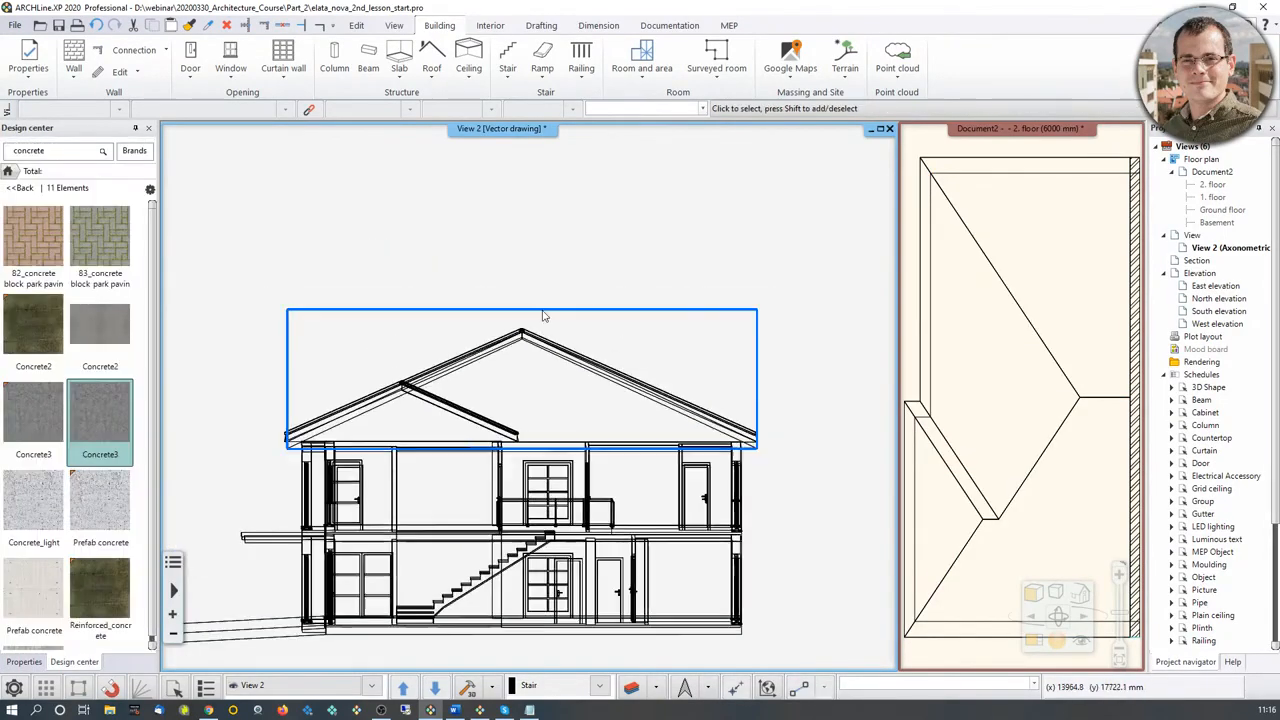
{"action": "left_click_drag", "start_coordinate": [240, 262], "coordinate": [796, 470]}
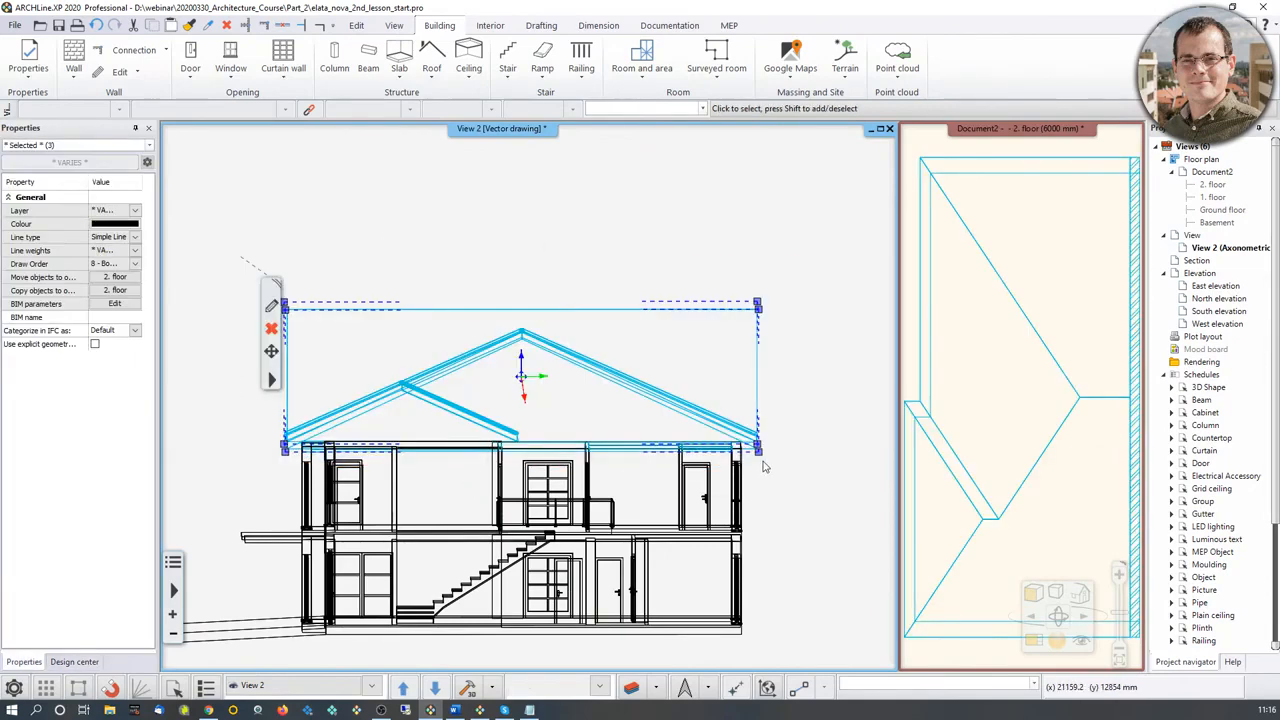
{"action": "key", "text": "ctrl+c"}
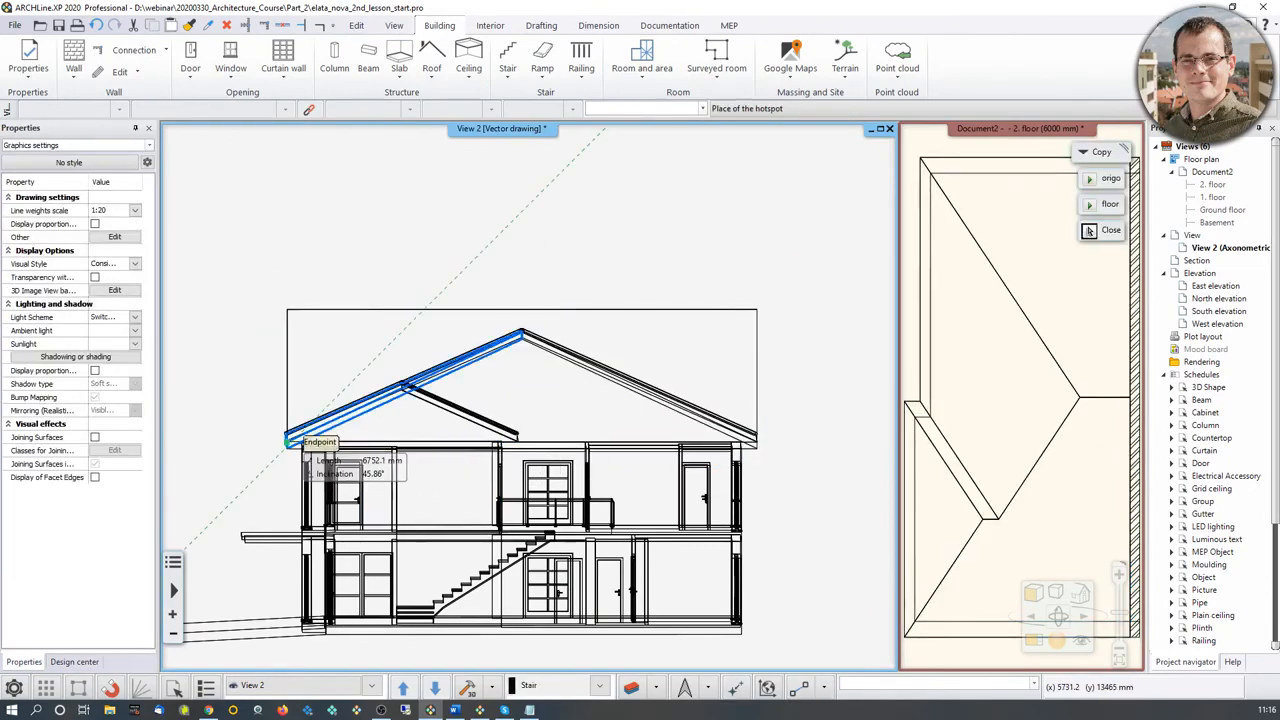
{"action": "left_click", "coordinate": [302, 454]}
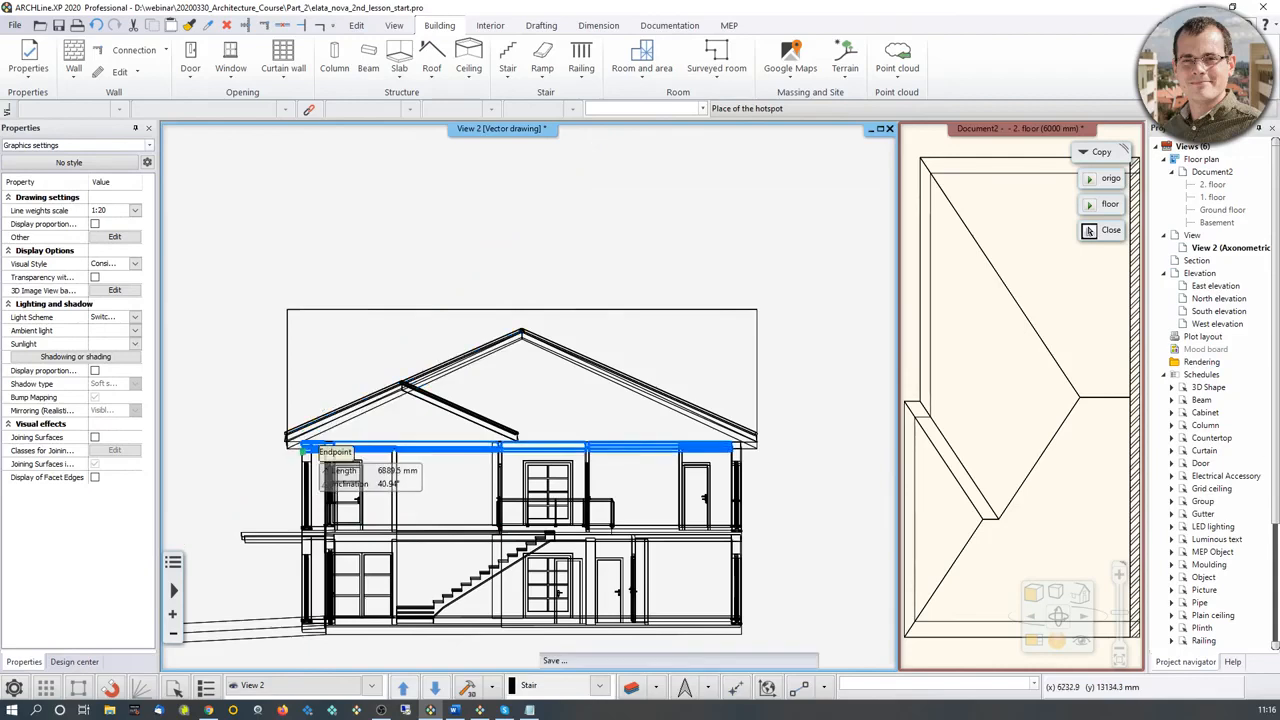
Step: Paste the copied roof and gable wall side view onto the 2. floor plan in the empty area beside the house
{"action": "left_click", "coordinate": [1030, 526]}
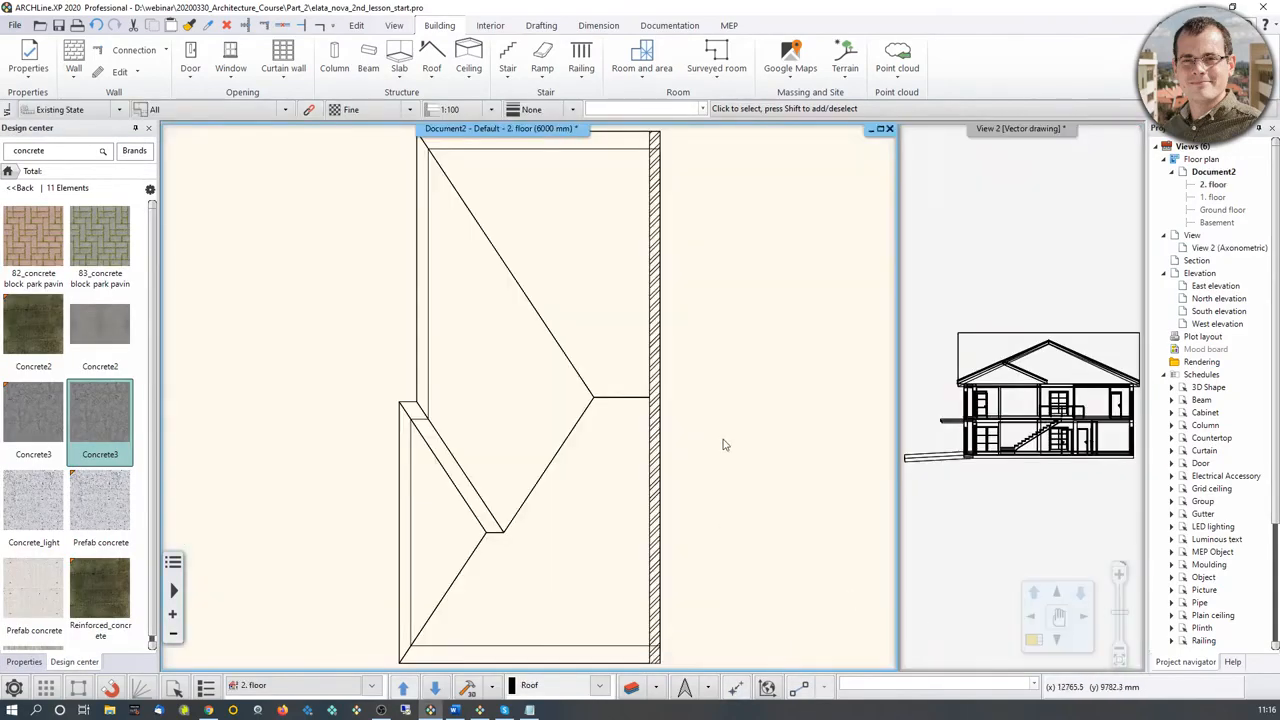
{"action": "middle_click_drag", "start_coordinate": [723, 440], "coordinate": [473, 438]}
{"action": "scroll", "coordinate": [473, 438], "scroll_direction": "down", "scroll_amount": 3}
{"action": "key", "text": "ctrl+v"}
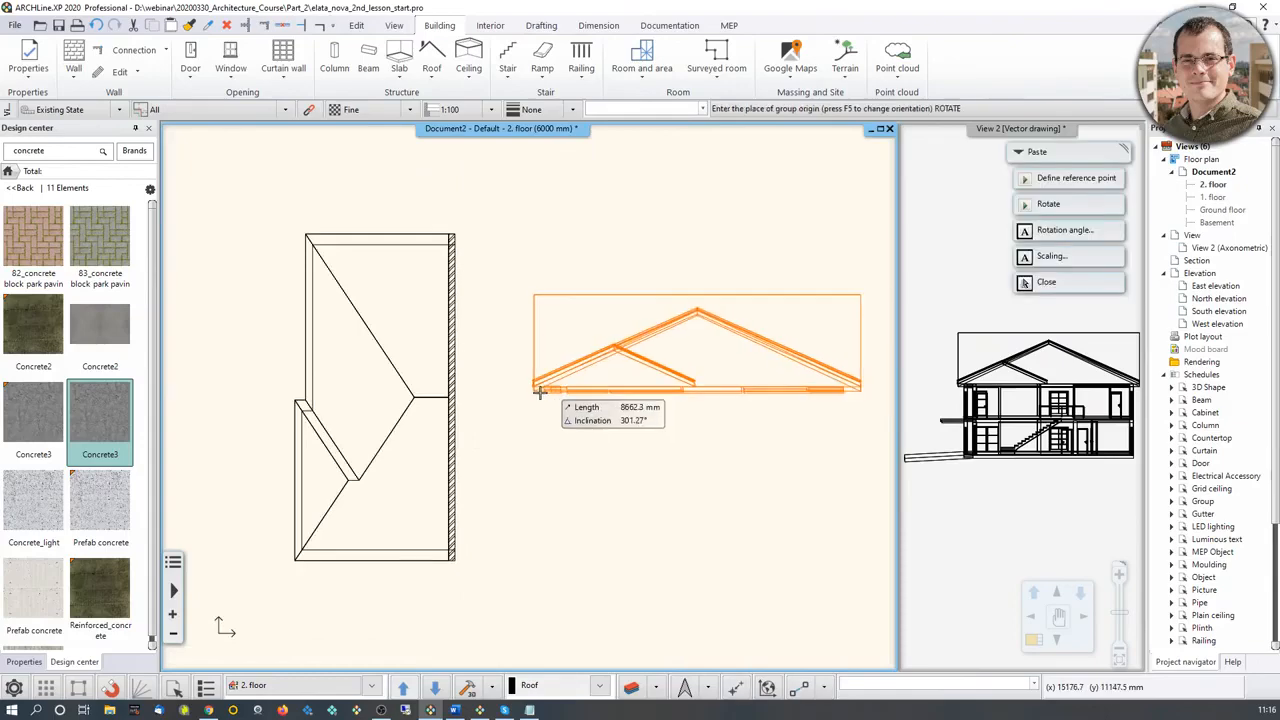
{"action": "left_click", "coordinate": [506, 384]}
Step: Examine the pasted wall outline and ridge lines, and compare them with the roof and gable wall on the plan
{"action": "scroll", "coordinate": [624, 432], "scroll_direction": "up", "scroll_amount": 3}
{"action": "middle_click_drag", "start_coordinate": [406, 250], "coordinate": [387, 301]}
{"action": "left_click", "coordinate": [372, 237]}
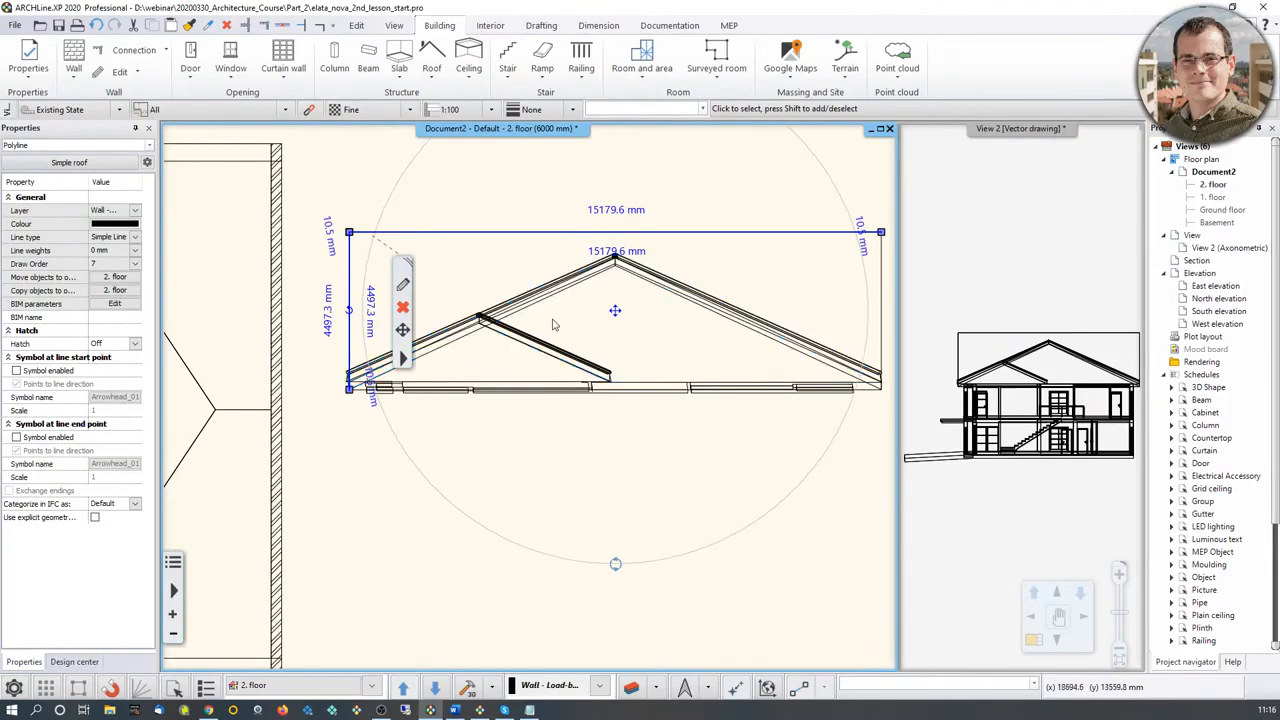
{"action": "key", "text": "Escape"}
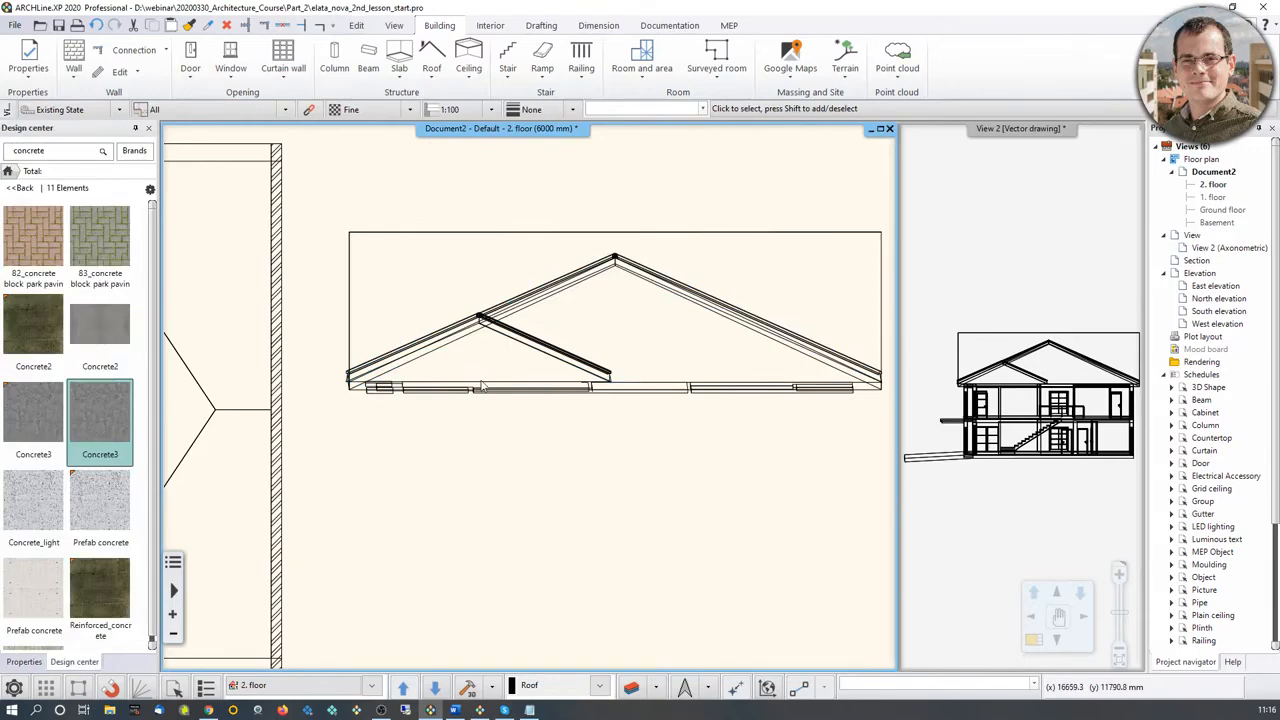
{"action": "scroll", "coordinate": [598, 350], "scroll_direction": "up", "scroll_amount": 1}
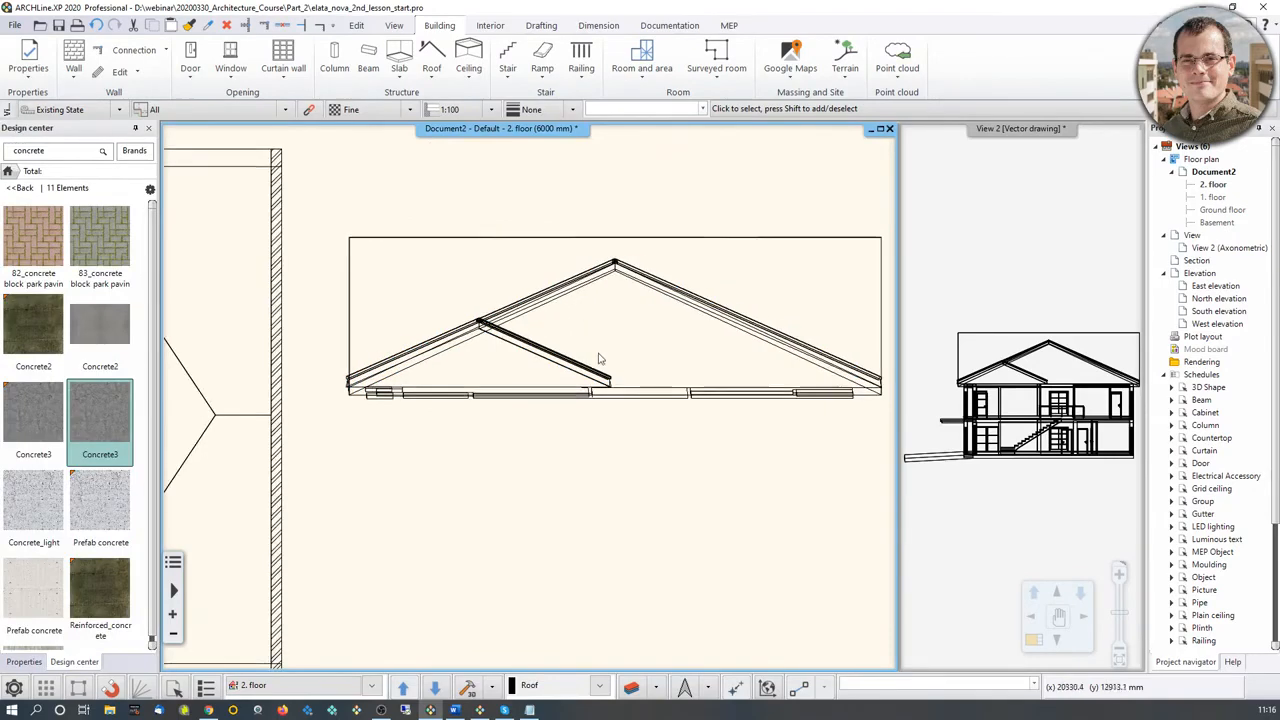
{"action": "scroll", "coordinate": [595, 390], "scroll_direction": "up", "scroll_amount": 1}
{"action": "scroll", "coordinate": [614, 320], "scroll_direction": "up", "scroll_amount": 4}
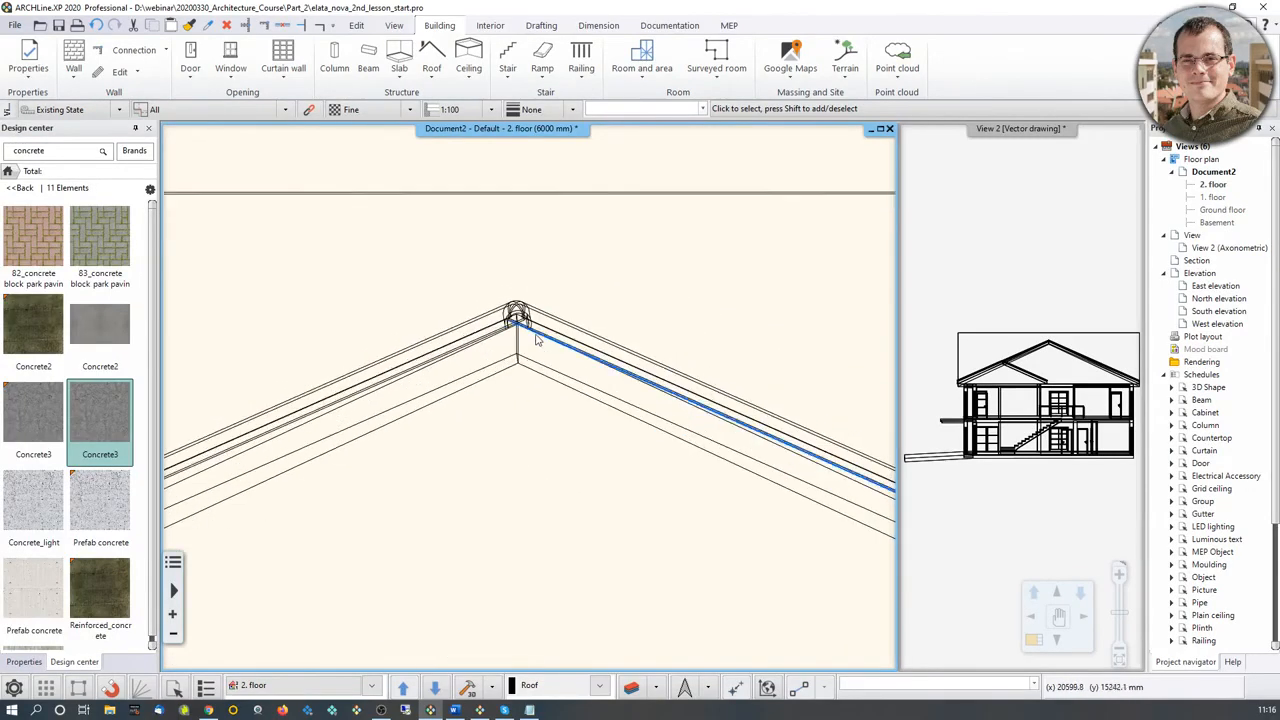
{"action": "scroll", "coordinate": [520, 364], "scroll_direction": "down", "scroll_amount": 4}
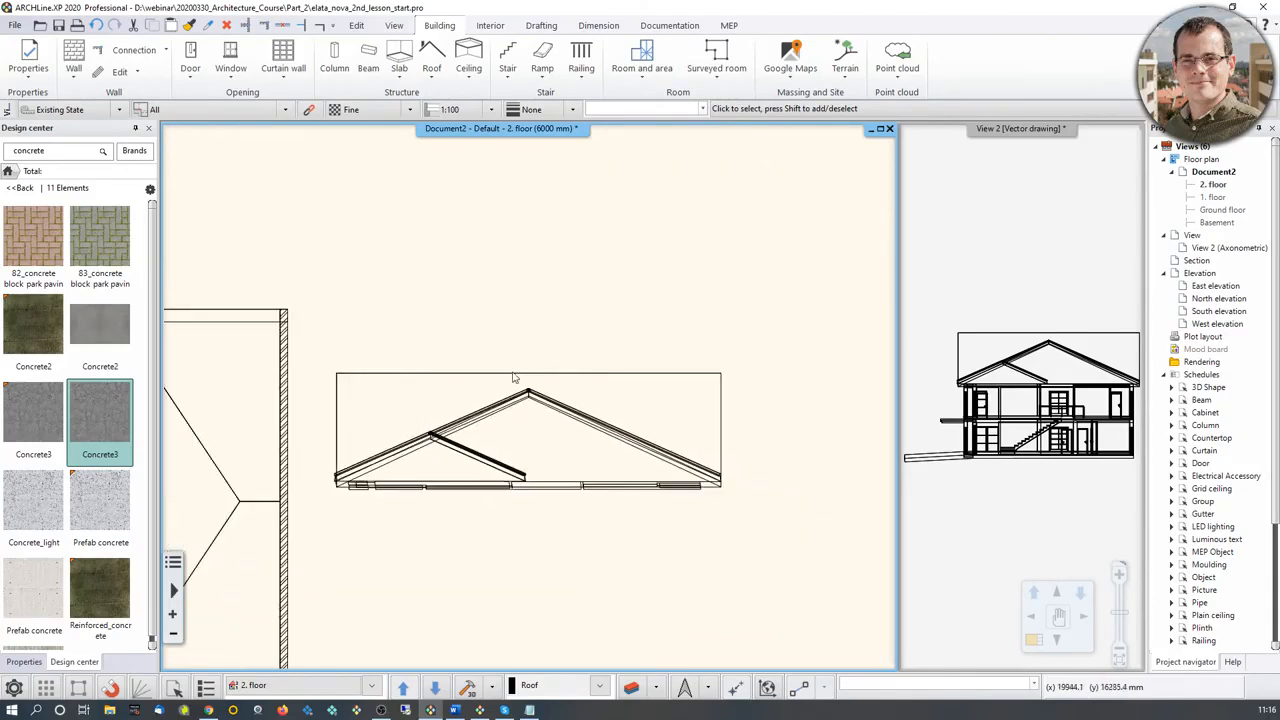
{"action": "middle_click_drag", "start_coordinate": [319, 403], "coordinate": [345, 371]}
{"action": "middle_click_drag", "start_coordinate": [307, 428], "coordinate": [376, 348]}
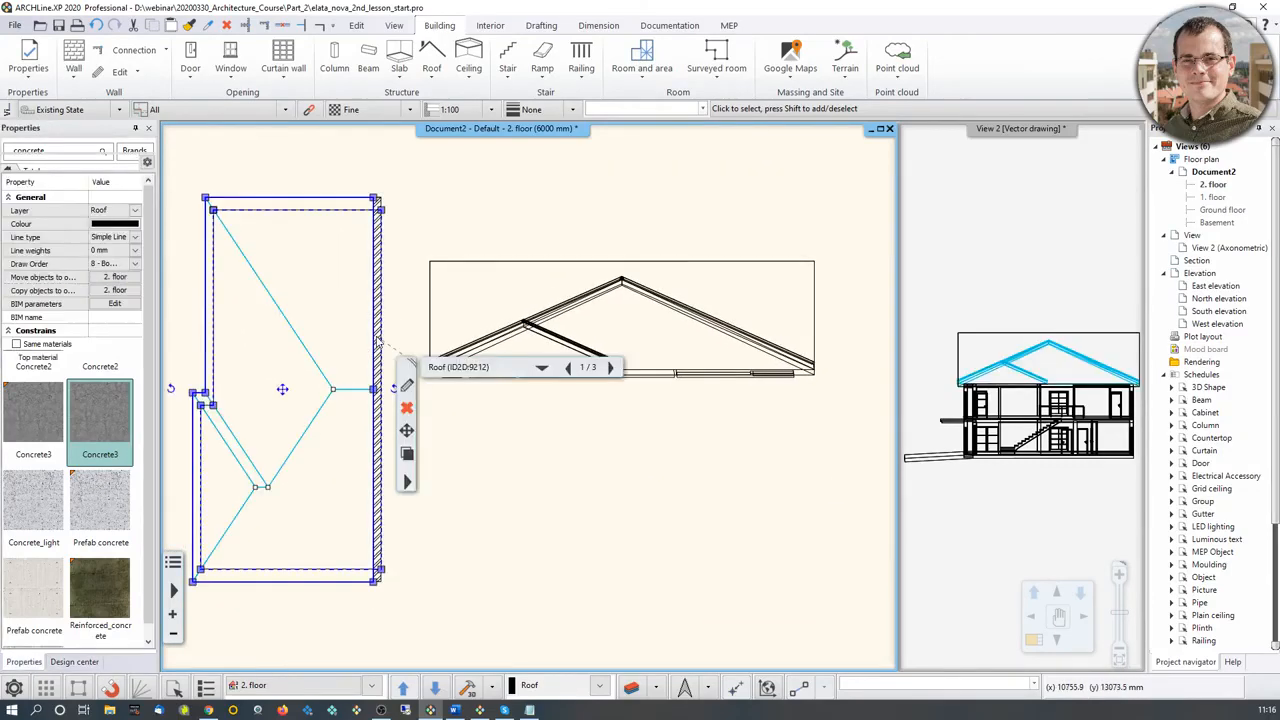
{"action": "left_click", "coordinate": [378, 346]}
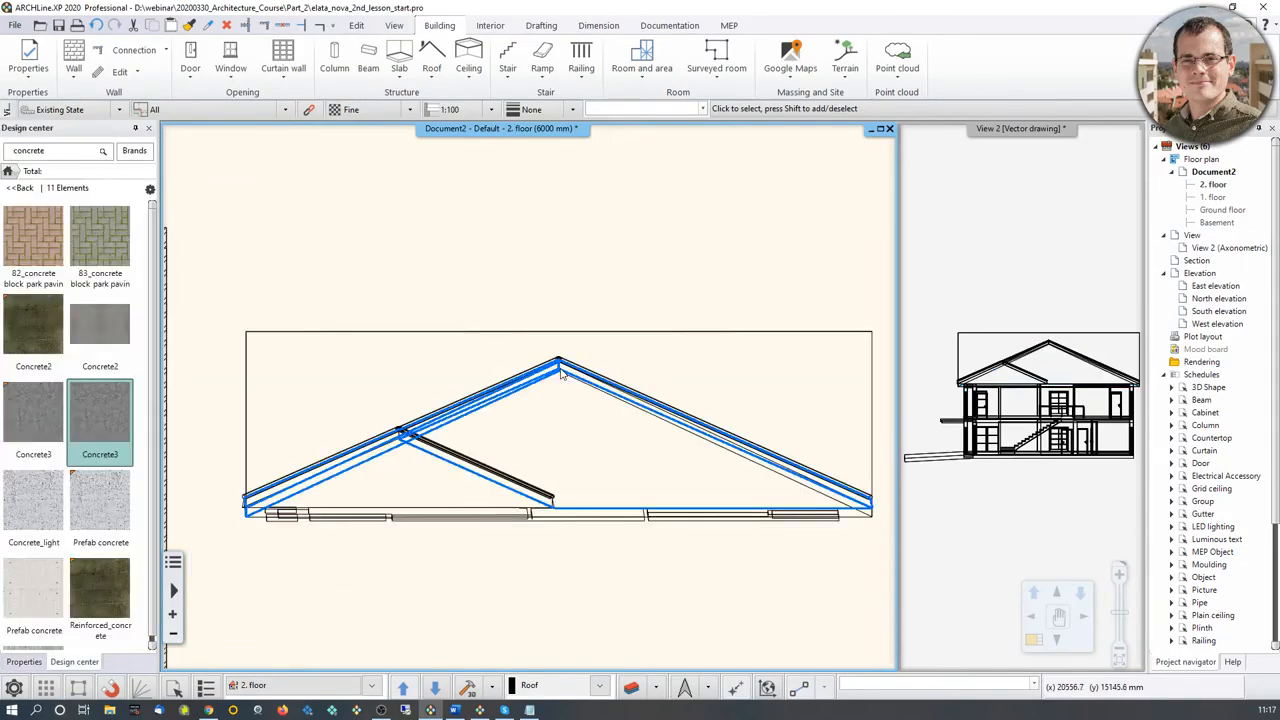
Step: Draw a simple vertical line 500 mm long upward from the underside of the ridge in the pasted side view
{"action": "left_click", "coordinate": [544, 28]}
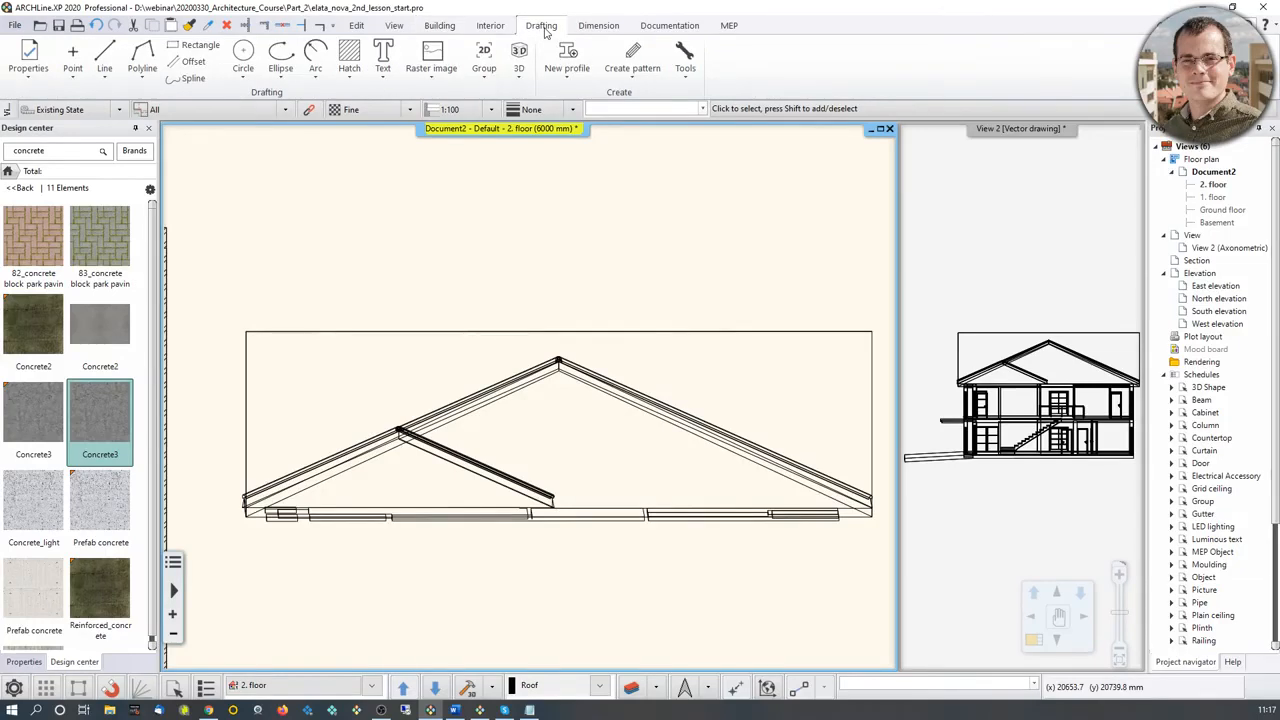
{"action": "left_click", "coordinate": [7, 171]}
{"action": "scroll", "coordinate": [580, 378], "scroll_direction": "up", "scroll_amount": 2}
{"action": "scroll", "coordinate": [554, 380], "scroll_direction": "up", "scroll_amount": 1}
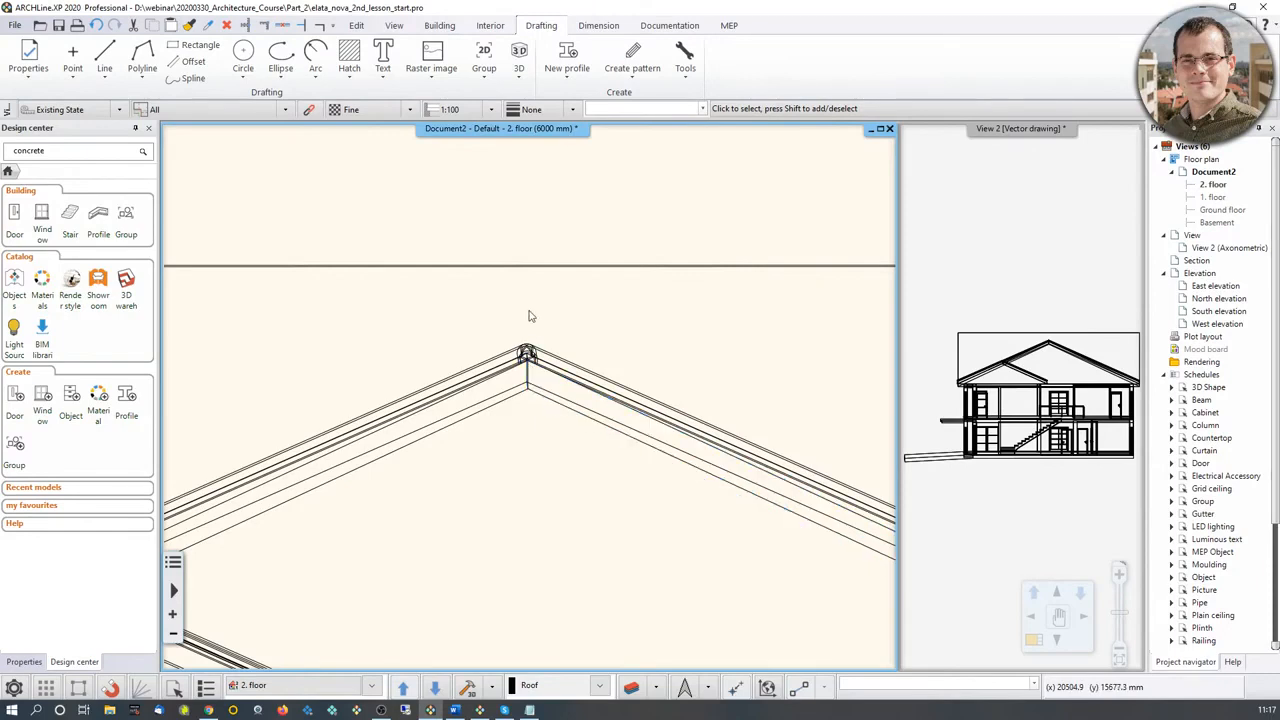
{"action": "middle_click_drag", "start_coordinate": [572, 322], "coordinate": [575, 310]}
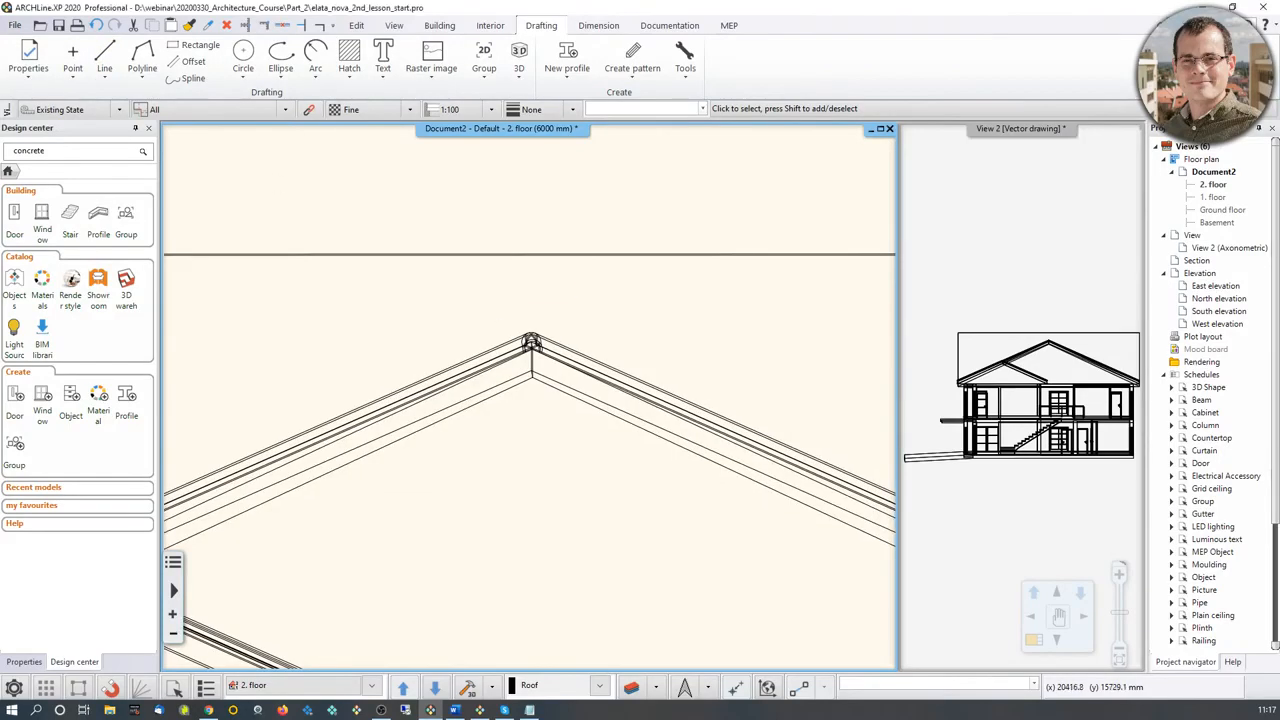
{"action": "left_click", "coordinate": [105, 56]}
{"action": "left_click", "coordinate": [532, 377]}
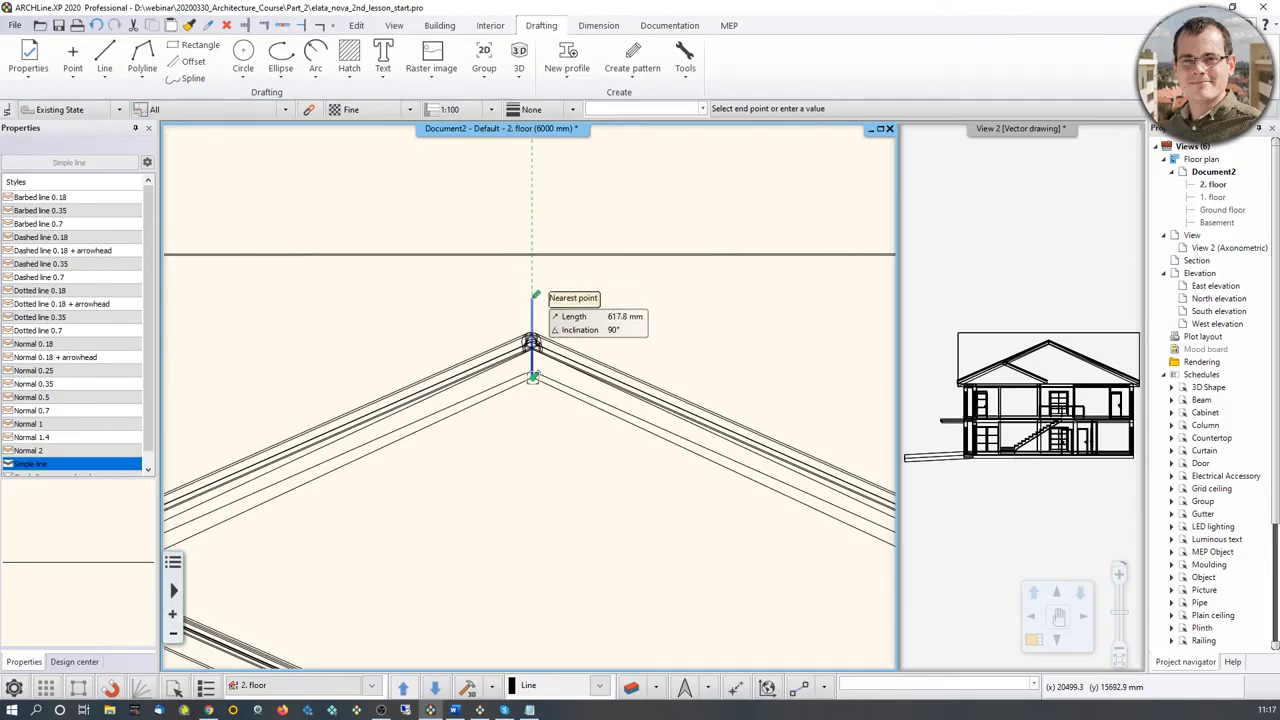
{"action": "type", "text": "500"}
{"action": "key", "text": "Return"}
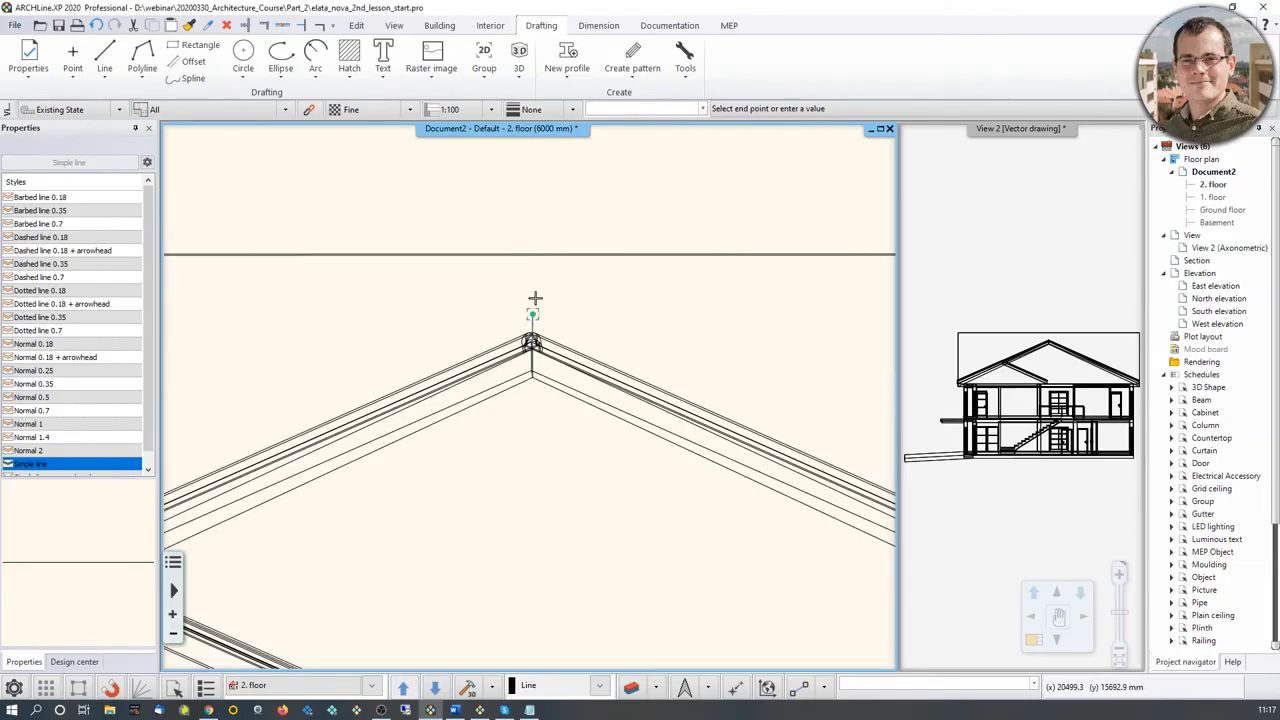
{"action": "key", "text": "Return"}
{"action": "scroll", "coordinate": [585, 311], "scroll_direction": "up", "scroll_amount": 3}
{"action": "middle_click_drag", "start_coordinate": [585, 311], "coordinate": [541, 374]}
{"action": "key", "text": "Return"}
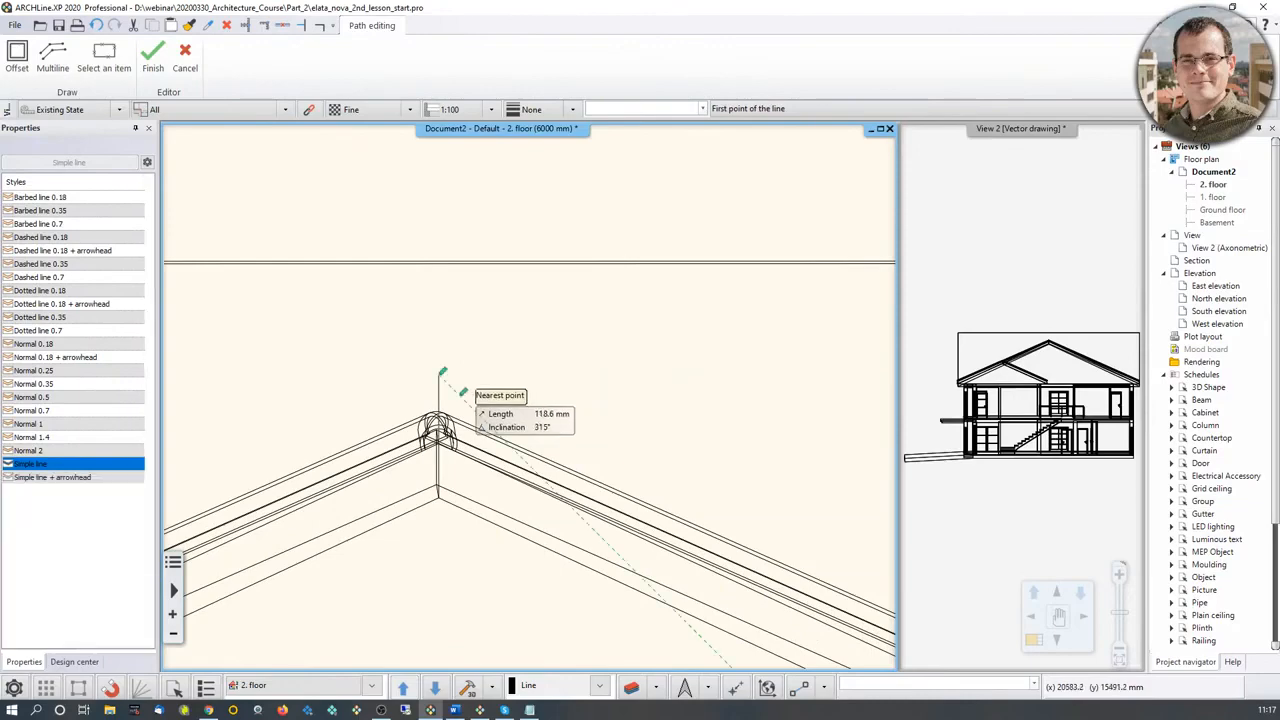
Step: Select the pasted roof polyline and try to offset its lower sloping edge beside the ridge
{"action": "scroll", "coordinate": [606, 537], "scroll_direction": "down", "scroll_amount": 7}
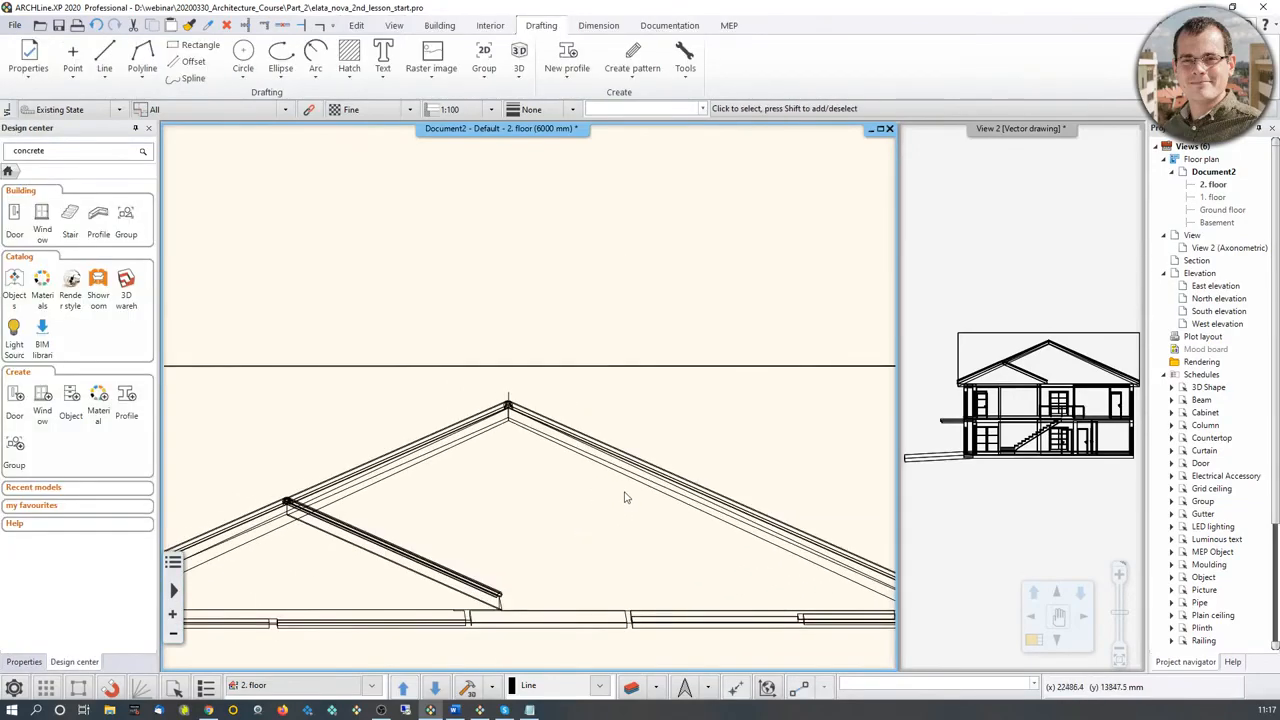
{"action": "middle_click_drag", "start_coordinate": [625, 497], "coordinate": [552, 492]}
{"action": "left_click", "coordinate": [574, 478]}
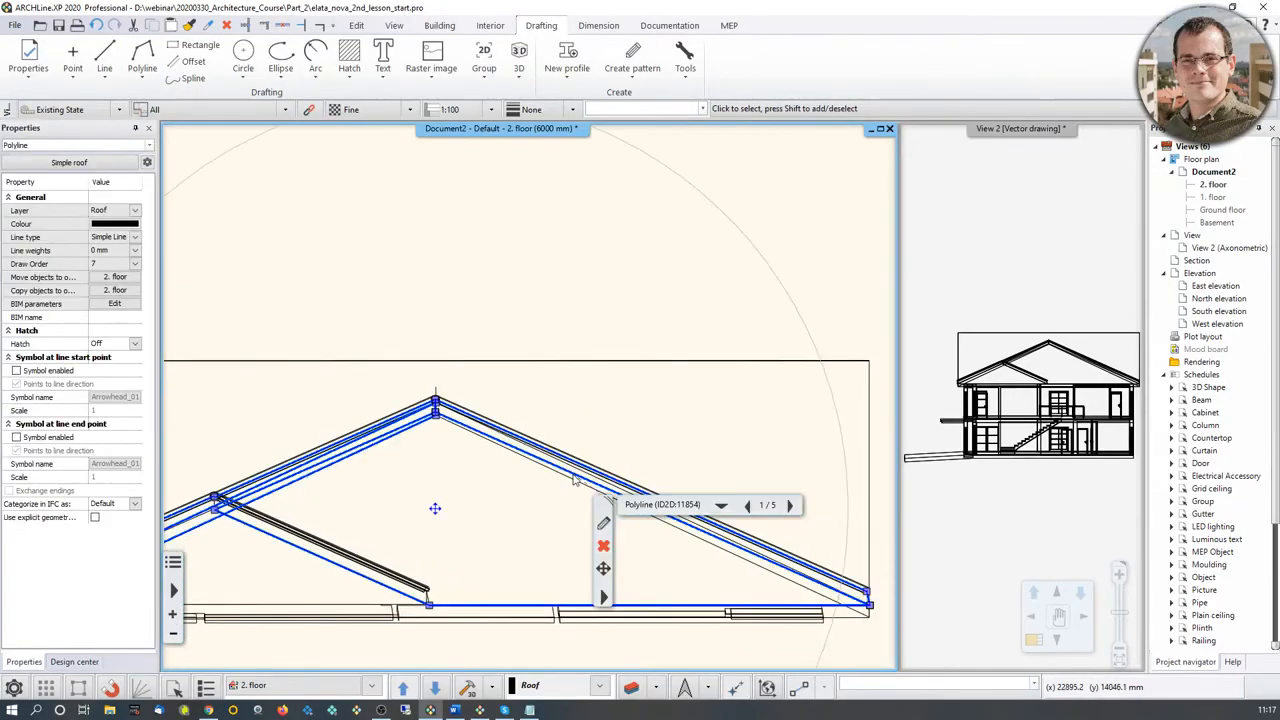
{"action": "scroll", "coordinate": [520, 466], "scroll_direction": "up", "scroll_amount": 2}
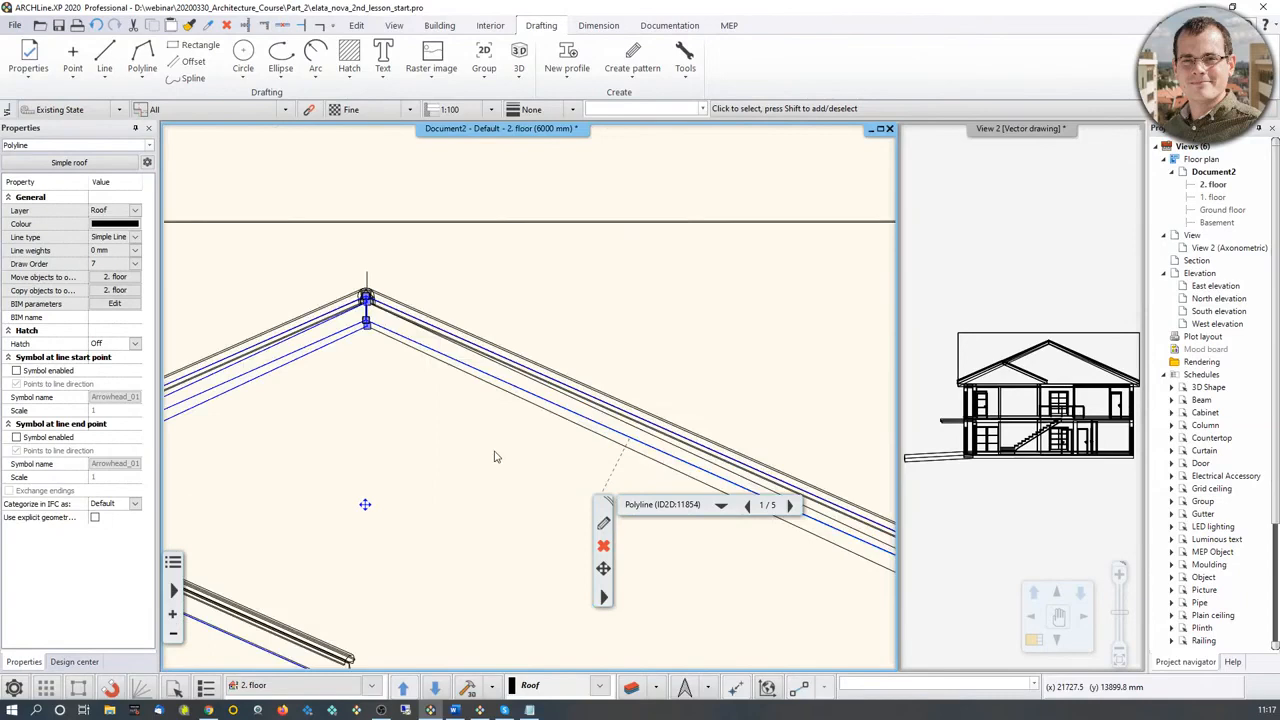
{"action": "right_click", "coordinate": [415, 348]}
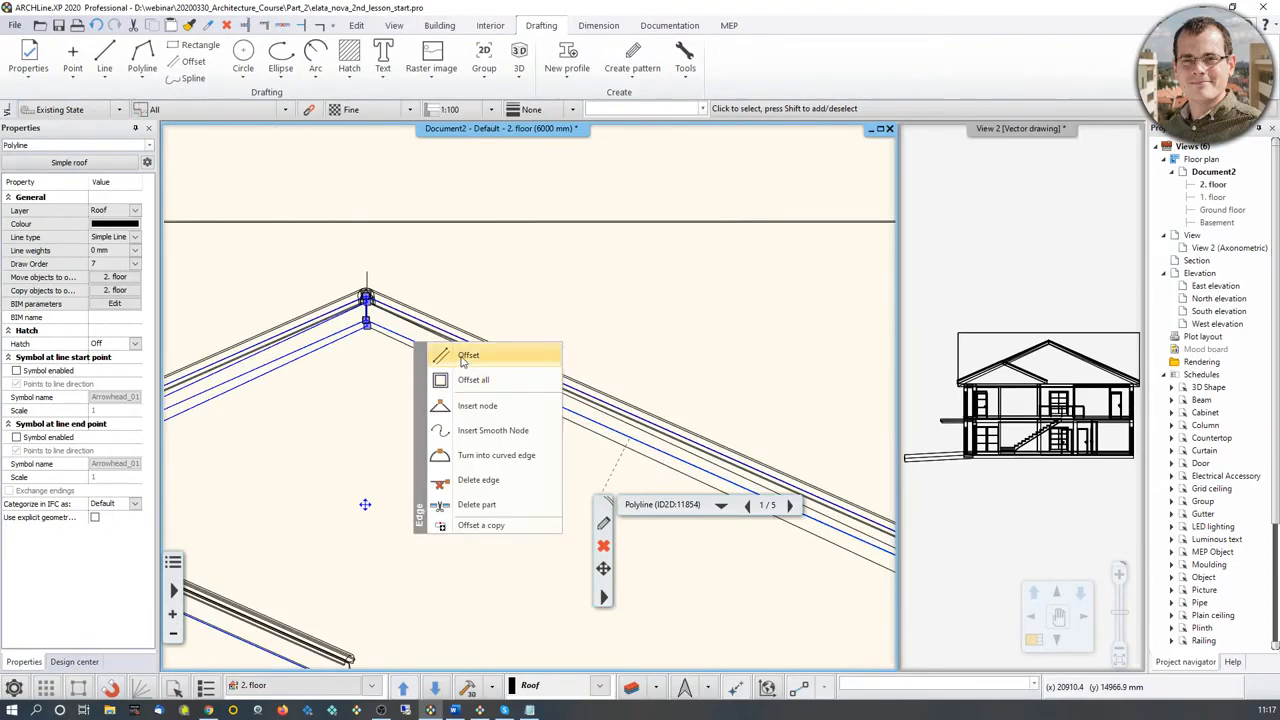
{"action": "left_click", "coordinate": [466, 355]}
{"action": "left_click", "coordinate": [418, 342]}
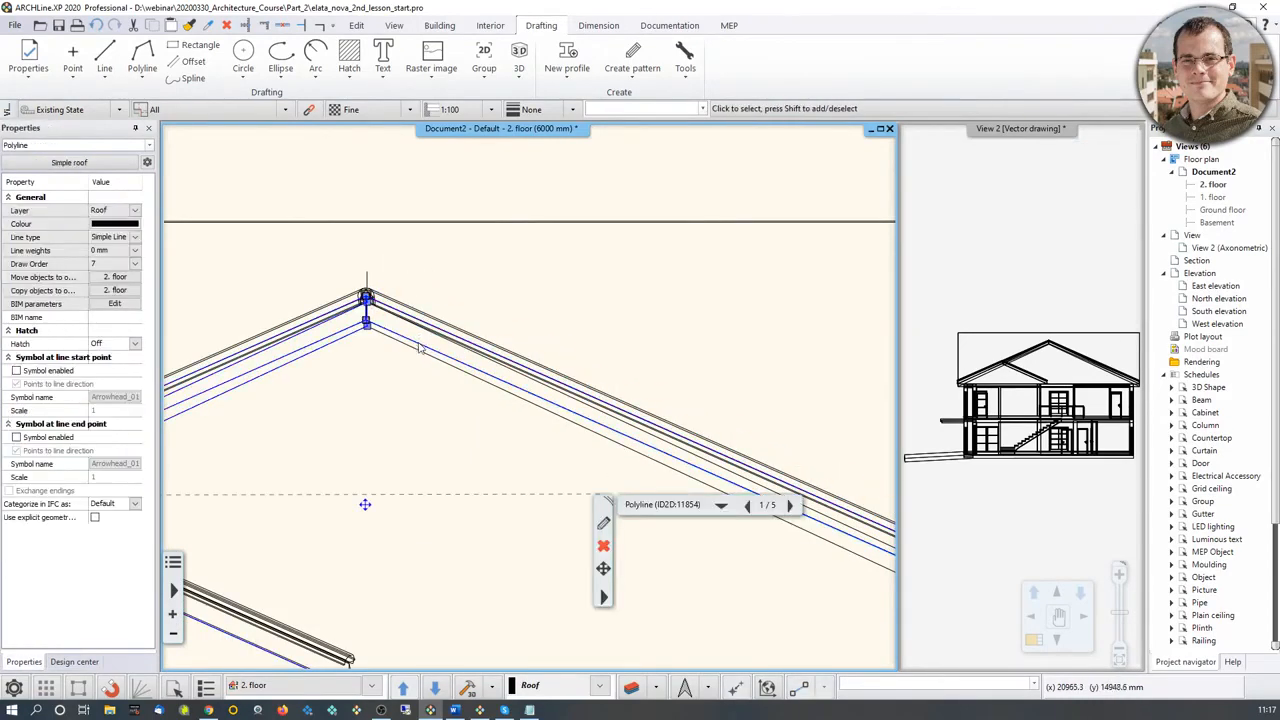
{"action": "right_click", "coordinate": [420, 348]}
{"action": "left_click", "coordinate": [466, 360]}
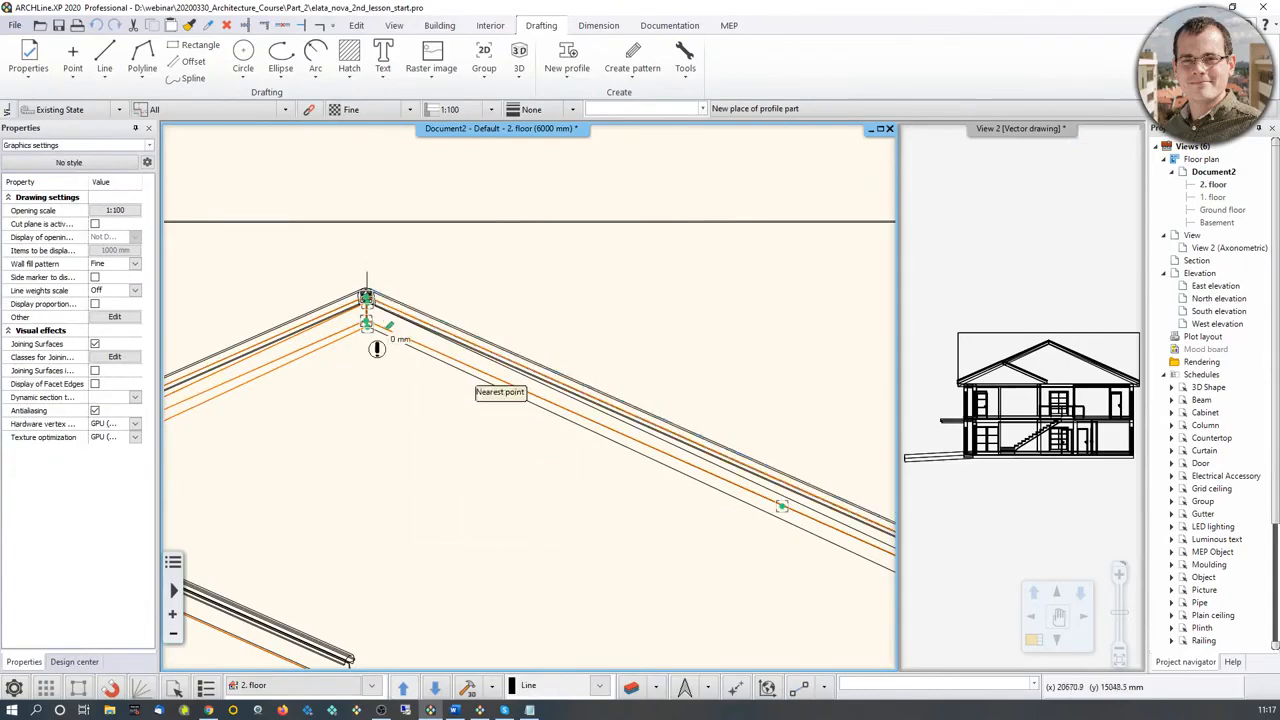
{"action": "left_click", "coordinate": [408, 321]}
Step: Try to offset the upper sloping edge of the pasted roof polyline to the ridge point, then deselect it
{"action": "right_click", "coordinate": [410, 322]}
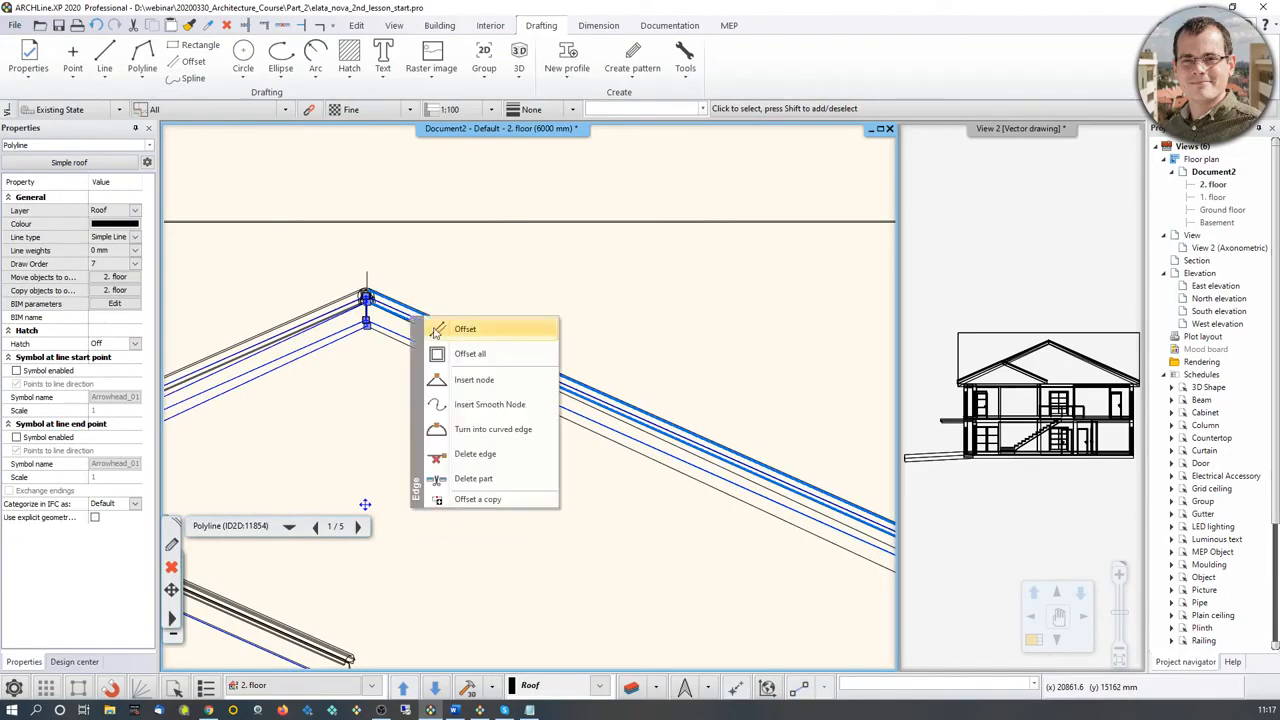
{"action": "left_click", "coordinate": [457, 354]}
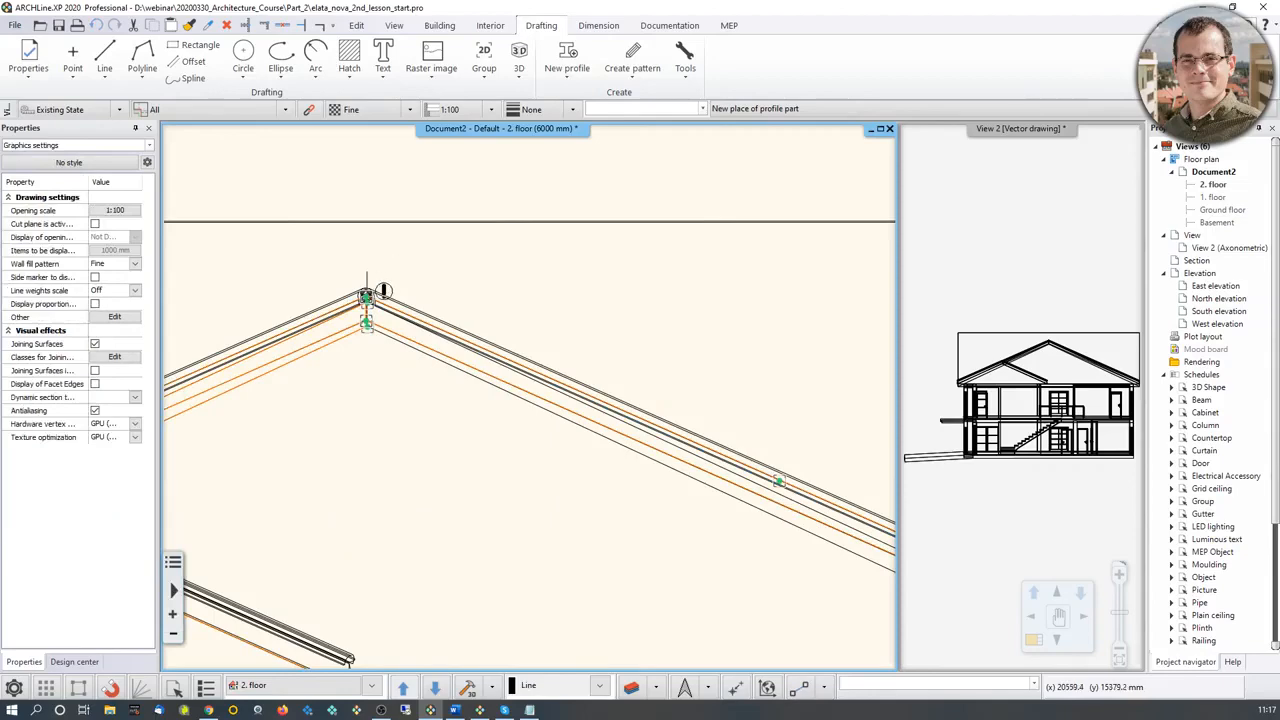
{"action": "left_click", "coordinate": [366, 298]}
{"action": "scroll", "coordinate": [386, 294], "scroll_direction": "down", "scroll_amount": 7}
{"action": "left_click", "coordinate": [717, 278]}
{"action": "key", "text": "Escape"}
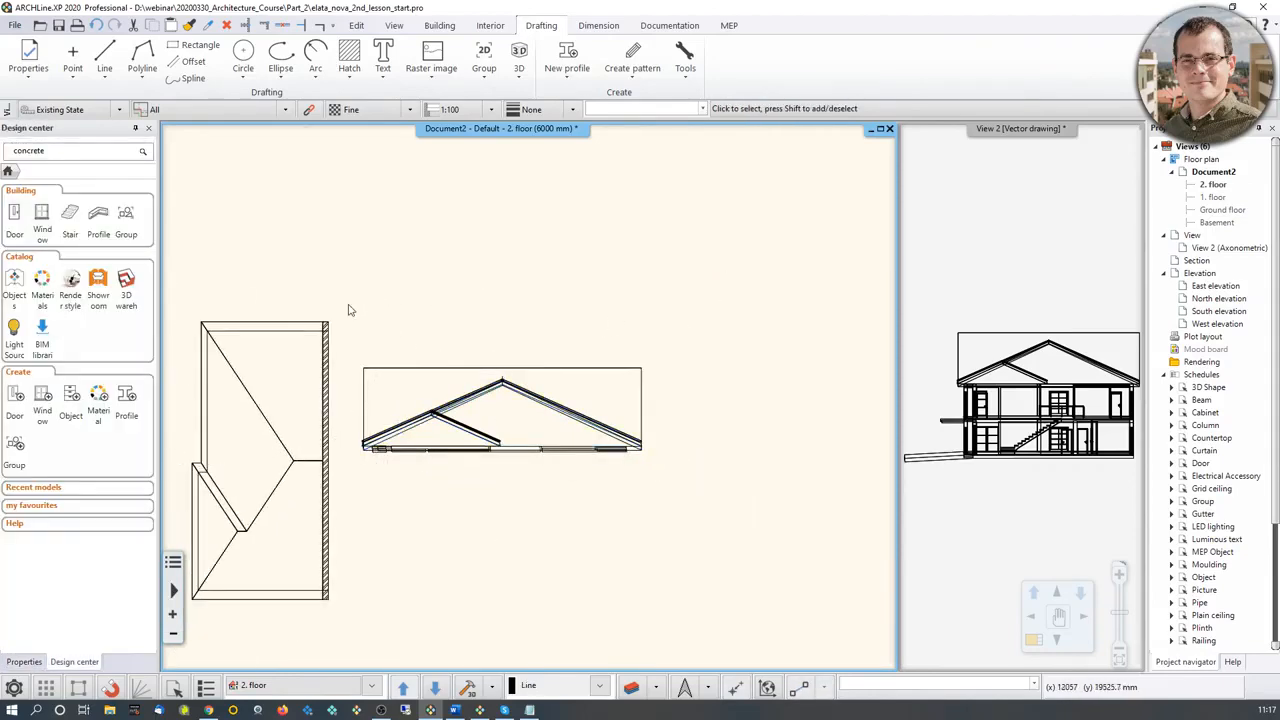
Step: Delete the pasted side view beside the second-floor plan and make the 3D view the main drawing window
{"action": "mouse_move", "coordinate": [348, 310]}
{"action": "left_mouse_down"}
{"action": "mouse_move", "coordinate": [670, 510]}
{"action": "mouse_move", "coordinate": [681, 500]}
{"action": "left_mouse_up"}
{"action": "key", "text": "Delete"}
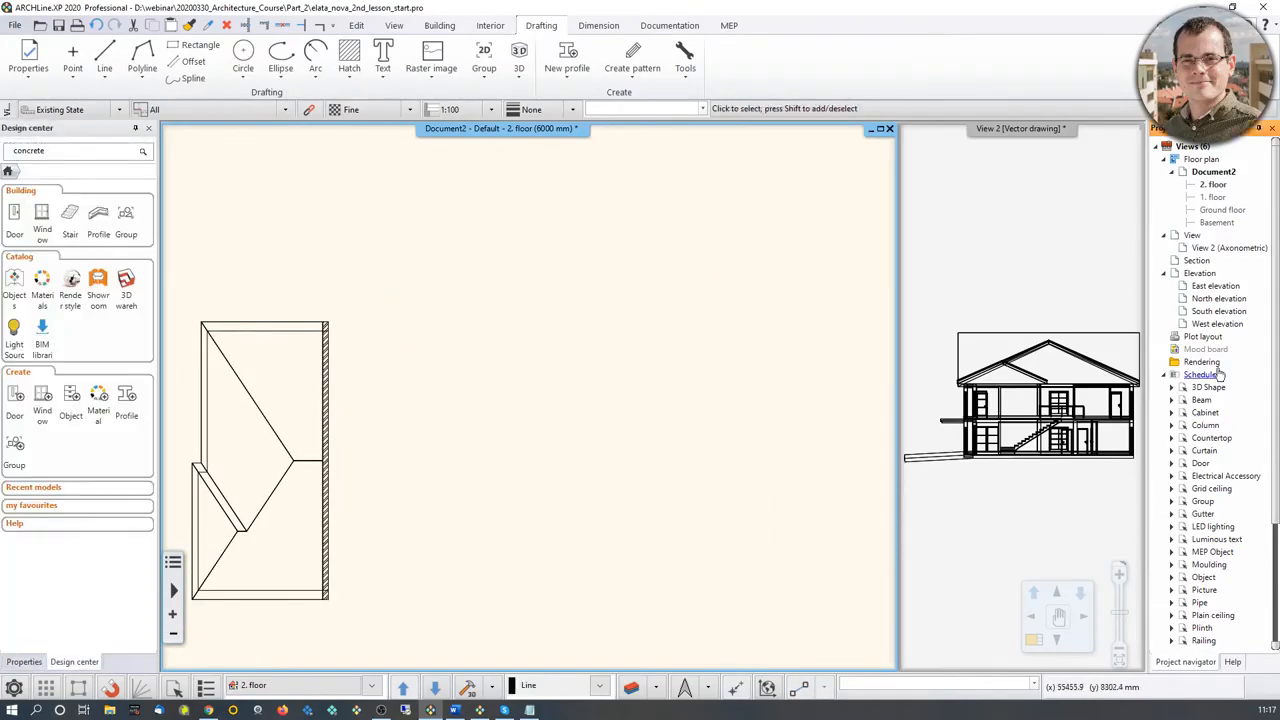
{"action": "left_click", "coordinate": [1050, 345]}
{"action": "left_click", "coordinate": [1033, 642]}
{"action": "scroll", "coordinate": [517, 420], "scroll_direction": "up", "scroll_amount": 3}
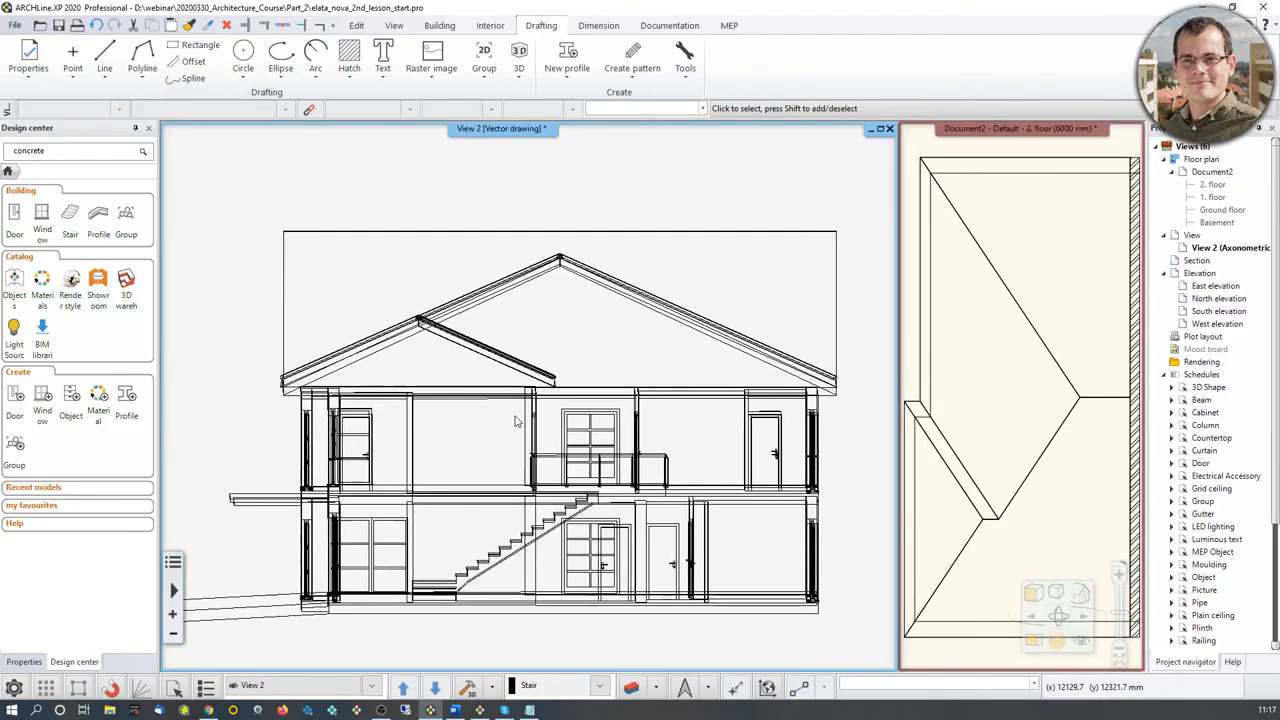
Step: Change the 3D view from vector drawing to image display and orient it to the right view
{"action": "scroll", "coordinate": [517, 320], "scroll_direction": "down", "scroll_amount": 5}
{"action": "right_click", "coordinate": [537, 137]}
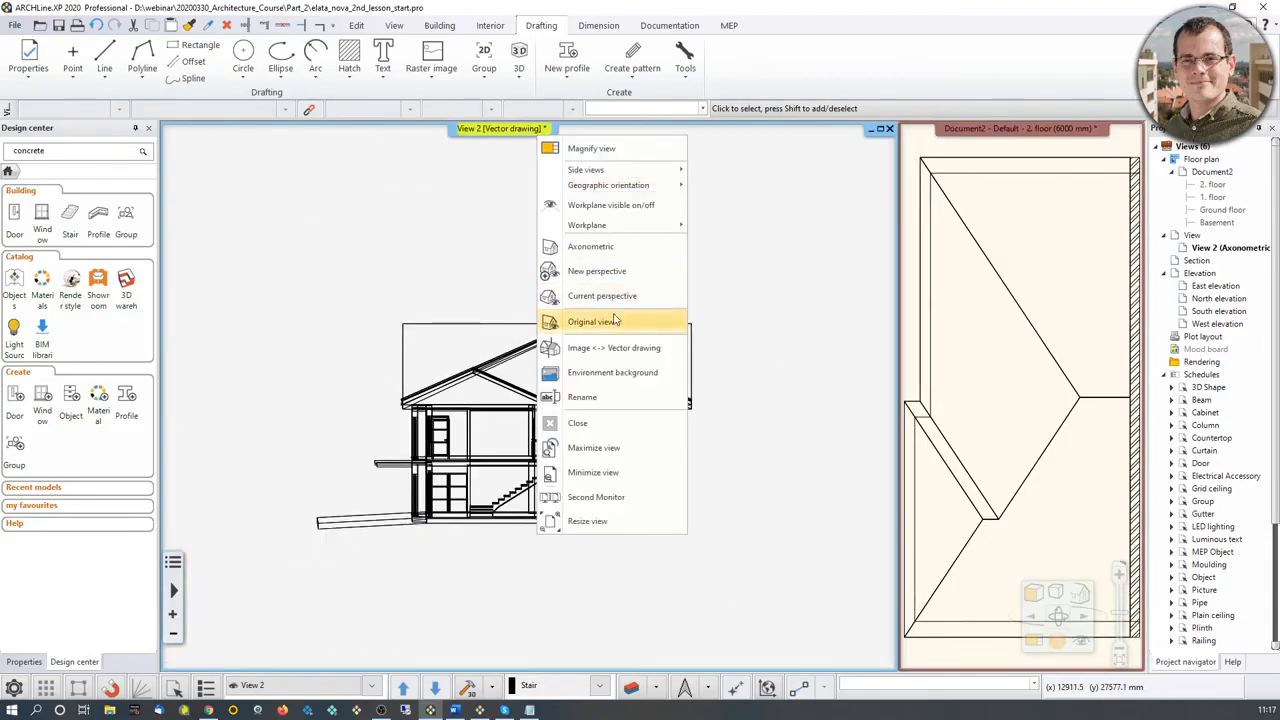
{"action": "left_click", "coordinate": [572, 347]}
{"action": "middle_click_drag", "start_coordinate": [478, 378], "coordinate": [500, 400]}
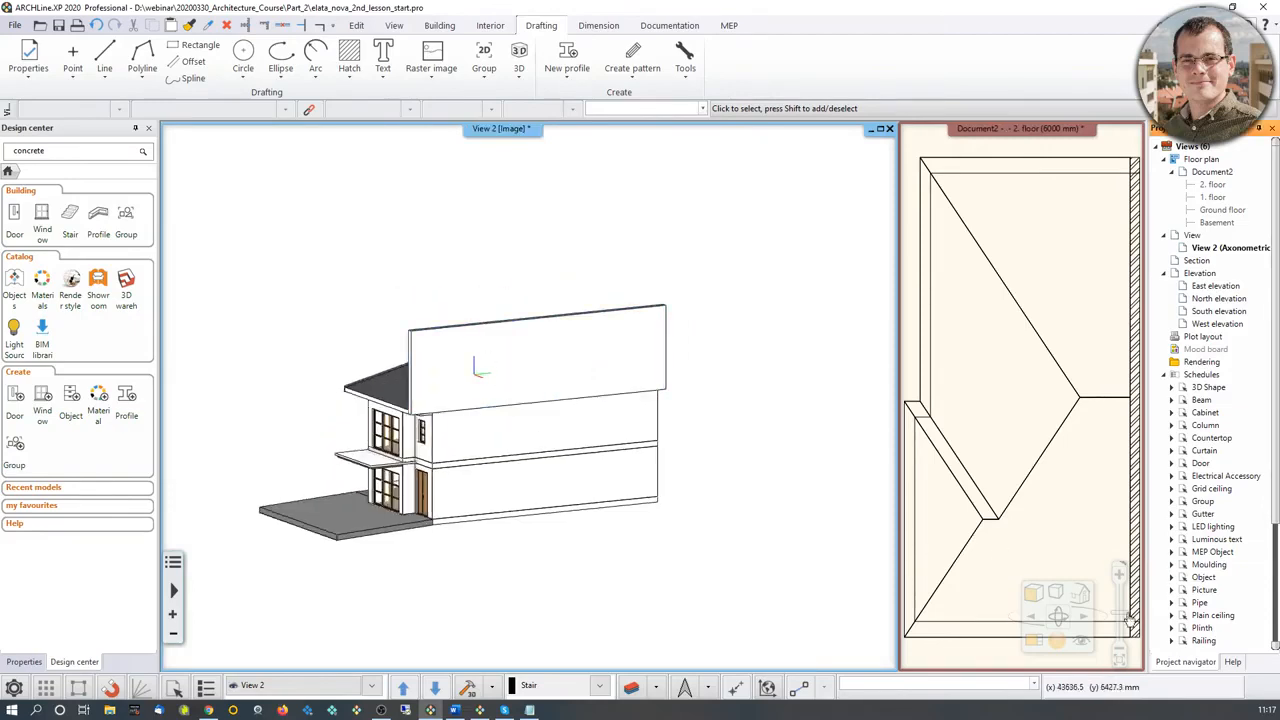
{"action": "left_click", "coordinate": [1080, 595]}
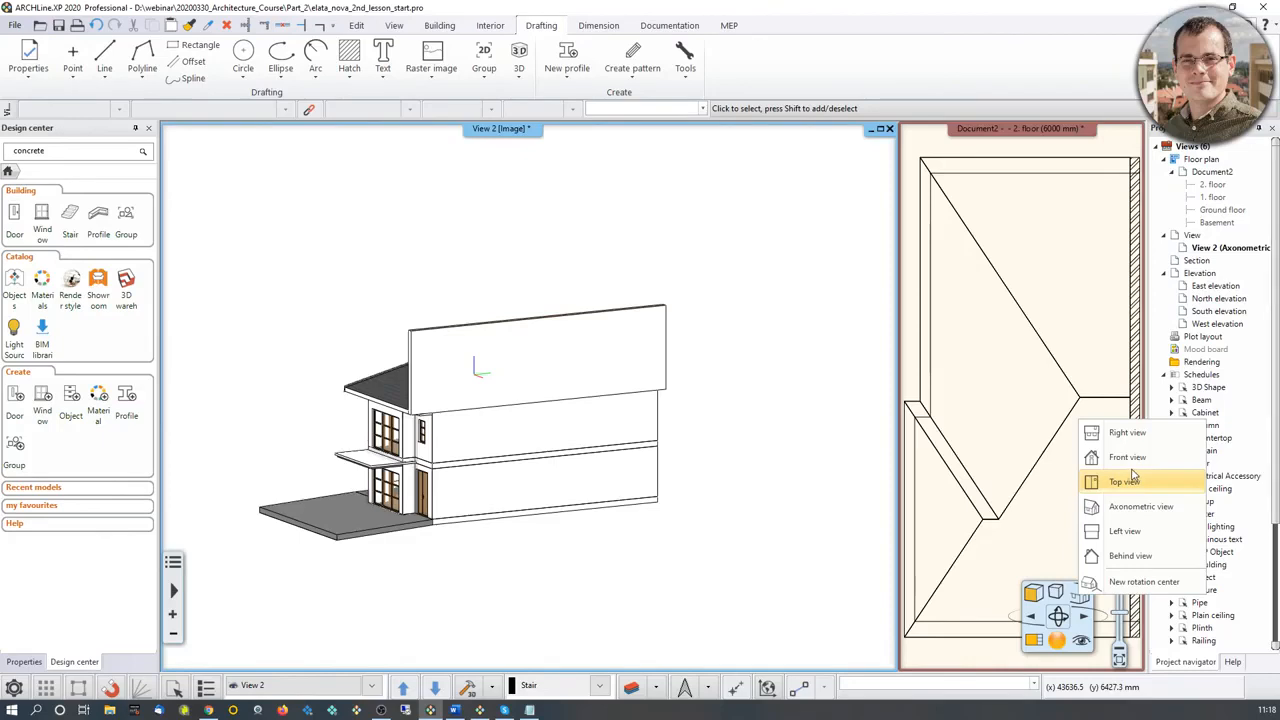
{"action": "left_click", "coordinate": [1127, 433]}
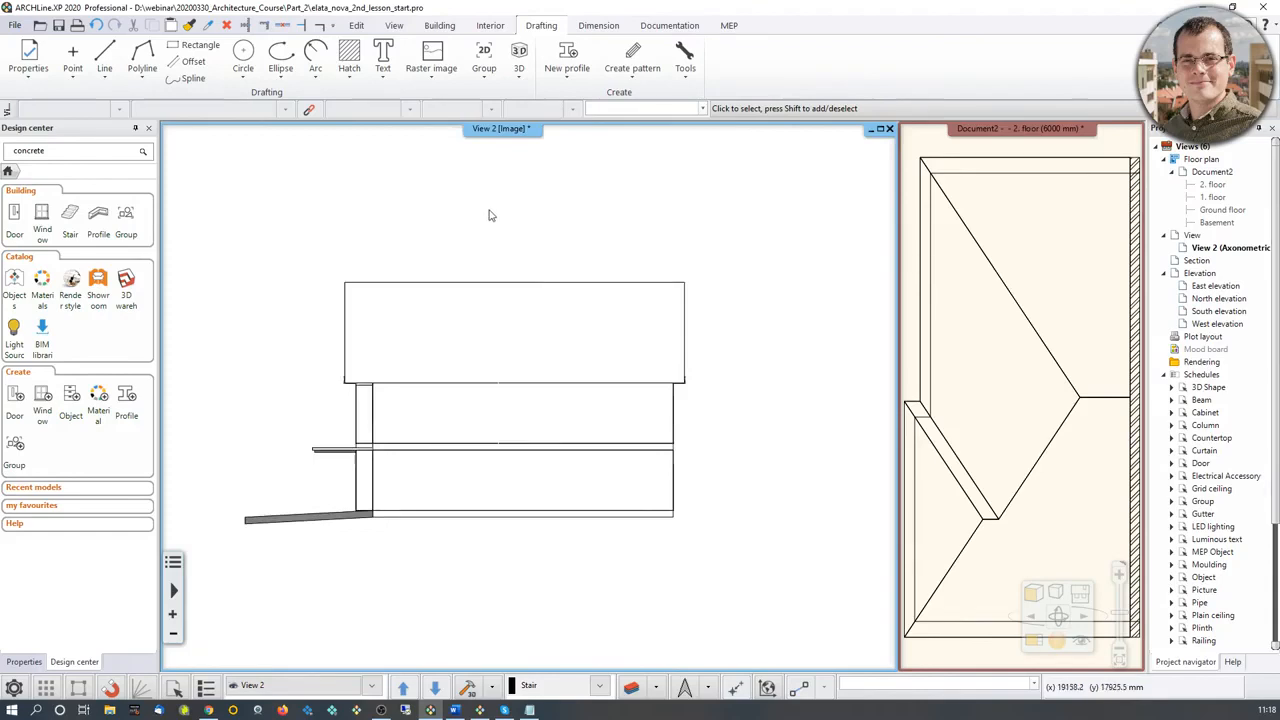
Step: Show the right view as a vector drawing and copy the roof together with the gable wall
{"action": "right_click", "coordinate": [493, 133]}
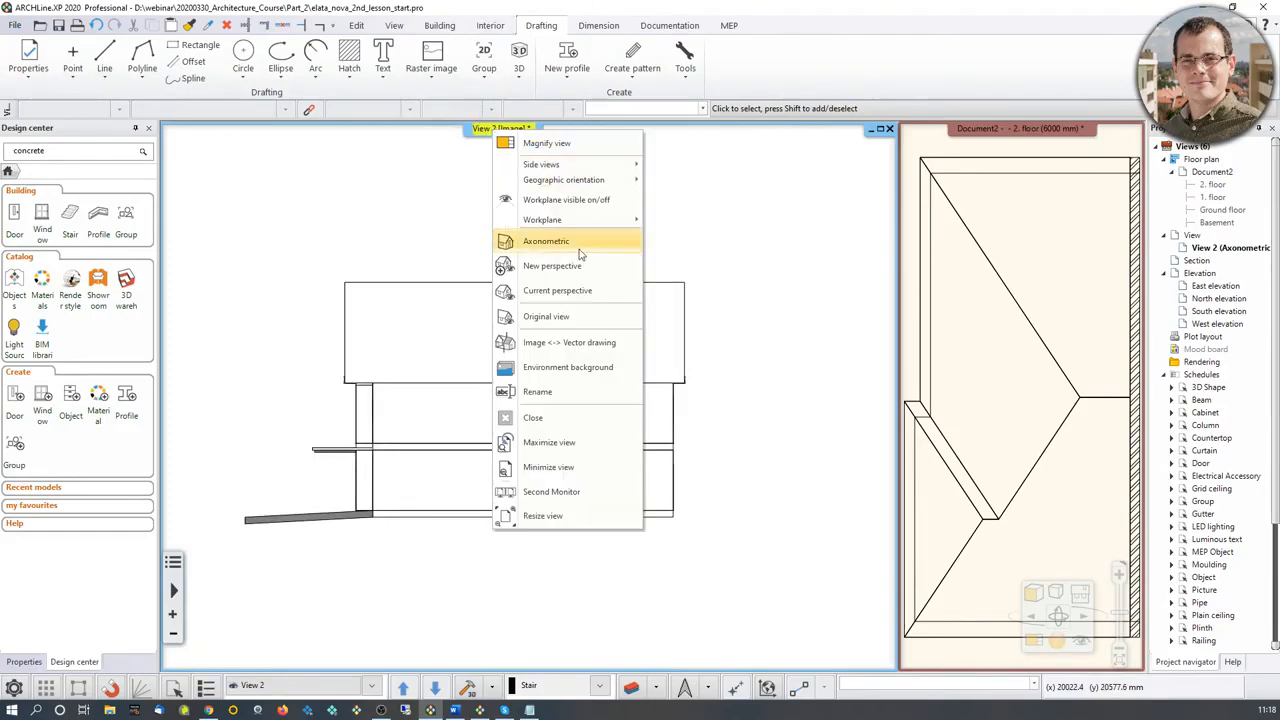
{"action": "left_click", "coordinate": [587, 350]}
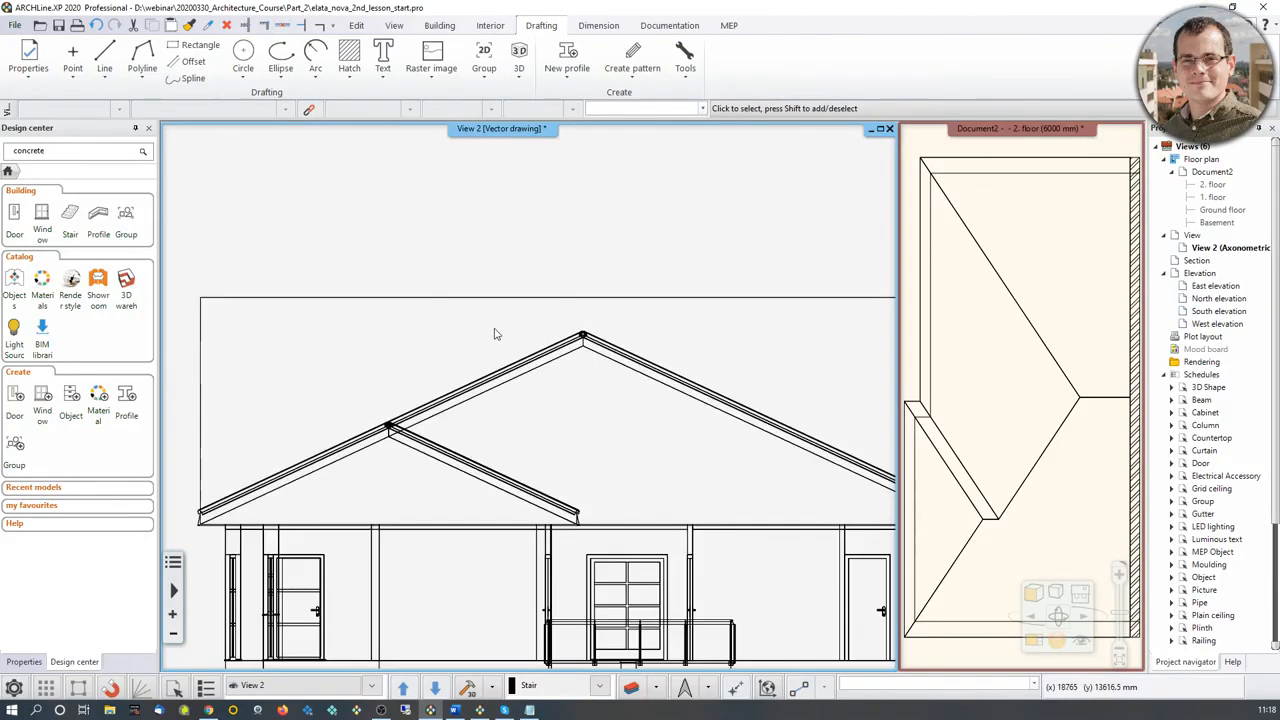
{"action": "scroll", "coordinate": [605, 383], "scroll_direction": "down", "scroll_amount": 6}
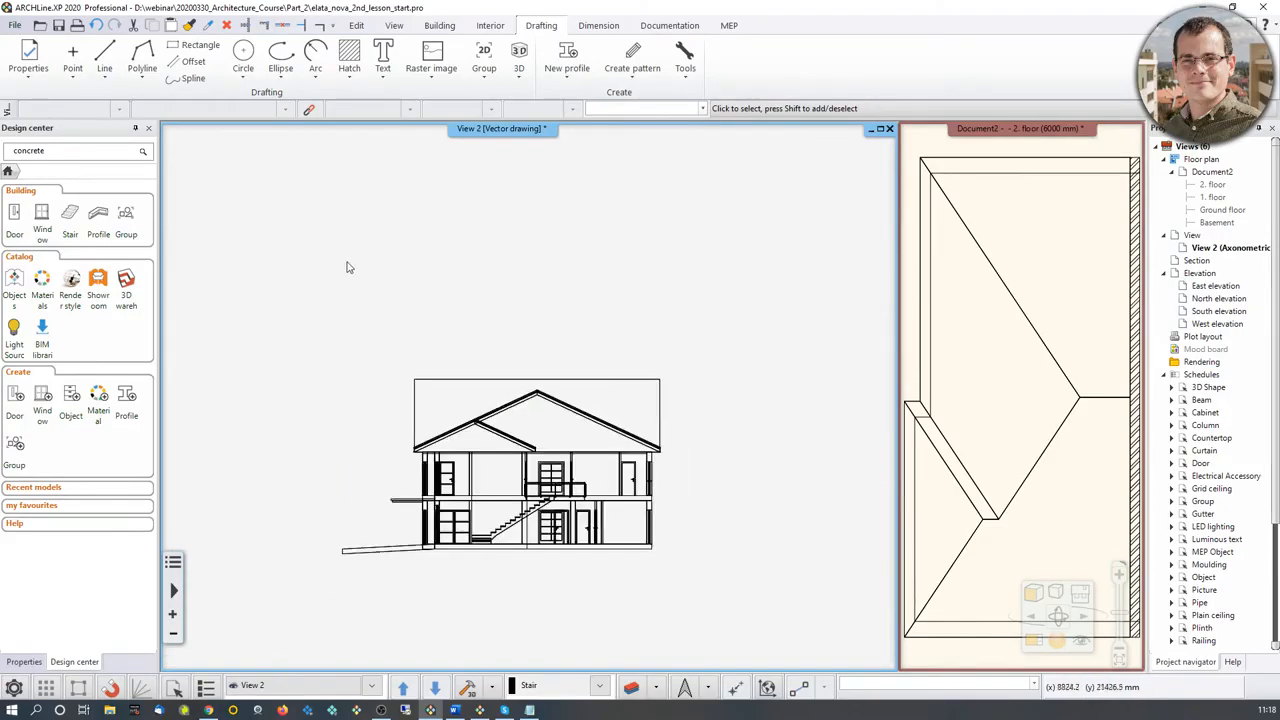
{"action": "left_click", "coordinate": [343, 260]}
{"action": "left_click", "coordinate": [736, 468]}
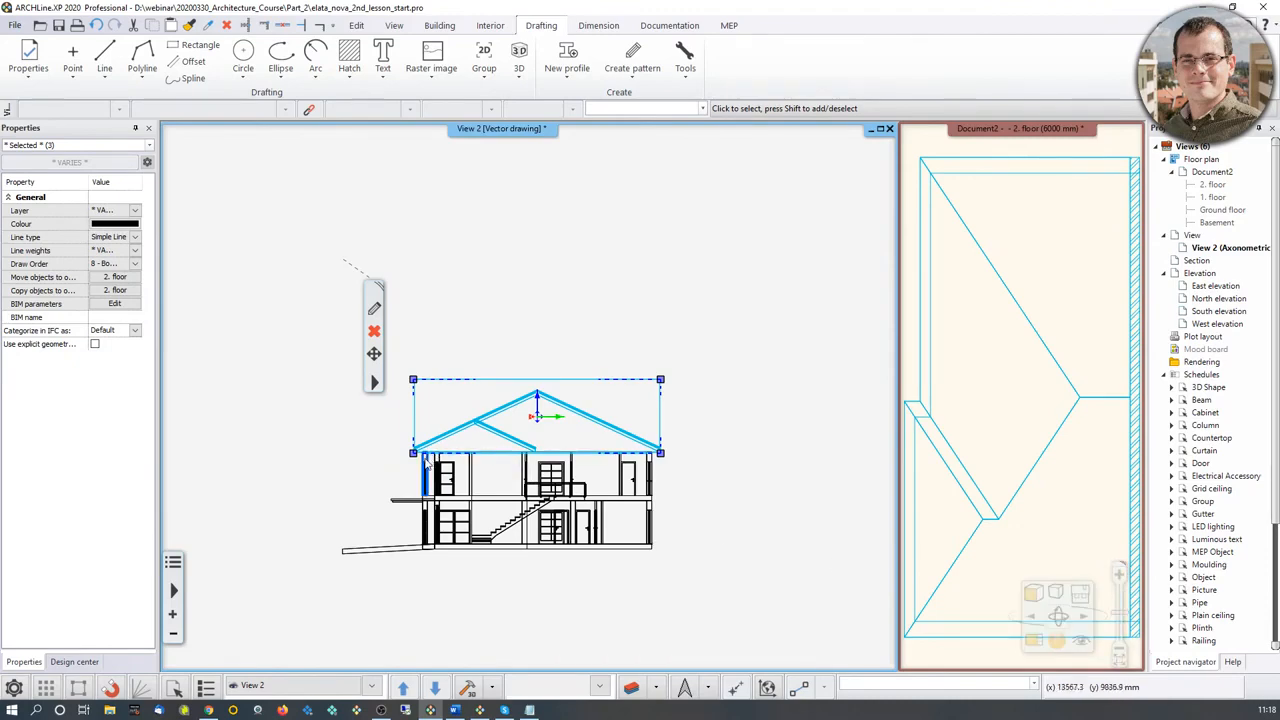
{"action": "key", "text": "ctrl+c"}
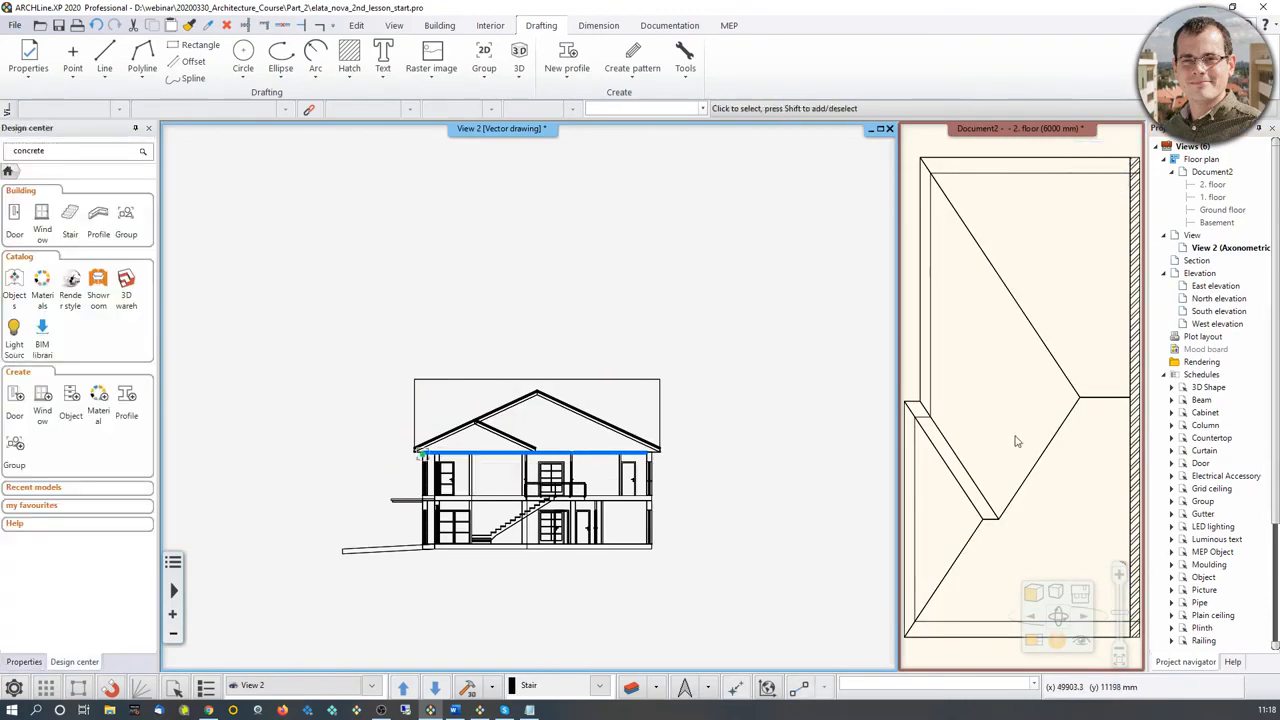
Step: Make the second-floor plan the main drawing window and paste the copied side view beside the gable wall
{"action": "left_click", "coordinate": [1015, 441]}
{"action": "left_click", "coordinate": [1034, 641]}
{"action": "middle_click_drag", "start_coordinate": [604, 472], "coordinate": [477, 466]}
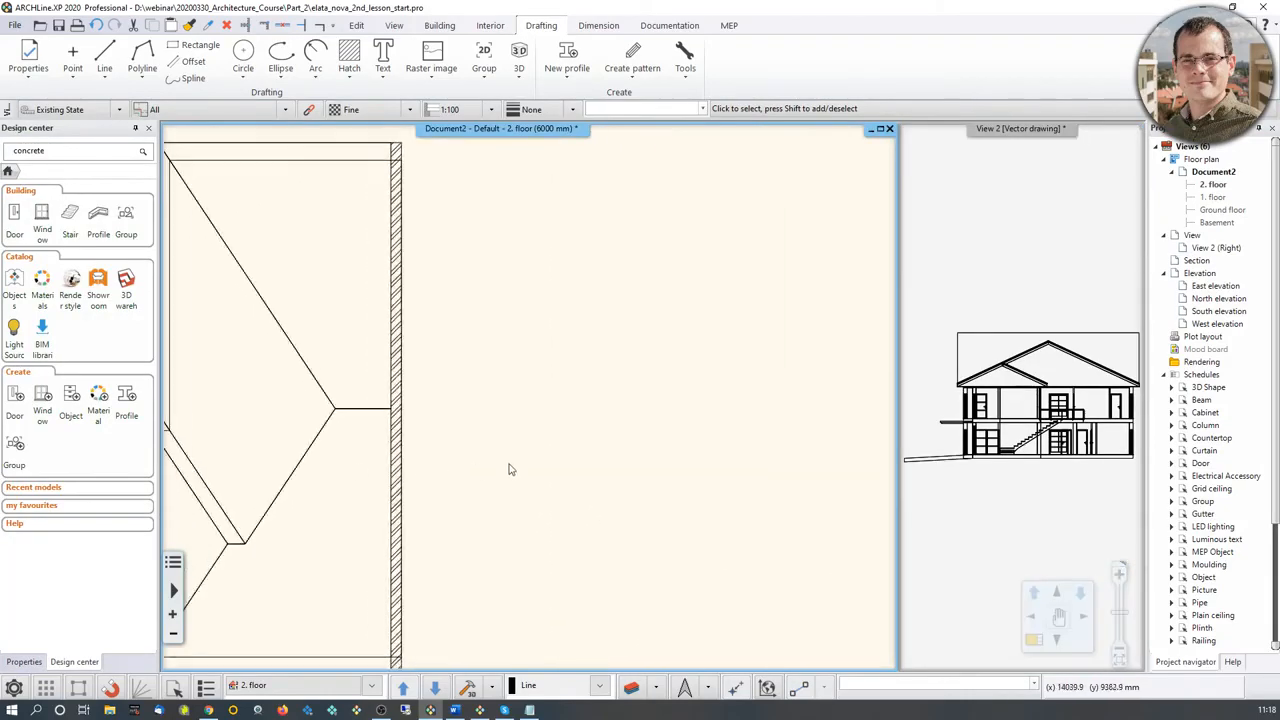
{"action": "key", "text": "ctrl+v"}
{"action": "left_click", "coordinate": [517, 376]}
{"action": "scroll", "coordinate": [648, 389], "scroll_direction": "down", "scroll_amount": 1}
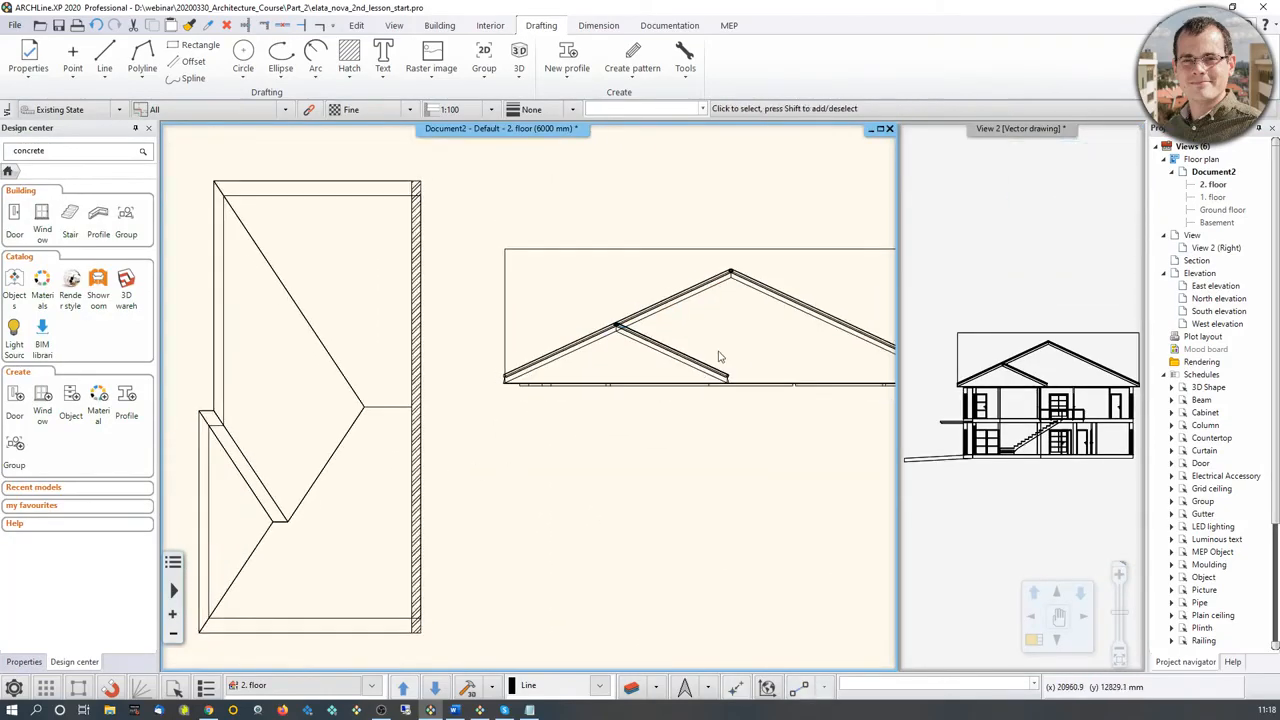
Step: Draw a simple vertical line 500 mm long upward from the underside of the ridge in the pasted side view
{"action": "middle_click_drag", "start_coordinate": [720, 357], "coordinate": [570, 444]}
{"action": "scroll", "coordinate": [628, 364], "scroll_direction": "up", "scroll_amount": 2}
{"action": "scroll", "coordinate": [629, 364], "scroll_direction": "up", "scroll_amount": 2}
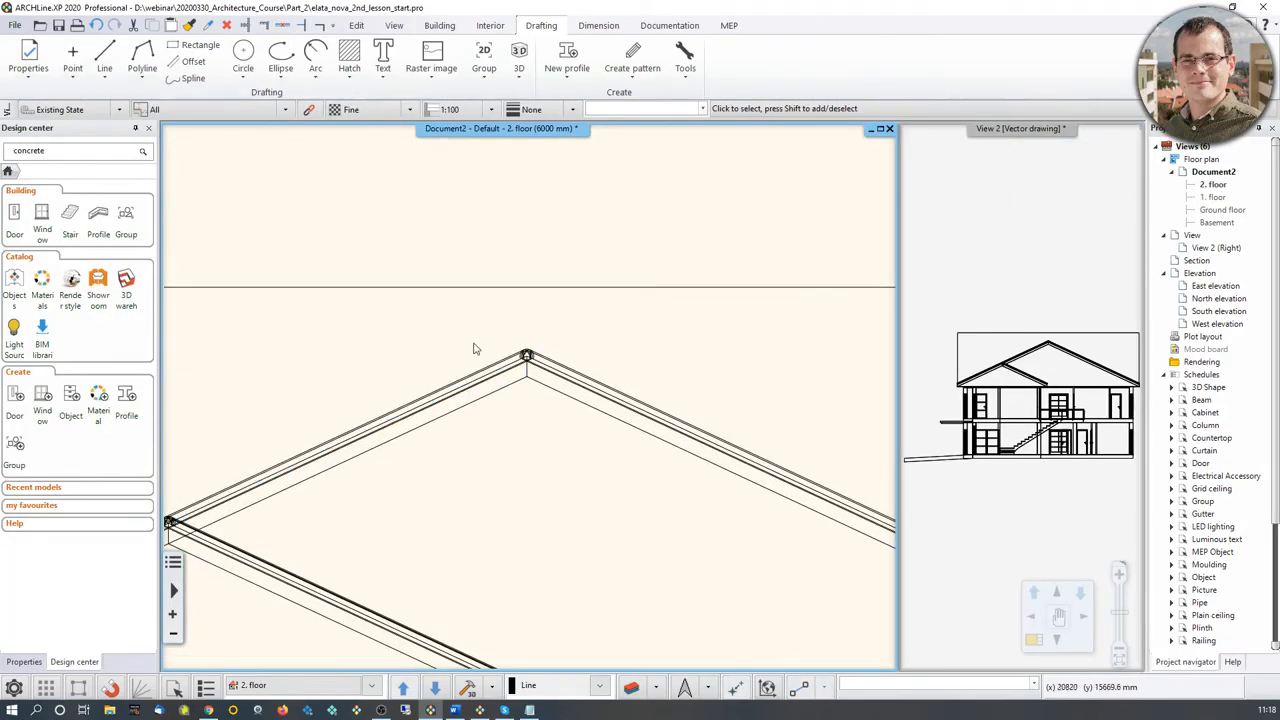
{"action": "type", "text": "lin"}
{"action": "key", "text": "Return"}
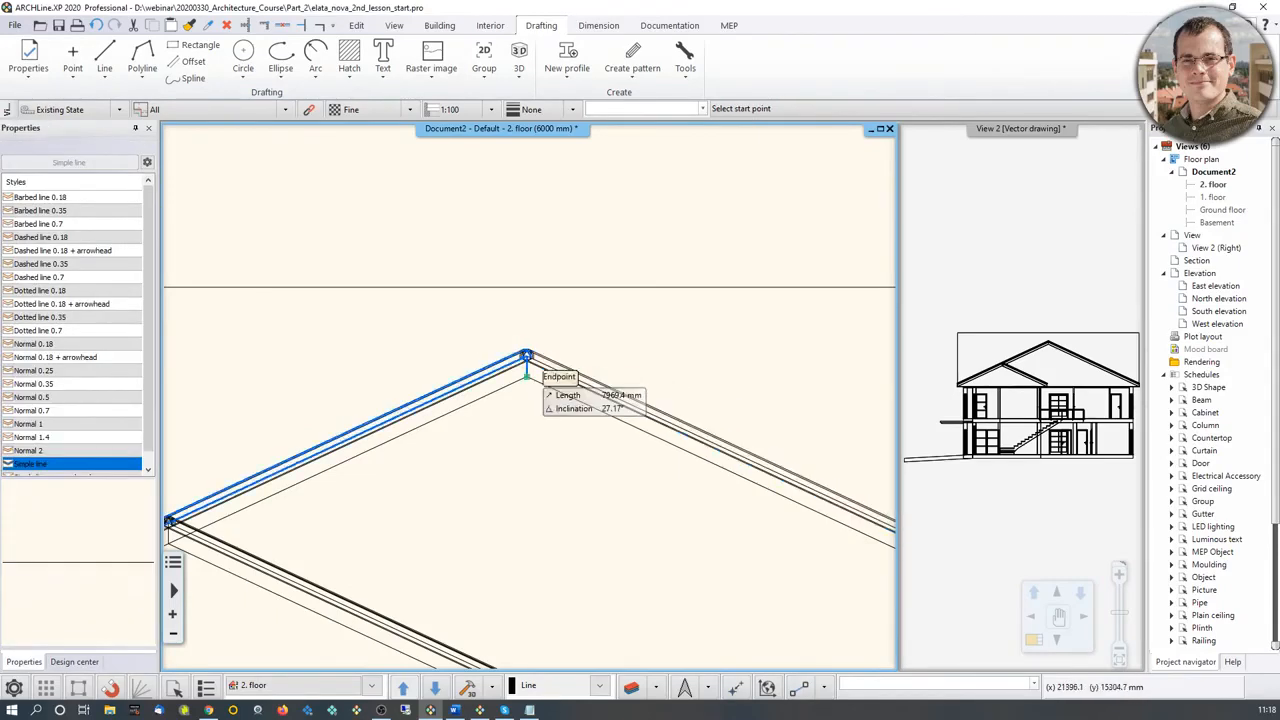
{"action": "left_click", "coordinate": [526, 357]}
{"action": "type", "text": "500"}
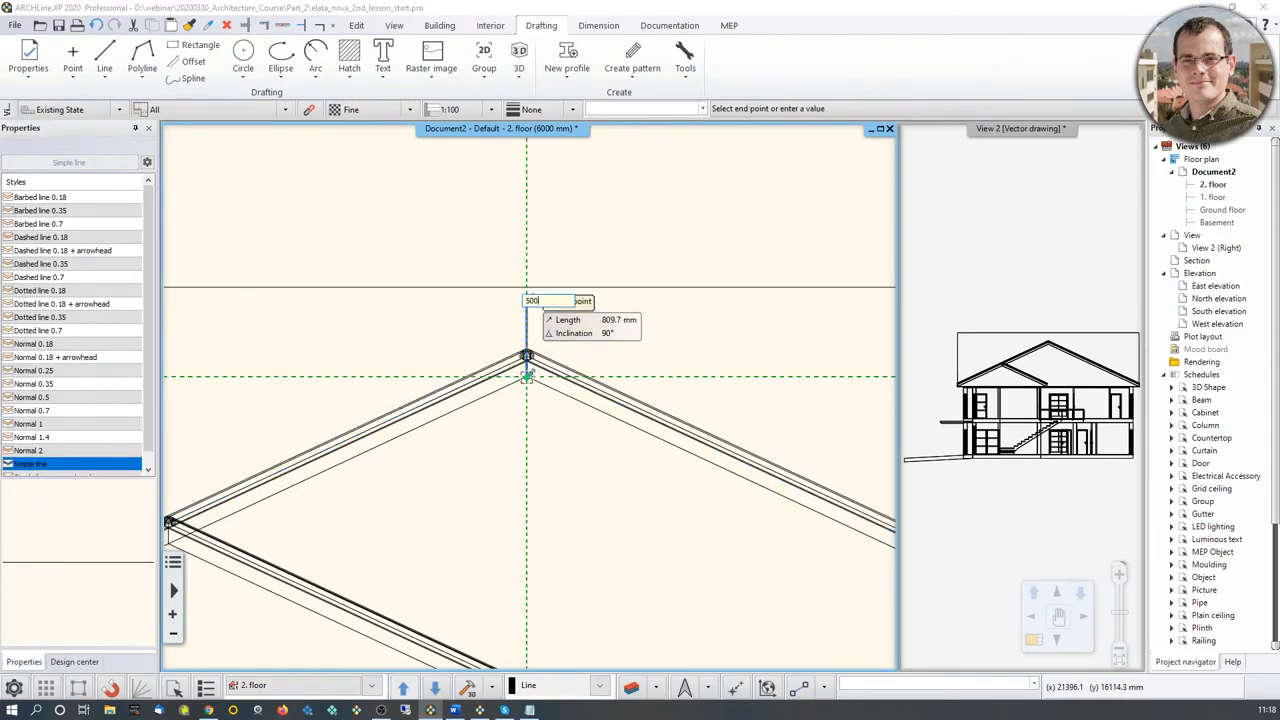
{"action": "key", "text": "Return"}
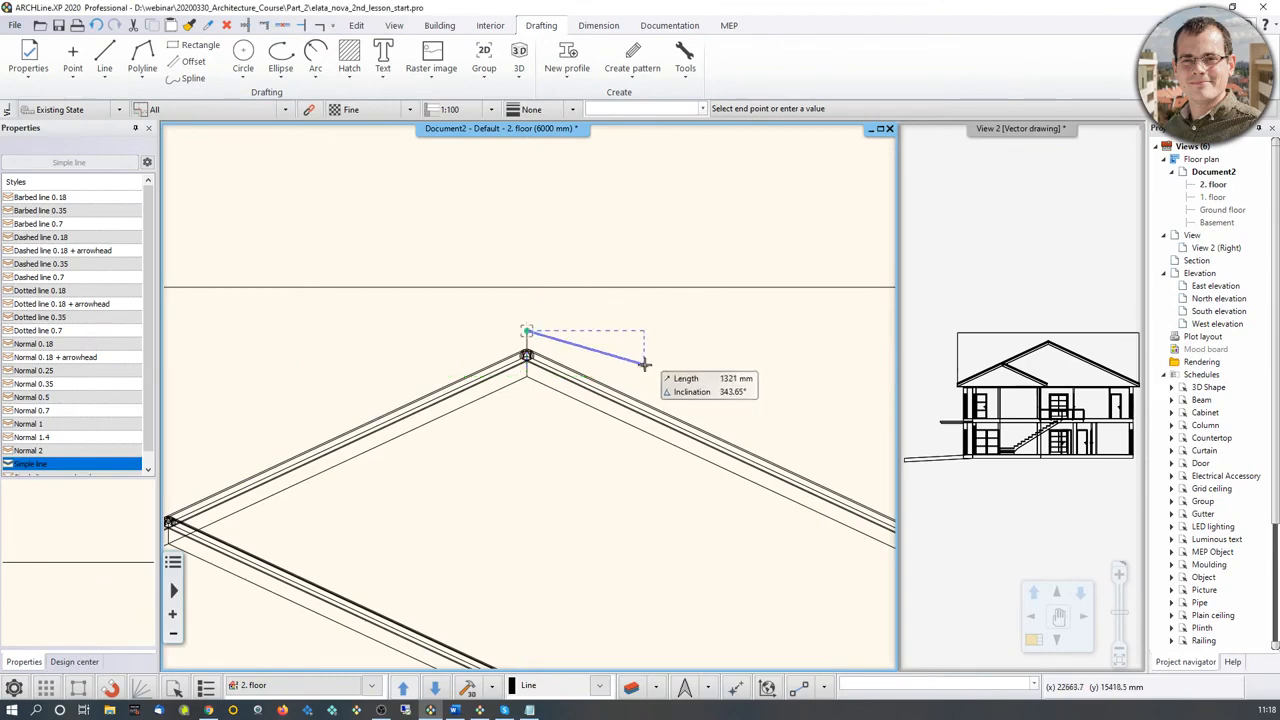
{"action": "key", "text": "Escape"}
{"action": "key", "text": "Escape"}
Step: Offset the lowest sloping roof polyline at the ridge up to the top endpoint of the vertical line
{"action": "left_click", "coordinate": [605, 420]}
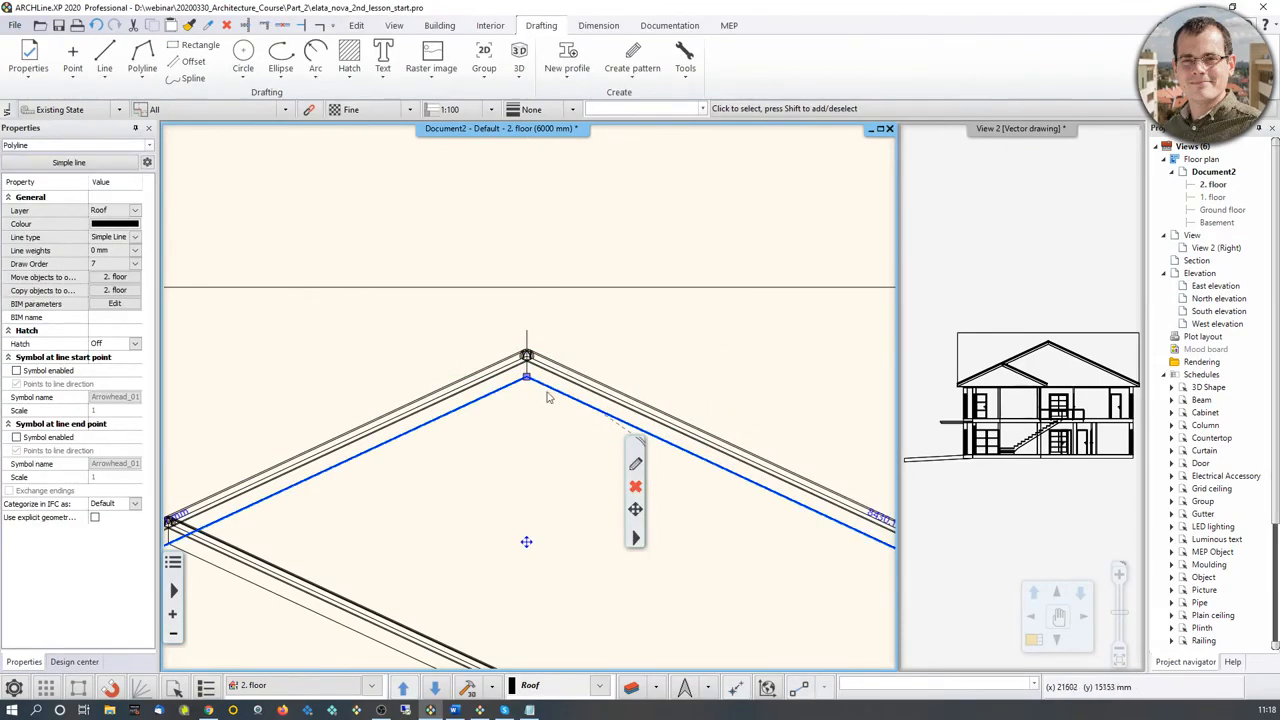
{"action": "left_click", "coordinate": [527, 377]}
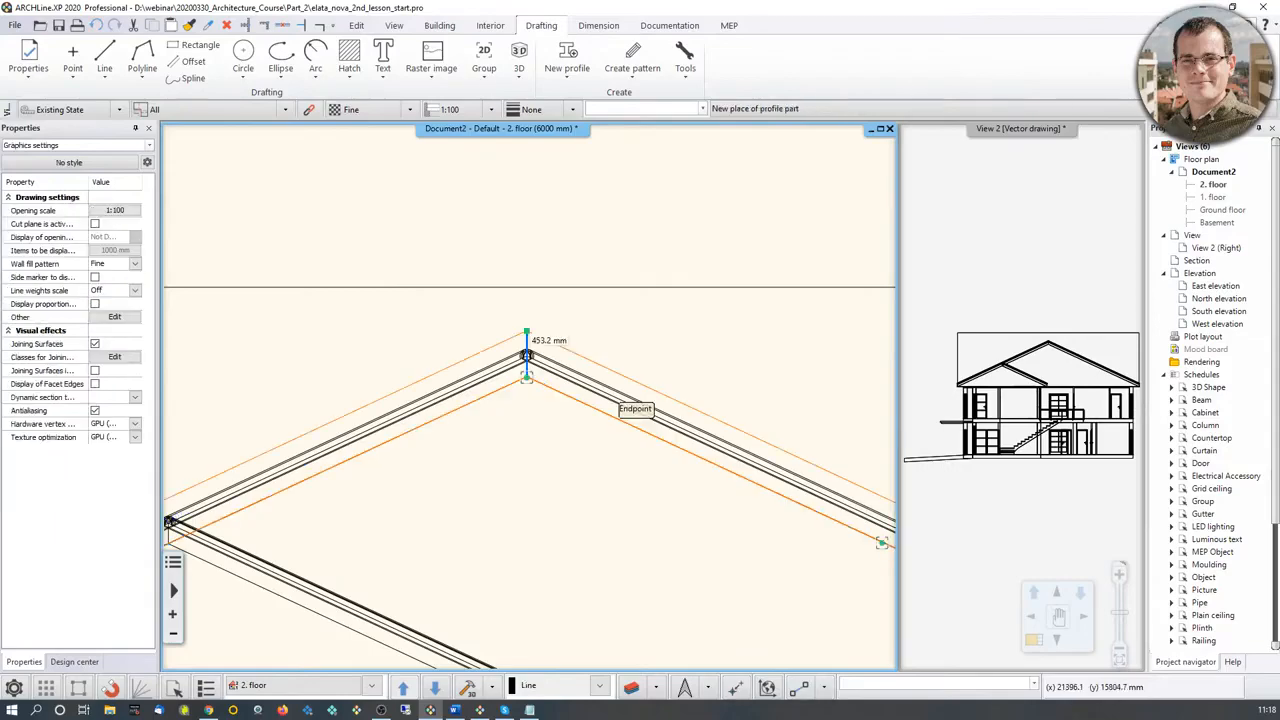
{"action": "left_click", "coordinate": [527, 333]}
Step: Remove the vertical and slanted stray segments of the offset polyline inside the wall outline with Delete between points
{"action": "middle_click_drag", "start_coordinate": [863, 523], "coordinate": [810, 496]}
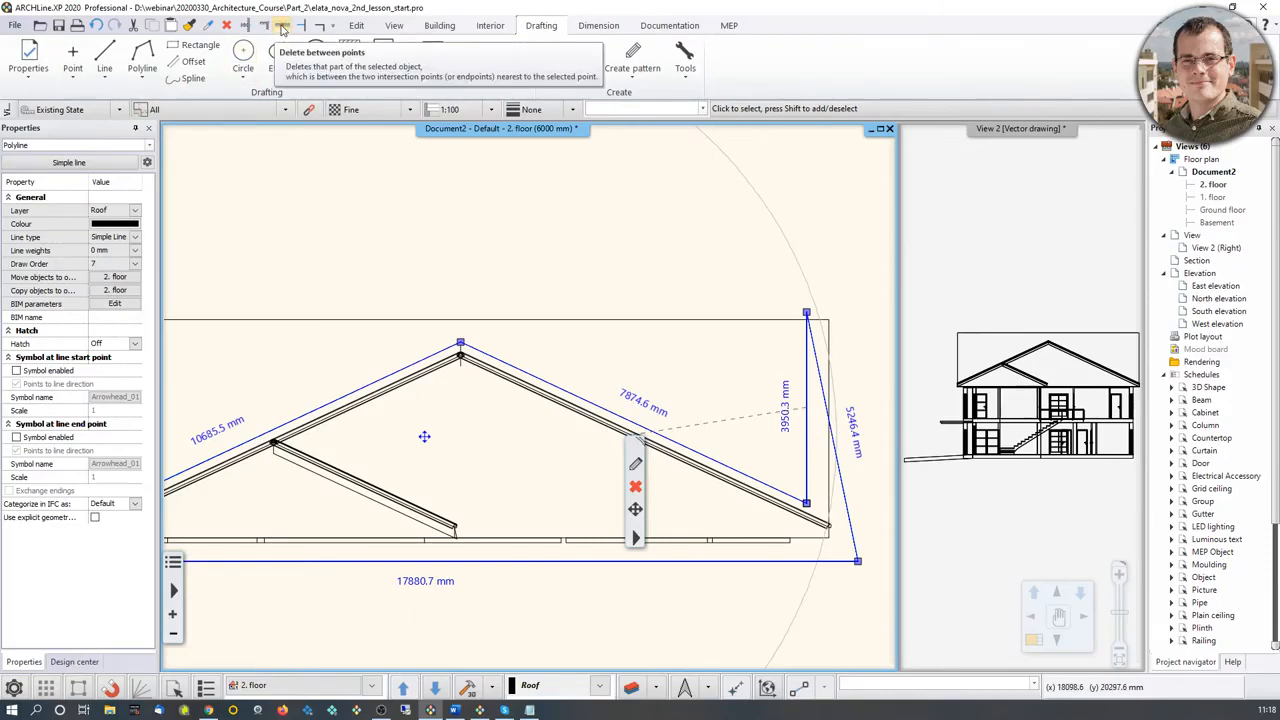
{"action": "left_click", "coordinate": [282, 28]}
{"action": "scroll", "coordinate": [720, 451], "scroll_direction": "up", "scroll_amount": 2}
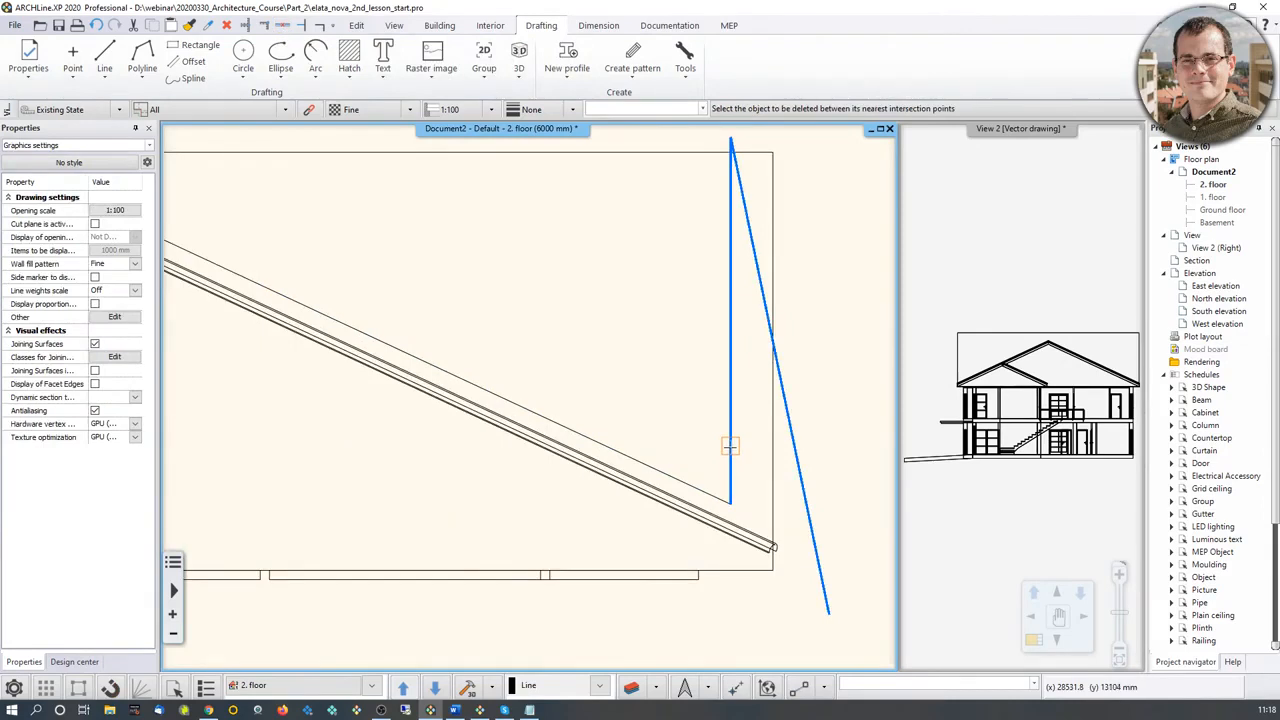
{"action": "left_click", "coordinate": [730, 445]}
{"action": "left_click", "coordinate": [756, 262]}
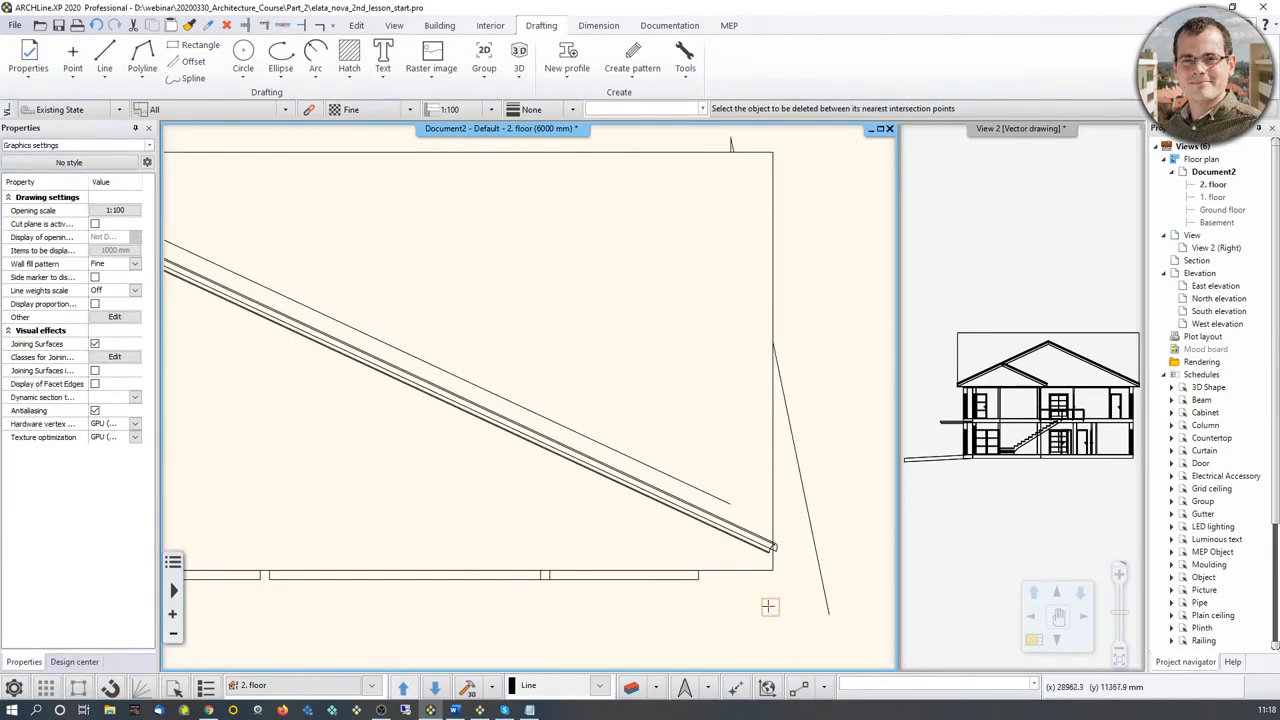
{"action": "key", "text": "Escape"}
Step: Extend the short end of the raised roof polyline to the vertical side edge of the wall outline
{"action": "left_click", "coordinate": [701, 491]}
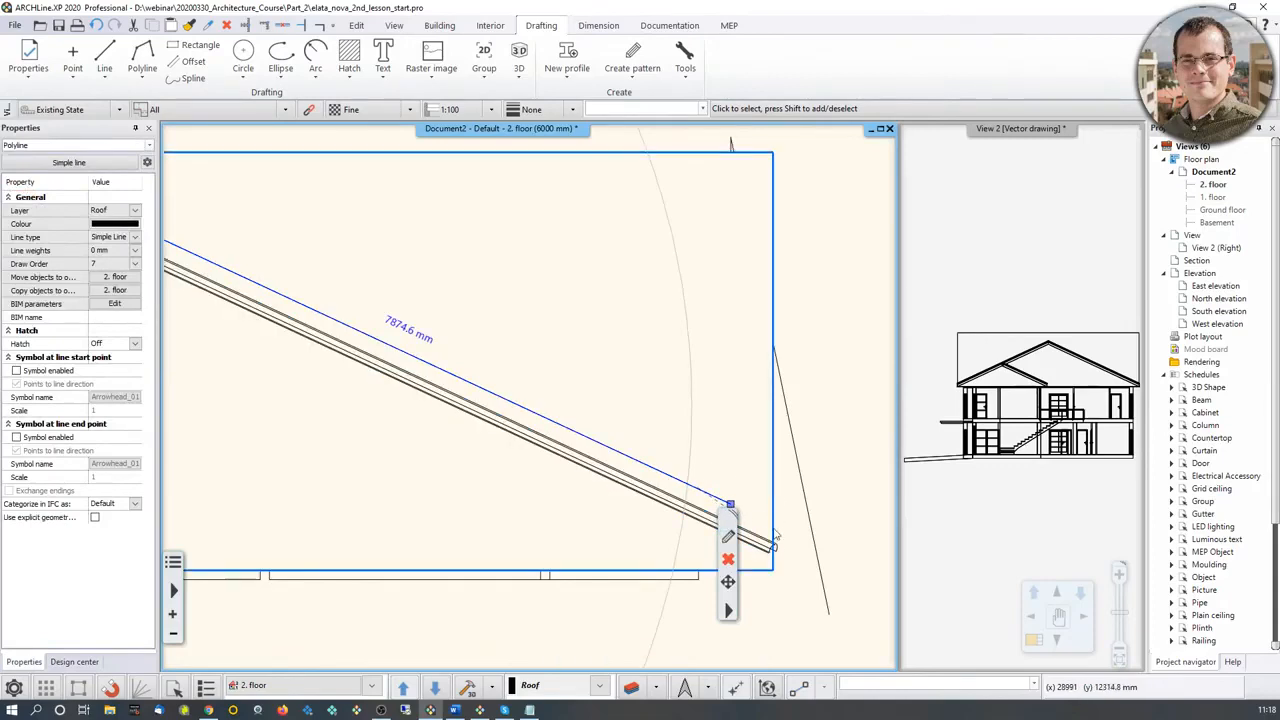
{"action": "scroll", "coordinate": [640, 487], "scroll_direction": "down", "scroll_amount": 3}
{"action": "scroll", "coordinate": [400, 340], "scroll_direction": "down", "scroll_amount": 3}
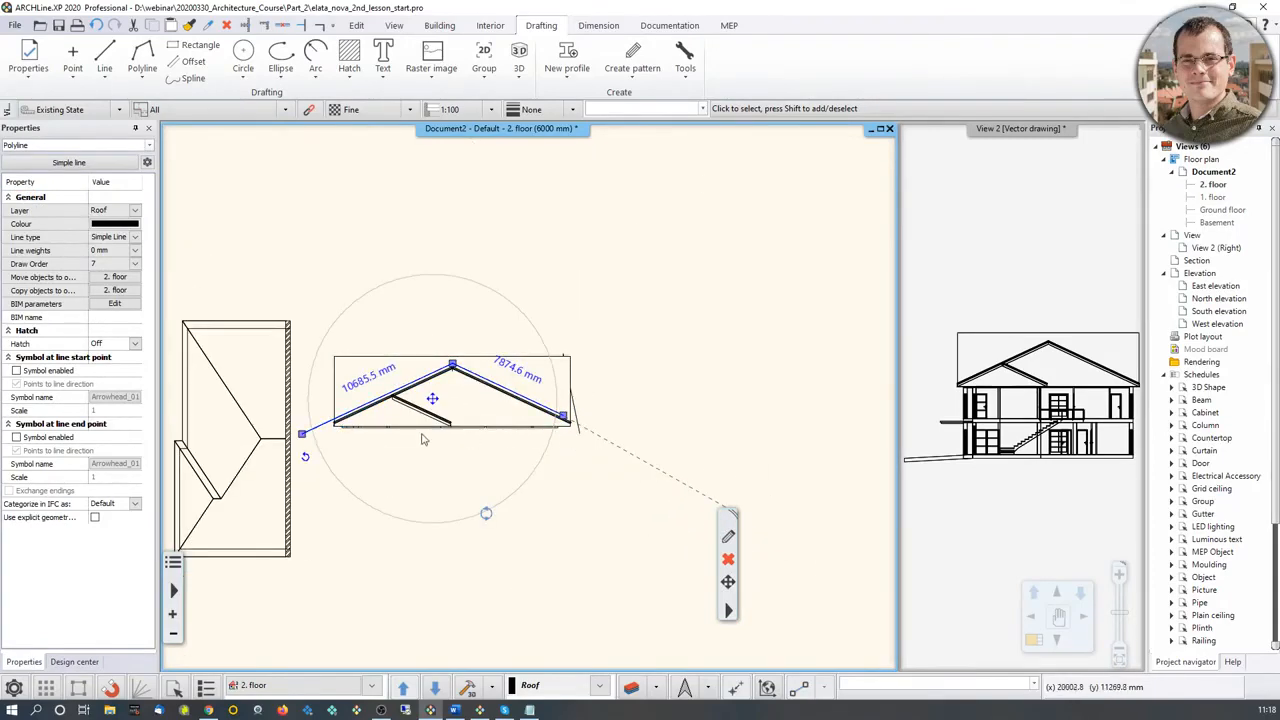
{"action": "scroll", "coordinate": [560, 350], "scroll_direction": "up", "scroll_amount": 5}
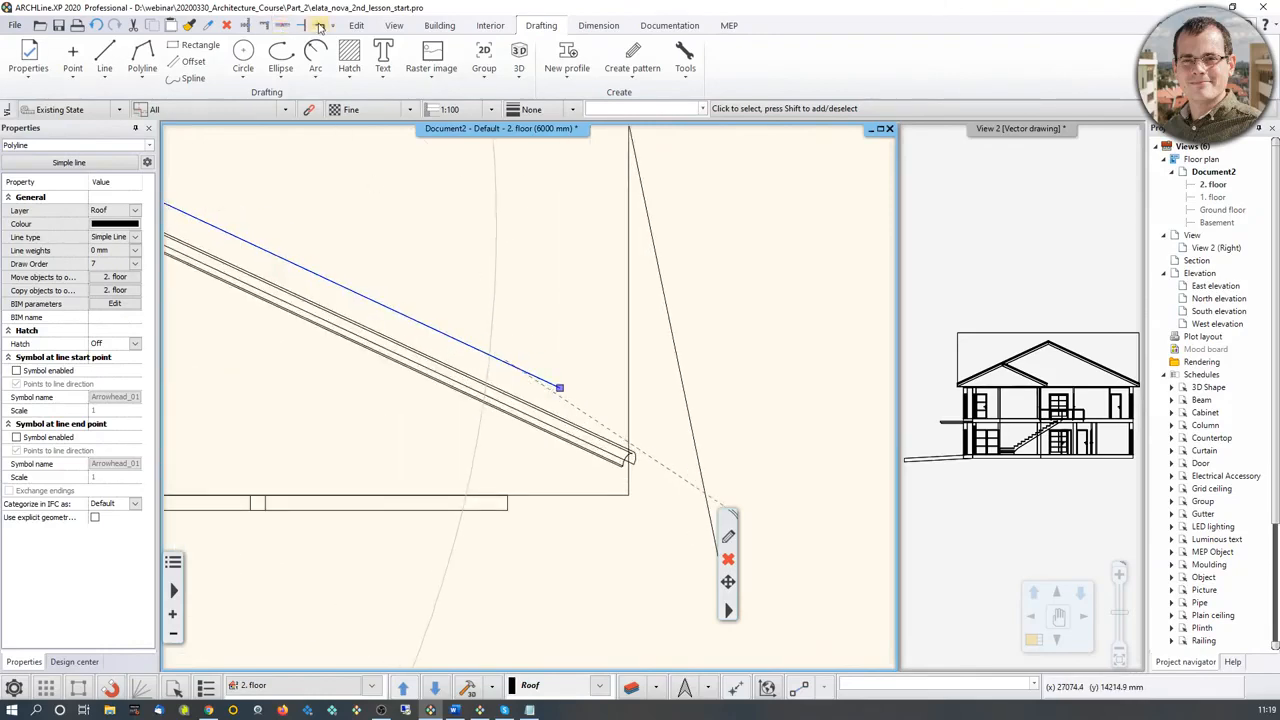
{"action": "left_click", "coordinate": [319, 26]}
{"action": "left_click", "coordinate": [549, 381]}
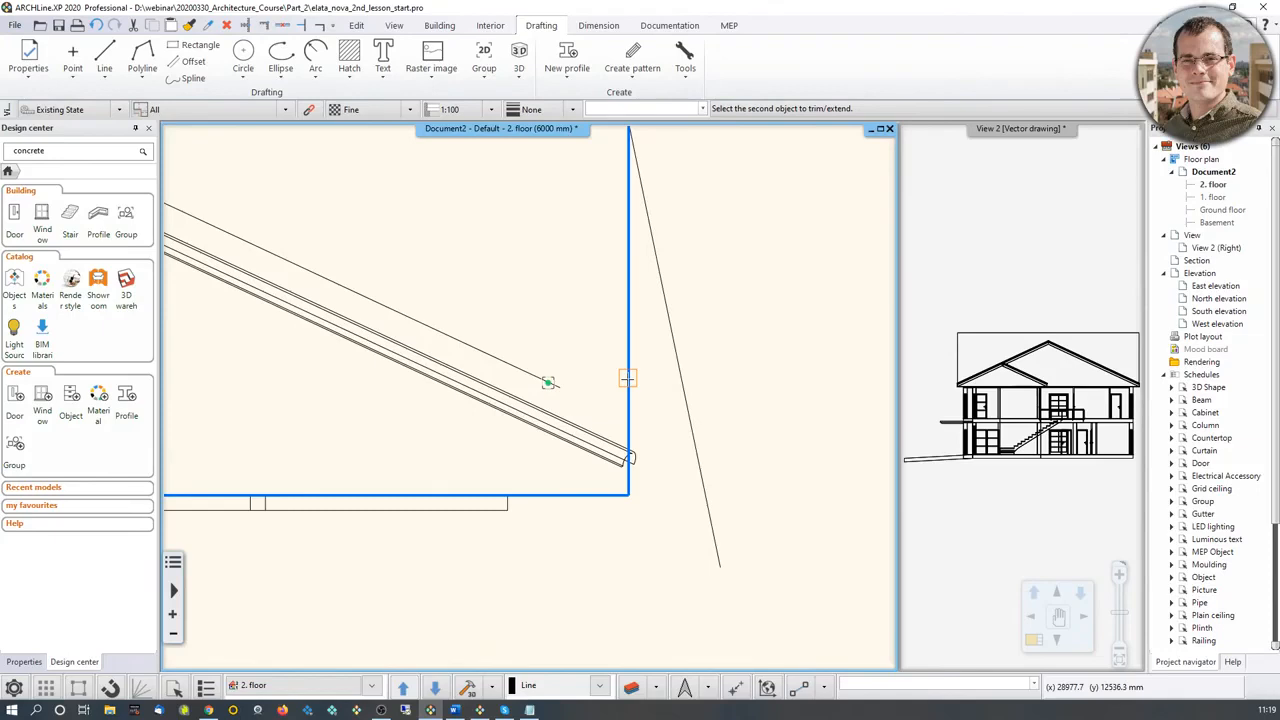
{"action": "left_click", "coordinate": [627, 378]}
{"action": "scroll", "coordinate": [428, 352], "scroll_direction": "down", "scroll_amount": 1}
{"action": "scroll", "coordinate": [489, 362], "scroll_direction": "down", "scroll_amount": 3}
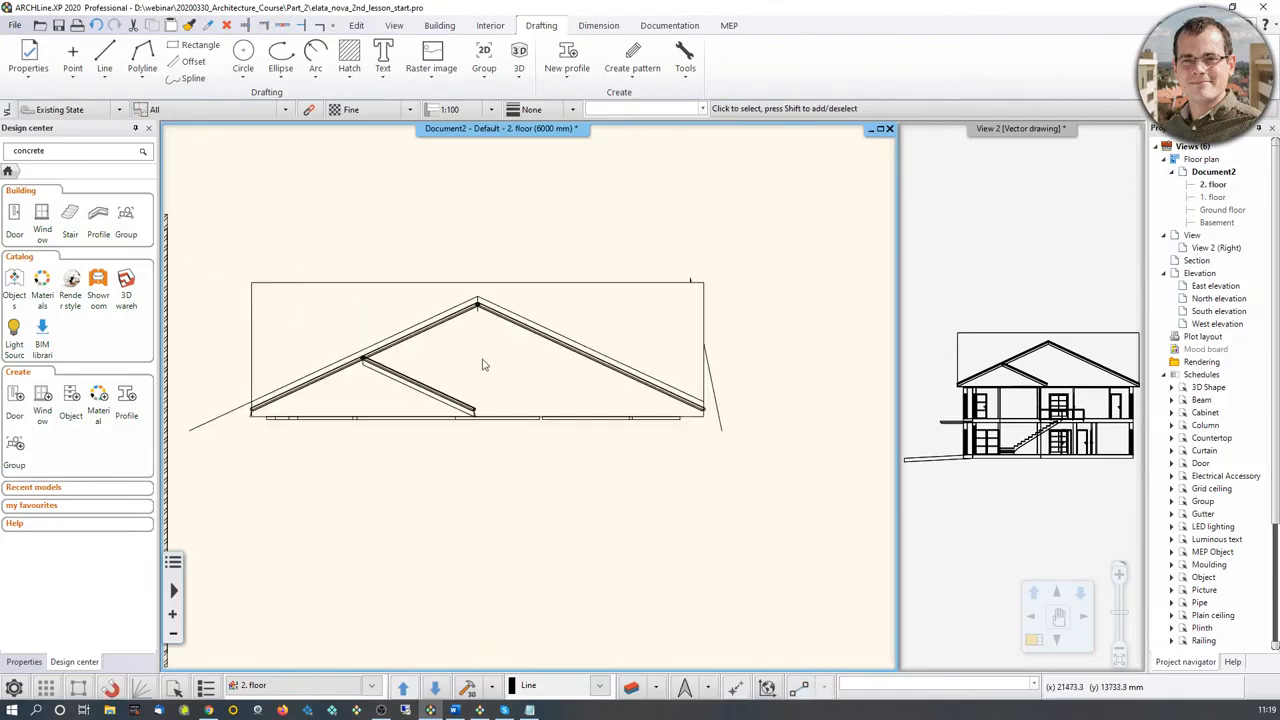
{"action": "scroll", "coordinate": [482, 364], "scroll_direction": "up", "scroll_amount": 1}
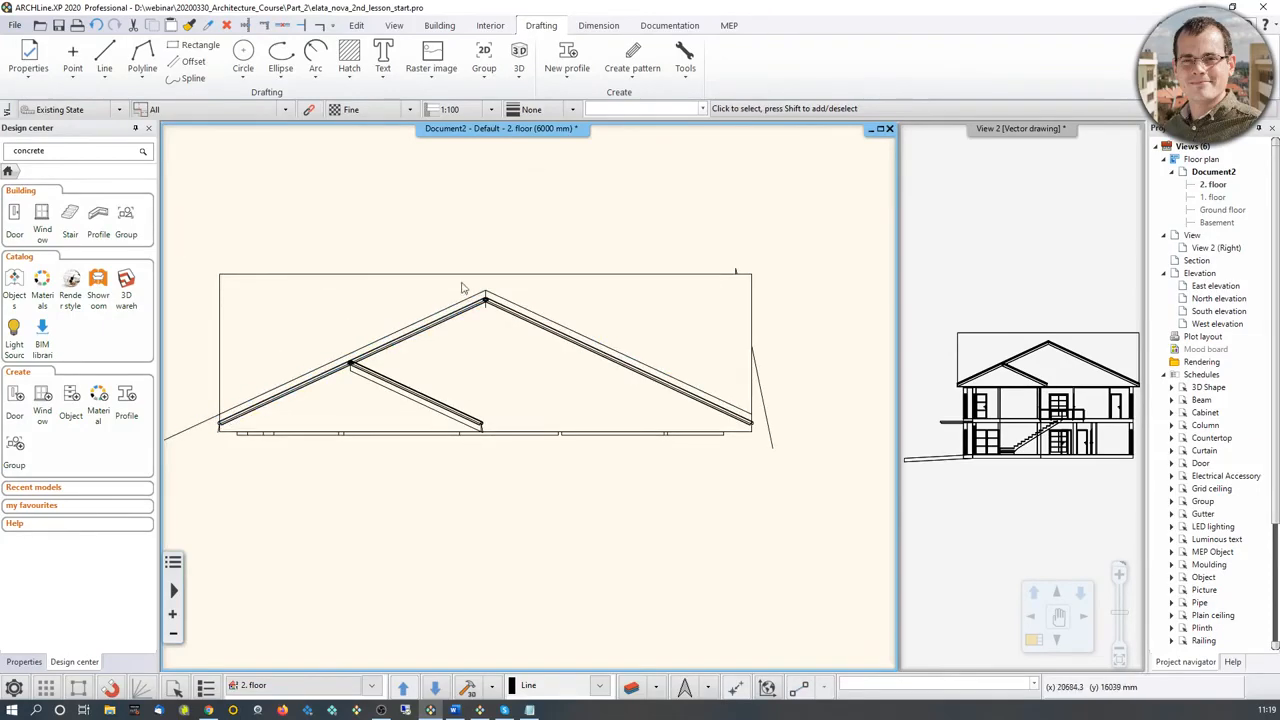
{"action": "left_click", "coordinate": [531, 330]}
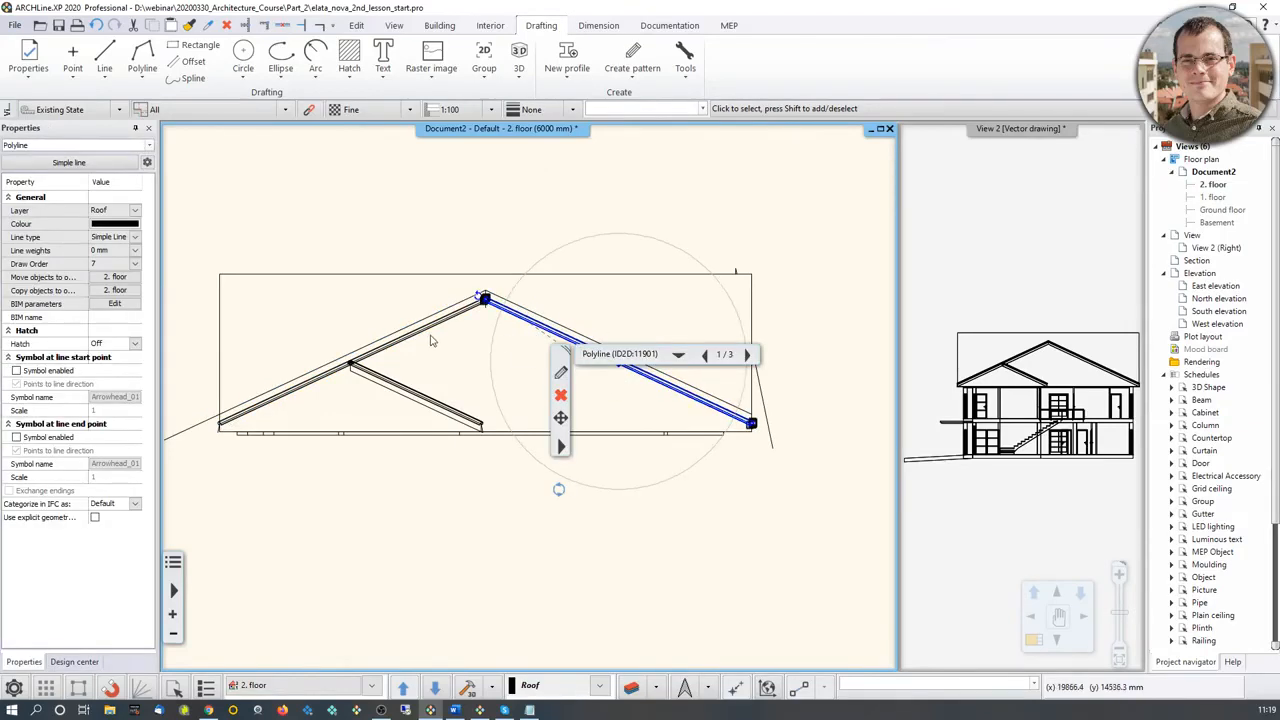
{"action": "key", "text": "Escape"}
Step: Draw a normal polyline from the wall outline's lower-left corner along the raised roof line and over the ridge to the lower-right corner, and select it
{"action": "middle_click_drag", "start_coordinate": [479, 335], "coordinate": [503, 329]}
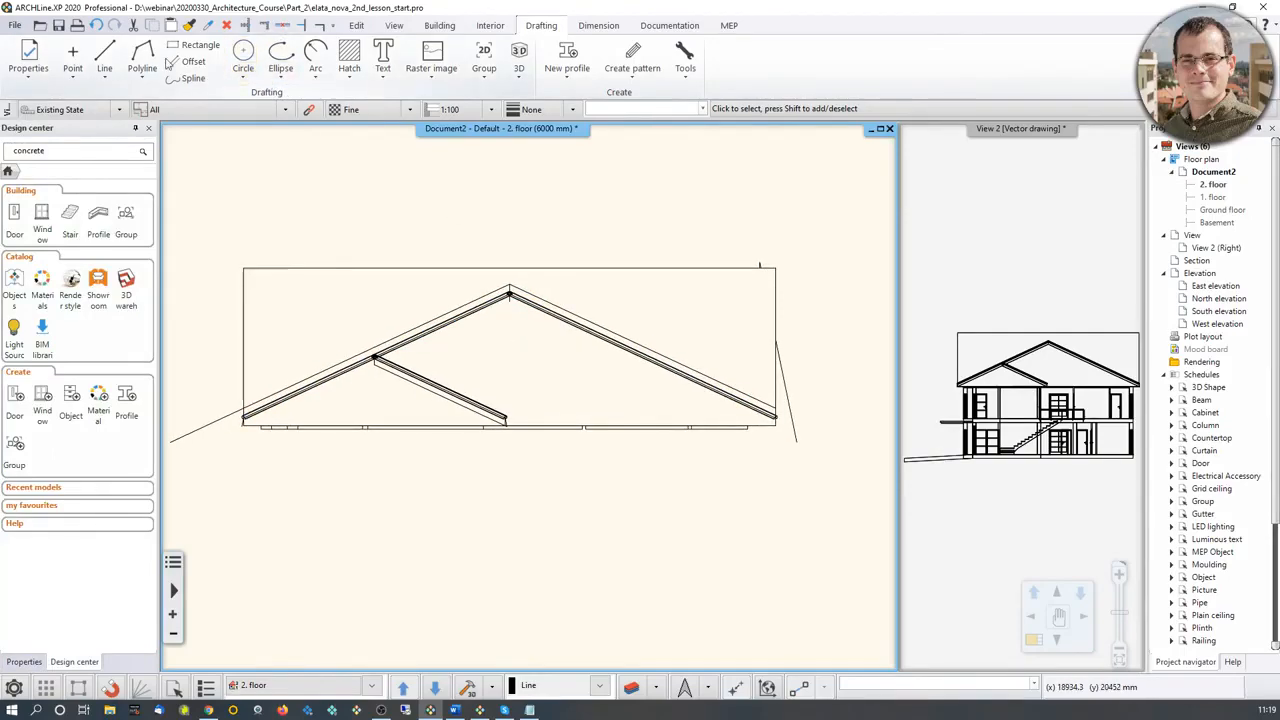
{"action": "left_click", "coordinate": [141, 58]}
{"action": "scroll", "coordinate": [340, 400], "scroll_direction": "up", "scroll_amount": 5}
{"action": "left_click", "coordinate": [376, 335]}
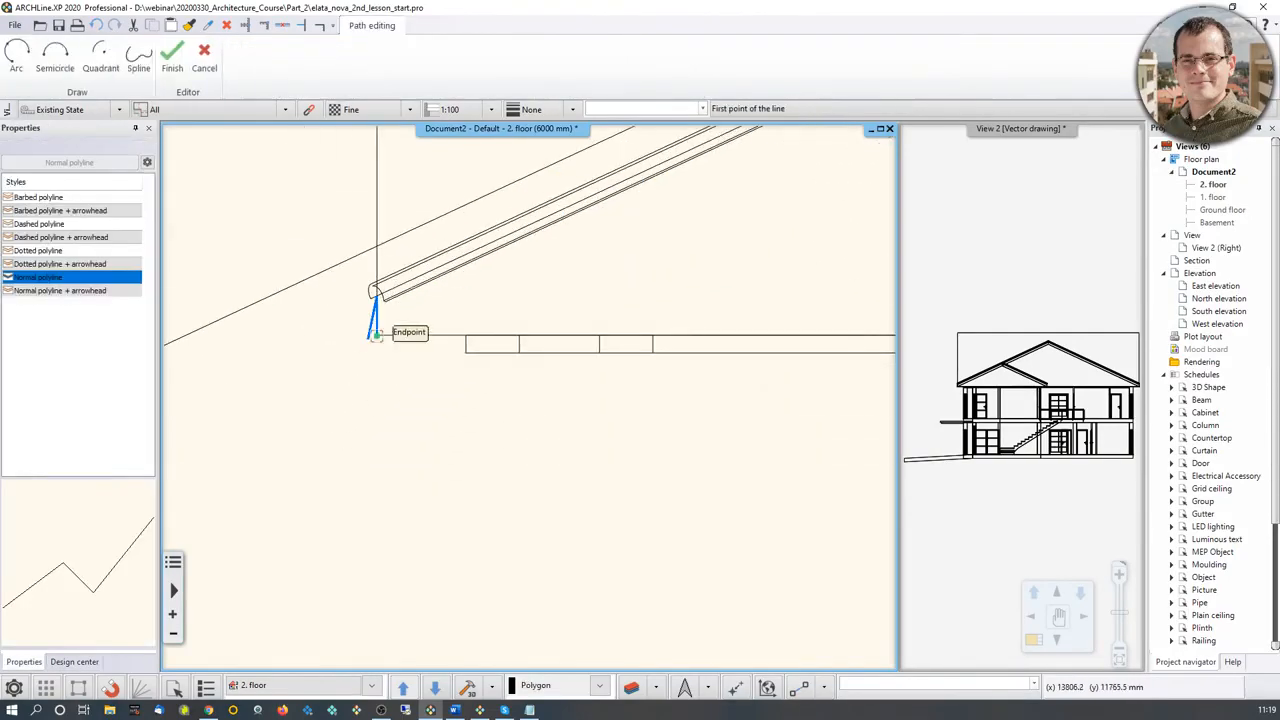
{"action": "left_click", "coordinate": [377, 246]}
{"action": "scroll", "coordinate": [535, 240], "scroll_direction": "down", "scroll_amount": 5}
{"action": "middle_click_drag", "start_coordinate": [771, 258], "coordinate": [277, 535]}
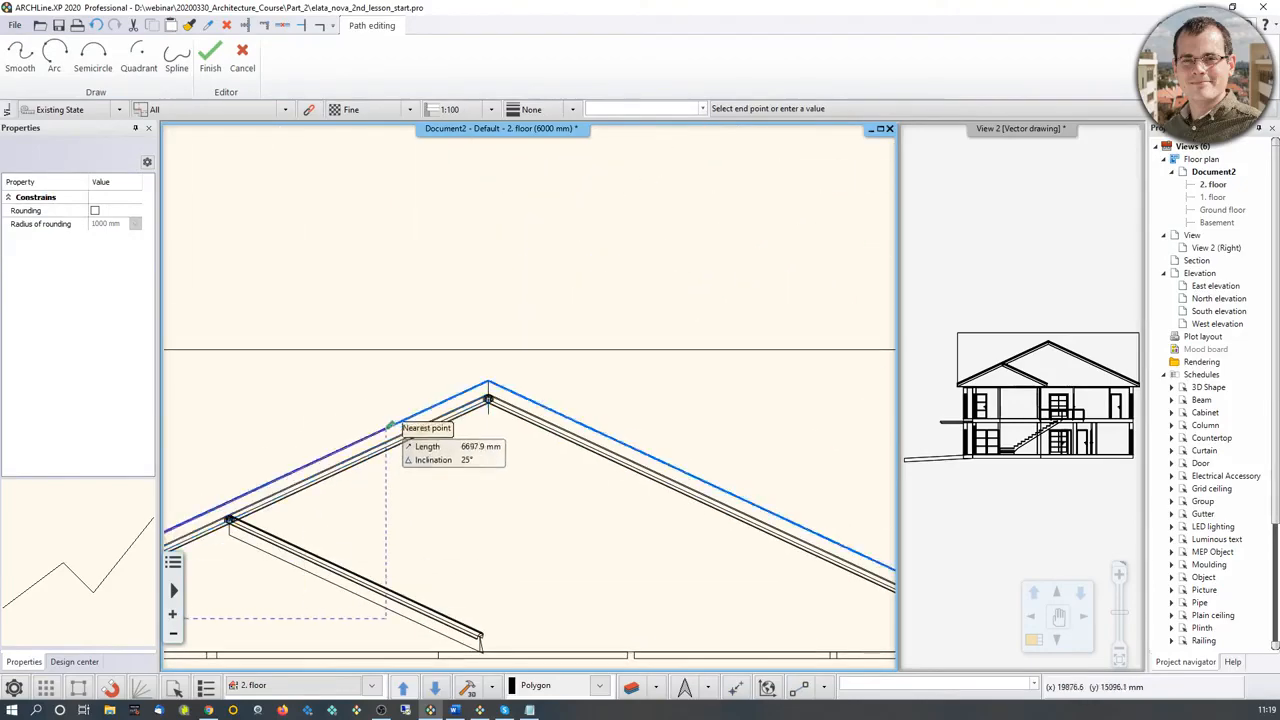
{"action": "left_click", "coordinate": [489, 383]}
{"action": "middle_click_drag", "start_coordinate": [872, 562], "coordinate": [490, 396]}
{"action": "scroll", "coordinate": [620, 432], "scroll_direction": "up", "scroll_amount": 4}
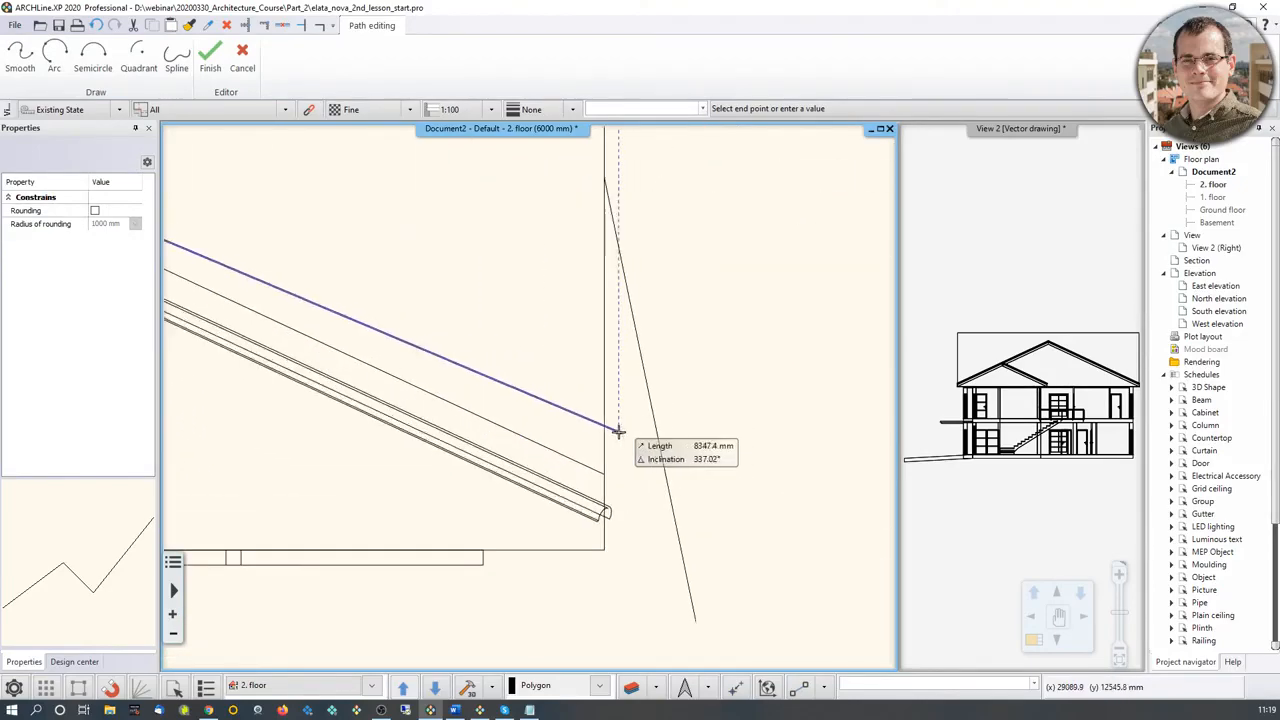
{"action": "left_click", "coordinate": [603, 474]}
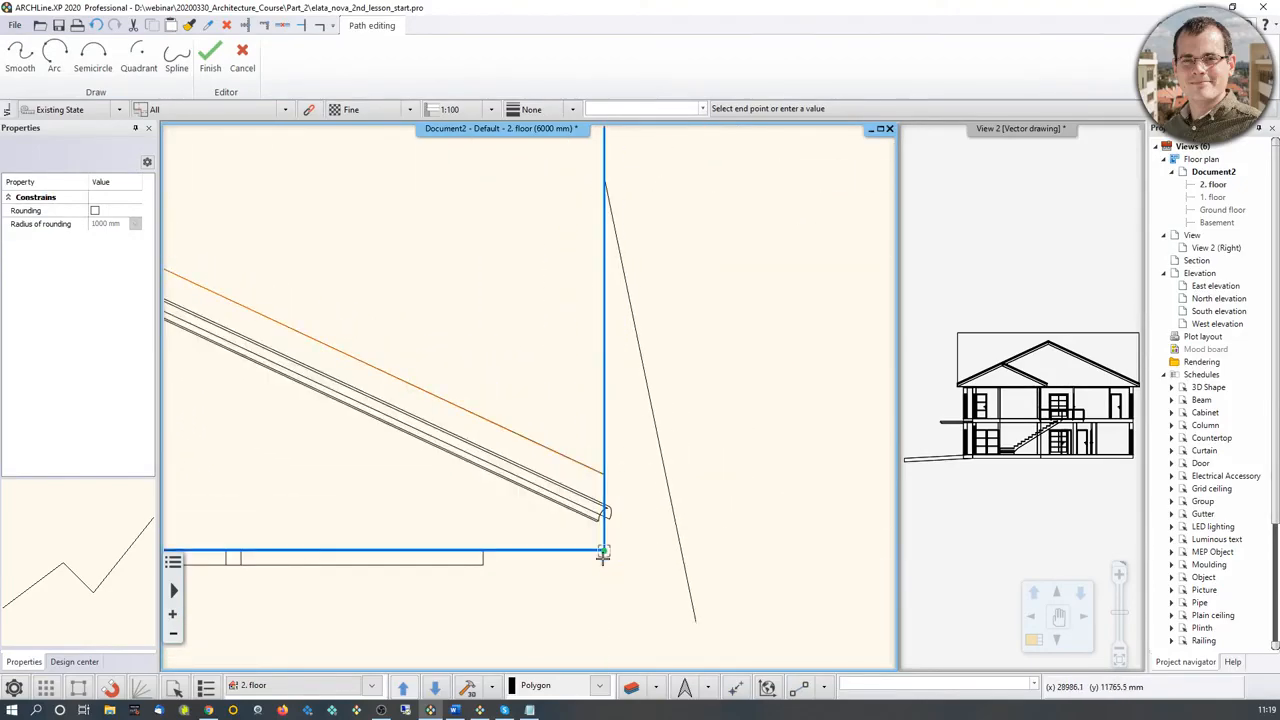
{"action": "key", "text": "Return"}
{"action": "key", "text": "Escape"}
{"action": "left_click", "coordinate": [572, 462]}
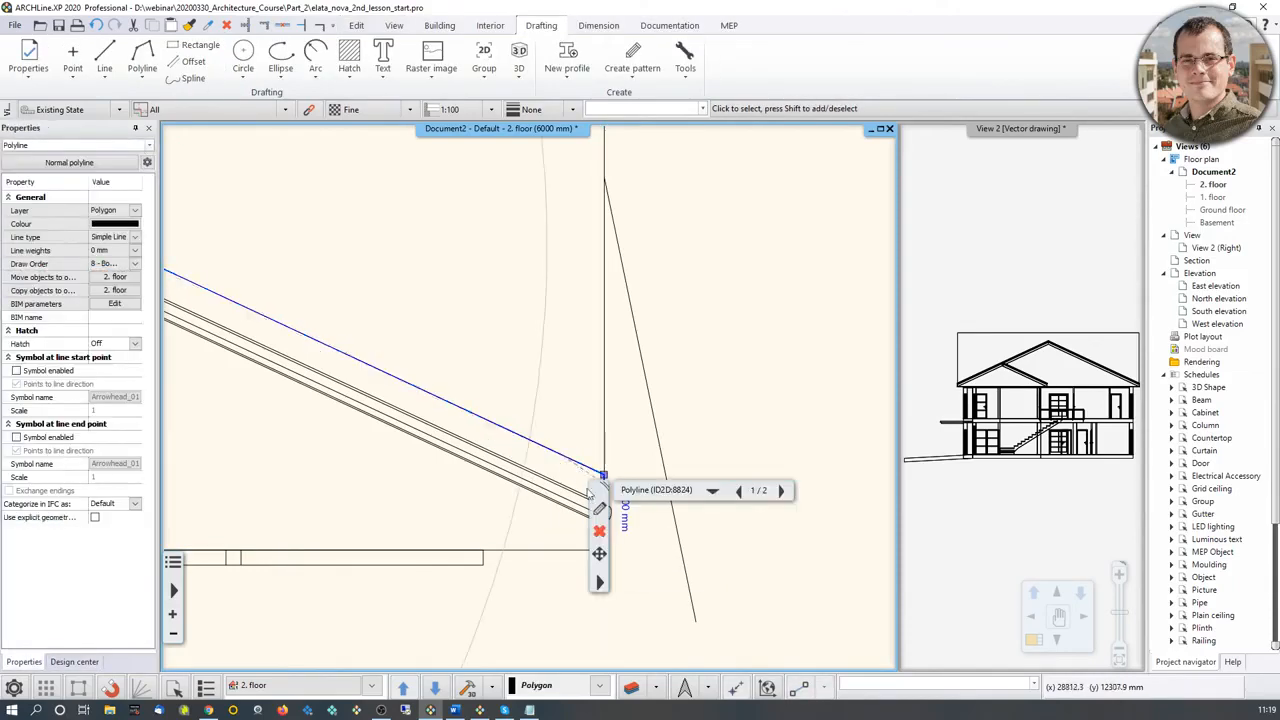
Step: Move the traced gable polyline below the pasted view and close its open base with a line between the two lower endpoints
{"action": "scroll", "coordinate": [525, 444], "scroll_direction": "down", "scroll_amount": 2}
{"action": "scroll", "coordinate": [540, 488], "scroll_direction": "down", "scroll_amount": 3}
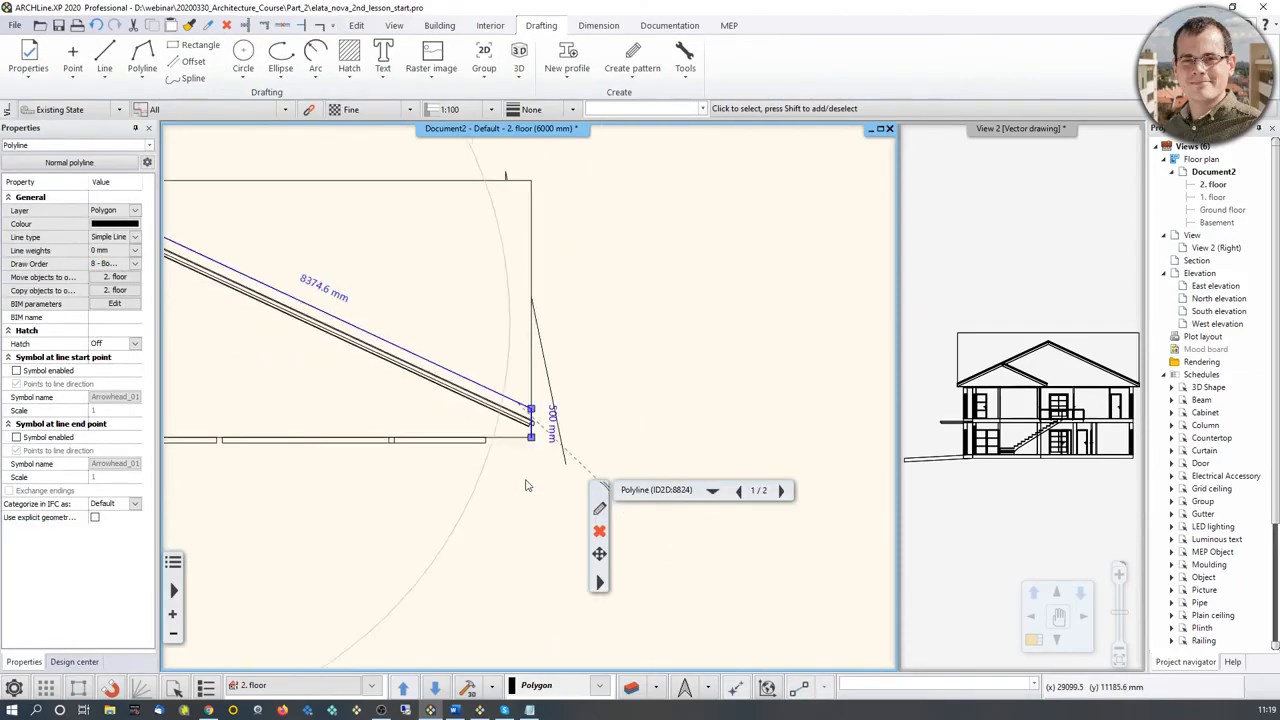
{"action": "left_click", "coordinate": [599, 581]}
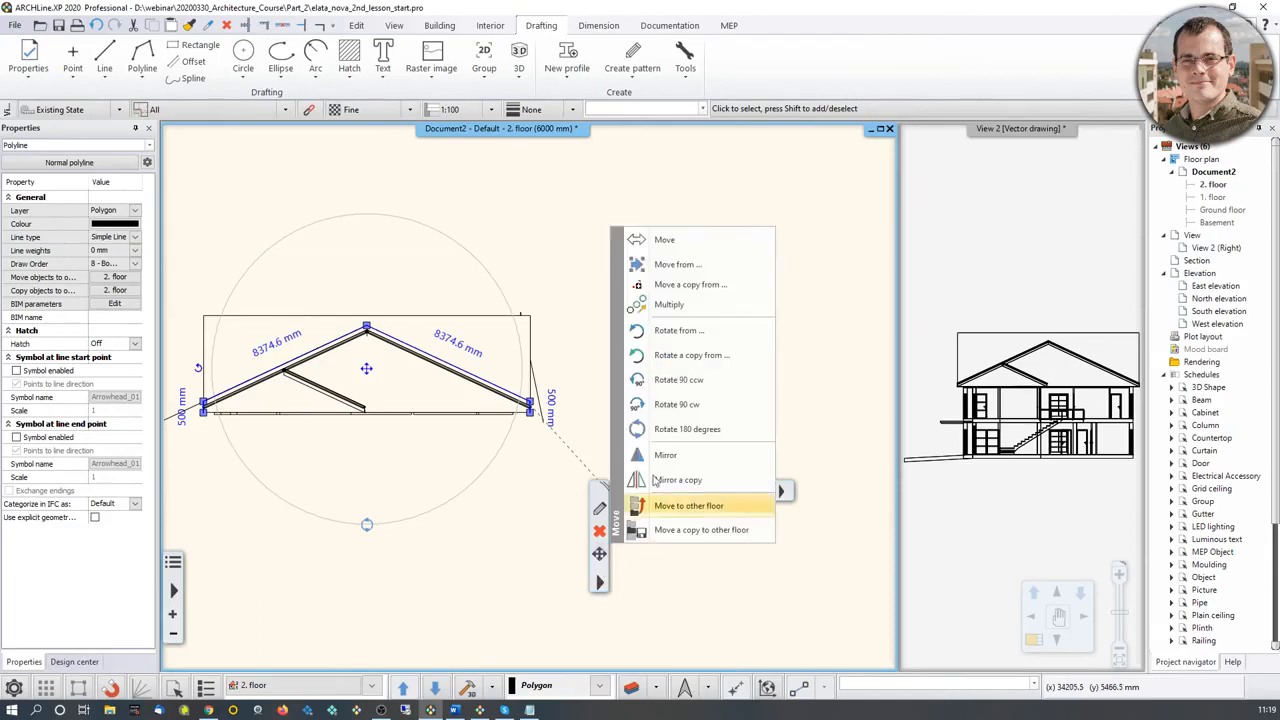
{"action": "left_click", "coordinate": [648, 252]}
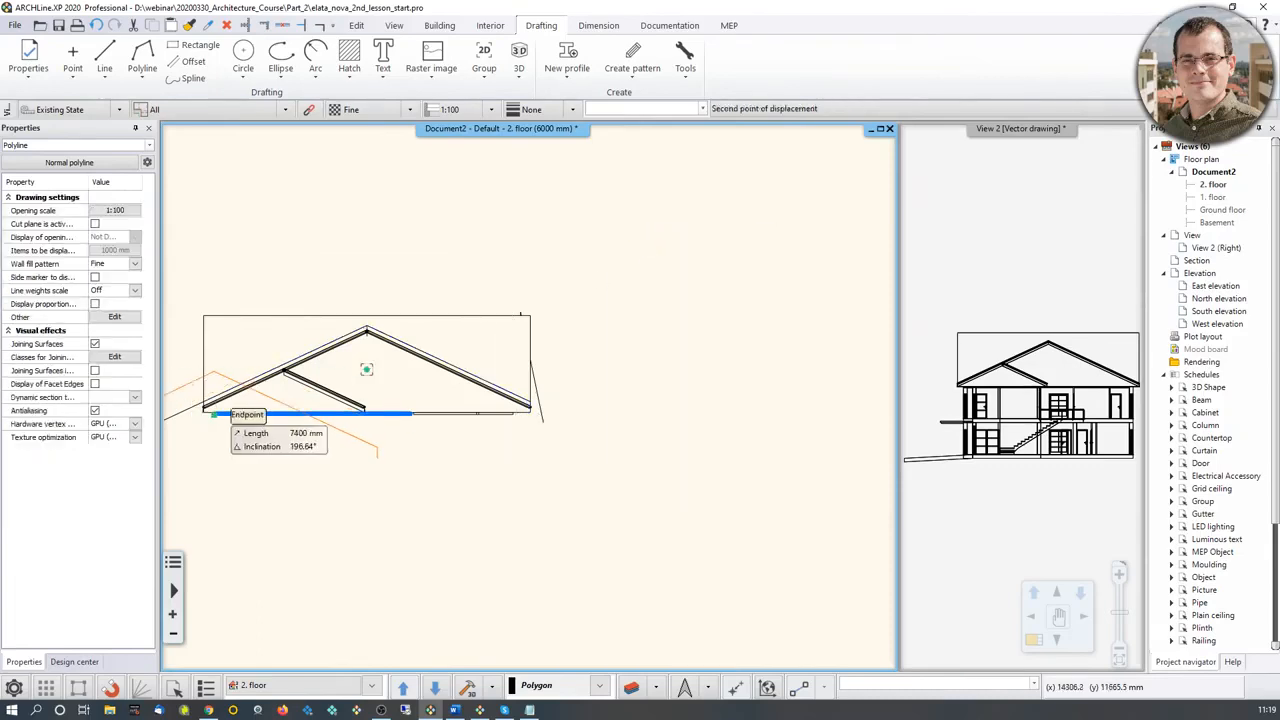
{"action": "left_click", "coordinate": [423, 520]}
{"action": "middle_click_drag", "start_coordinate": [294, 536], "coordinate": [372, 434]}
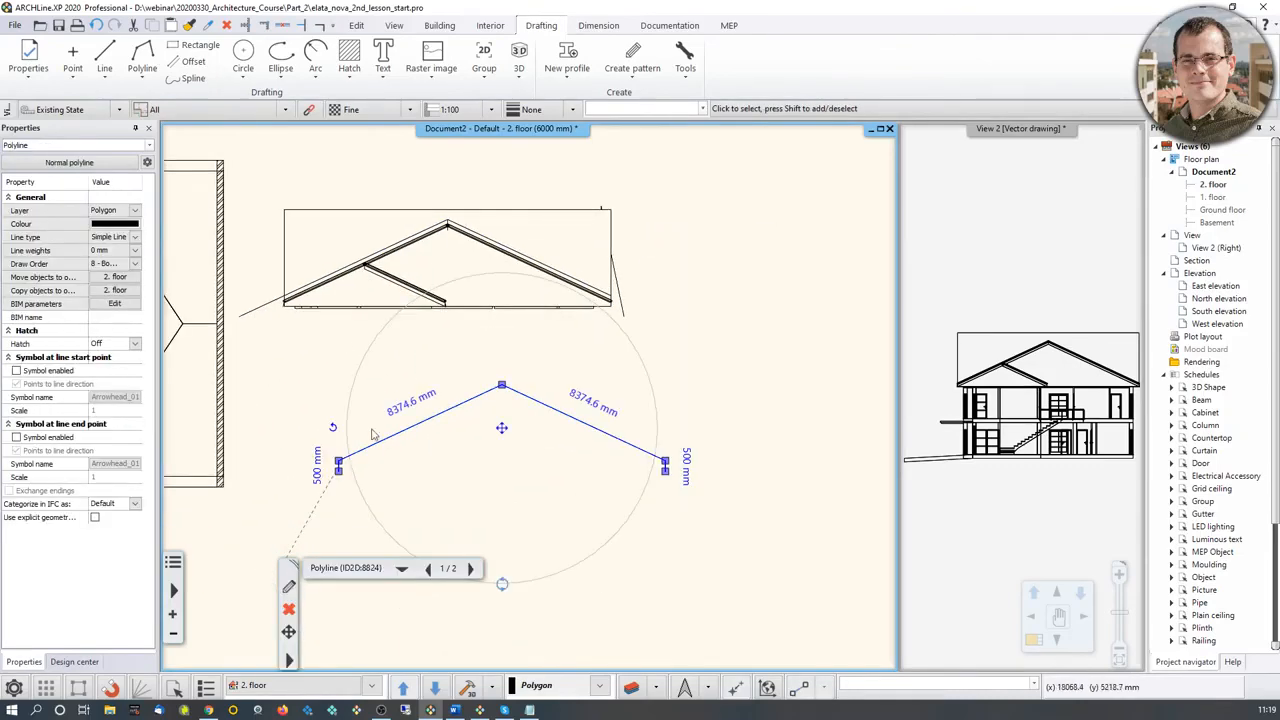
{"action": "left_click", "coordinate": [100, 62]}
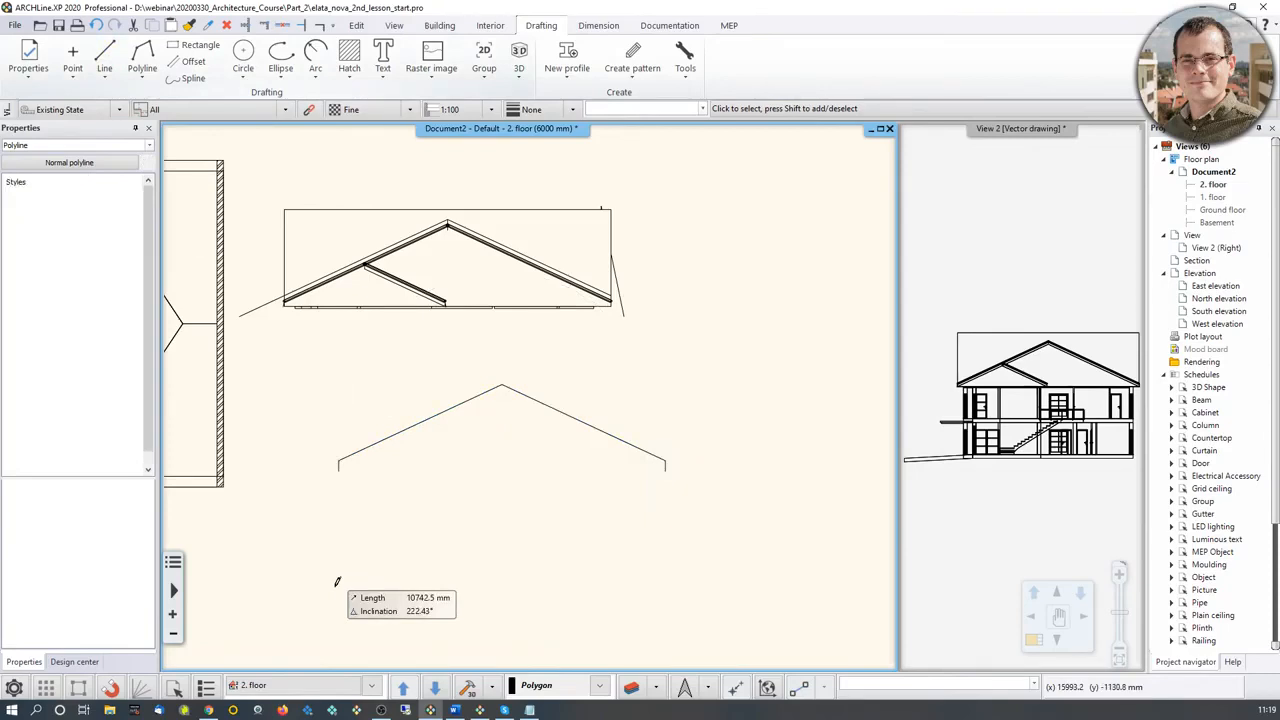
{"action": "key", "text": "Escape"}
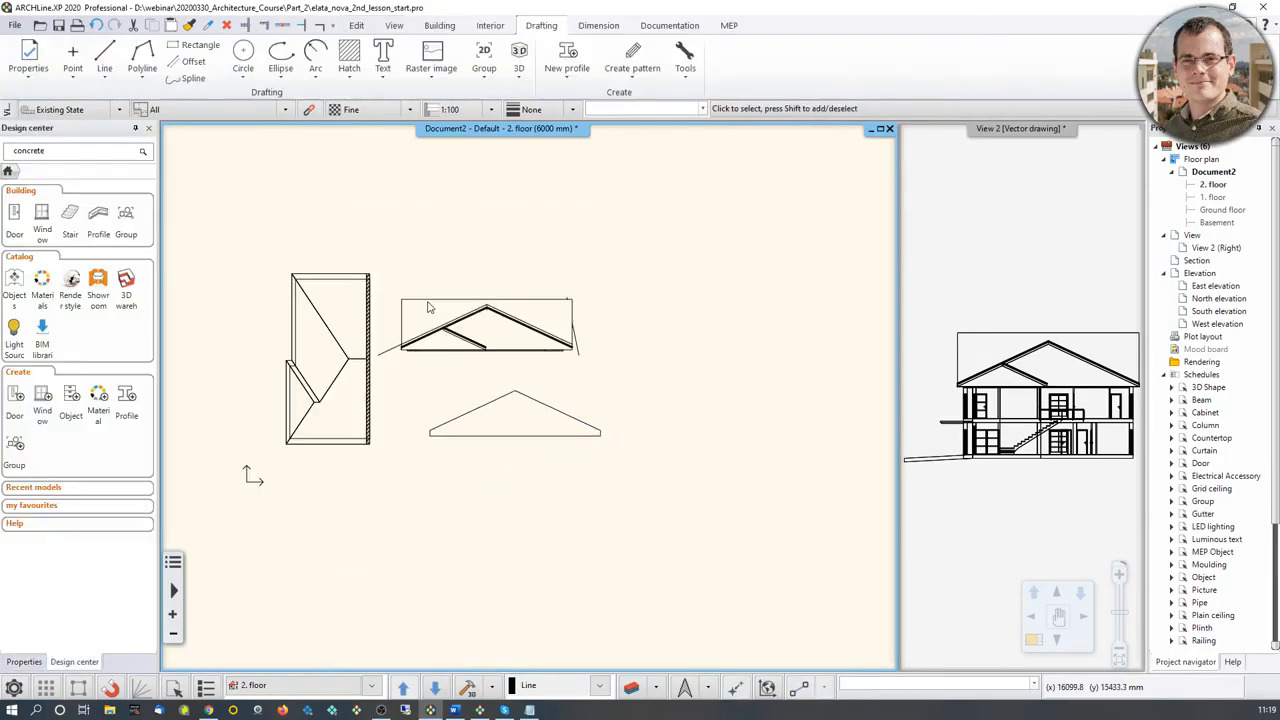
Step: Delete the pasted right view with its wall outline and the leftover roof polyline, keeping only the closed gable outline
{"action": "left_click_drag", "start_coordinate": [386, 264], "coordinate": [636, 372]}
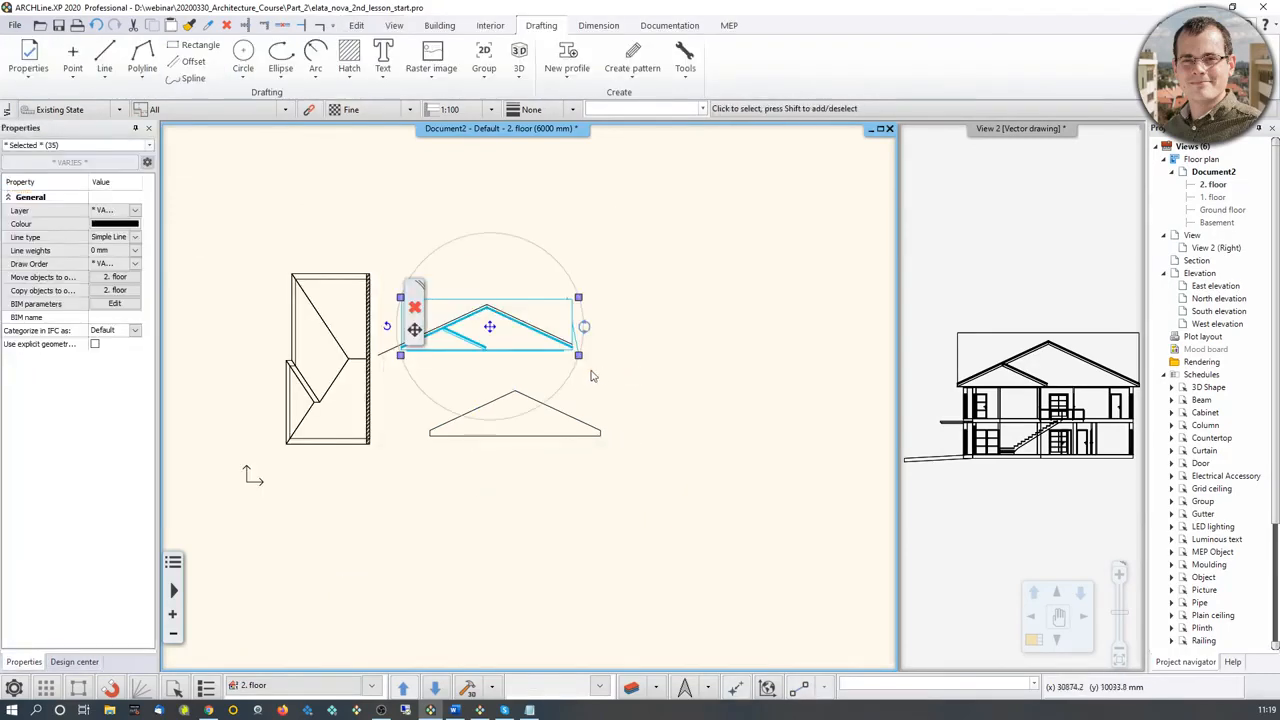
{"action": "left_click", "coordinate": [486, 375]}
{"action": "left_click", "coordinate": [414, 339]}
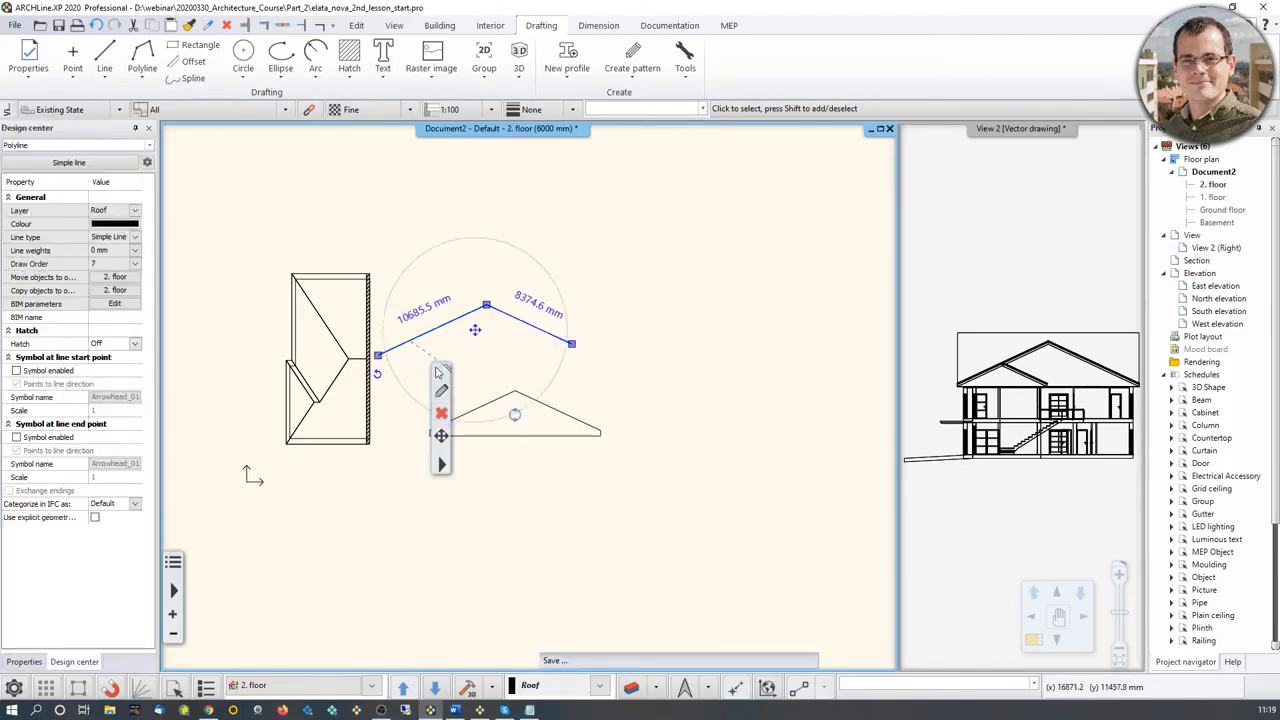
{"action": "key", "text": "Delete"}
{"action": "middle_click_drag", "start_coordinate": [430, 372], "coordinate": [523, 340]}
{"action": "scroll", "coordinate": [470, 365], "scroll_direction": "up", "scroll_amount": 6}
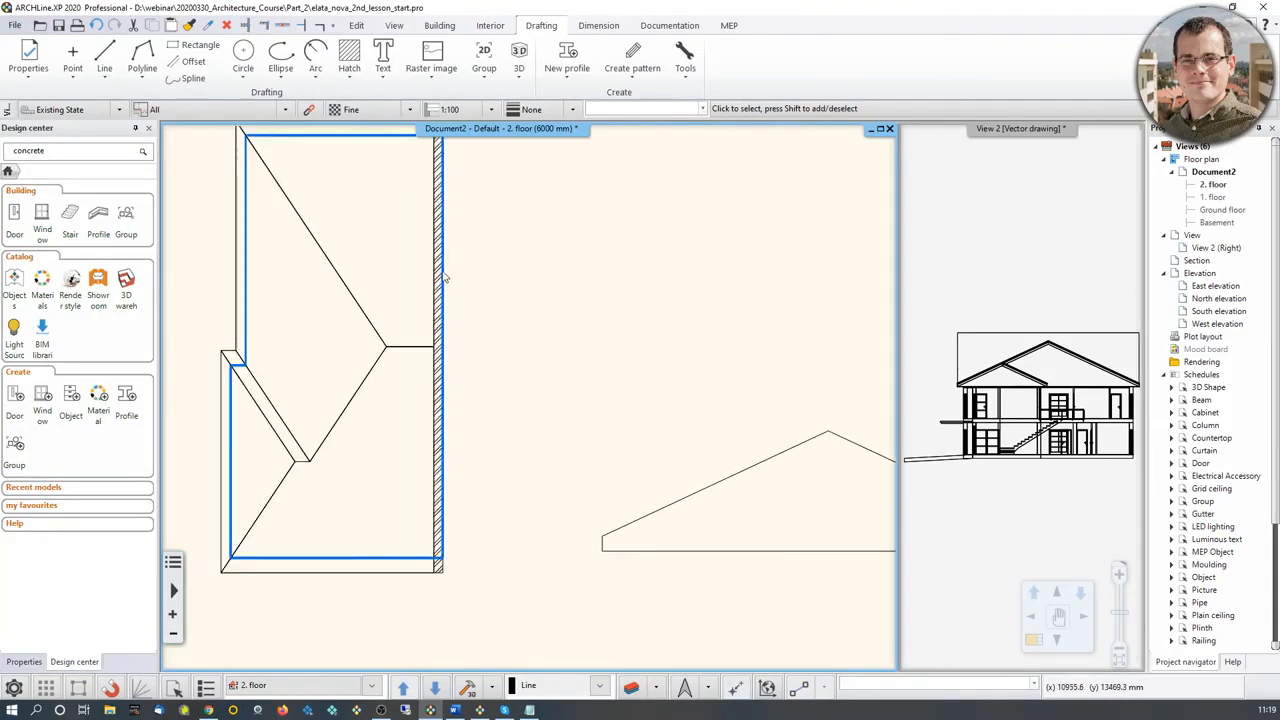
Step: Reshape the hatched second-floor wall with Add whole front profile, placing its layout on the gable outline's lower-left corner and using the gable area as closed loop
{"action": "middle_click_drag", "start_coordinate": [711, 506], "coordinate": [567, 518]}
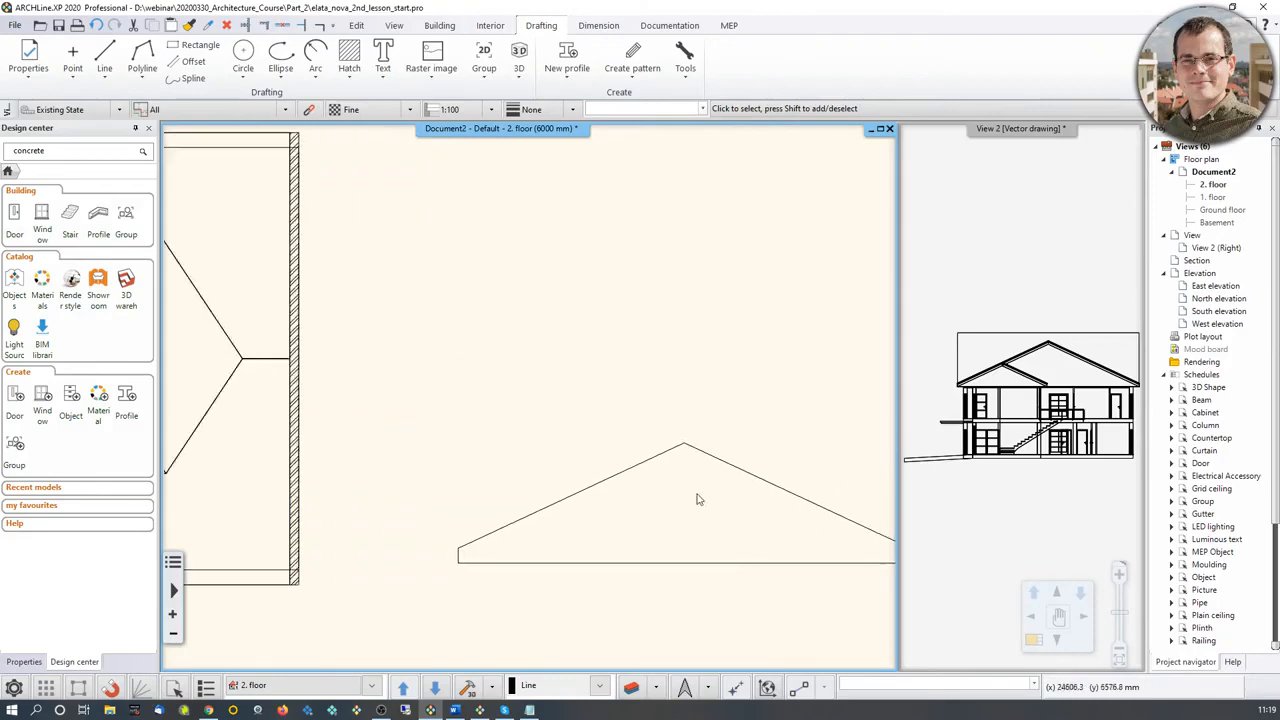
{"action": "left_click", "coordinate": [296, 453]}
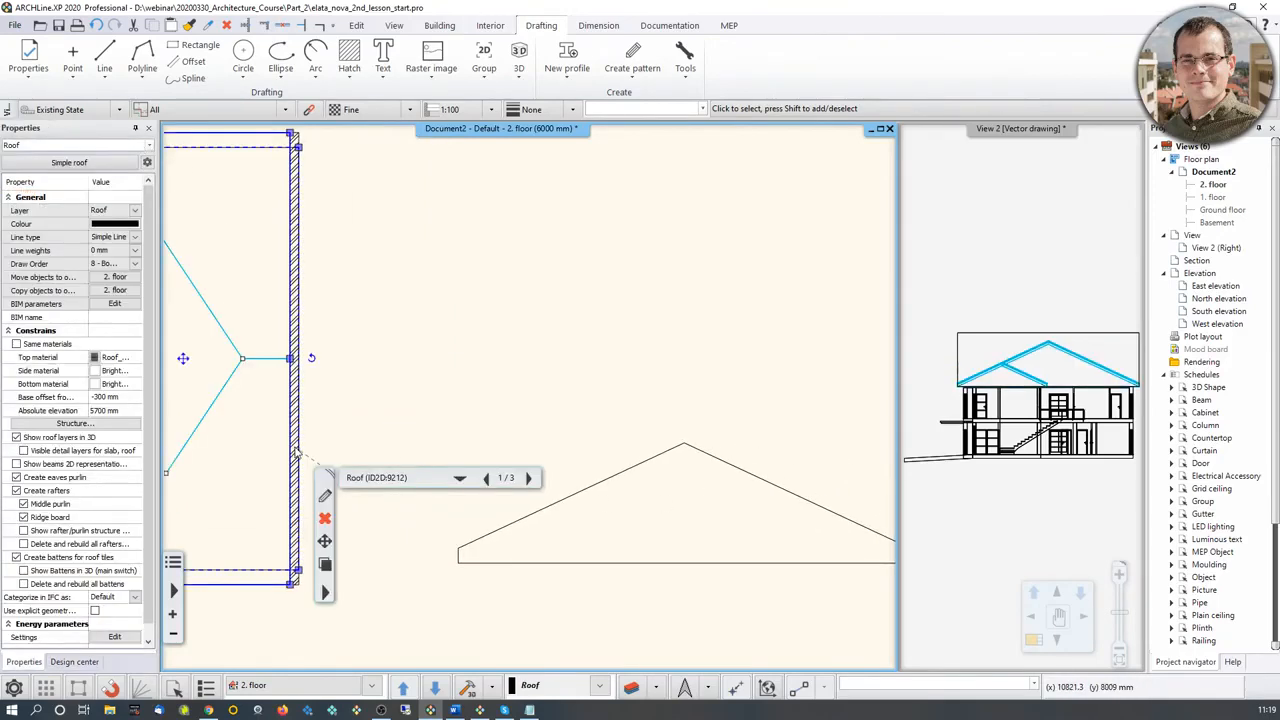
{"action": "left_click", "coordinate": [529, 479]}
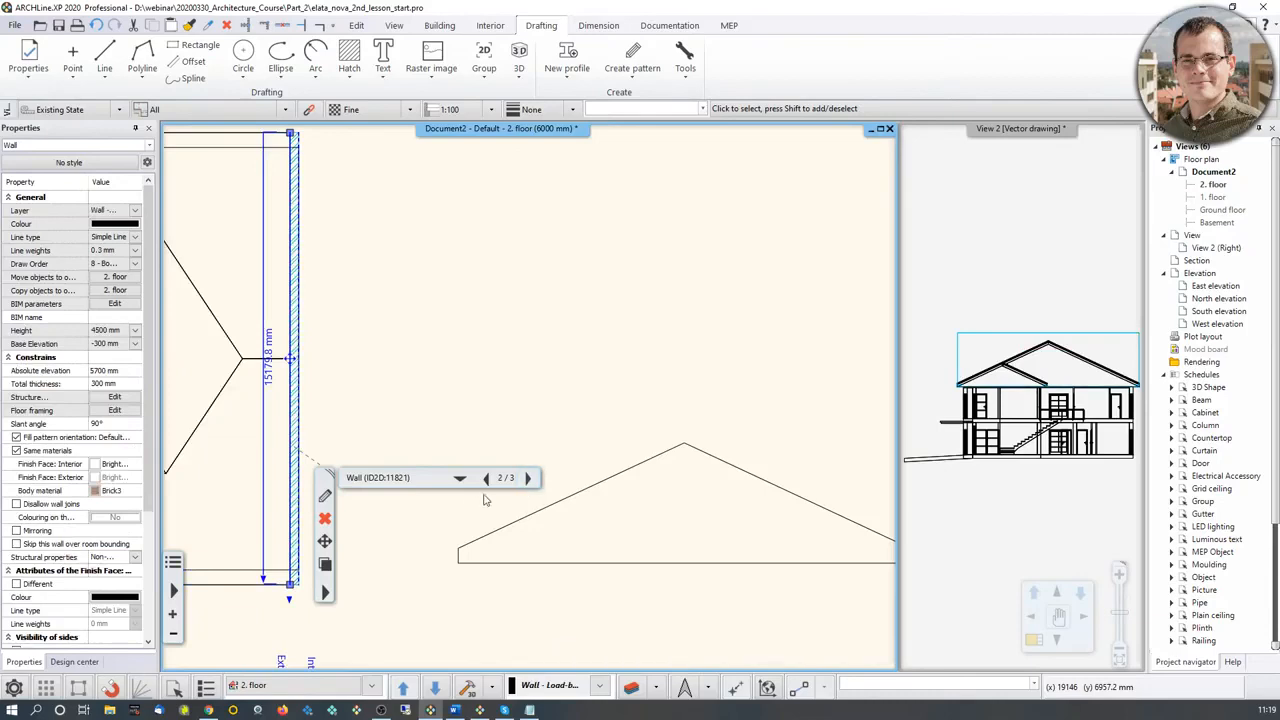
{"action": "left_click", "coordinate": [324, 594]}
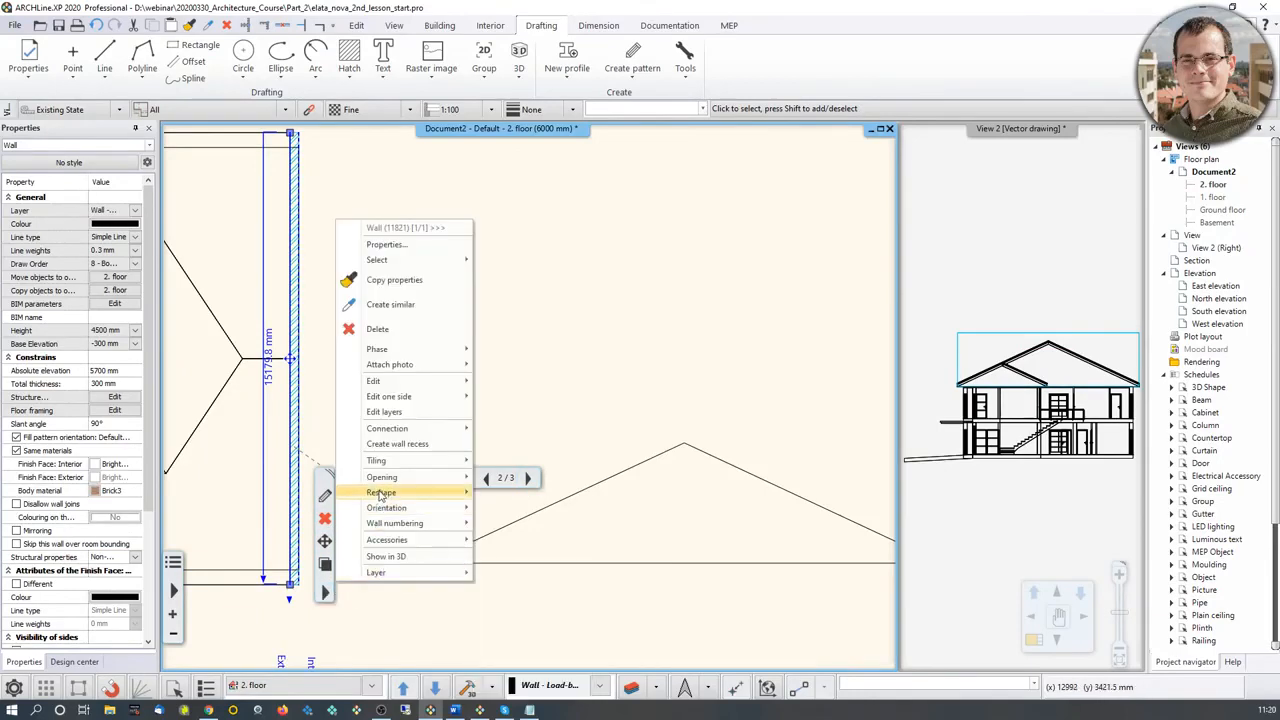
{"action": "mouse_move", "coordinate": [448, 497]}
{"action": "left_click", "coordinate": [524, 500]}
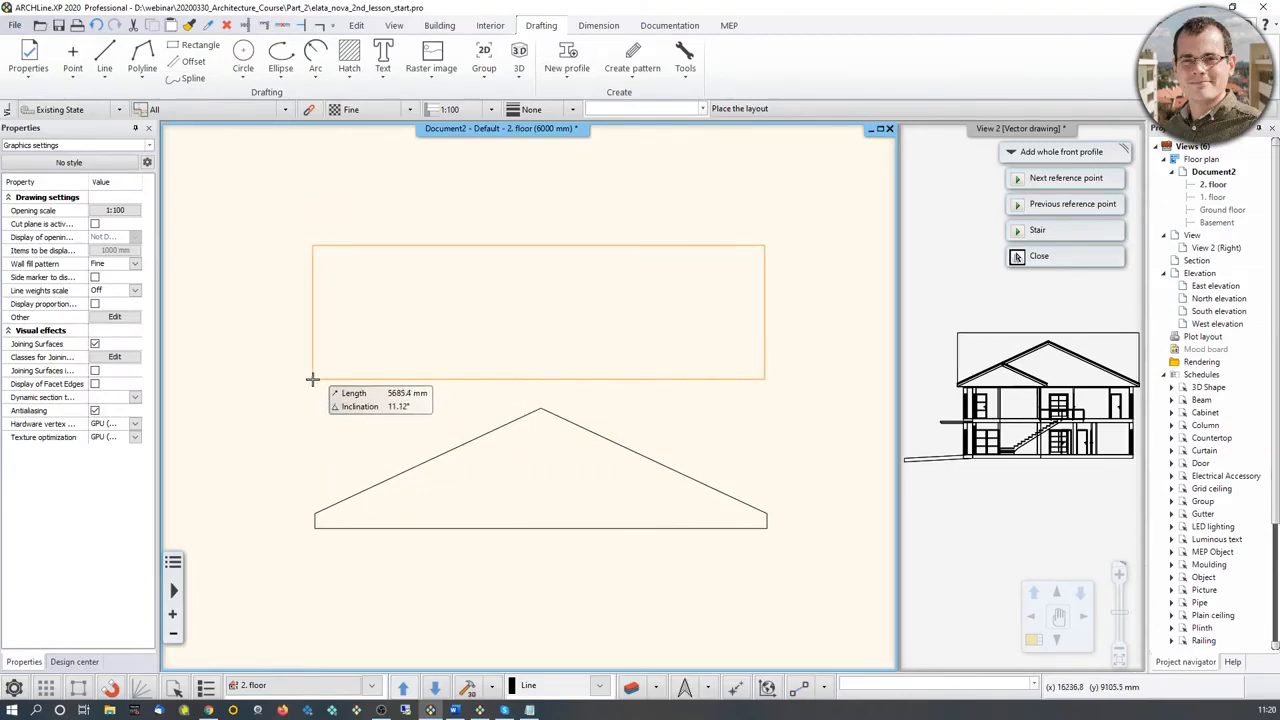
{"action": "left_click", "coordinate": [315, 528]}
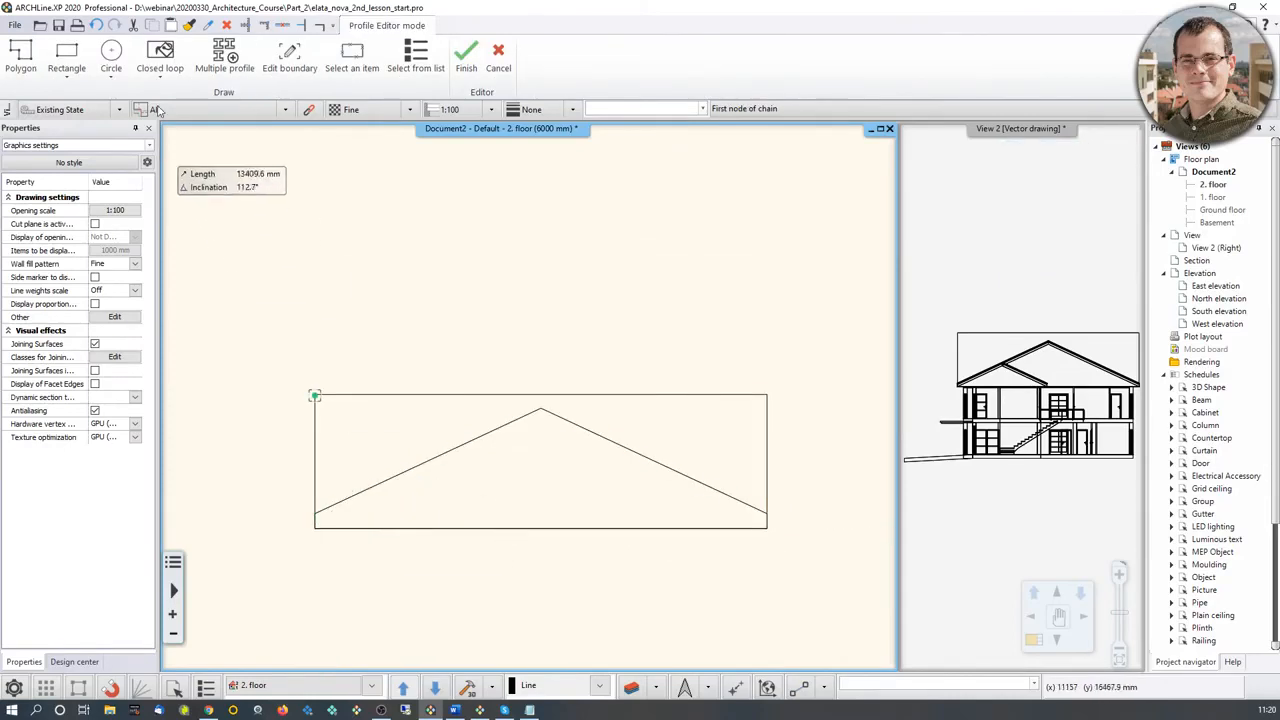
{"action": "left_click", "coordinate": [162, 62]}
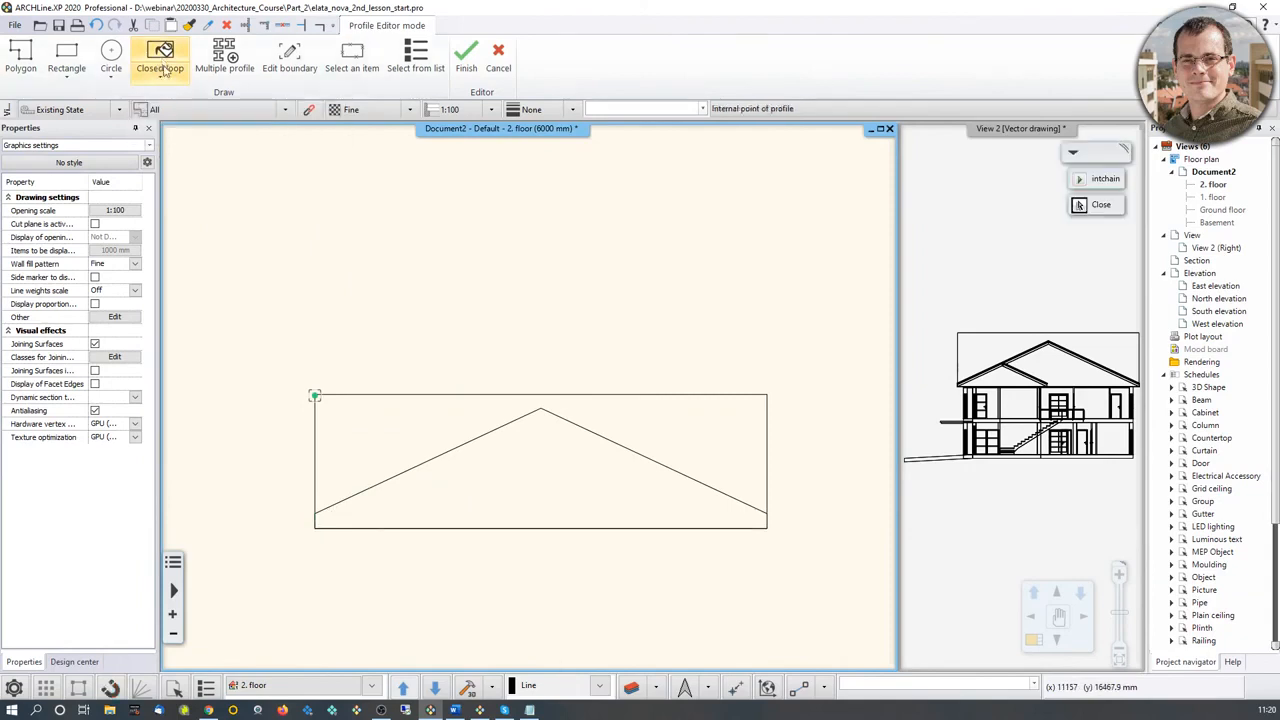
{"action": "left_click", "coordinate": [511, 473]}
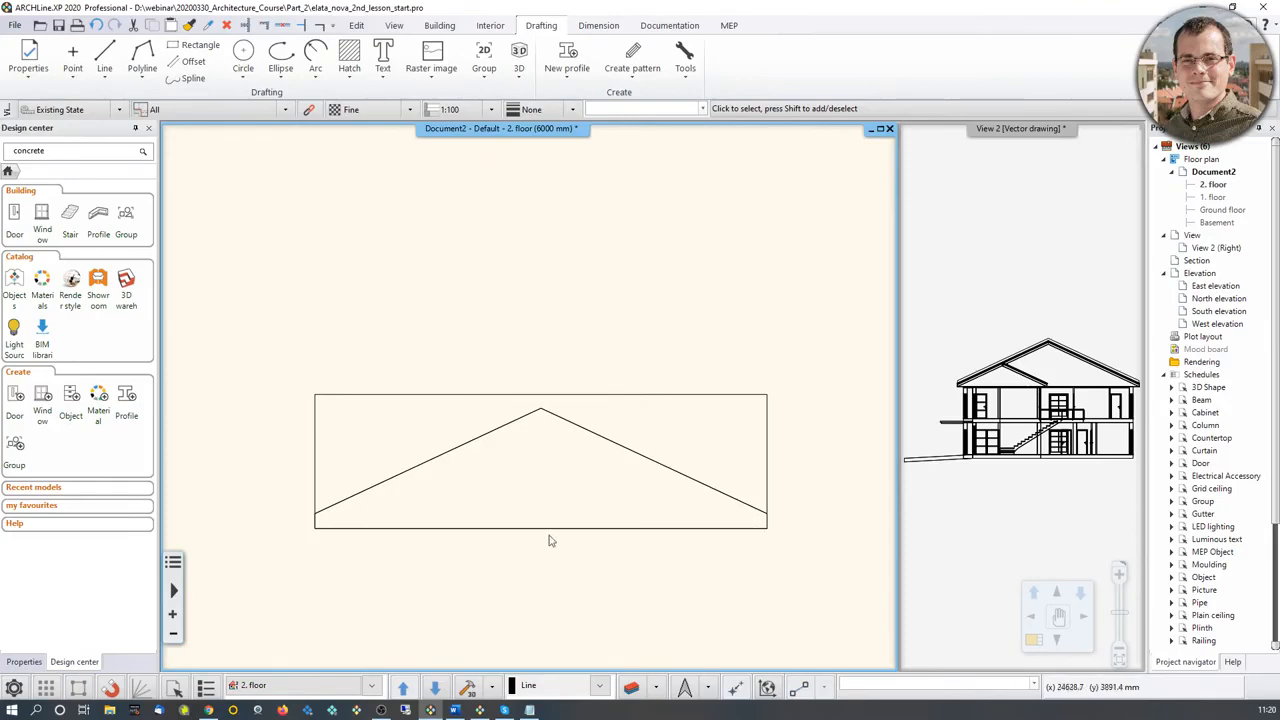
Step: Switch View 2 from vector drawing to image display, make it the main view and orbit it to show the gable wall along the roof
{"action": "middle_click_drag", "start_coordinate": [305, 521], "coordinate": [500, 503]}
{"action": "left_click", "coordinate": [1006, 200]}
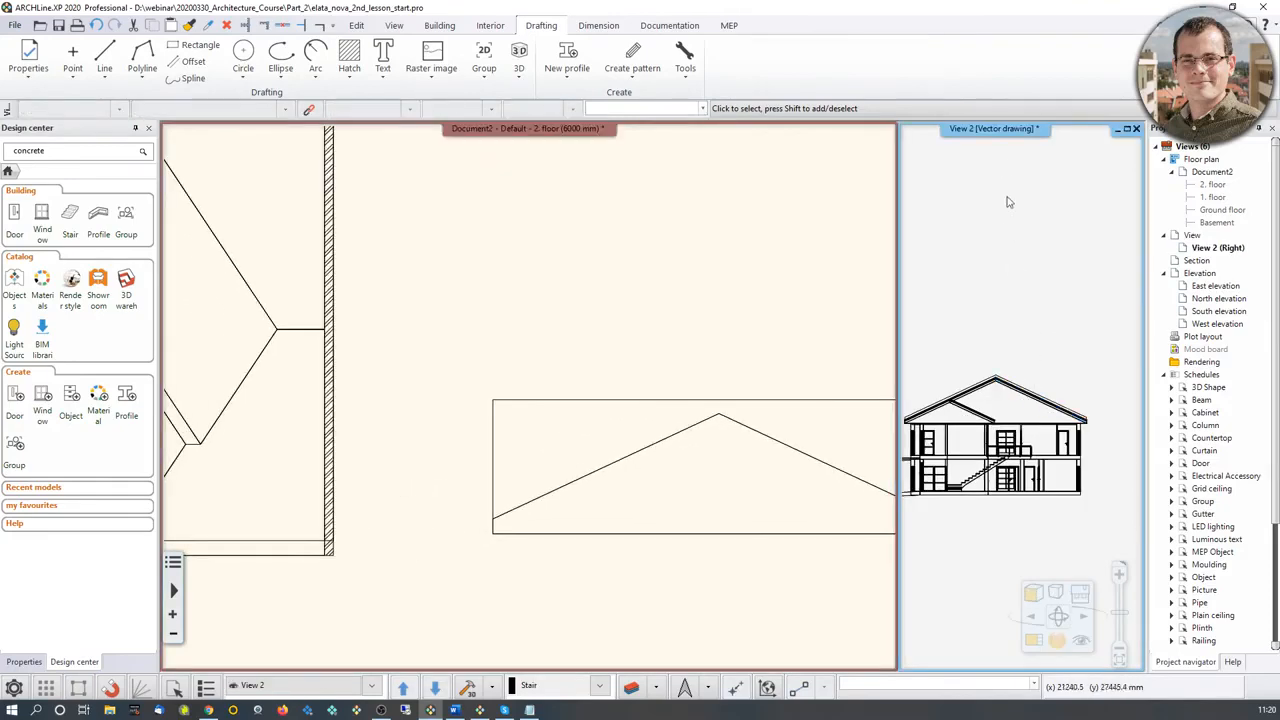
{"action": "right_click", "coordinate": [1002, 133]}
{"action": "left_click", "coordinate": [1059, 343]}
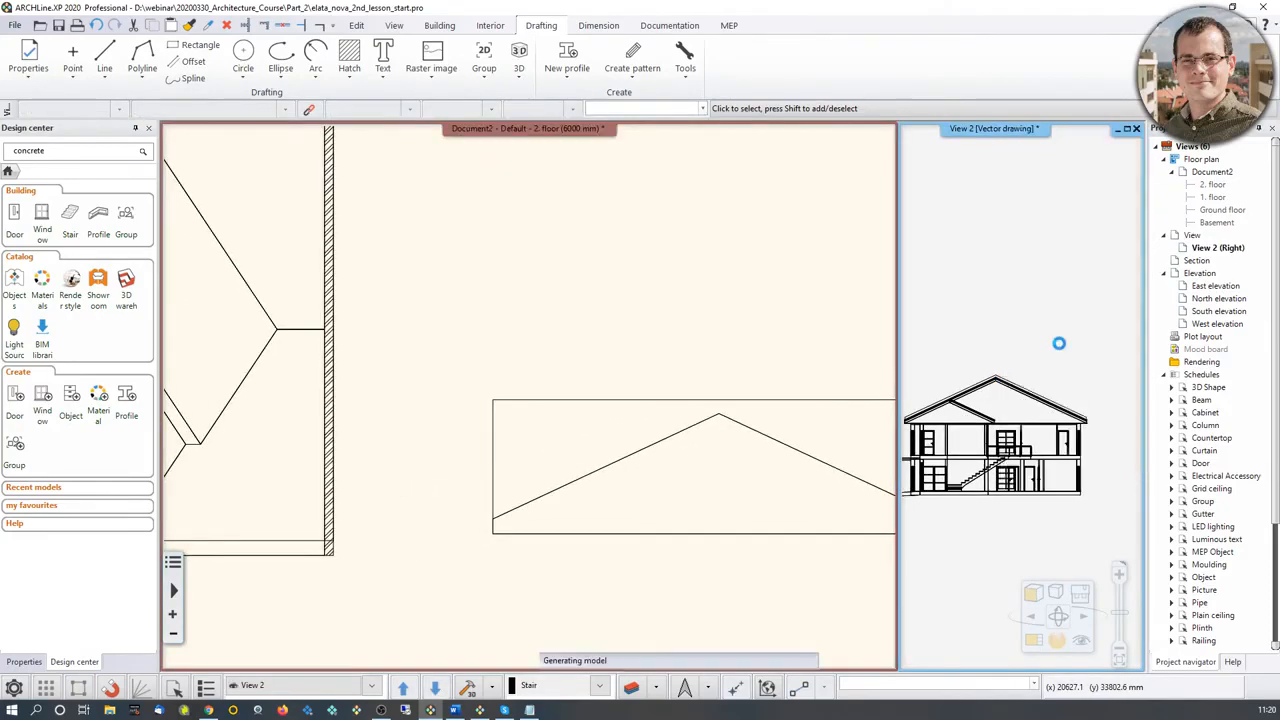
{"action": "middle_click_drag", "start_coordinate": [967, 410], "coordinate": [1178, 455]}
{"action": "scroll", "coordinate": [968, 428], "scroll_direction": "up", "scroll_amount": 5}
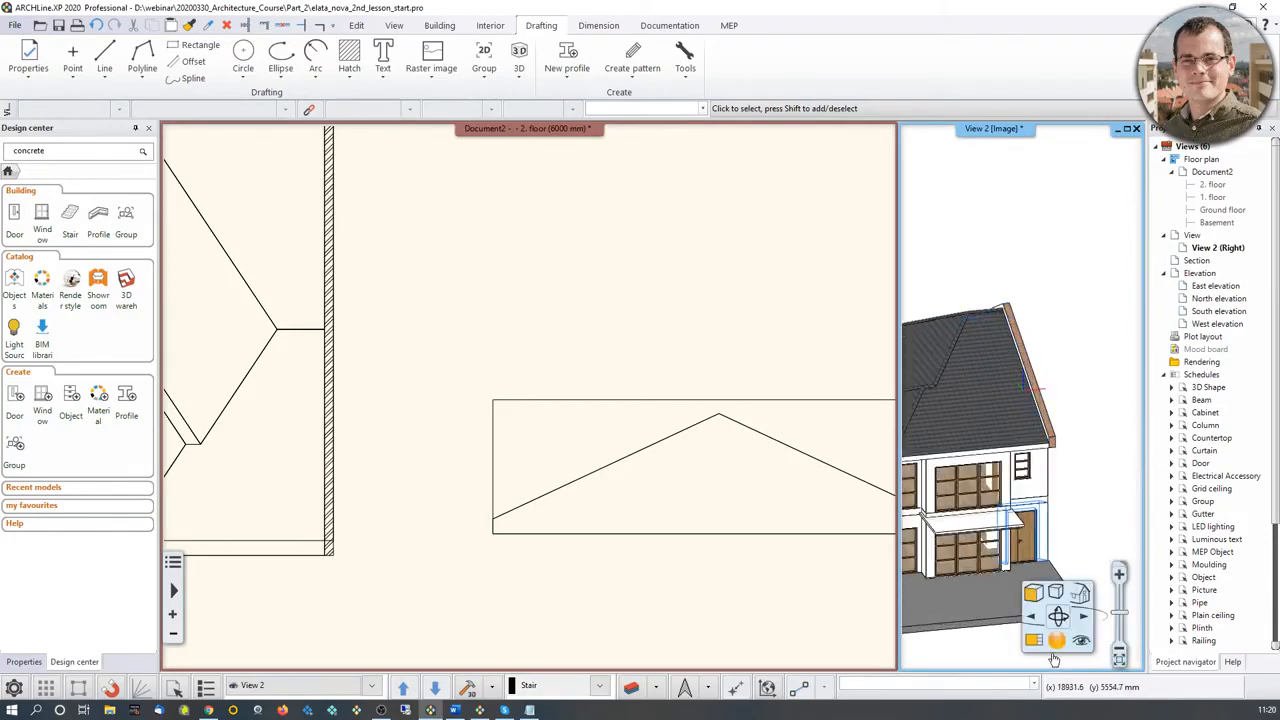
{"action": "left_click", "coordinate": [1033, 640]}
{"action": "scroll", "coordinate": [600, 300], "scroll_direction": "up", "scroll_amount": 3}
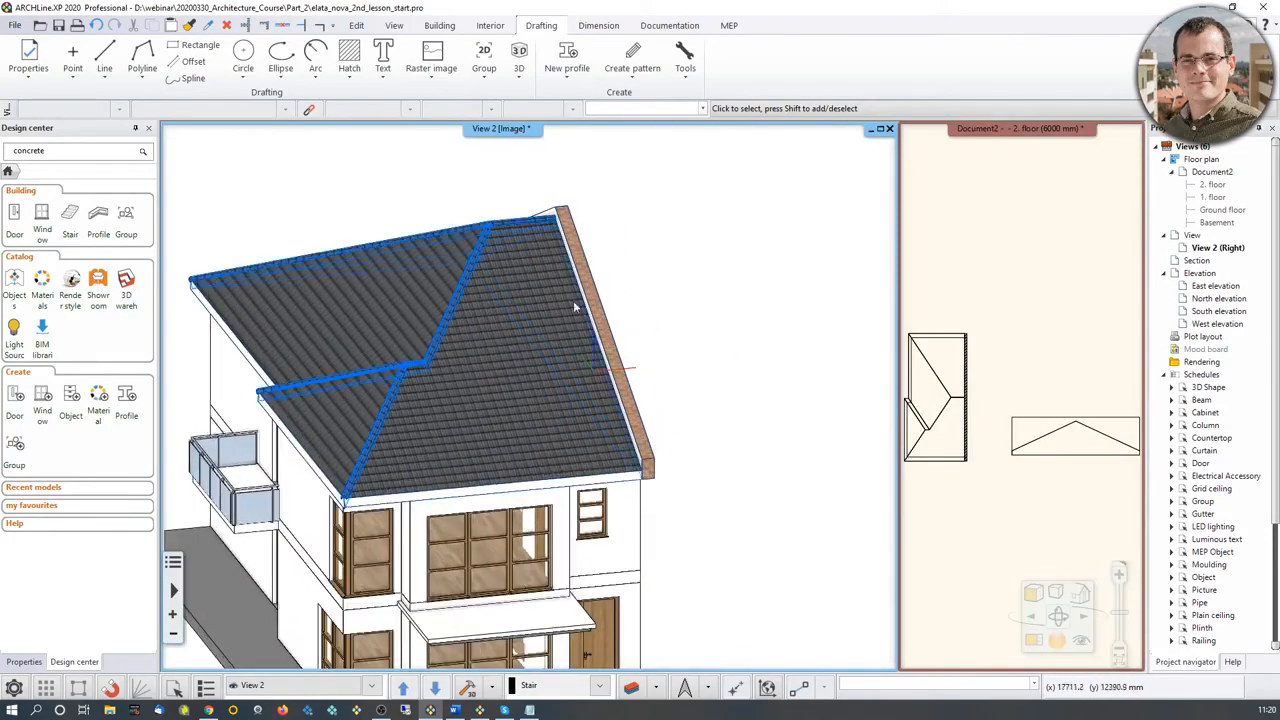
{"action": "scroll", "coordinate": [634, 302], "scroll_direction": "up", "scroll_amount": 2}
{"action": "scroll", "coordinate": [648, 300], "scroll_direction": "up", "scroll_amount": 2}
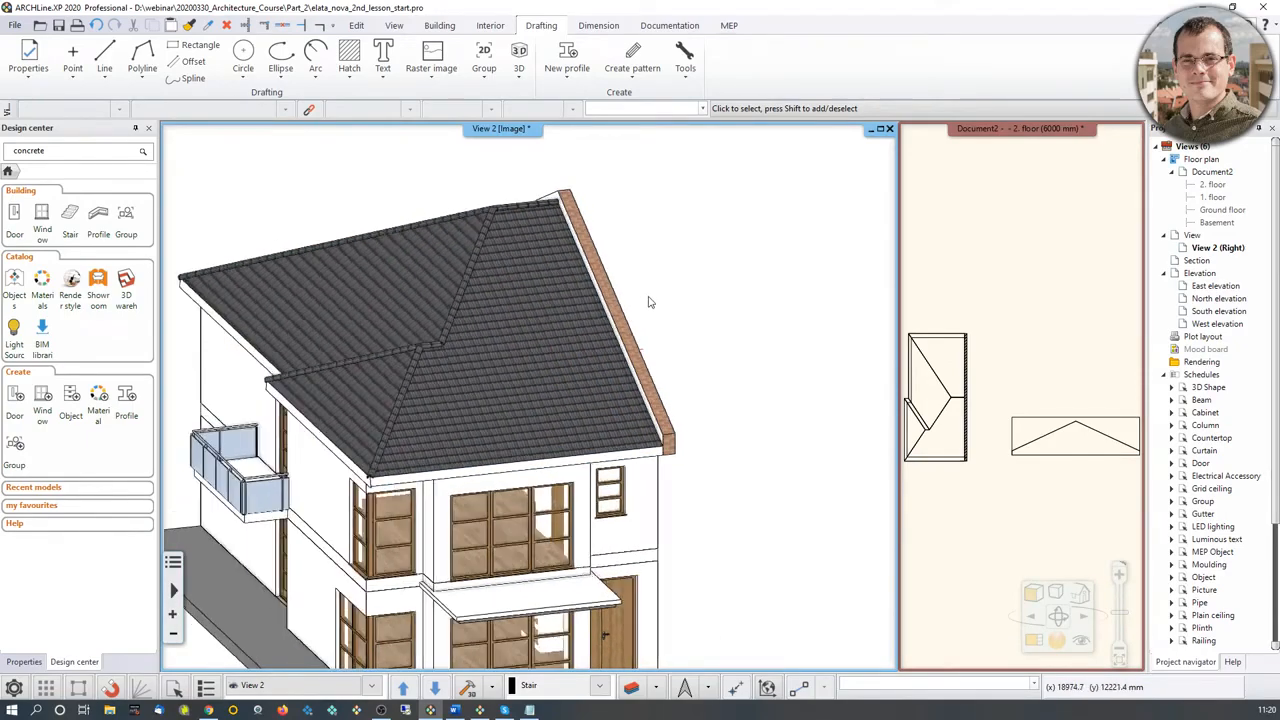
Step: Set the gable wall's body material to Bright_white in the wall properties
{"action": "left_click", "coordinate": [648, 336]}
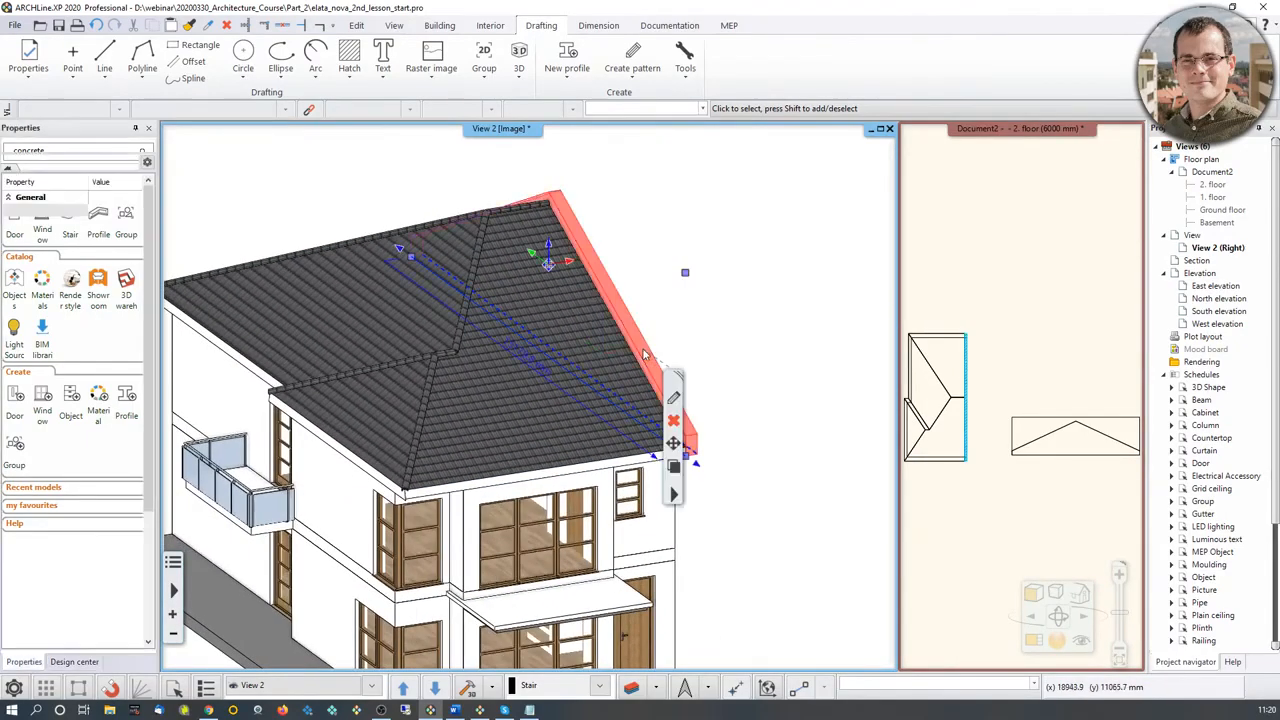
{"action": "left_click", "coordinate": [675, 401]}
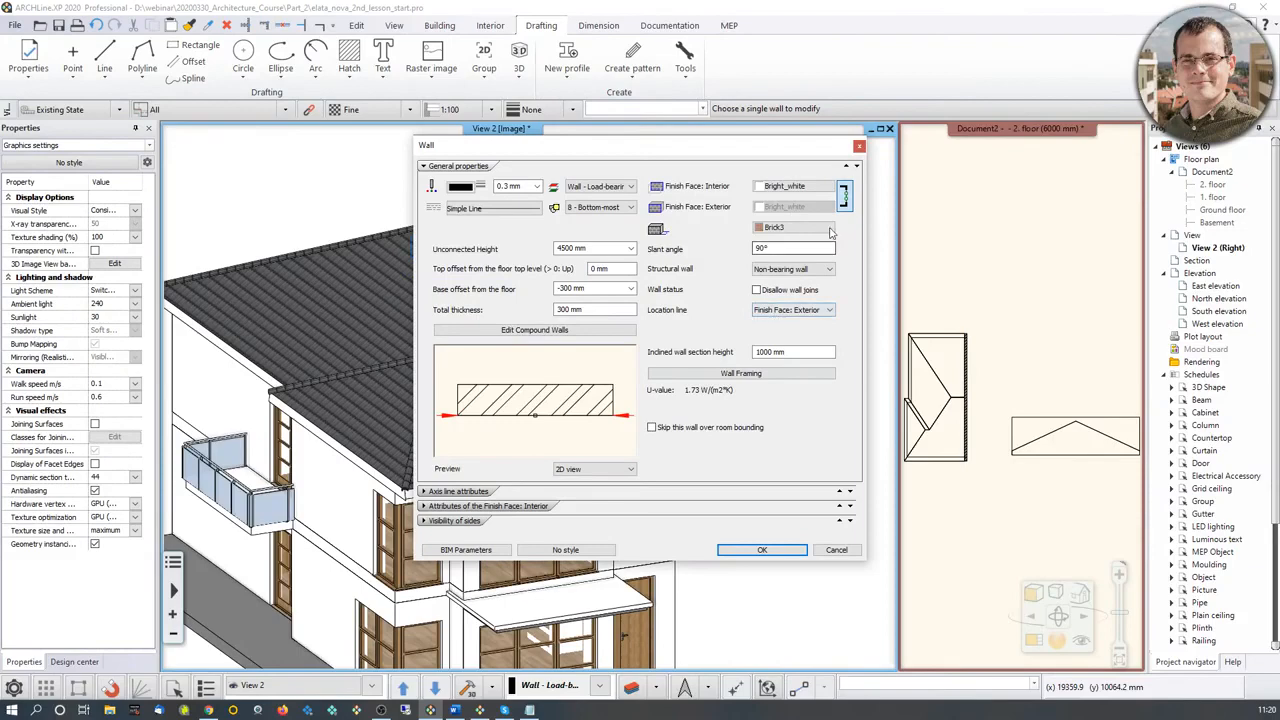
{"action": "left_click", "coordinate": [826, 229]}
{"action": "scroll", "coordinate": [867, 401], "scroll_direction": "down", "scroll_amount": 3}
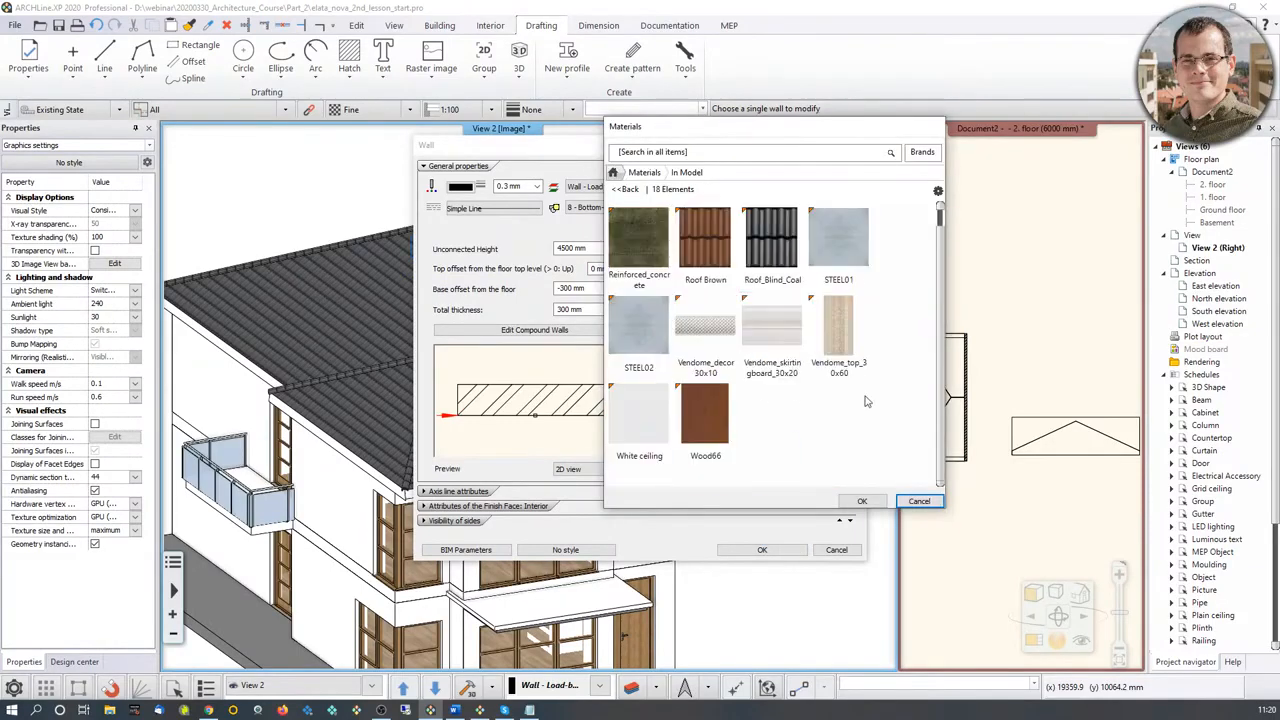
{"action": "scroll", "coordinate": [787, 405], "scroll_direction": "up", "scroll_amount": 3}
{"action": "left_click", "coordinate": [840, 245]}
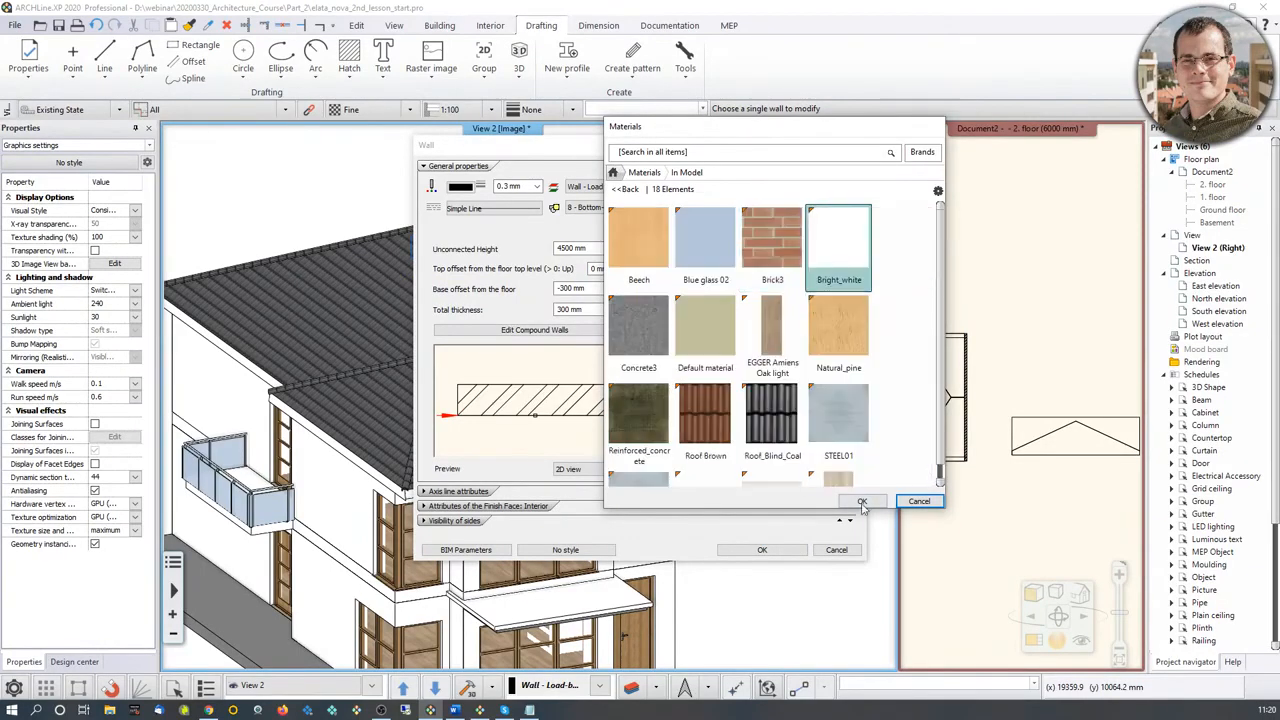
{"action": "left_click", "coordinate": [862, 501]}
{"action": "left_click", "coordinate": [762, 550]}
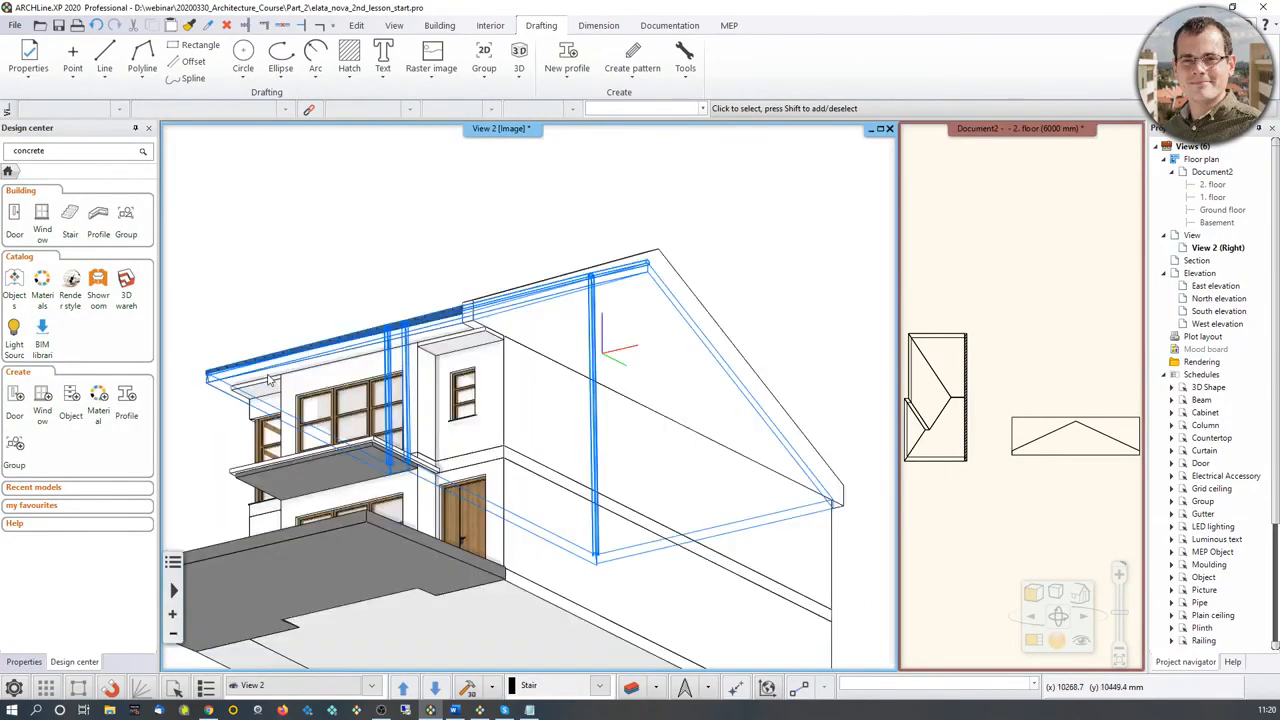
Step: Check the white gable wall from several angles in 3D and bring the second-floor plan back as the main view
{"action": "middle_click_drag", "start_coordinate": [268, 380], "coordinate": [640, 324]}
{"action": "scroll", "coordinate": [640, 324], "scroll_direction": "up", "scroll_amount": 3}
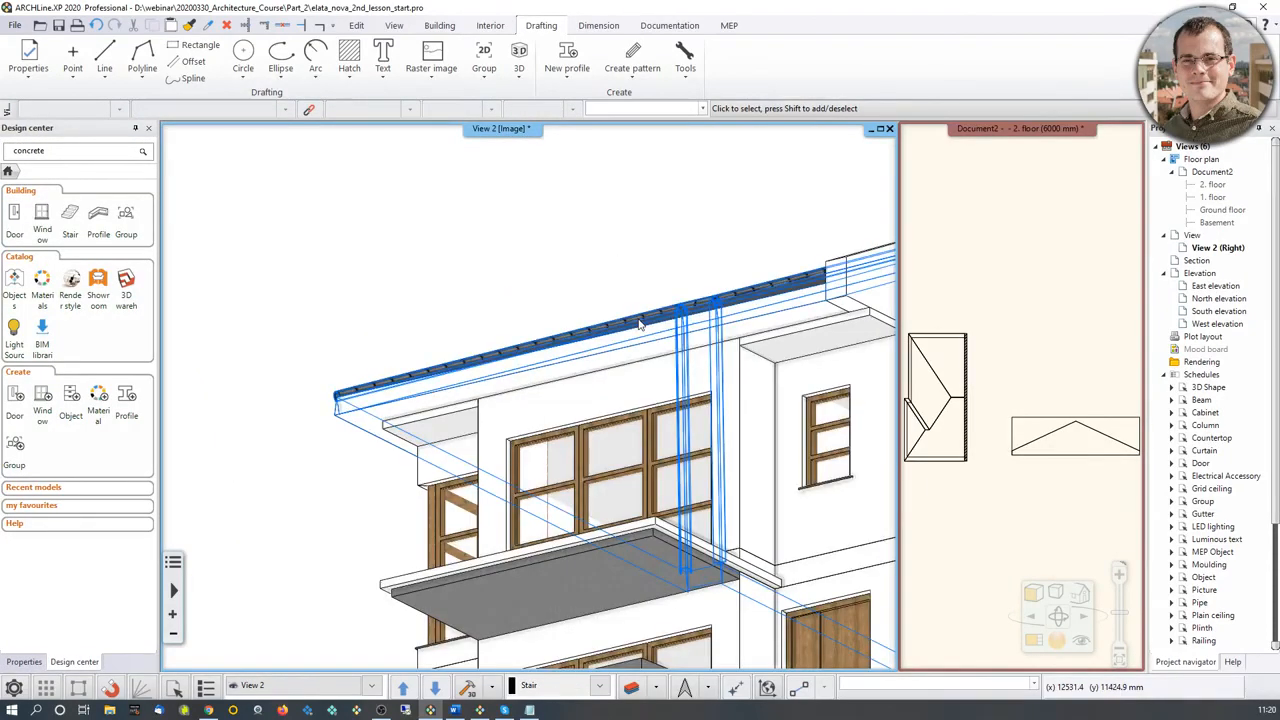
{"action": "left_click", "coordinate": [1072, 490]}
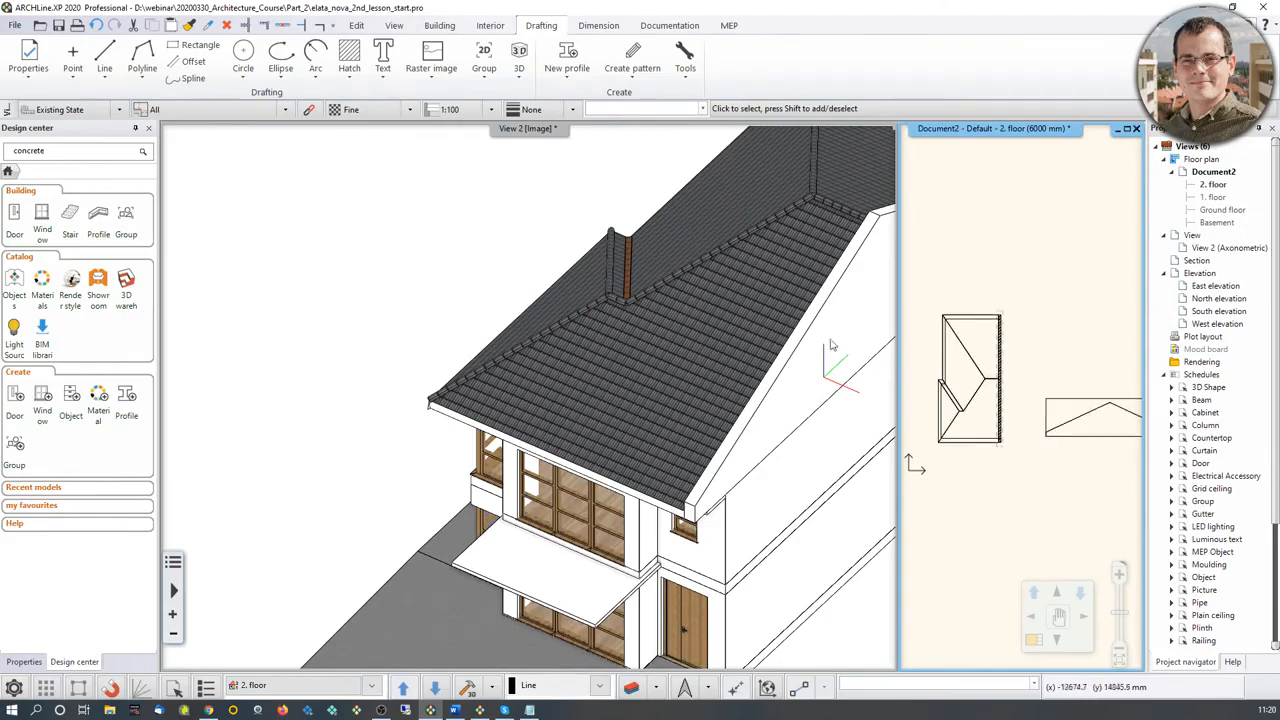
{"action": "left_click", "coordinate": [1058, 617]}
{"action": "scroll", "coordinate": [617, 494], "scroll_direction": "up", "scroll_amount": 2}
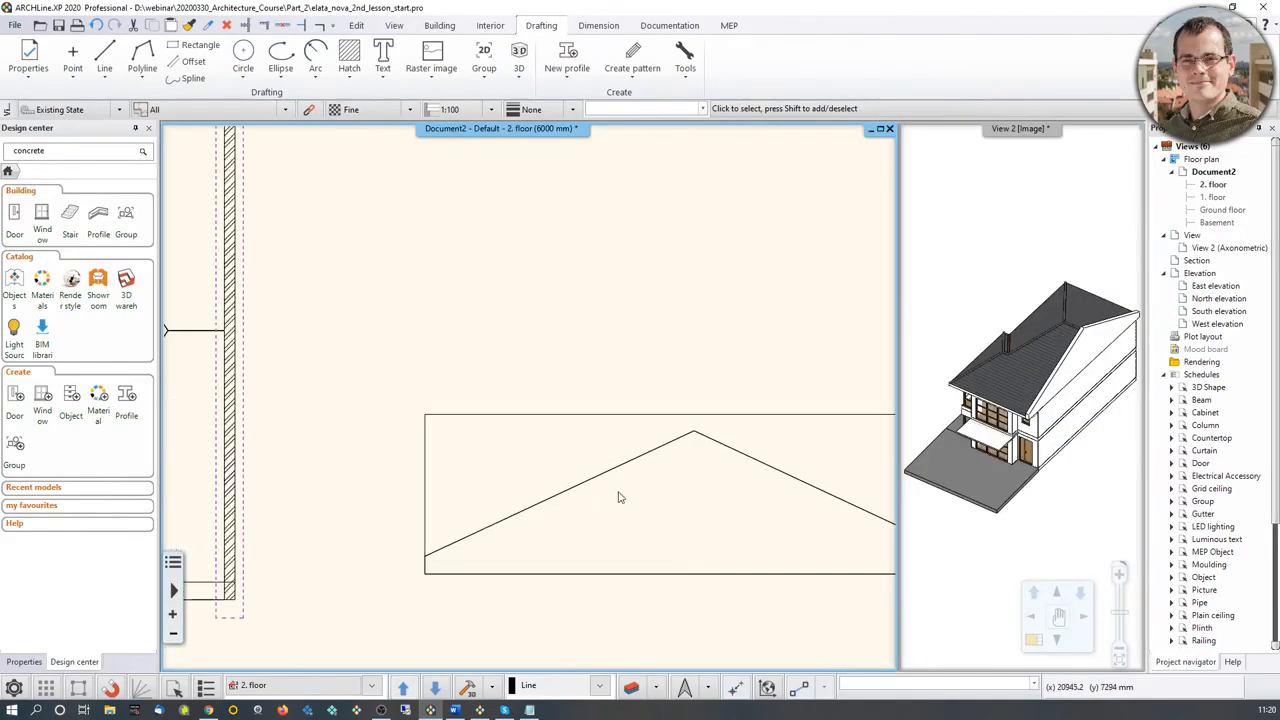
Step: View the available editing commands for the gable wall's front-profile group and leave them unused
{"action": "middle_click_drag", "start_coordinate": [596, 379], "coordinate": [556, 352]}
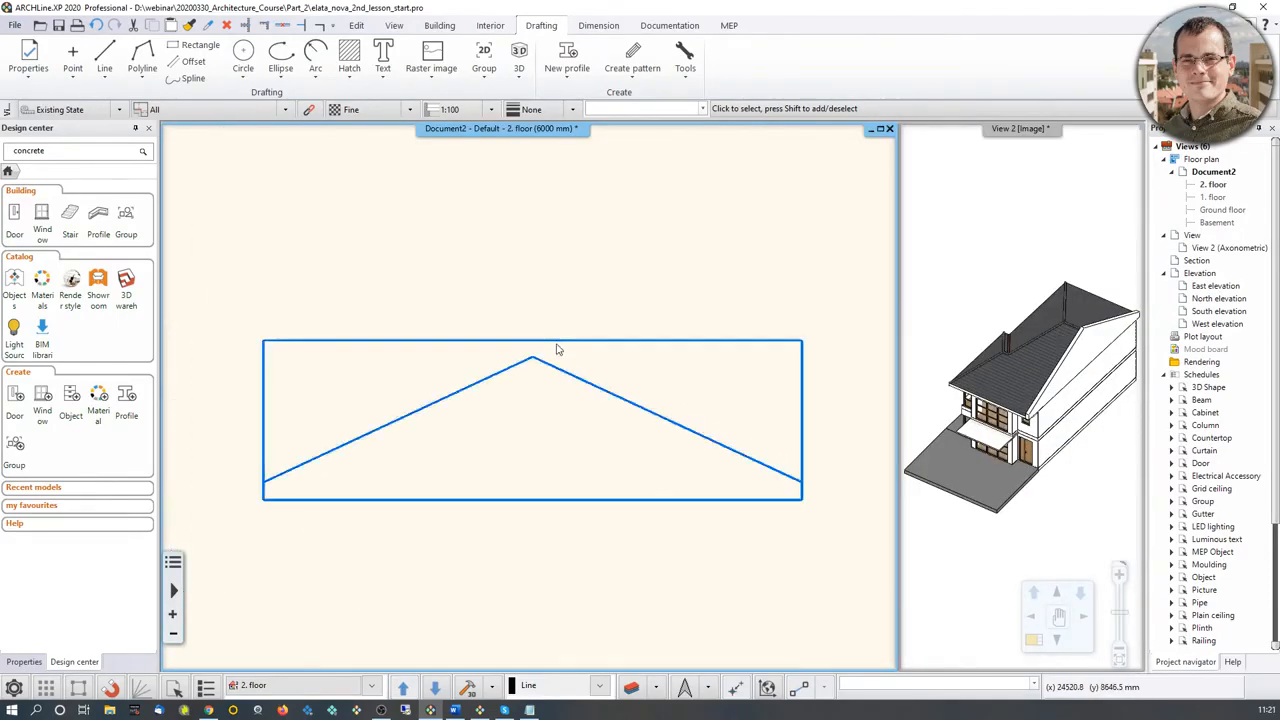
{"action": "left_click", "coordinate": [558, 344]}
{"action": "right_click", "coordinate": [560, 346]}
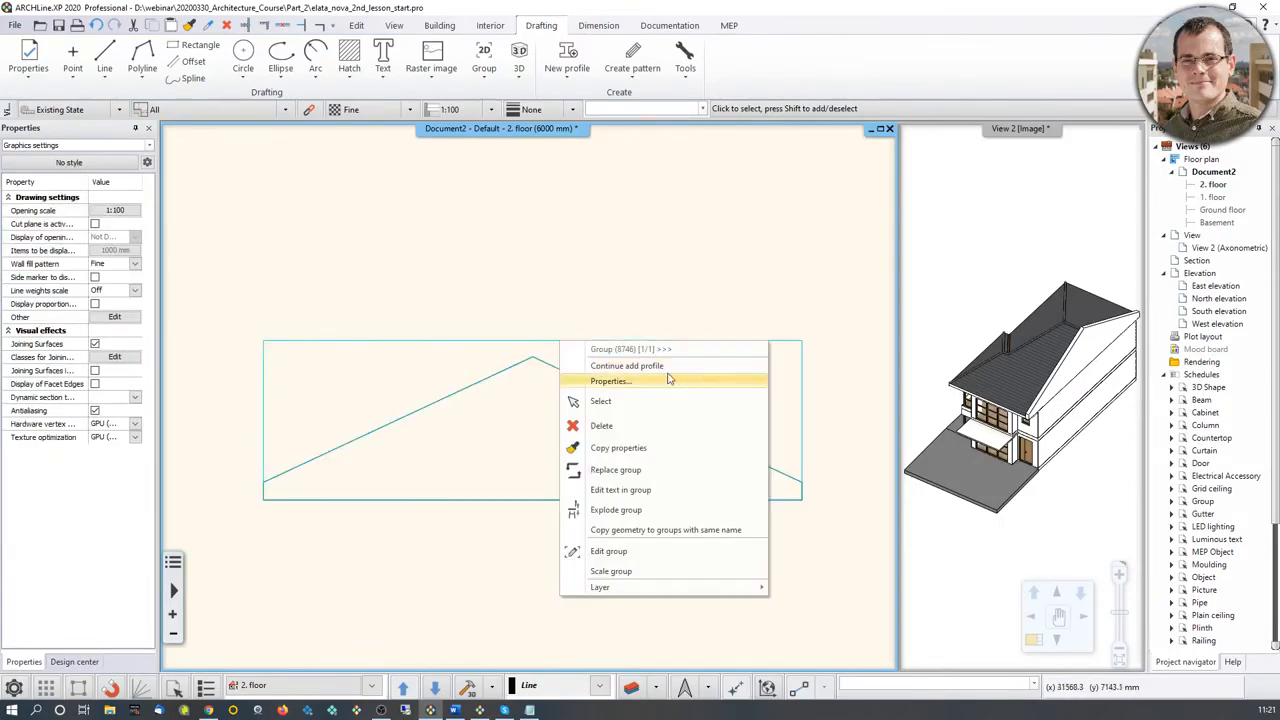
{"action": "left_click", "coordinate": [600, 237]}
Step: Examine the roof's front eave and its junction with the gable wall in the second-floor plan and the 3D view
{"action": "scroll", "coordinate": [582, 311], "scroll_direction": "down", "scroll_amount": 2}
{"action": "scroll", "coordinate": [540, 311], "scroll_direction": "down", "scroll_amount": 2}
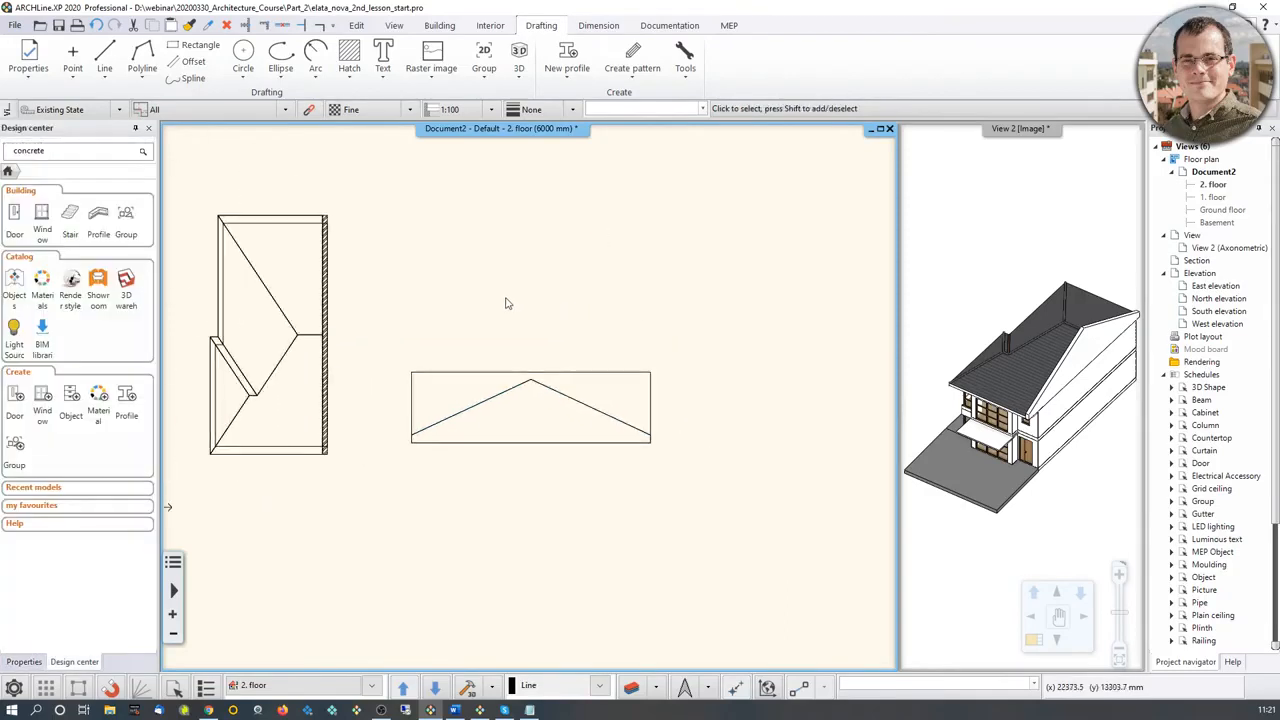
{"action": "middle_click_drag", "start_coordinate": [508, 303], "coordinate": [626, 311]}
{"action": "middle_click_drag", "start_coordinate": [416, 430], "coordinate": [474, 426]}
{"action": "scroll", "coordinate": [420, 472], "scroll_direction": "up", "scroll_amount": 3}
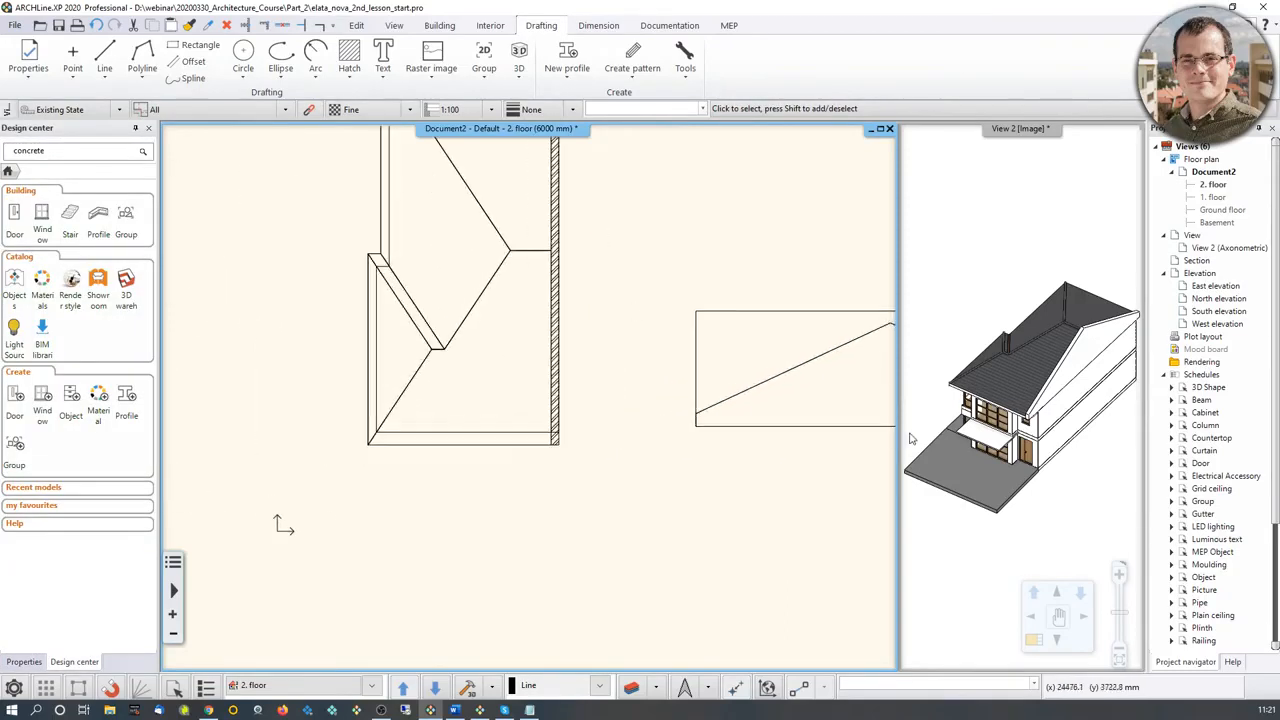
{"action": "left_click", "coordinate": [1071, 380]}
{"action": "middle_click_drag", "start_coordinate": [1071, 379], "coordinate": [1066, 420]}
{"action": "scroll", "coordinate": [1066, 420], "scroll_direction": "up", "scroll_amount": 3}
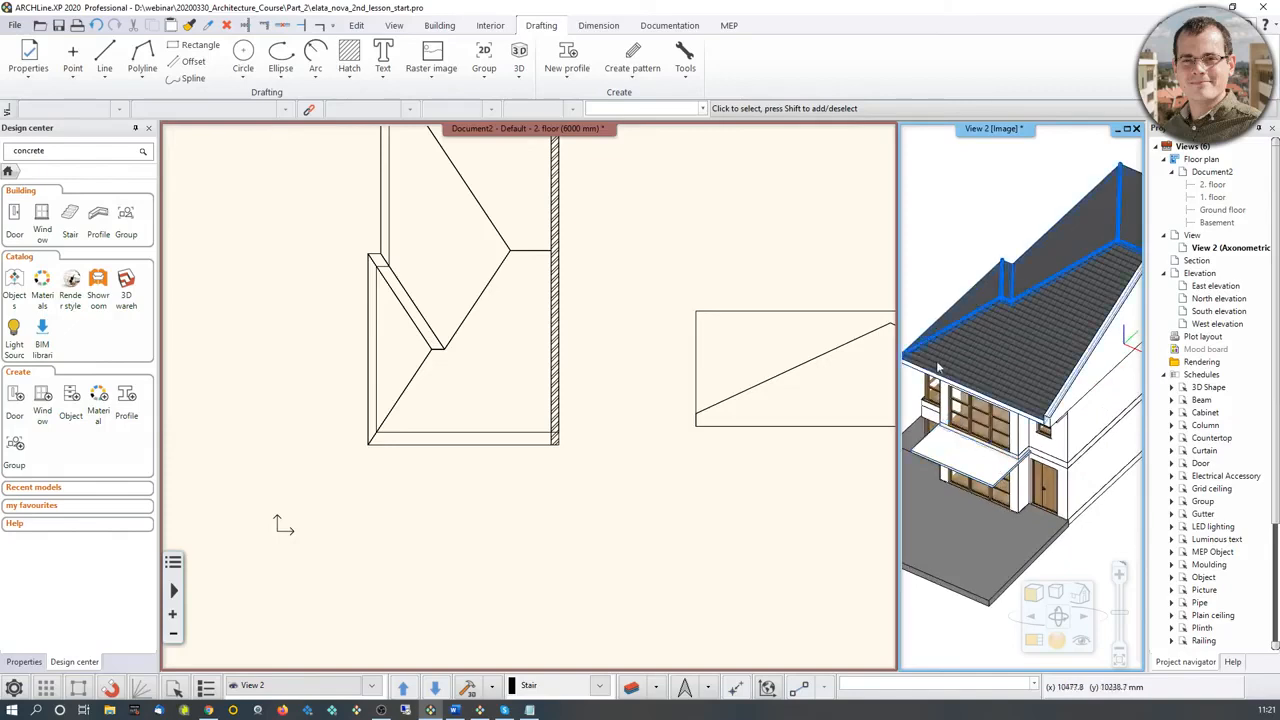
Step: Offset the second-floor slab's lower edge 500 mm and its lower-left side edge about 327 mm outward to the roof outline
{"action": "left_click", "coordinate": [404, 438]}
{"action": "scroll", "coordinate": [457, 443], "scroll_direction": "up", "scroll_amount": 2}
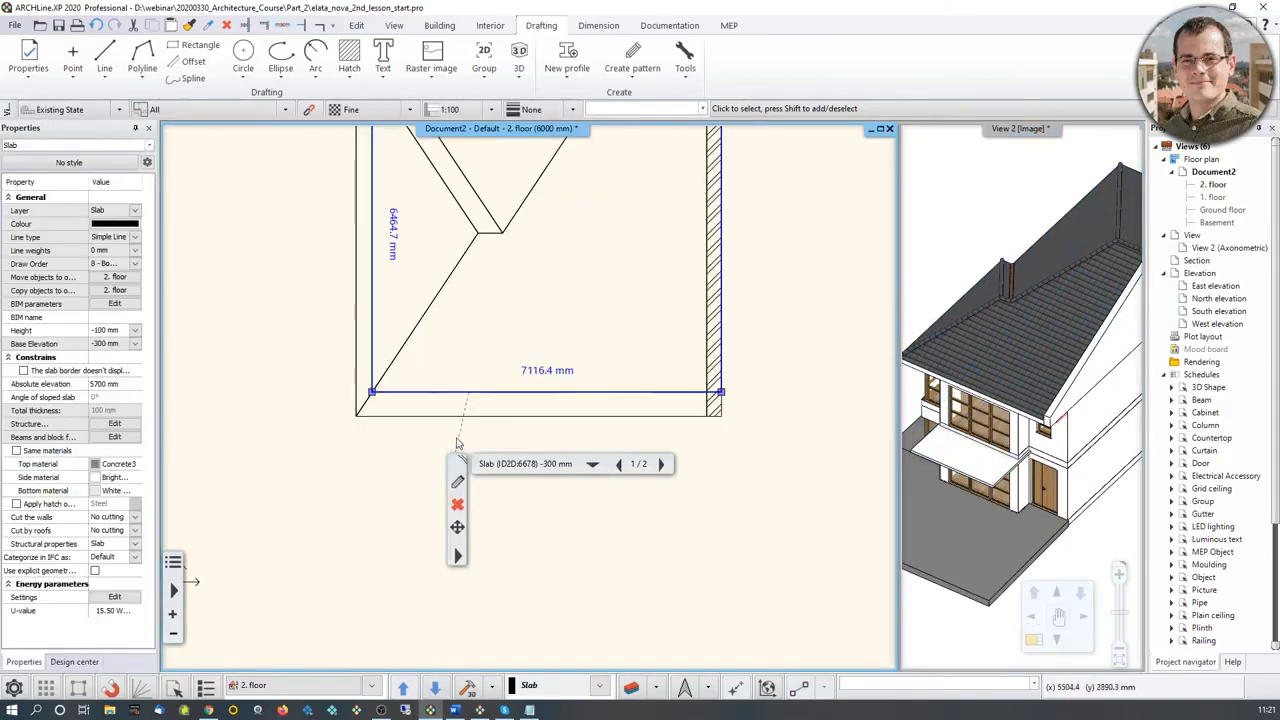
{"action": "right_click", "coordinate": [539, 399]}
{"action": "left_click", "coordinate": [577, 404]}
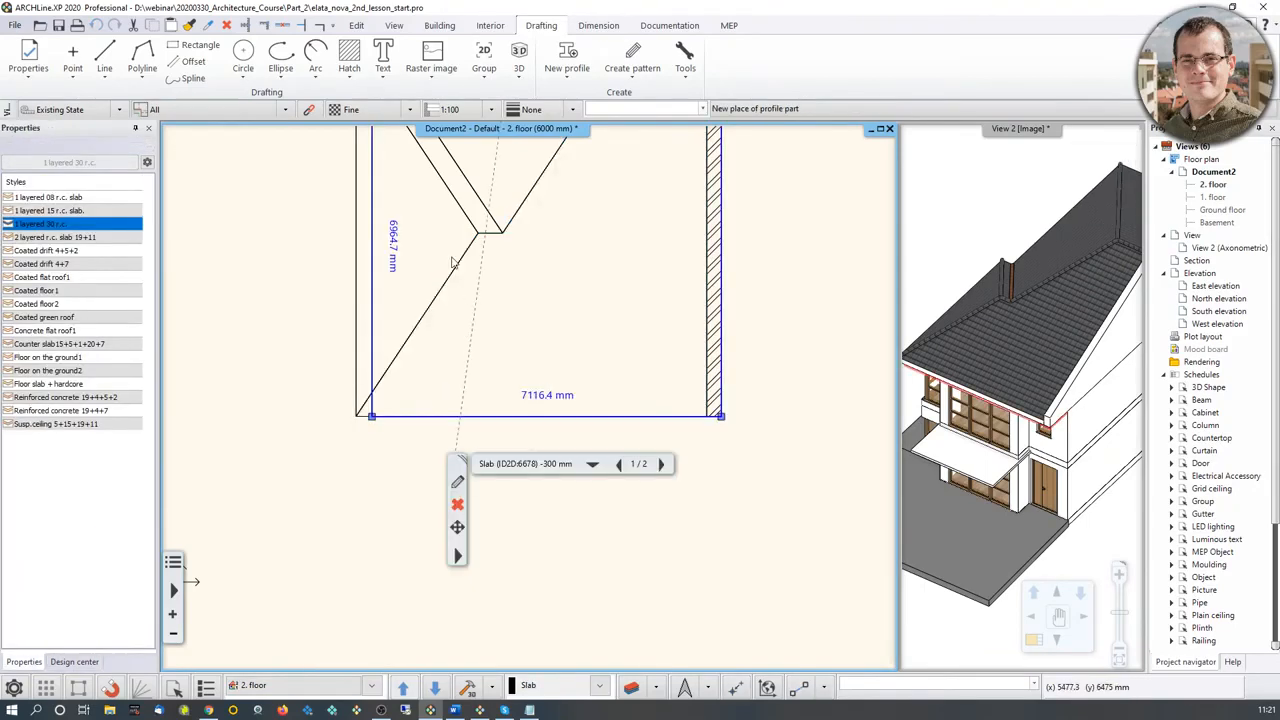
{"action": "middle_click_drag", "start_coordinate": [452, 262], "coordinate": [496, 515]}
{"action": "left_click", "coordinate": [403, 434]}
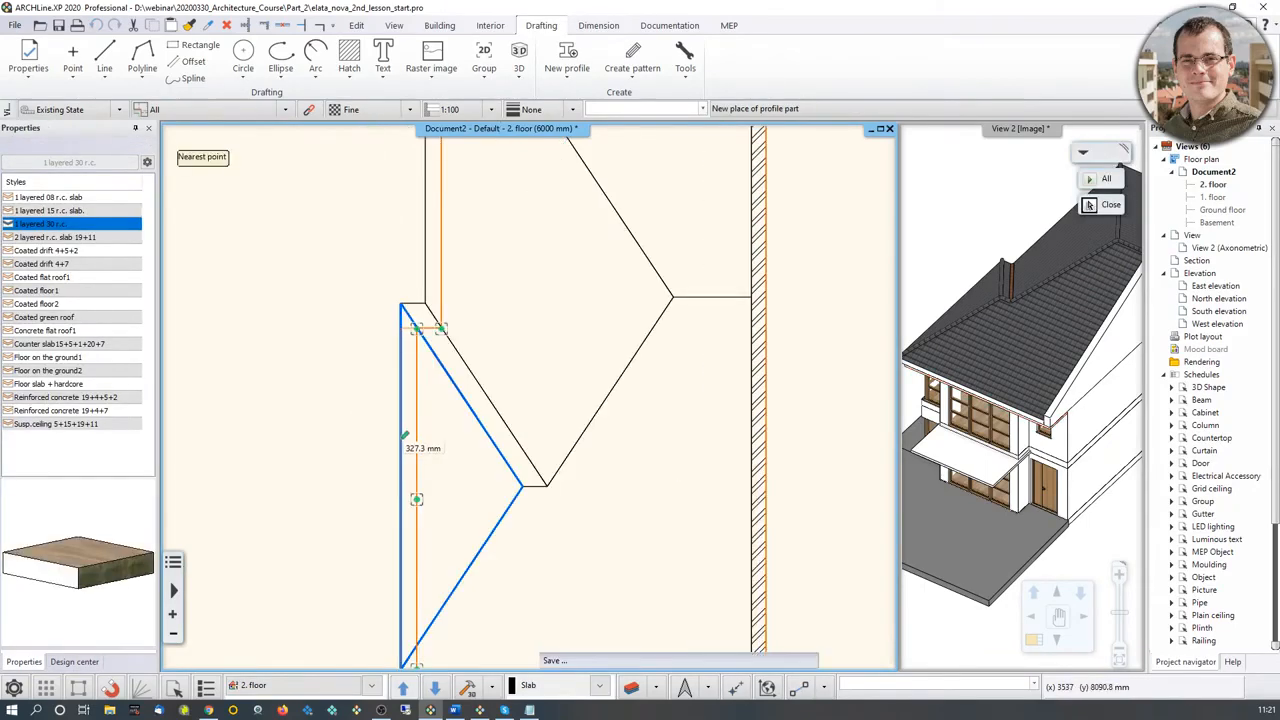
Step: Offset the slab's short step edge 500 mm and its upper-left side edge about 327 mm to match the roof outline
{"action": "right_click", "coordinate": [425, 331]}
{"action": "left_click", "coordinate": [458, 339]}
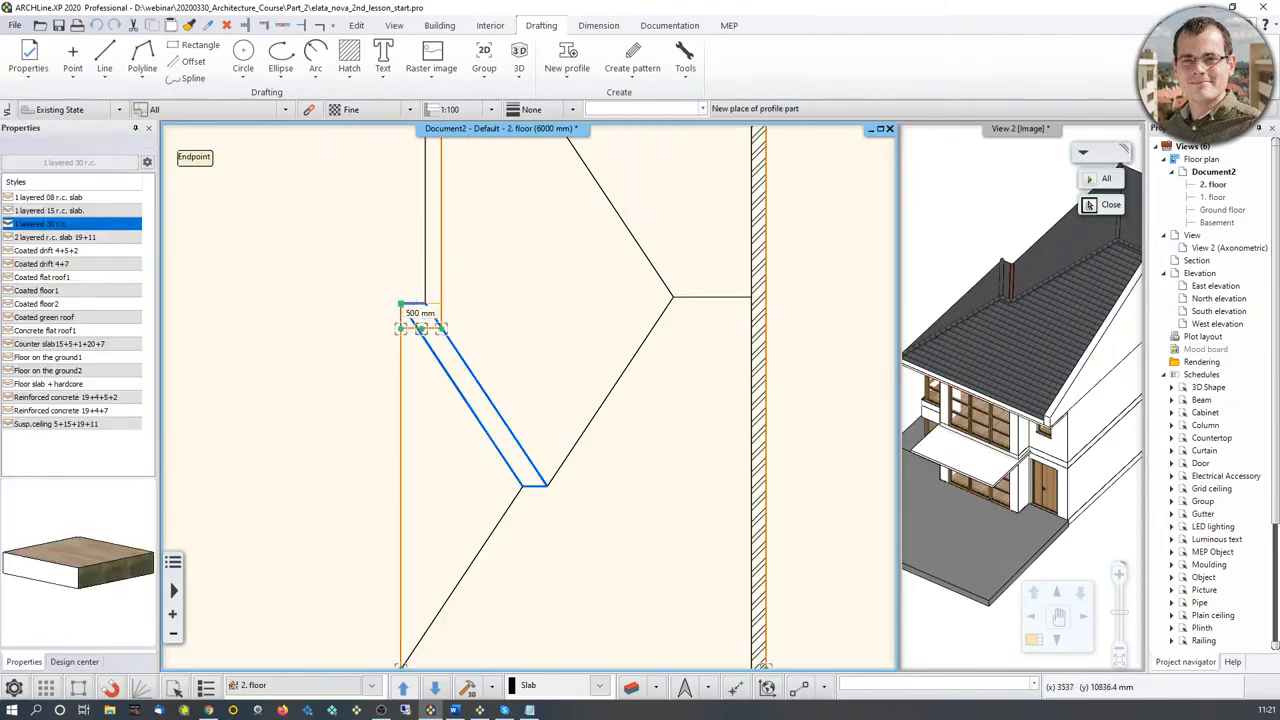
{"action": "left_click", "coordinate": [404, 303]}
{"action": "middle_click_drag", "start_coordinate": [480, 224], "coordinate": [487, 393]}
{"action": "right_click", "coordinate": [443, 342]}
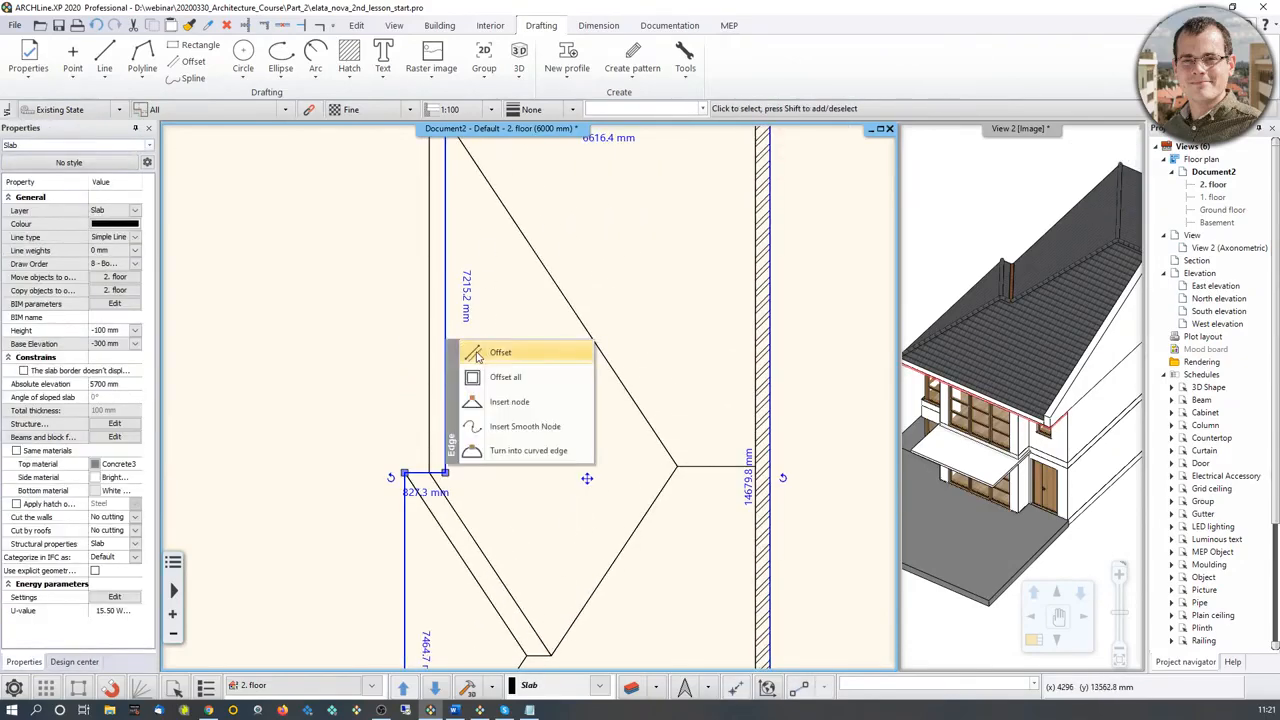
{"action": "left_click", "coordinate": [472, 354]}
{"action": "left_click", "coordinate": [431, 348]}
Step: Offset the slab's upper edge in plan 500 mm outward to the roof edge and check the eaves in the 3D view
{"action": "middle_click_drag", "start_coordinate": [606, 140], "coordinate": [592, 345]}
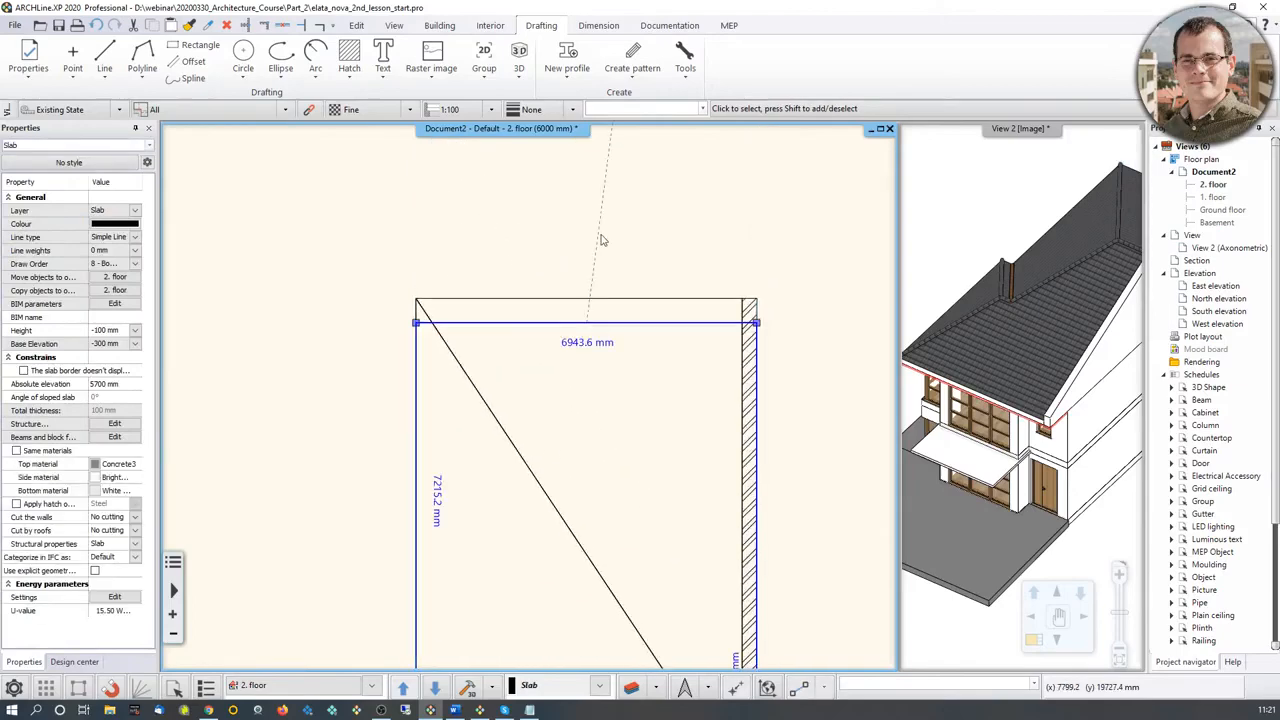
{"action": "right_click", "coordinate": [613, 330]}
{"action": "left_click", "coordinate": [665, 337]}
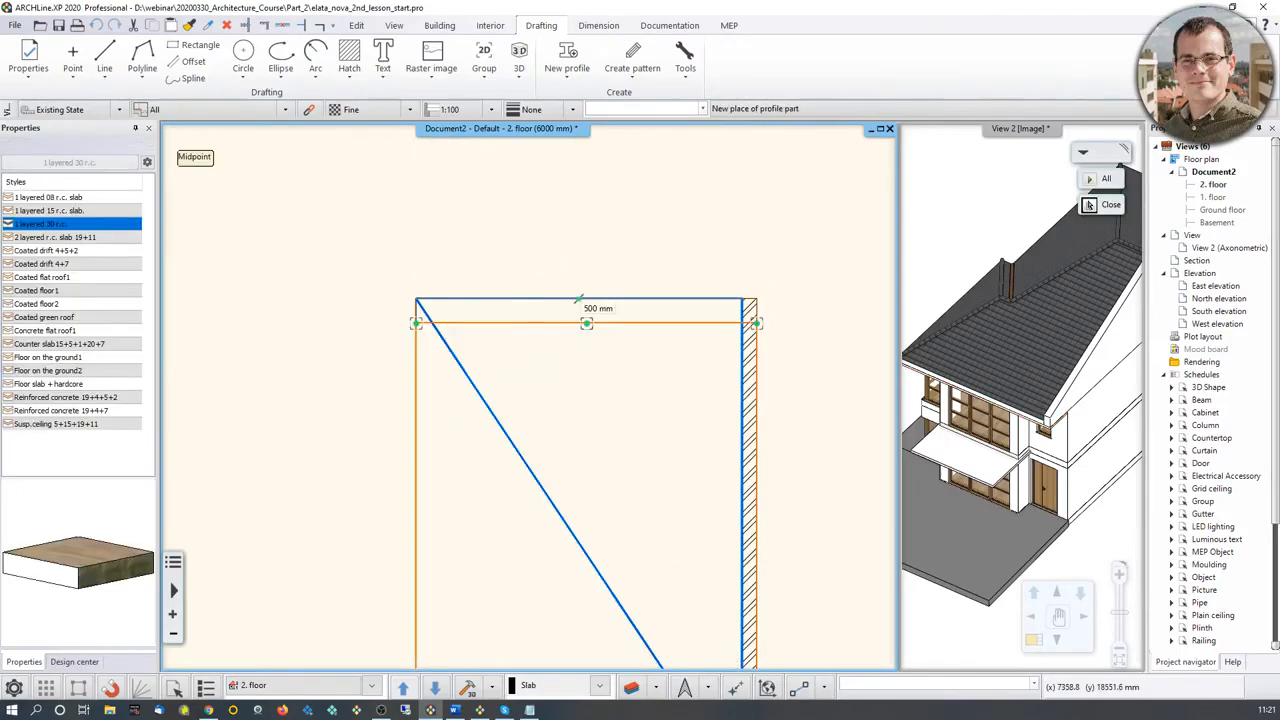
{"action": "left_click", "coordinate": [590, 299]}
{"action": "left_click", "coordinate": [1023, 398]}
{"action": "scroll", "coordinate": [1063, 450], "scroll_direction": "up", "scroll_amount": 5}
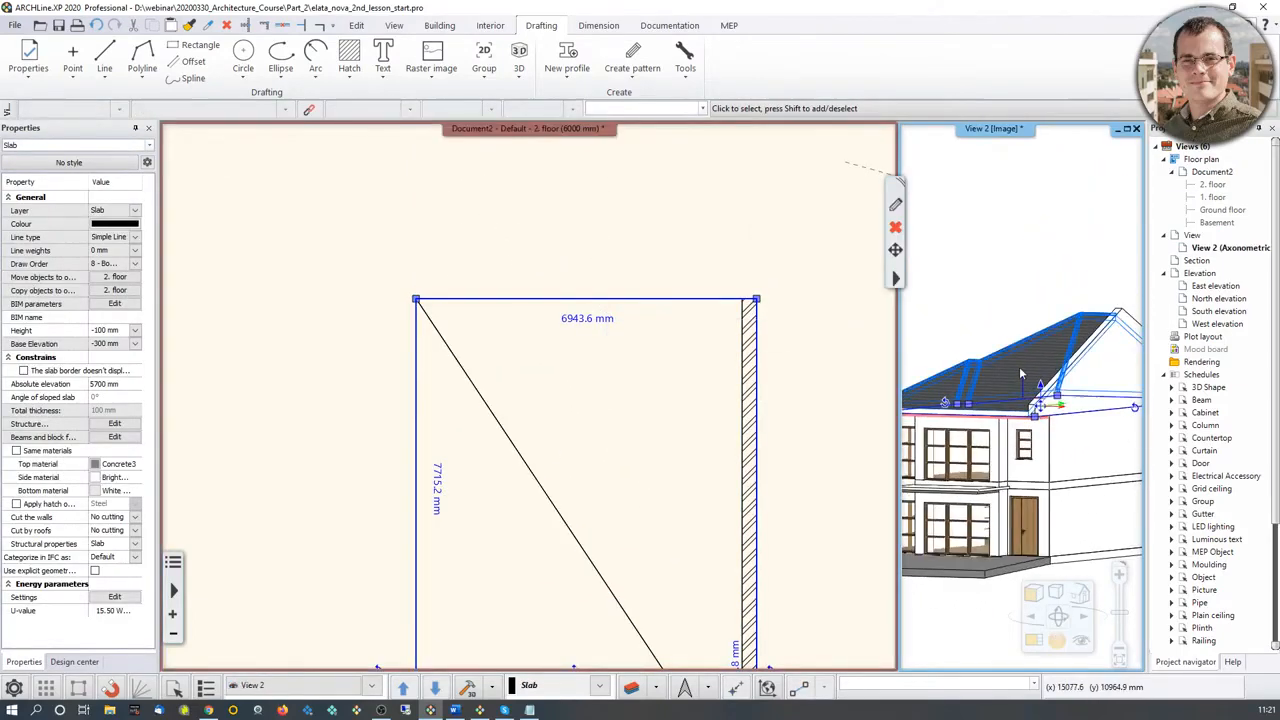
{"action": "middle_click_drag", "start_coordinate": [1063, 450], "coordinate": [1041, 492]}
{"action": "scroll", "coordinate": [980, 372], "scroll_direction": "down", "scroll_amount": 4}
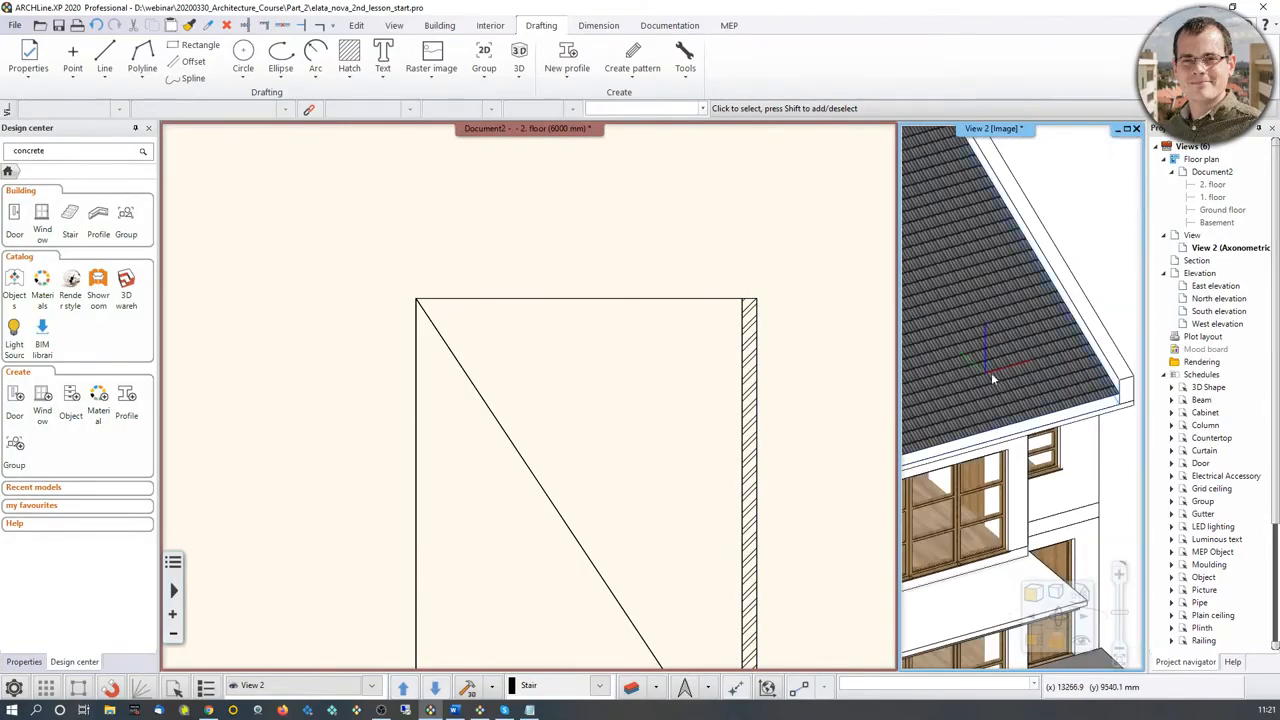
Step: Set the roof's valley tile material to Roof_Blind_Coal, apply it and inspect the valley in the 3D view
{"action": "scroll", "coordinate": [1010, 420], "scroll_direction": "up", "scroll_amount": 5}
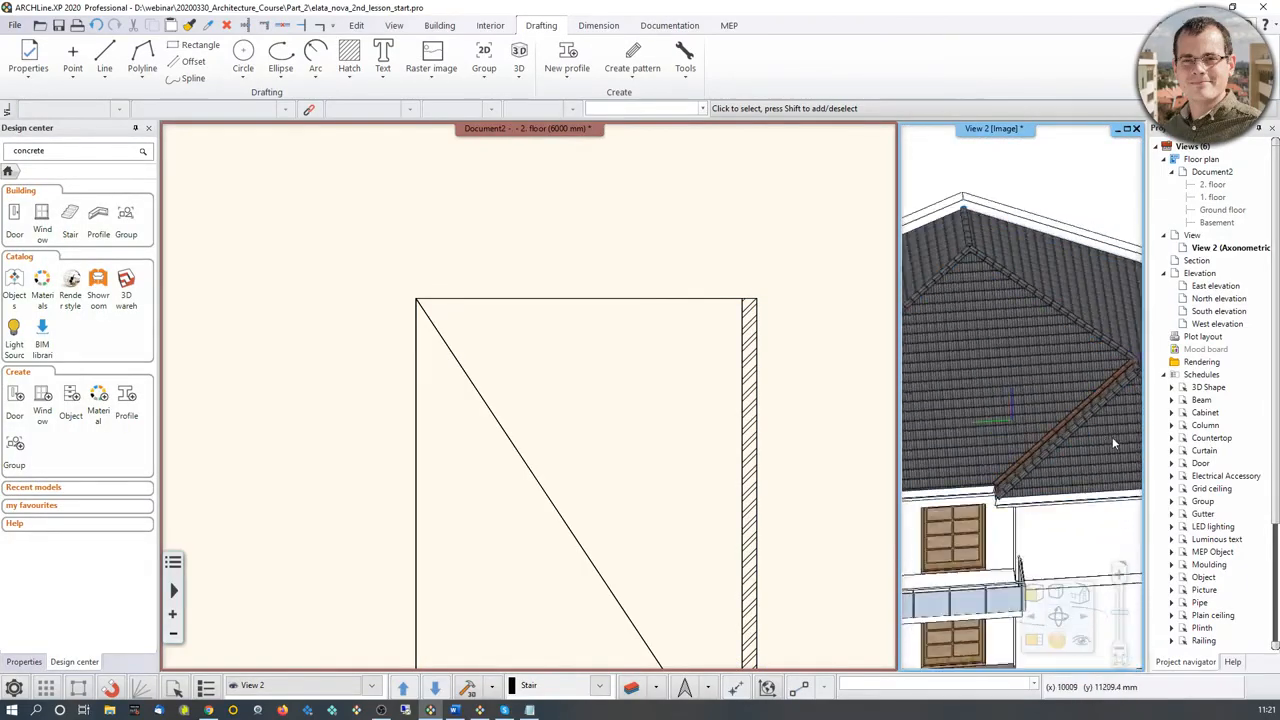
{"action": "left_click", "coordinate": [988, 283]}
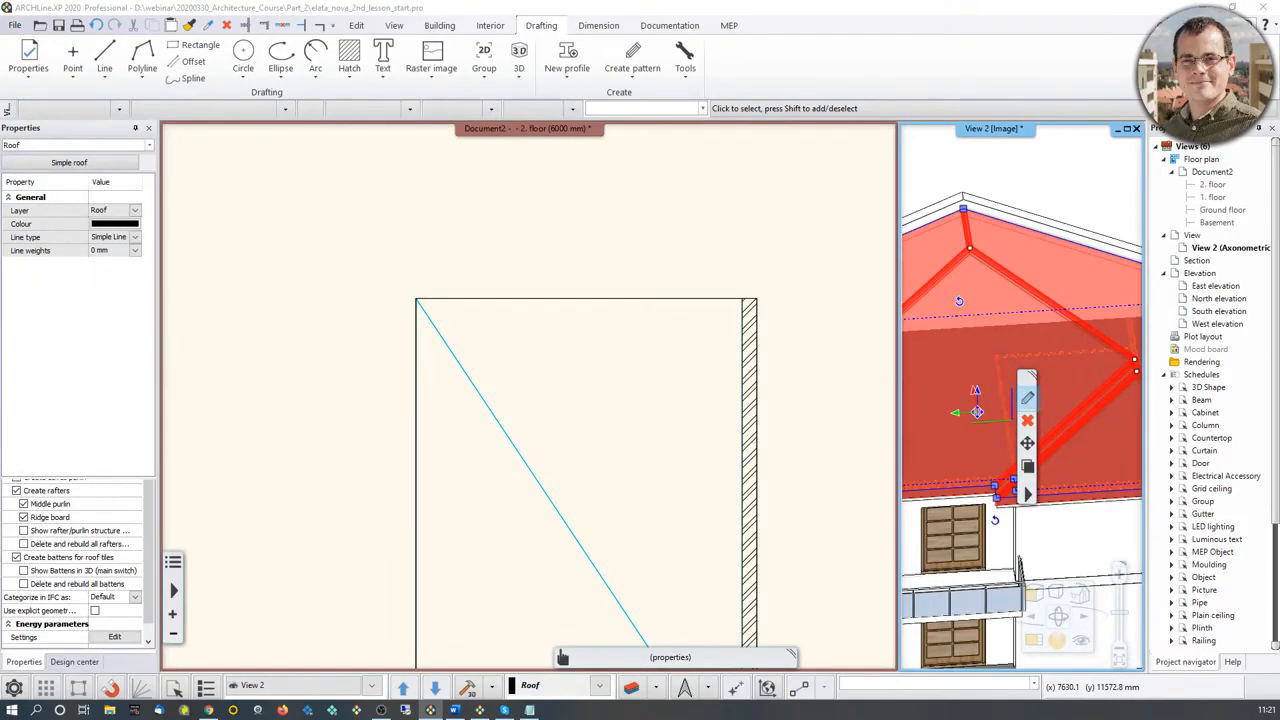
{"action": "left_click", "coordinate": [1028, 399]}
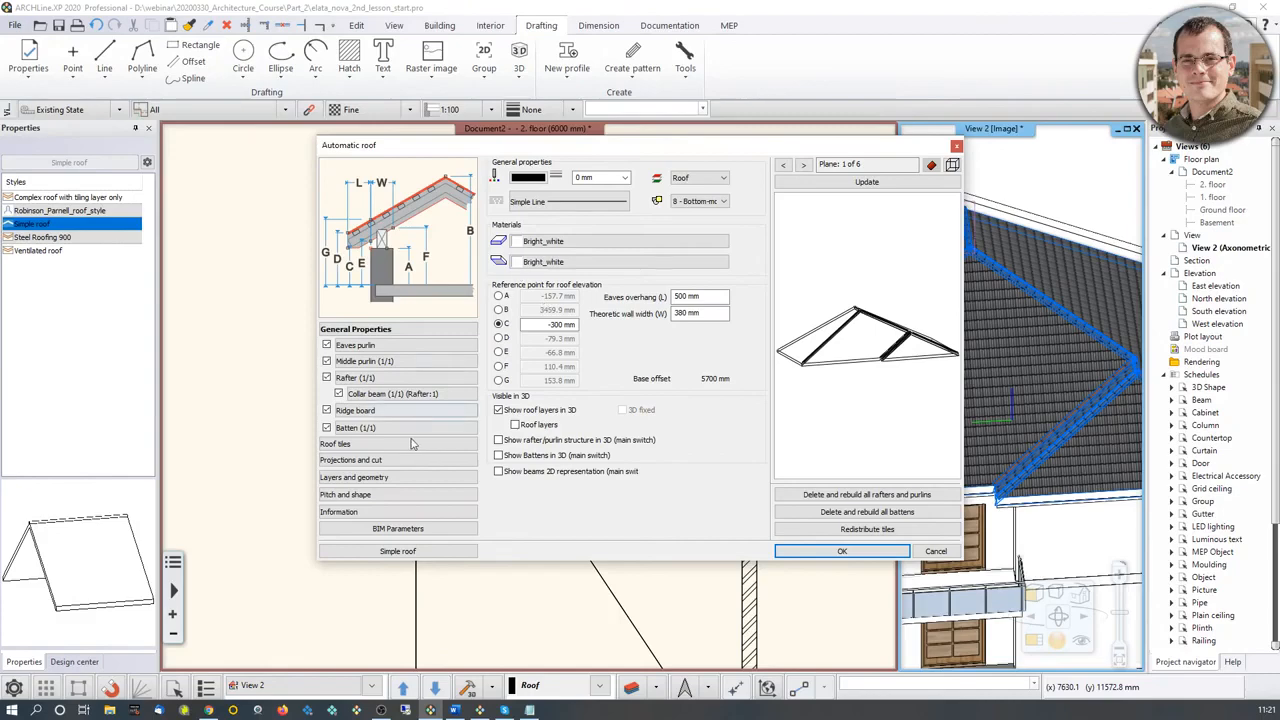
{"action": "left_click", "coordinate": [362, 446]}
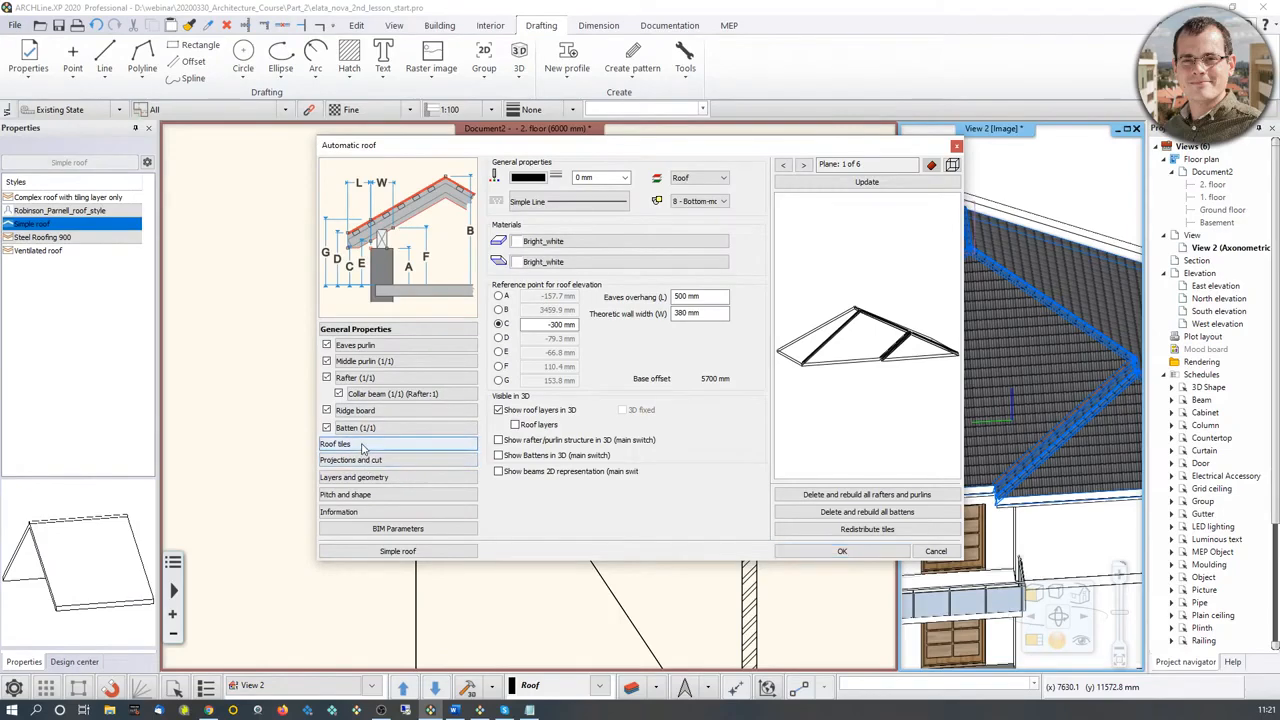
{"action": "left_click", "coordinate": [640, 175]}
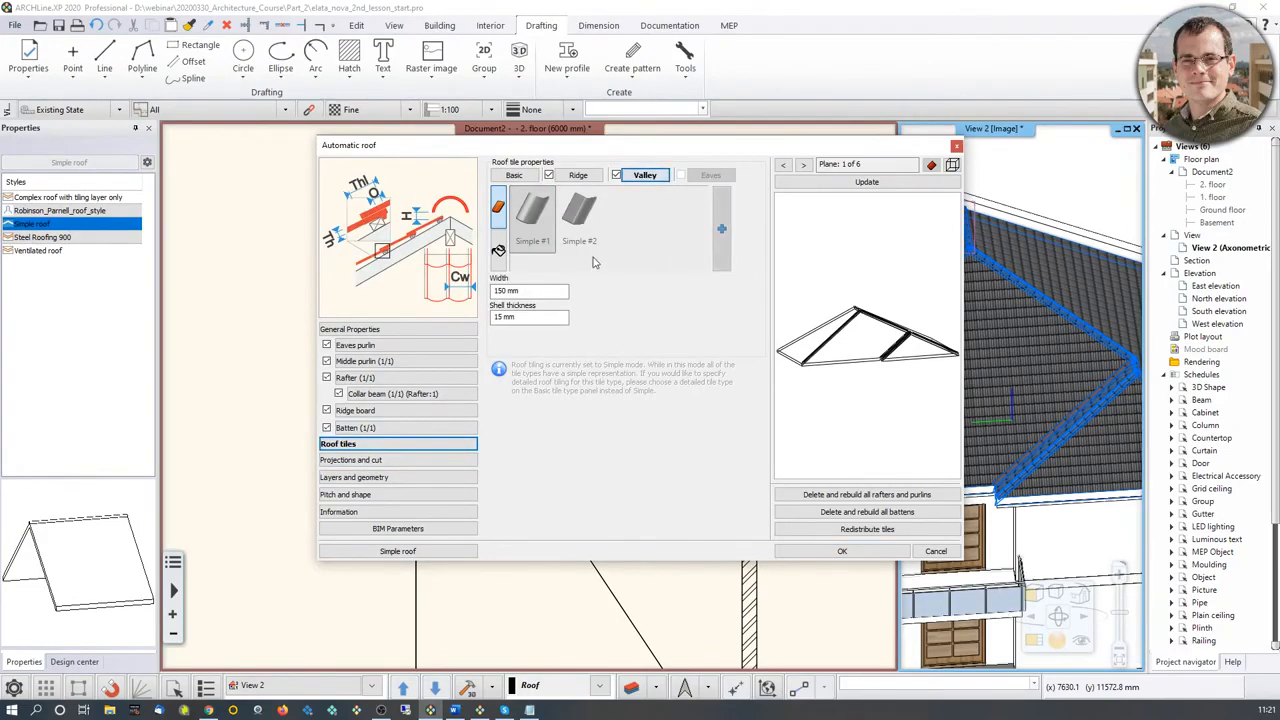
{"action": "left_click", "coordinate": [498, 258]}
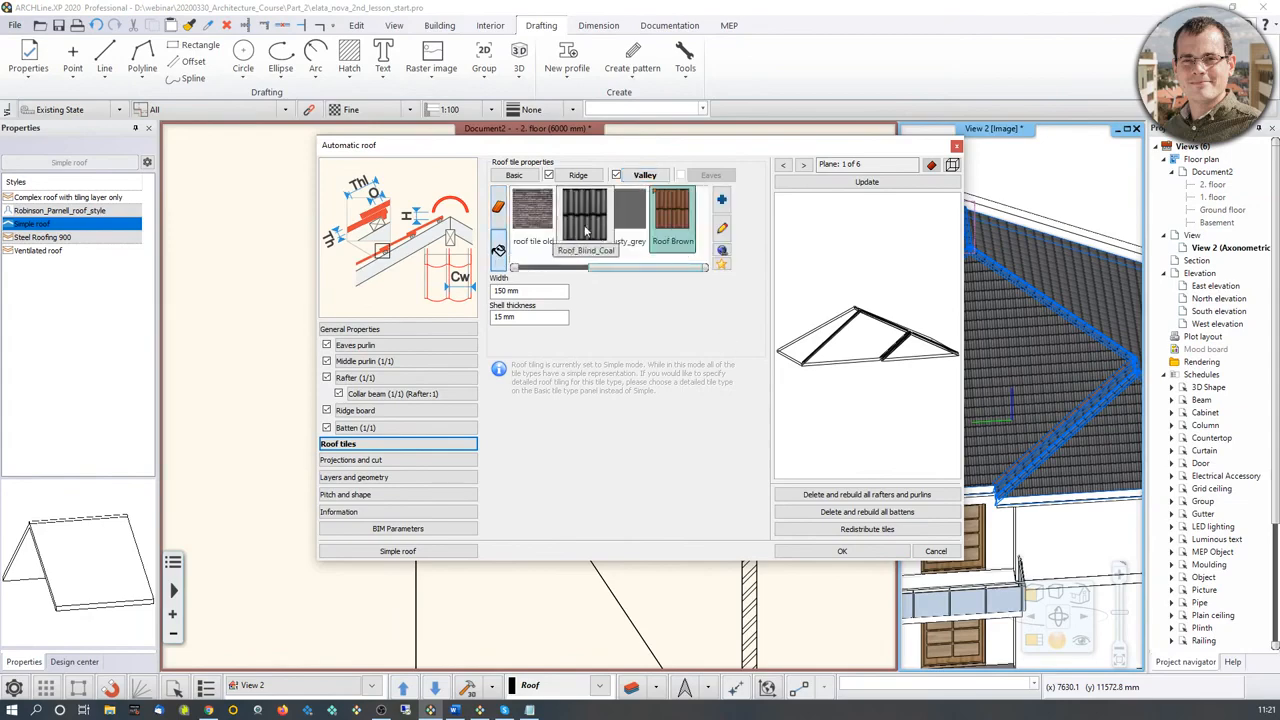
{"action": "left_click", "coordinate": [843, 186]}
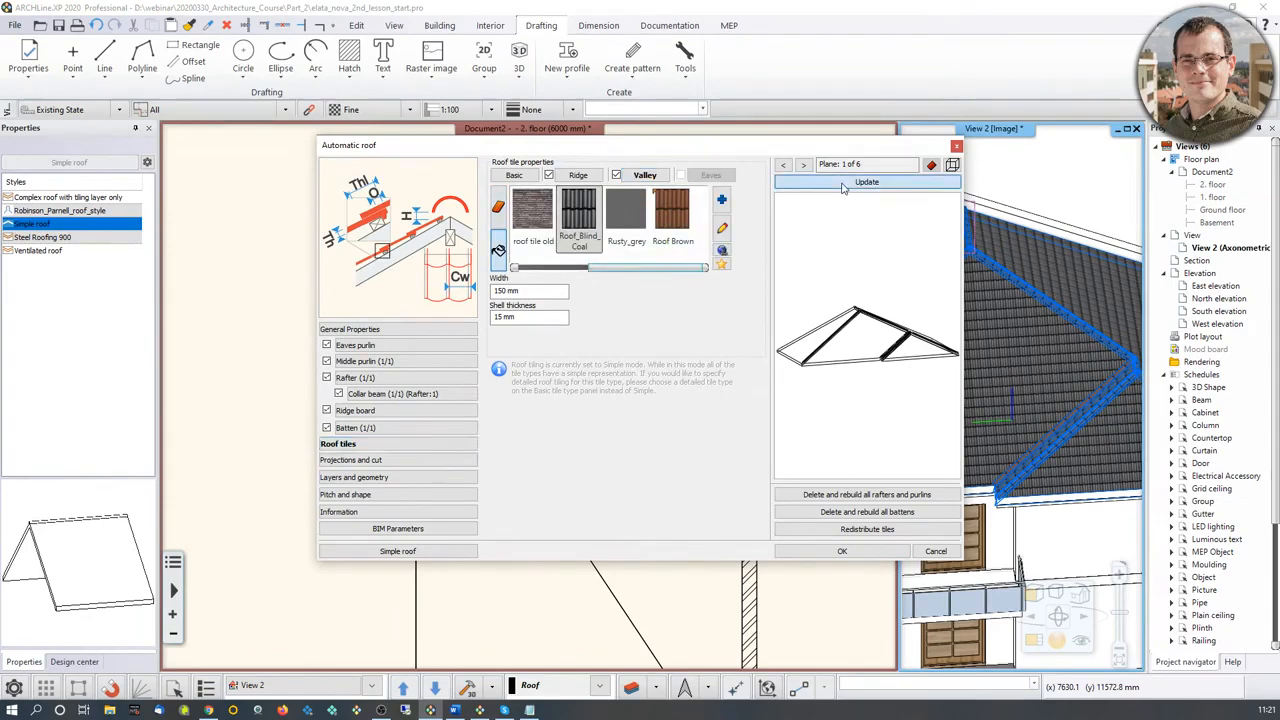
{"action": "left_click", "coordinate": [843, 550]}
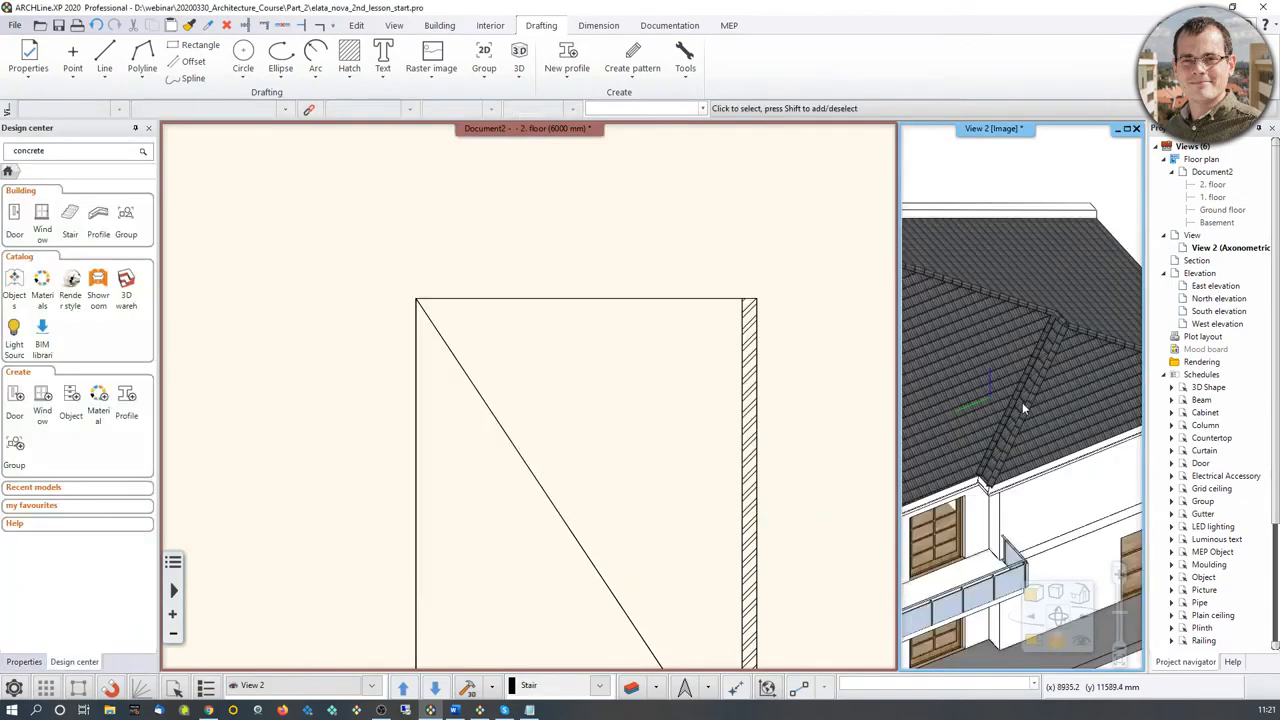
{"action": "scroll", "coordinate": [1022, 402], "scroll_direction": "up", "scroll_amount": 2}
{"action": "scroll", "coordinate": [1047, 402], "scroll_direction": "down", "scroll_amount": 5}
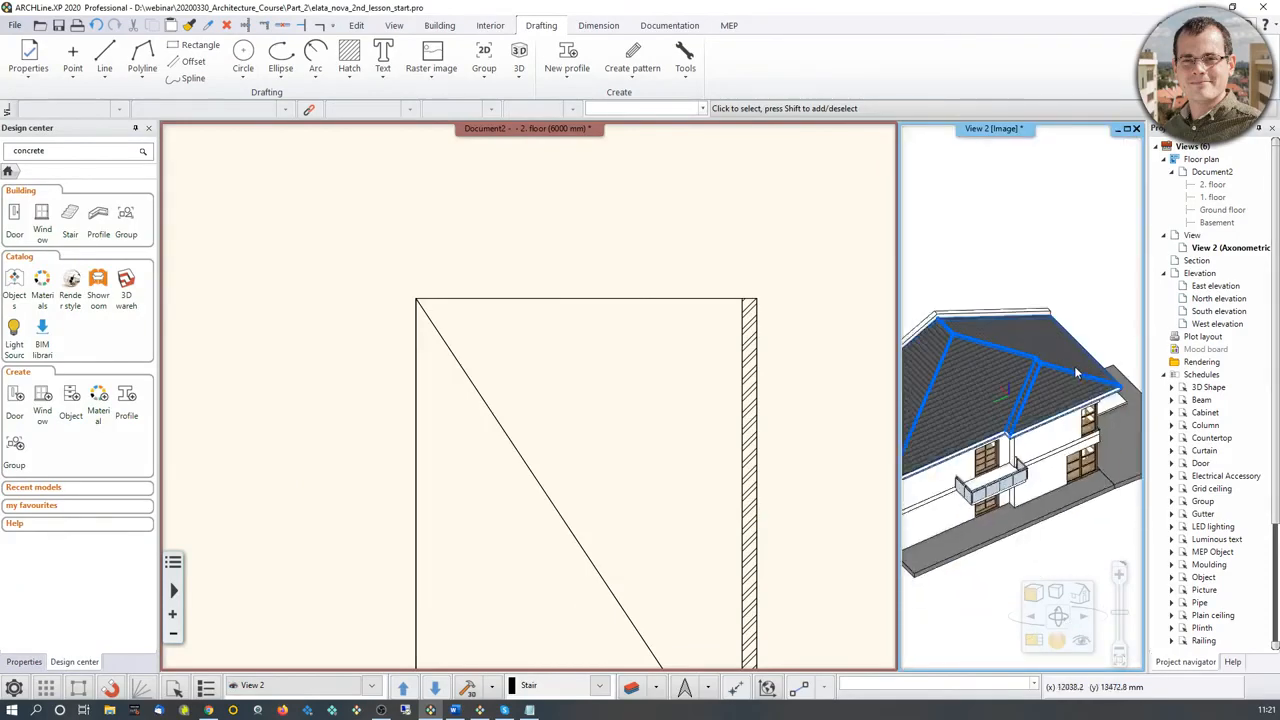
{"action": "middle_click_drag", "start_coordinate": [1074, 366], "coordinate": [1018, 389]}
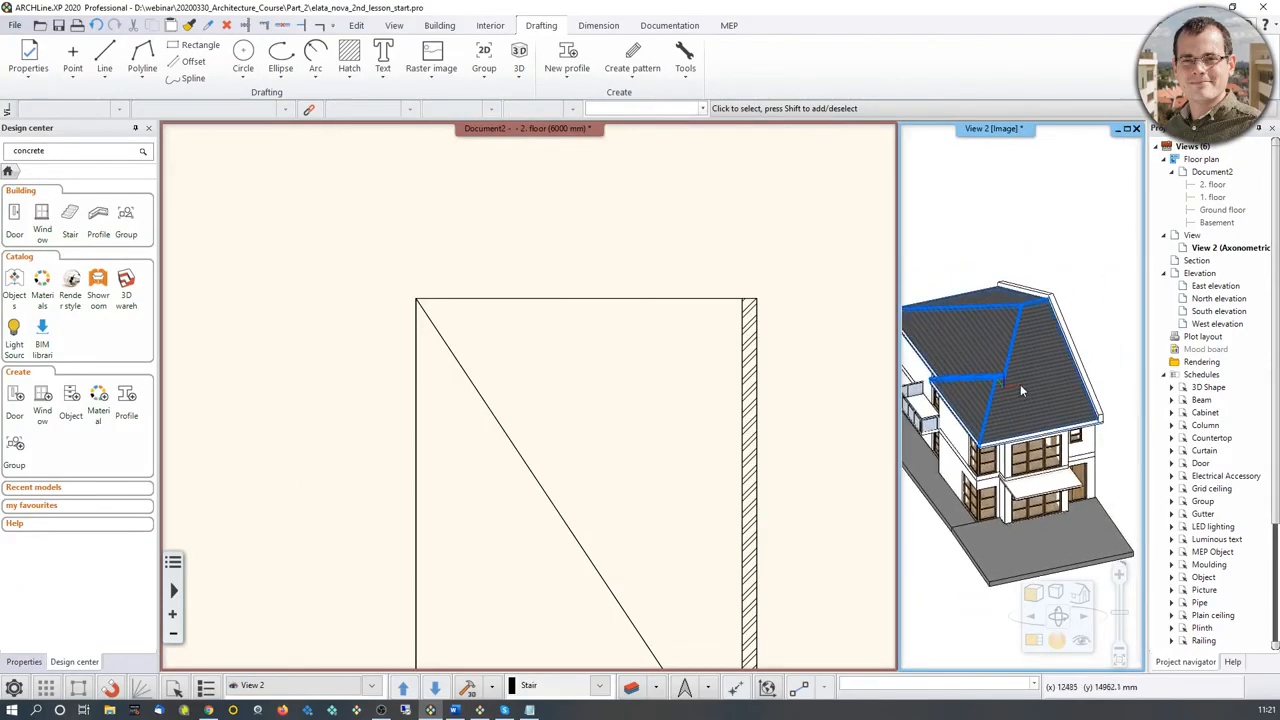
Step: Start a gutter on the roof in the second-floor plan, choosing the upper-left eave edge for the gutter path
{"action": "middle_click_drag", "start_coordinate": [692, 492], "coordinate": [686, 315]}
{"action": "scroll", "coordinate": [686, 317], "scroll_direction": "down", "scroll_amount": 3}
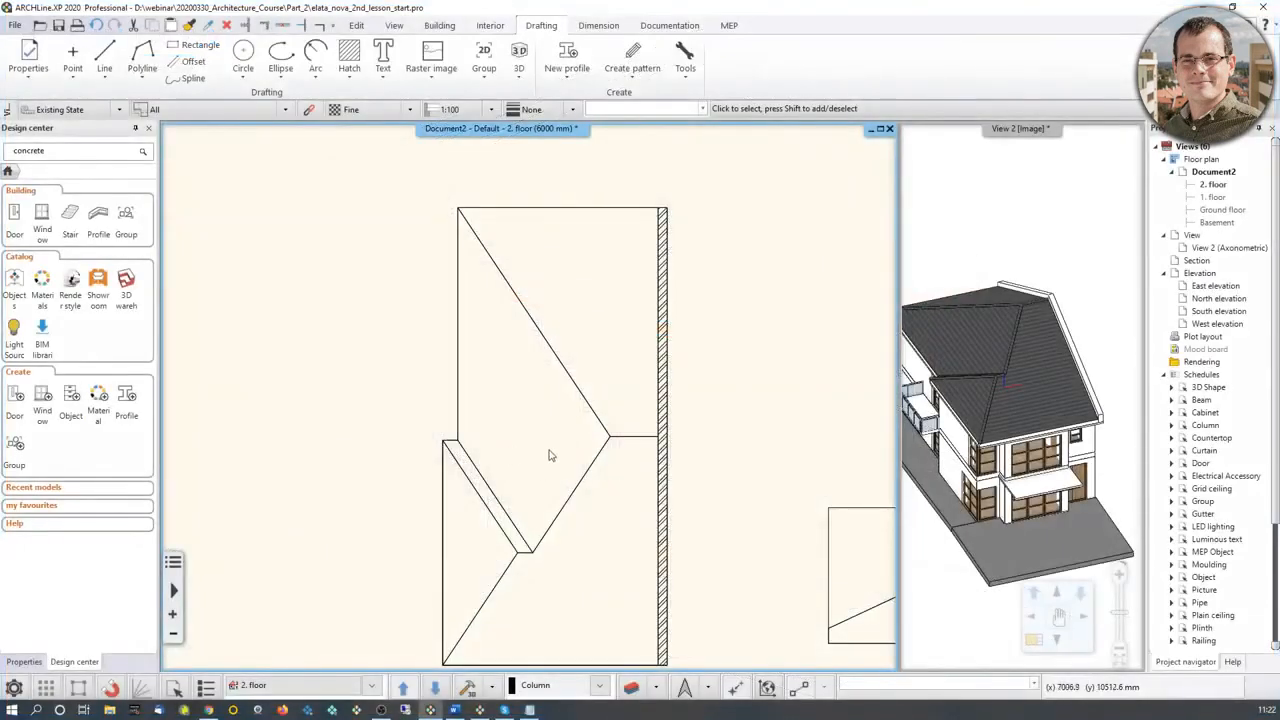
{"action": "scroll", "coordinate": [551, 451], "scroll_direction": "down", "scroll_amount": 3}
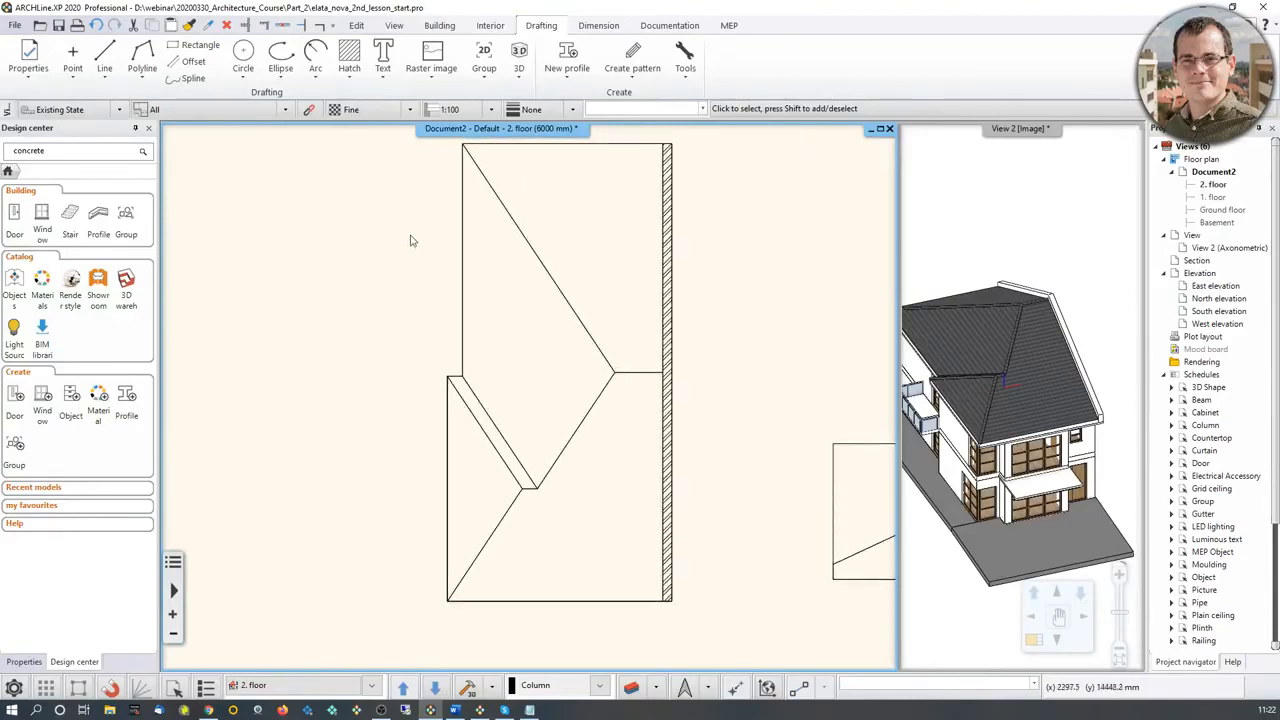
{"action": "left_click", "coordinate": [439, 25]}
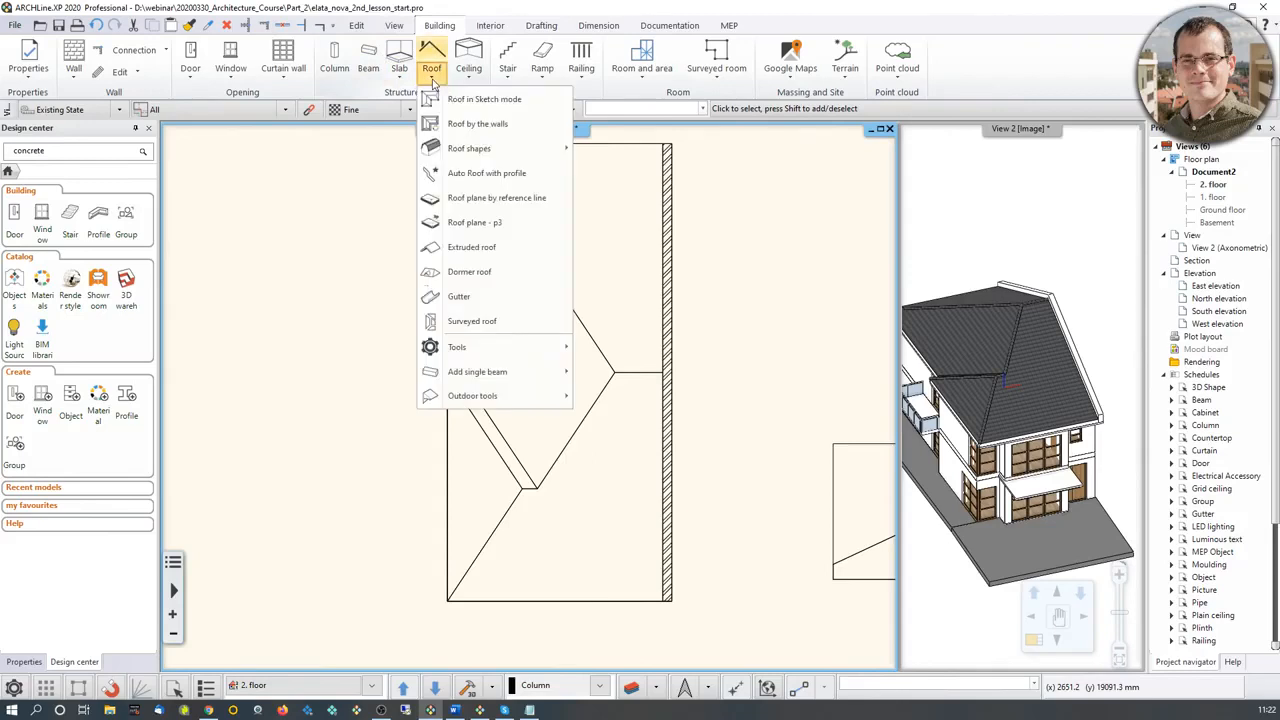
{"action": "left_click", "coordinate": [431, 62]}
{"action": "left_click", "coordinate": [480, 320]}
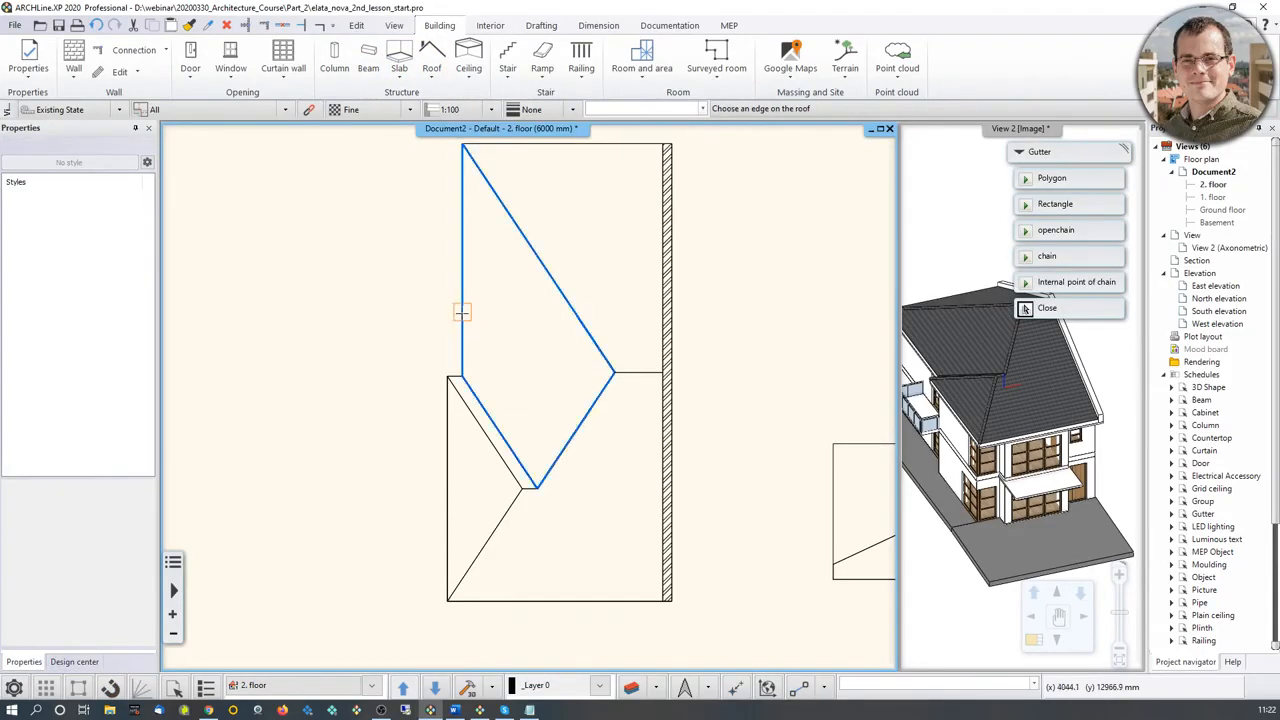
{"action": "left_click", "coordinate": [461, 312]}
{"action": "left_click_drag", "start_coordinate": [772, 291], "coordinate": [585, 252]}
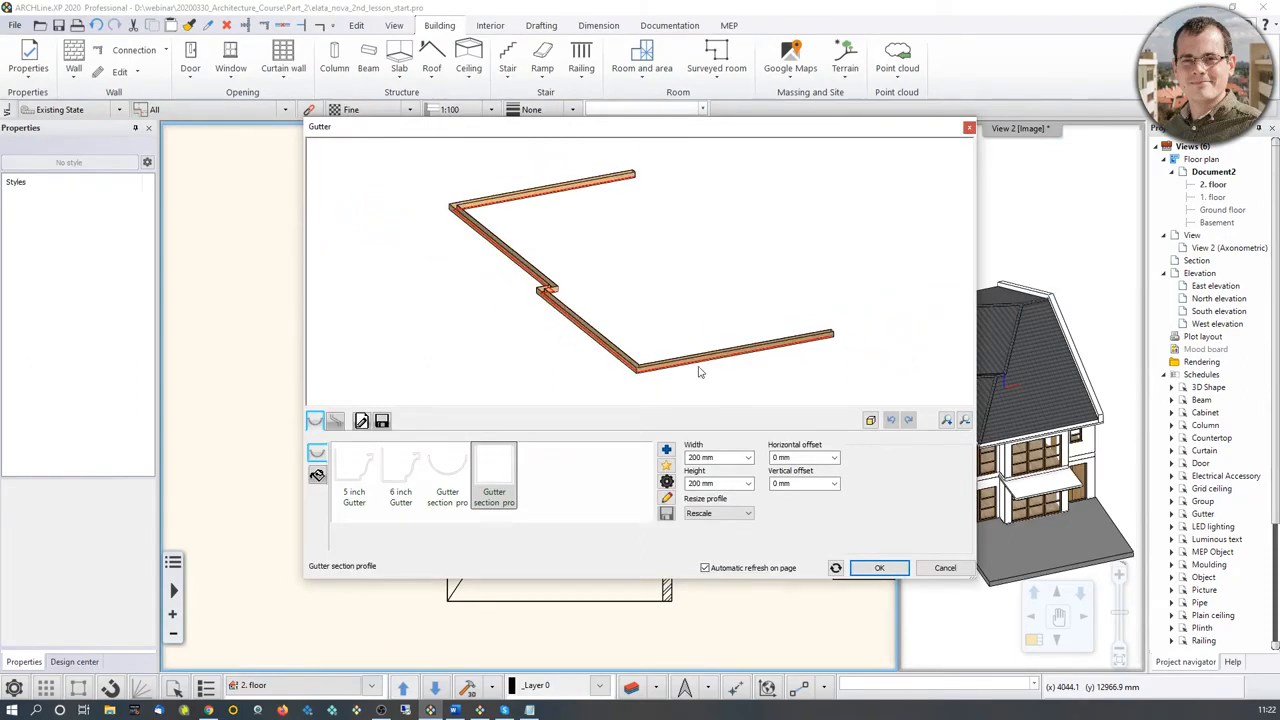
{"action": "key", "text": "alt+Tab"}
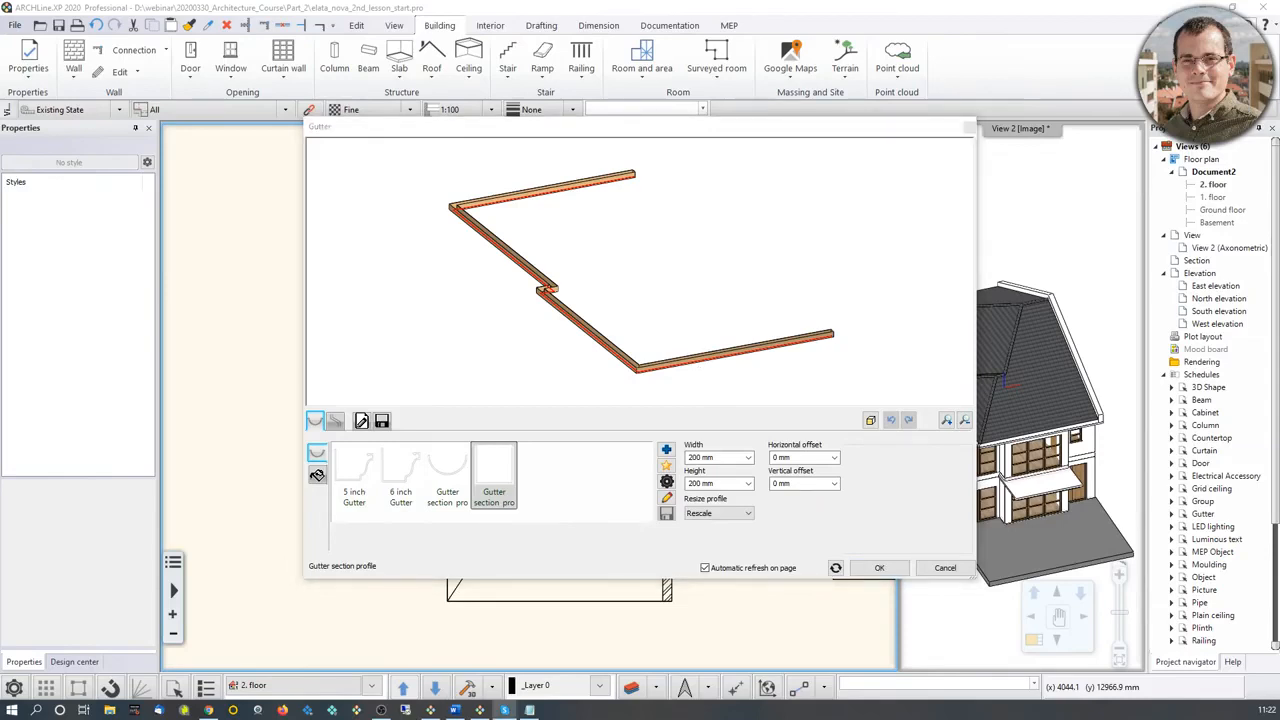
{"action": "key", "text": "alt+Tab"}
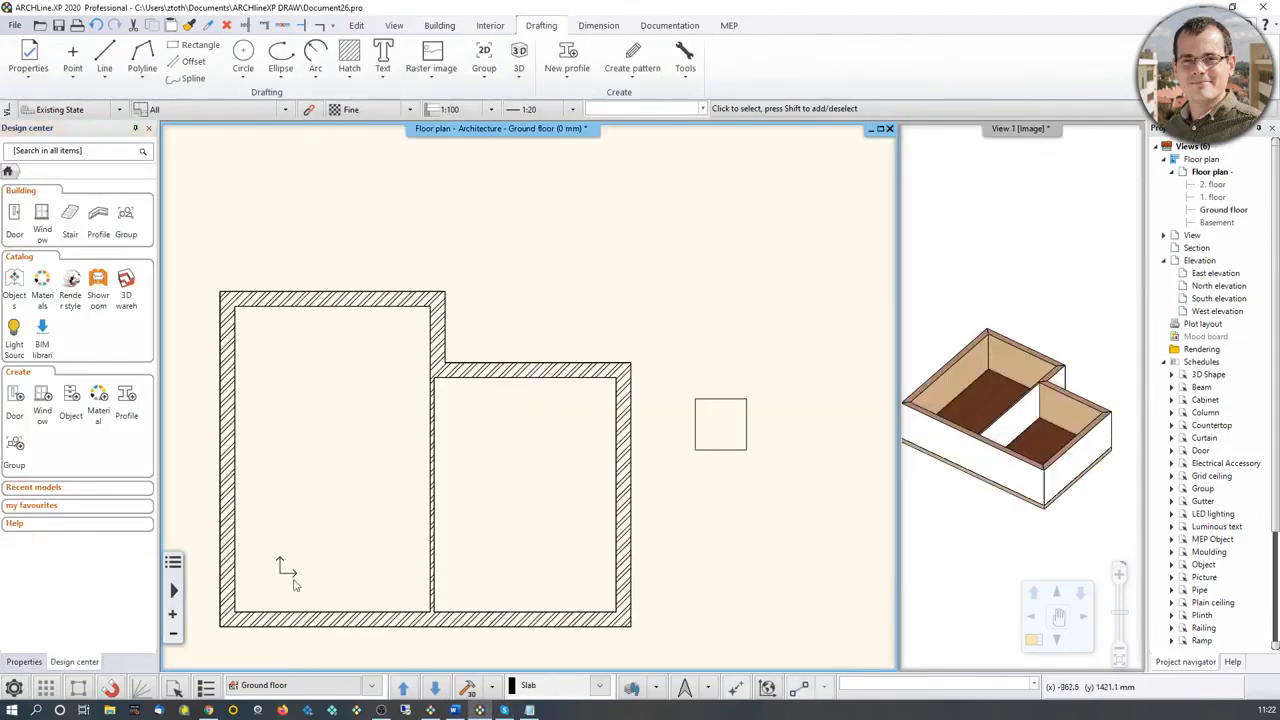
{"action": "left_click", "coordinate": [430, 710]}
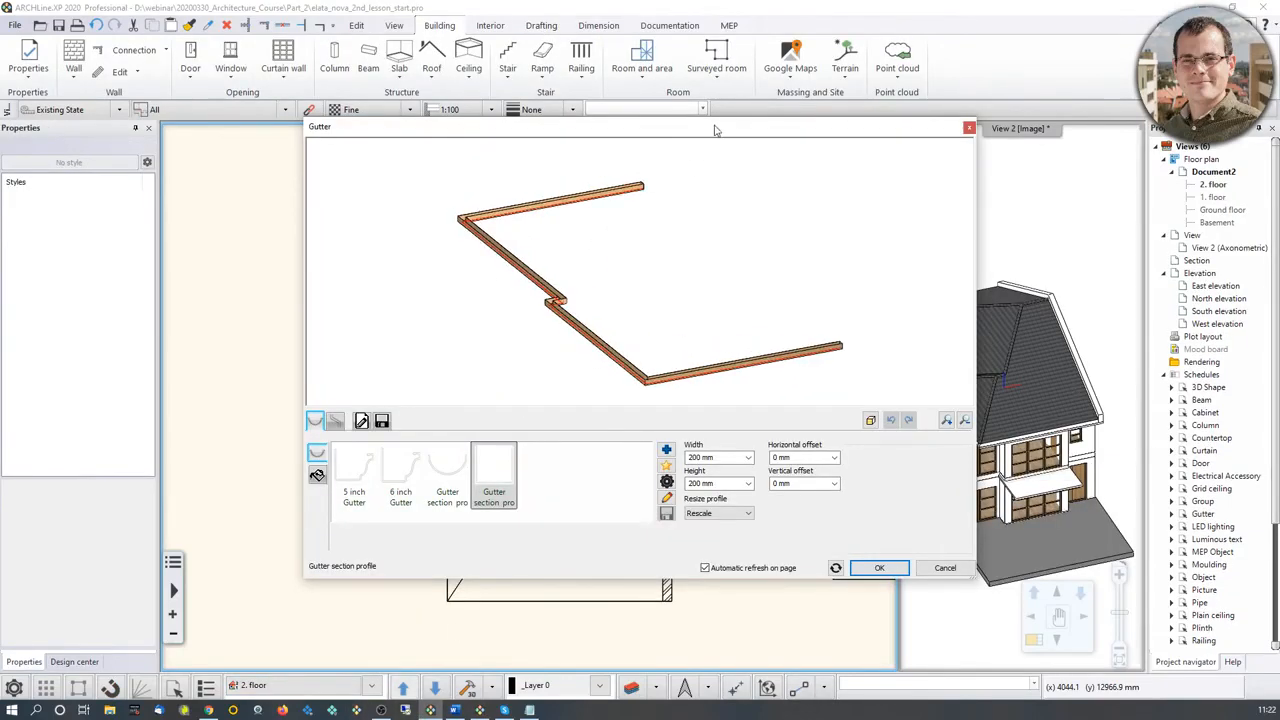
Step: Try Gutter section profile 1 and the 6 inch Gutter in the preview, ending with the rectangular 200 × 200 mm profile
{"action": "mouse_move", "coordinate": [715, 130]}
{"action": "left_mouse_down"}
{"action": "mouse_move", "coordinate": [535, 142]}
{"action": "mouse_move", "coordinate": [721, 152]}
{"action": "left_mouse_up"}
{"action": "scroll", "coordinate": [679, 349], "scroll_direction": "up", "scroll_amount": 5}
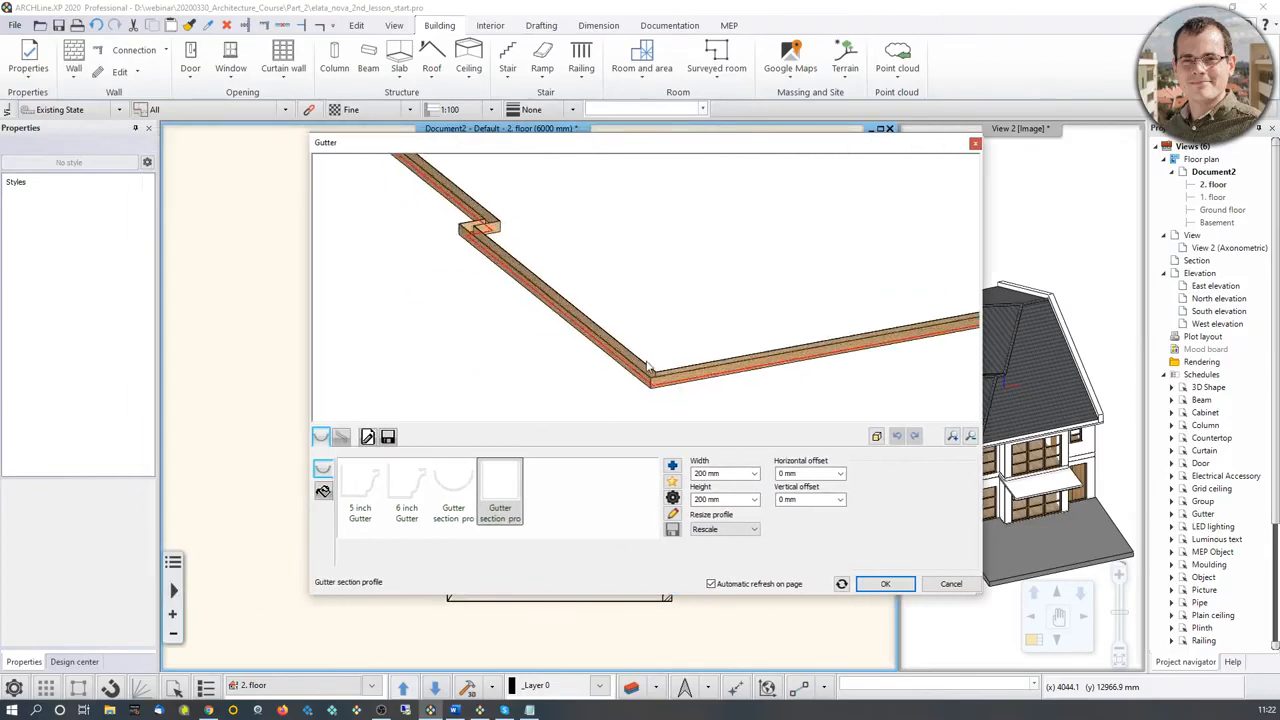
{"action": "middle_click_drag", "start_coordinate": [667, 340], "coordinate": [641, 348]}
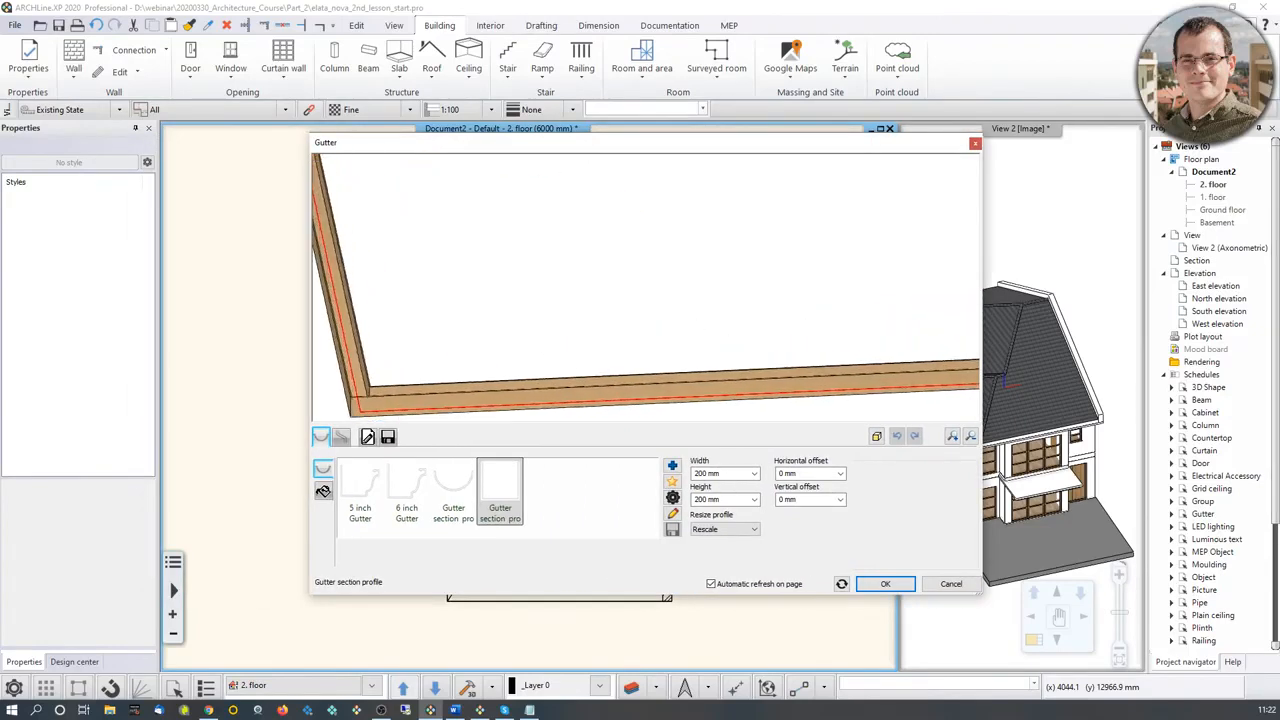
{"action": "middle_click_drag", "start_coordinate": [470, 331], "coordinate": [538, 326]}
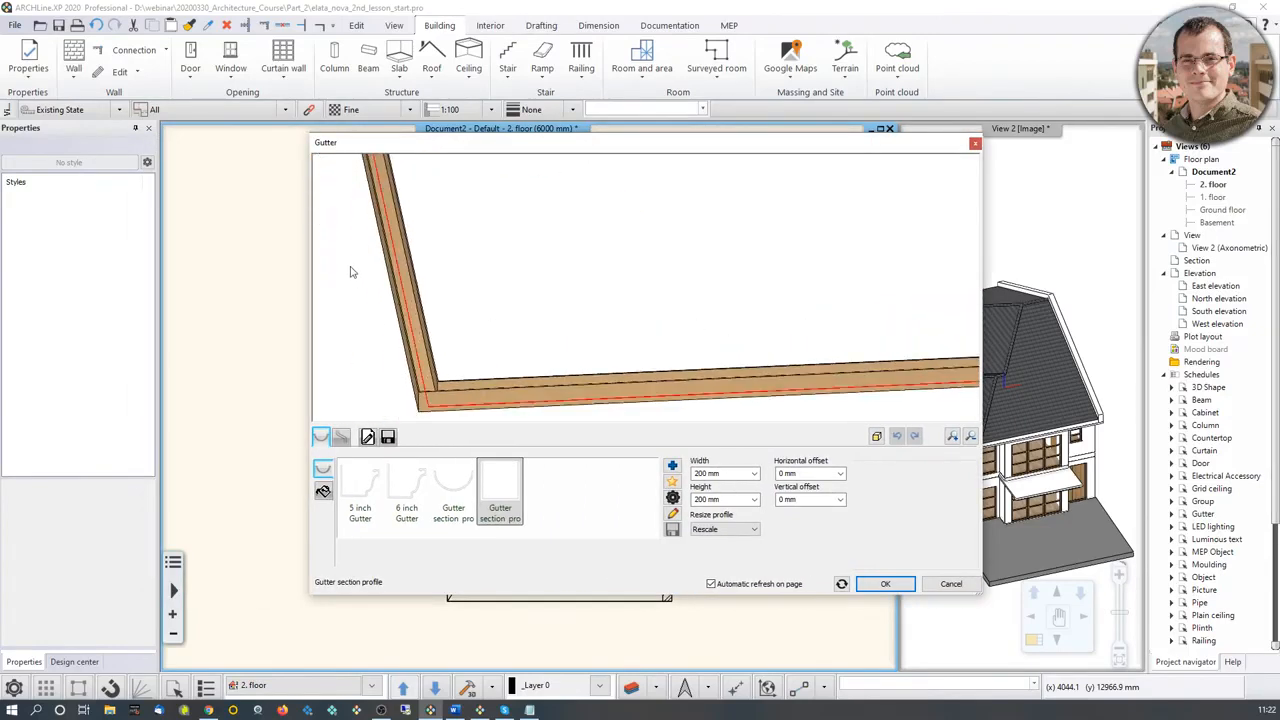
{"action": "left_click", "coordinate": [460, 495]}
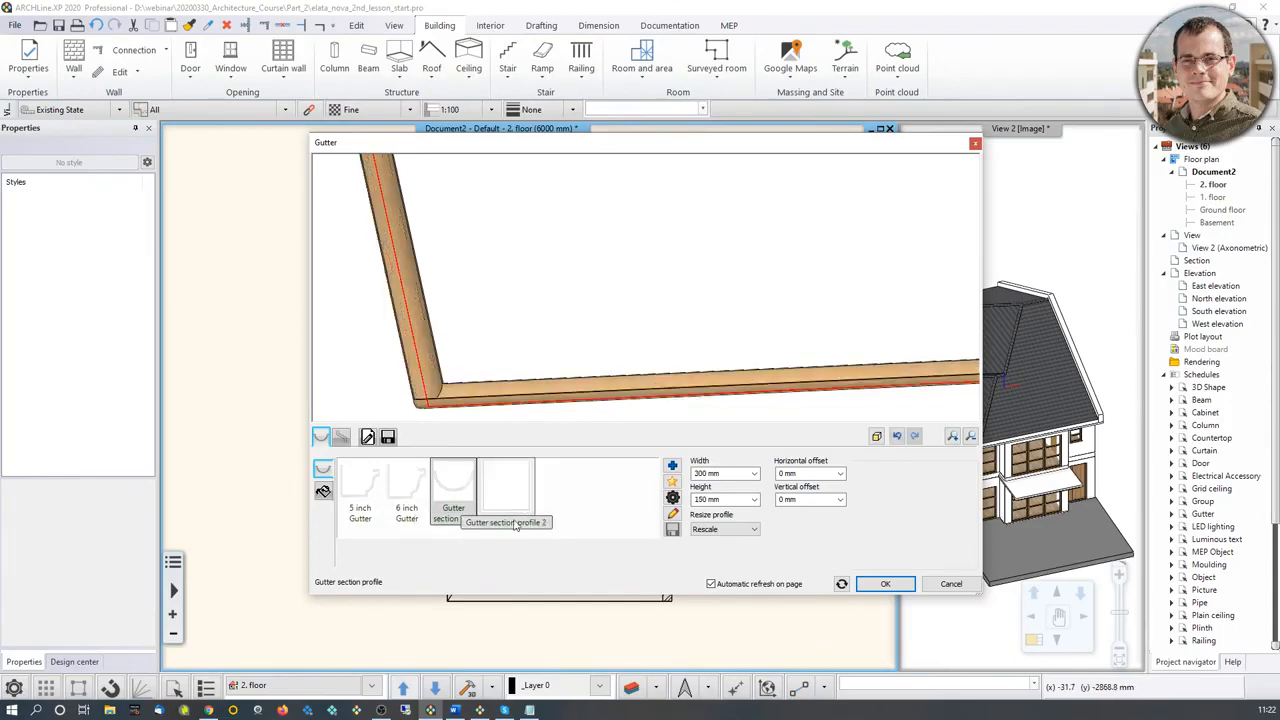
{"action": "left_click", "coordinate": [405, 493]}
{"action": "middle_click_drag", "start_coordinate": [479, 355], "coordinate": [501, 357]}
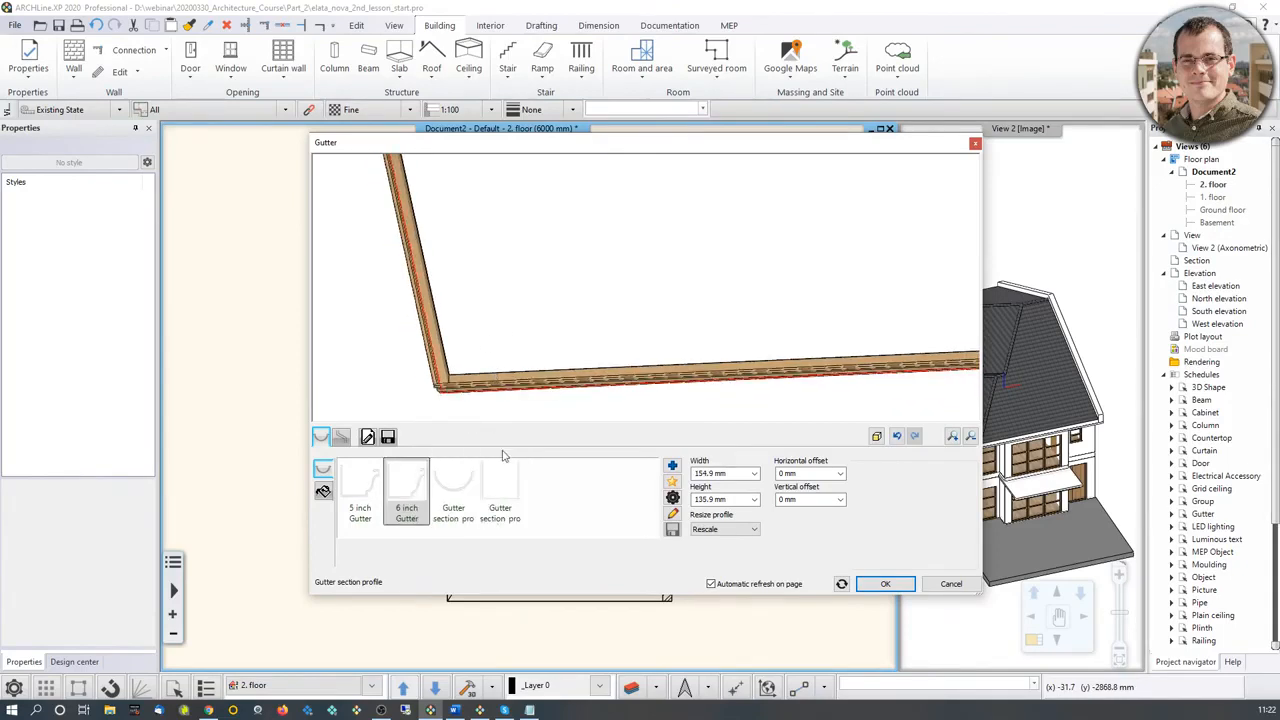
{"action": "left_click", "coordinate": [505, 487]}
Step: Browse the building profile library for additional gutter sections and leave it without choosing one
{"action": "left_click", "coordinate": [672, 467]}
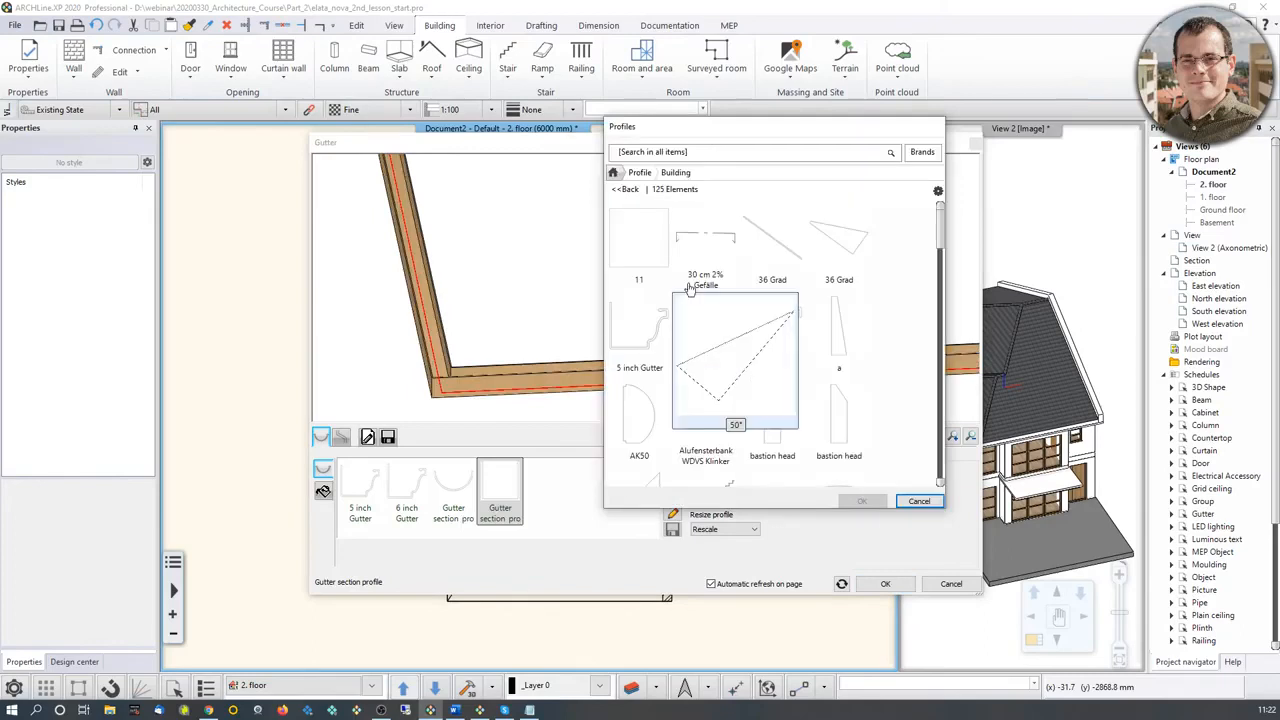
{"action": "scroll", "coordinate": [815, 408], "scroll_direction": "down", "scroll_amount": 3}
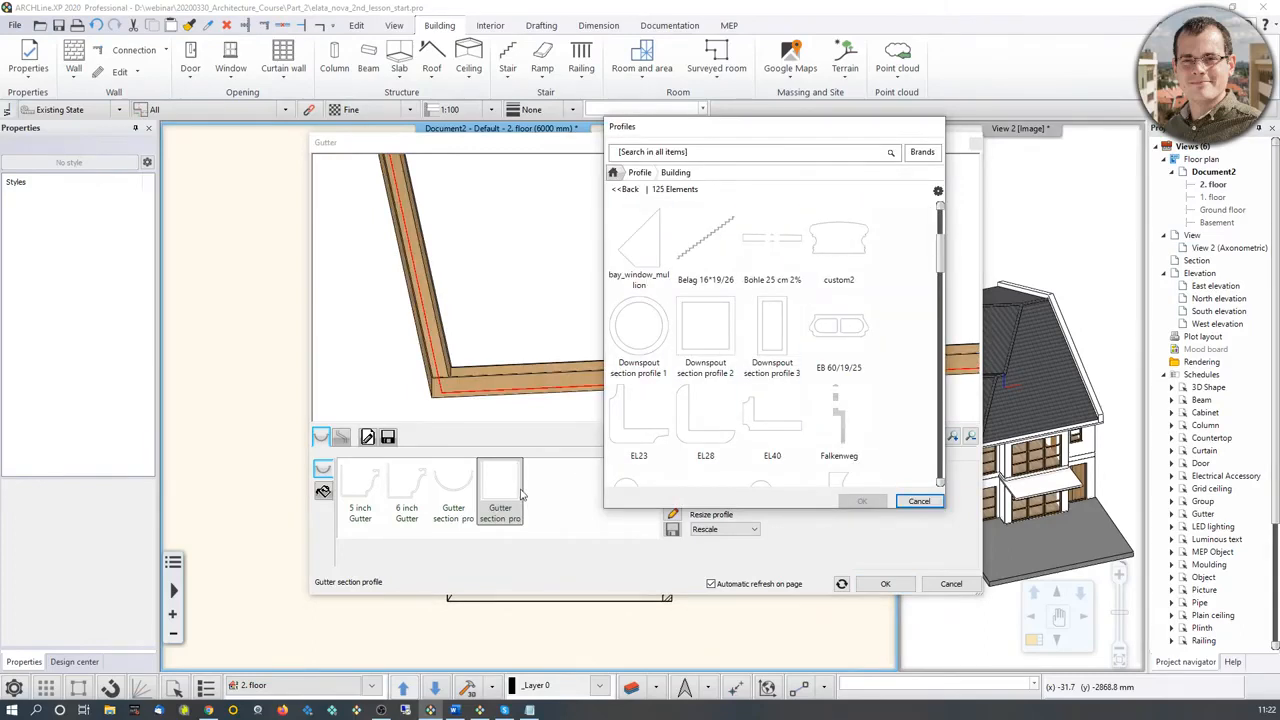
{"action": "left_click", "coordinate": [919, 501]}
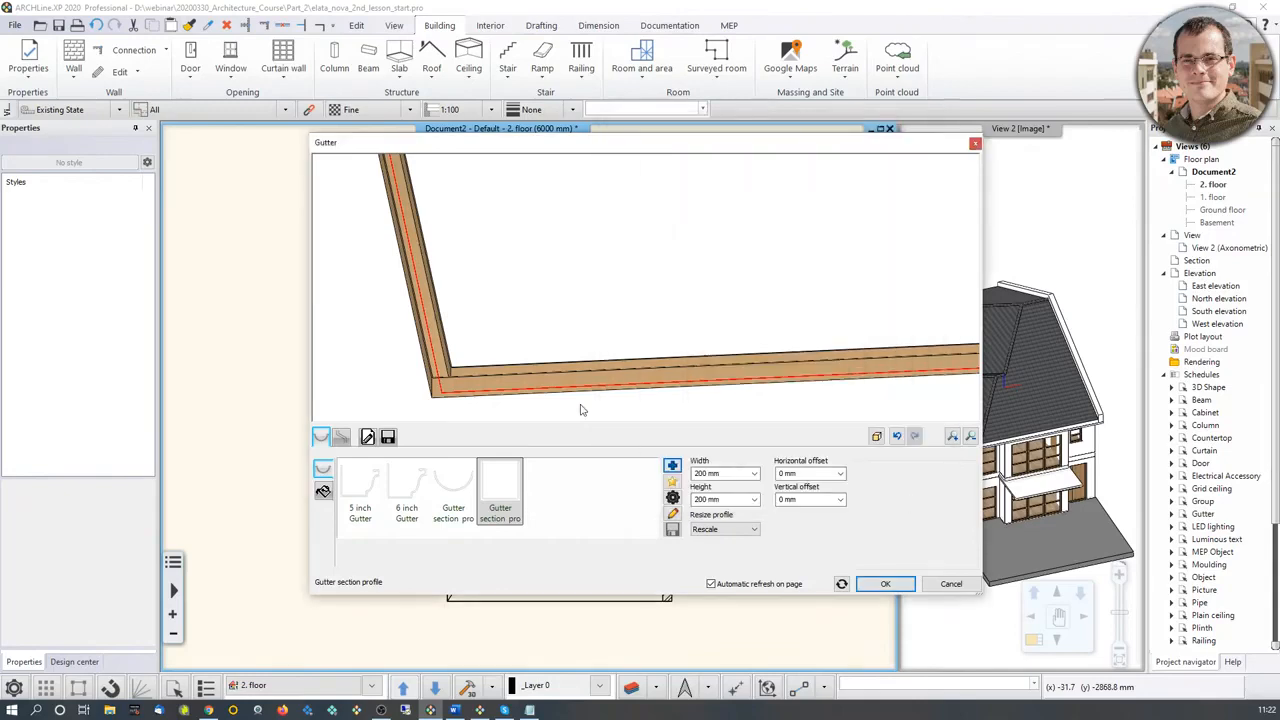
Step: Set the gutter section's material to g370
{"action": "scroll", "coordinate": [504, 376], "scroll_direction": "down", "scroll_amount": 5}
{"action": "middle_click_drag", "start_coordinate": [546, 268], "coordinate": [532, 302]}
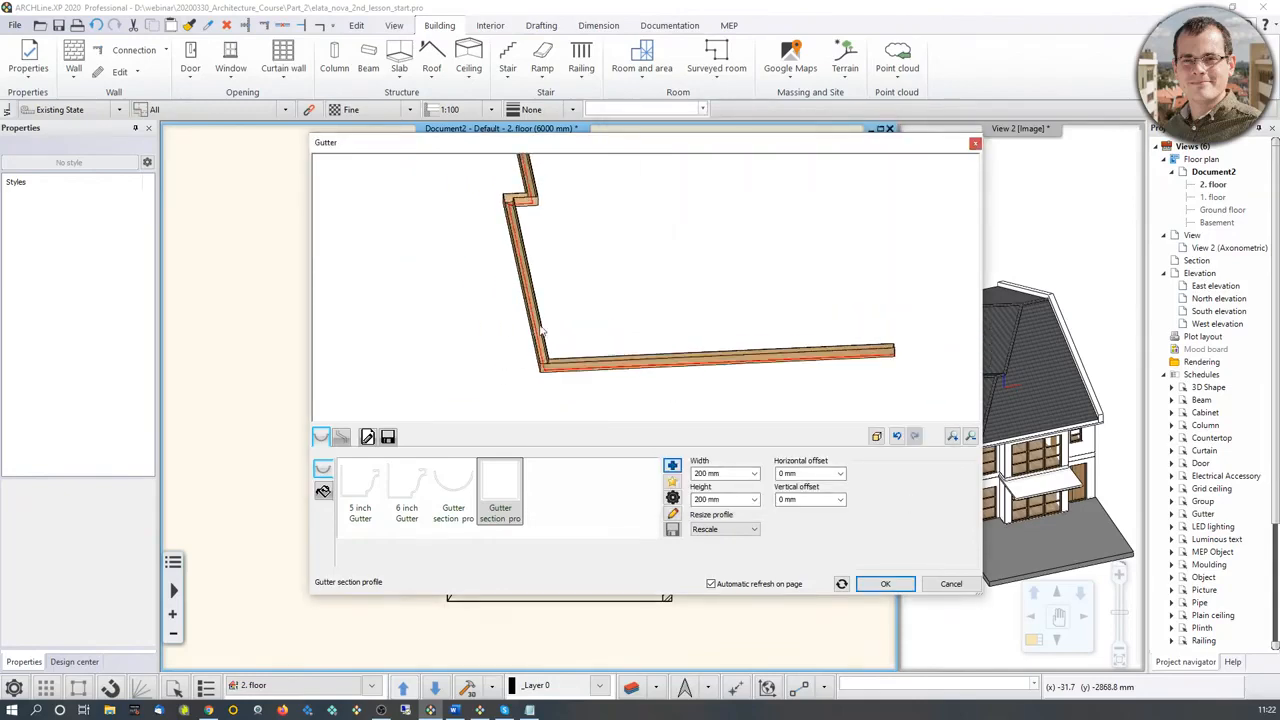
{"action": "left_click_drag", "start_coordinate": [532, 302], "coordinate": [558, 333]}
{"action": "scroll", "coordinate": [561, 322], "scroll_direction": "down", "scroll_amount": 2}
{"action": "middle_click_drag", "start_coordinate": [566, 316], "coordinate": [548, 357]}
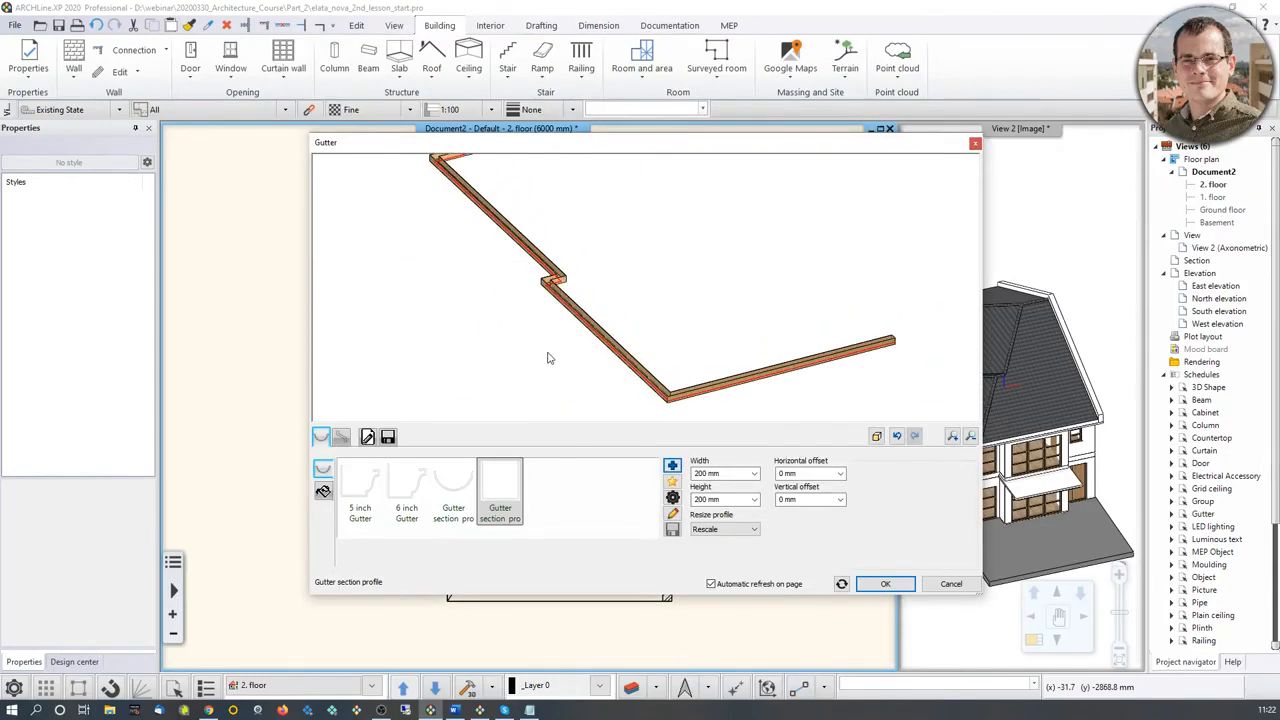
{"action": "left_click", "coordinate": [322, 490]}
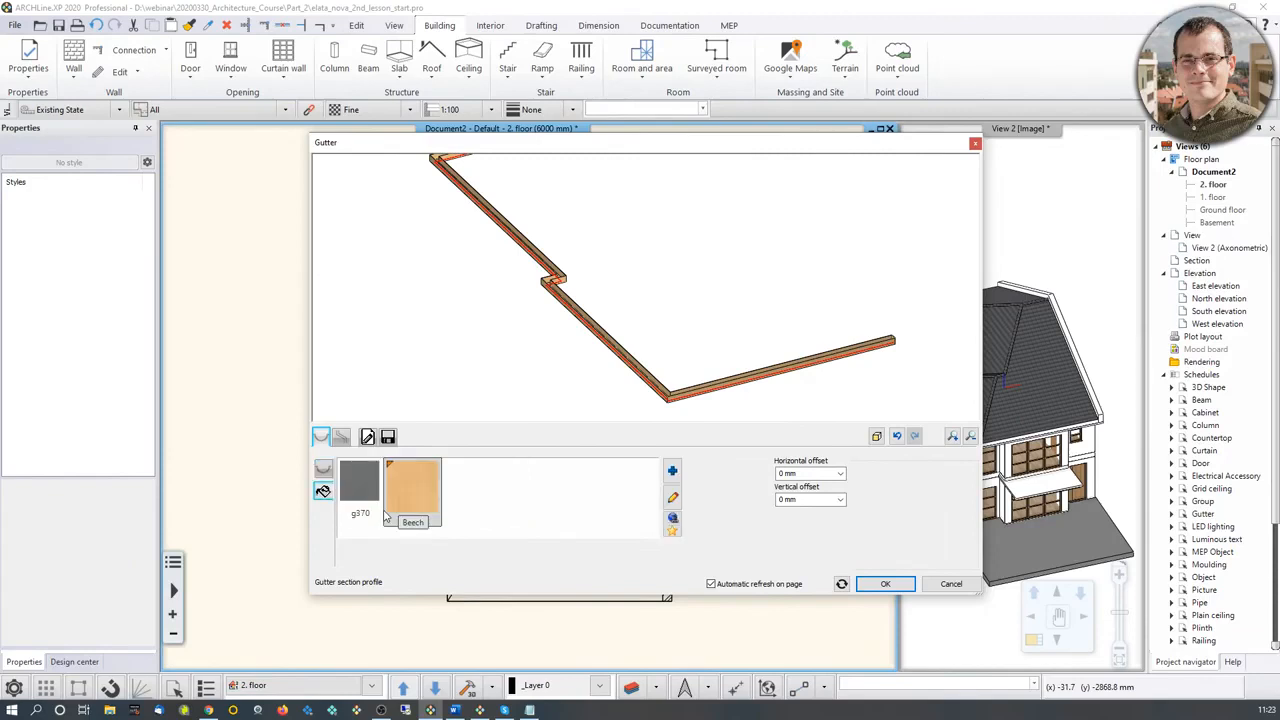
{"action": "left_click", "coordinate": [370, 505]}
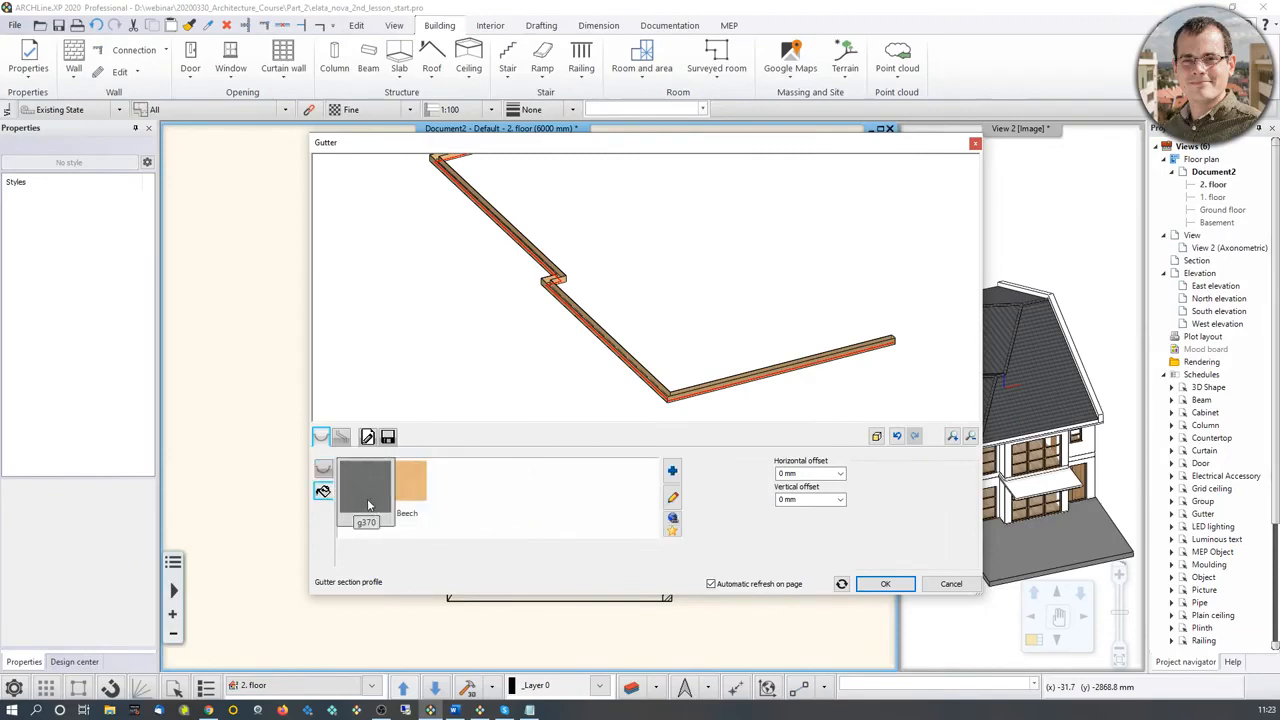
Step: Open the material library and the profile editor for Gutter section profile 2, leaving both without changing anything
{"action": "left_click", "coordinate": [673, 471]}
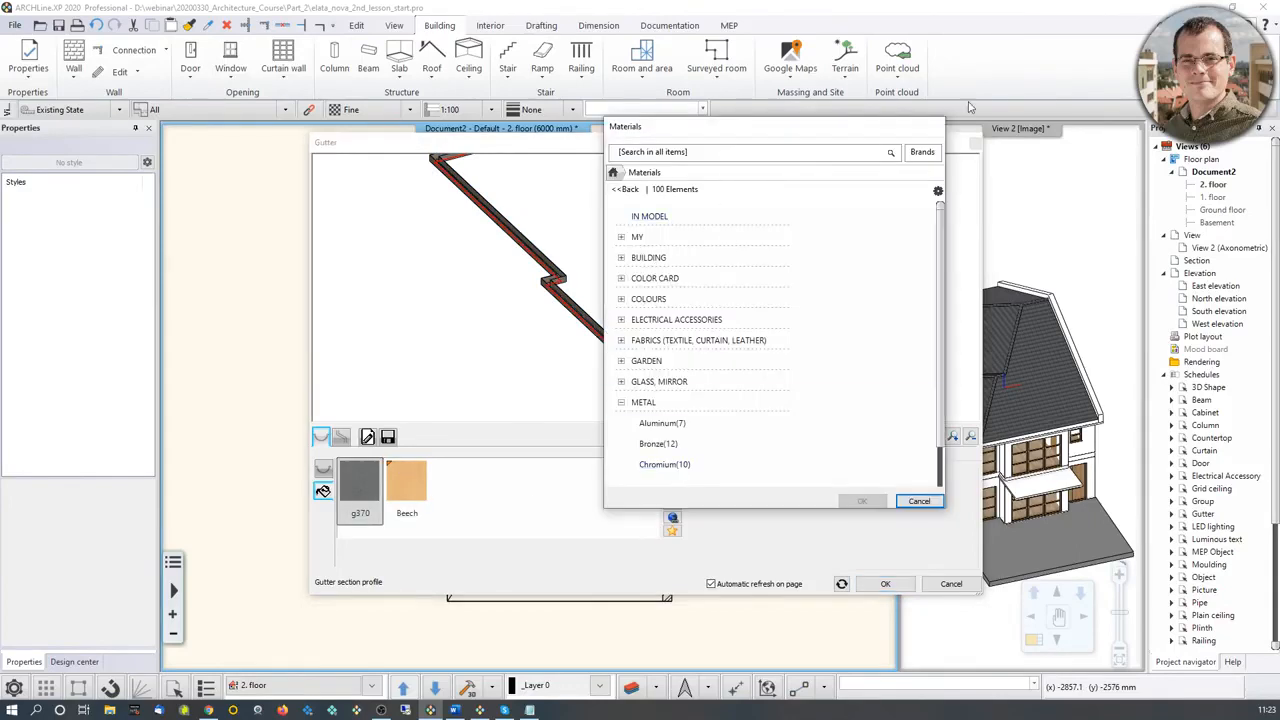
{"action": "left_click", "coordinate": [925, 501]}
{"action": "left_click_drag", "start_coordinate": [651, 263], "coordinate": [593, 323]}
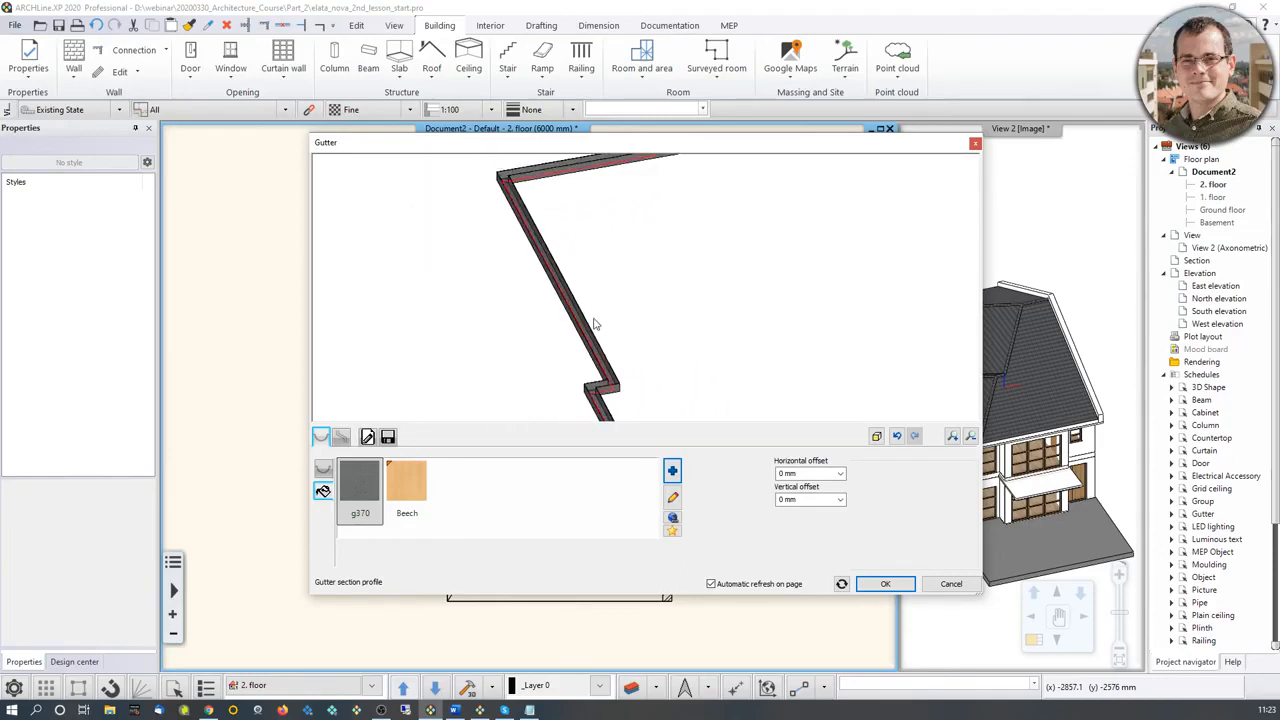
{"action": "left_click", "coordinate": [323, 469]}
{"action": "left_click", "coordinate": [673, 498]}
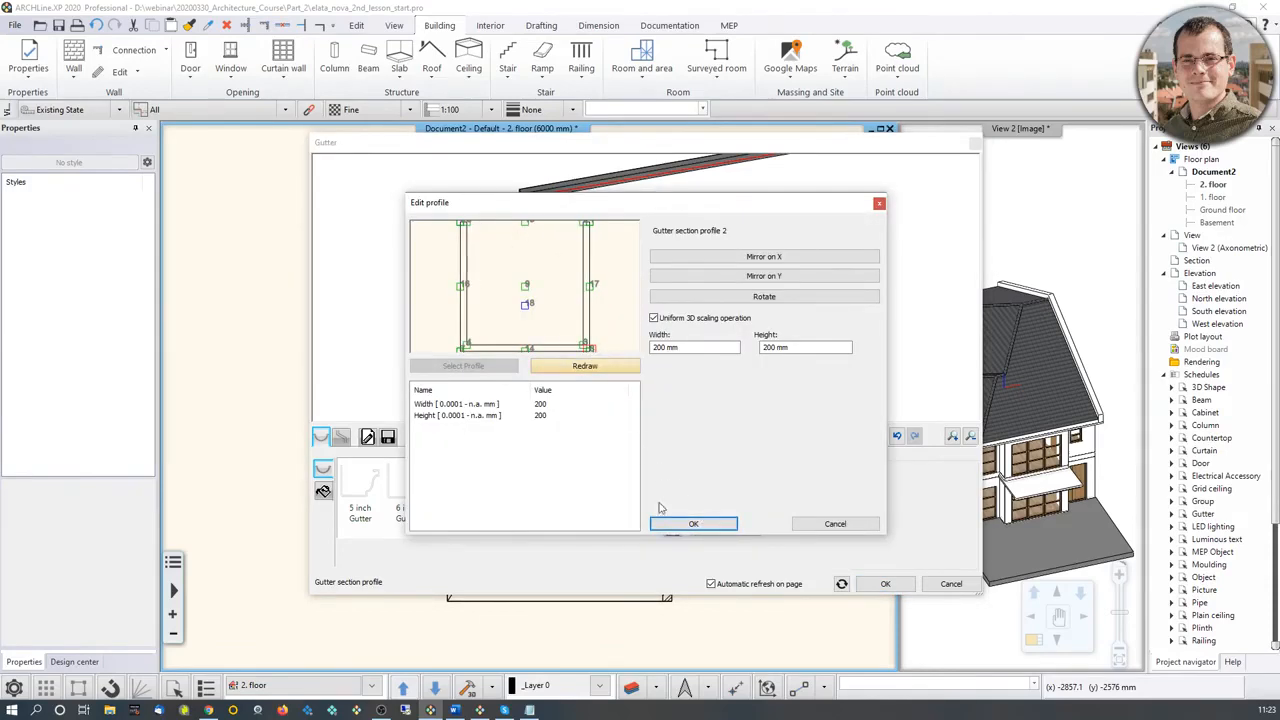
{"action": "left_click", "coordinate": [680, 524]}
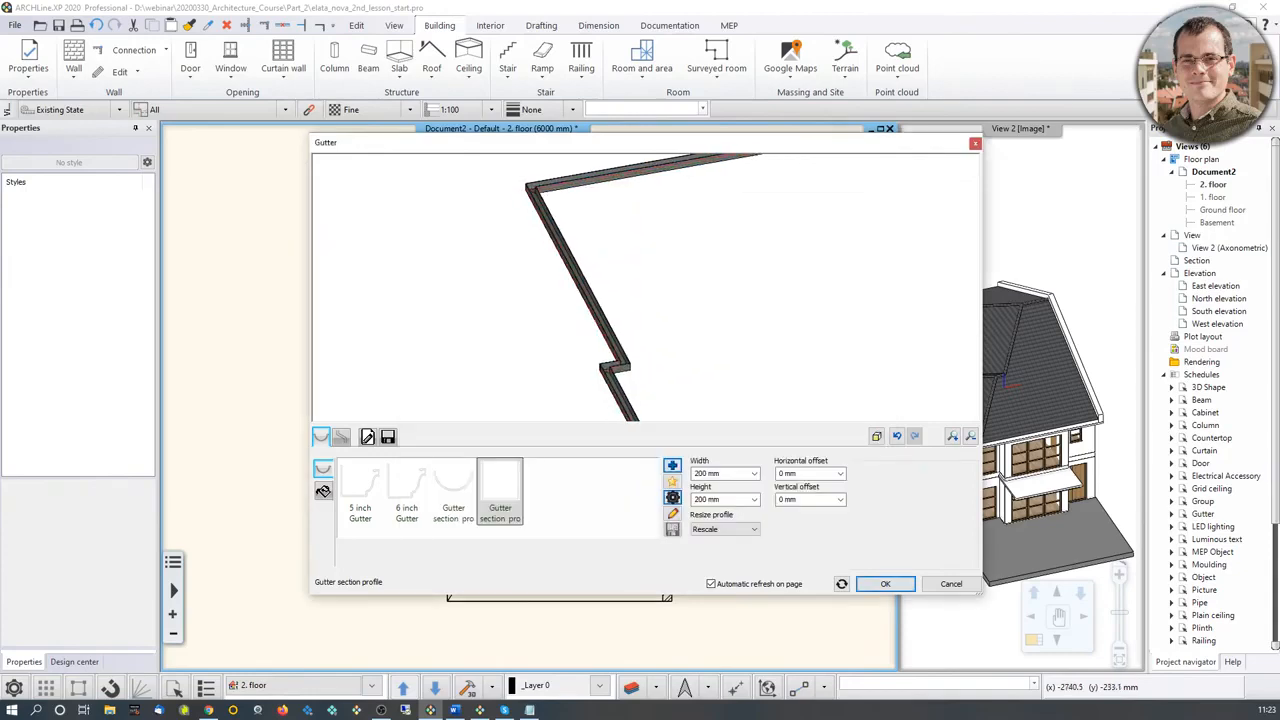
{"action": "left_click", "coordinate": [672, 497]}
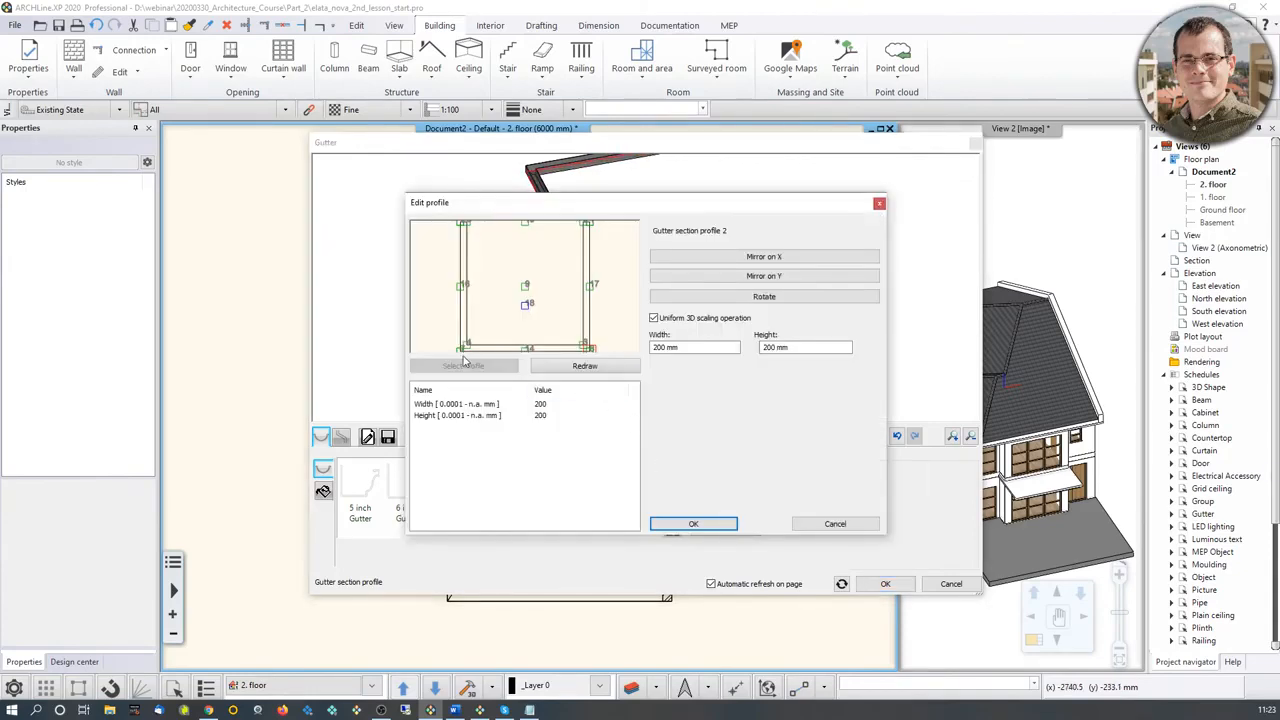
{"action": "left_click", "coordinate": [690, 524]}
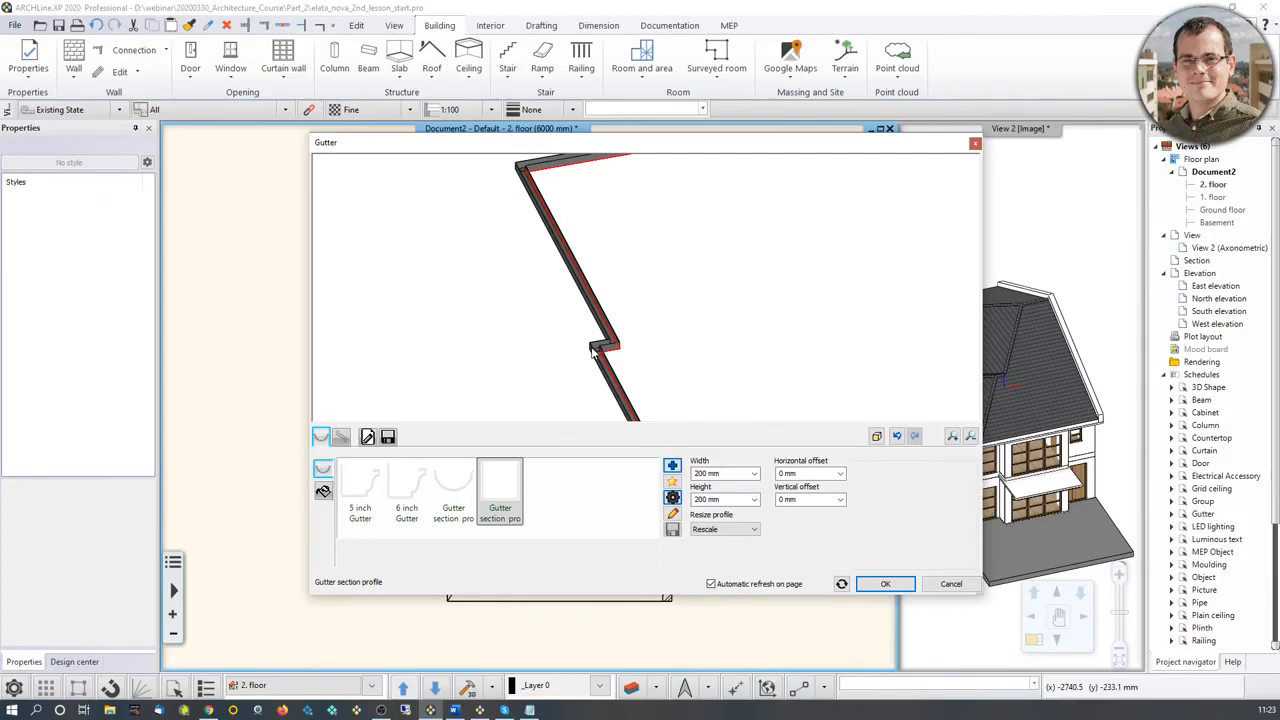
Step: Set up a downspout for the gutter using Downspout path 2 with a length of 5900 mm
{"action": "scroll", "coordinate": [594, 352], "scroll_direction": "up", "scroll_amount": 5}
{"action": "scroll", "coordinate": [648, 356], "scroll_direction": "down", "scroll_amount": 8}
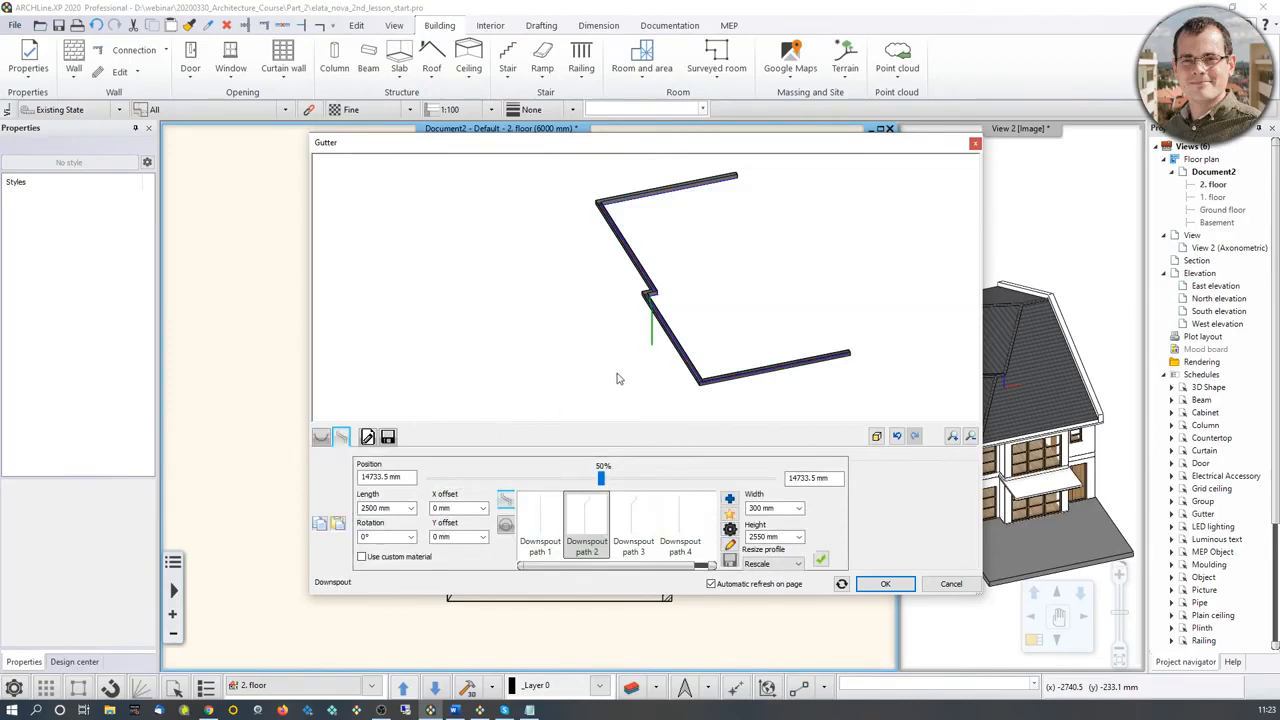
{"action": "scroll", "coordinate": [604, 345], "scroll_direction": "up", "scroll_amount": 5}
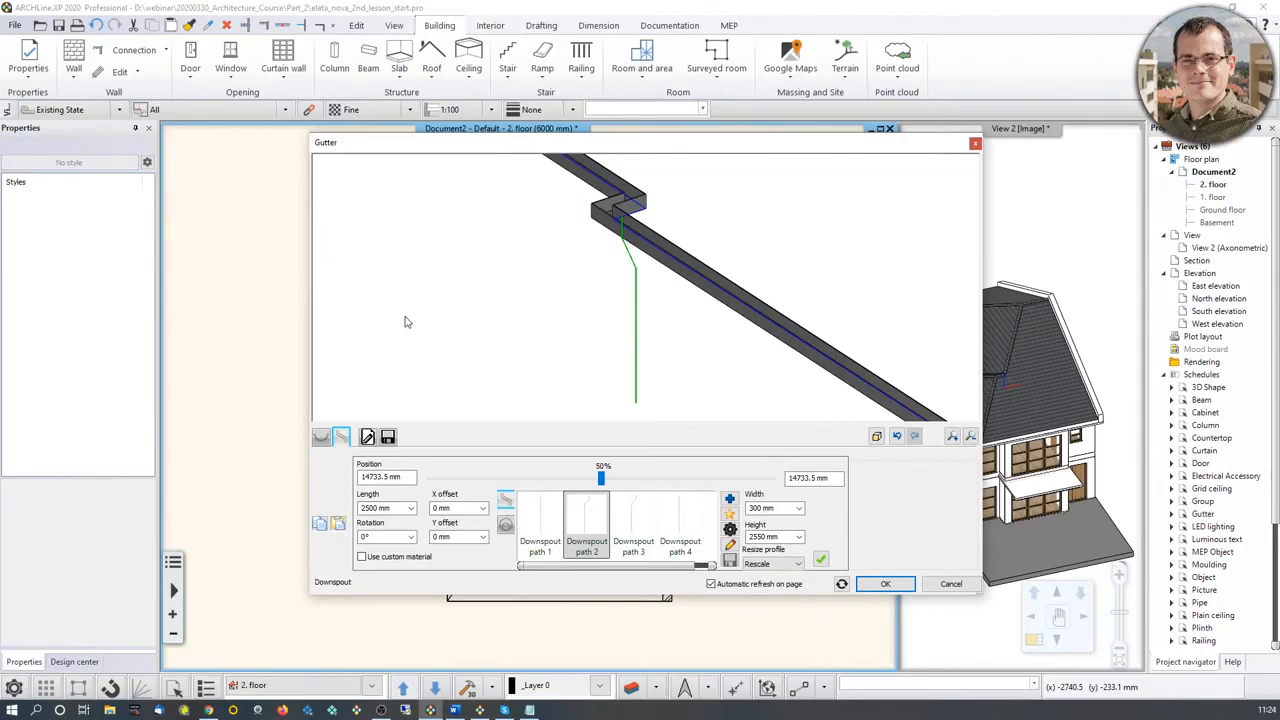
{"action": "left_click", "coordinate": [378, 477]}
{"action": "double_click", "coordinate": [376, 477]}
{"action": "key", "text": "Tab"}
{"action": "type", "text": "5900"}
{"action": "key", "text": "Return"}
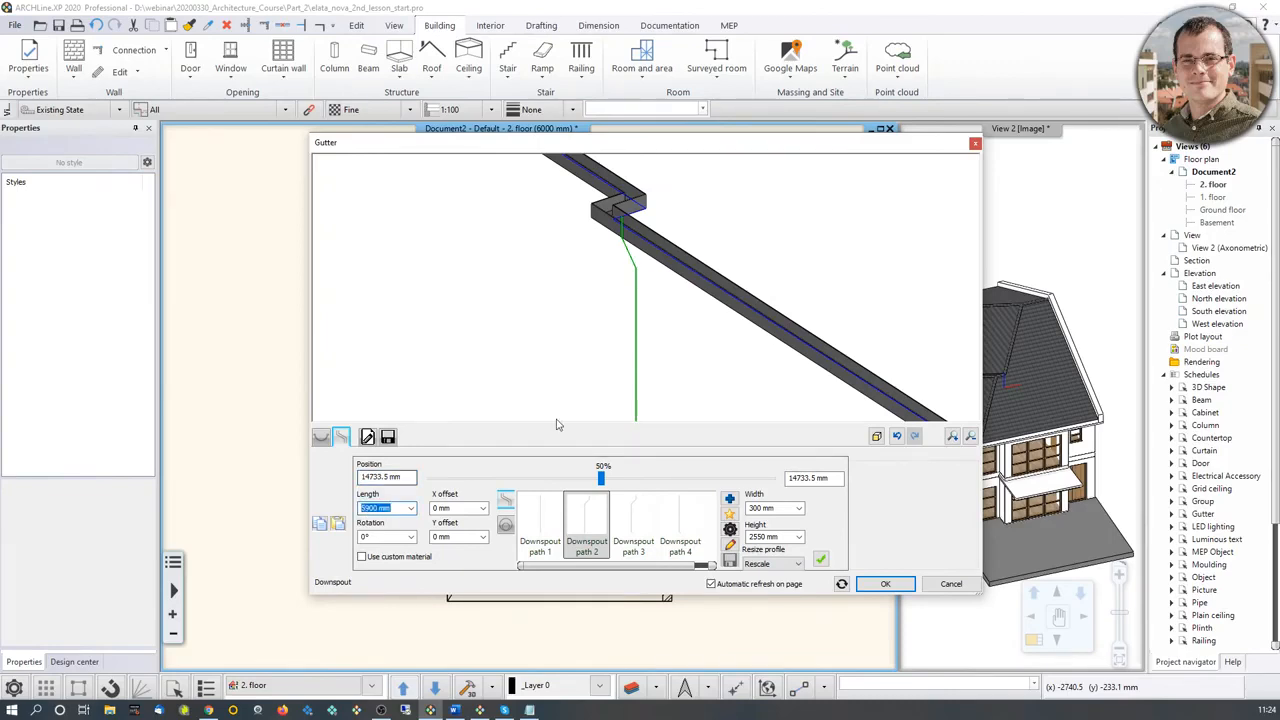
{"action": "scroll", "coordinate": [629, 314], "scroll_direction": "down", "scroll_amount": 5}
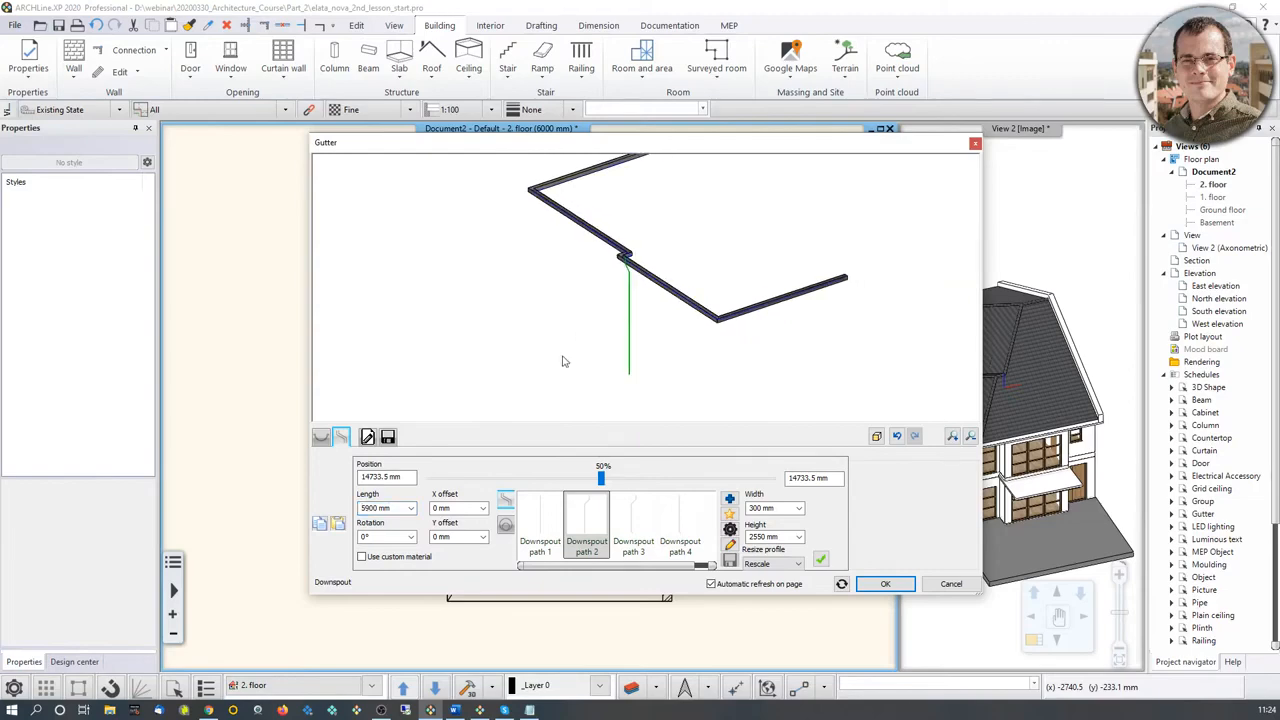
Step: Add the first downspout to the gutter, positioned 5580 mm from the end of the gutter path
{"action": "double_click", "coordinate": [381, 477]}
{"action": "middle_click_drag", "start_coordinate": [625, 281], "coordinate": [620, 307]}
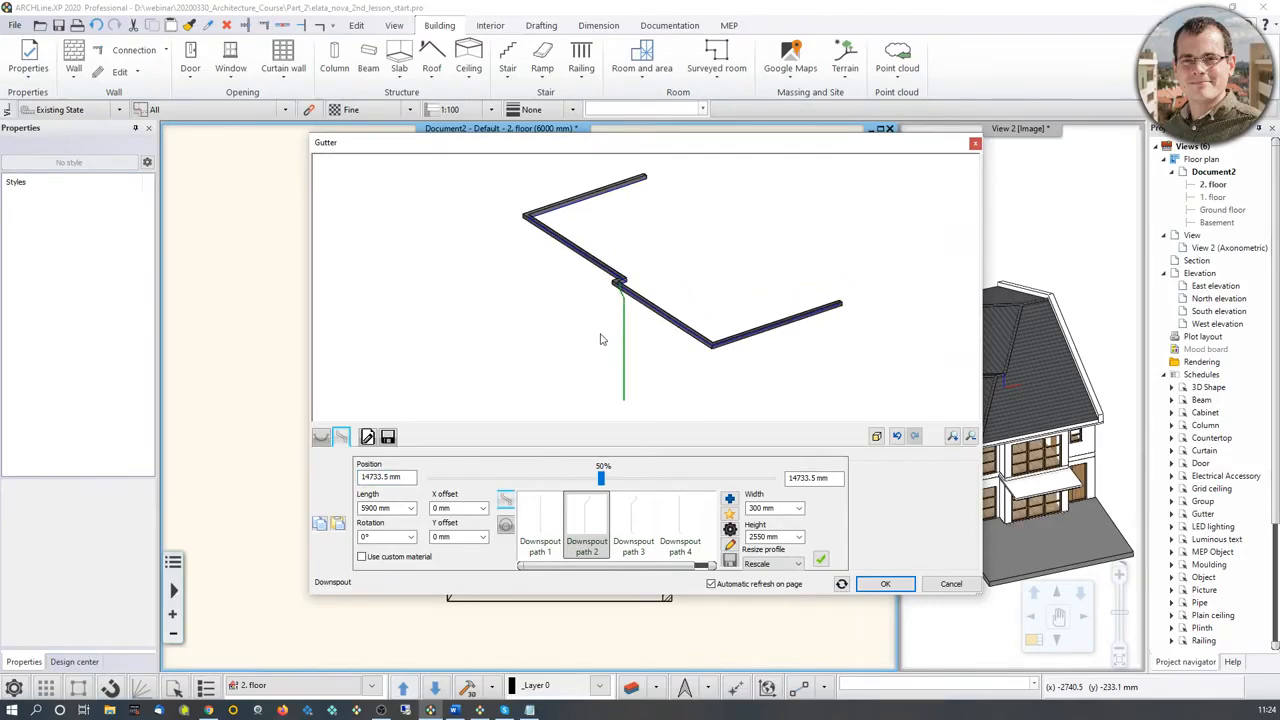
{"action": "double_click", "coordinate": [802, 478]}
{"action": "type", "text": "5580"}
{"action": "left_click", "coordinate": [821, 561]}
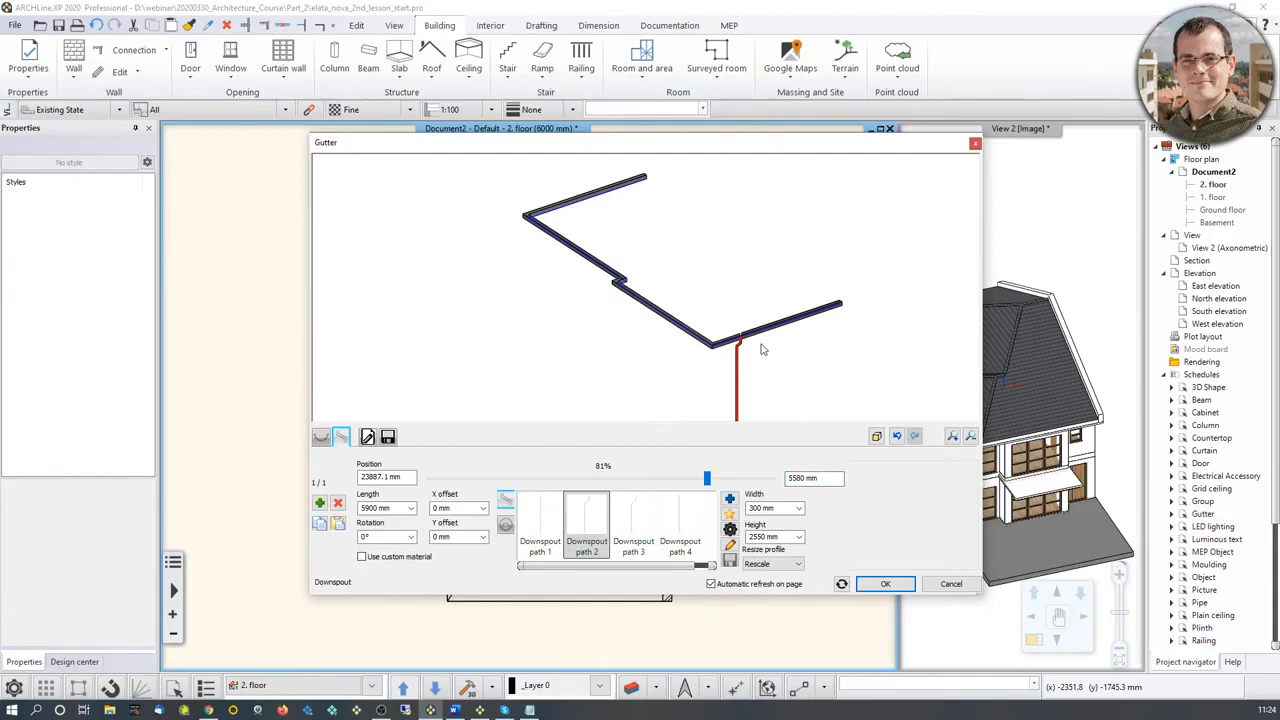
{"action": "middle_click_drag", "start_coordinate": [761, 344], "coordinate": [749, 319]}
{"action": "scroll", "coordinate": [713, 326], "scroll_direction": "up", "scroll_amount": 7}
{"action": "scroll", "coordinate": [636, 295], "scroll_direction": "down", "scroll_amount": 4}
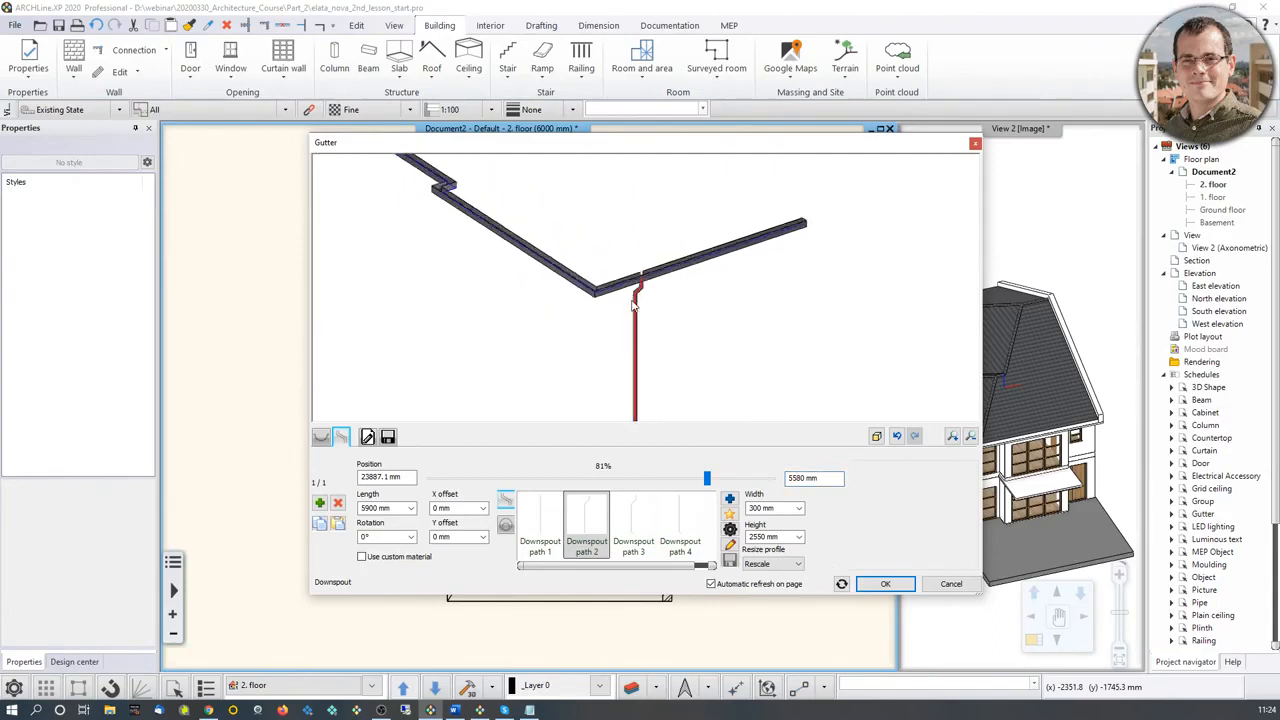
Step: Add a second downspout 7800 mm from the start of the gutter path and create the gutter
{"action": "scroll", "coordinate": [633, 305], "scroll_direction": "down", "scroll_amount": 3}
{"action": "middle_click_drag", "start_coordinate": [602, 286], "coordinate": [713, 373]}
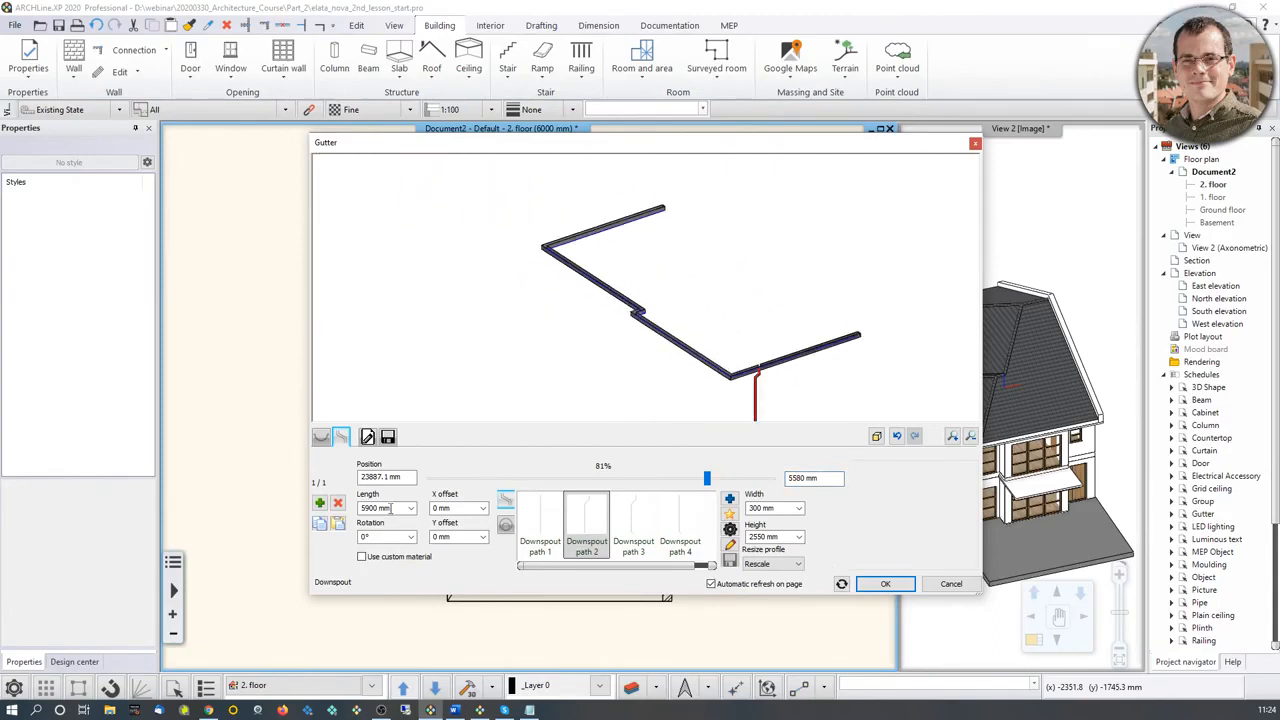
{"action": "left_click", "coordinate": [320, 503]}
{"action": "middle_click_drag", "start_coordinate": [591, 405], "coordinate": [597, 388]}
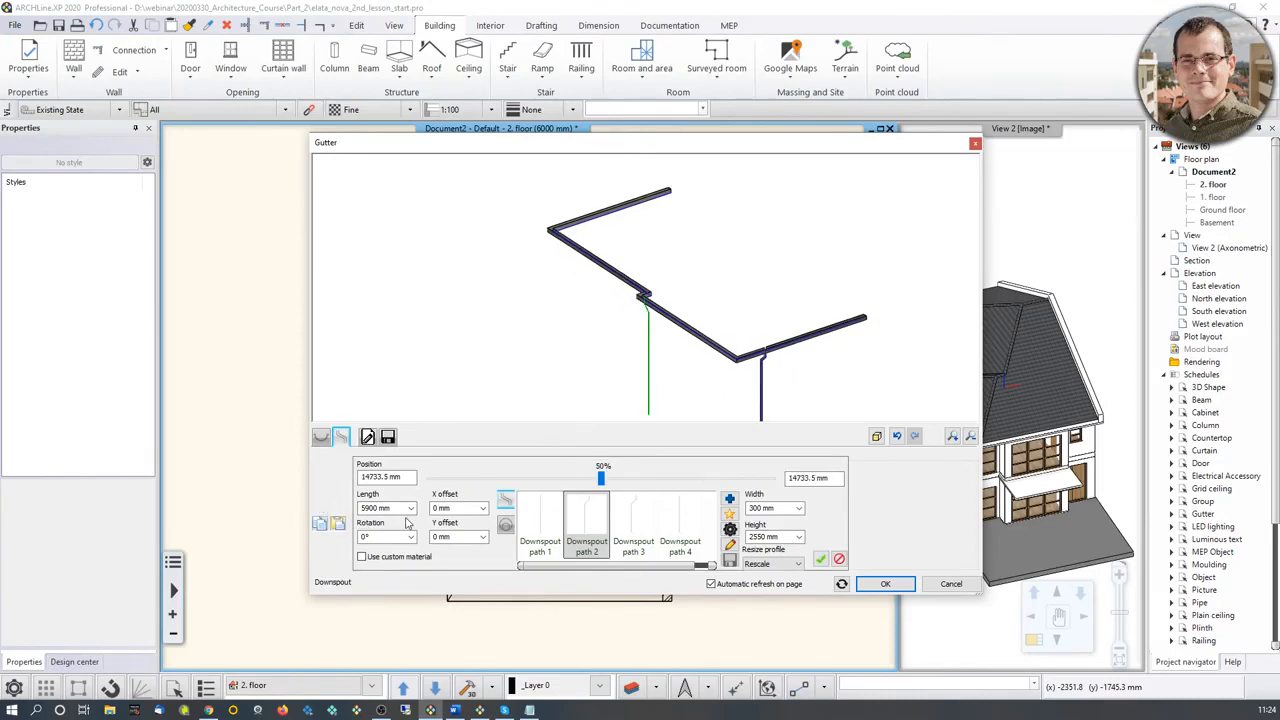
{"action": "double_click", "coordinate": [375, 478]}
{"action": "type", "text": "7800"}
{"action": "left_click", "coordinate": [821, 560]}
{"action": "middle_click_drag", "start_coordinate": [774, 409], "coordinate": [767, 375]}
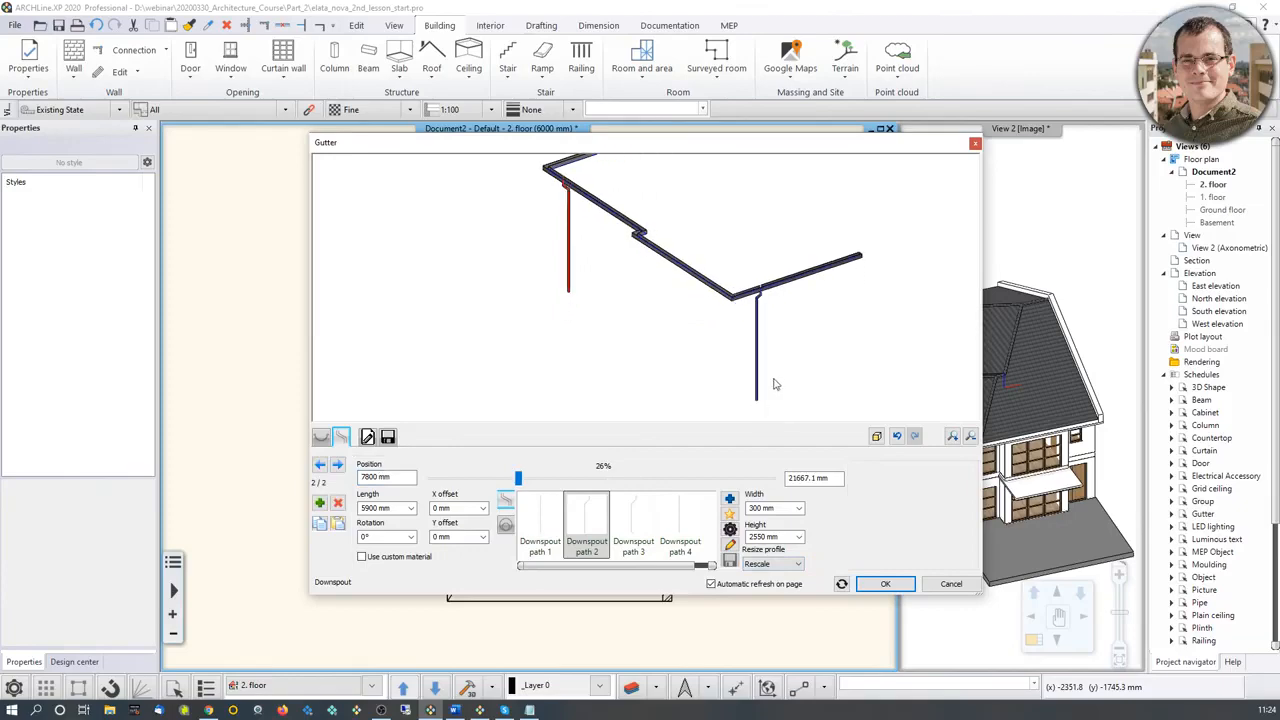
{"action": "left_click", "coordinate": [884, 583]}
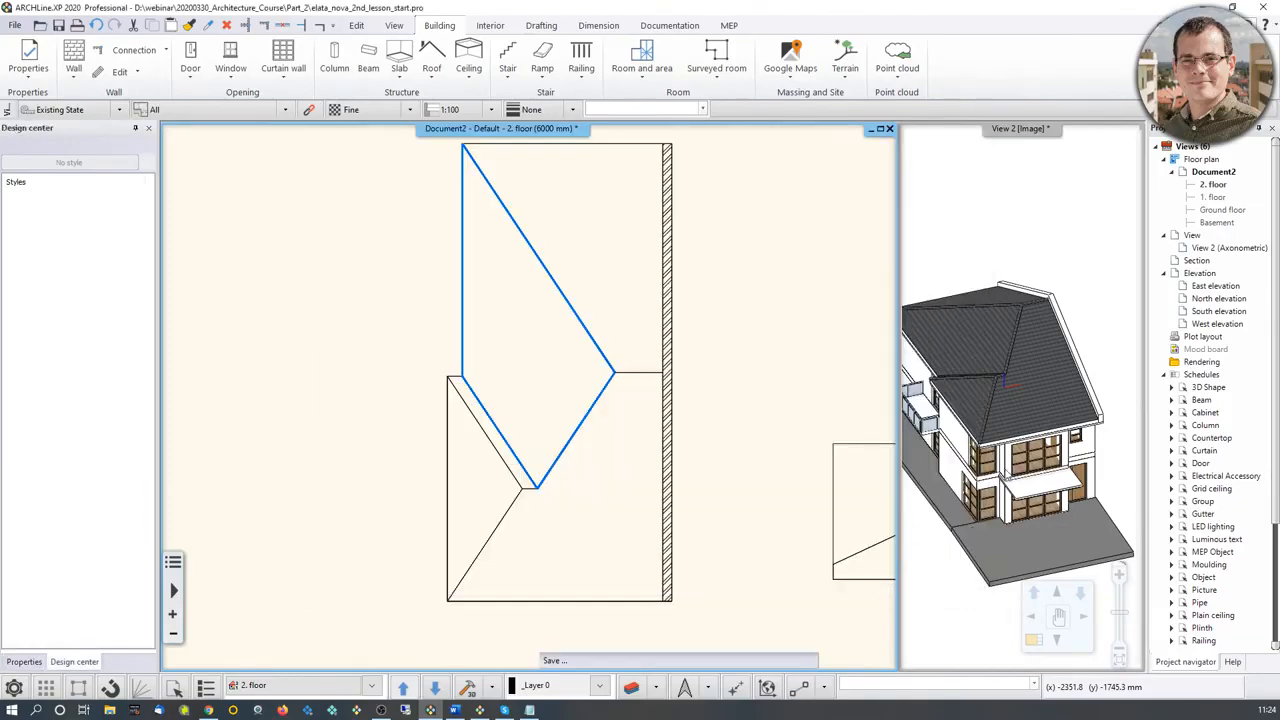
Step: Select the new gutter in the 3D view and move it vertically down by 100 mm
{"action": "left_click", "coordinate": [1006, 474]}
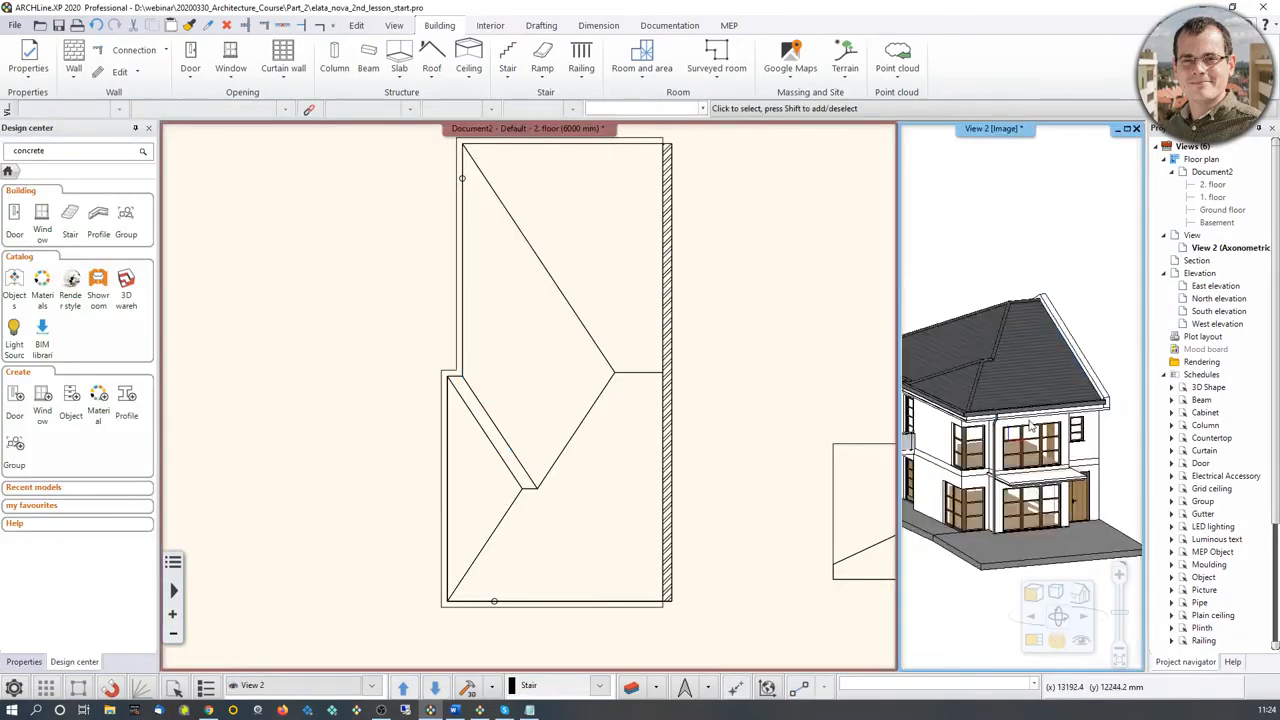
{"action": "scroll", "coordinate": [1020, 426], "scroll_direction": "up", "scroll_amount": 5}
{"action": "middle_click_drag", "start_coordinate": [1000, 411], "coordinate": [1090, 390]}
{"action": "left_click", "coordinate": [993, 392]}
{"action": "scroll", "coordinate": [998, 391], "scroll_direction": "down", "scroll_amount": 3}
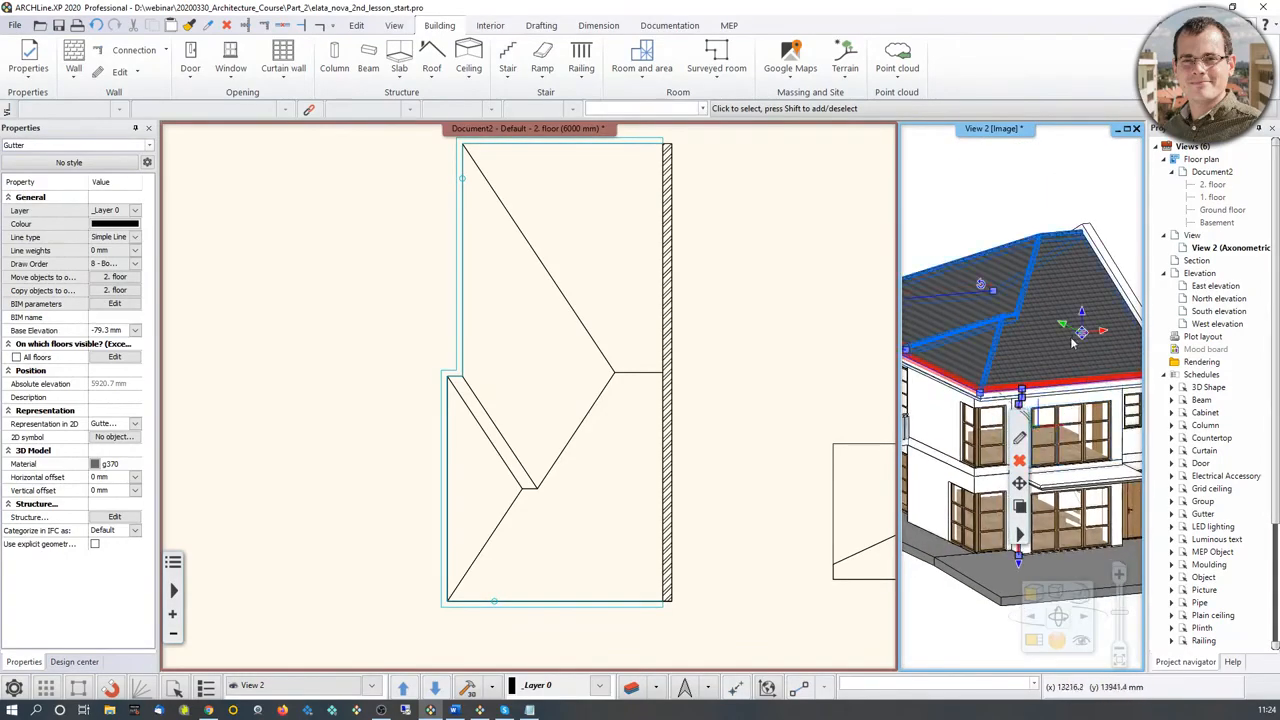
{"action": "mouse_move", "coordinate": [1083, 318]}
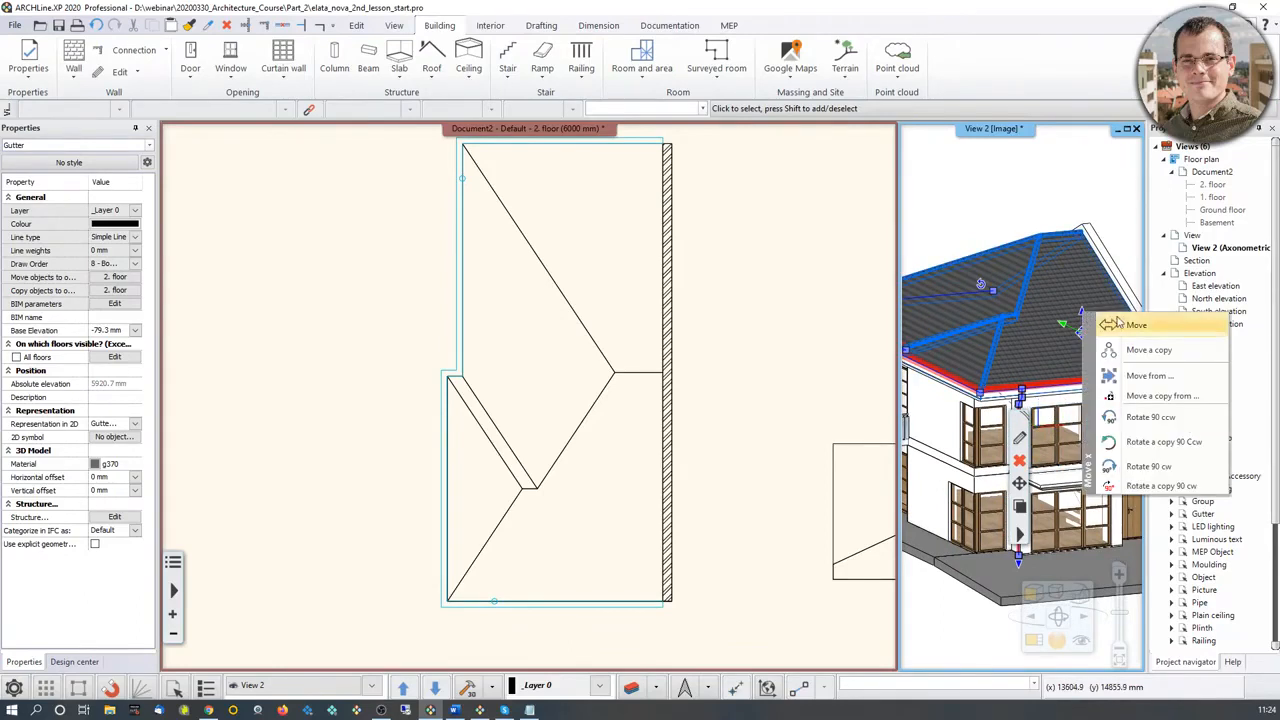
{"action": "left_click", "coordinate": [1125, 326]}
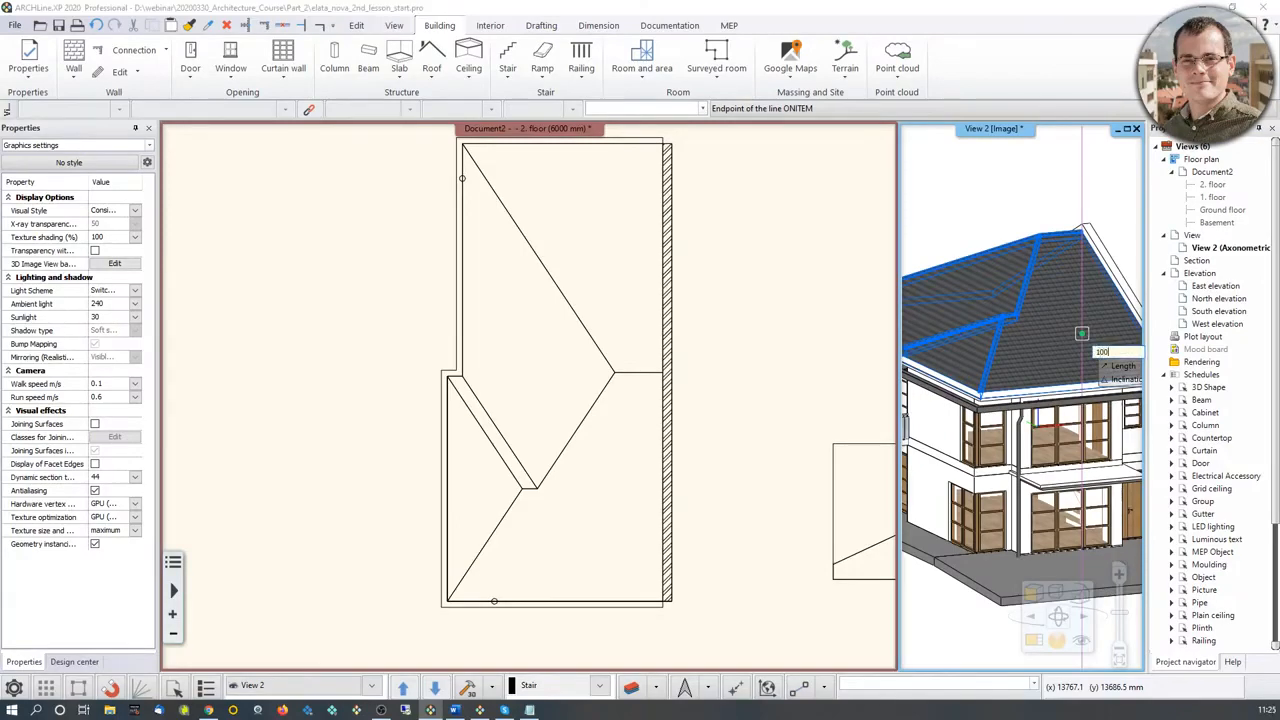
{"action": "left_click", "coordinate": [1081, 333]}
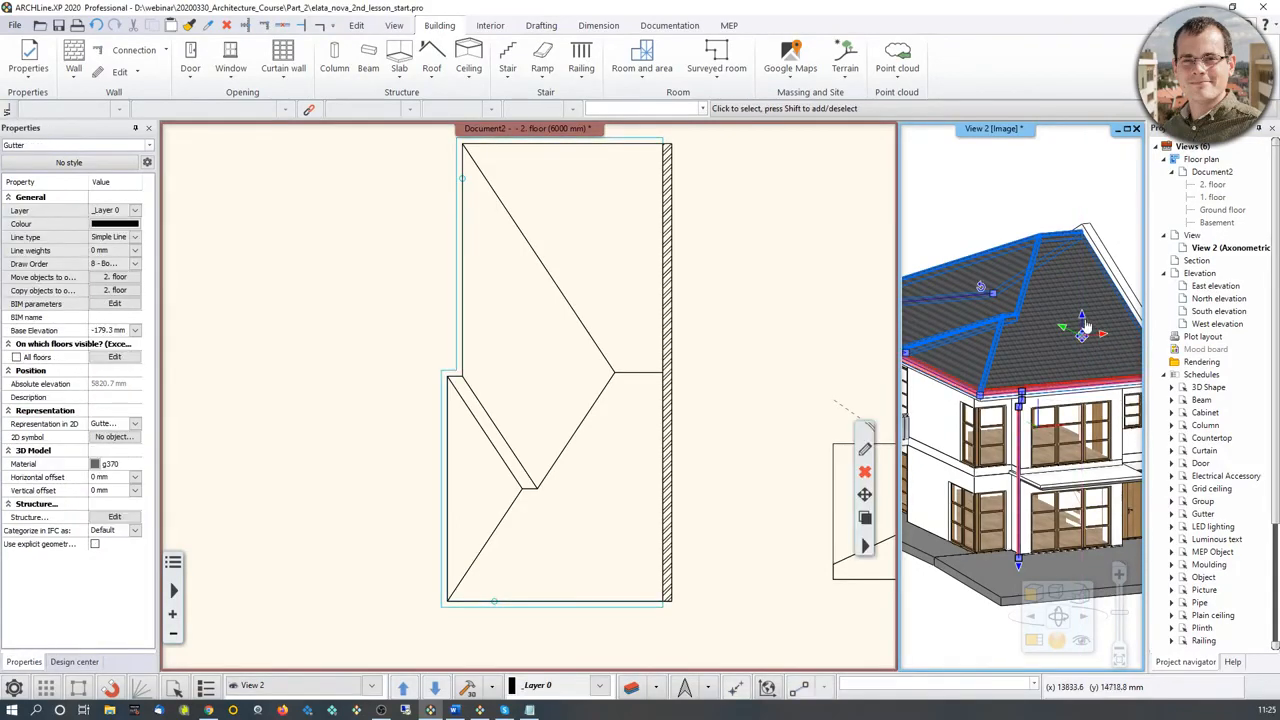
Step: Move the gutter down by another 150 mm and deselect it
{"action": "left_click", "coordinate": [1082, 331]}
{"action": "left_click", "coordinate": [1115, 329]}
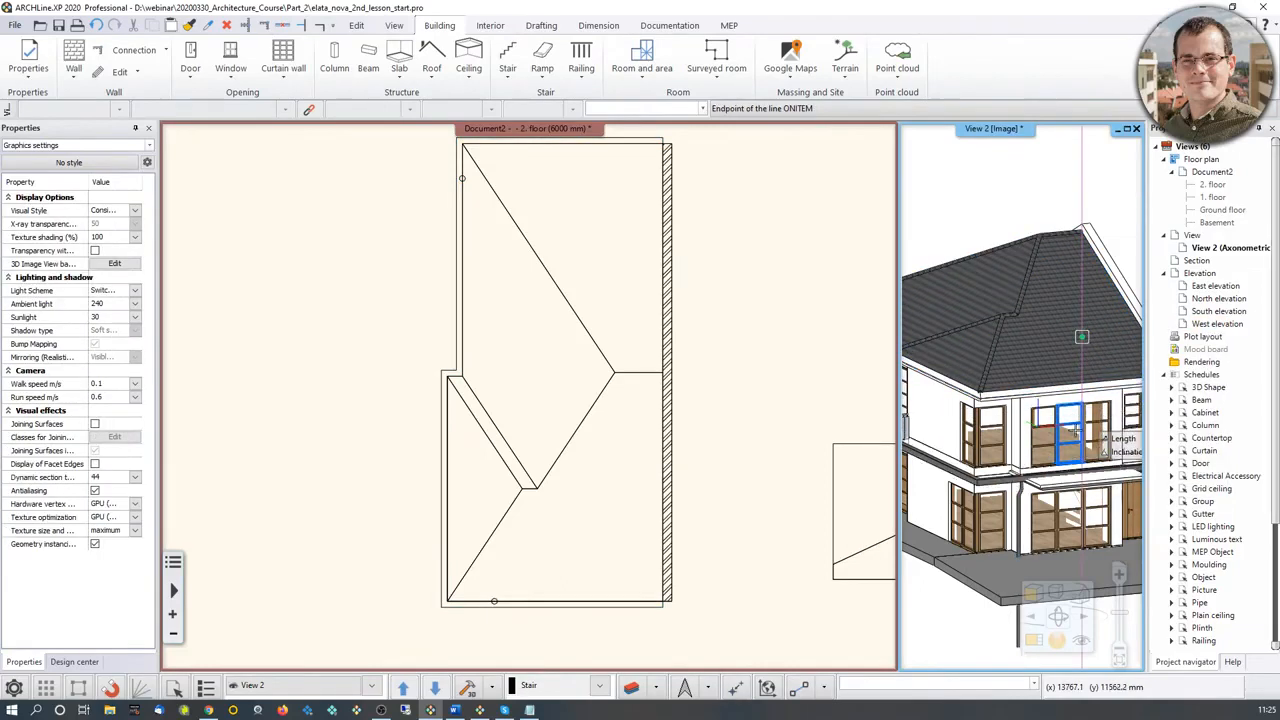
{"action": "type", "text": "150"}
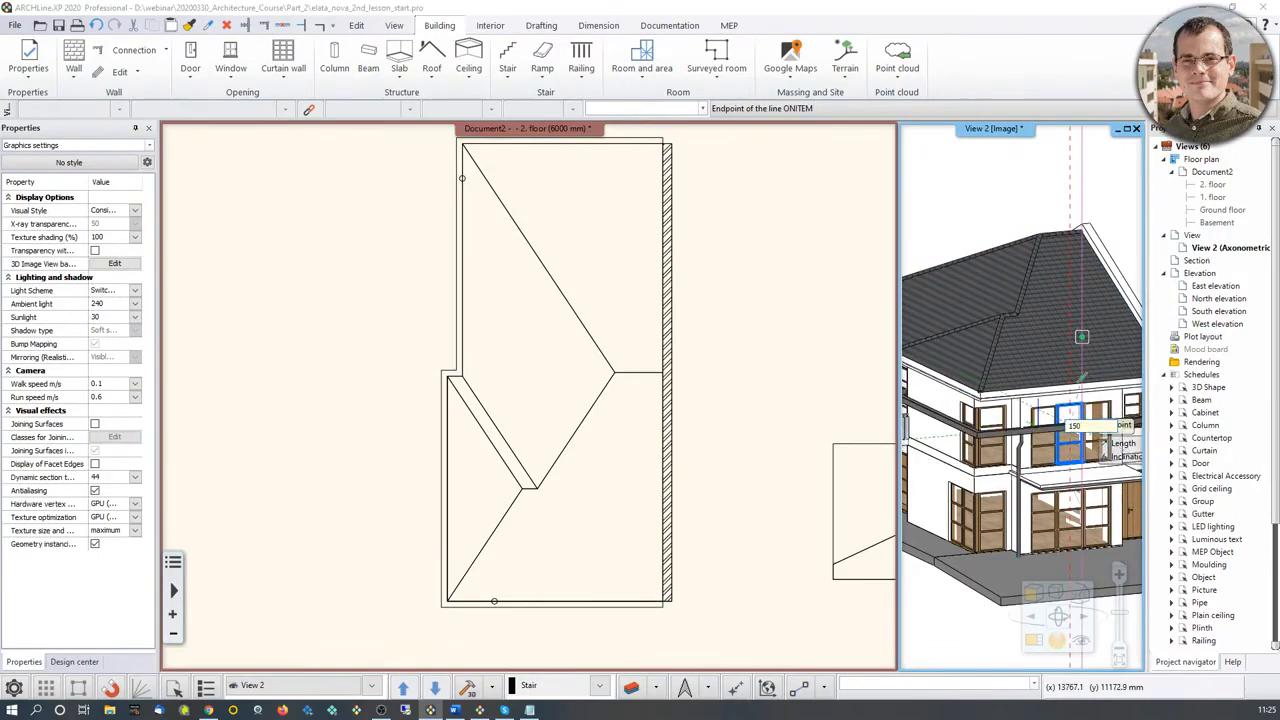
{"action": "key", "text": "Return"}
{"action": "middle_click_drag", "start_coordinate": [1070, 427], "coordinate": [988, 411]}
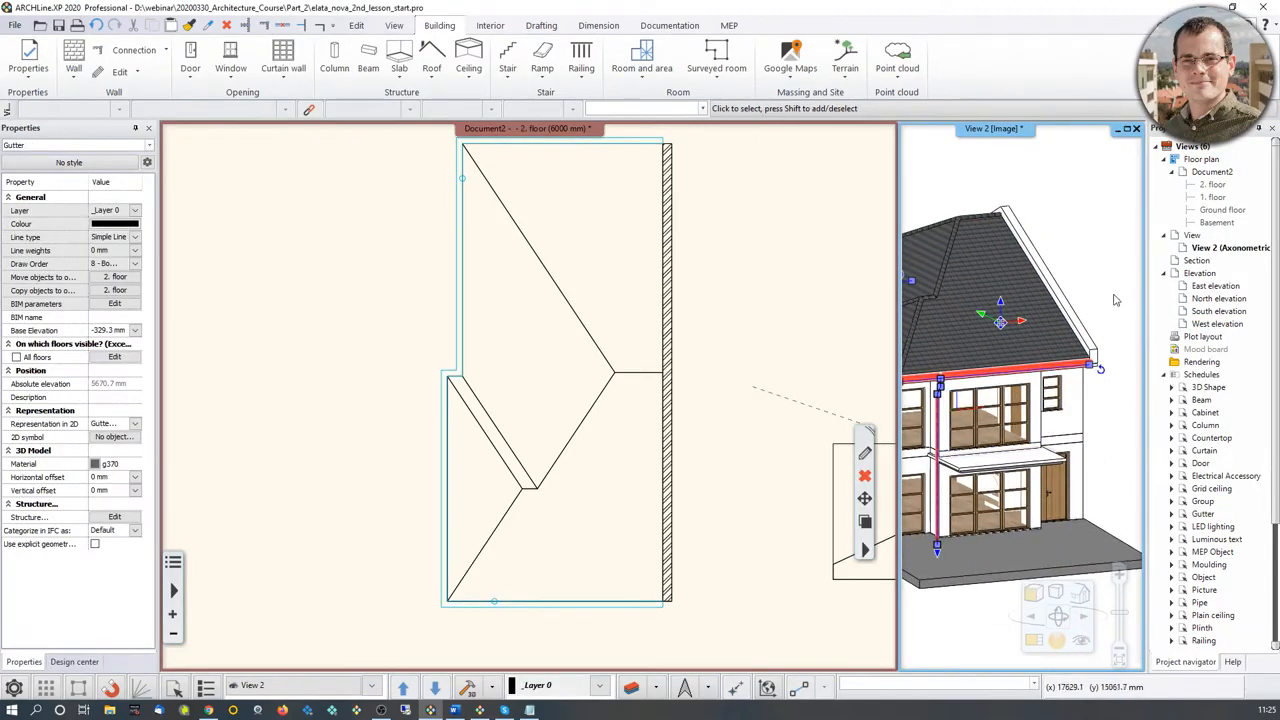
{"action": "key", "text": "Escape"}
Step: Select the gutter, swap the 3D view into the main window and examine the front downspout from its elbow to the ground
{"action": "scroll", "coordinate": [1000, 428], "scroll_direction": "up", "scroll_amount": 5}
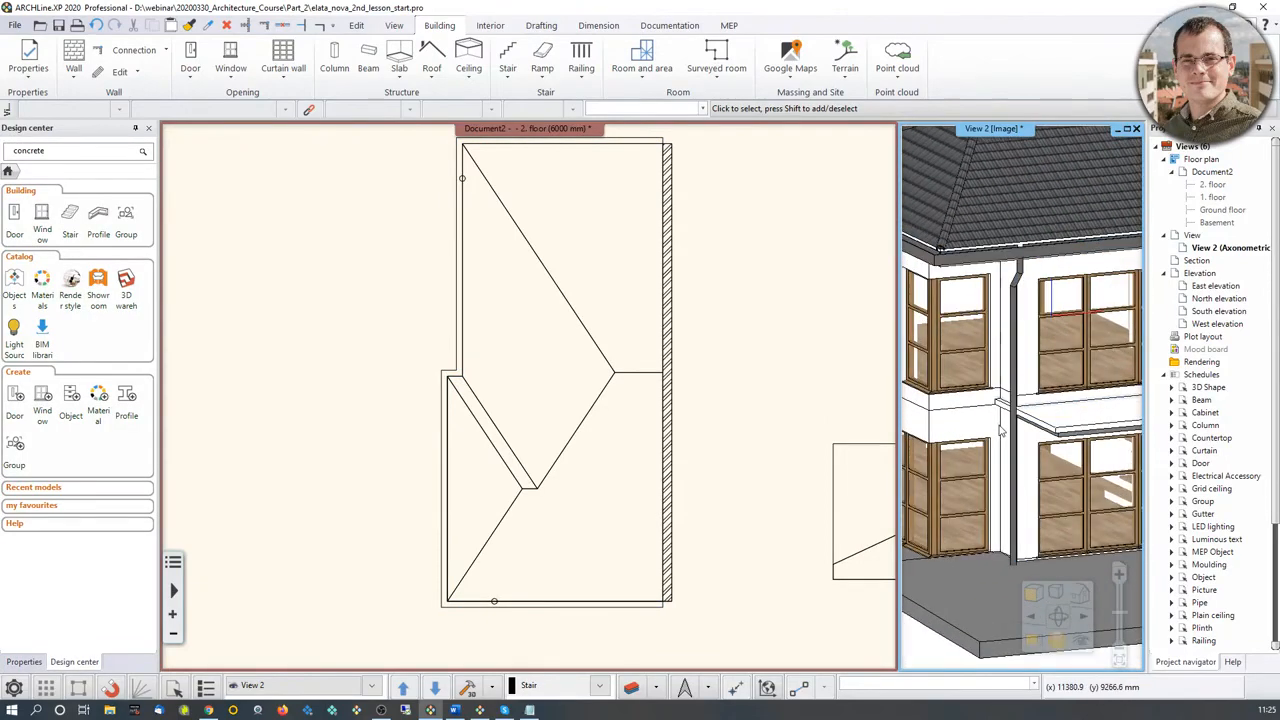
{"action": "left_click", "coordinate": [1010, 430]}
{"action": "key", "text": "ctrl+Tab"}
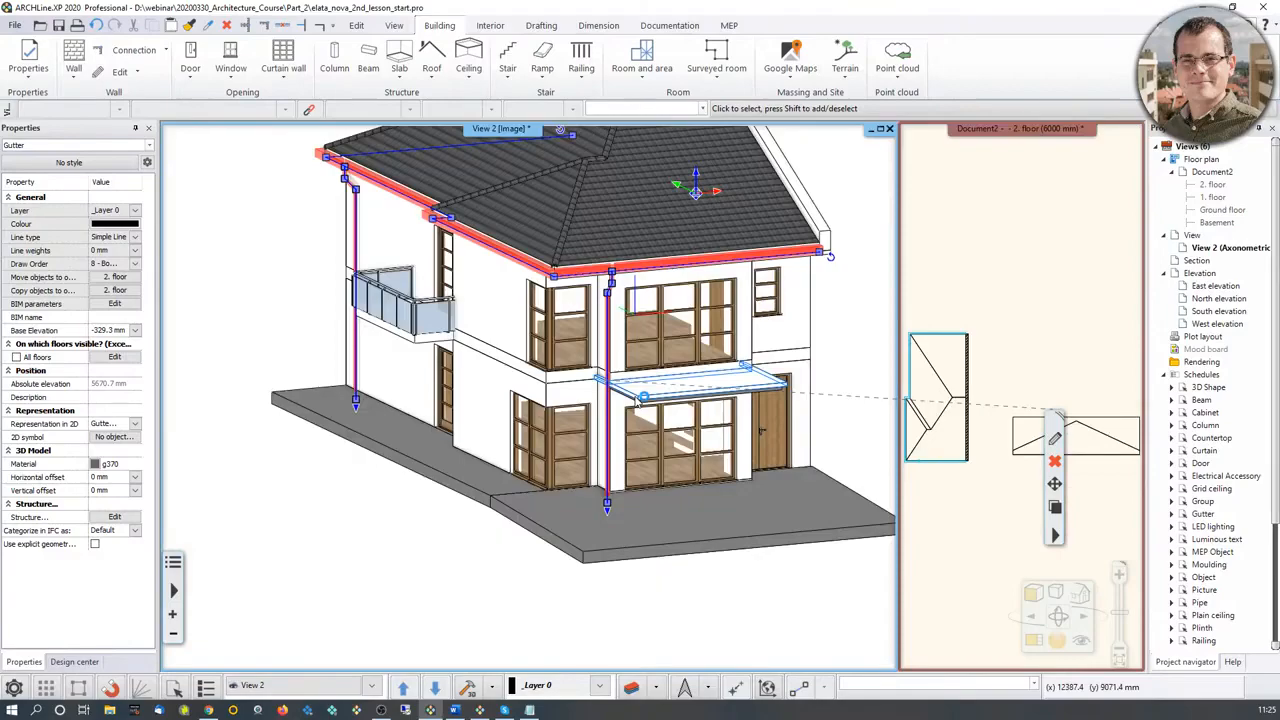
{"action": "scroll", "coordinate": [638, 397], "scroll_direction": "up", "scroll_amount": 10}
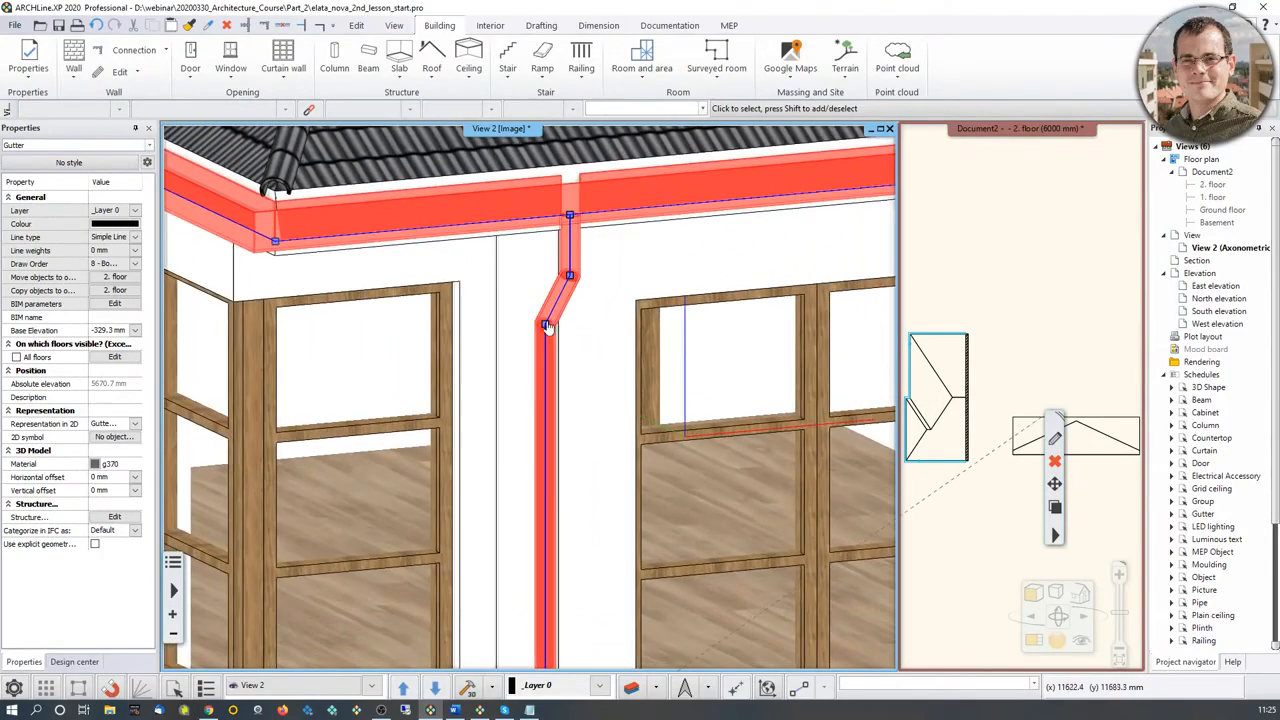
{"action": "middle_click_drag", "start_coordinate": [564, 610], "coordinate": [606, 285]}
{"action": "middle_click_drag", "start_coordinate": [596, 560], "coordinate": [604, 330]}
{"action": "middle_click_drag", "start_coordinate": [600, 532], "coordinate": [597, 262]}
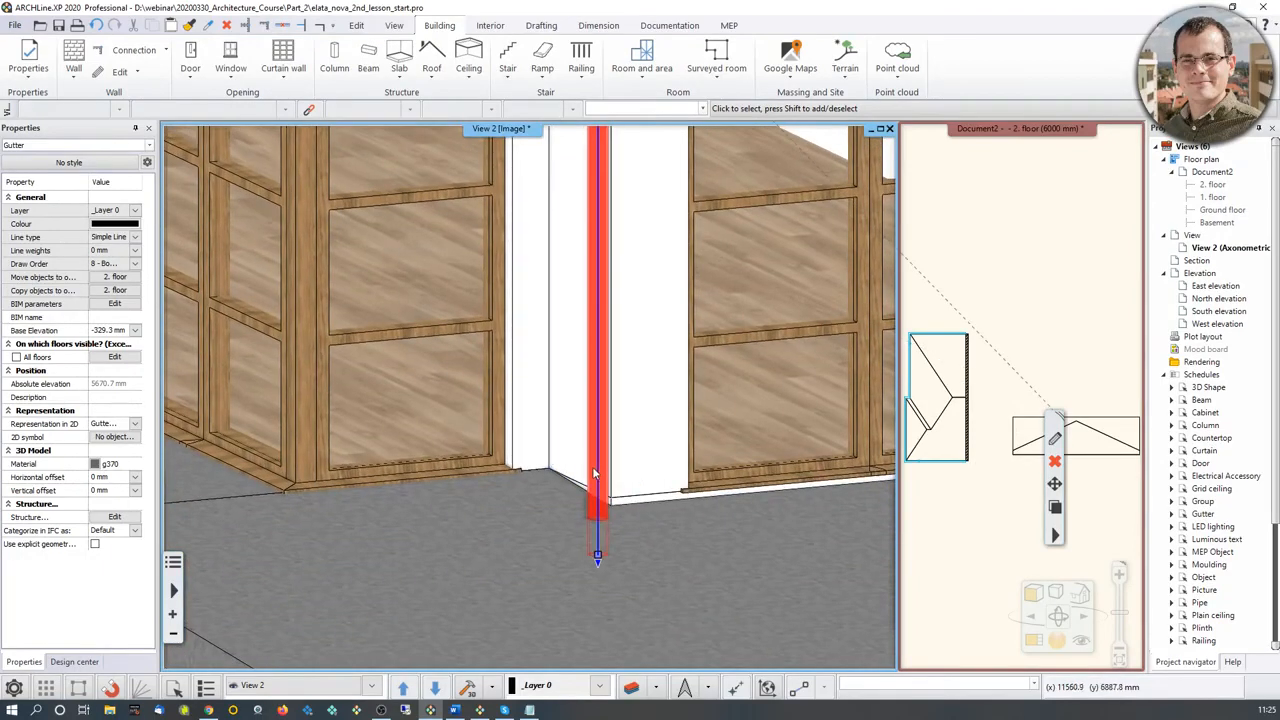
{"action": "mouse_move", "coordinate": [611, 470]}
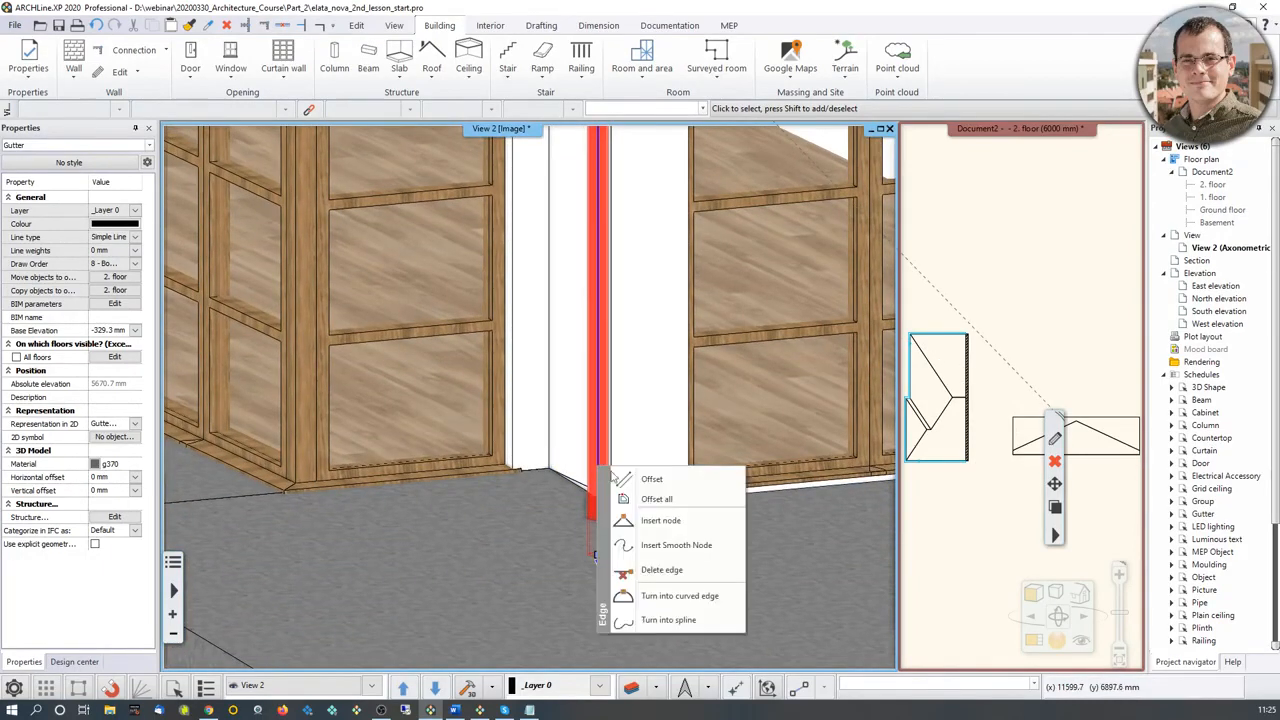
{"action": "scroll", "coordinate": [626, 398], "scroll_direction": "down", "scroll_amount": 3}
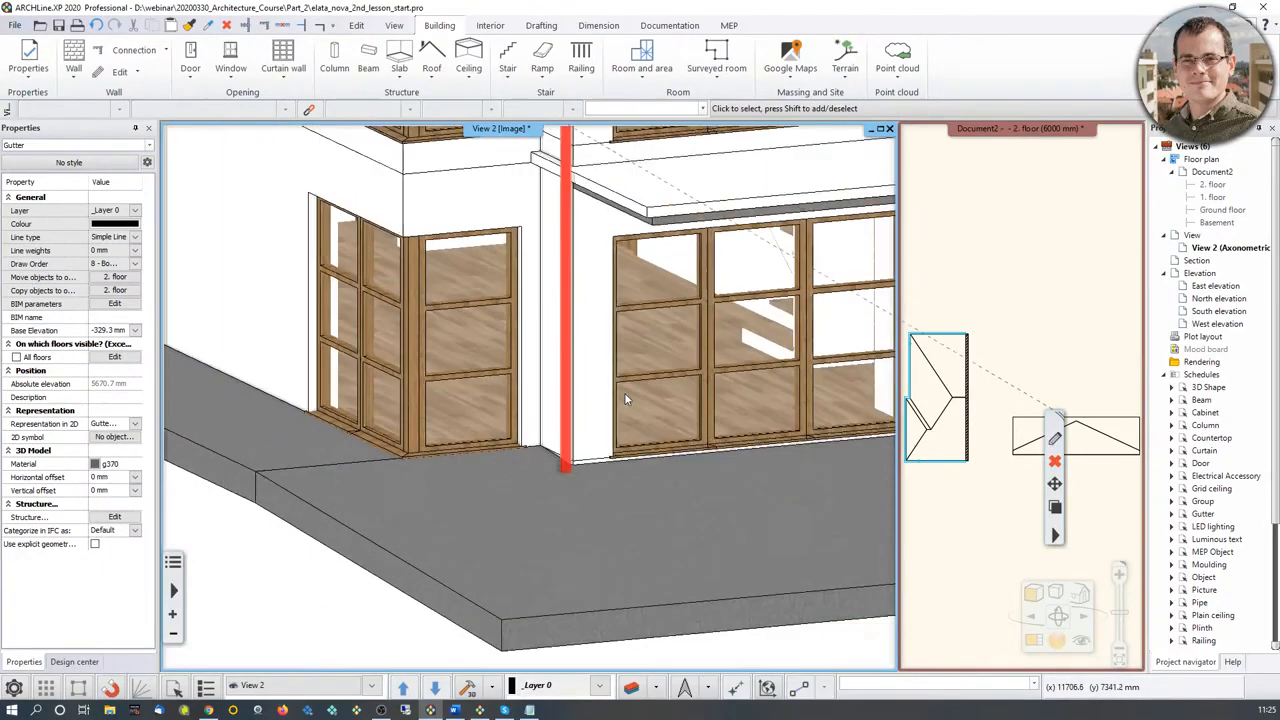
Step: Deselect the gutter and open the Solar category of MEP Content in the object library
{"action": "scroll", "coordinate": [624, 392], "scroll_direction": "down", "scroll_amount": 5}
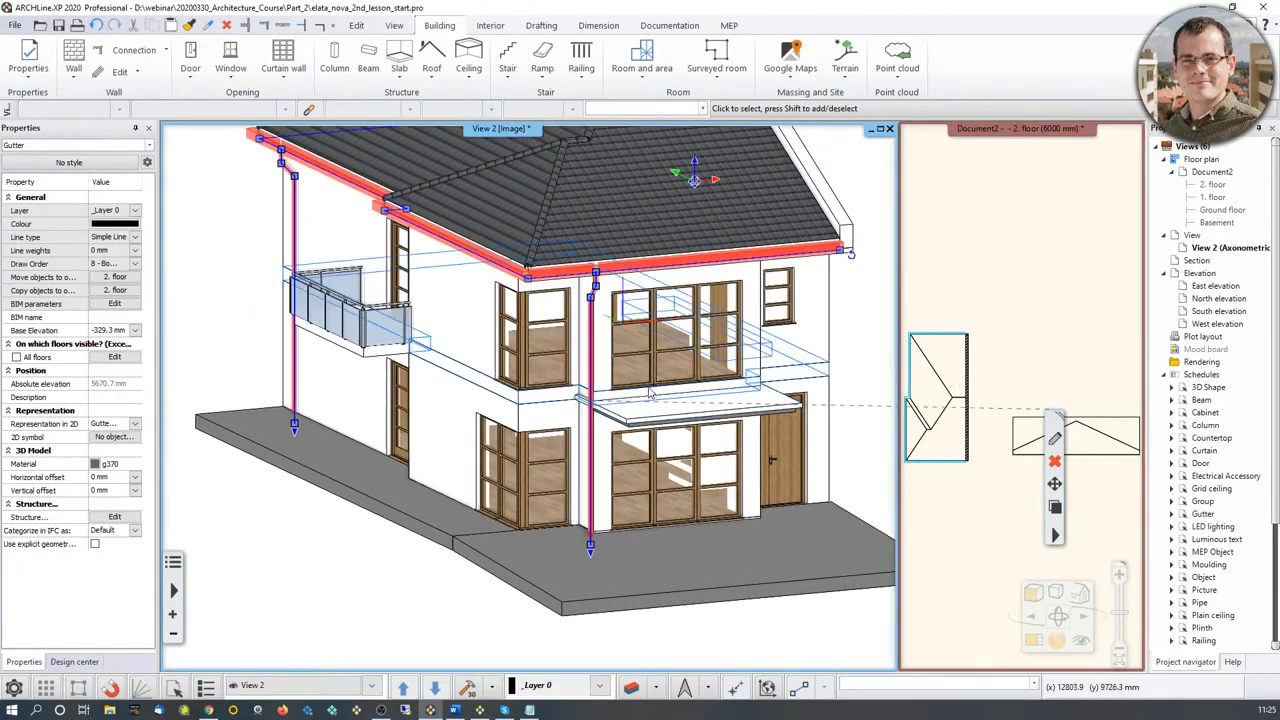
{"action": "key", "text": "Escape"}
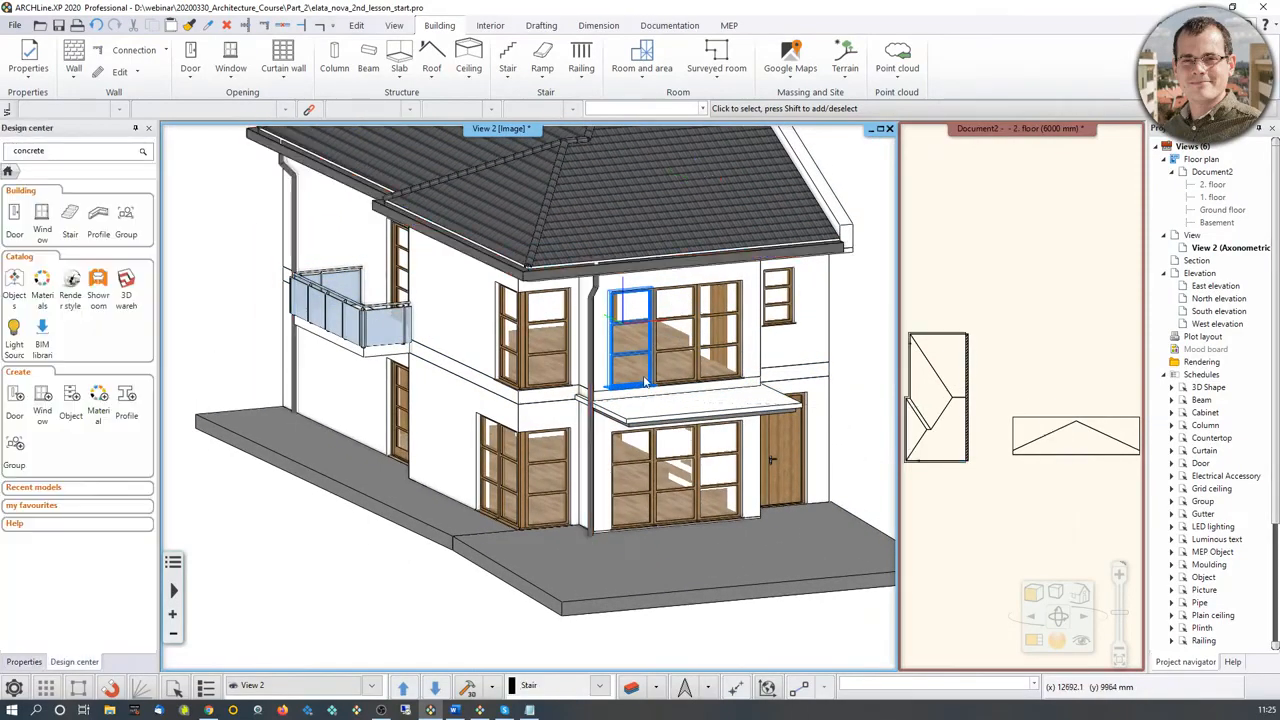
{"action": "middle_click_drag", "start_coordinate": [651, 380], "coordinate": [616, 525]}
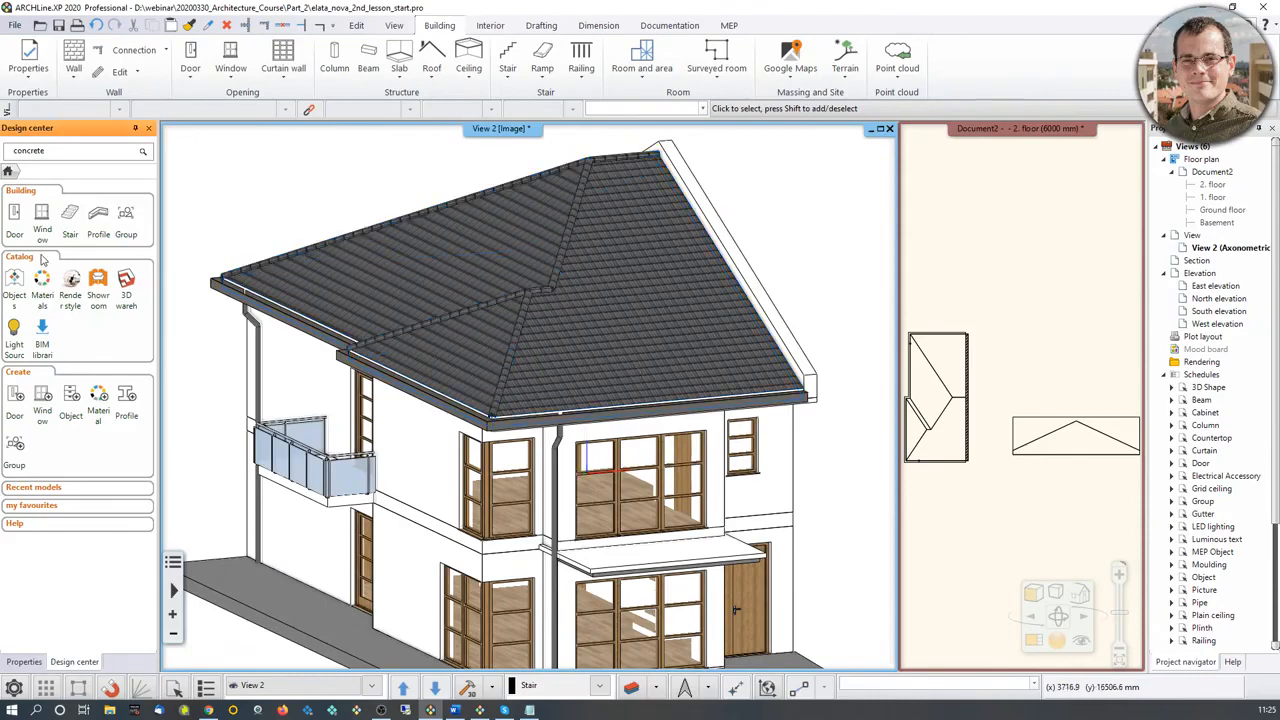
{"action": "left_click", "coordinate": [12, 287]}
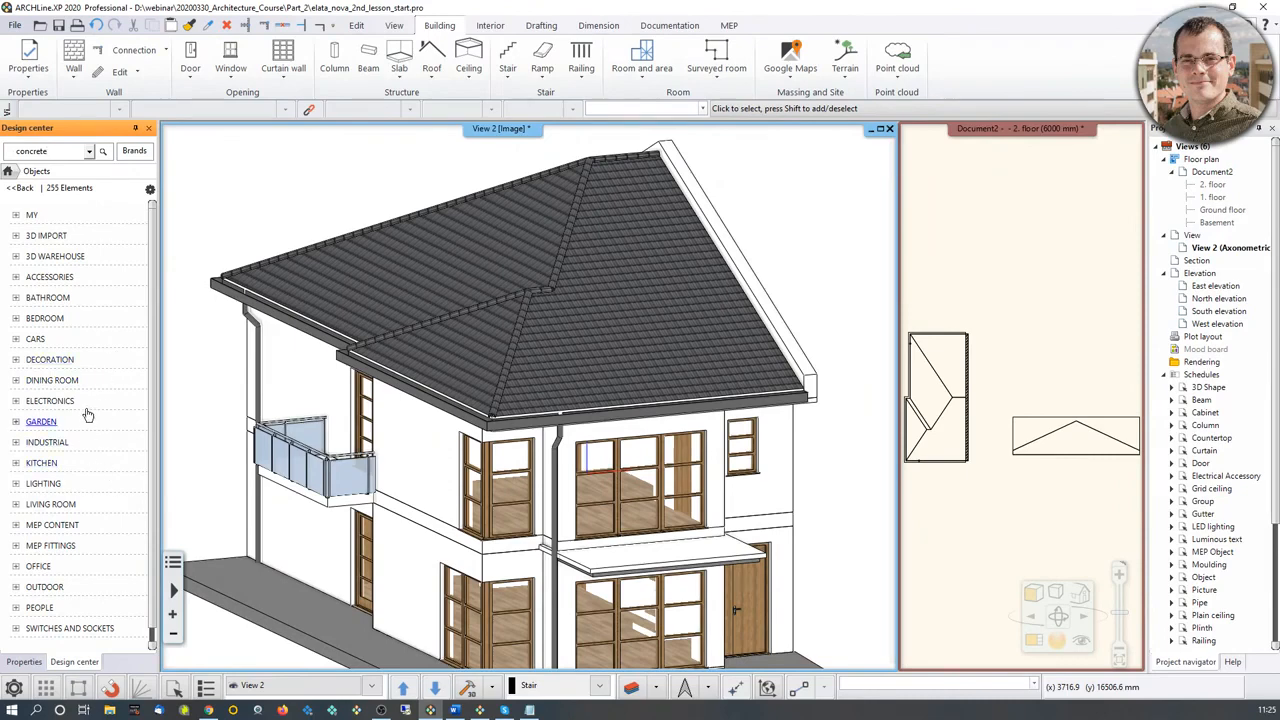
{"action": "left_click", "coordinate": [60, 527]}
{"action": "scroll", "coordinate": [62, 520], "scroll_direction": "down", "scroll_amount": 2}
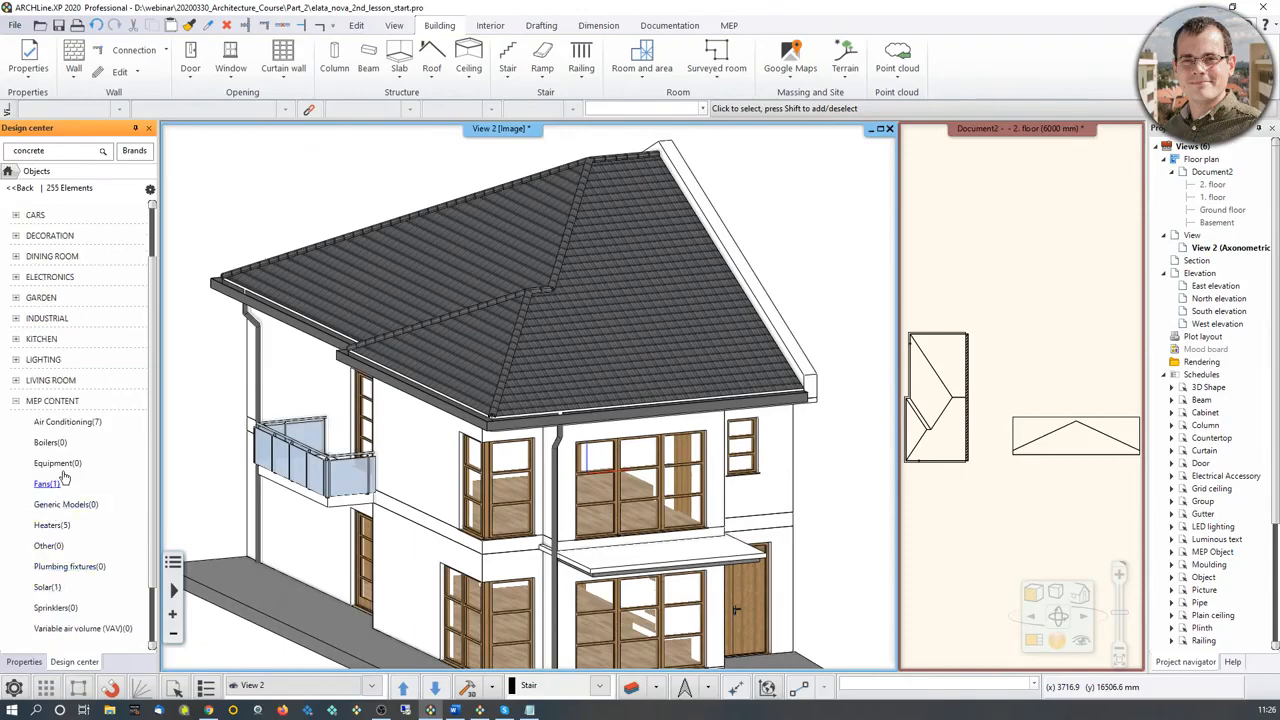
{"action": "left_click", "coordinate": [48, 587]}
{"action": "mouse_move", "coordinate": [33, 252]}
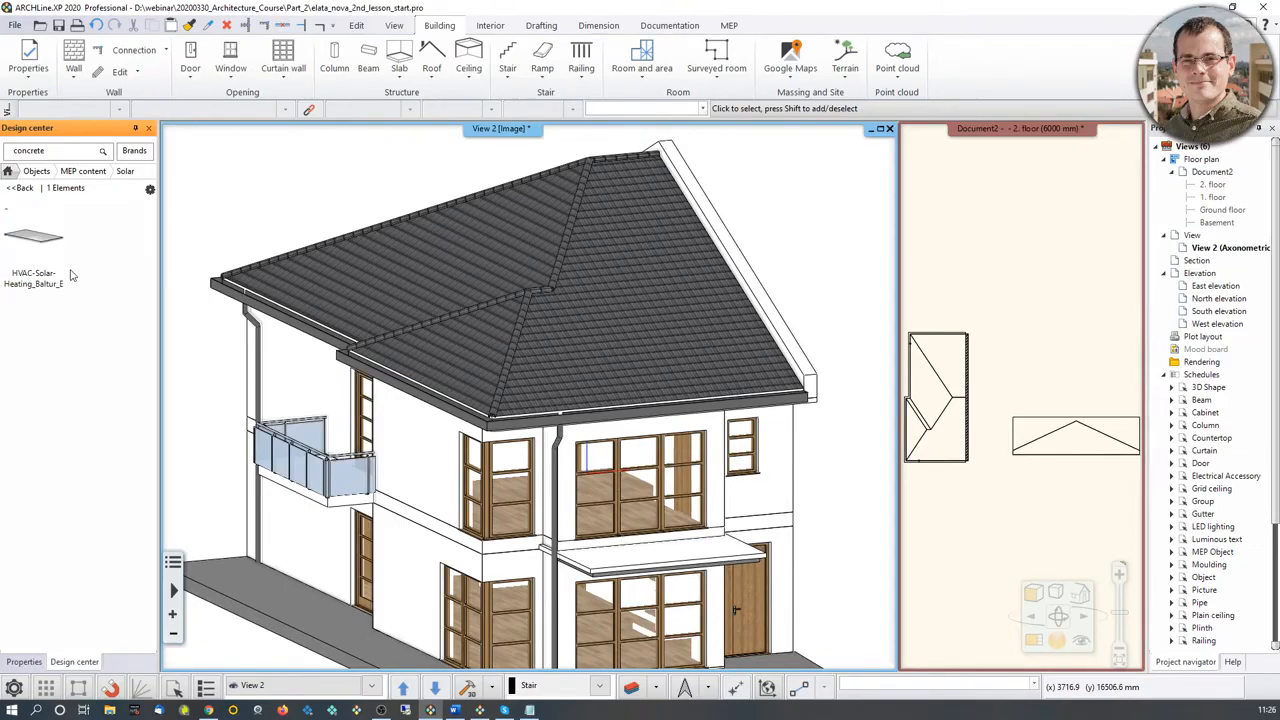
Step: Swap the 2. floor plan into the main window and place the HVAC-Solar-Heating_Baltur object on the front roof slope, beside the hip line
{"action": "left_click", "coordinate": [1000, 400]}
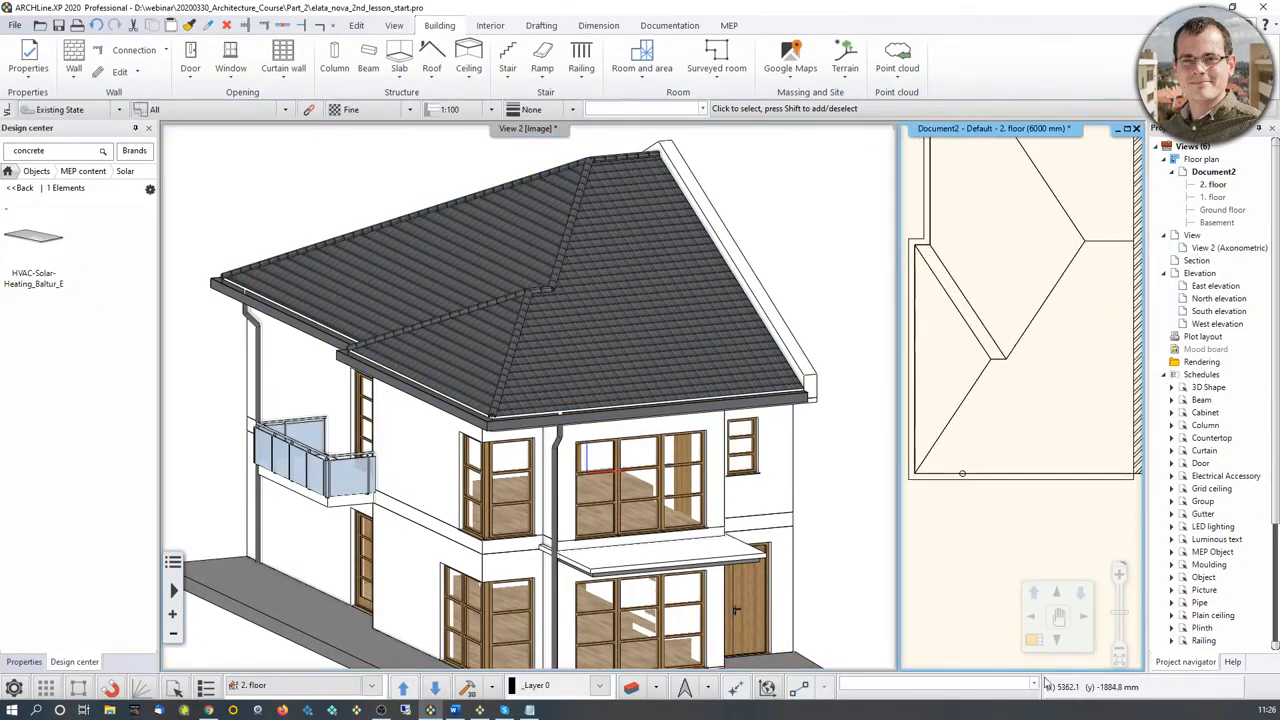
{"action": "left_click", "coordinate": [1034, 641]}
{"action": "middle_click_drag", "start_coordinate": [279, 494], "coordinate": [510, 442]}
{"action": "scroll", "coordinate": [478, 442], "scroll_direction": "up", "scroll_amount": 2}
{"action": "left_click_drag", "start_coordinate": [34, 240], "coordinate": [491, 482]}
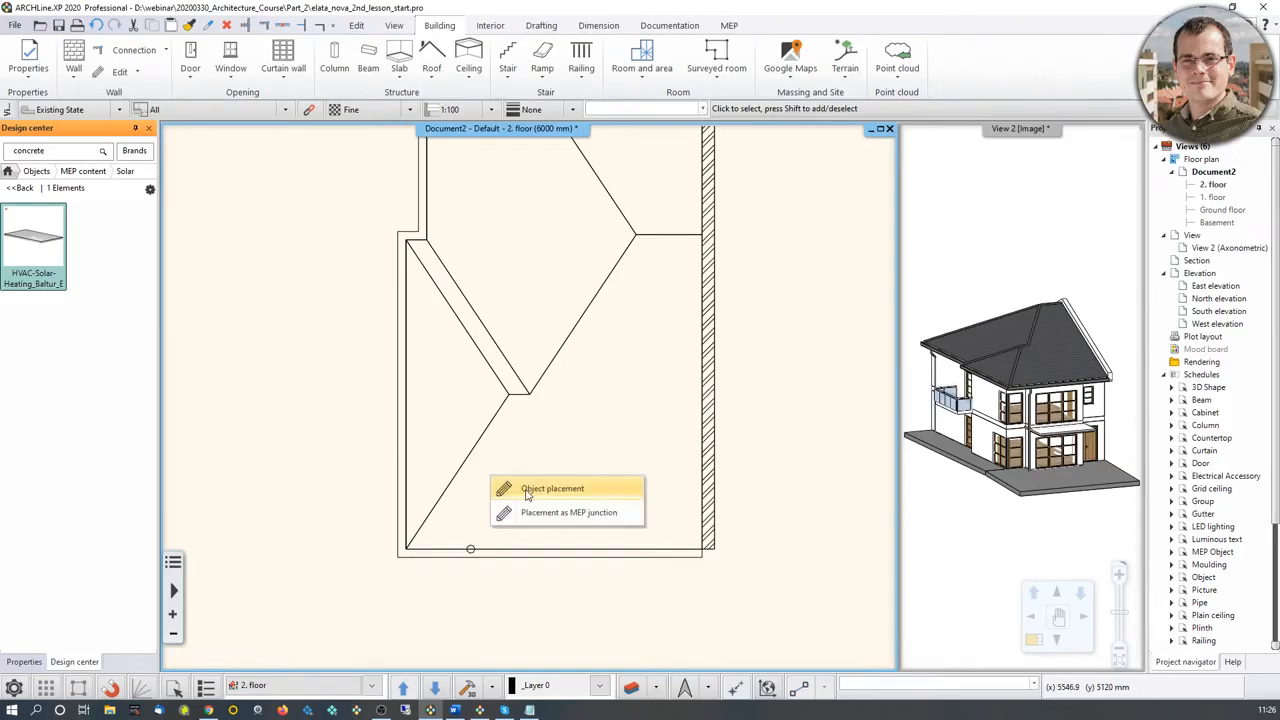
{"action": "left_click", "coordinate": [527, 489]}
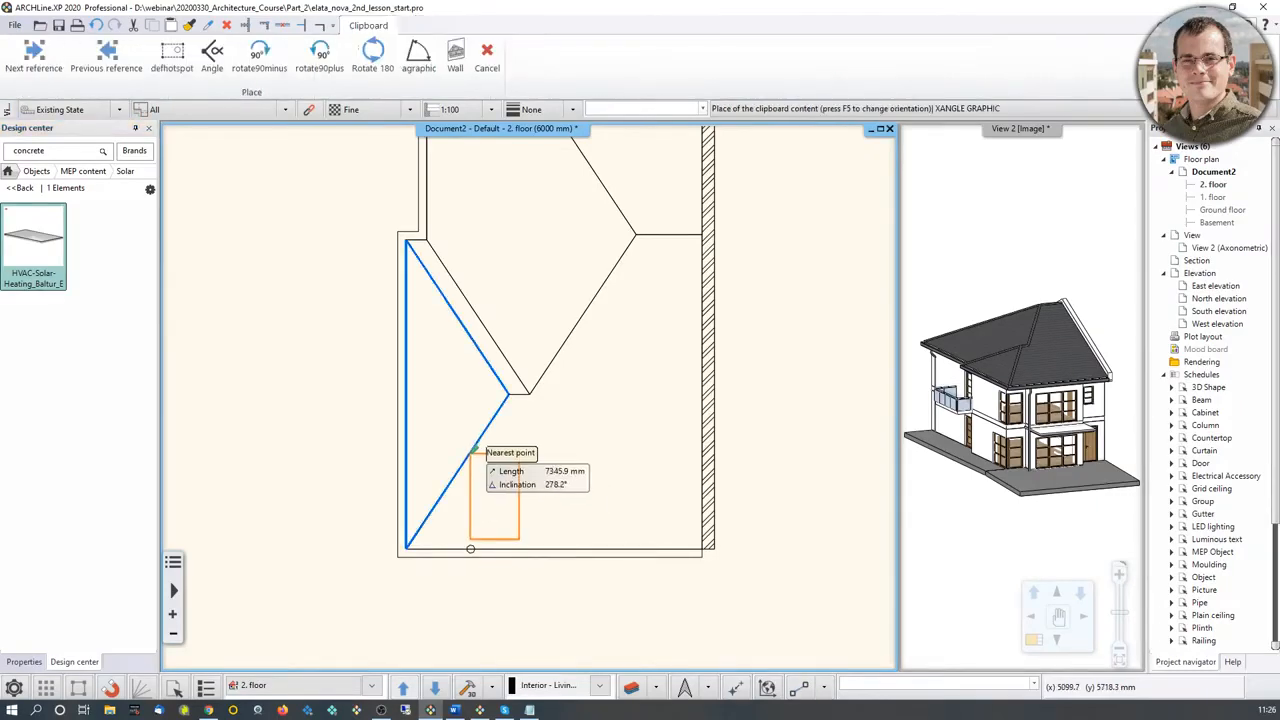
{"action": "scroll", "coordinate": [486, 460], "scroll_direction": "up", "scroll_amount": 3}
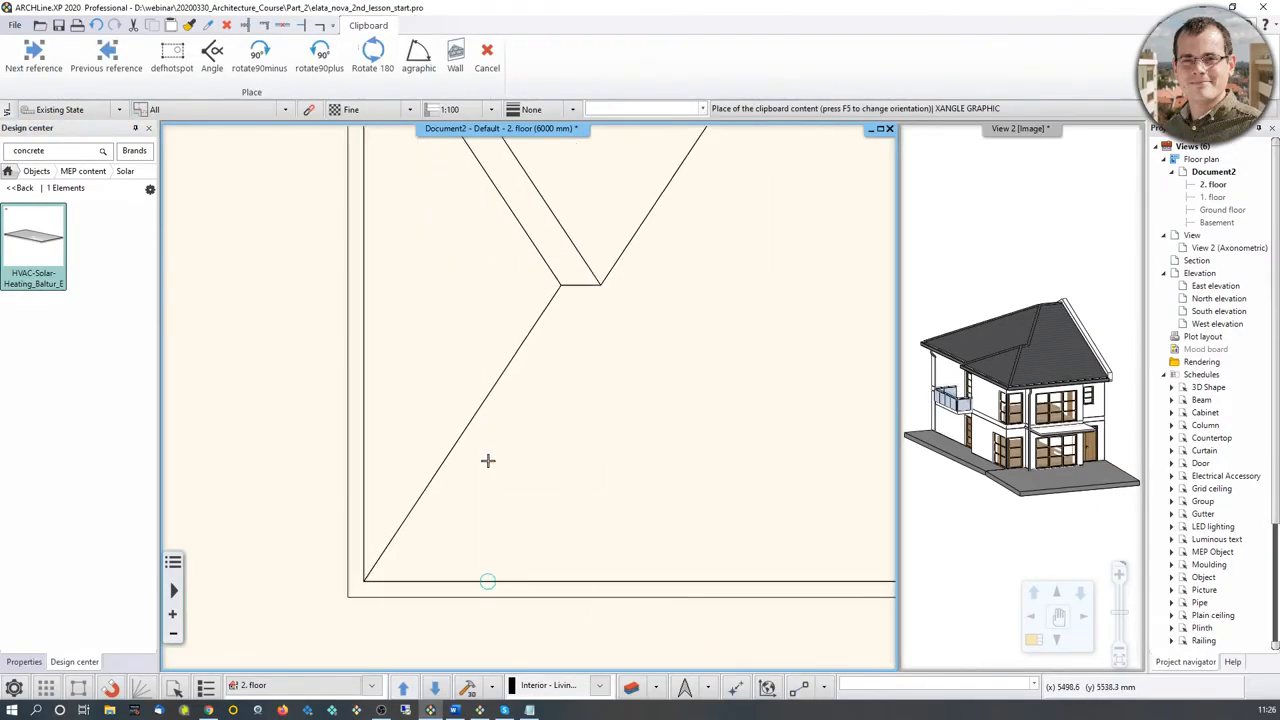
{"action": "left_click", "coordinate": [508, 406]}
{"action": "key", "text": "Escape"}
Step: Select the solar panel in the 3D view and set its tilting ahead to 25°
{"action": "left_click", "coordinate": [997, 399]}
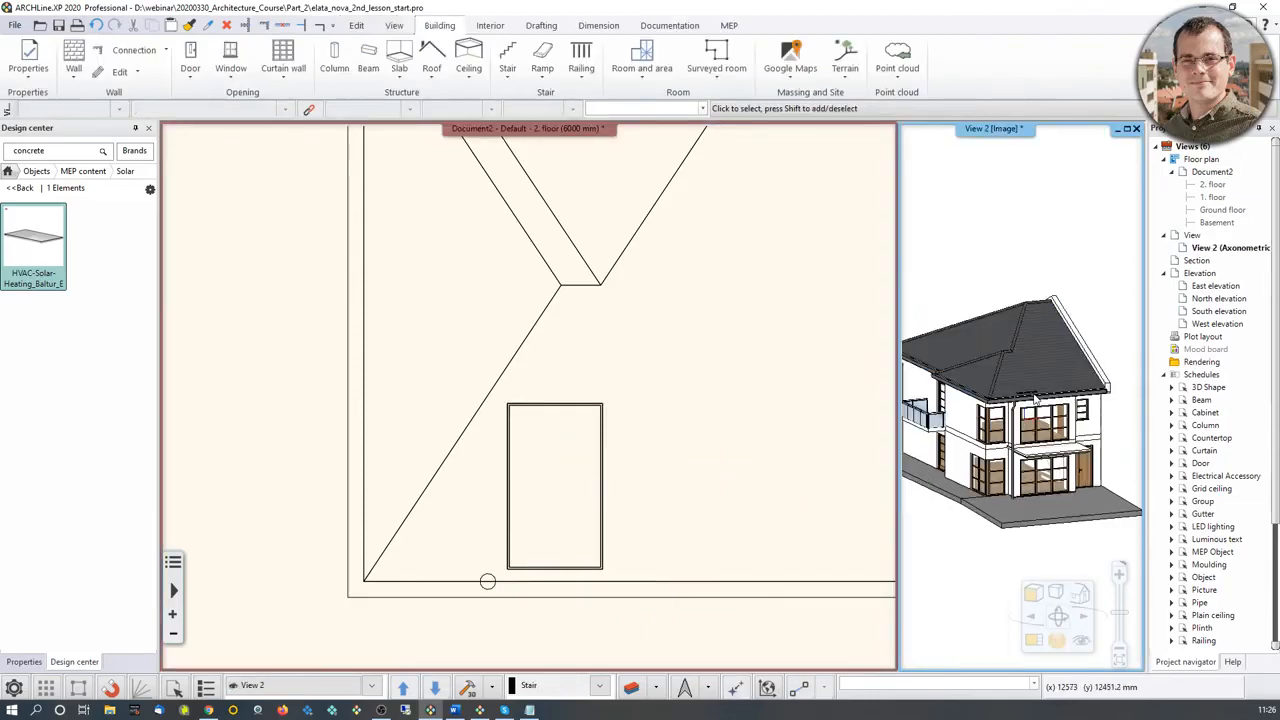
{"action": "scroll", "coordinate": [997, 399], "scroll_direction": "up", "scroll_amount": 6}
{"action": "left_click", "coordinate": [997, 399]}
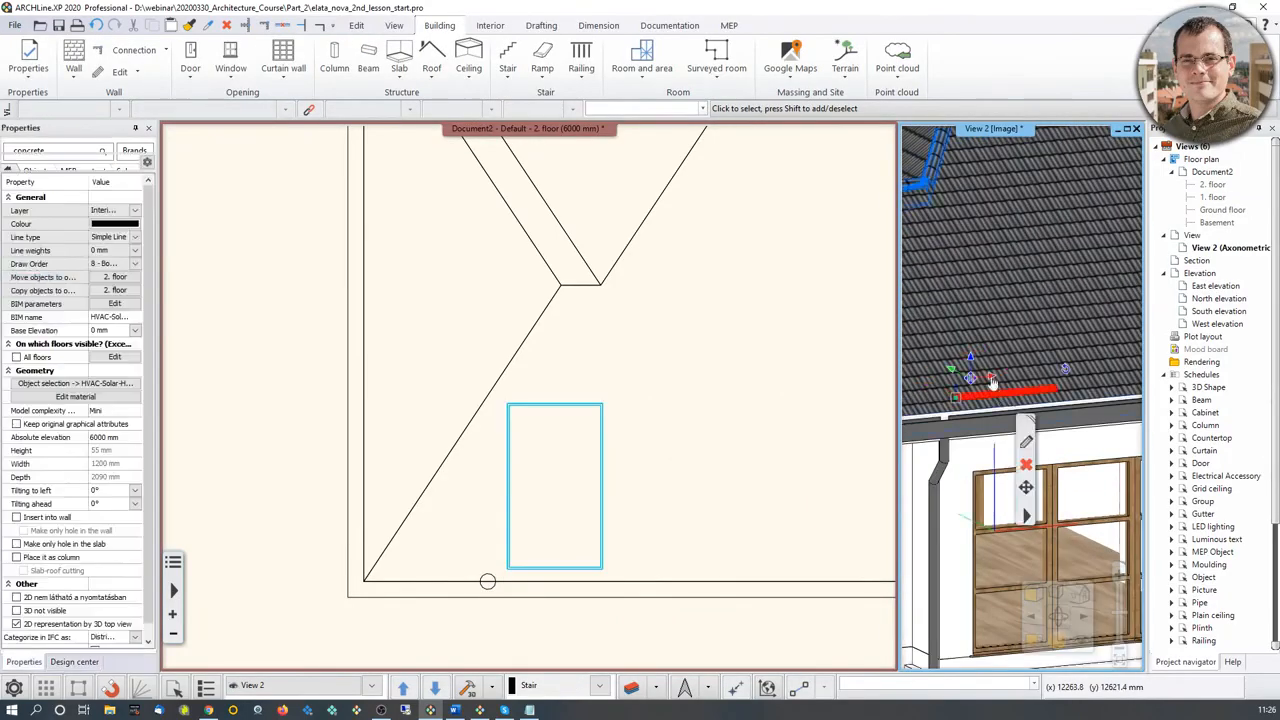
{"action": "scroll", "coordinate": [997, 395], "scroll_direction": "down", "scroll_amount": 5}
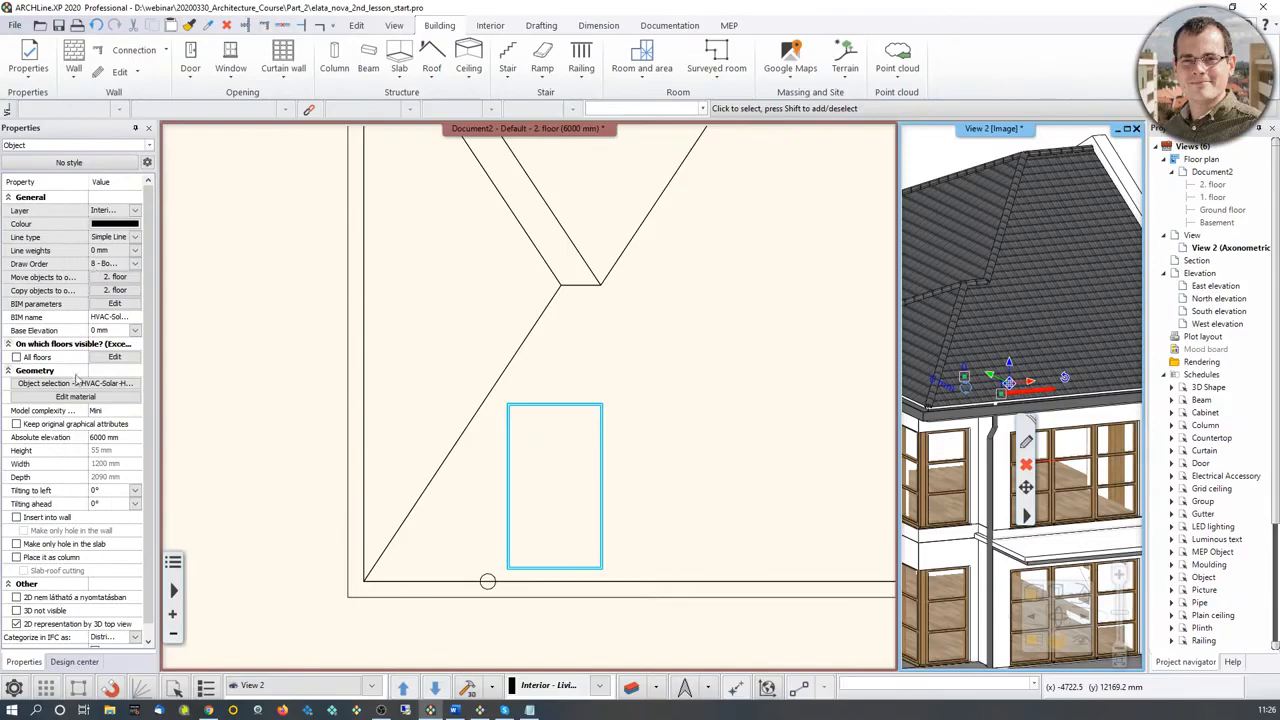
{"action": "left_click", "coordinate": [99, 505]}
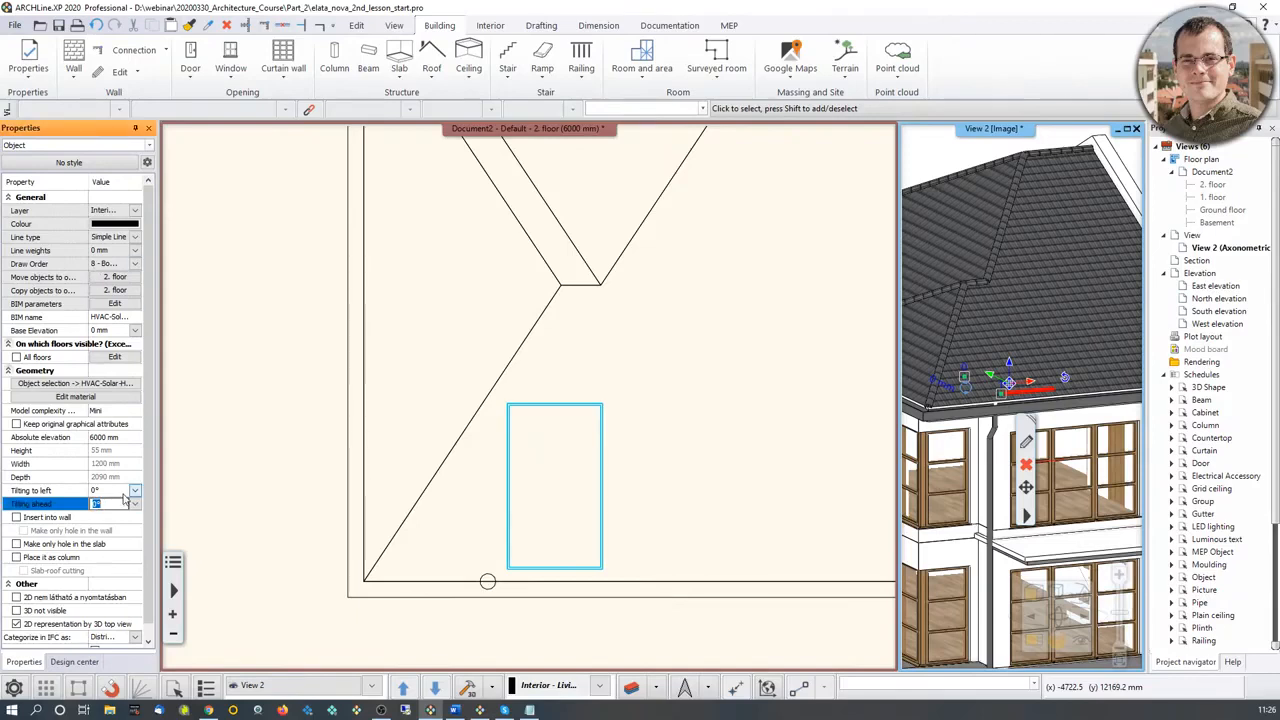
{"action": "type", "text": "25"}
{"action": "key", "text": "Return"}
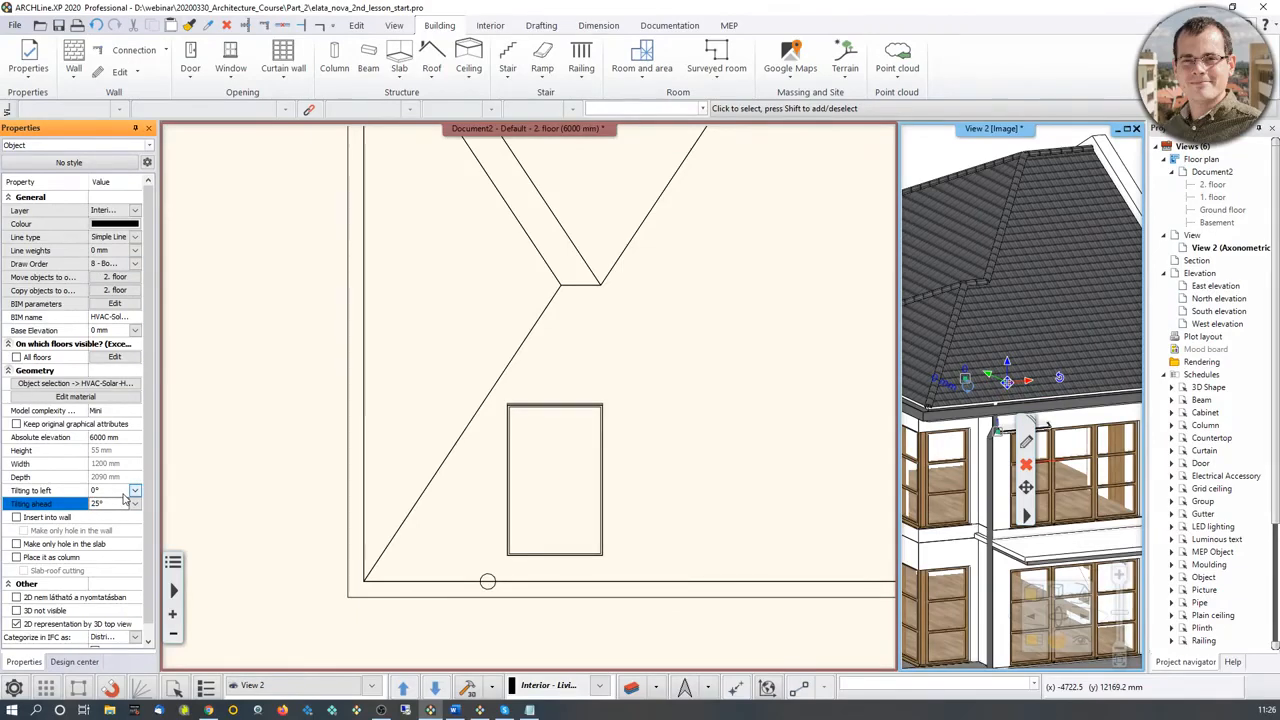
Step: Turn off object snap and move the solar panel vertically up by about 965 mm onto the roof surface
{"action": "scroll", "coordinate": [1012, 370], "scroll_direction": "up", "scroll_amount": 3}
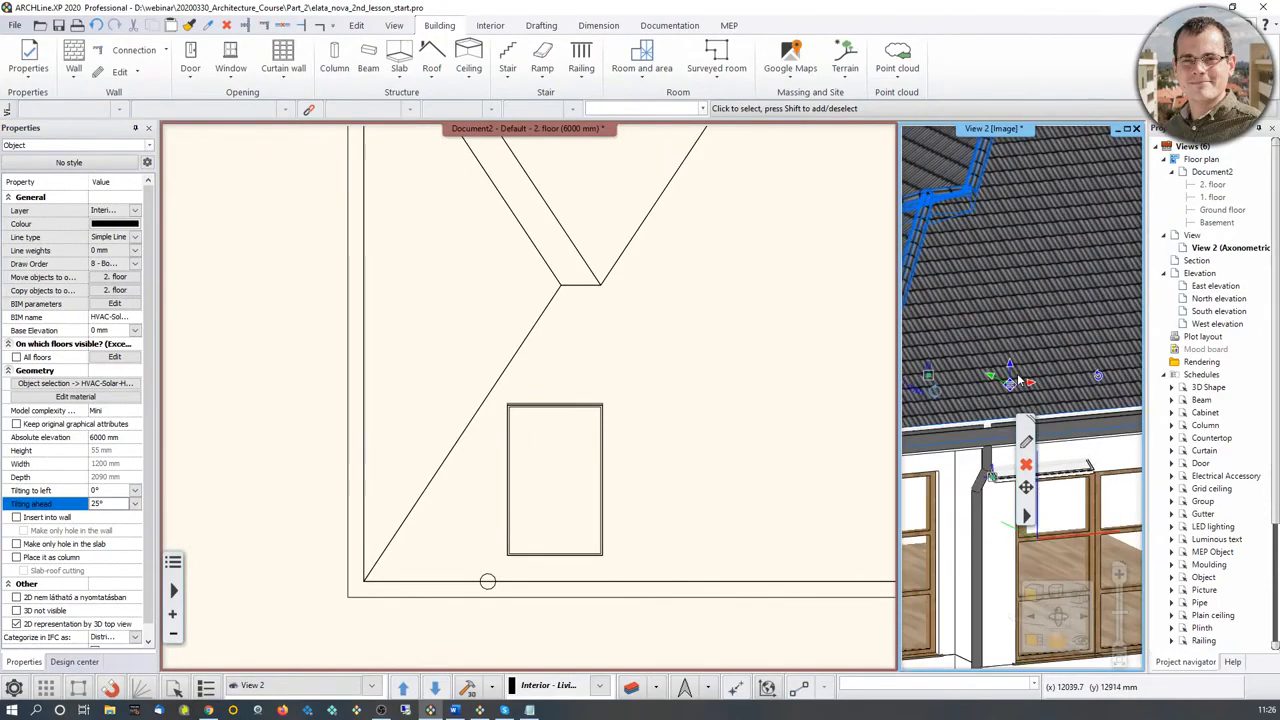
{"action": "right_click", "coordinate": [1012, 372]}
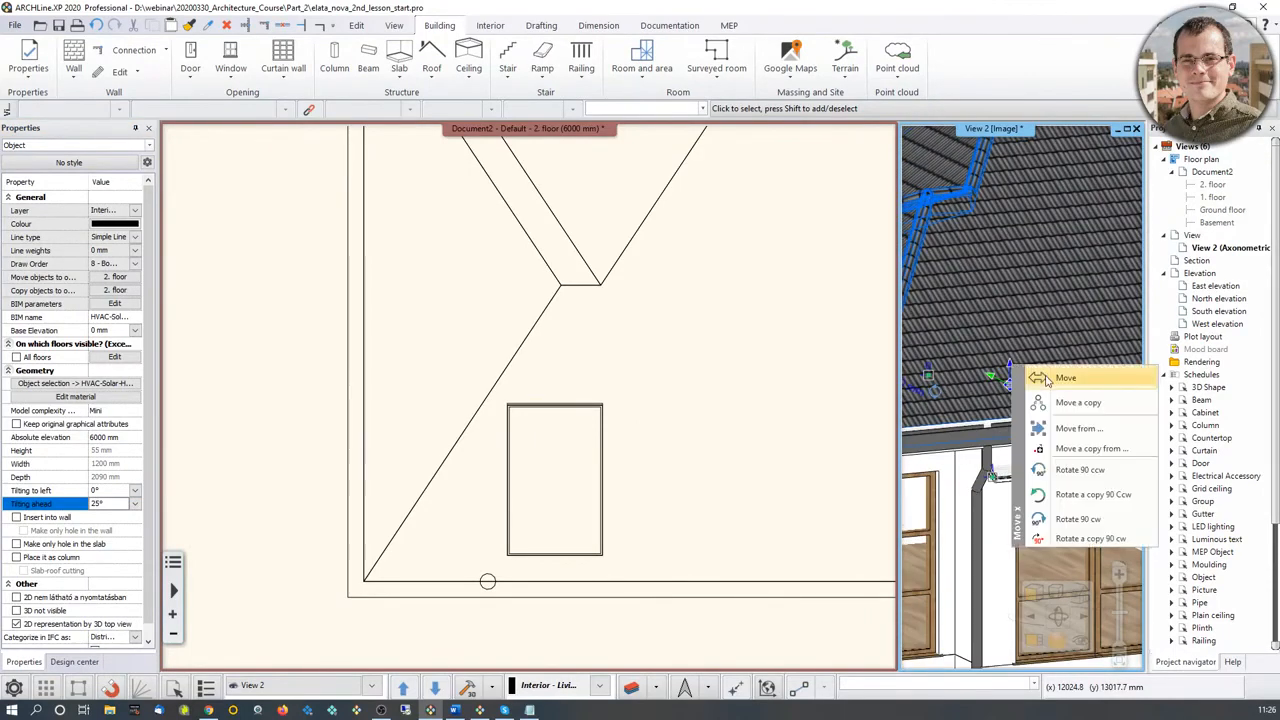
{"action": "left_click", "coordinate": [1045, 378]}
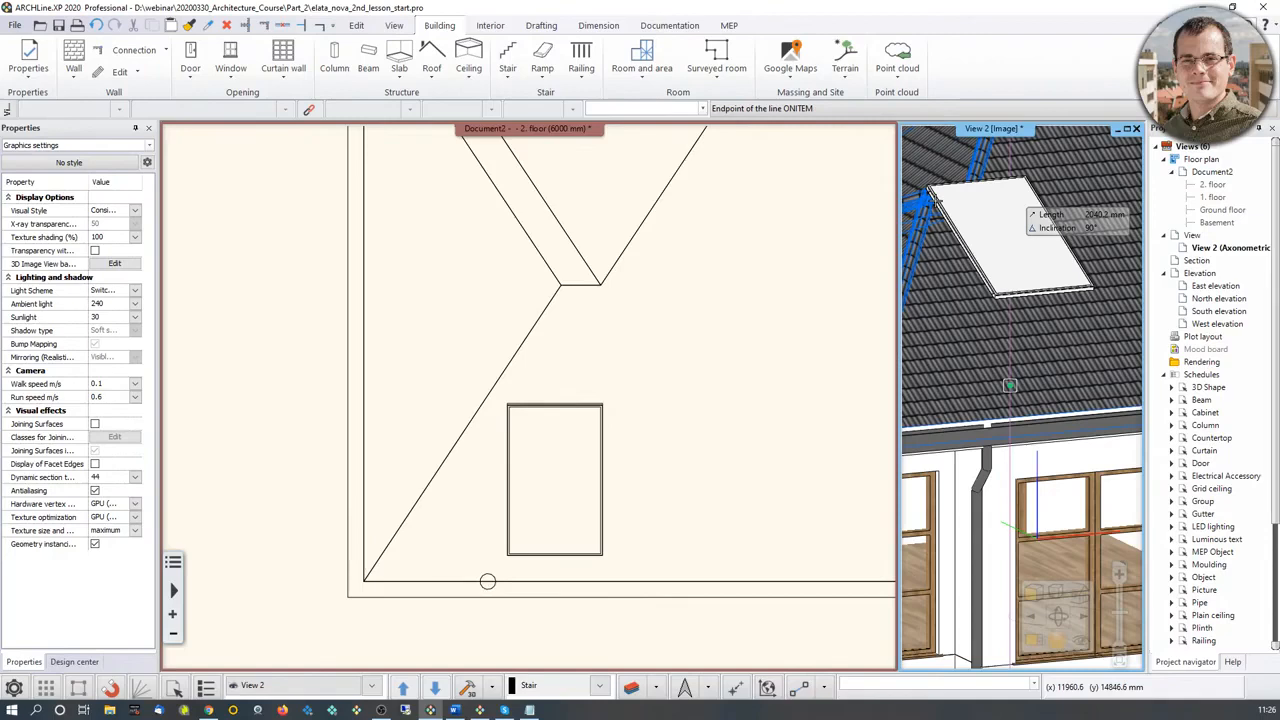
{"action": "left_click", "coordinate": [112, 694]}
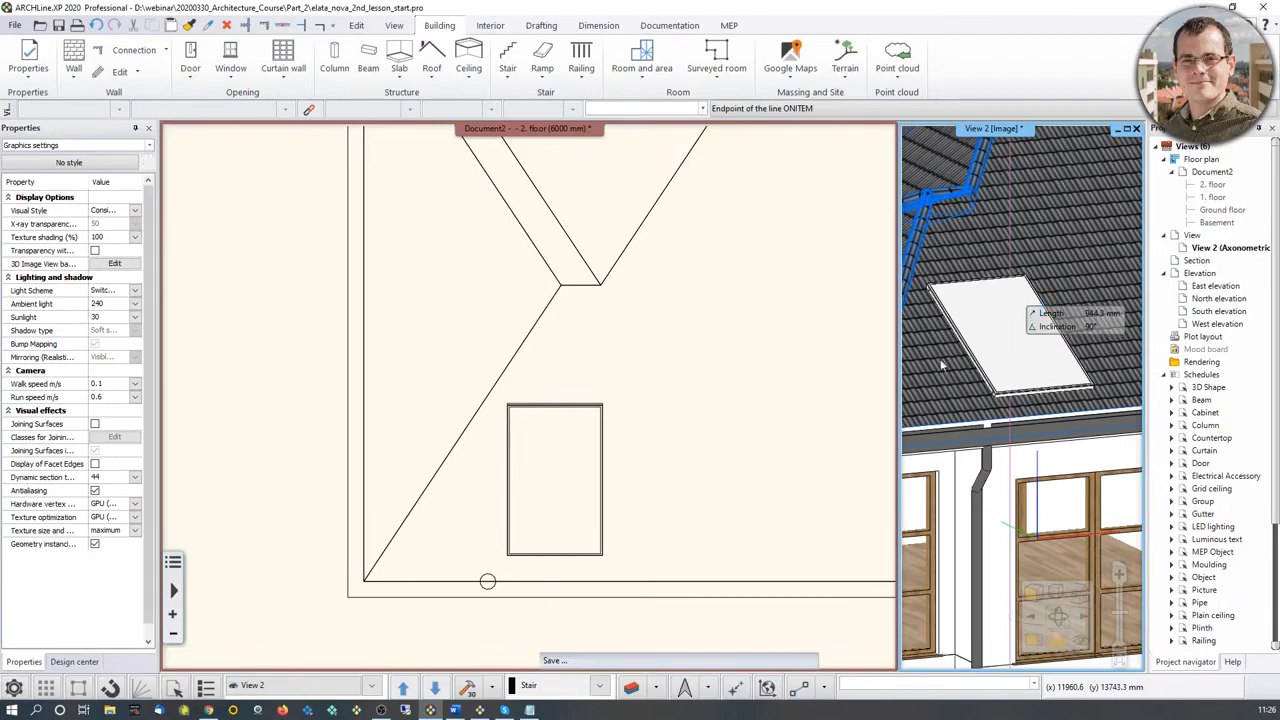
{"action": "middle_click_drag", "start_coordinate": [1091, 349], "coordinate": [1036, 359]}
{"action": "key", "text": "Escape"}
{"action": "scroll", "coordinate": [1036, 359], "scroll_direction": "down", "scroll_amount": 3}
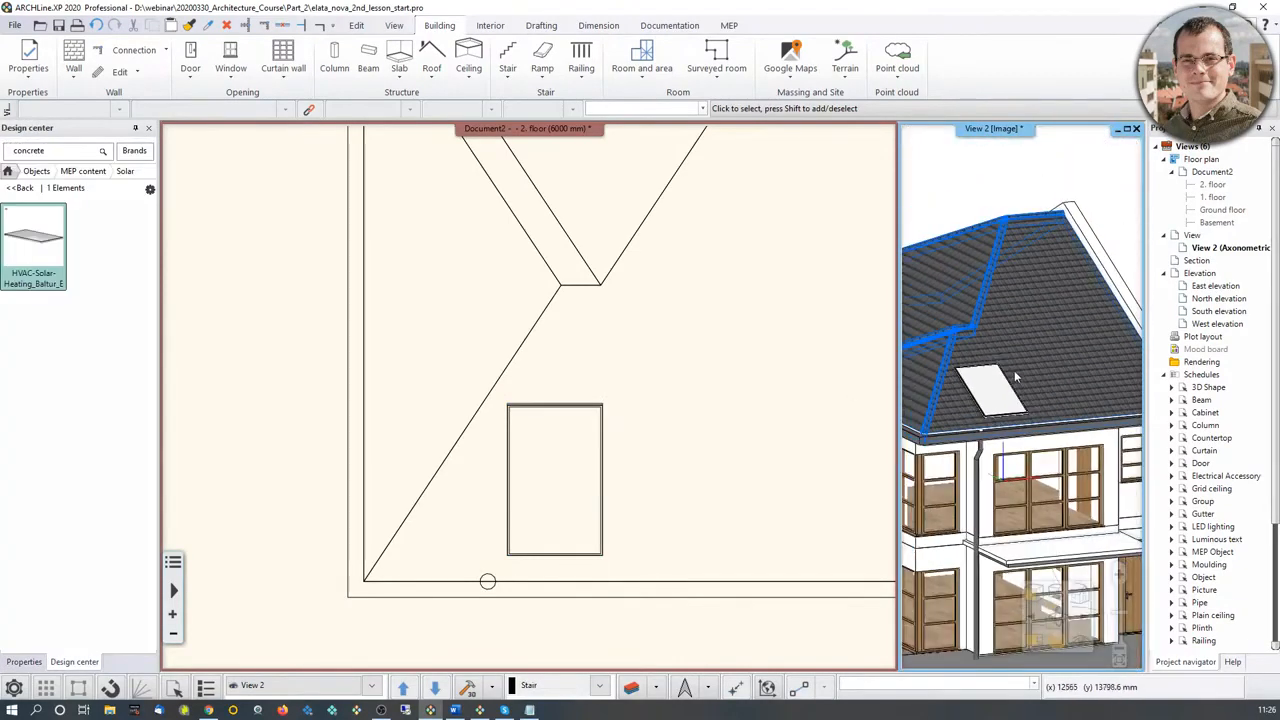
{"action": "scroll", "coordinate": [596, 487], "scroll_direction": "down", "scroll_amount": 1}
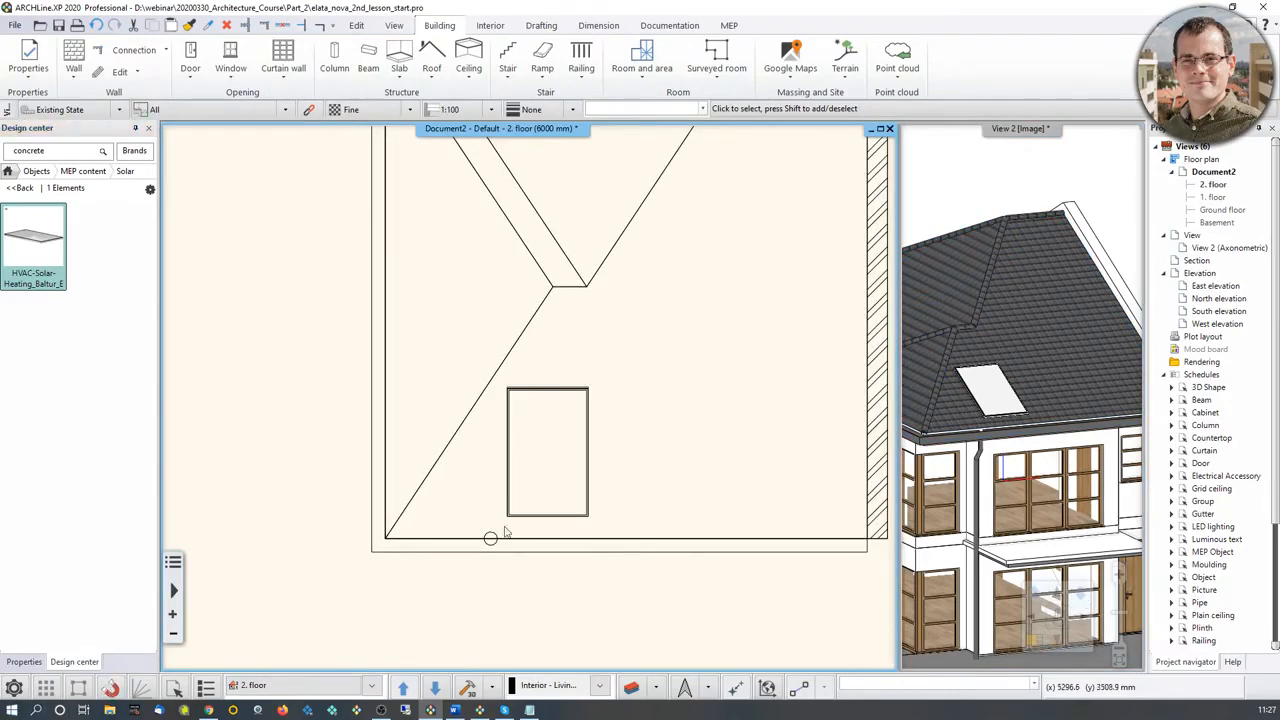
{"action": "middle_click_drag", "start_coordinate": [492, 534], "coordinate": [388, 530]}
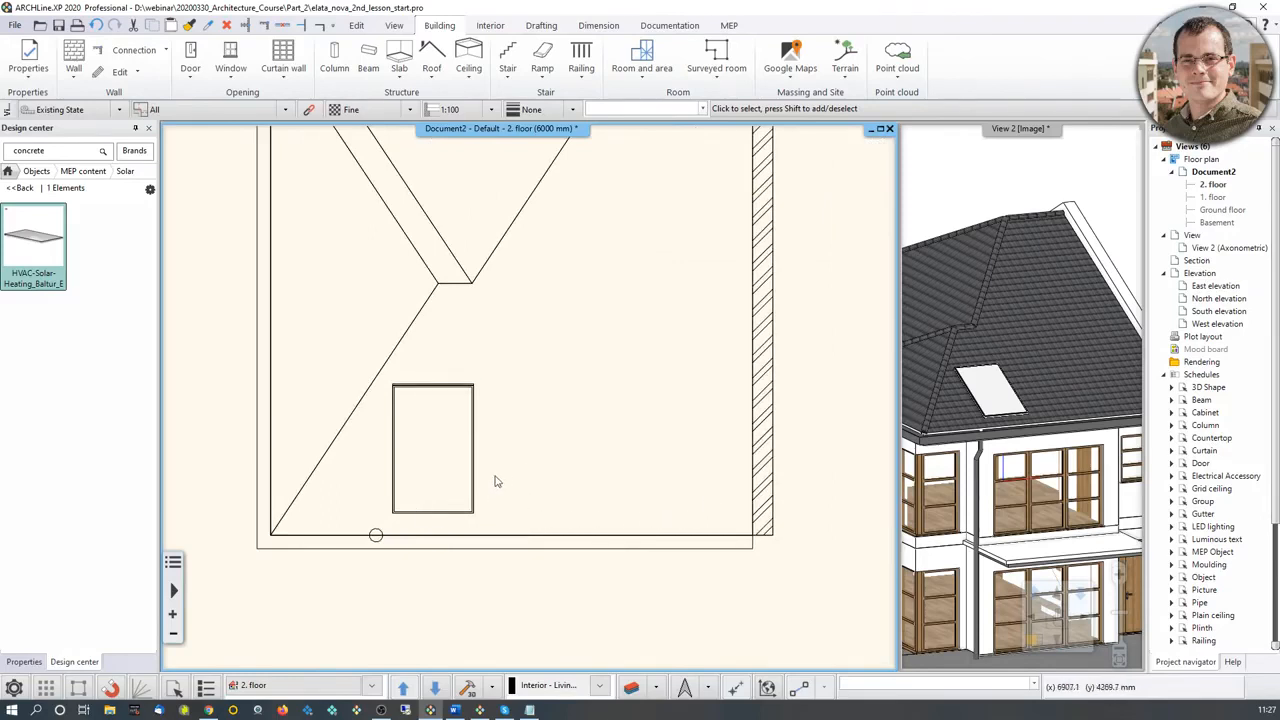
{"action": "left_click", "coordinate": [438, 512]}
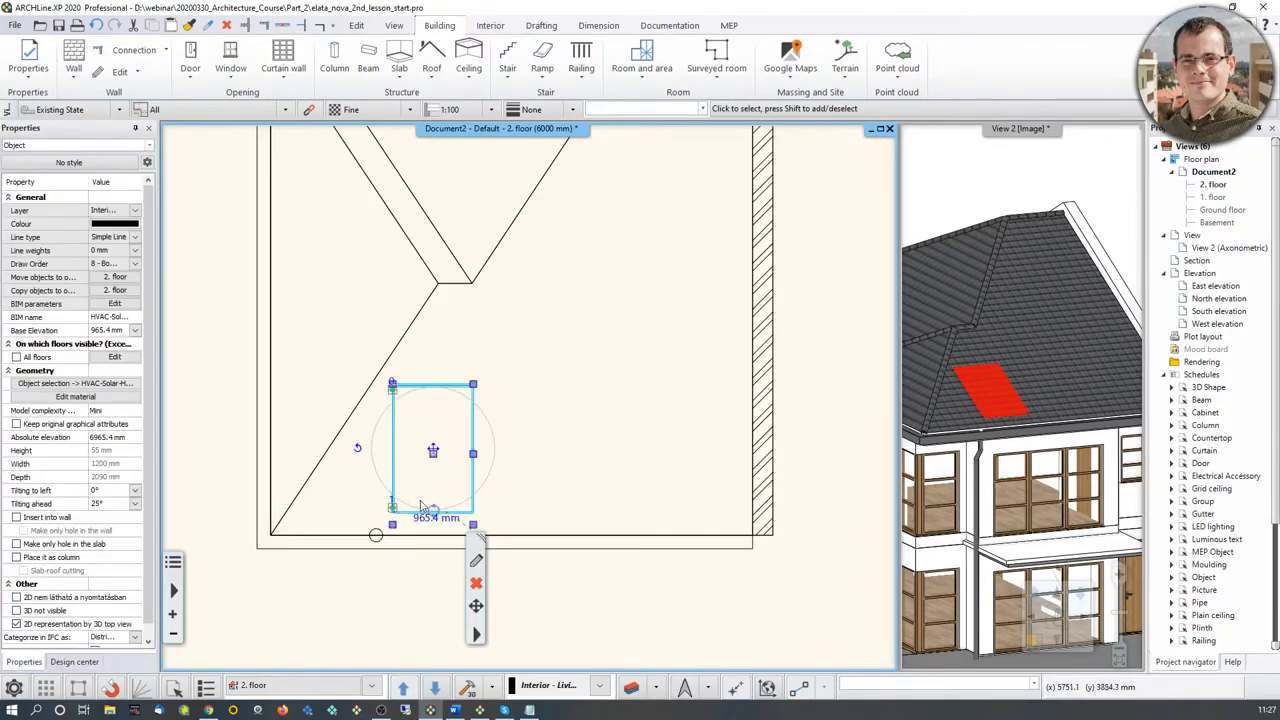
{"action": "mouse_move", "coordinate": [476, 607]}
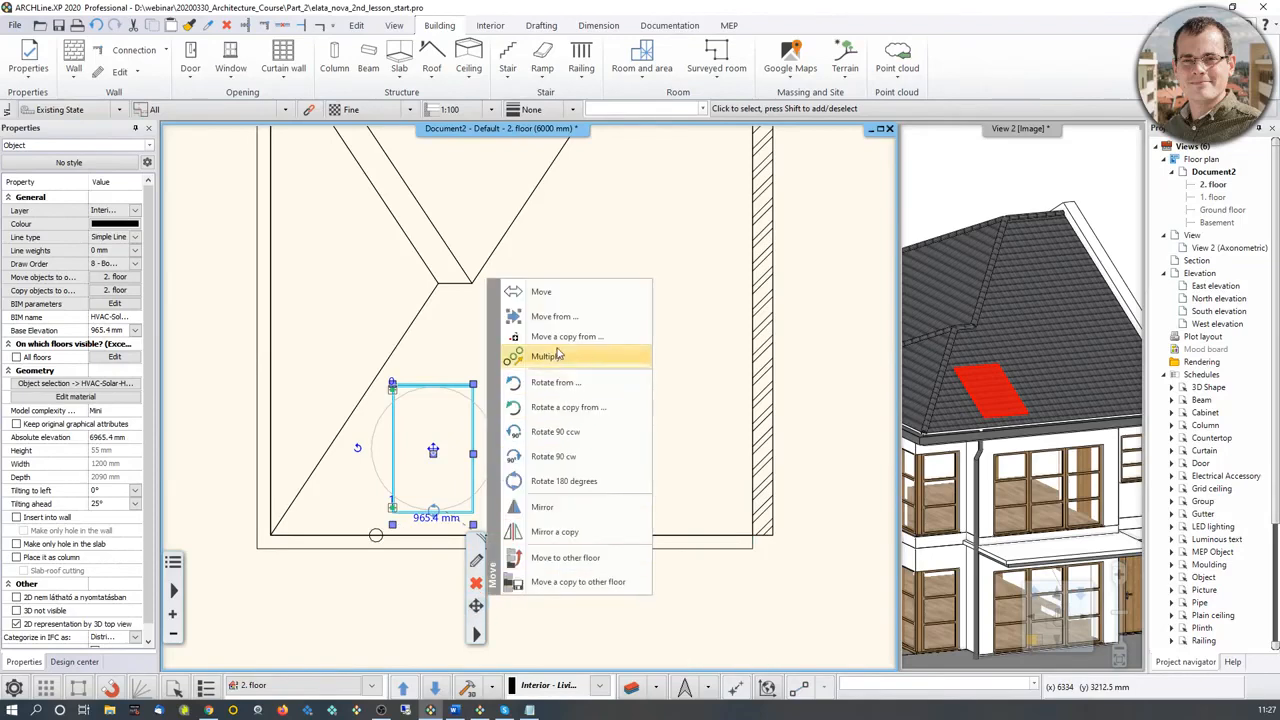
{"action": "left_click", "coordinate": [700, 457]}
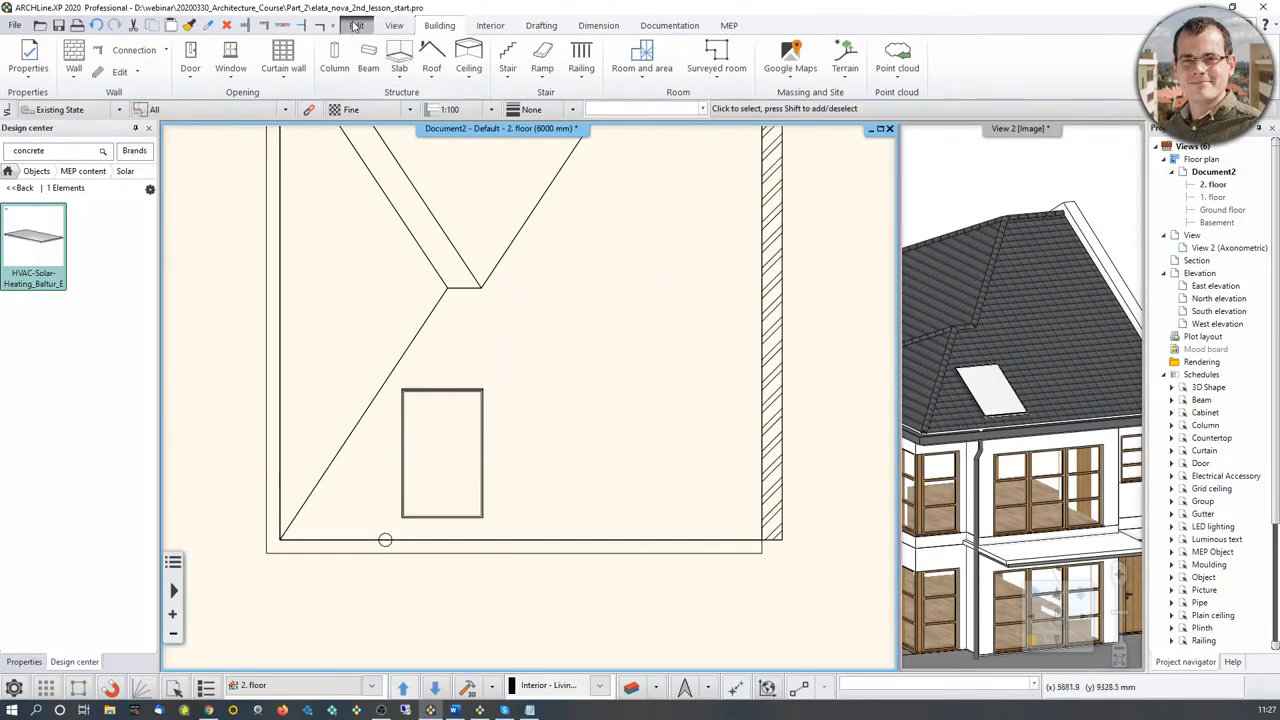
Step: Start an array of the solar panel in the floor plan with 3 copies
{"action": "left_click", "coordinate": [356, 25]}
{"action": "left_click", "coordinate": [290, 78]}
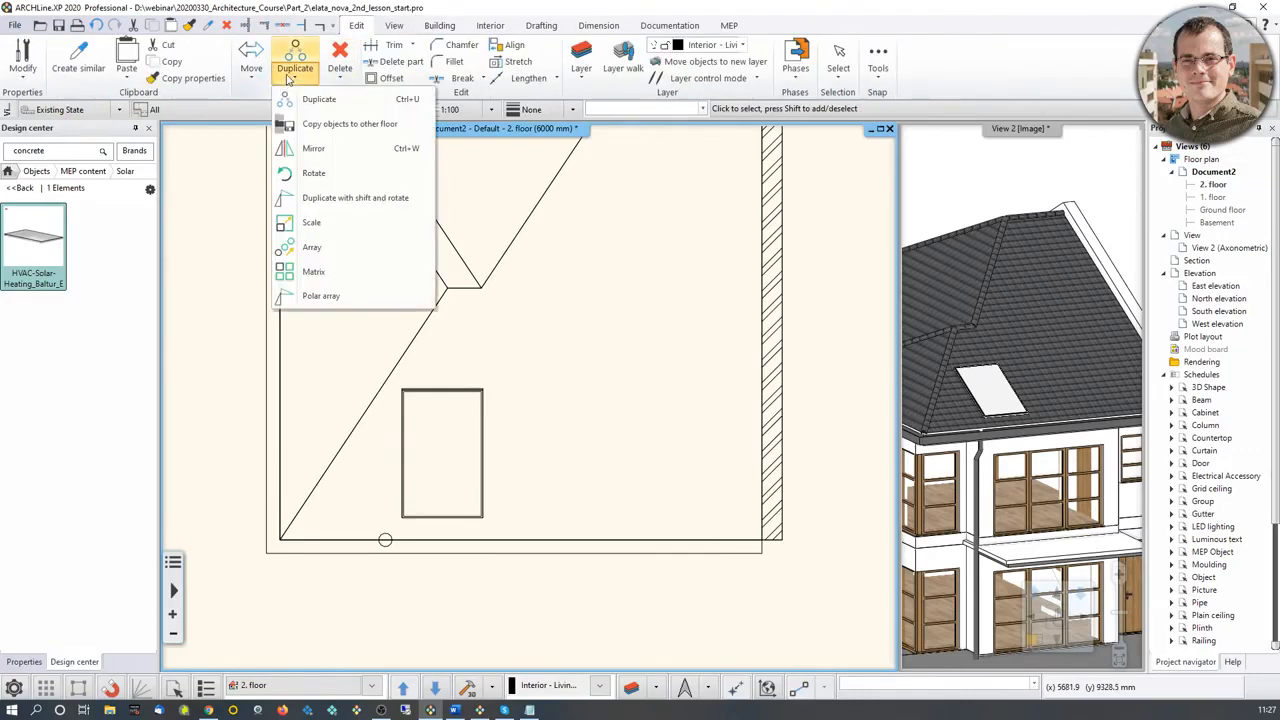
{"action": "left_click", "coordinate": [320, 248]}
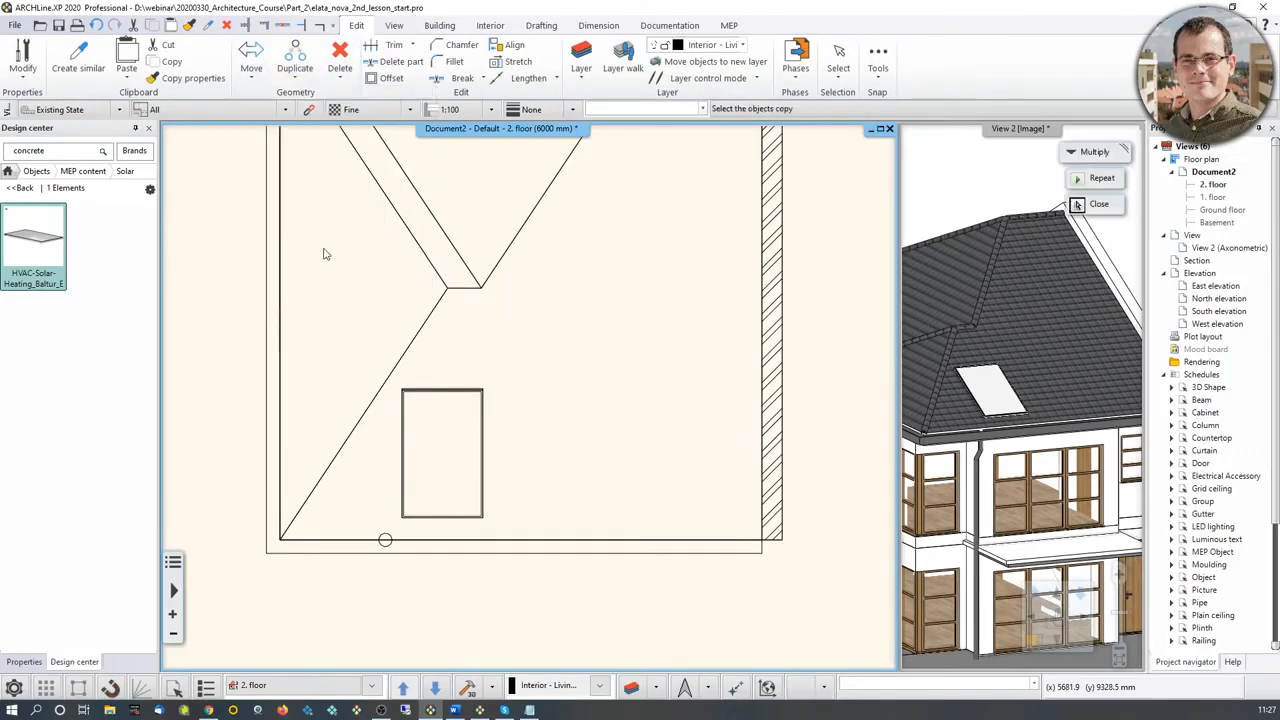
{"action": "left_click", "coordinate": [406, 500]}
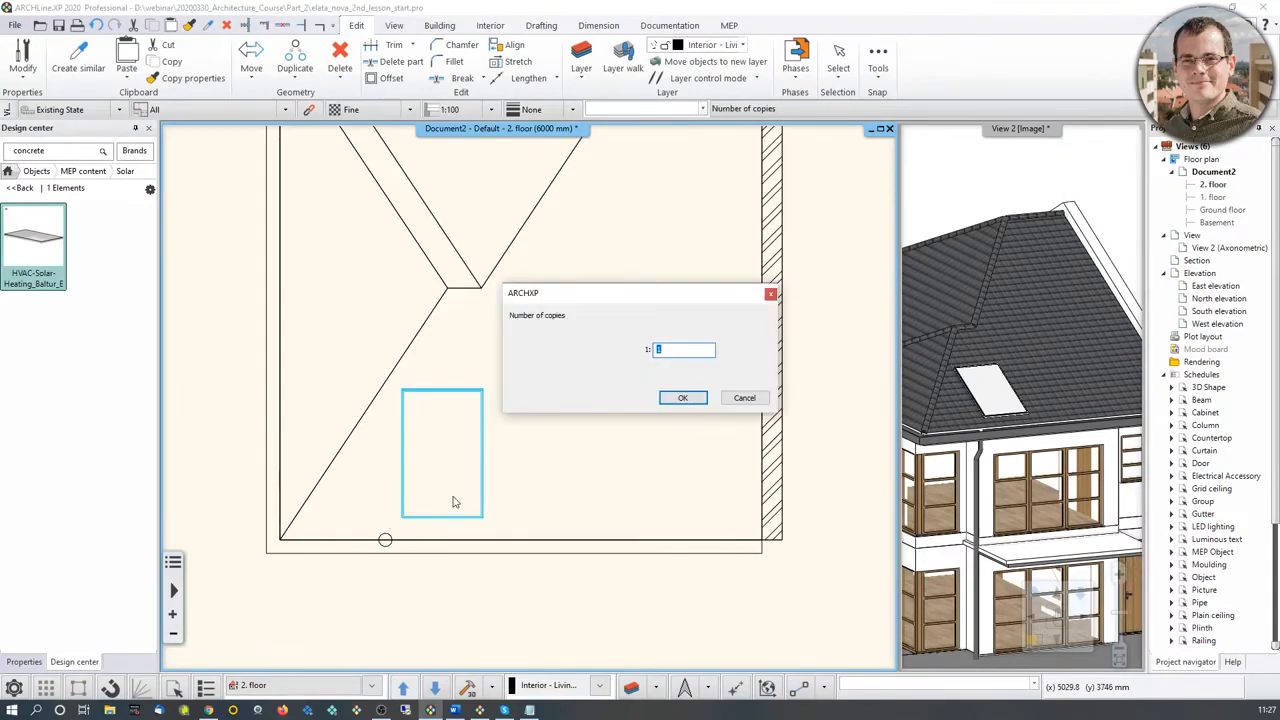
{"action": "type", "text": "3"}
{"action": "left_click", "coordinate": [683, 398]}
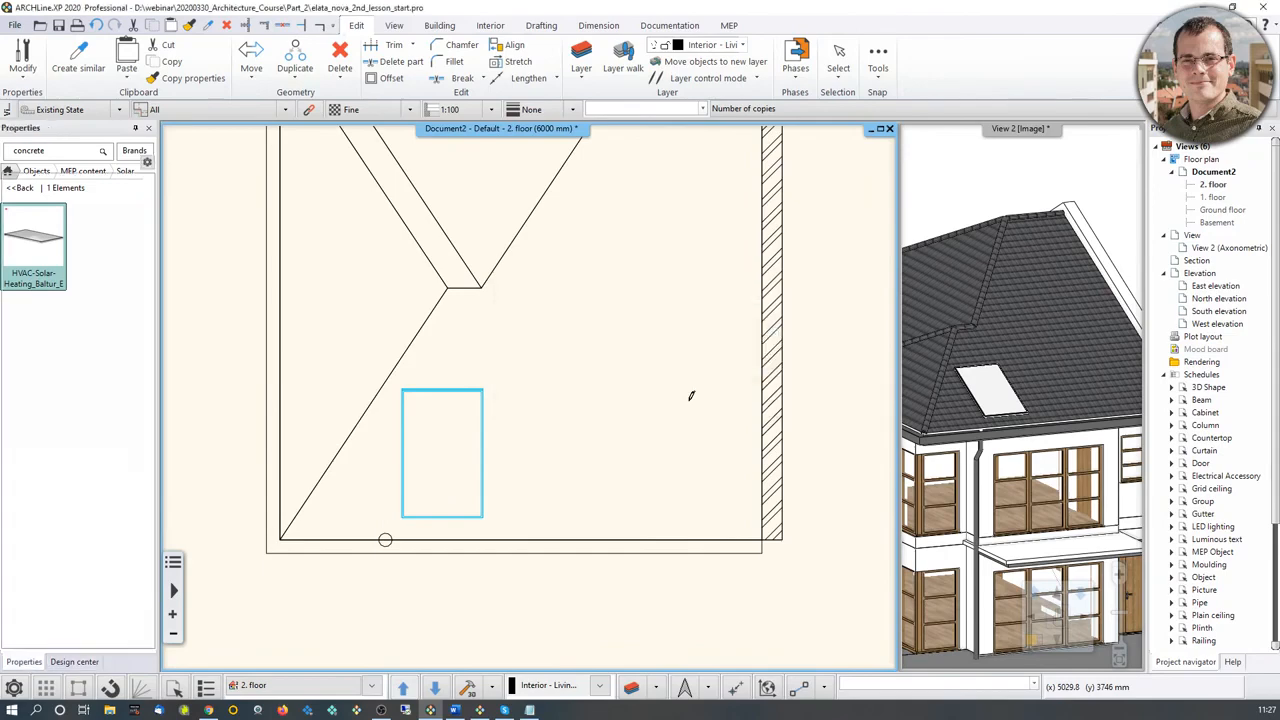
Step: Place the panel copies in a row along the eaves, from the panel's lower-left corner with a total displacement of 3600 mm
{"action": "scroll", "coordinate": [294, 631], "scroll_direction": "up", "scroll_amount": 3}
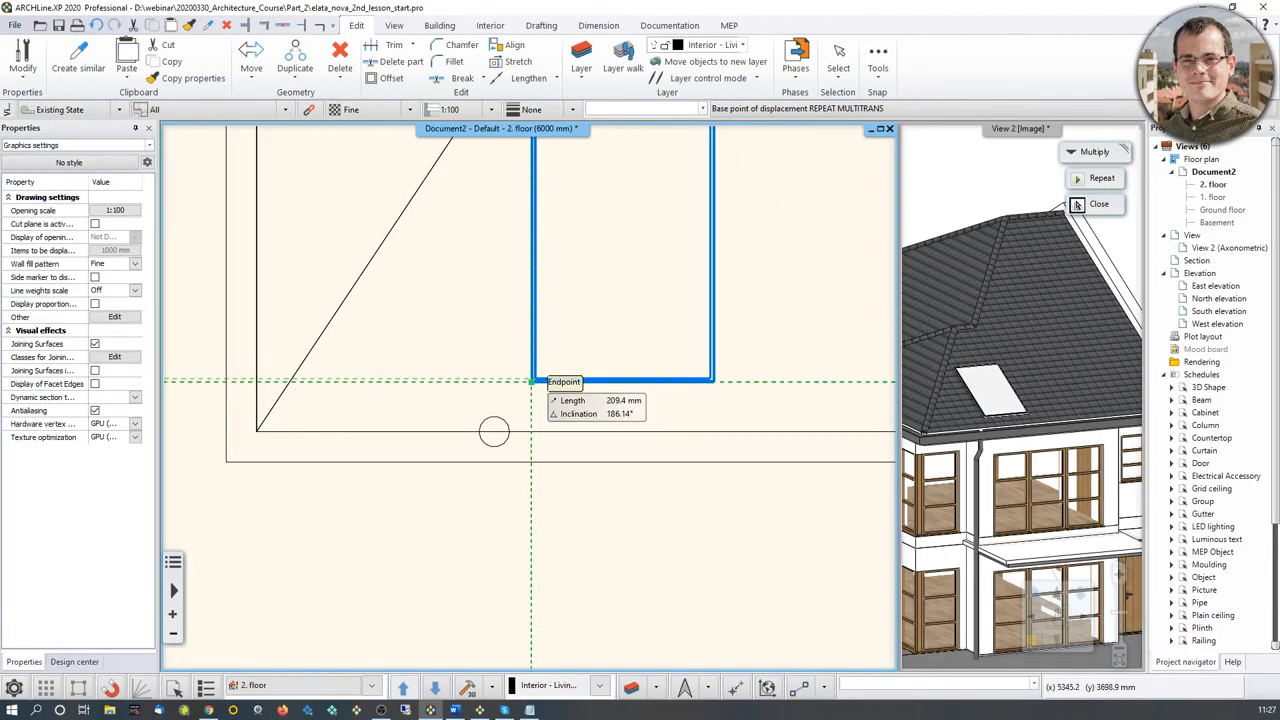
{"action": "left_click", "coordinate": [531, 382]}
{"action": "middle_click_drag", "start_coordinate": [690, 378], "coordinate": [345, 416]}
{"action": "scroll", "coordinate": [560, 403], "scroll_direction": "down", "scroll_amount": 2}
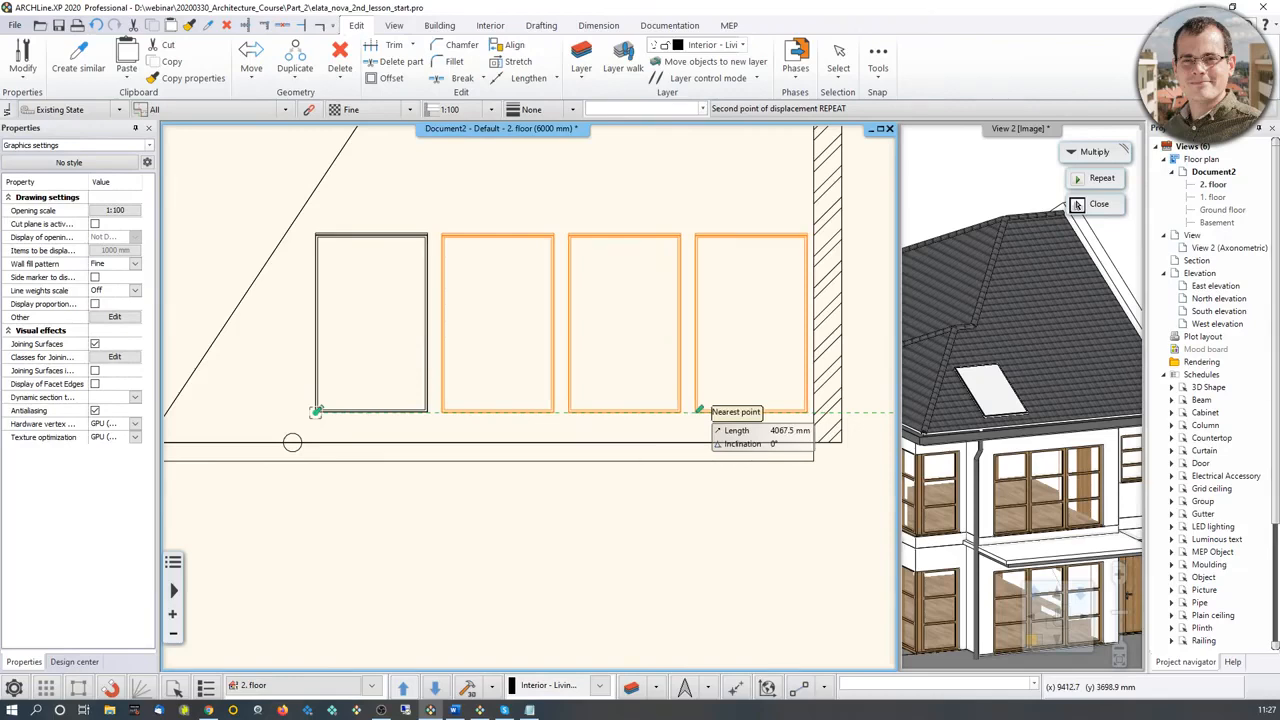
{"action": "type", "text": "3"}
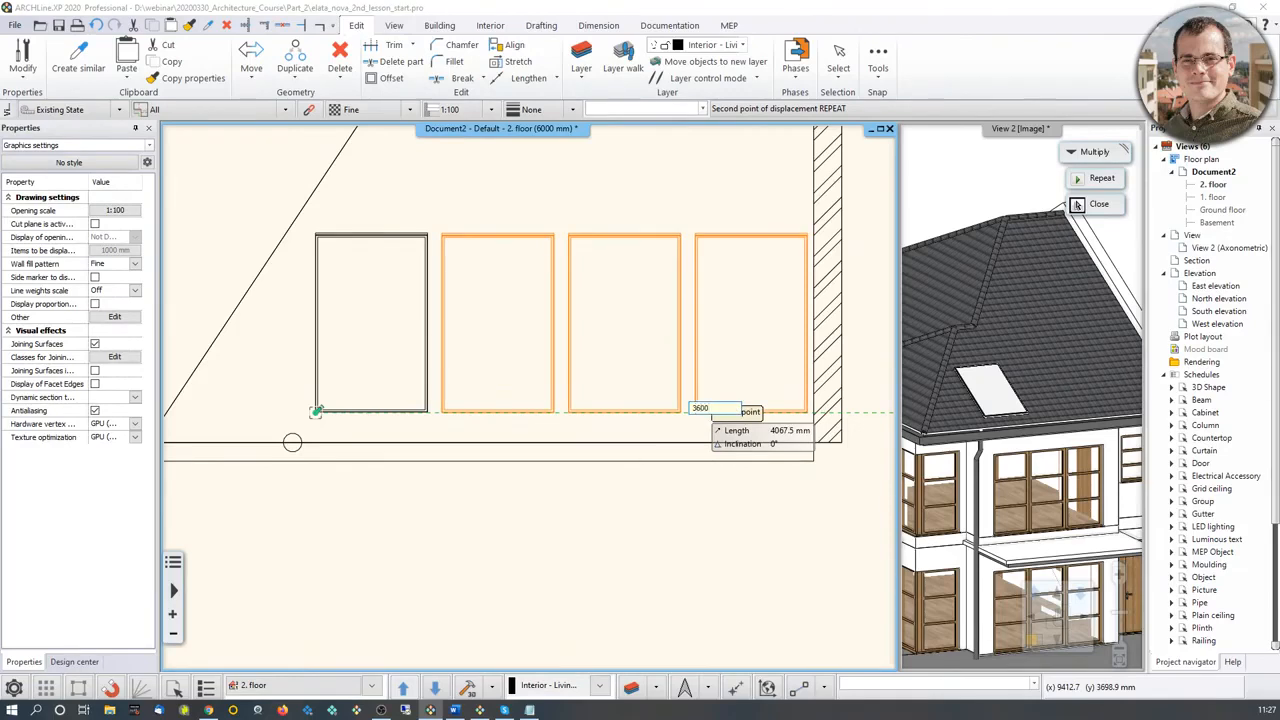
{"action": "type", "text": "600"}
{"action": "key", "text": "Return"}
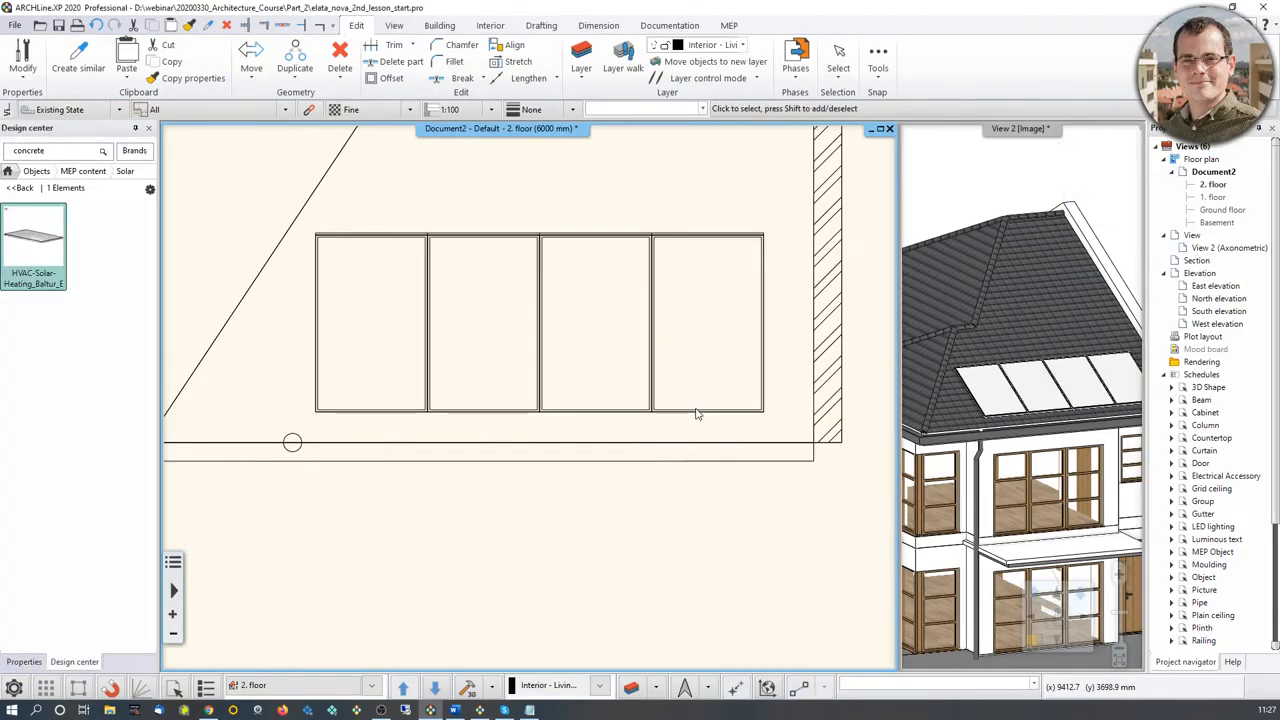
Step: Swap the 3D view into the main window and examine how the row of solar panels sits on the roof slope
{"action": "left_click", "coordinate": [1000, 374]}
{"action": "middle_click_drag", "start_coordinate": [1003, 354], "coordinate": [967, 393]}
{"action": "scroll", "coordinate": [1037, 374], "scroll_direction": "up", "scroll_amount": 3}
{"action": "scroll", "coordinate": [967, 393], "scroll_direction": "up", "scroll_amount": 1}
{"action": "scroll", "coordinate": [967, 393], "scroll_direction": "down", "scroll_amount": 3}
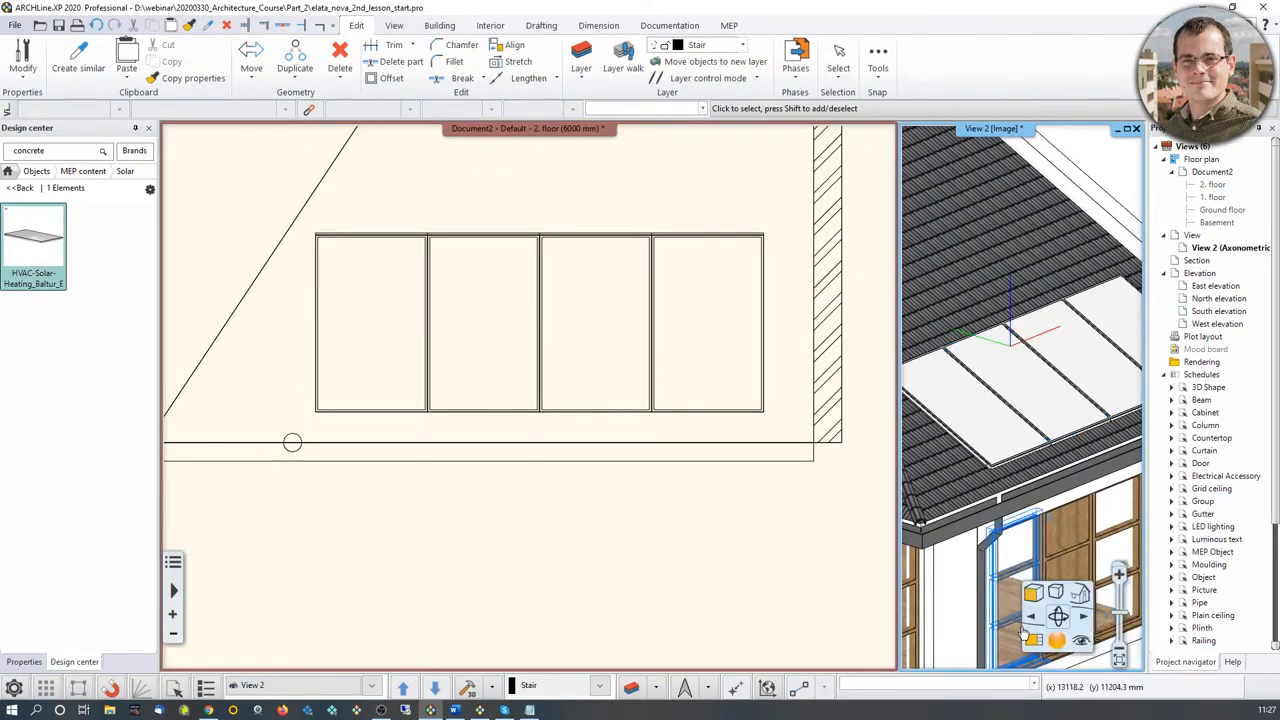
{"action": "left_click", "coordinate": [1028, 641]}
{"action": "scroll", "coordinate": [600, 330], "scroll_direction": "up", "scroll_amount": 5}
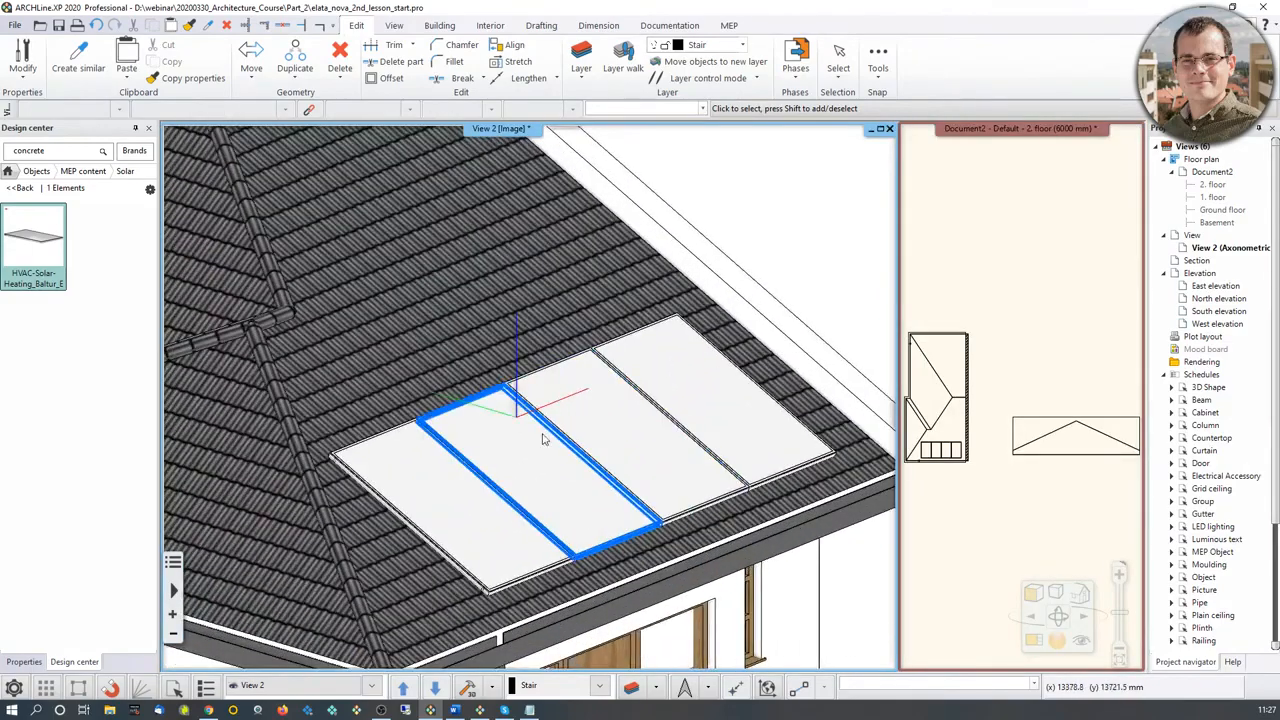
Step: Show the whole house in the 3D view and switch the floor plan from the 2nd floor to the ground floor
{"action": "scroll", "coordinate": [567, 424], "scroll_direction": "down", "scroll_amount": 1}
{"action": "middle_click_drag", "start_coordinate": [567, 424], "coordinate": [531, 450]}
{"action": "scroll", "coordinate": [531, 450], "scroll_direction": "down", "scroll_amount": 5}
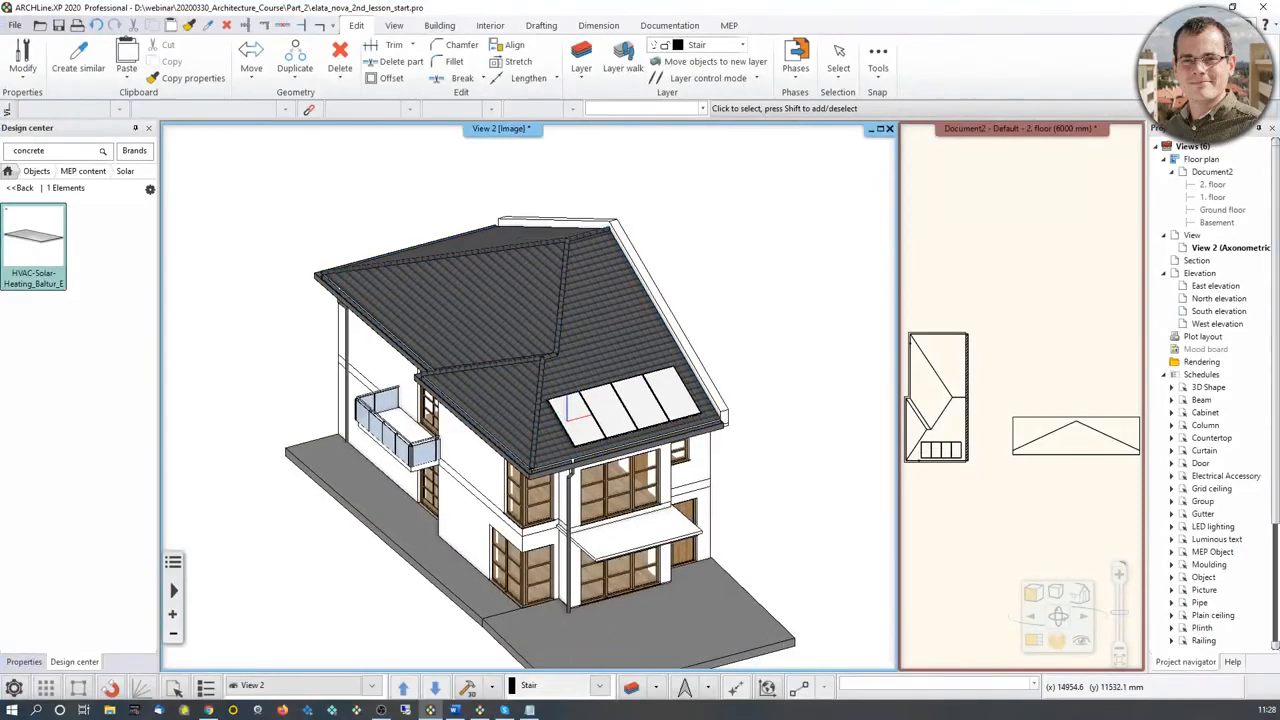
{"action": "left_click", "coordinate": [1021, 402]}
{"action": "key", "text": "Page_Down"}
{"action": "key", "text": "Page_Down"}
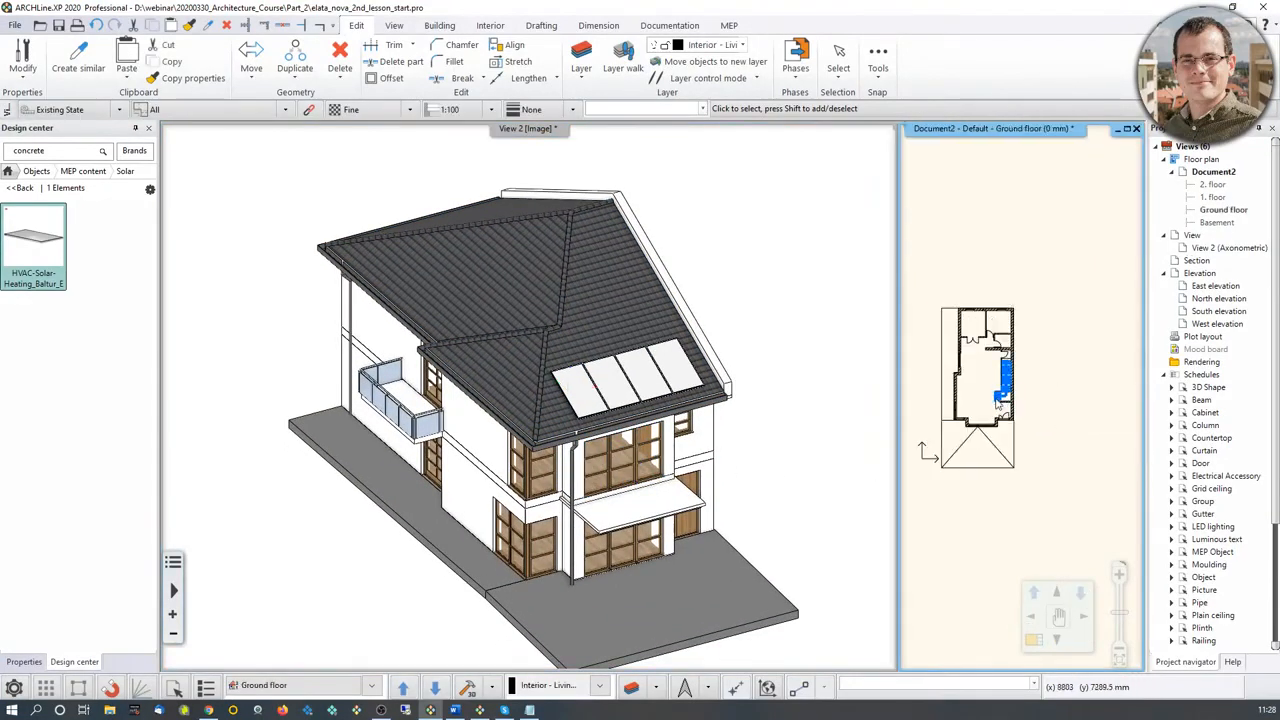
{"action": "scroll", "coordinate": [996, 406], "scroll_direction": "up", "scroll_amount": 4}
Step: Position a perspective camera inside the ground-floor living room, aimed at the staircase, add it as a saved view and accept
{"action": "left_click", "coordinate": [678, 474]}
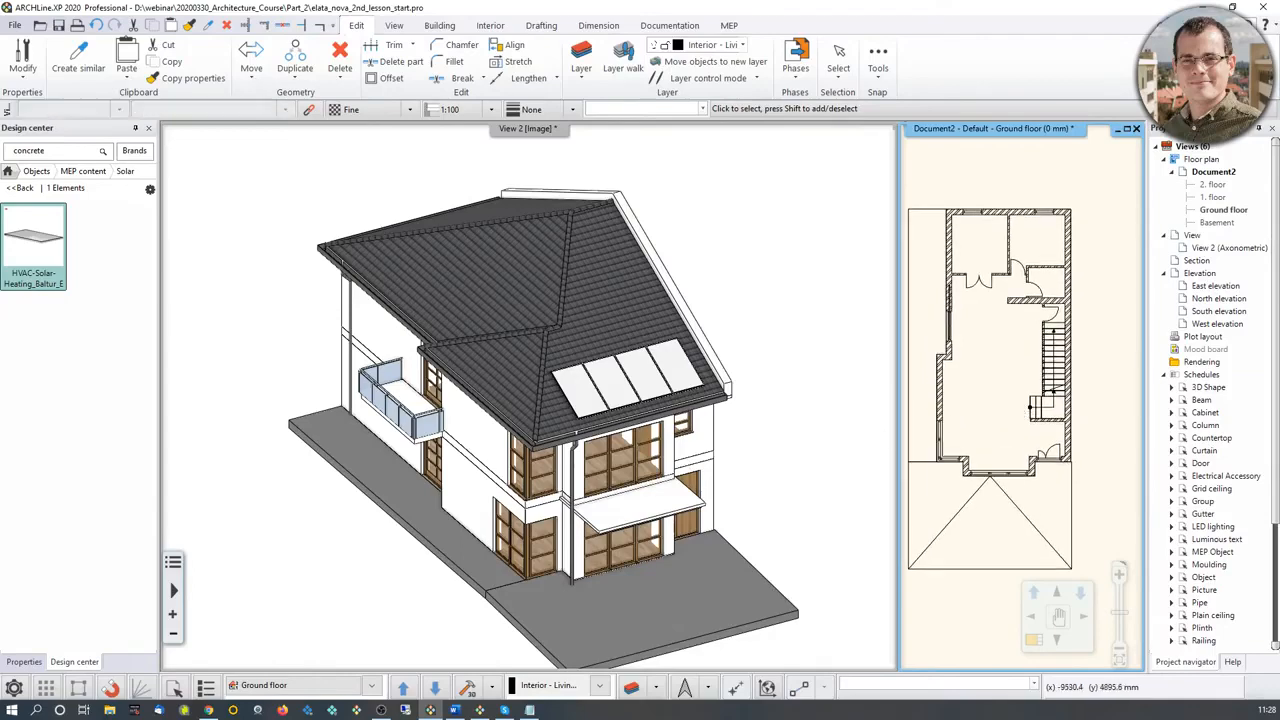
{"action": "middle_click_drag", "start_coordinate": [678, 471], "coordinate": [673, 456]}
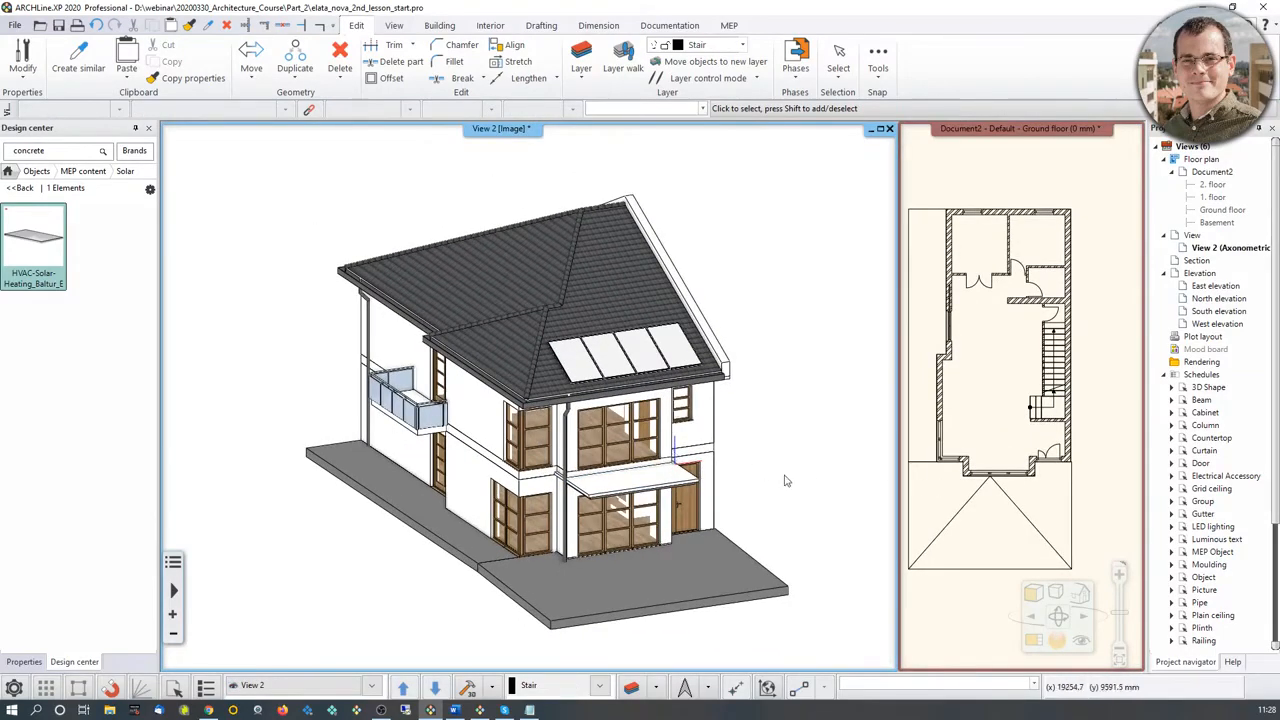
{"action": "middle_click_drag", "start_coordinate": [673, 456], "coordinate": [601, 467]}
{"action": "scroll", "coordinate": [600, 467], "scroll_direction": "up", "scroll_amount": 8}
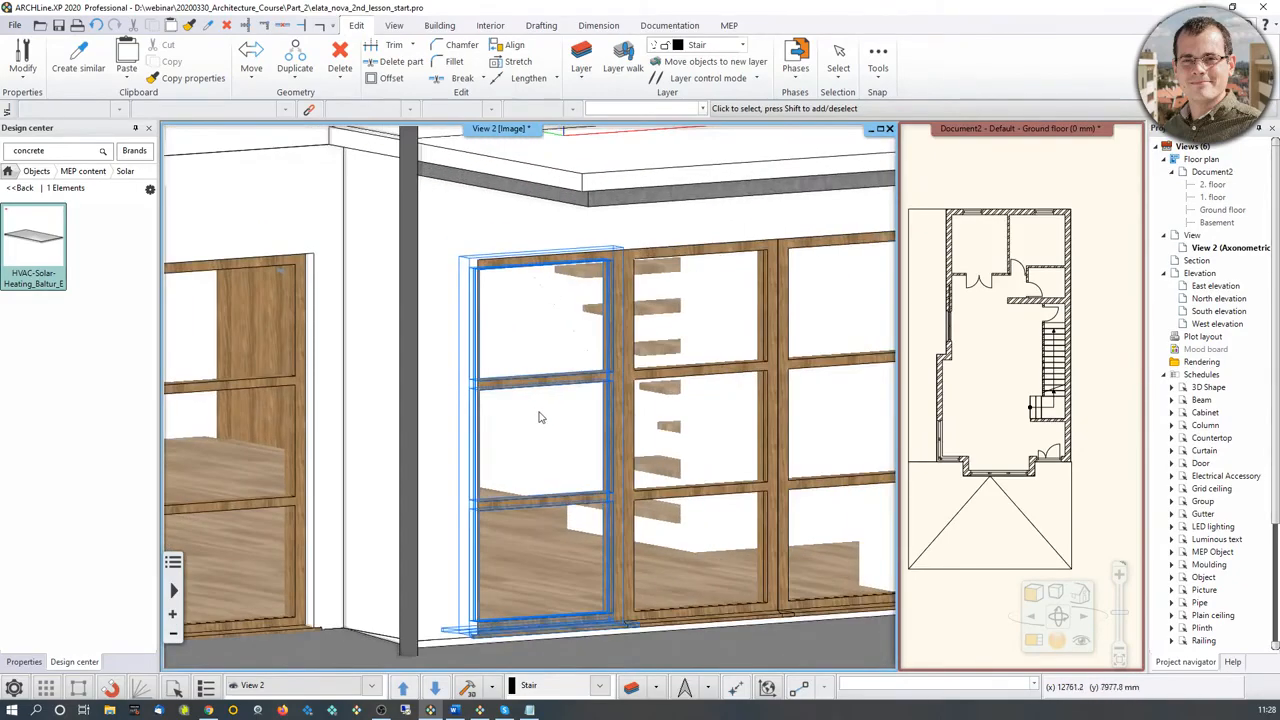
{"action": "scroll", "coordinate": [637, 392], "scroll_direction": "down", "scroll_amount": 6}
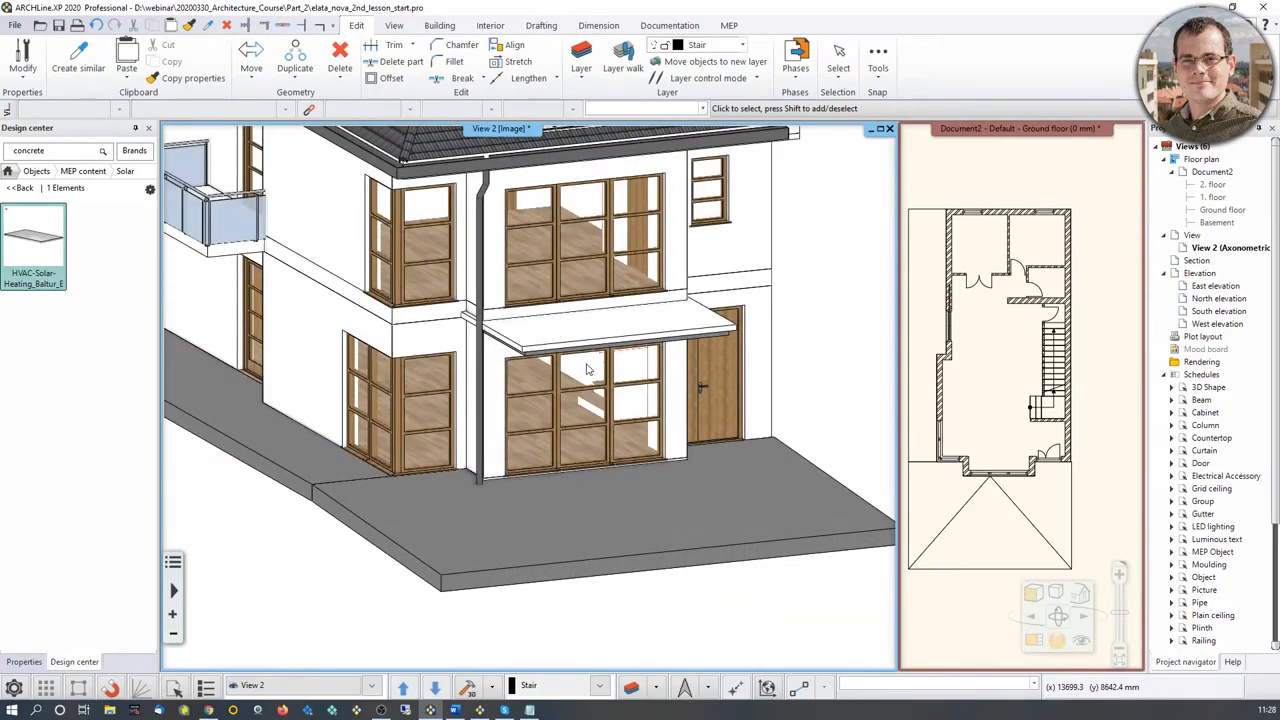
{"action": "scroll", "coordinate": [588, 369], "scroll_direction": "down", "scroll_amount": 3}
{"action": "middle_click_drag", "start_coordinate": [588, 369], "coordinate": [565, 473]}
{"action": "left_click", "coordinate": [1083, 643]}
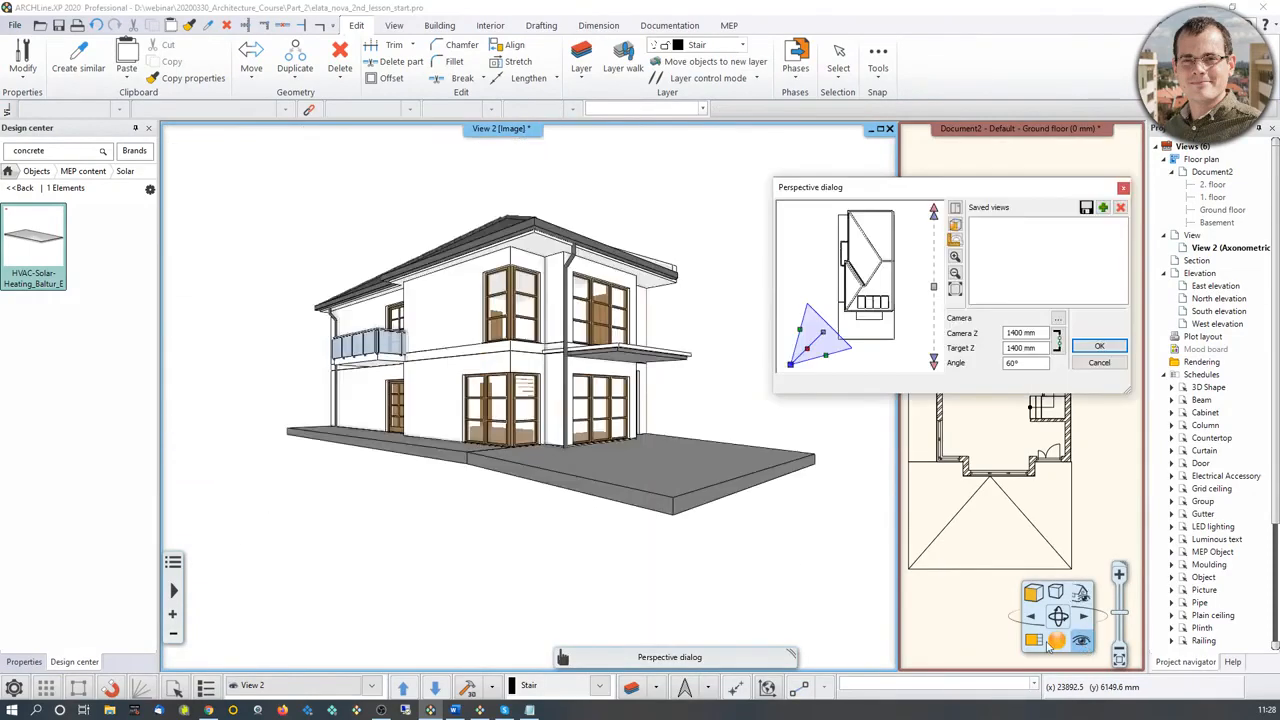
{"action": "left_click_drag", "start_coordinate": [806, 356], "coordinate": [874, 281]}
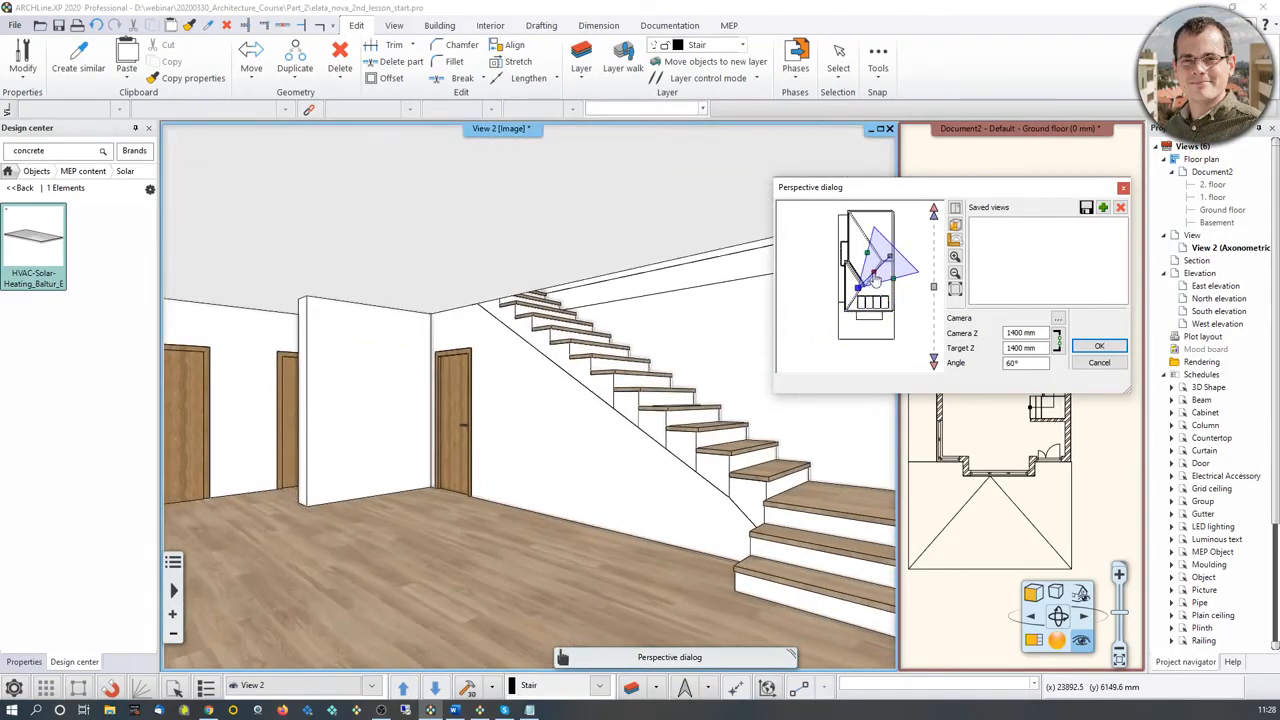
{"action": "left_click", "coordinate": [1102, 207]}
{"action": "left_click", "coordinate": [1099, 346]}
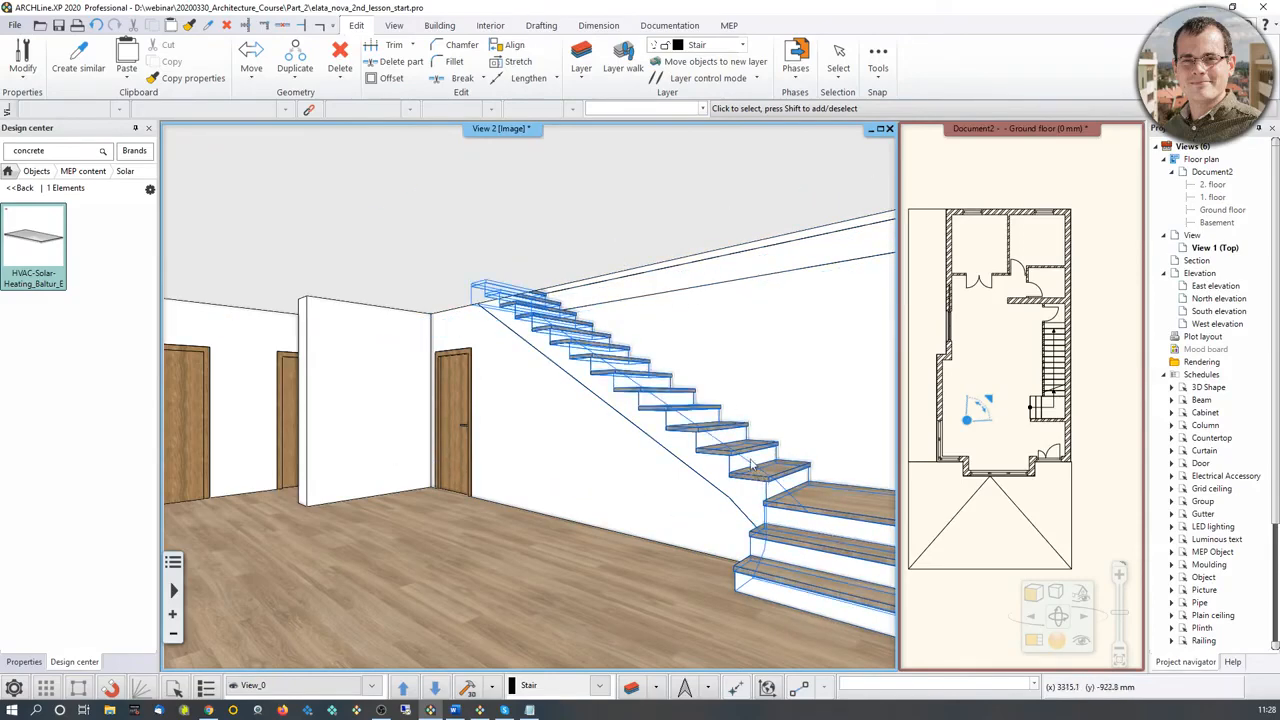
Step: Open the default properties of the Column tool
{"action": "left_click", "coordinate": [439, 25]}
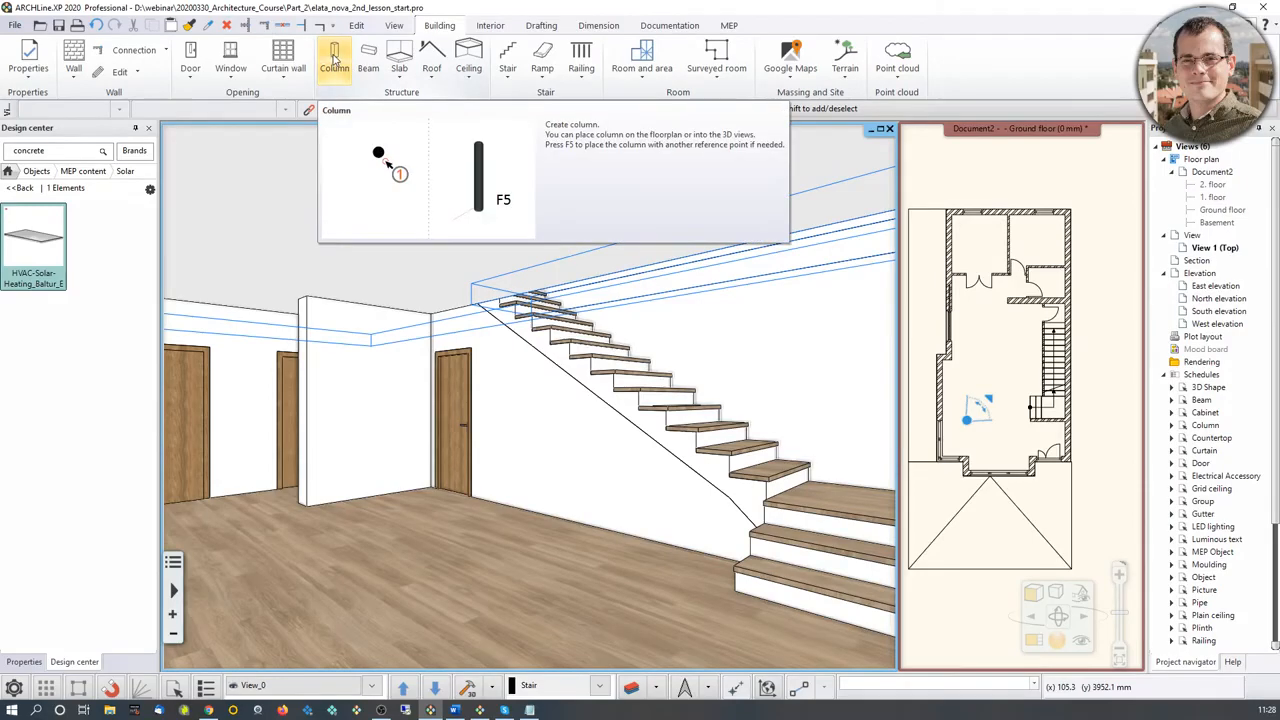
{"action": "right_click", "coordinate": [336, 60]}
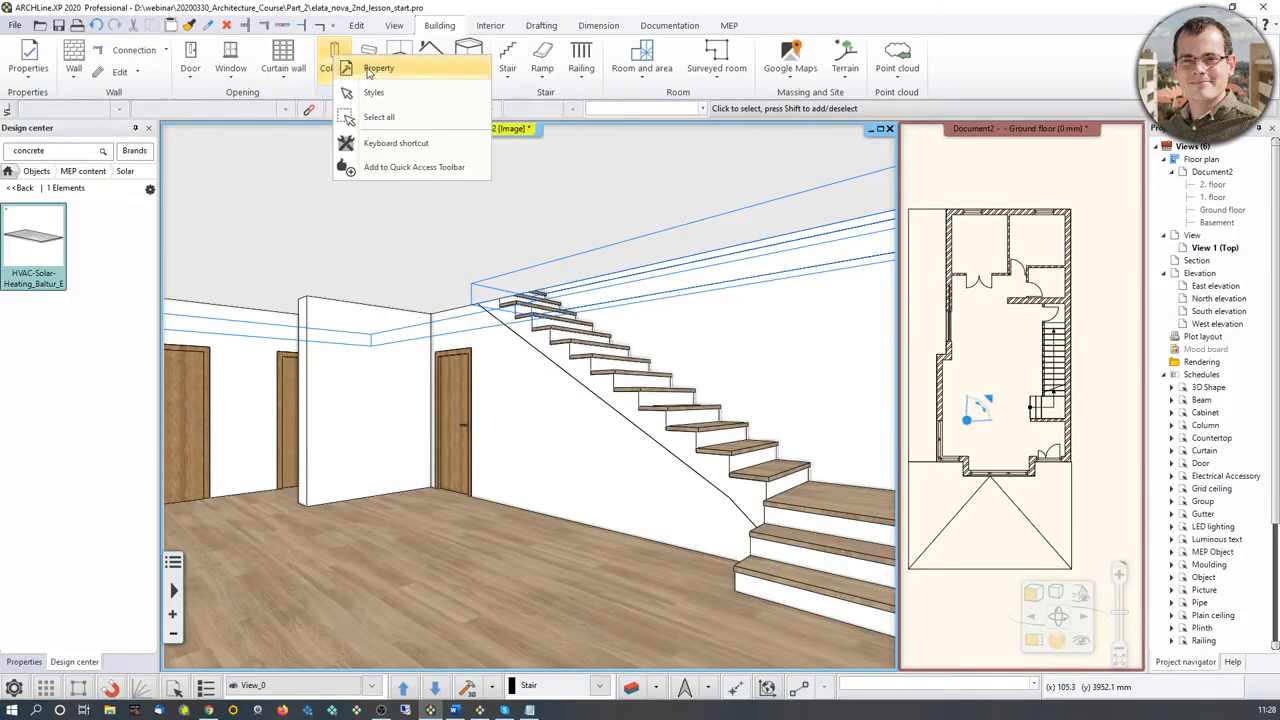
{"action": "left_click", "coordinate": [371, 70]}
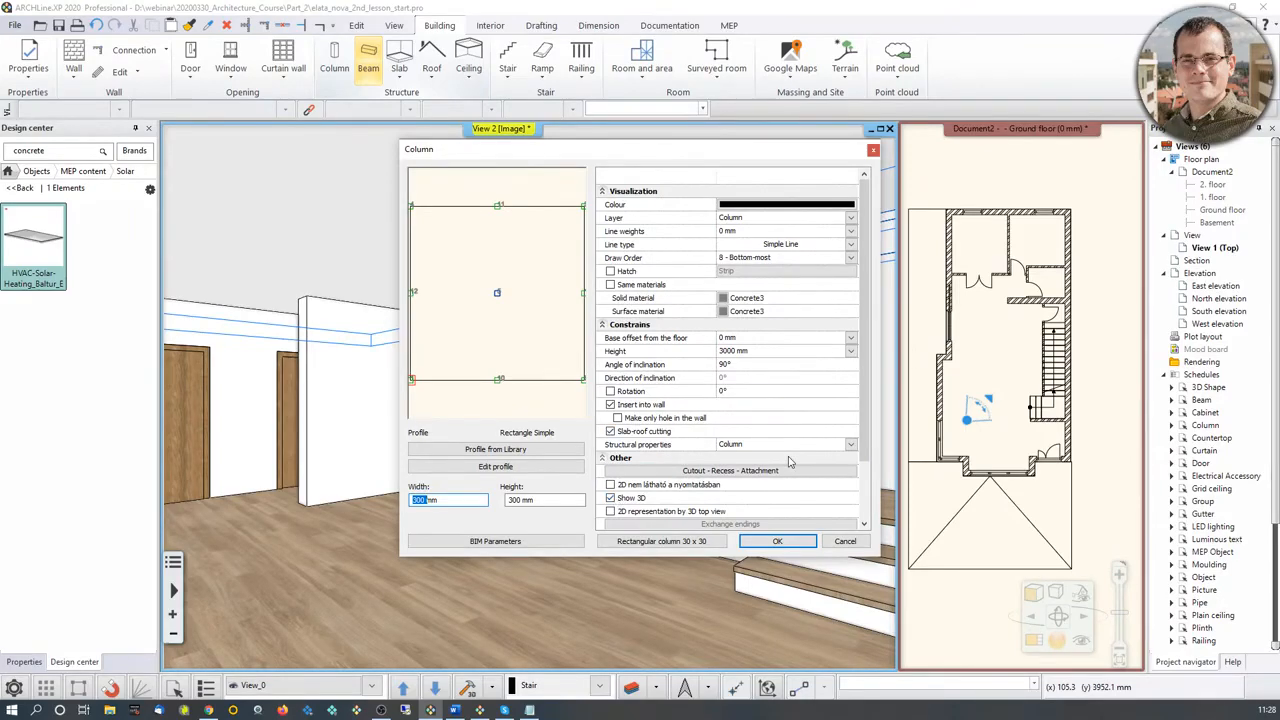
Step: Set the rectangular column profile to 100 mm width and 50 mm height
{"action": "type", "text": "100"}
{"action": "double_click", "coordinate": [516, 502]}
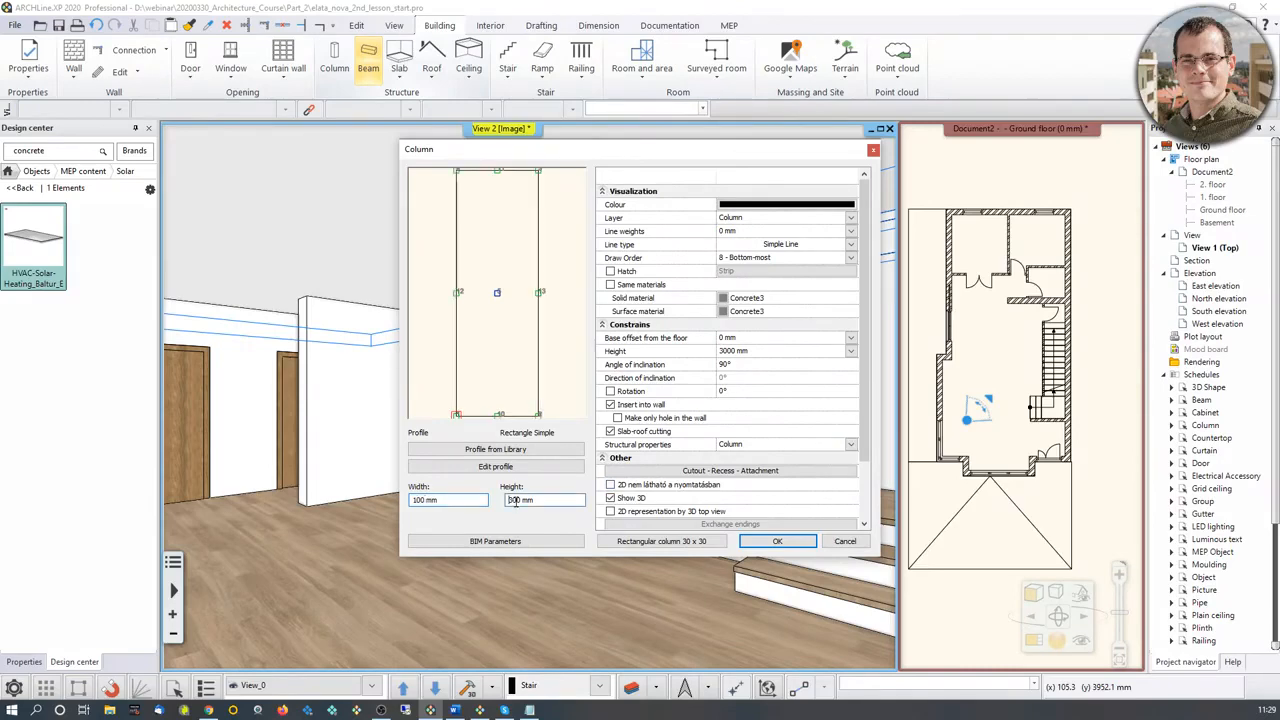
{"action": "type", "text": "50"}
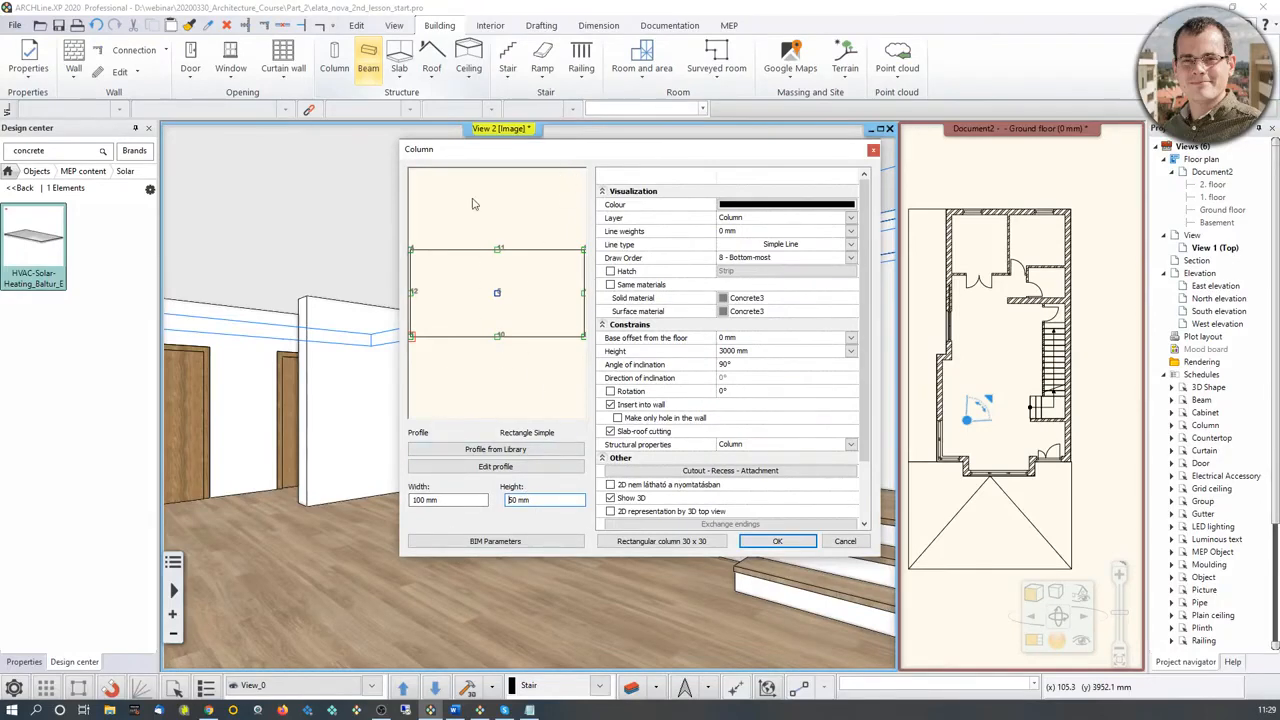
Step: Set the rectangular column profile to 50 mm width and 100 mm height
{"action": "double_click", "coordinate": [418, 500]}
{"action": "type", "text": "50"}
{"action": "double_click", "coordinate": [511, 500]}
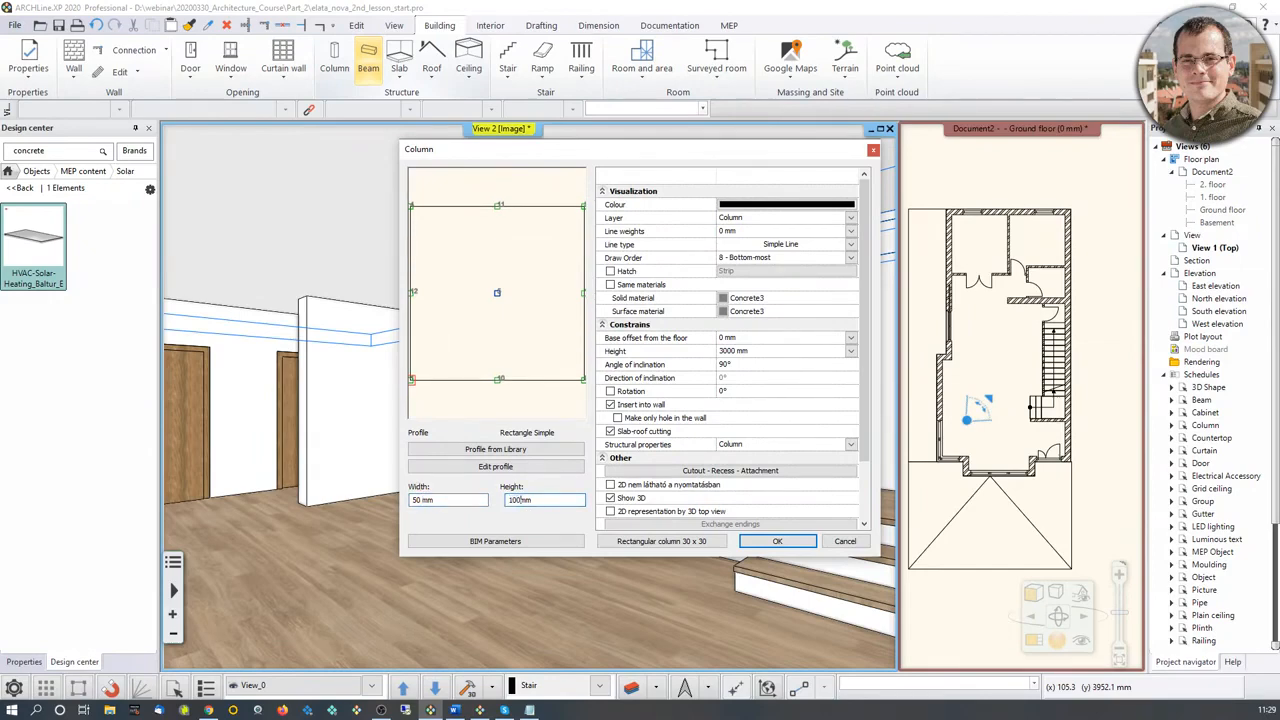
{"action": "double_click", "coordinate": [469, 499]}
Step: Search all materials for oakwhite and assign Wood-oakwhiteqtrd as the column's solid material
{"action": "left_click", "coordinate": [727, 298]}
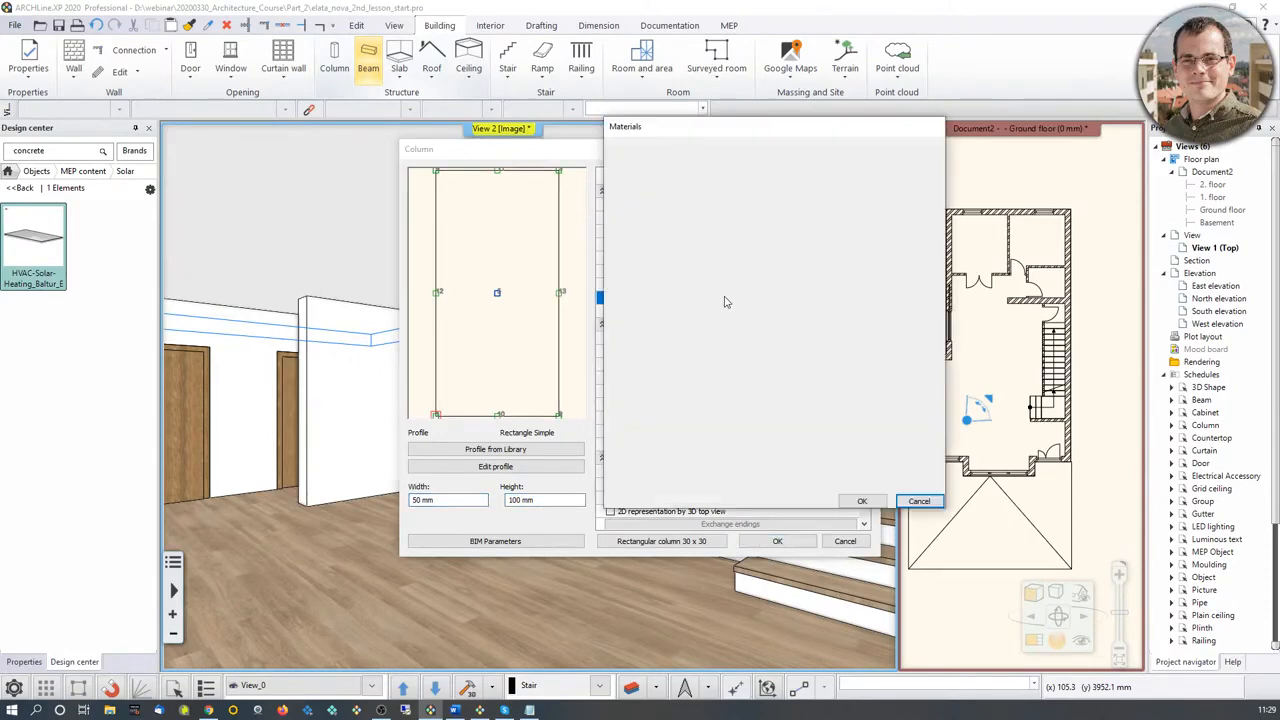
{"action": "scroll", "coordinate": [872, 370], "scroll_direction": "down", "scroll_amount": 3}
{"action": "scroll", "coordinate": [874, 371], "scroll_direction": "up", "scroll_amount": 3}
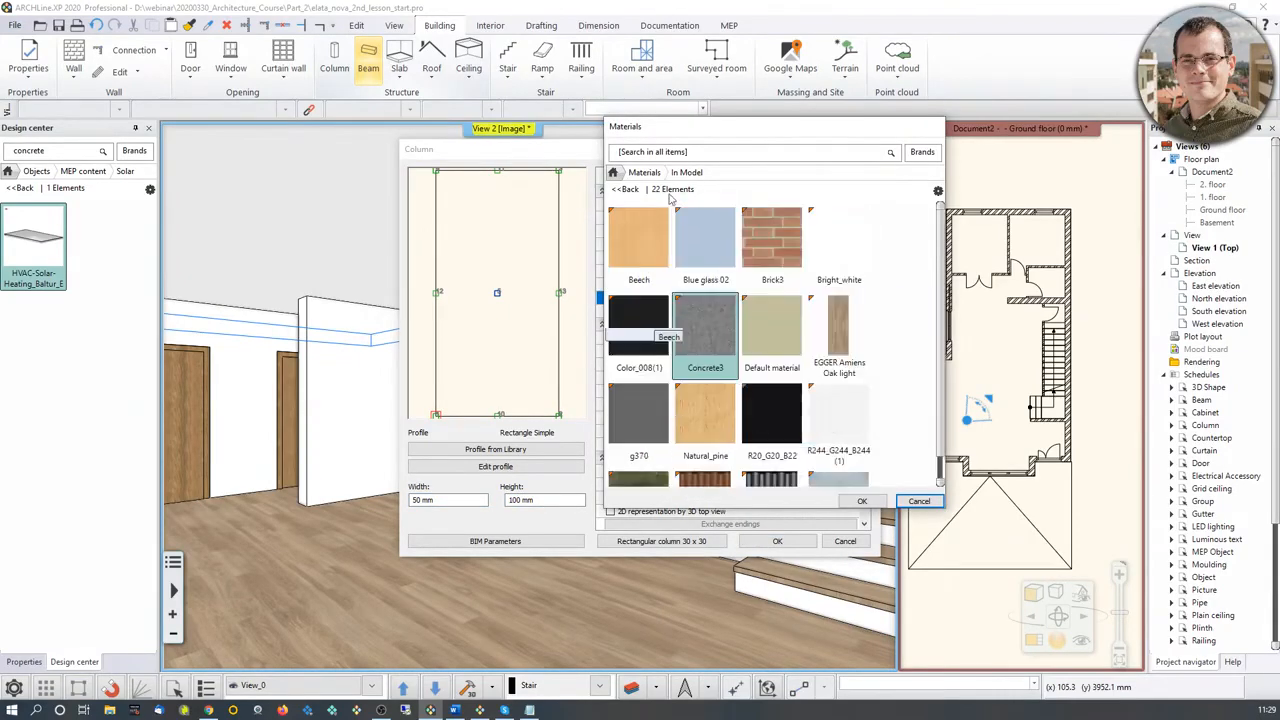
{"action": "left_click", "coordinate": [613, 173]}
{"action": "left_click", "coordinate": [662, 152]}
{"action": "type", "text": "oakwhite"}
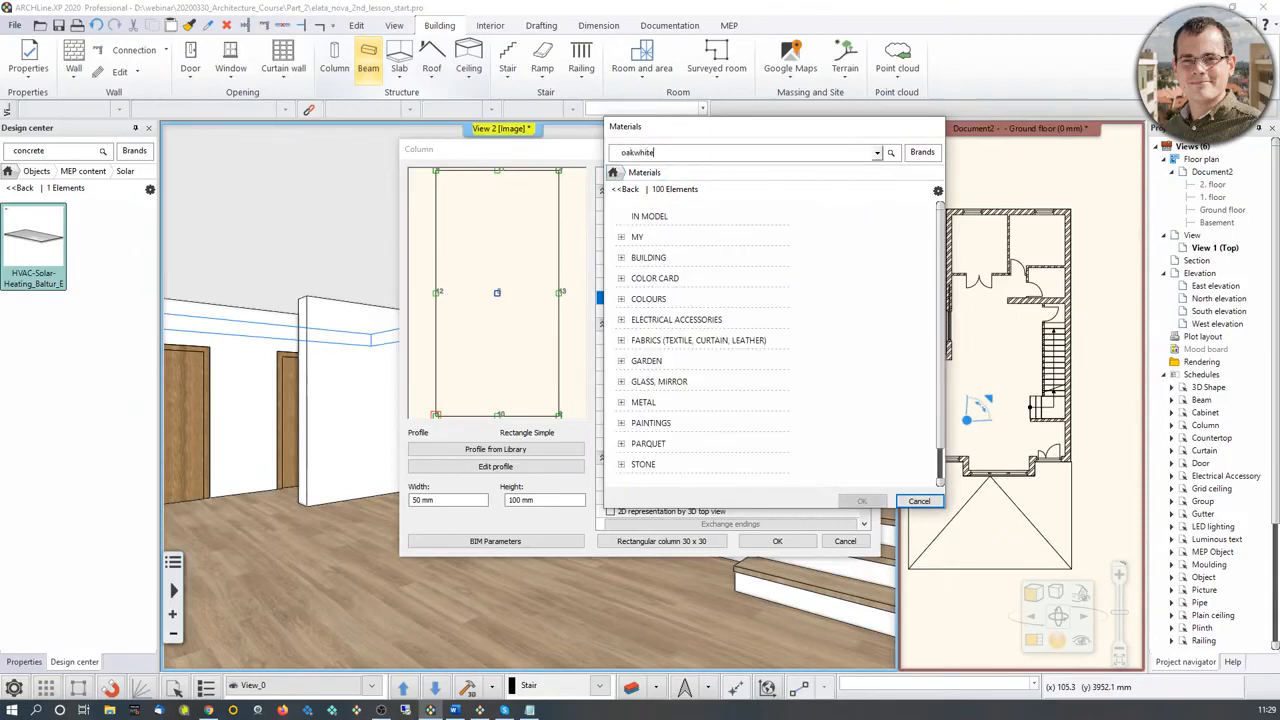
{"action": "key", "text": "Return"}
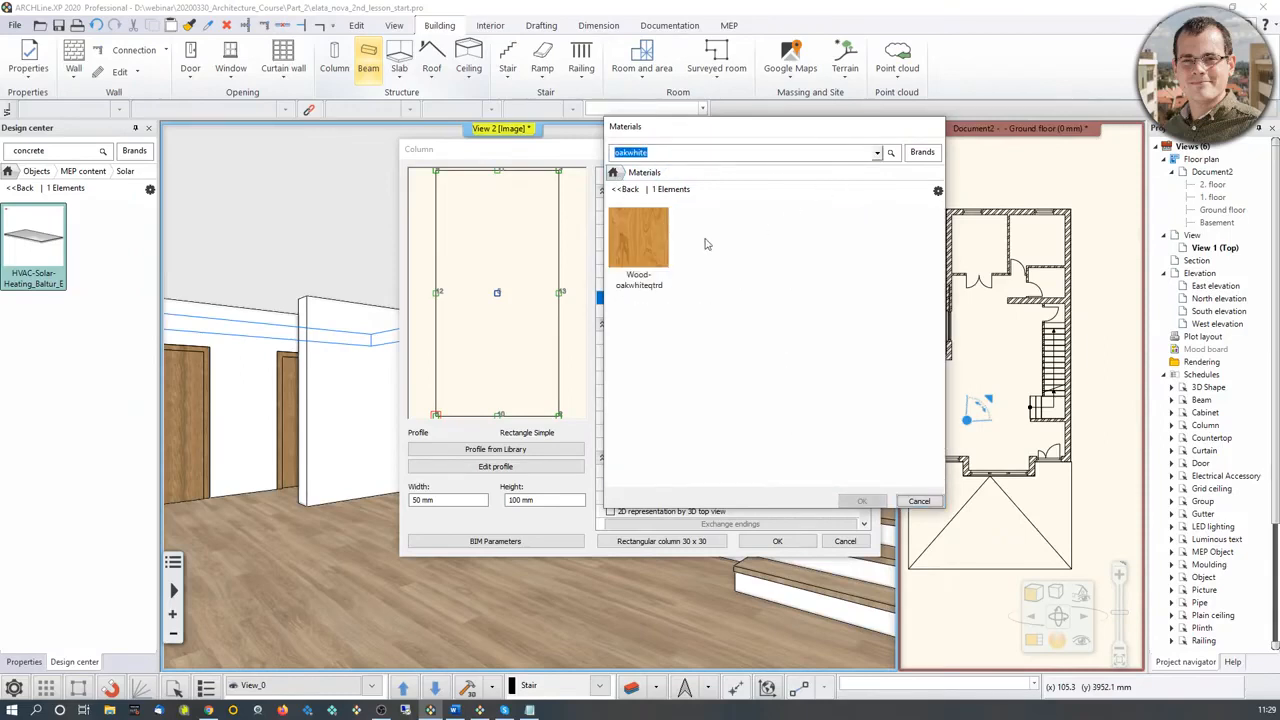
{"action": "left_click", "coordinate": [638, 240]}
{"action": "left_click", "coordinate": [862, 501]}
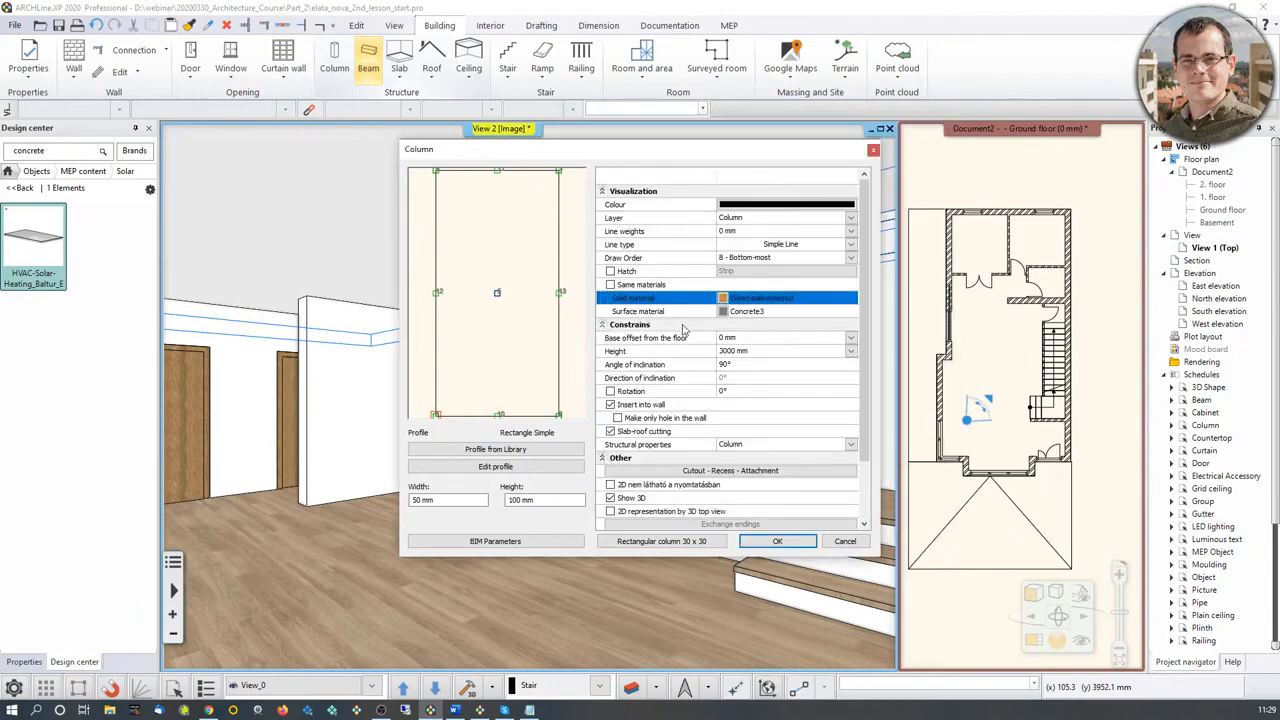
Step: Assign the same Wood-oakwhiteqtrd material, found by searching for oakwhite, as the column's surface material
{"action": "left_click", "coordinate": [723, 311]}
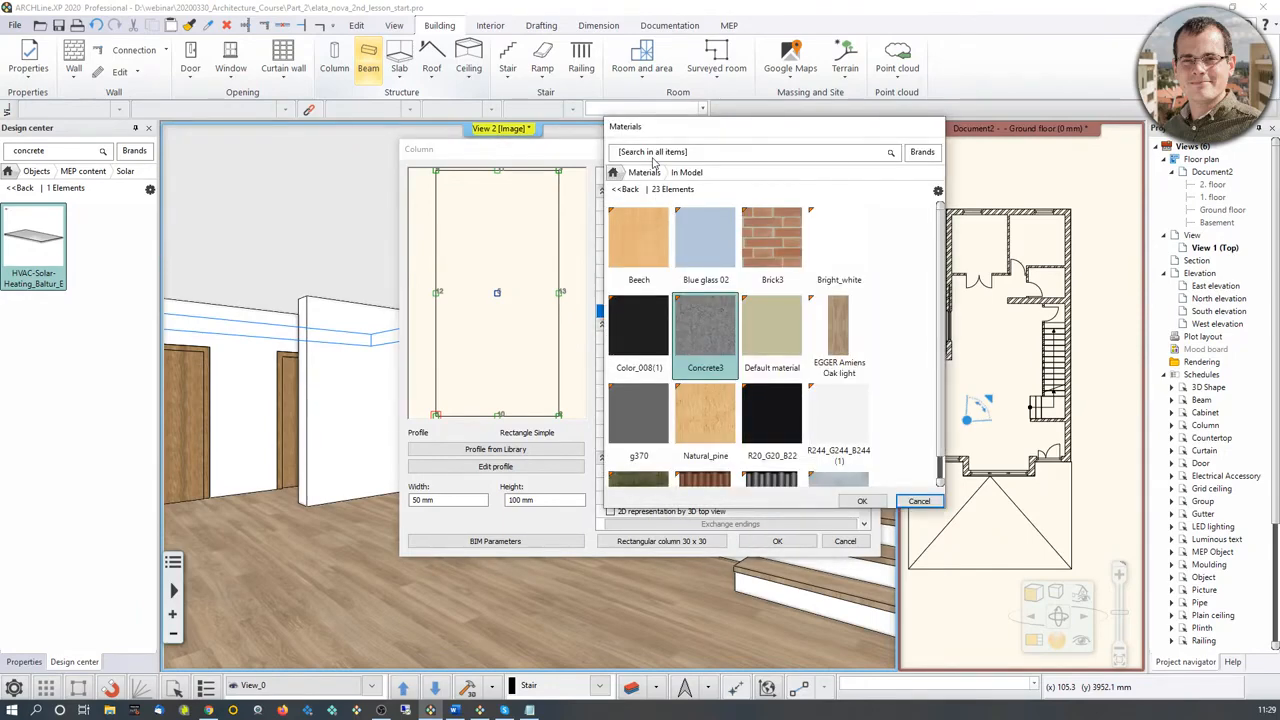
{"action": "left_click", "coordinate": [655, 157]}
{"action": "type", "text": "w"}
{"action": "key", "text": "BackSpace"}
{"action": "type", "text": "oakwhite"}
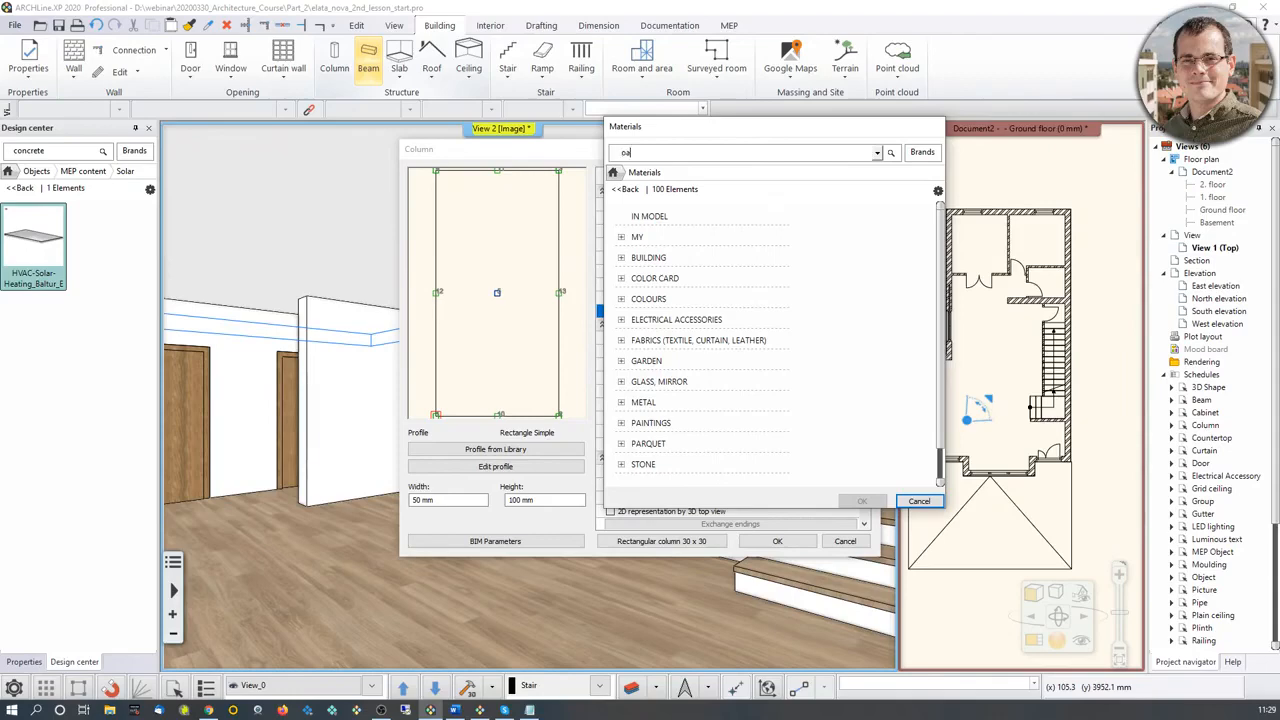
{"action": "key", "text": "Return"}
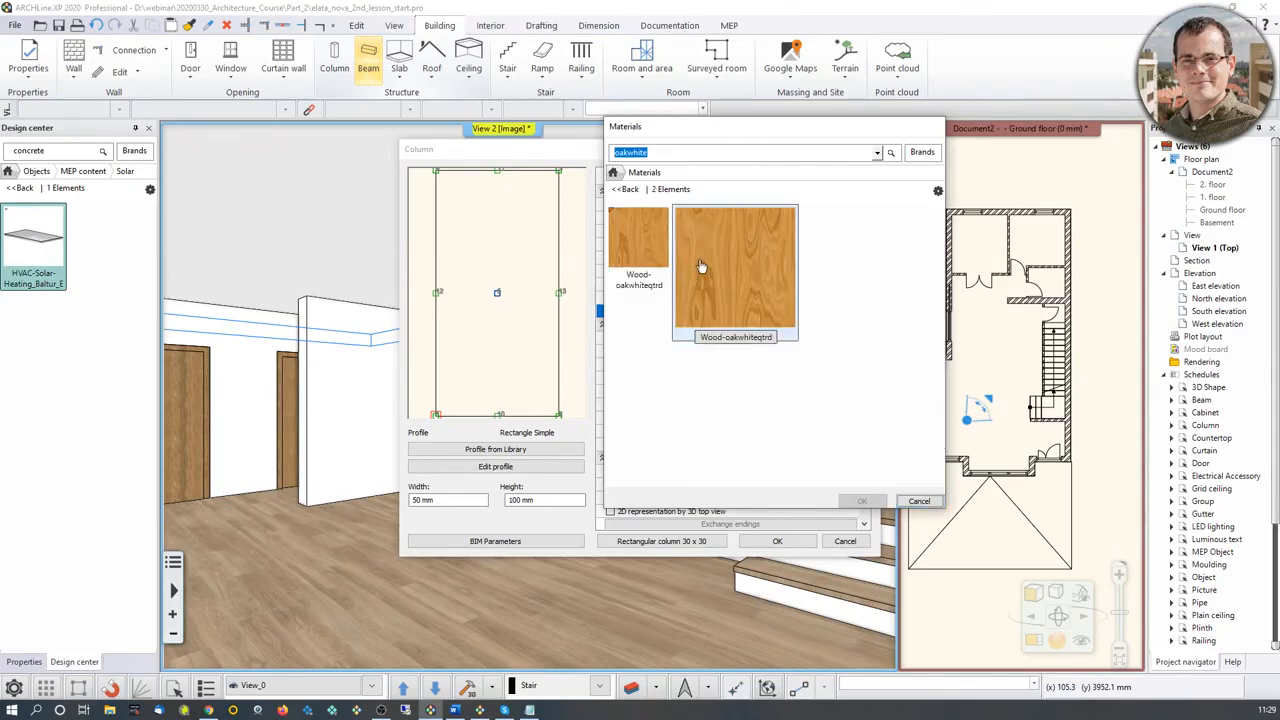
{"action": "left_click", "coordinate": [638, 240]}
{"action": "left_click", "coordinate": [861, 501]}
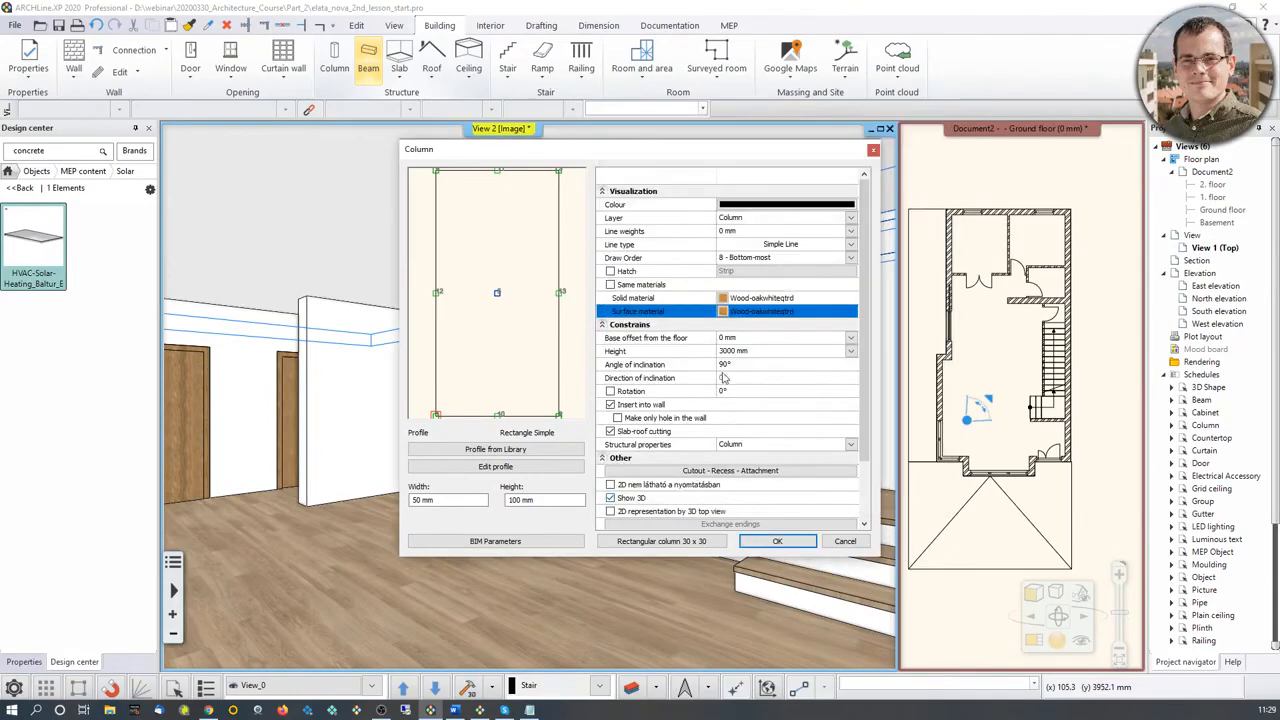
Step: Set the column's base offset from the floor to 675 mm and the column height to 7500 mm
{"action": "left_click", "coordinate": [731, 338]}
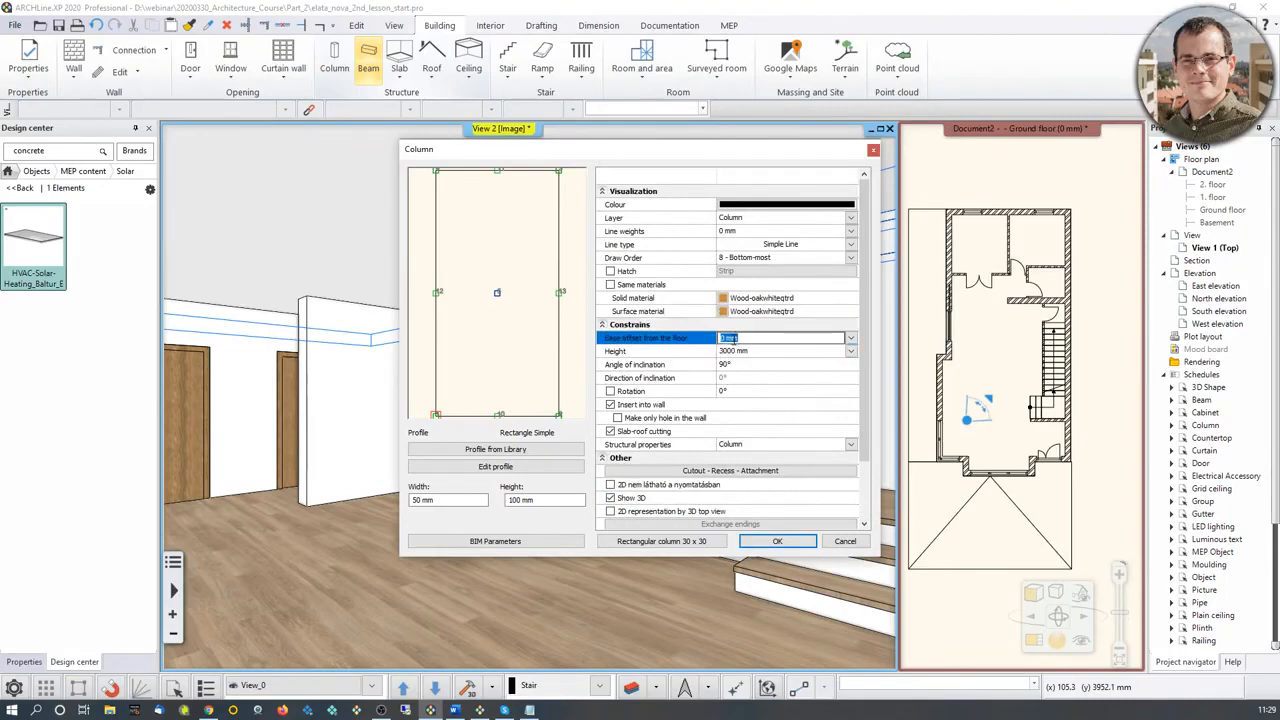
{"action": "type", "text": "675"}
{"action": "left_click", "coordinate": [731, 351]}
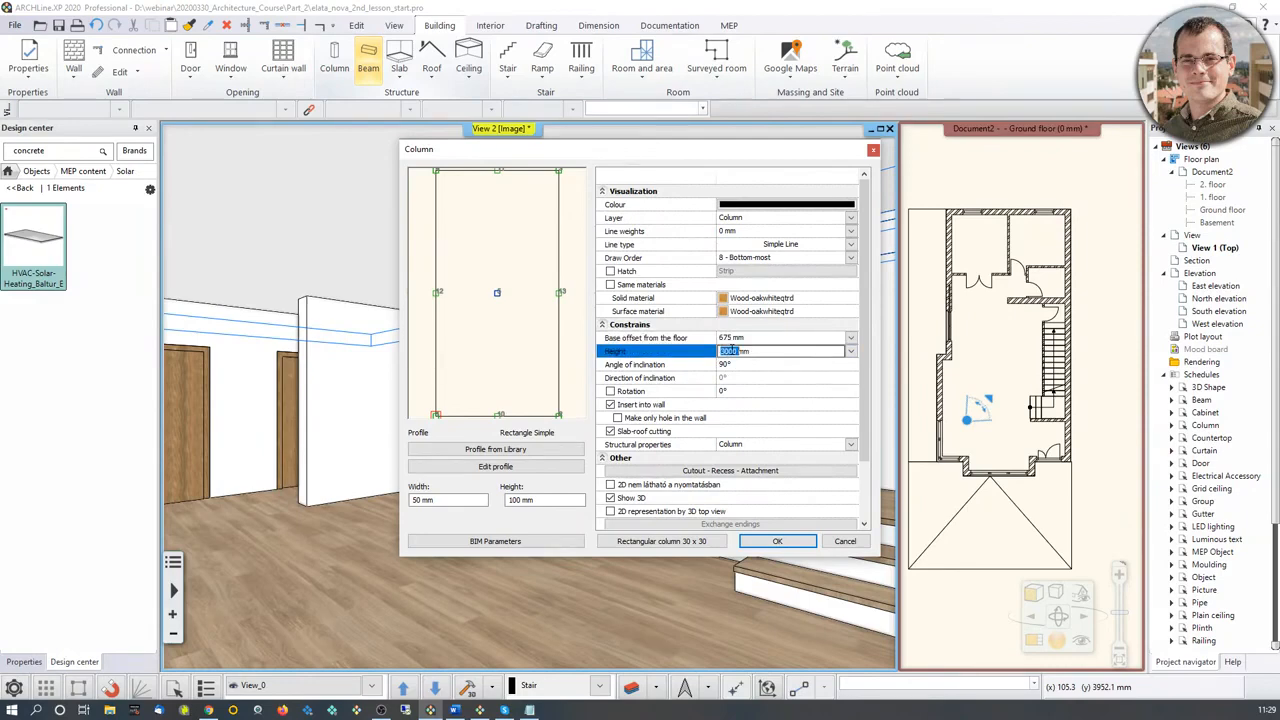
{"action": "left_click_drag", "start_coordinate": [746, 158], "coordinate": [411, 205]}
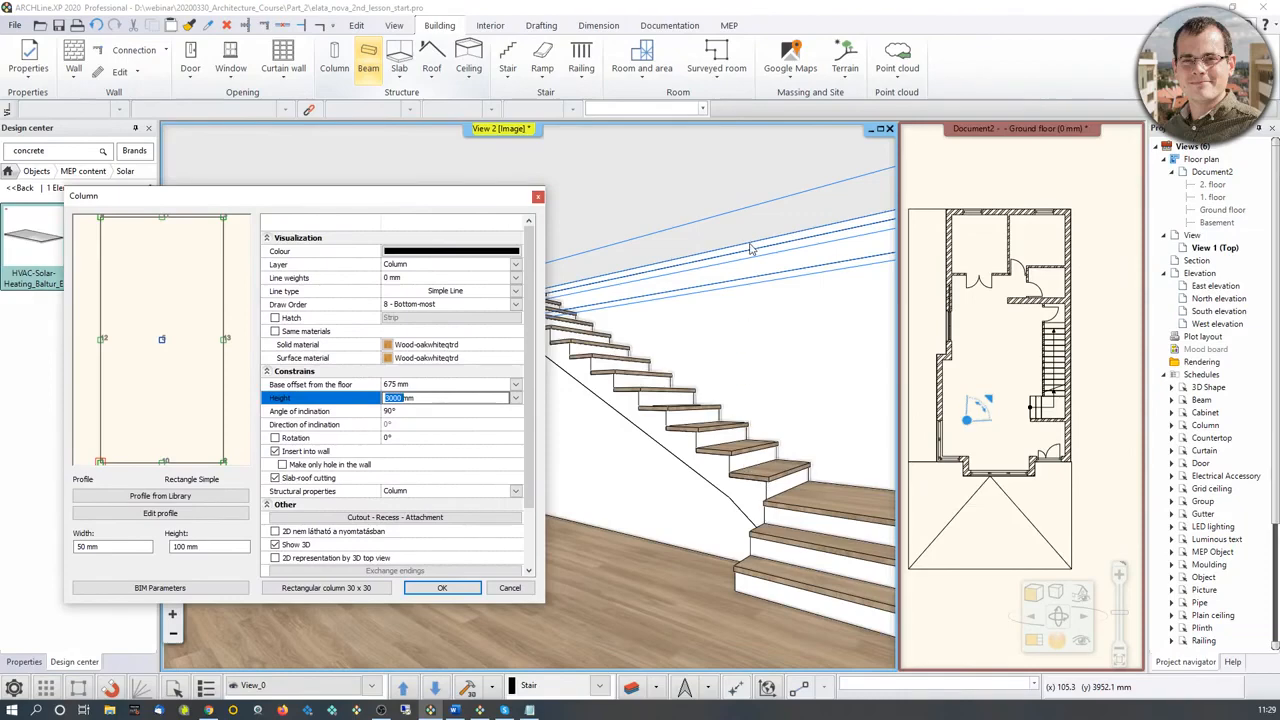
{"action": "left_click_drag", "start_coordinate": [398, 198], "coordinate": [570, 172]}
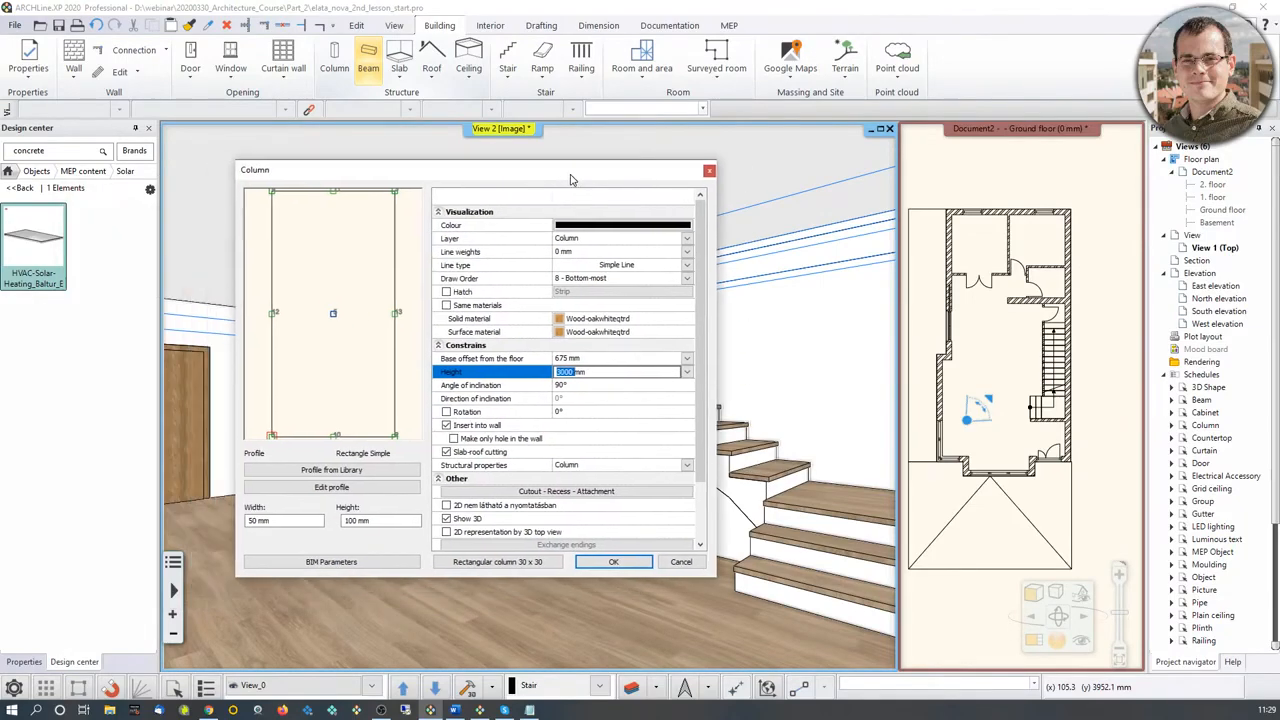
{"action": "type", "text": "75"}
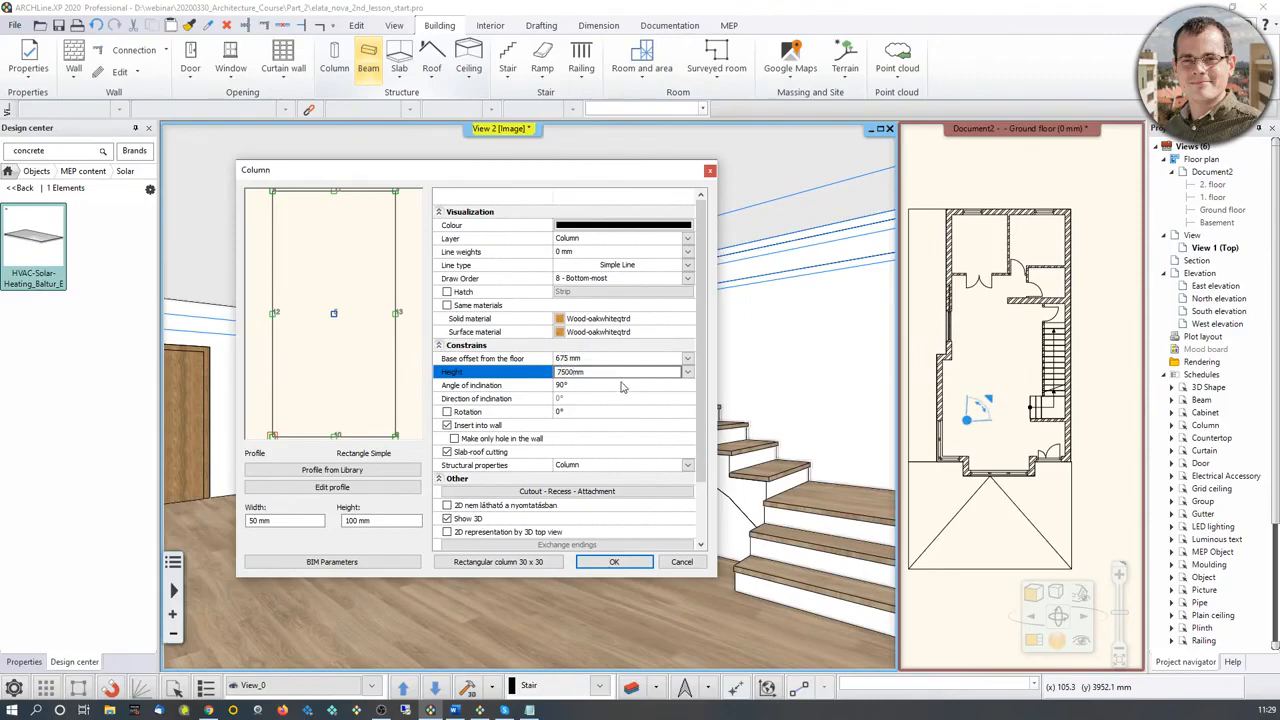
{"action": "key", "text": "Return"}
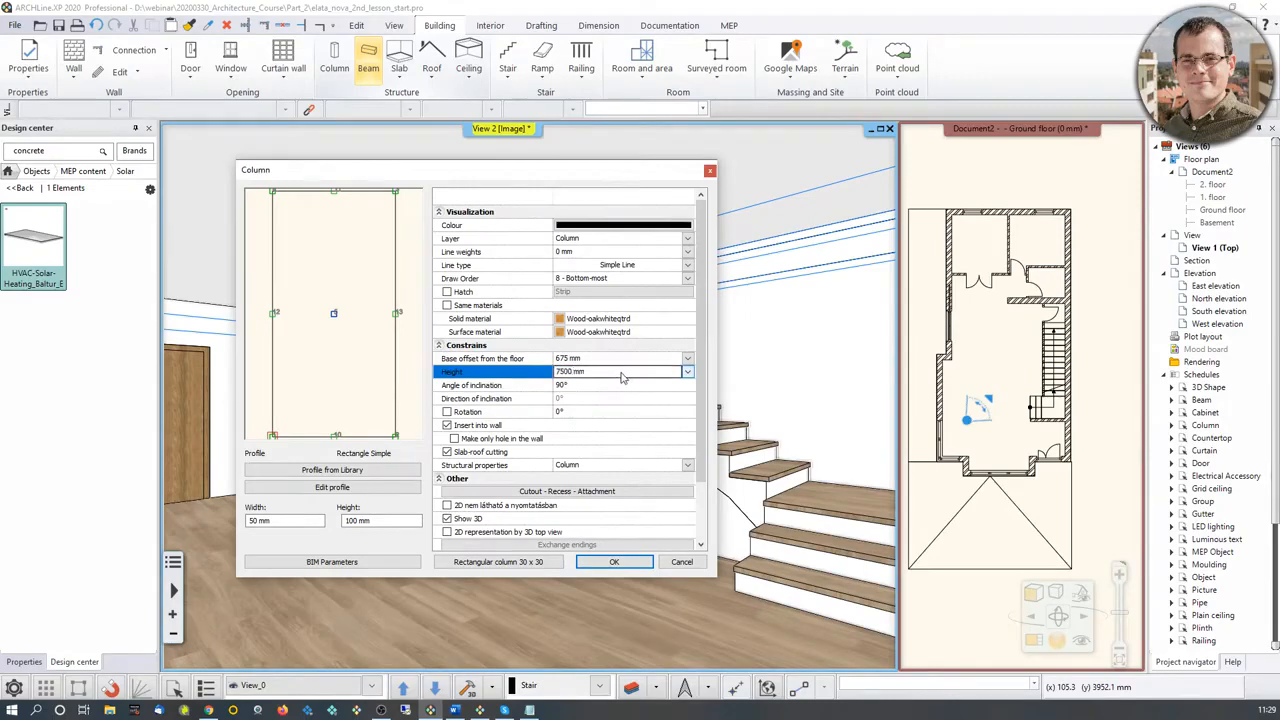
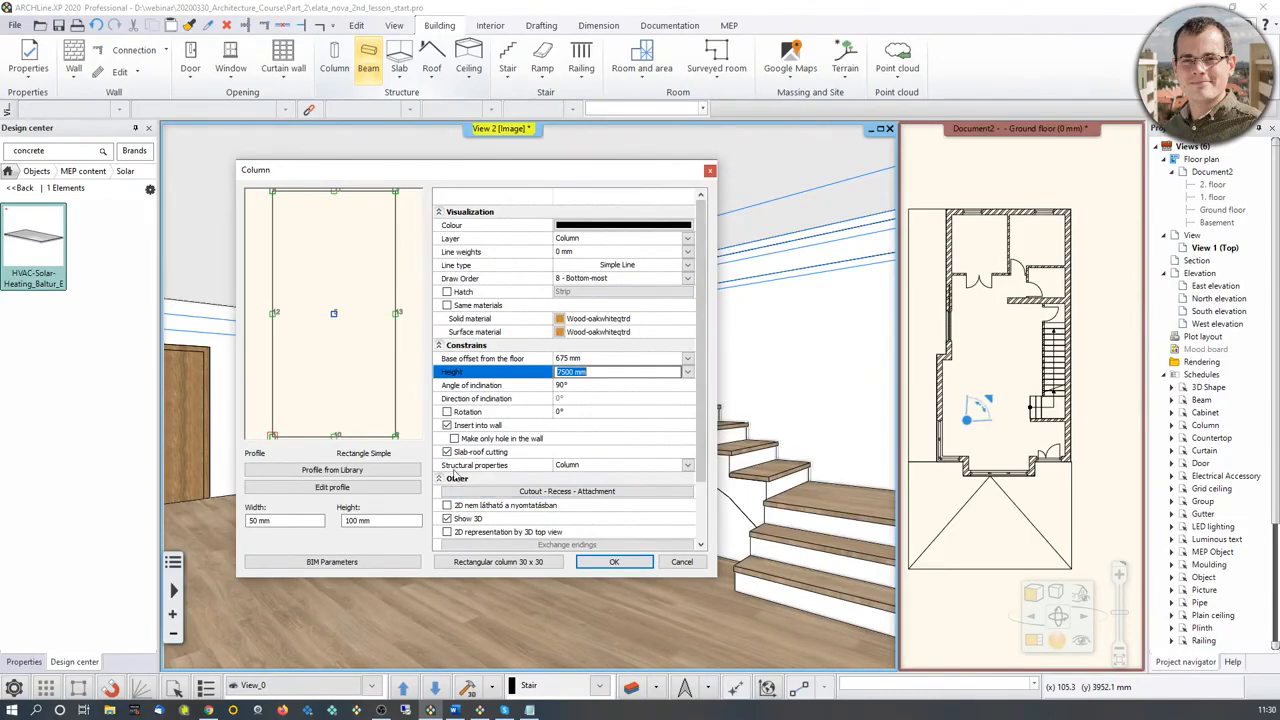
Step: Turn off slab-roof cutting for the column, accept its settings, and swap the ground floor plan into the large view
{"action": "left_click", "coordinate": [446, 452]}
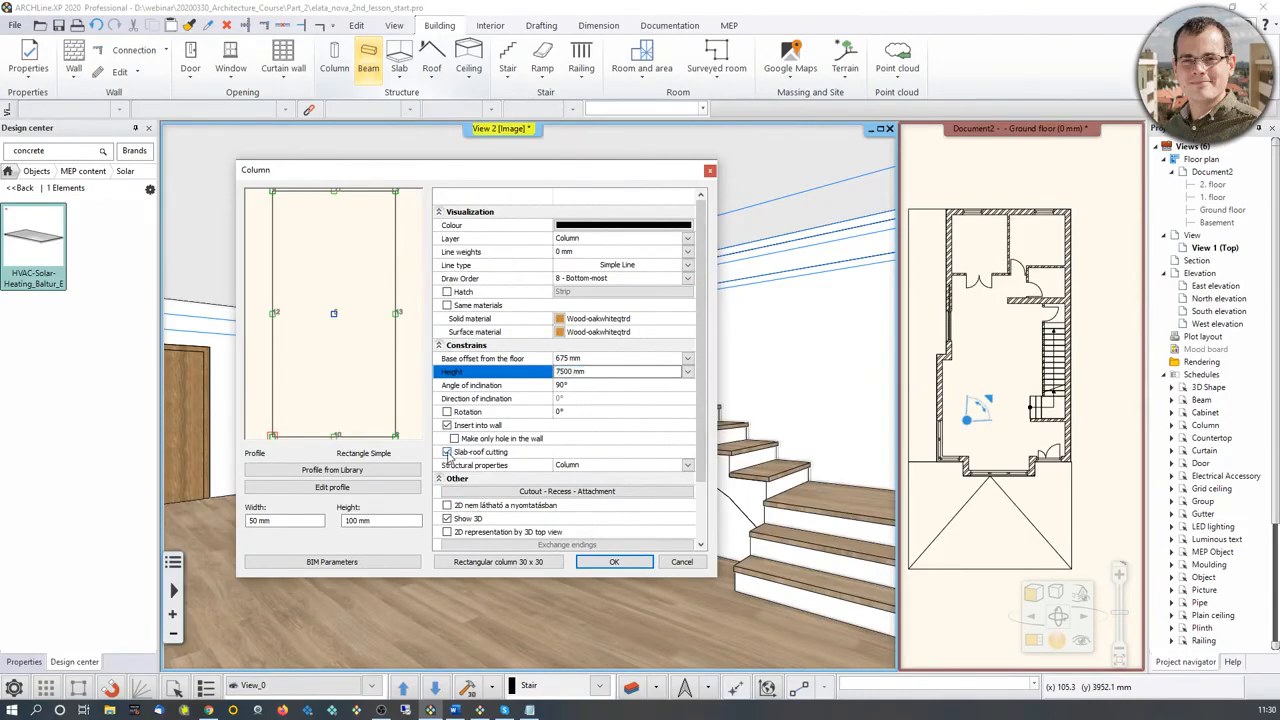
{"action": "left_click", "coordinate": [614, 563]}
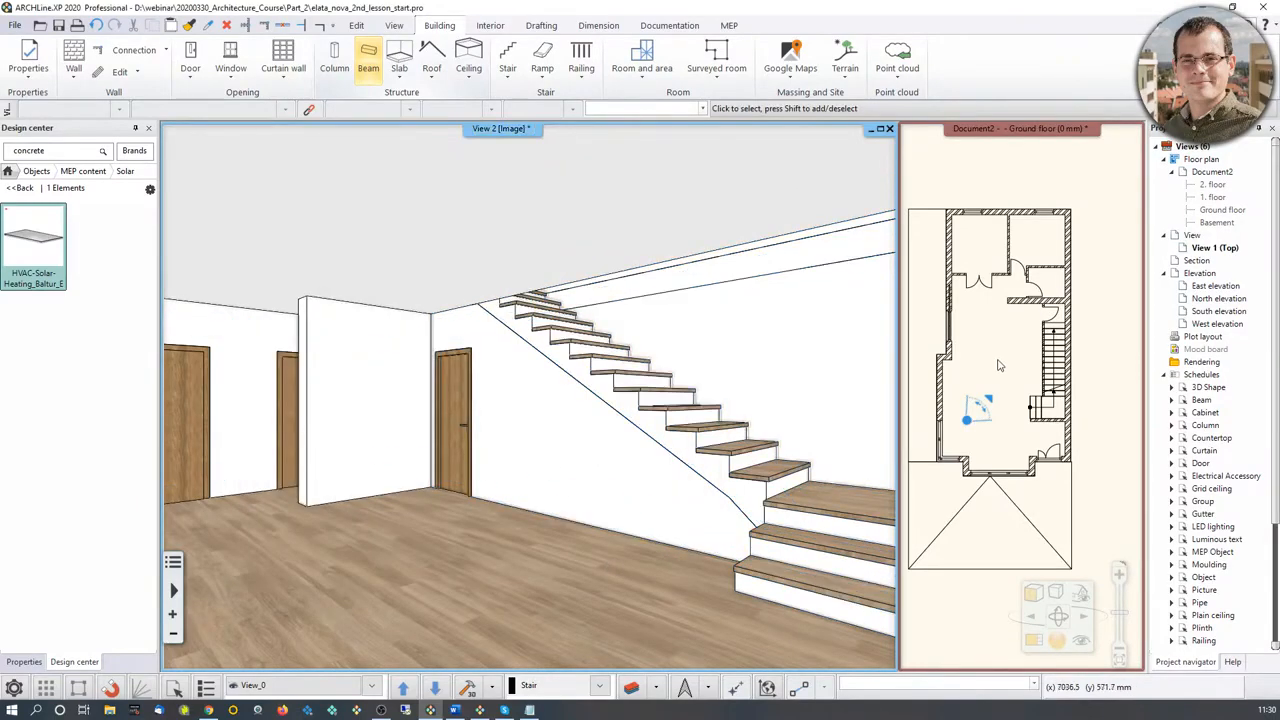
{"action": "scroll", "coordinate": [1036, 410], "scroll_direction": "up", "scroll_amount": 5}
{"action": "middle_click_drag", "start_coordinate": [1036, 410], "coordinate": [1028, 525]}
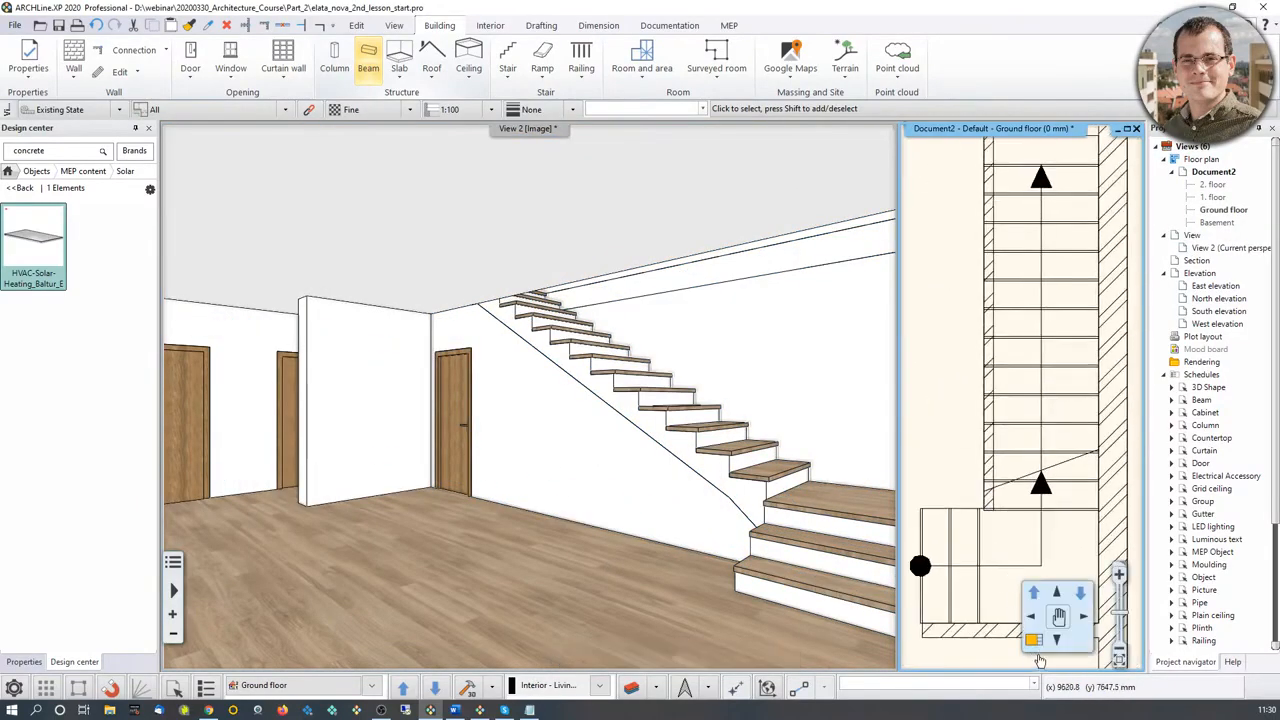
{"action": "left_click", "coordinate": [1034, 640]}
{"action": "scroll", "coordinate": [655, 410], "scroll_direction": "up", "scroll_amount": 5}
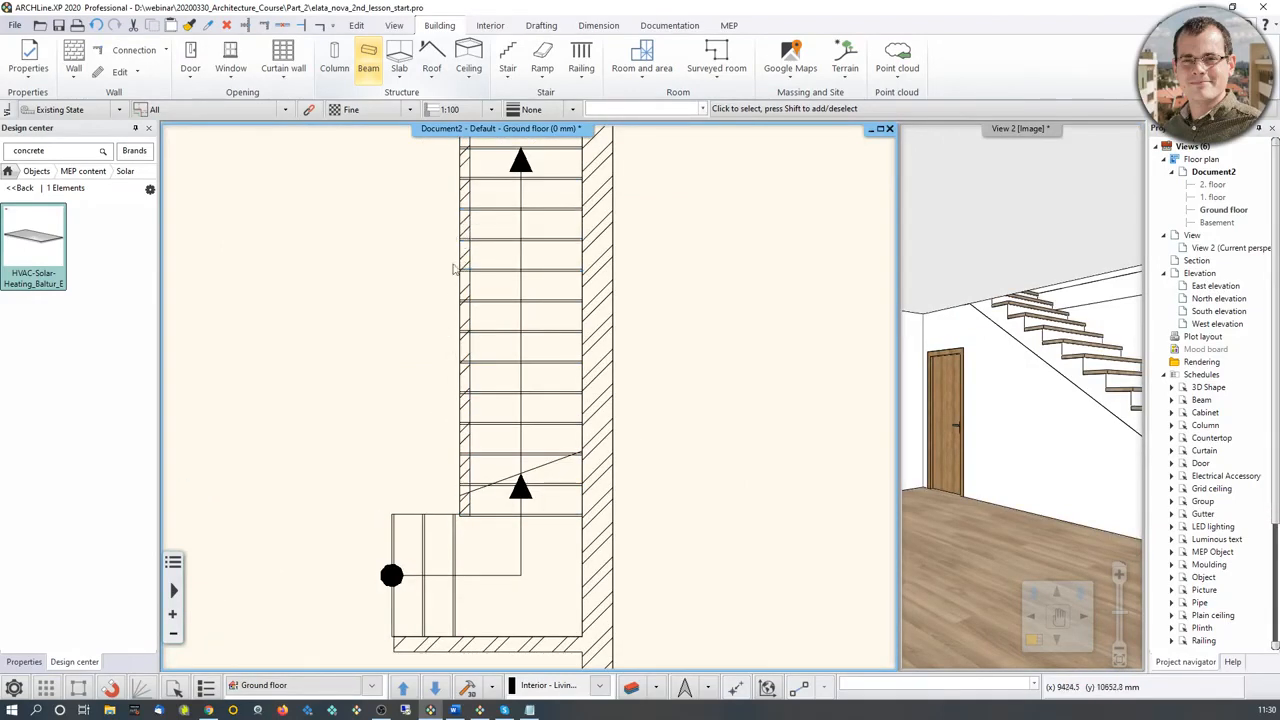
{"action": "scroll", "coordinate": [438, 355], "scroll_direction": "down", "scroll_amount": 2}
{"action": "scroll", "coordinate": [436, 357], "scroll_direction": "down", "scroll_amount": 2}
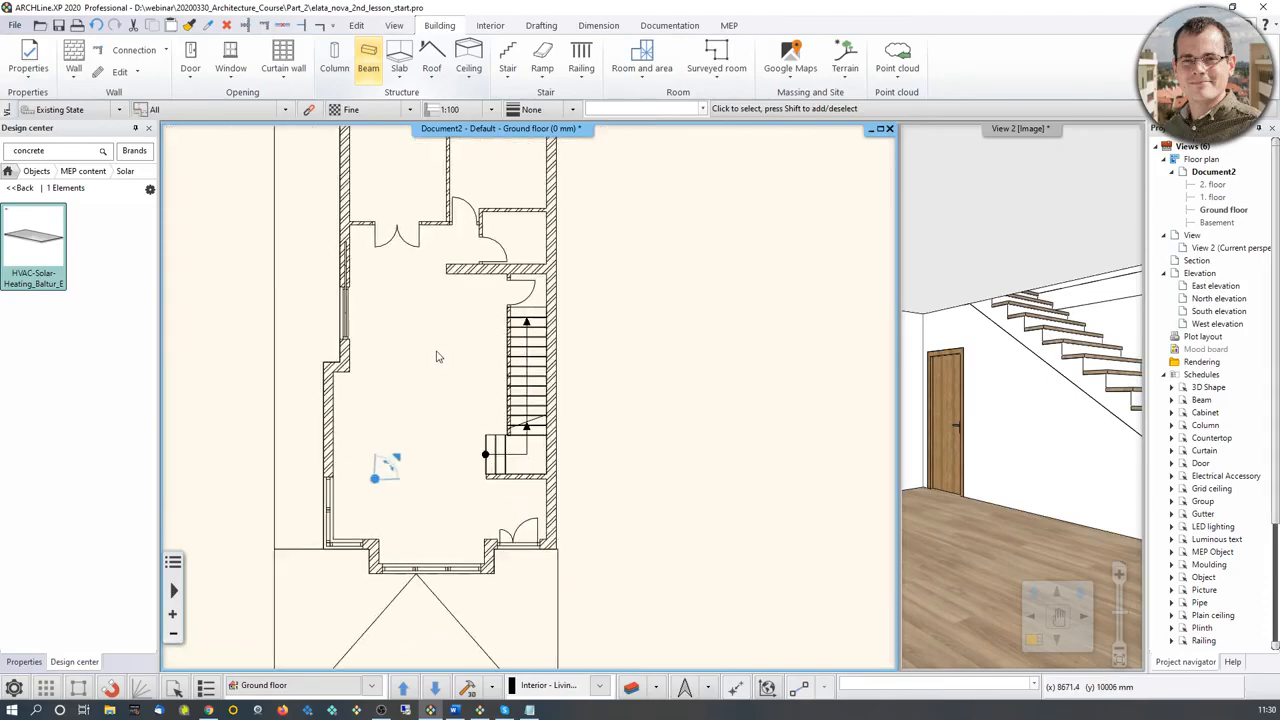
Step: Turn on all layers of the elata_nova_START-Ground floor layer filter
{"action": "left_click", "coordinate": [631, 688]}
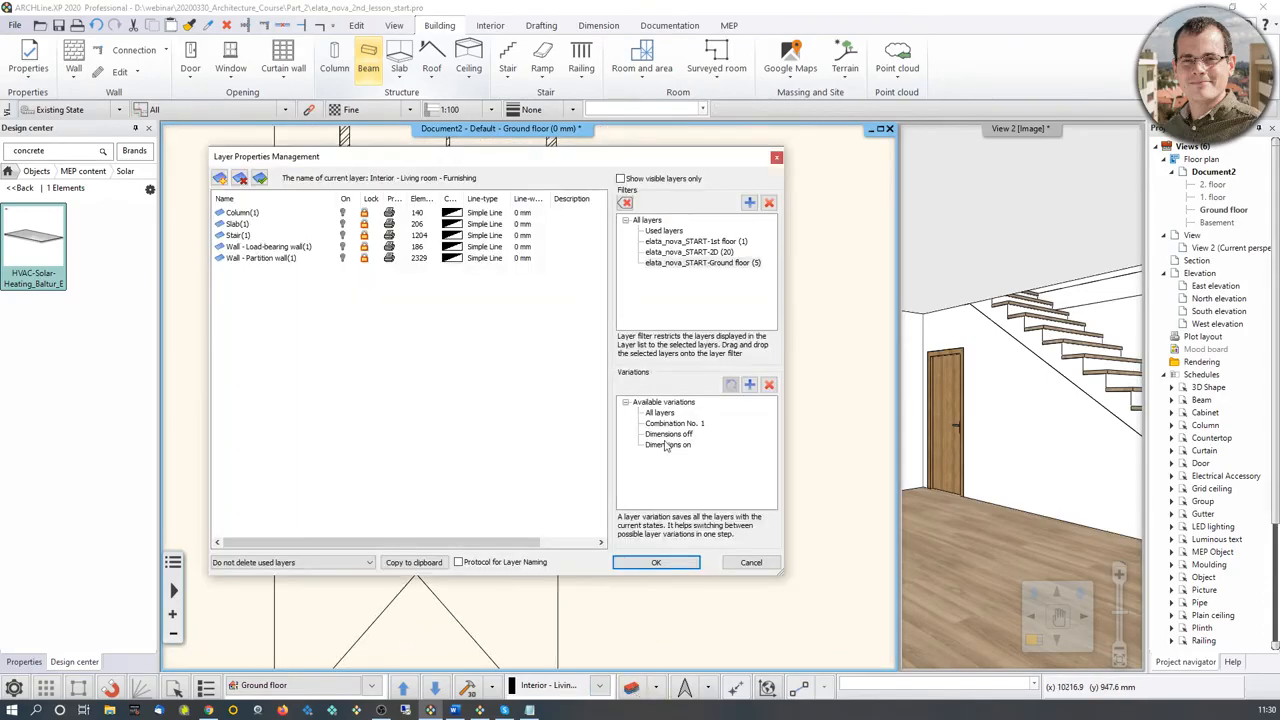
{"action": "left_click", "coordinate": [720, 252]}
{"action": "left_click", "coordinate": [722, 263]}
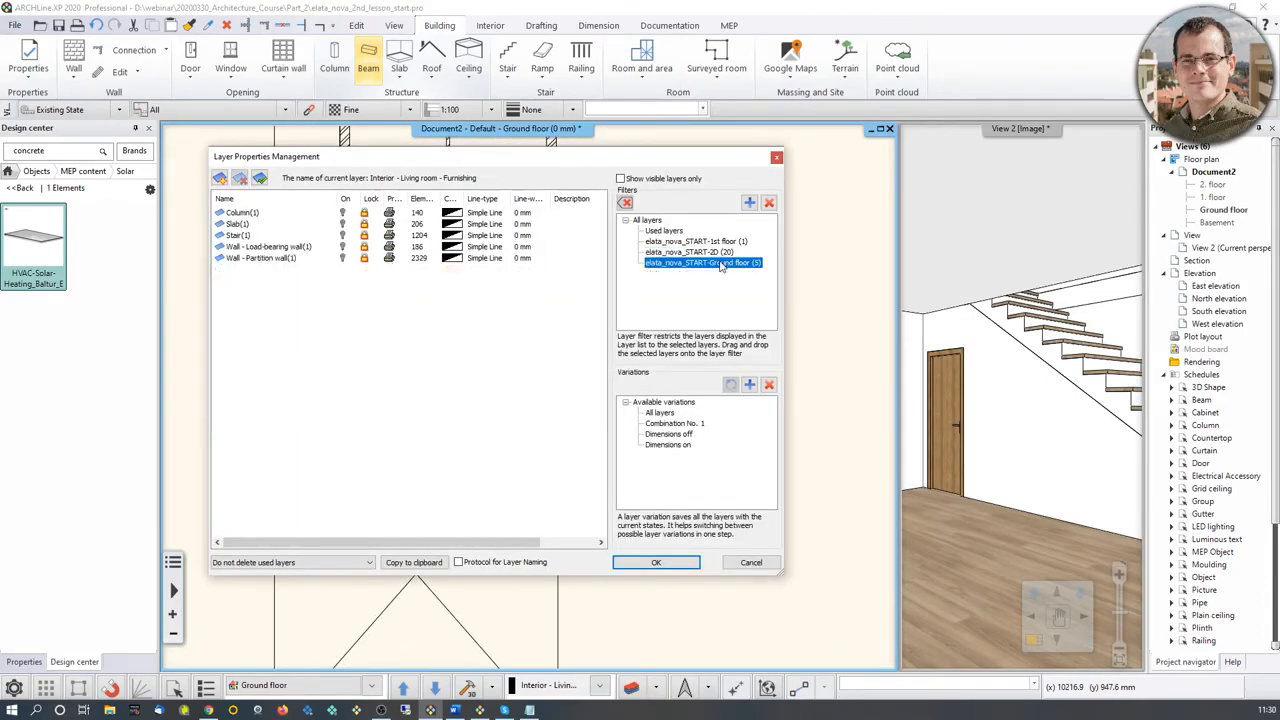
{"action": "right_click", "coordinate": [722, 264]}
{"action": "left_click", "coordinate": [746, 270]}
{"action": "left_click", "coordinate": [721, 253]}
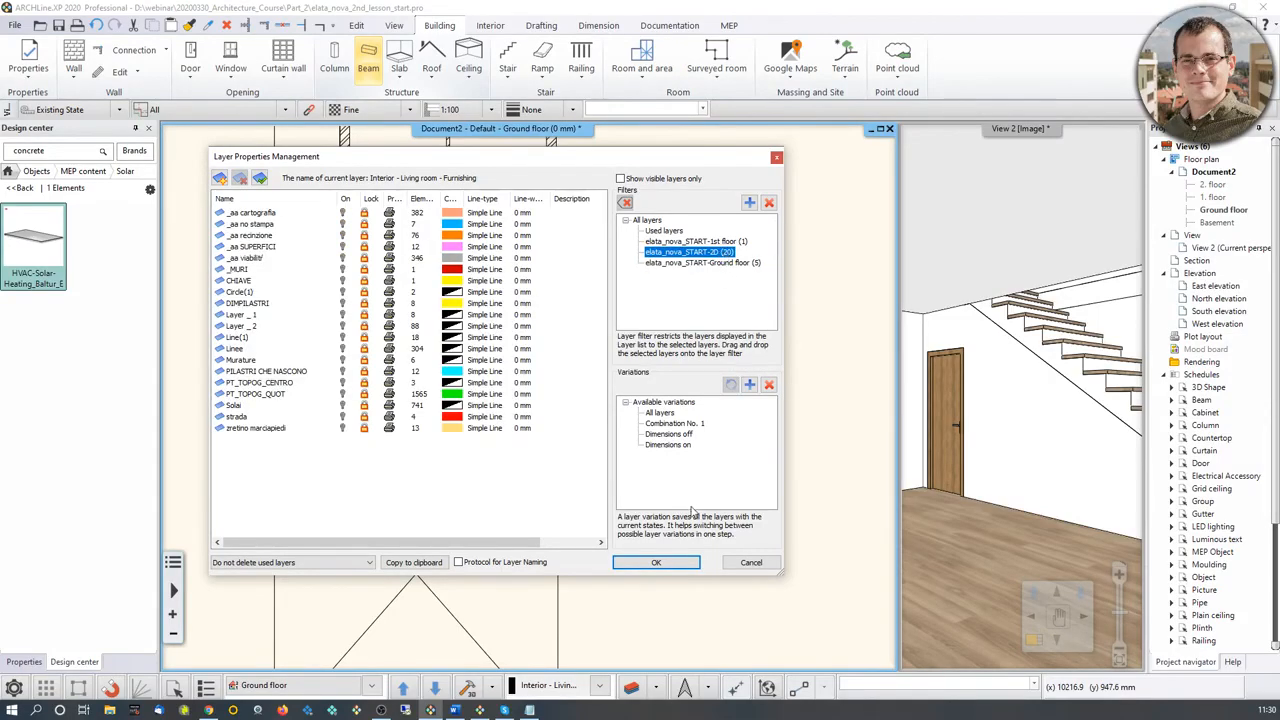
{"action": "left_click", "coordinate": [668, 563]}
Step: Place one column over the lowest reference column beside the stair flight in the ground floor plan
{"action": "scroll", "coordinate": [537, 380], "scroll_direction": "up", "scroll_amount": 5}
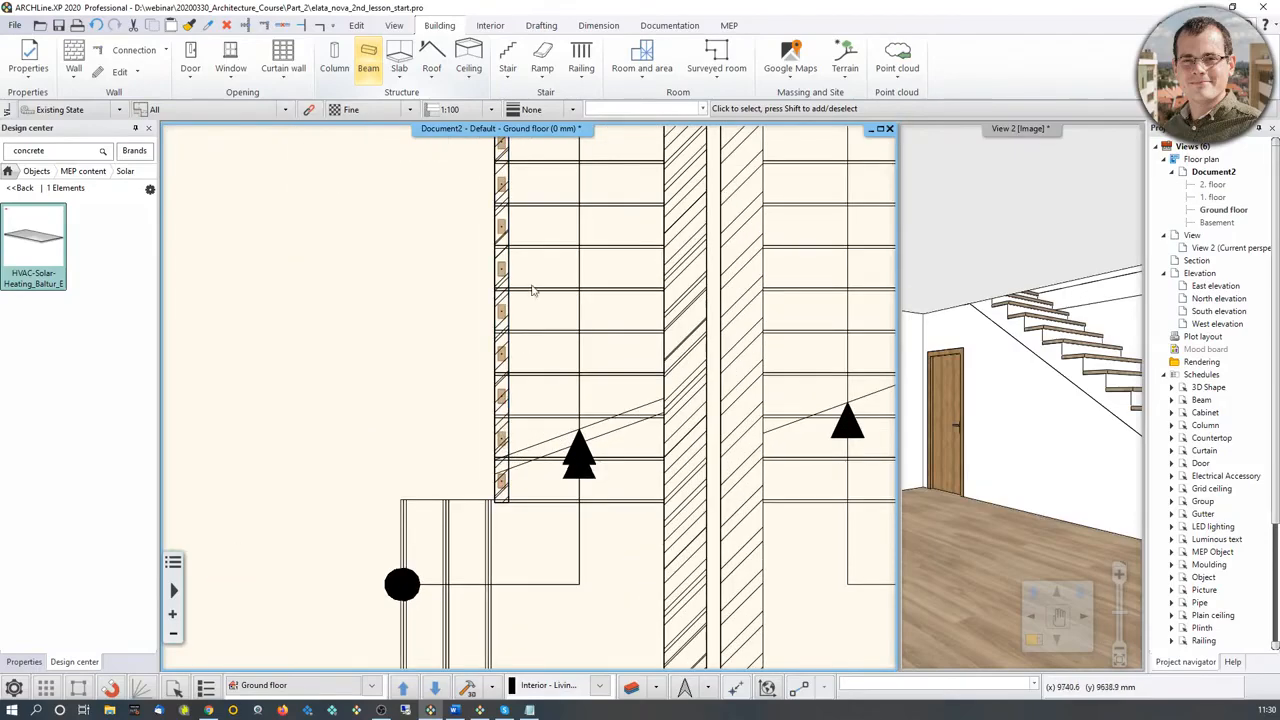
{"action": "scroll", "coordinate": [500, 440], "scroll_direction": "up", "scroll_amount": 3}
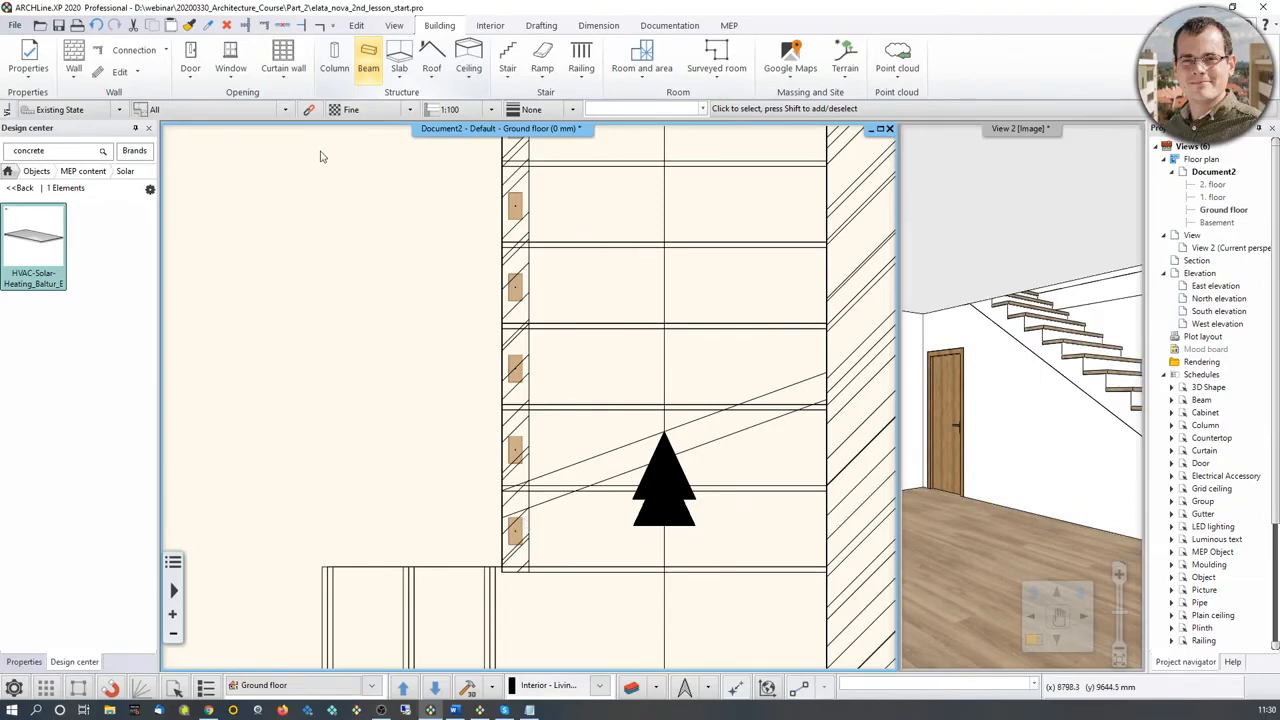
{"action": "left_click", "coordinate": [334, 58]}
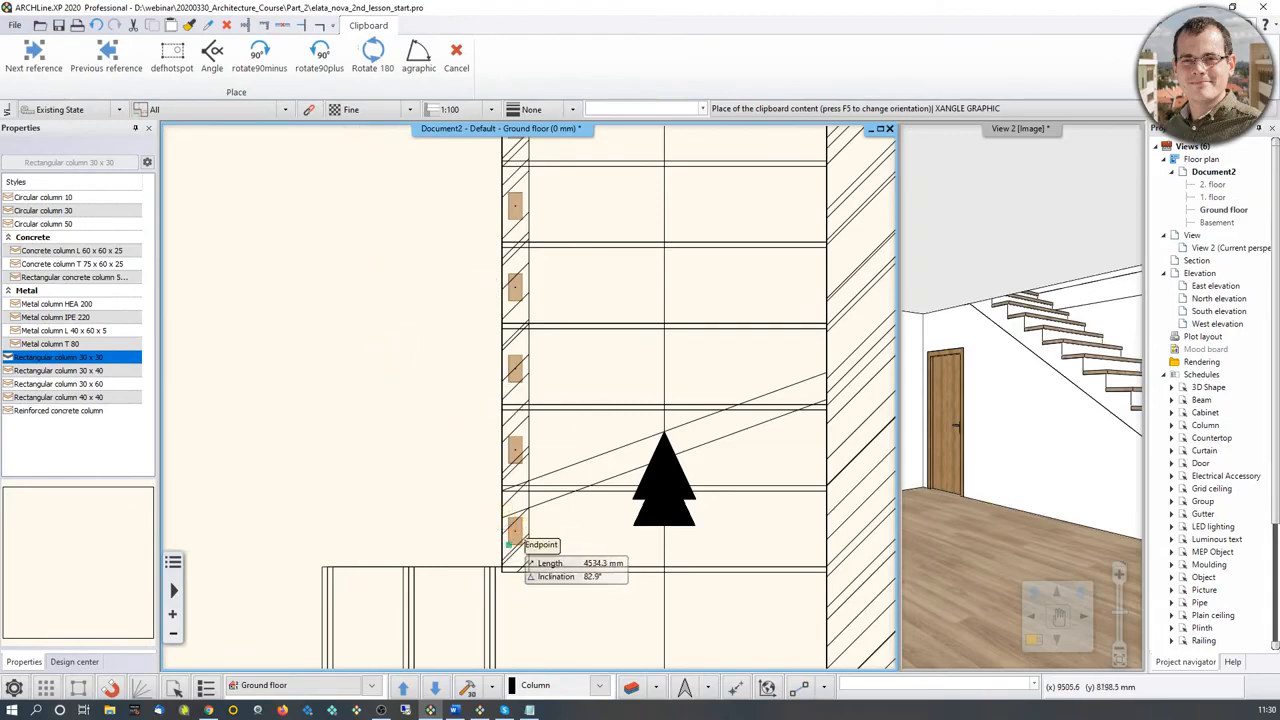
{"action": "left_click", "coordinate": [509, 545]}
{"action": "key", "text": "Escape"}
Step: Examine the placed column's position on the staircase in the interior view and in the floor plan
{"action": "middle_click_drag", "start_coordinate": [1130, 373], "coordinate": [955, 376]}
{"action": "scroll", "coordinate": [1083, 363], "scroll_direction": "up", "scroll_amount": 2}
{"action": "scroll", "coordinate": [1080, 360], "scroll_direction": "down", "scroll_amount": 2}
{"action": "middle_click_drag", "start_coordinate": [1080, 360], "coordinate": [1102, 364]}
{"action": "middle_click_drag", "start_coordinate": [622, 440], "coordinate": [617, 467]}
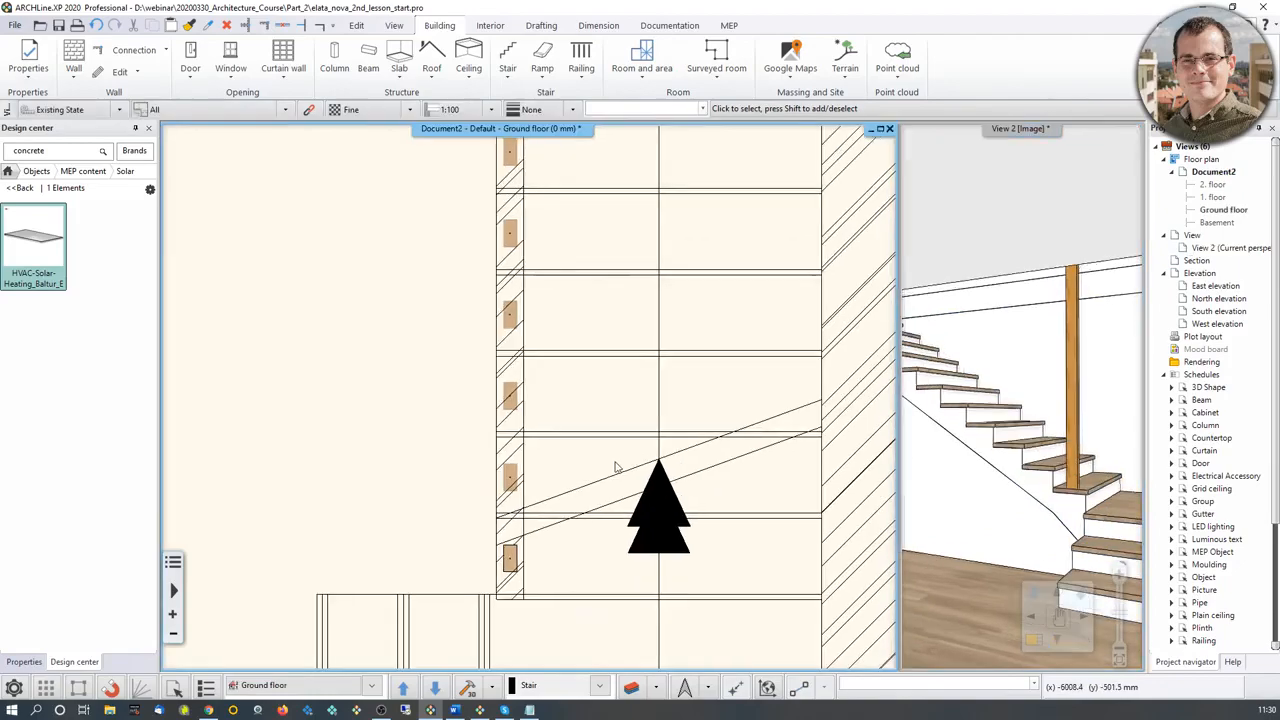
{"action": "scroll", "coordinate": [617, 467], "scroll_direction": "down", "scroll_amount": 5}
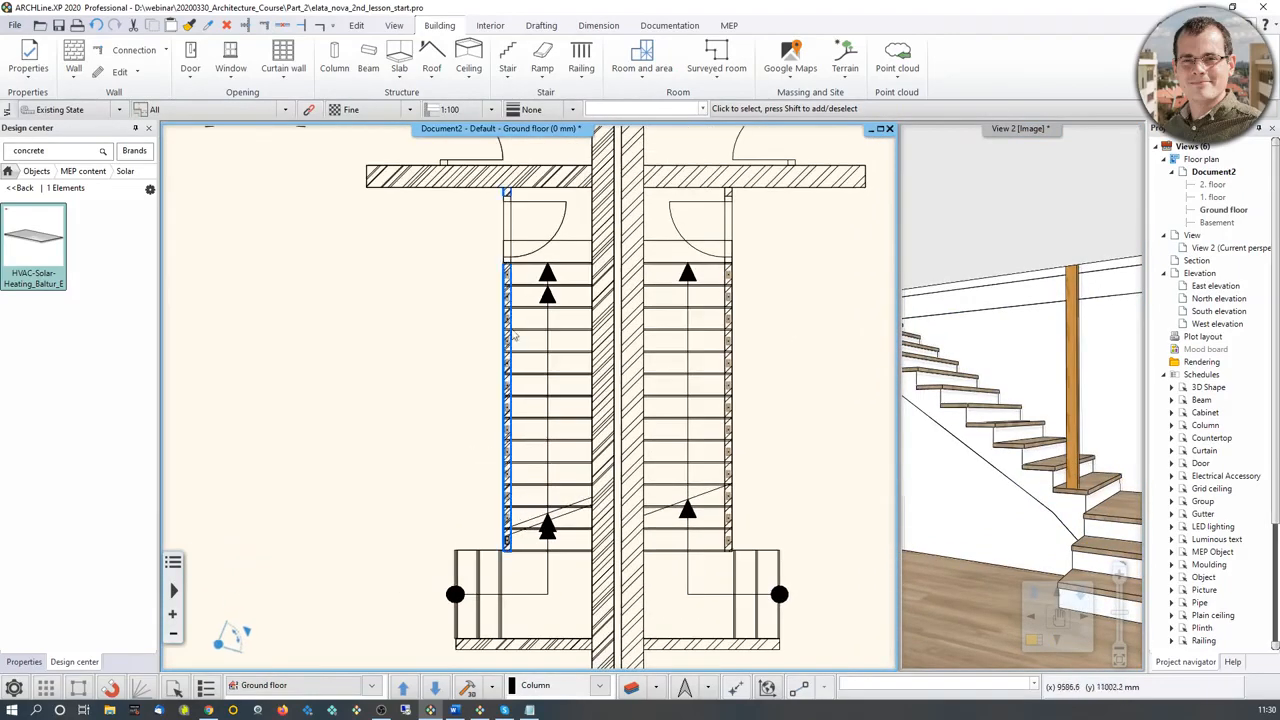
{"action": "scroll", "coordinate": [500, 528], "scroll_direction": "up", "scroll_amount": 3}
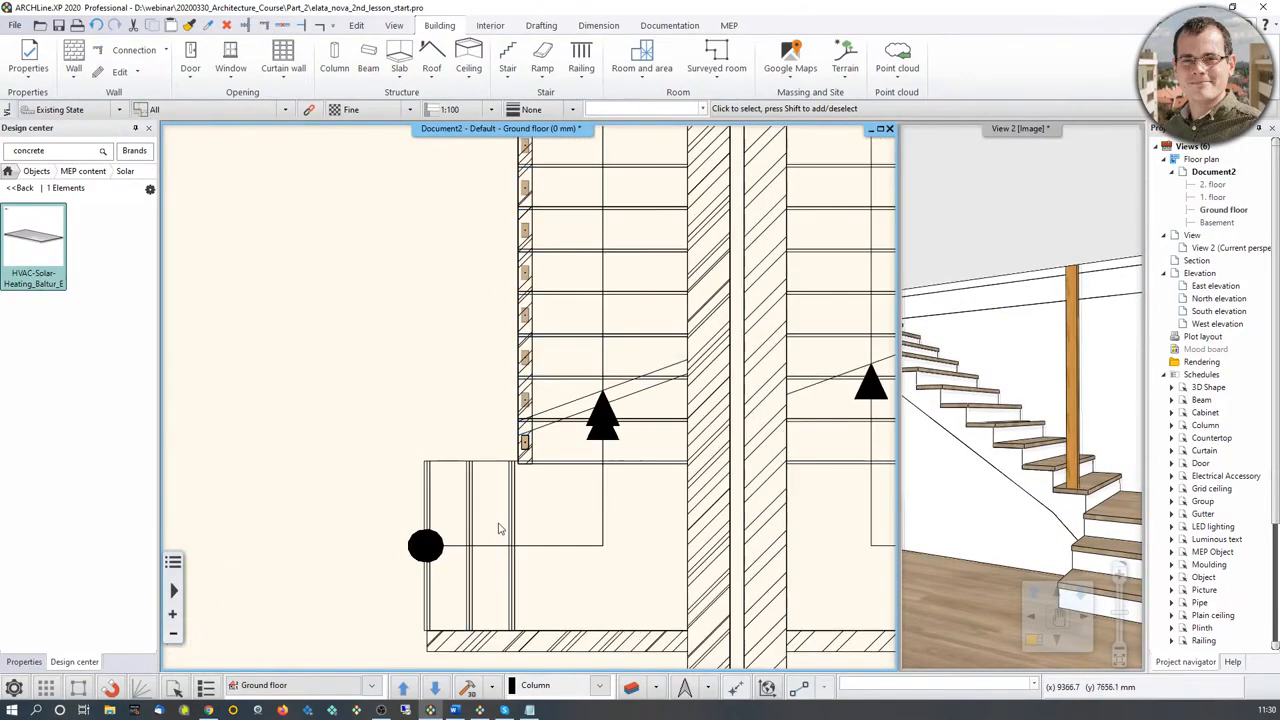
{"action": "scroll", "coordinate": [537, 334], "scroll_direction": "up", "scroll_amount": 3}
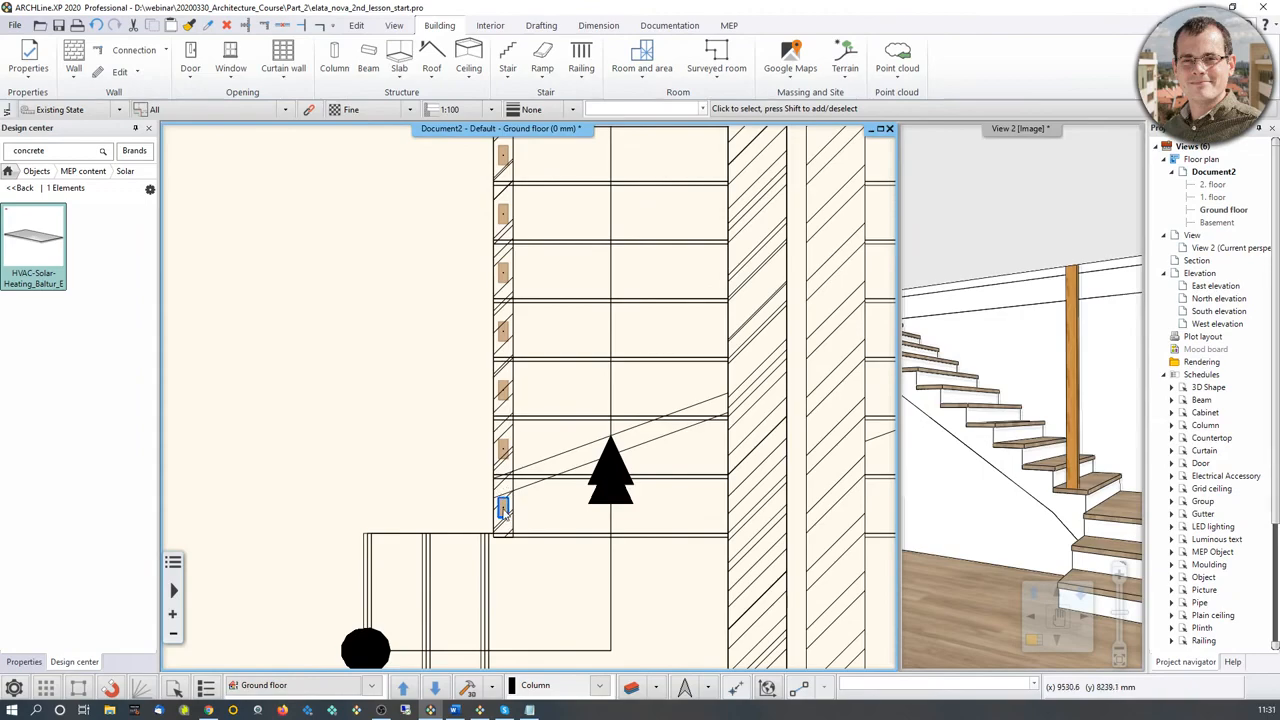
Step: Array the placed column along the stair's side wall, from the lowest reference column's corner to the matching corner of the uppermost one
{"action": "left_click", "coordinate": [503, 508]}
{"action": "middle_click_drag", "start_coordinate": [505, 512], "coordinate": [484, 627]}
{"action": "scroll", "coordinate": [483, 620], "scroll_direction": "down", "scroll_amount": 2}
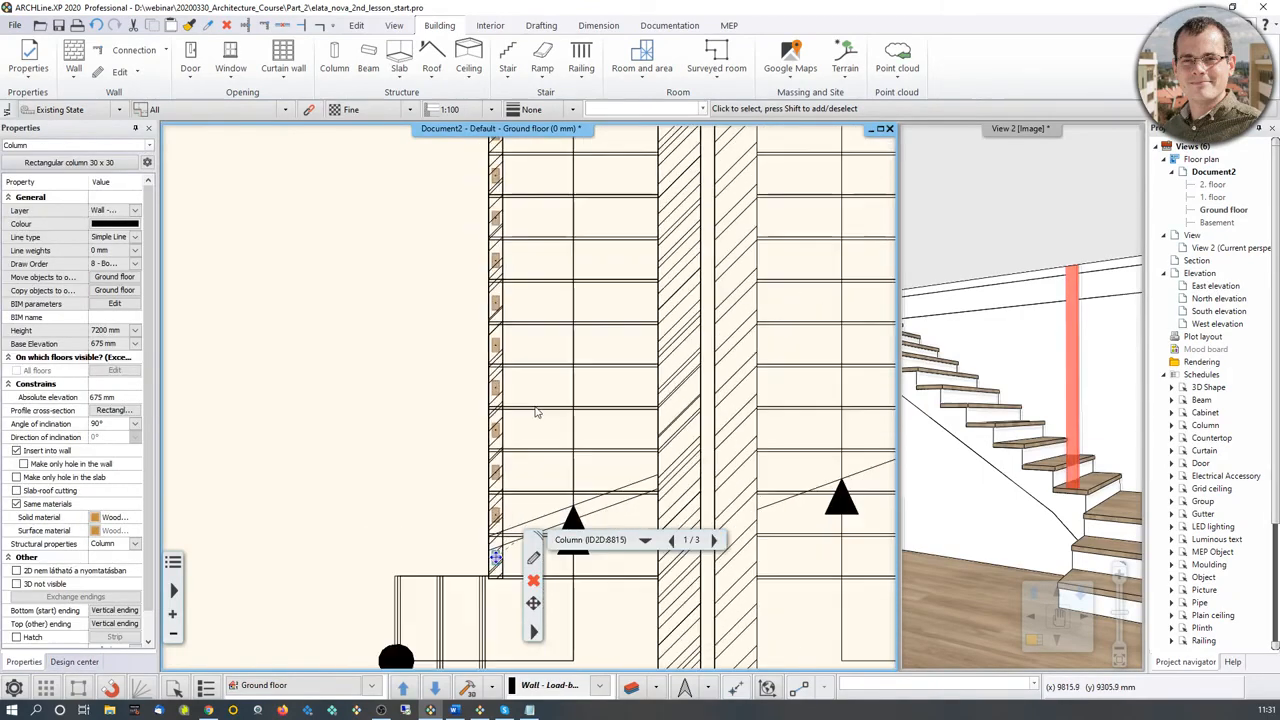
{"action": "scroll", "coordinate": [521, 355], "scroll_direction": "down", "scroll_amount": 1}
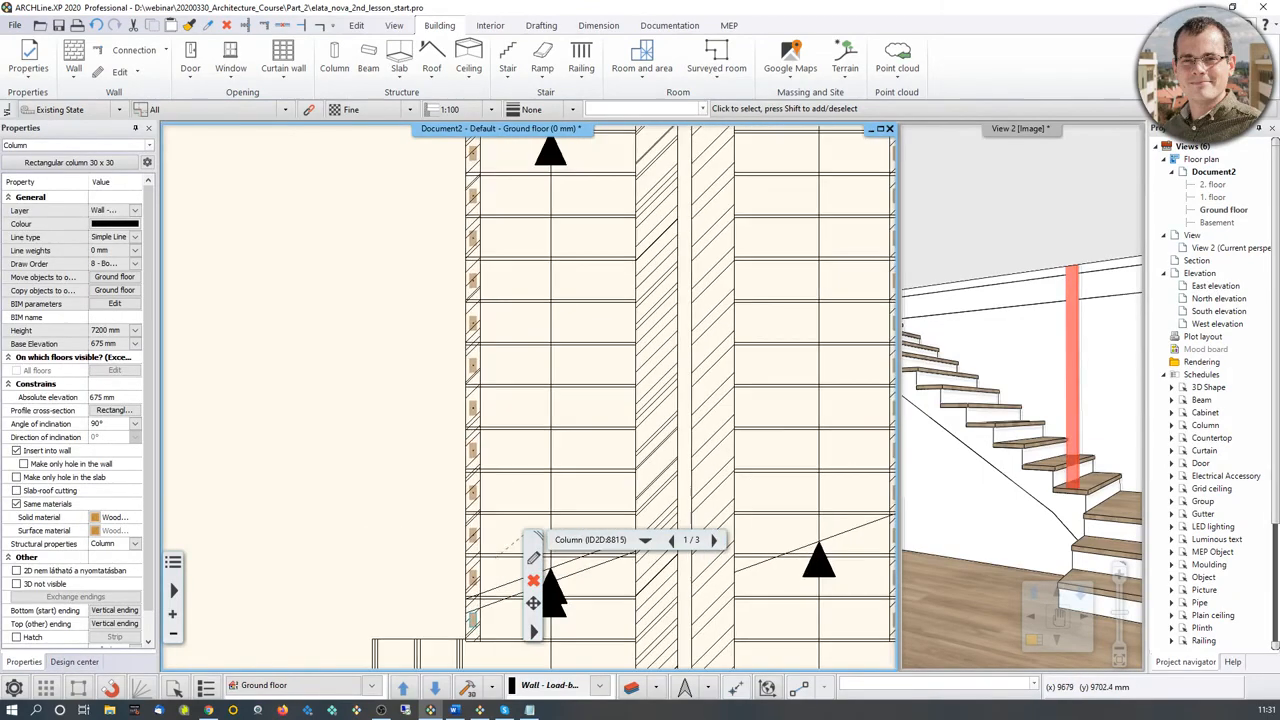
{"action": "left_click", "coordinate": [356, 25]}
{"action": "left_click", "coordinate": [294, 82]}
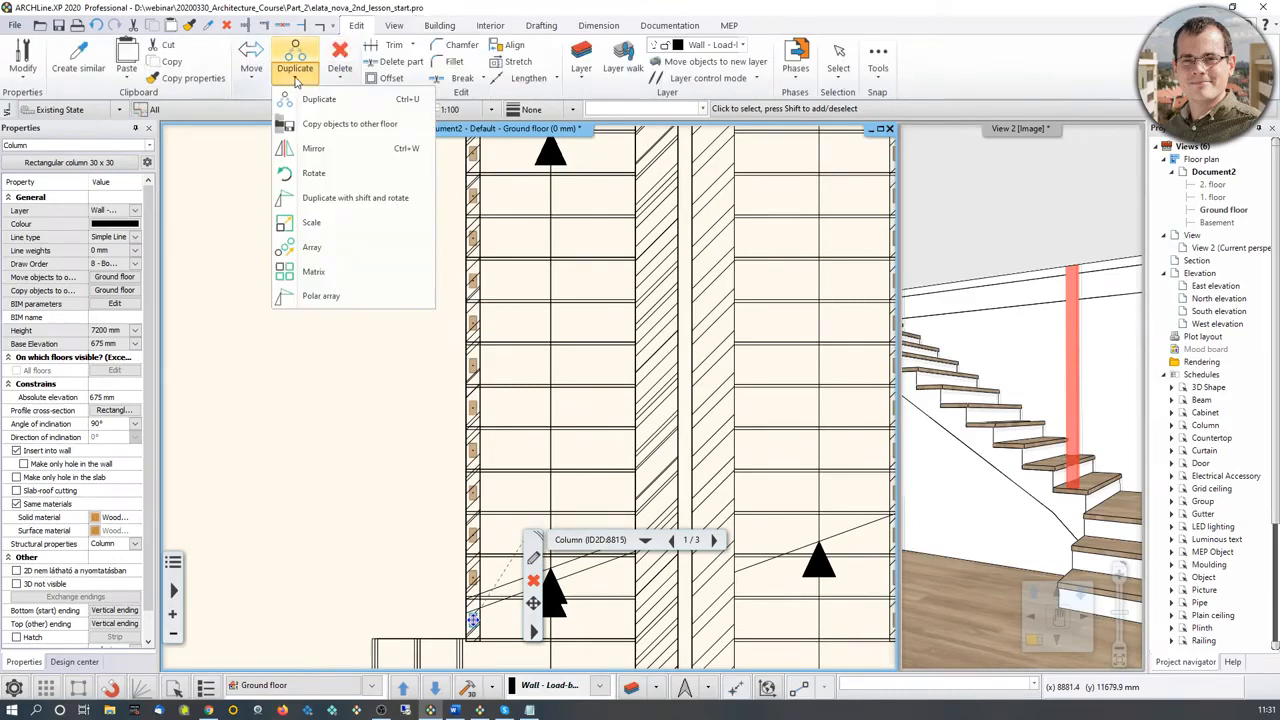
{"action": "left_click", "coordinate": [313, 248]}
{"action": "key", "text": "Return"}
{"action": "scroll", "coordinate": [491, 557], "scroll_direction": "up", "scroll_amount": 4}
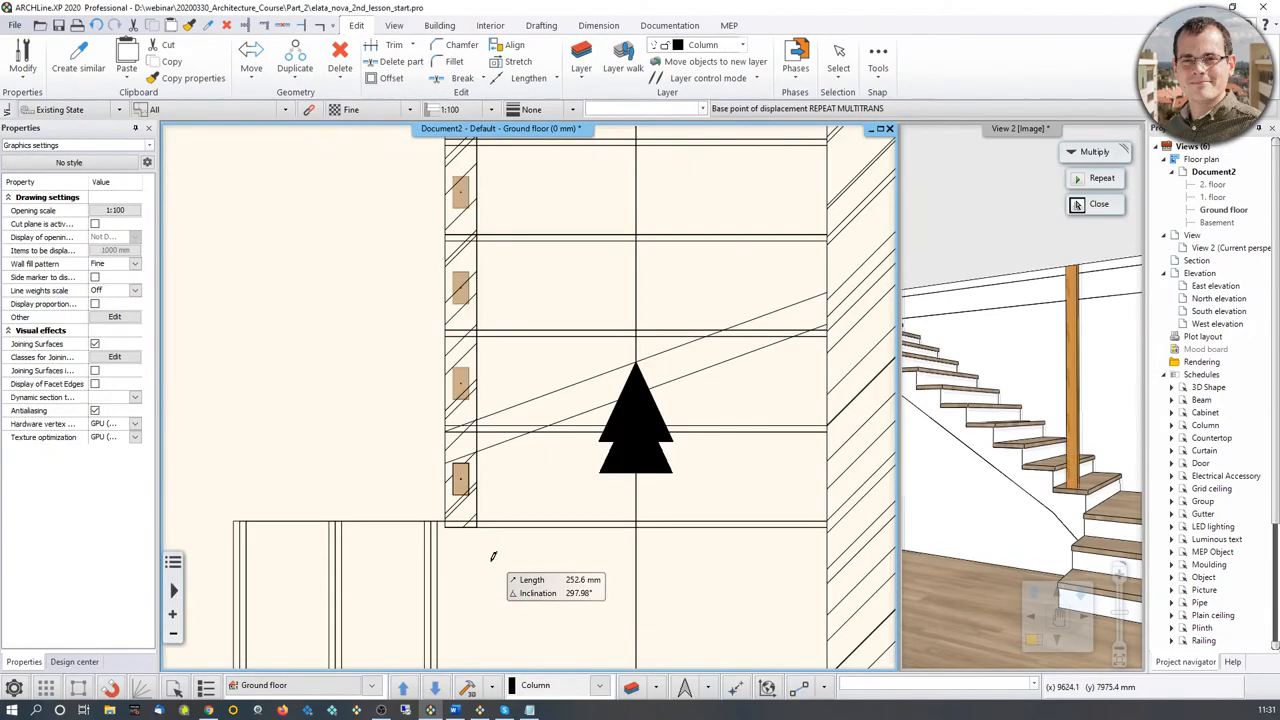
{"action": "left_click", "coordinate": [453, 495]}
{"action": "middle_click_drag", "start_coordinate": [478, 235], "coordinate": [469, 596]}
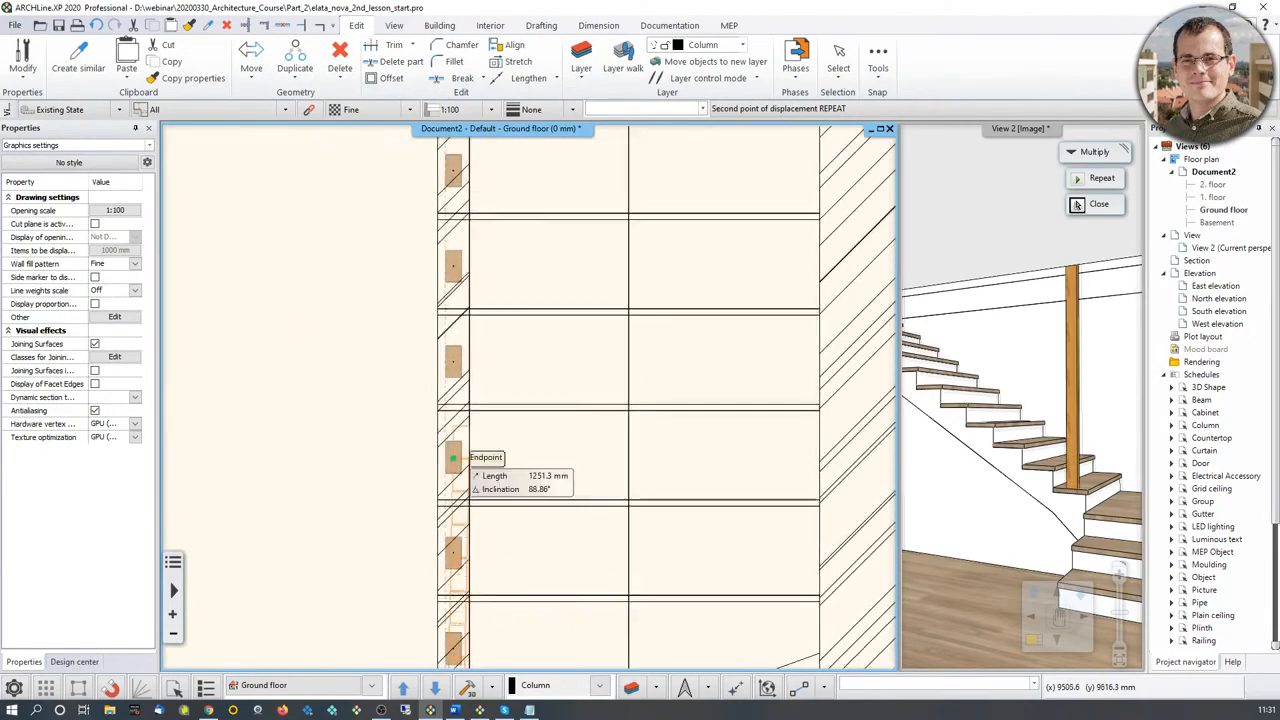
{"action": "middle_click_drag", "start_coordinate": [468, 200], "coordinate": [466, 525]}
{"action": "mouse_move", "coordinate": [466, 150]}
{"action": "middle_mouse_down"}
{"action": "mouse_move", "coordinate": [462, 377]}
{"action": "mouse_move", "coordinate": [437, 531]}
{"action": "middle_mouse_up"}
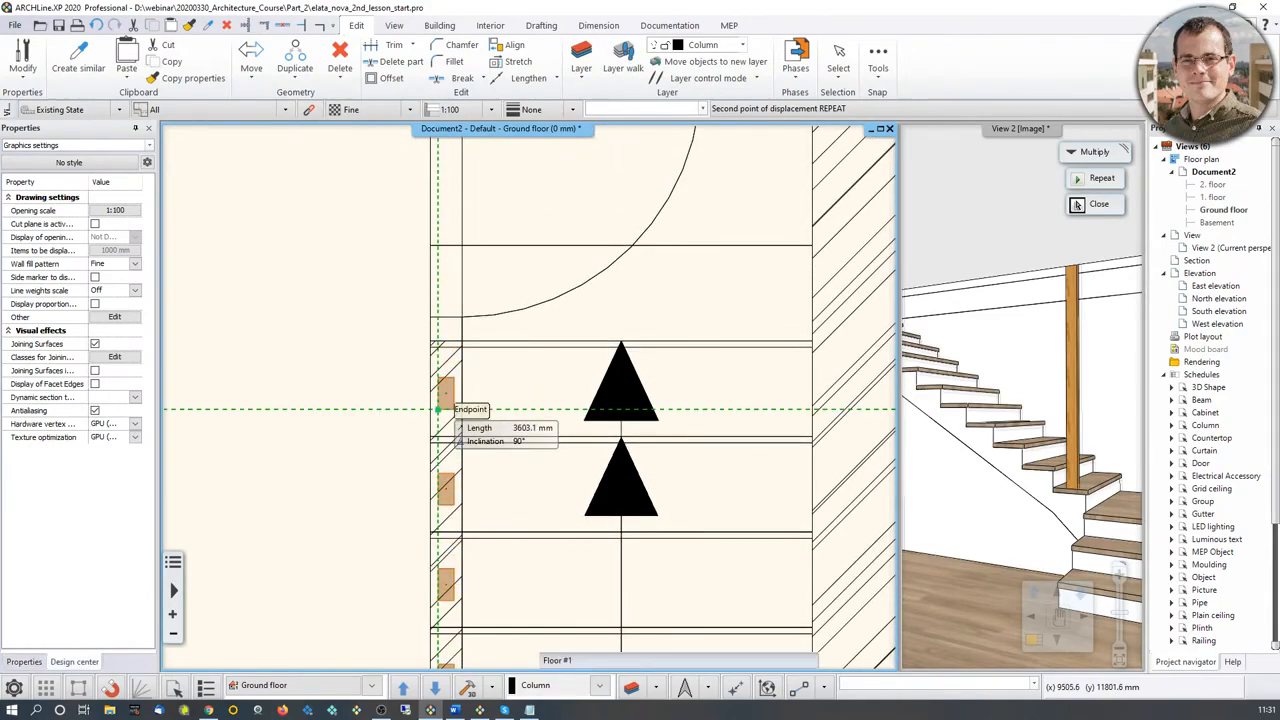
{"action": "left_click", "coordinate": [437, 409]}
Step: Enlarge the 3D view and examine the row of columns along the staircase from inside and outside the house
{"action": "left_click", "coordinate": [1045, 360]}
{"action": "middle_click_drag", "start_coordinate": [1045, 360], "coordinate": [1078, 390]}
{"action": "mouse_move", "coordinate": [671, 440]}
{"action": "middle_mouse_down"}
{"action": "mouse_move", "coordinate": [596, 437]}
{"action": "mouse_move", "coordinate": [558, 371]}
{"action": "mouse_move", "coordinate": [543, 300]}
{"action": "mouse_move", "coordinate": [548, 622]}
{"action": "mouse_move", "coordinate": [734, 529]}
{"action": "mouse_move", "coordinate": [658, 495]}
{"action": "mouse_move", "coordinate": [669, 269]}
{"action": "mouse_move", "coordinate": [634, 457]}
{"action": "mouse_move", "coordinate": [607, 459]}
{"action": "middle_mouse_up"}
{"action": "left_click", "coordinate": [981, 377]}
{"action": "left_click", "coordinate": [1034, 641]}
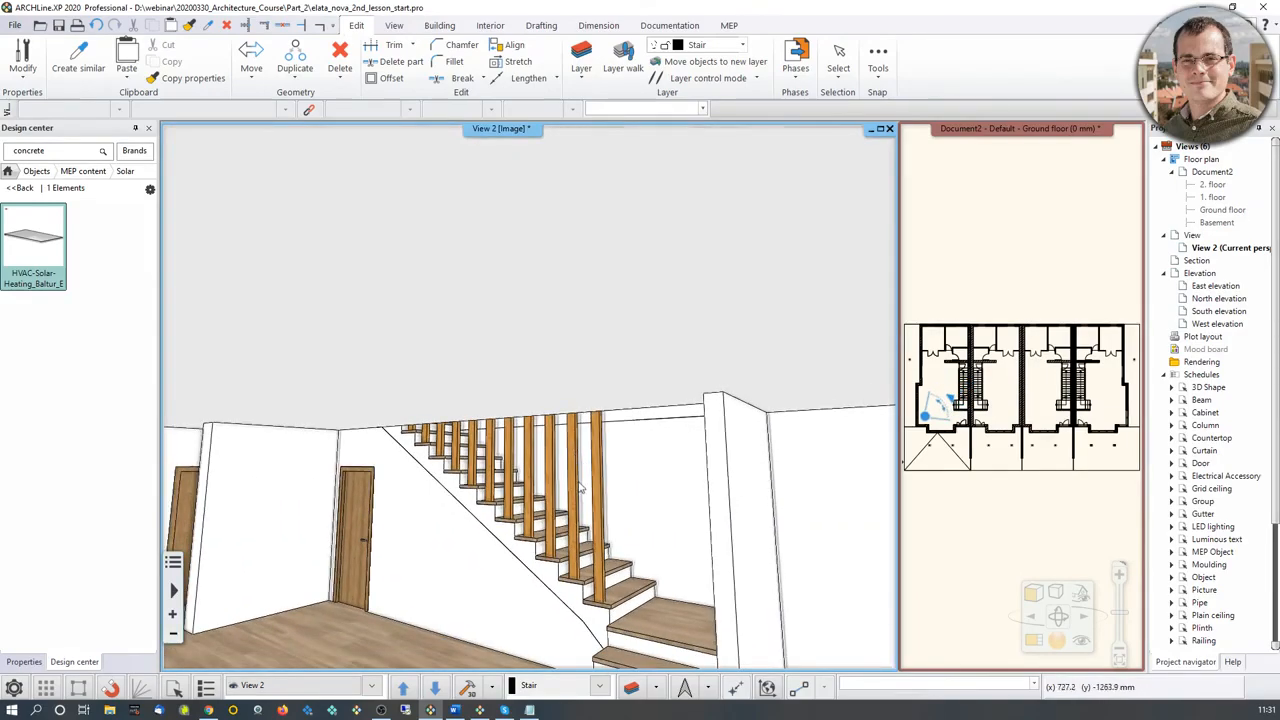
{"action": "scroll", "coordinate": [584, 486], "scroll_direction": "down", "scroll_amount": 5}
{"action": "scroll", "coordinate": [595, 485], "scroll_direction": "down", "scroll_amount": 5}
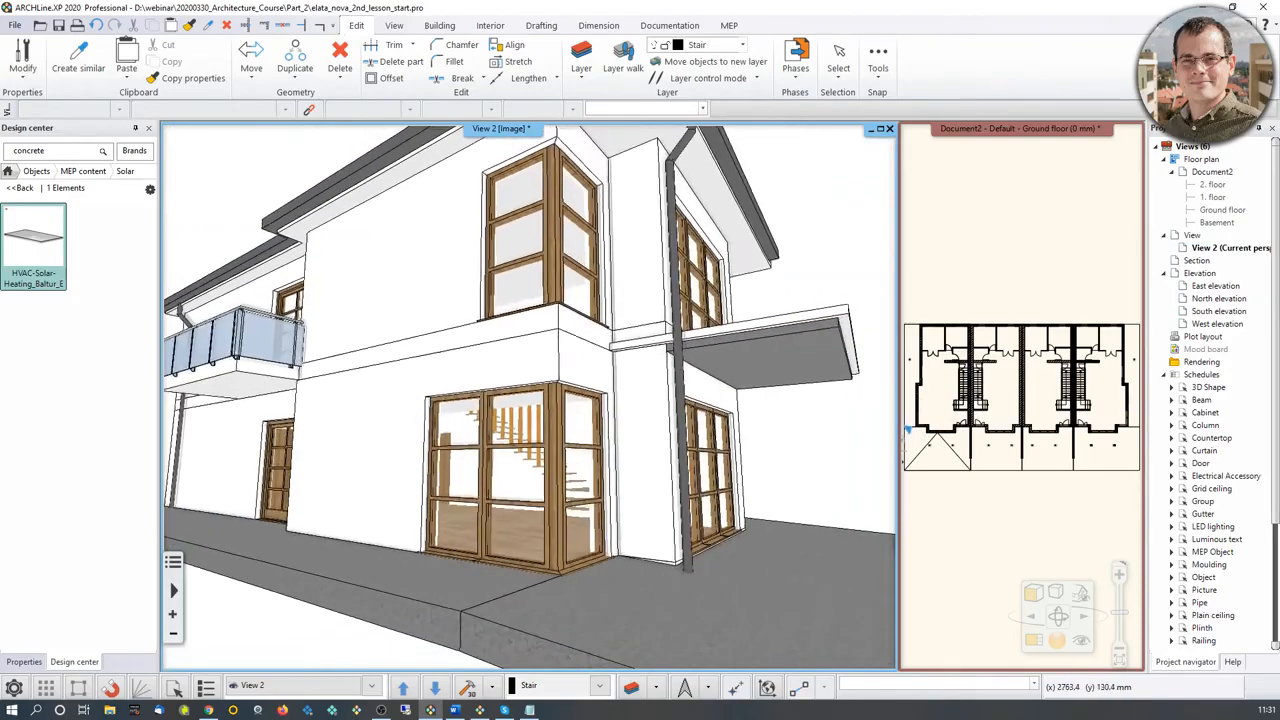
Step: Examine the reference column positions around the front and side terraces in the plan and the exterior corner in 3D
{"action": "left_click", "coordinate": [956, 497]}
{"action": "scroll", "coordinate": [956, 490], "scroll_direction": "up", "scroll_amount": 3}
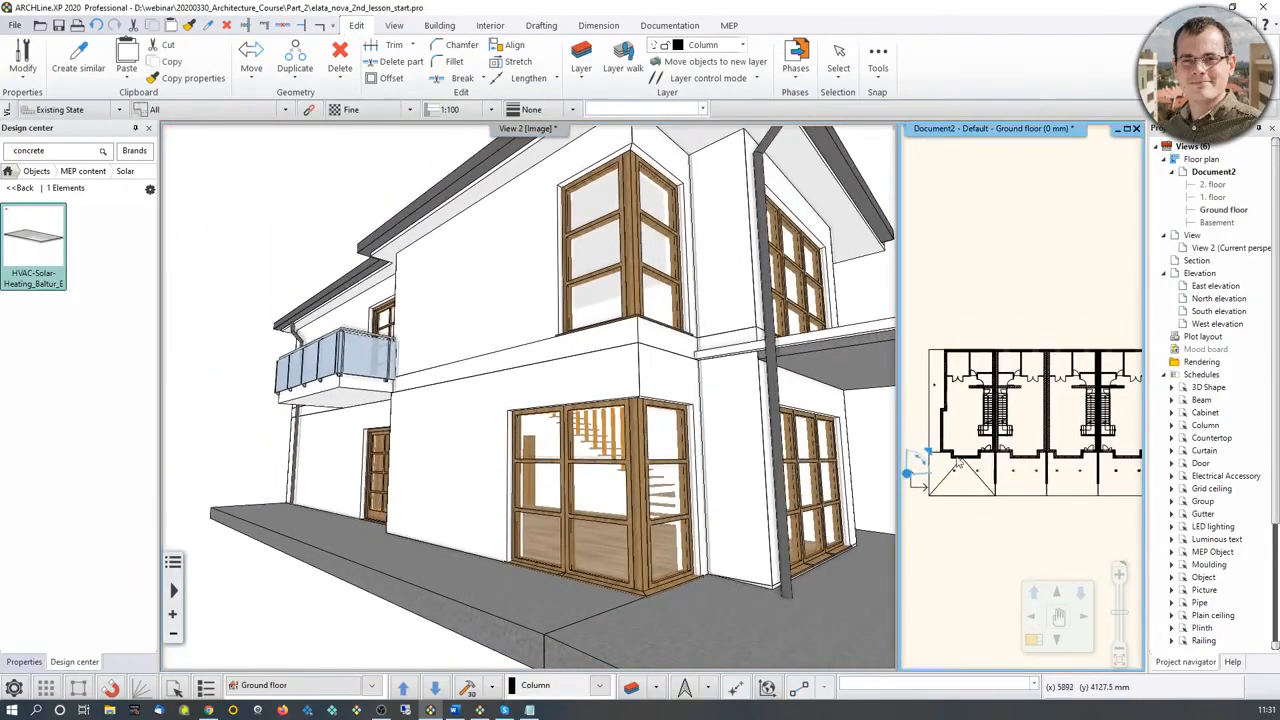
{"action": "scroll", "coordinate": [1010, 410], "scroll_direction": "up", "scroll_amount": 4}
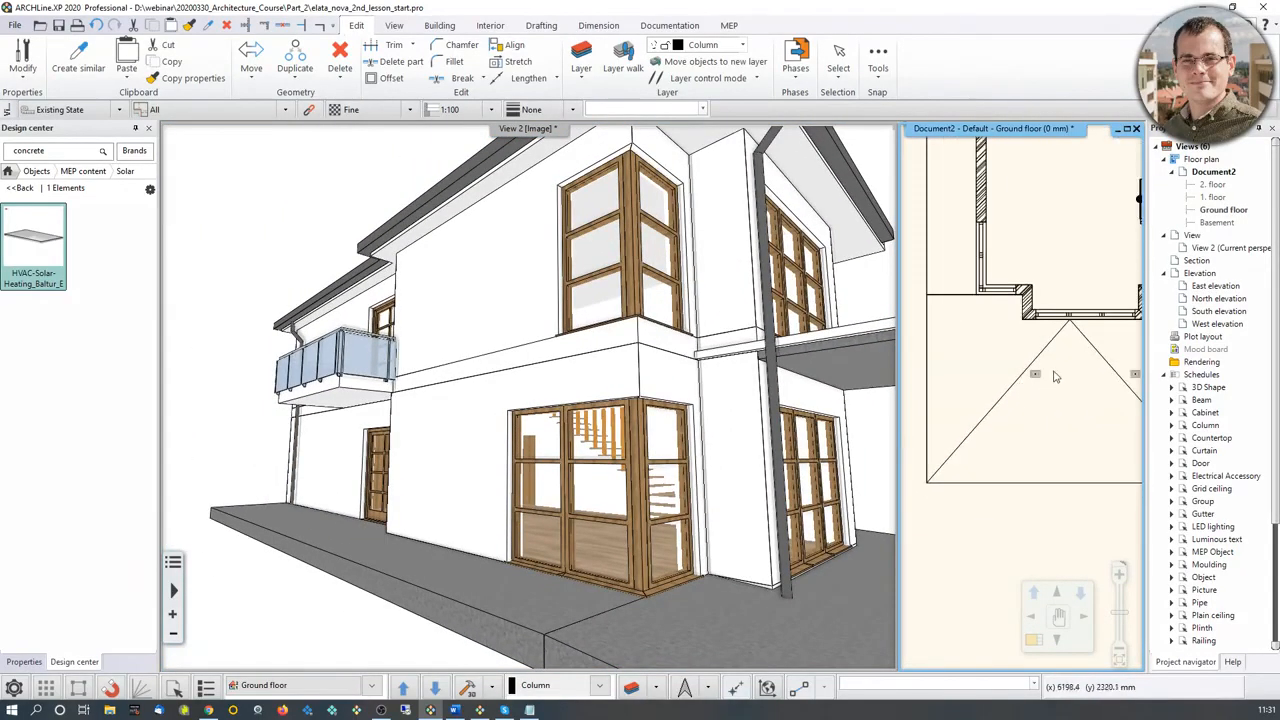
{"action": "middle_click_drag", "start_coordinate": [971, 279], "coordinate": [1002, 558]}
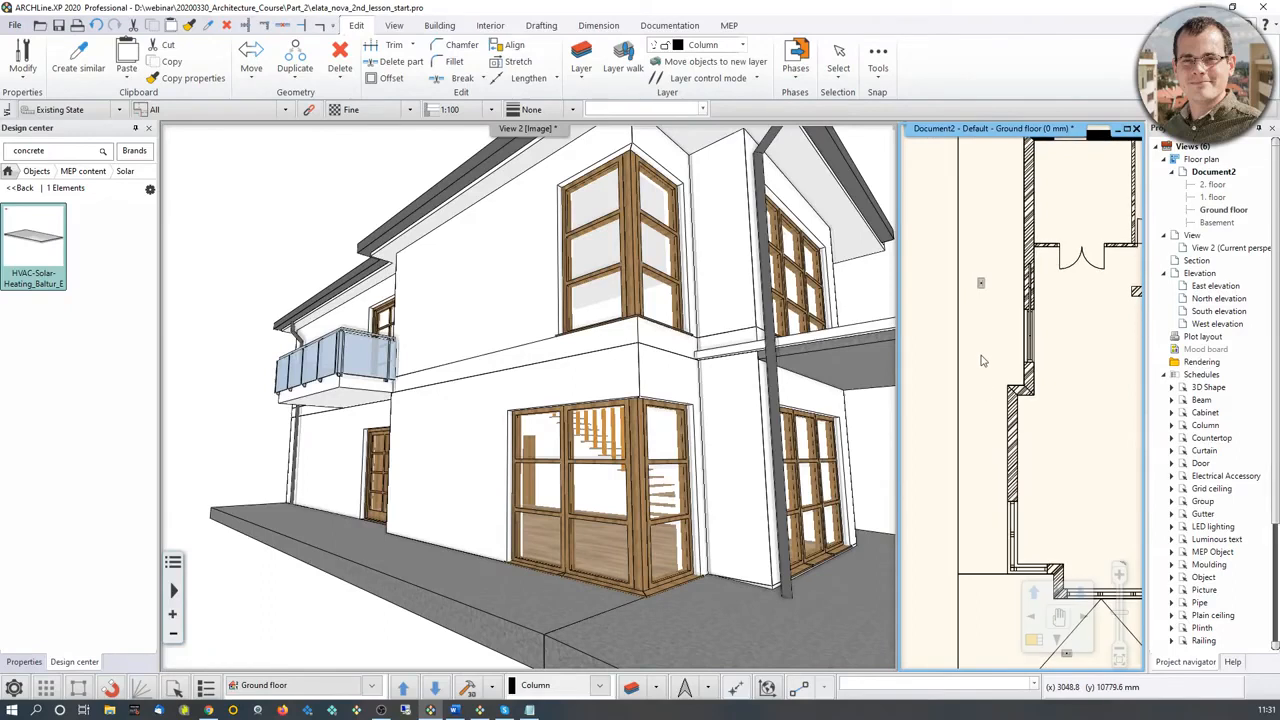
{"action": "scroll", "coordinate": [1026, 428], "scroll_direction": "down", "scroll_amount": 3}
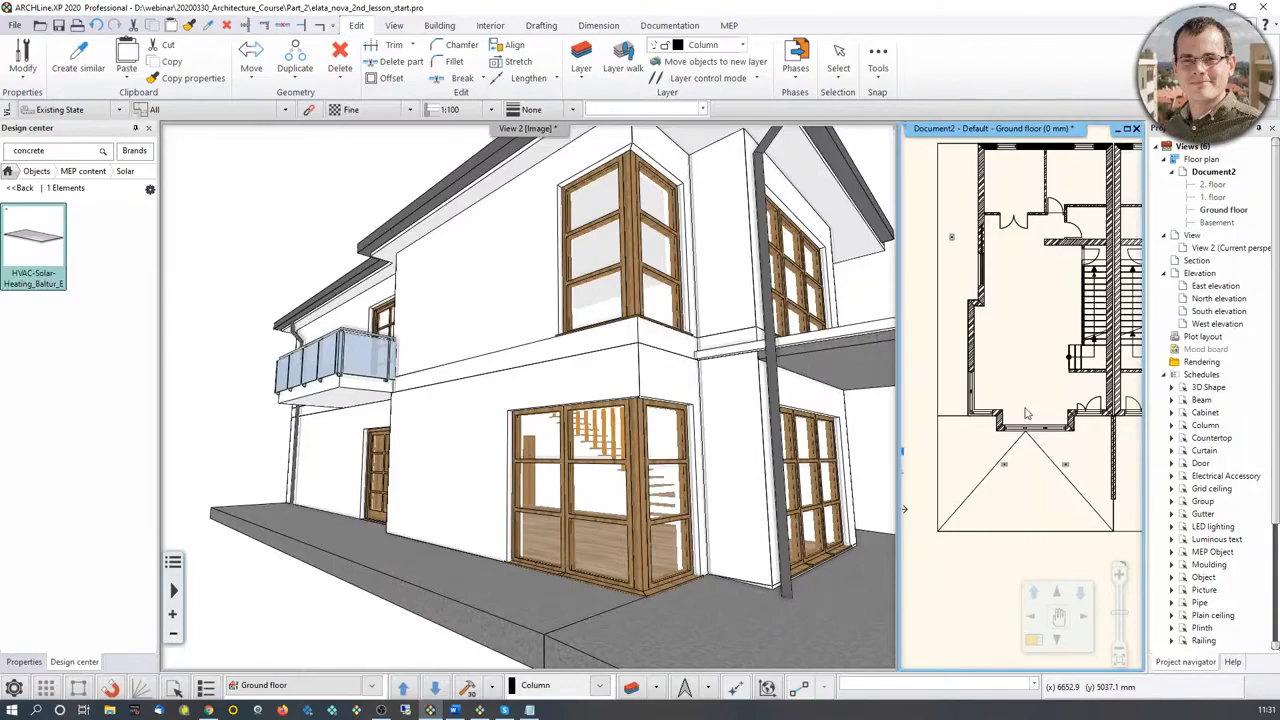
{"action": "scroll", "coordinate": [720, 370], "scroll_direction": "up", "scroll_amount": 5}
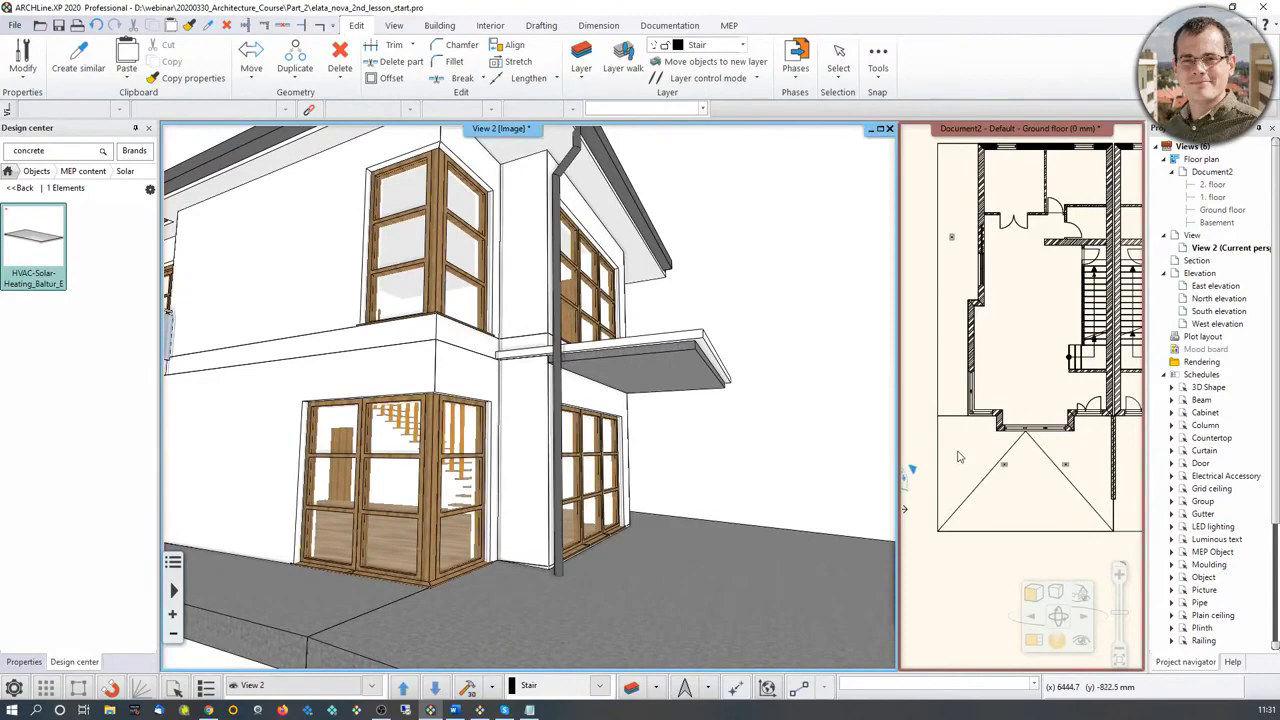
{"action": "scroll", "coordinate": [627, 447], "scroll_direction": "up", "scroll_amount": 1}
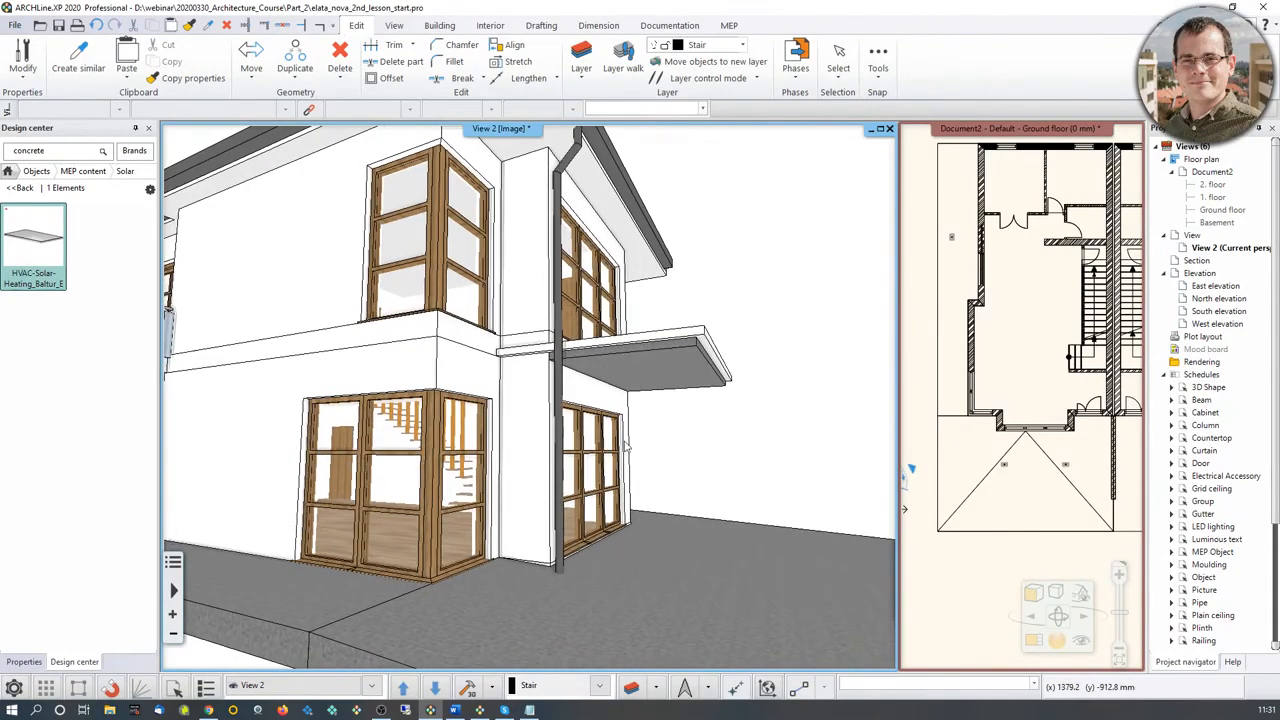
Step: Set the rectangular column profile to 300 mm width and 200 mm height
{"action": "left_click", "coordinate": [440, 25]}
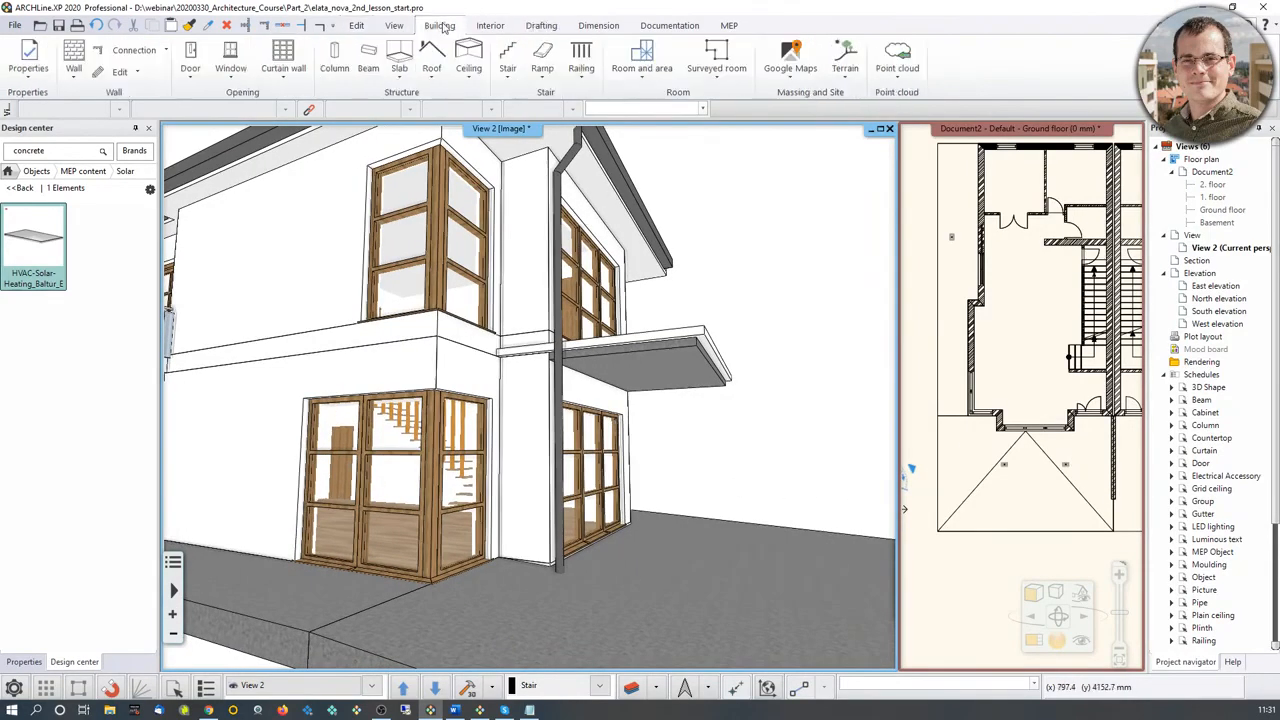
{"action": "right_click", "coordinate": [334, 52]}
{"action": "left_click", "coordinate": [377, 71]}
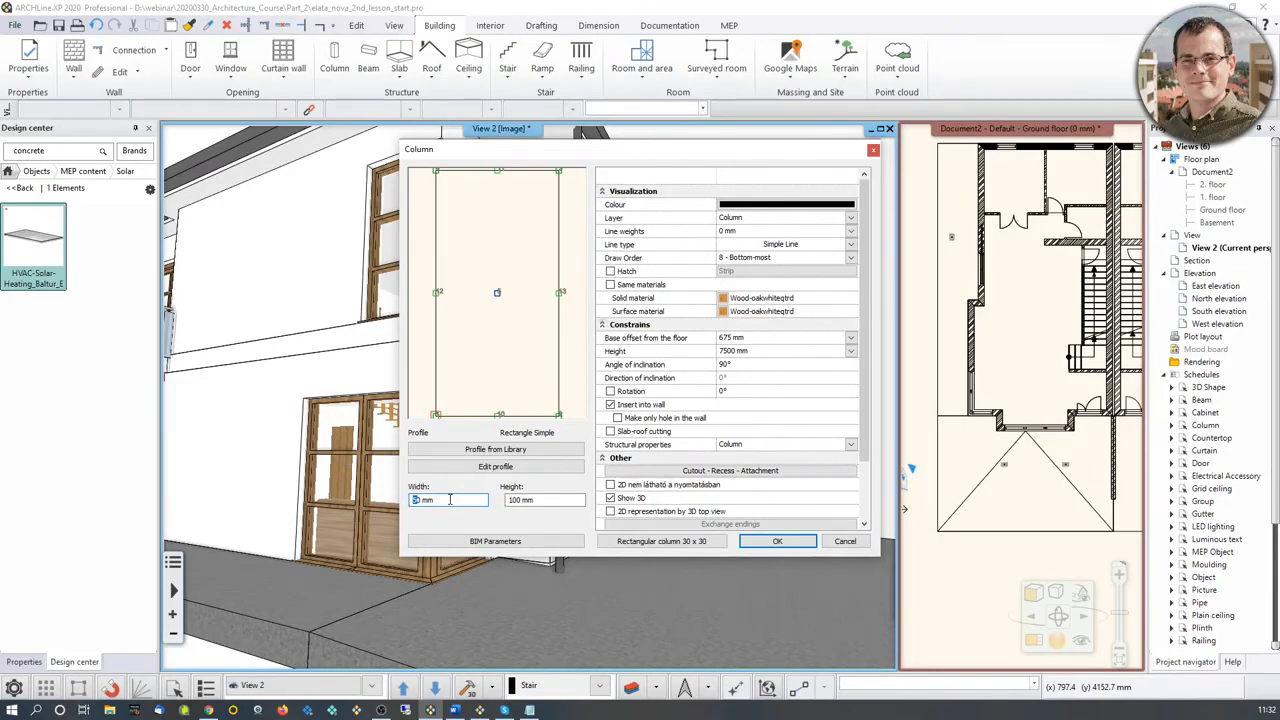
{"action": "left_click", "coordinate": [519, 500]}
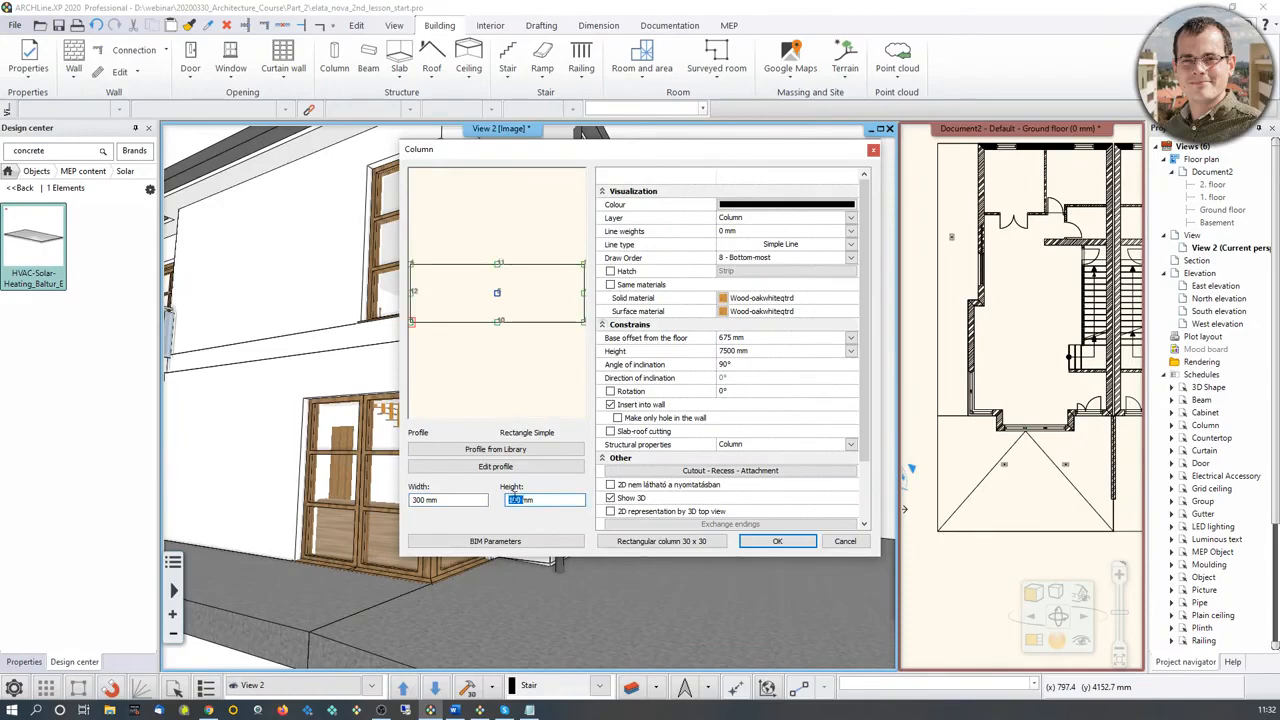
{"action": "type", "text": "200"}
{"action": "left_click", "coordinate": [466, 497]}
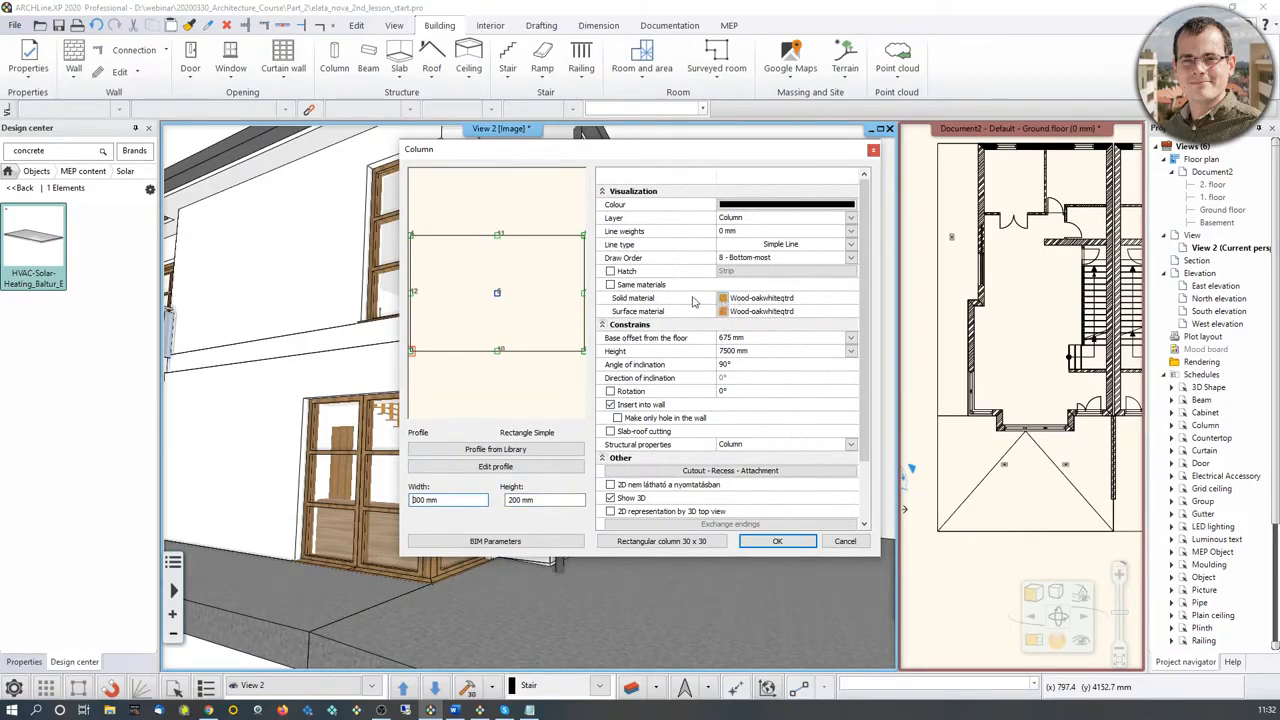
Step: Set the new column's base offset from the floor to -200 mm and its height to 2700 mm
{"action": "left_click", "coordinate": [725, 339]}
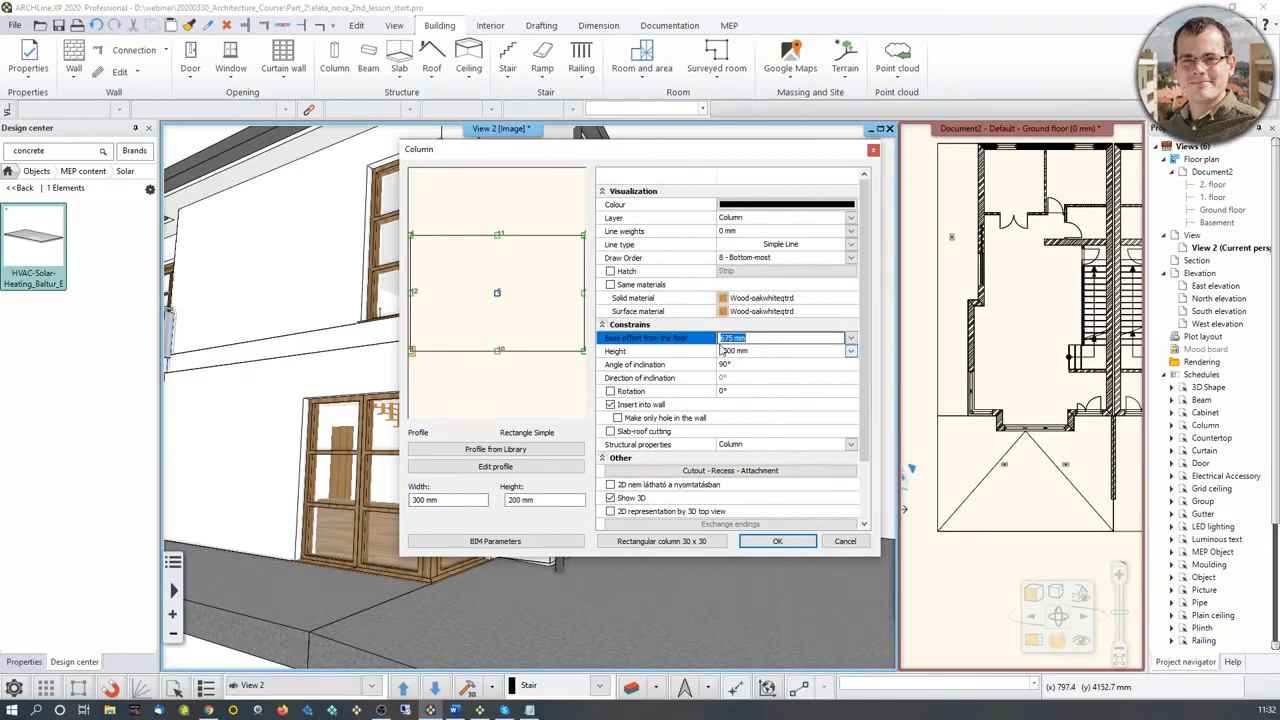
{"action": "type", "text": "-200"}
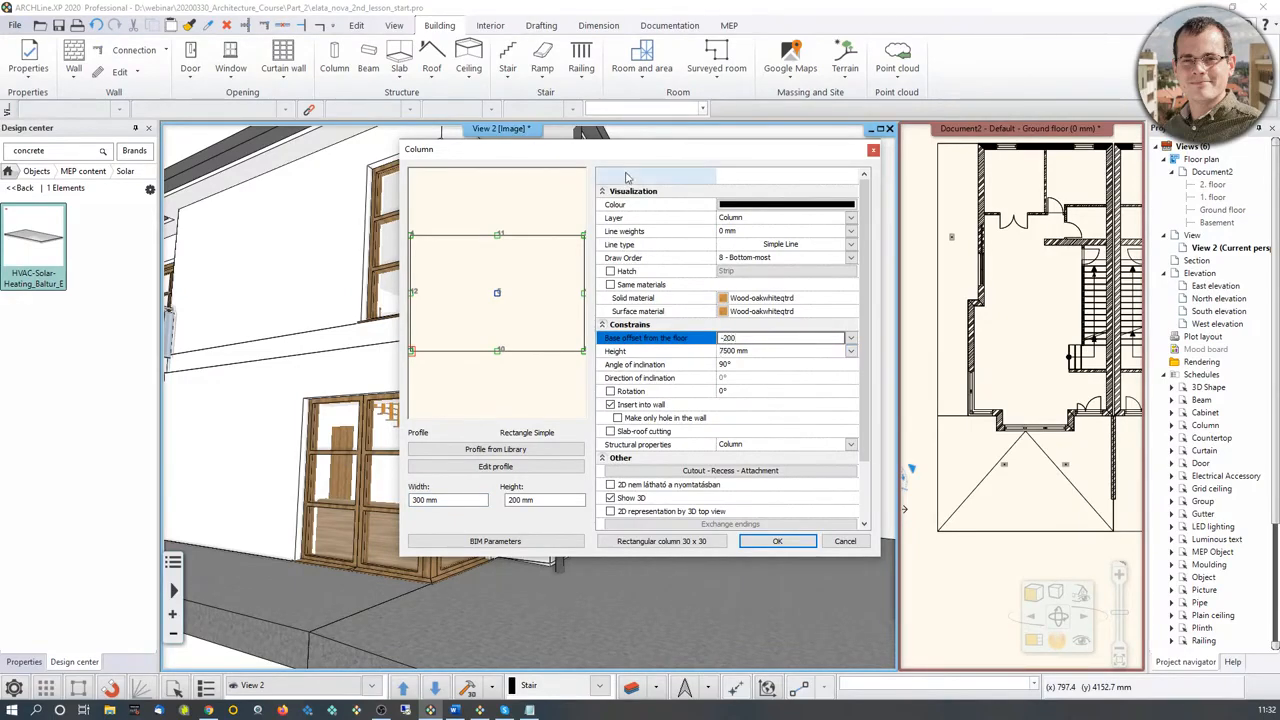
{"action": "left_click_drag", "start_coordinate": [637, 152], "coordinate": [903, 82]}
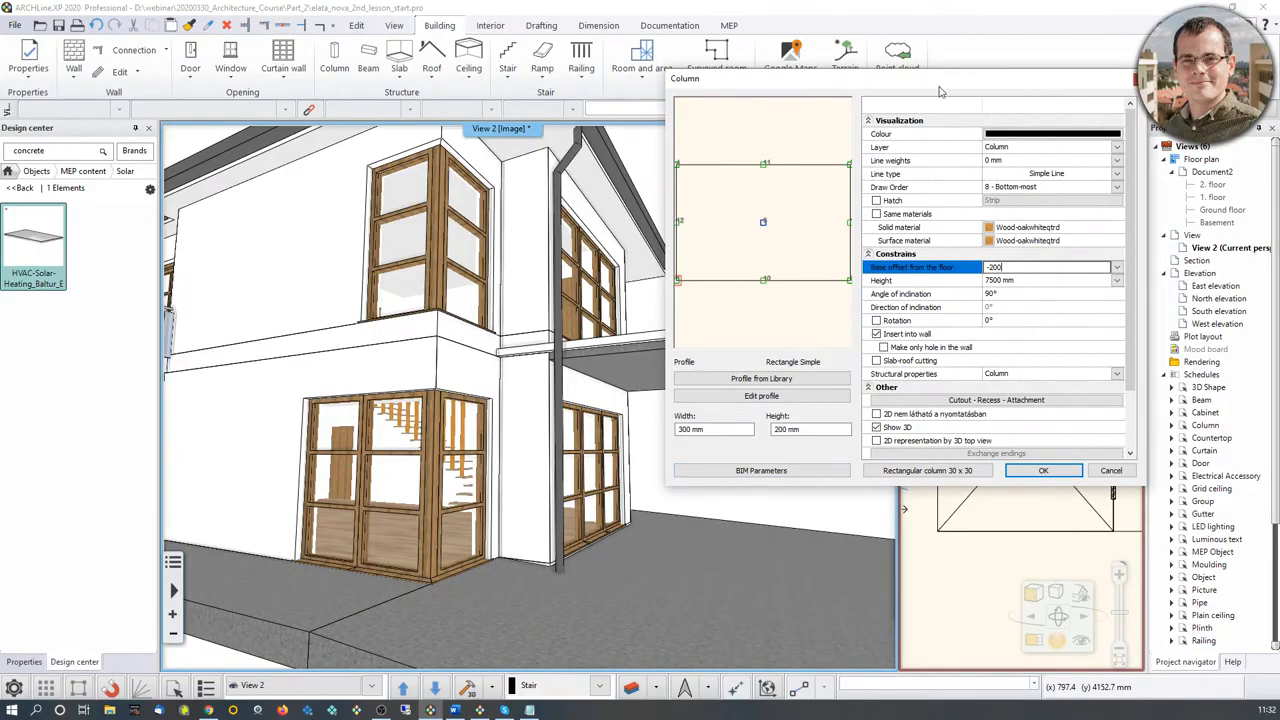
{"action": "left_click_drag", "start_coordinate": [940, 92], "coordinate": [690, 110]}
{"action": "left_click", "coordinate": [744, 298]}
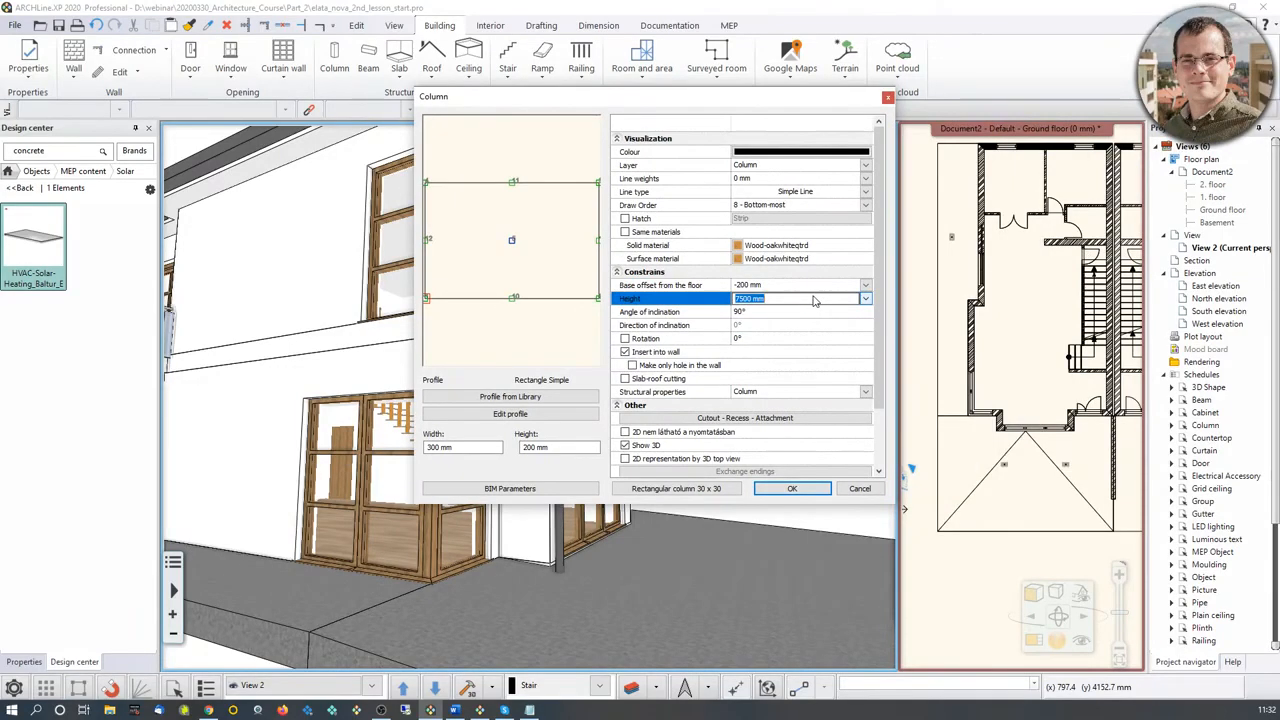
{"action": "type", "text": "2700"}
Step: Search the material library for "stonewall" and assign Stonewall_048 as the column's solid material
{"action": "left_click", "coordinate": [789, 246]}
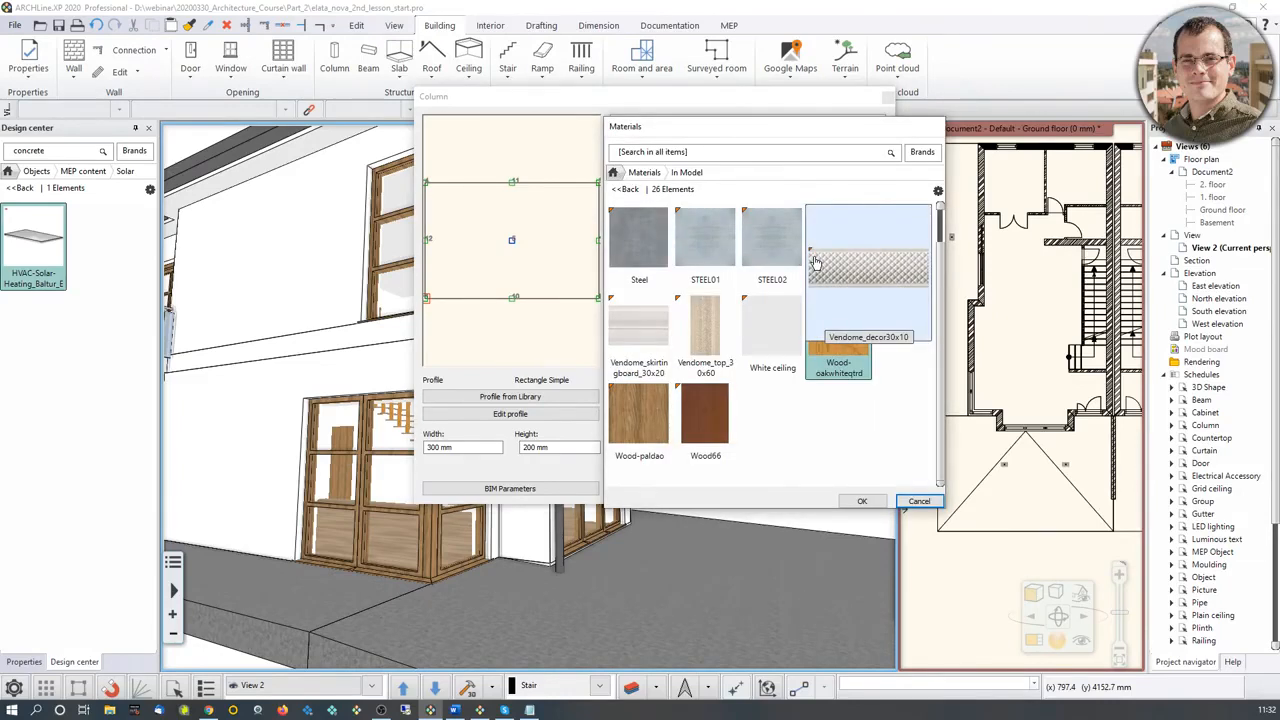
{"action": "scroll", "coordinate": [818, 300], "scroll_direction": "up", "scroll_amount": 3}
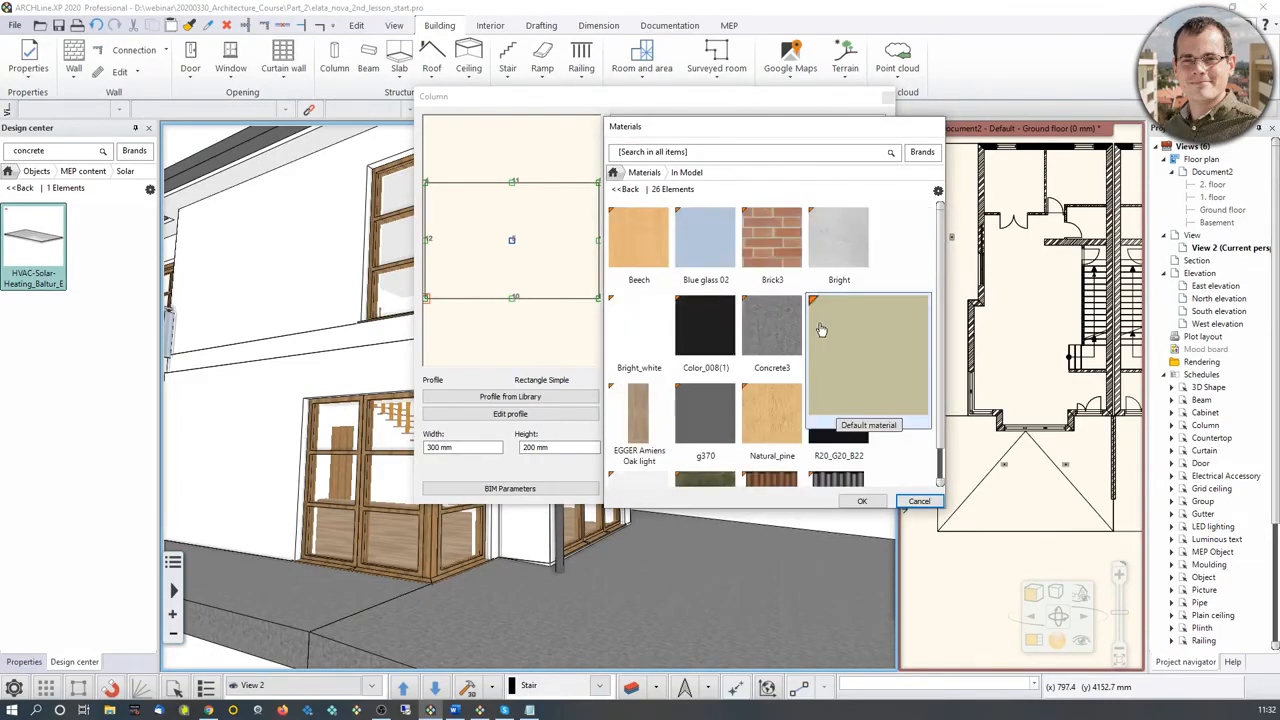
{"action": "left_click", "coordinate": [614, 174]}
{"action": "left_click", "coordinate": [658, 155]}
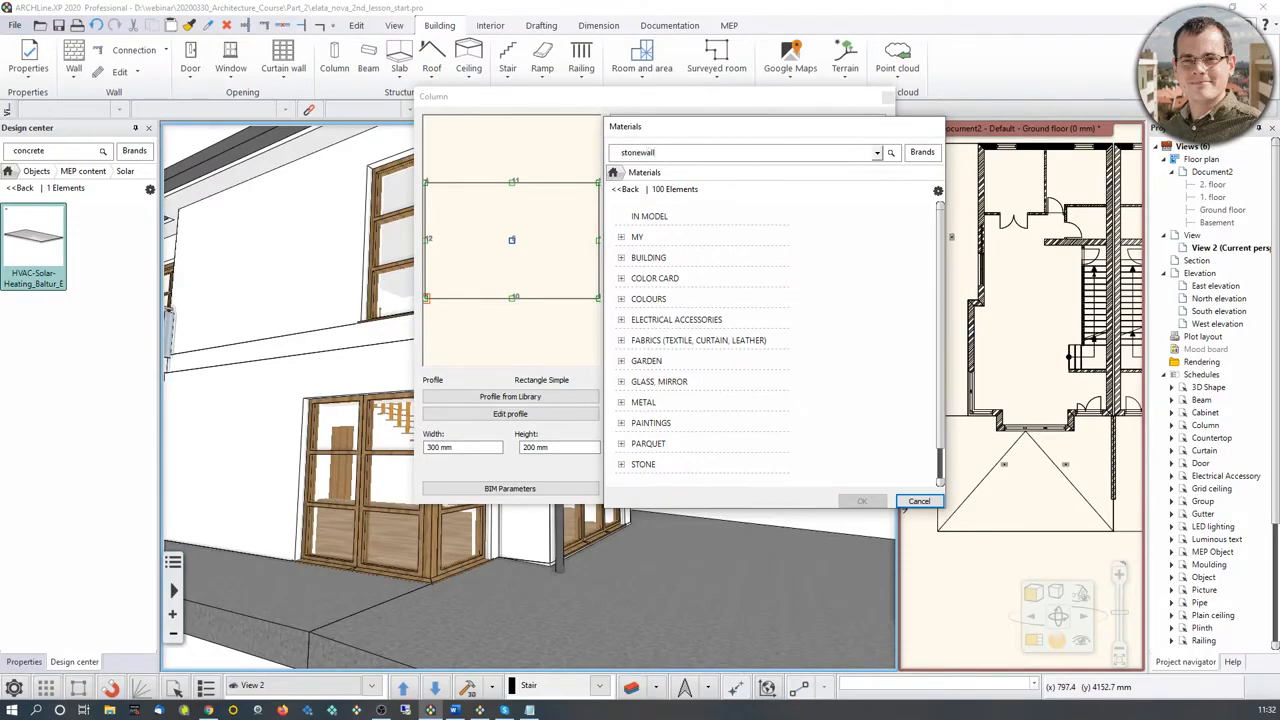
{"action": "key", "text": "Return"}
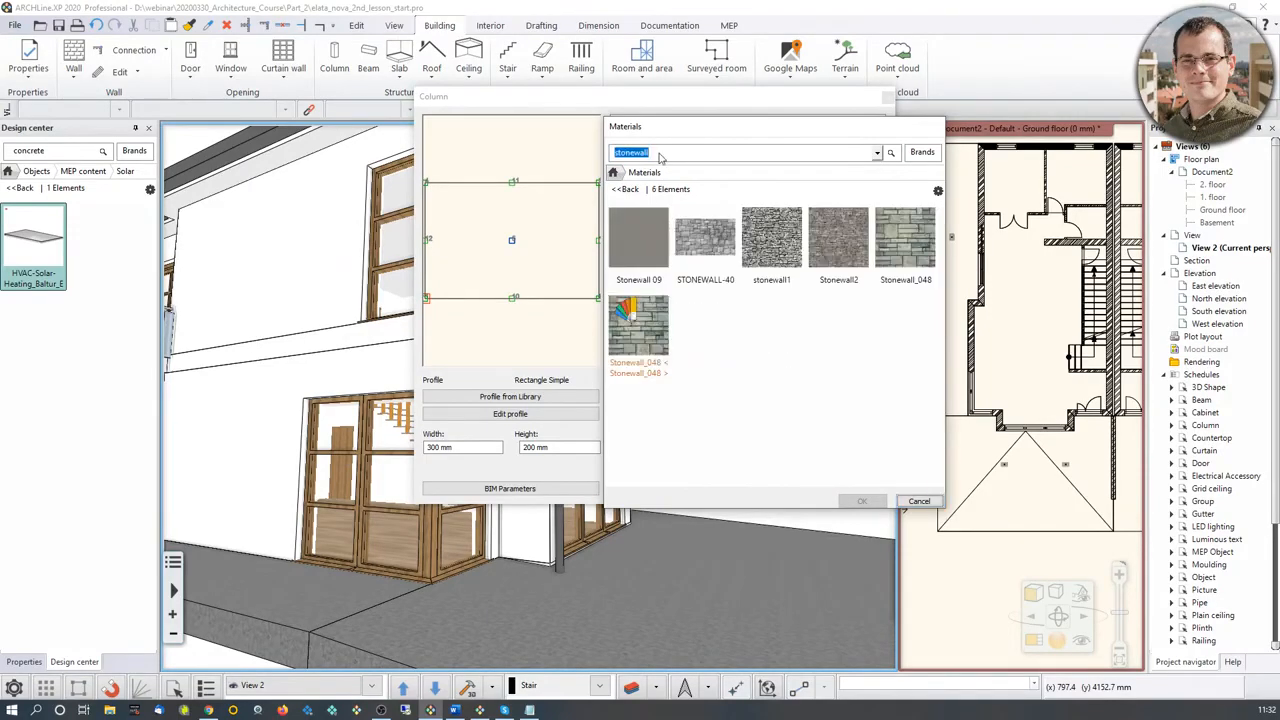
{"action": "left_click", "coordinate": [905, 258]}
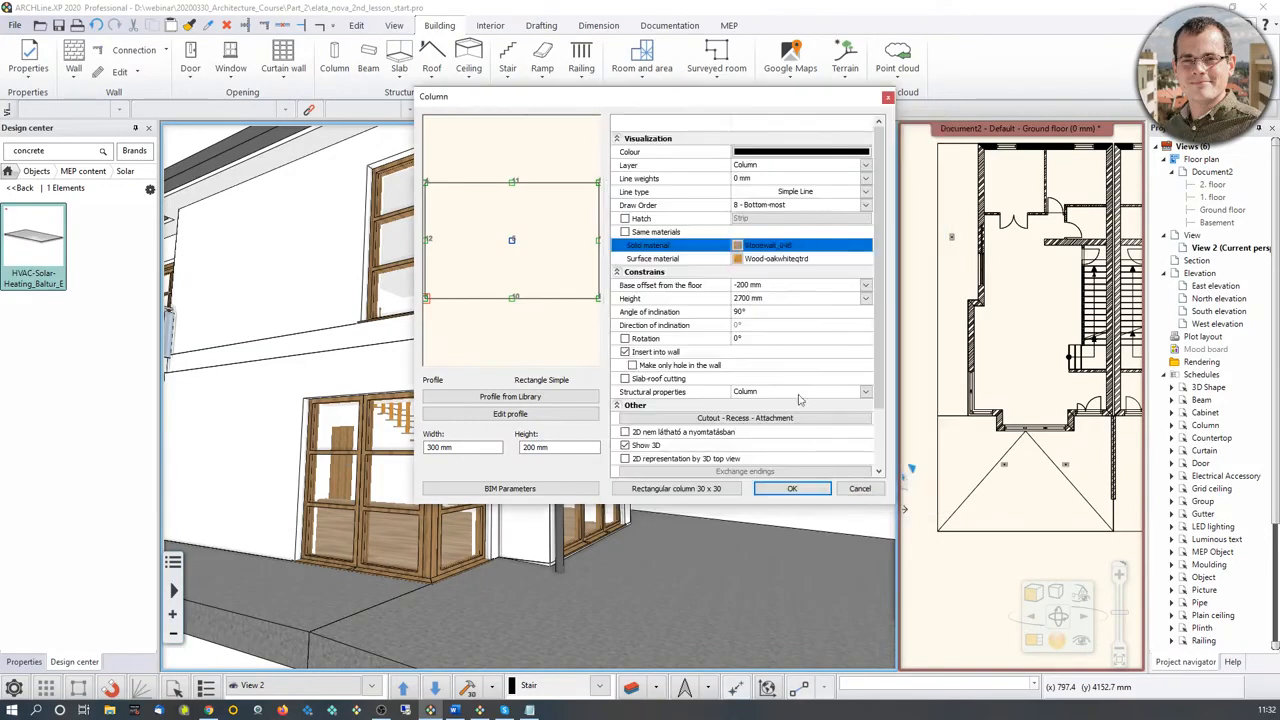
{"action": "left_click", "coordinate": [862, 501]}
Step: Assign Stonewall_048 as the column's surface material and accept the column settings
{"action": "left_click", "coordinate": [747, 262]}
{"action": "left_click", "coordinate": [845, 250]}
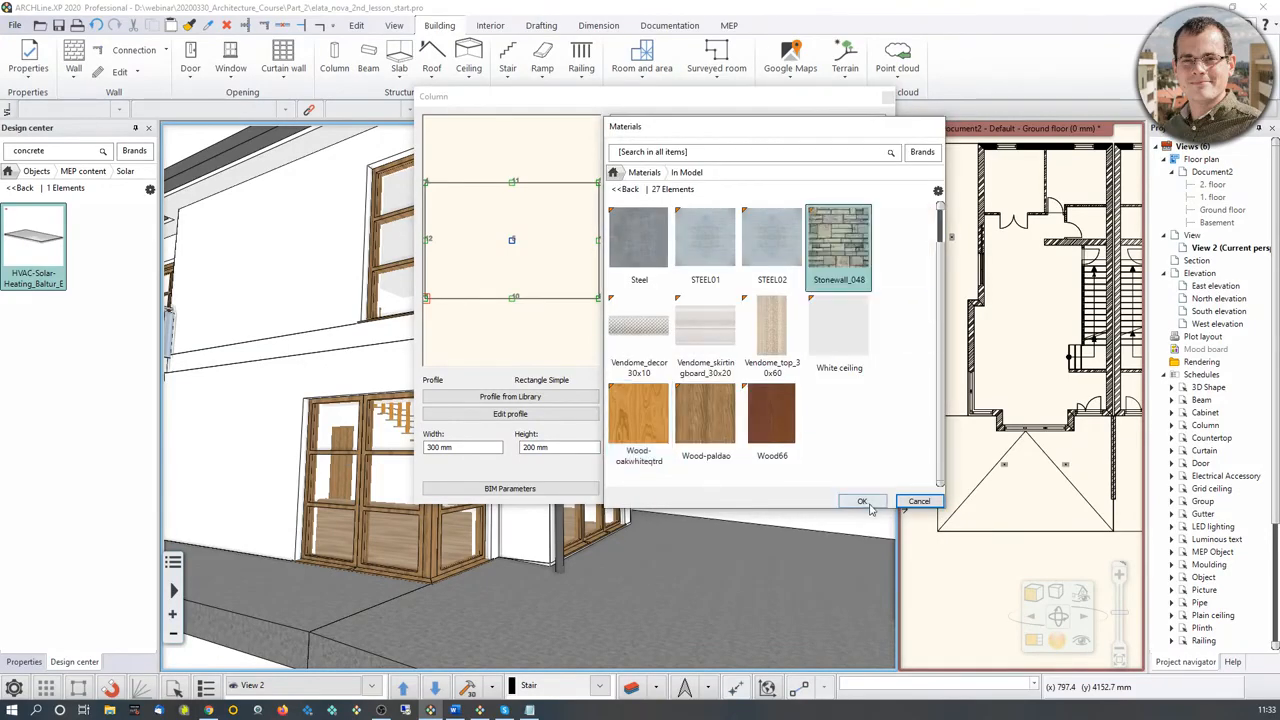
{"action": "left_click", "coordinate": [866, 504]}
{"action": "left_click", "coordinate": [625, 445]}
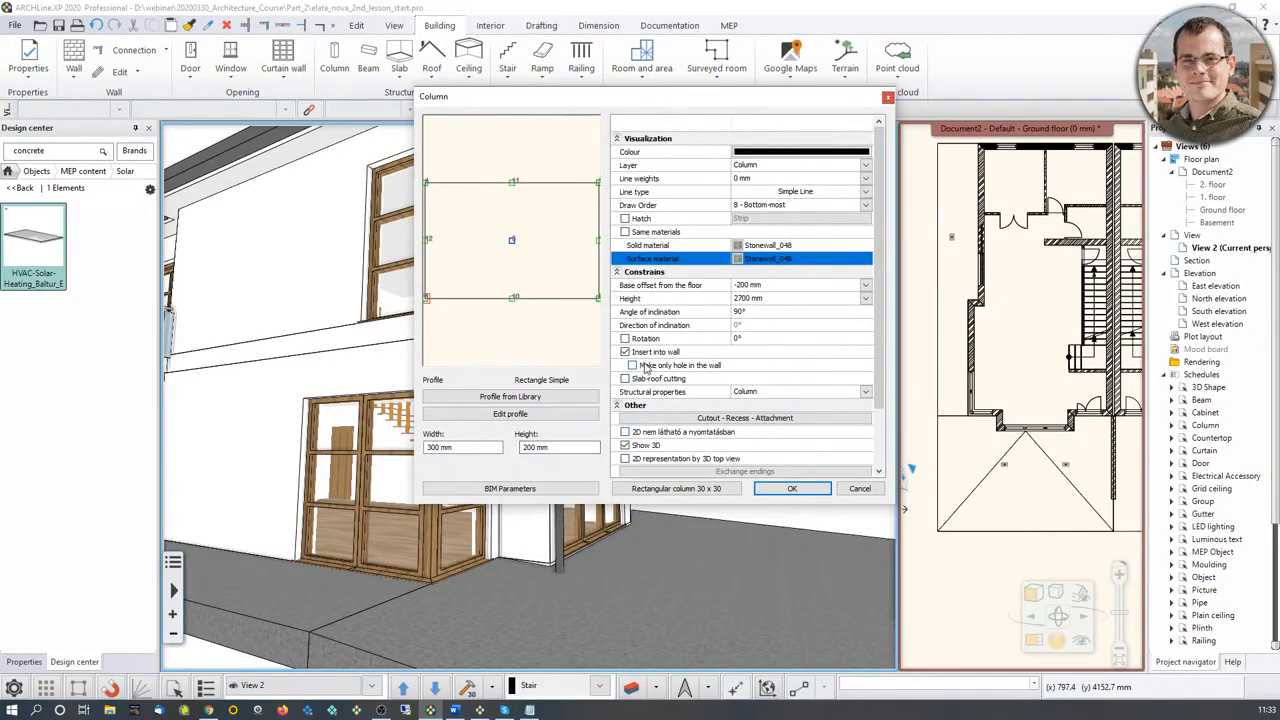
{"action": "left_click", "coordinate": [792, 489]}
Step: Place a stone column on the small reference rectangle beside the diagonal line of the front terrace in the ground-floor plan
{"action": "scroll", "coordinate": [1025, 400], "scroll_direction": "up", "scroll_amount": 5}
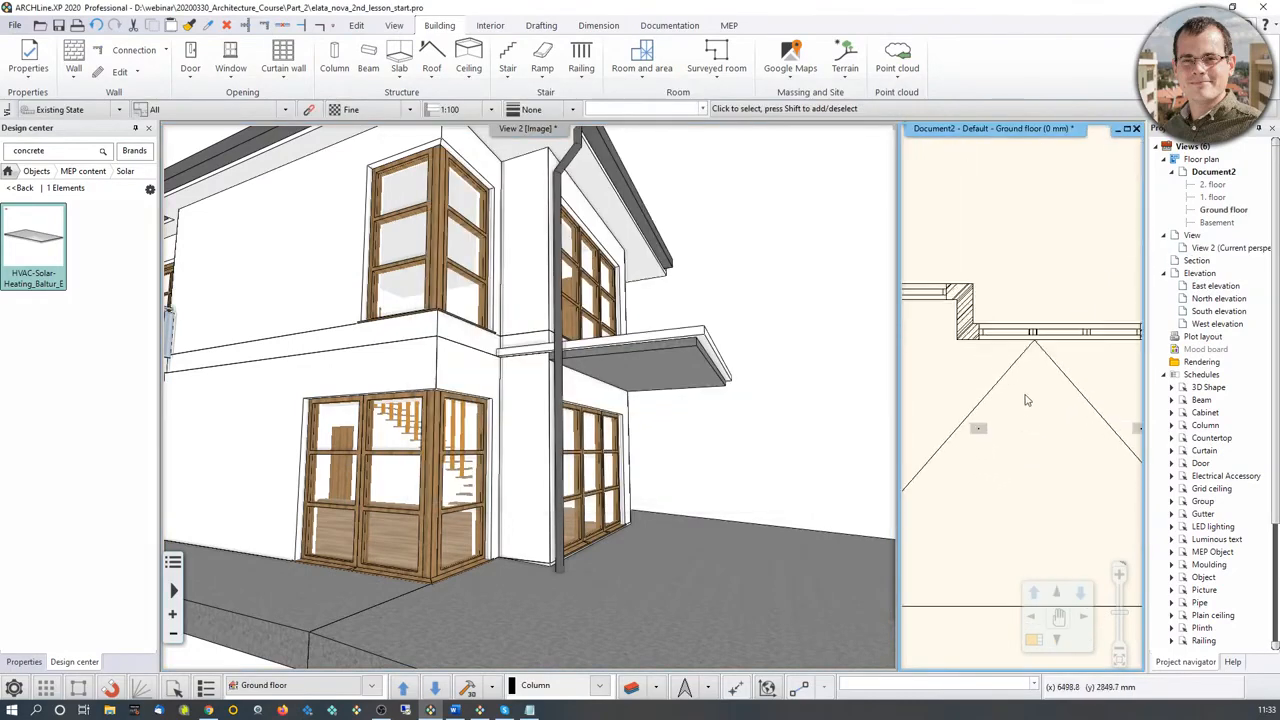
{"action": "left_click", "coordinate": [336, 64]}
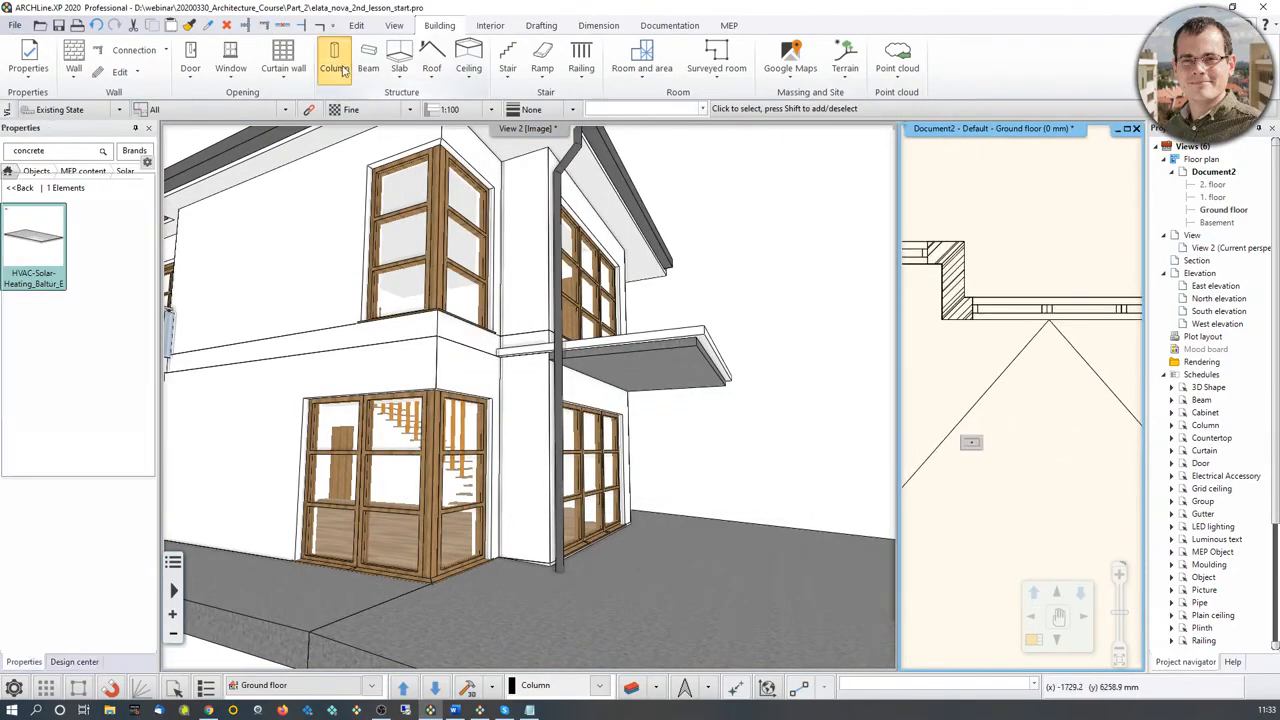
{"action": "scroll", "coordinate": [961, 453], "scroll_direction": "up", "scroll_amount": 3}
{"action": "left_click", "coordinate": [1007, 403]}
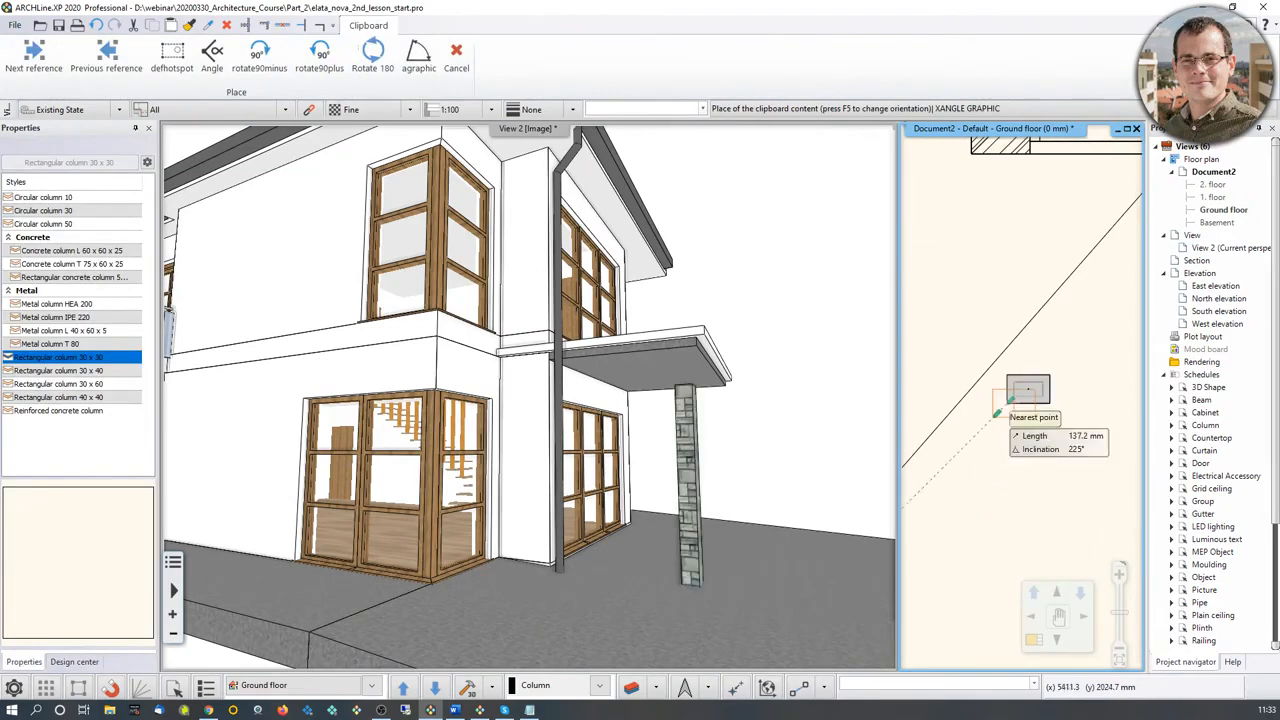
Step: Set the height of the placed stone column under the canopy to 2700 mm
{"action": "middle_click_drag", "start_coordinate": [744, 418], "coordinate": [748, 463]}
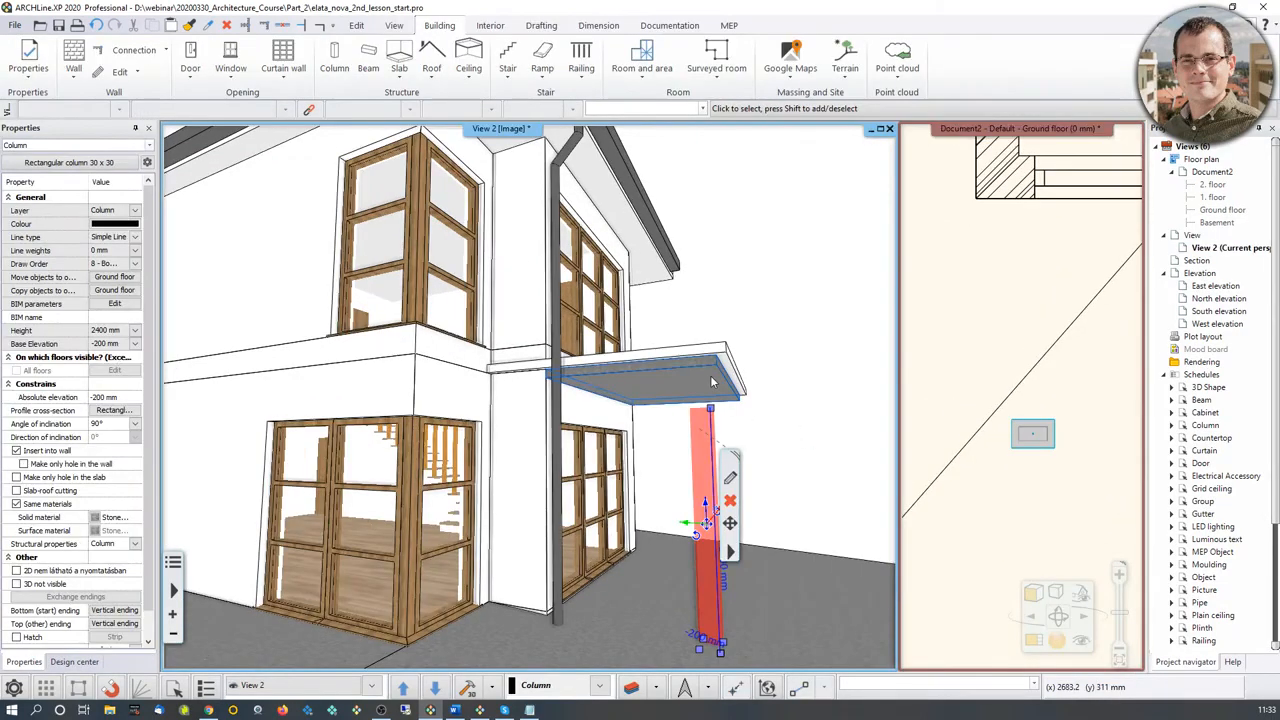
{"action": "middle_click_drag", "start_coordinate": [711, 378], "coordinate": [639, 359]}
{"action": "scroll", "coordinate": [639, 359], "scroll_direction": "down", "scroll_amount": 1}
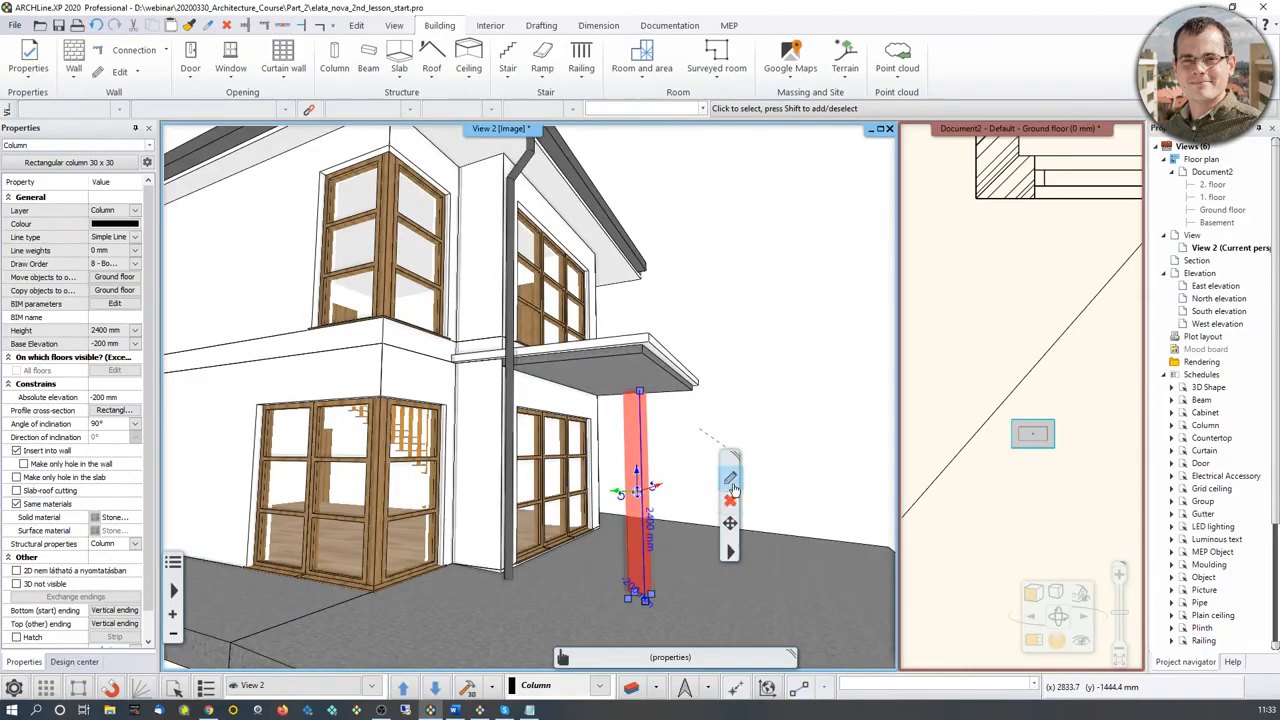
{"action": "left_click", "coordinate": [732, 484]}
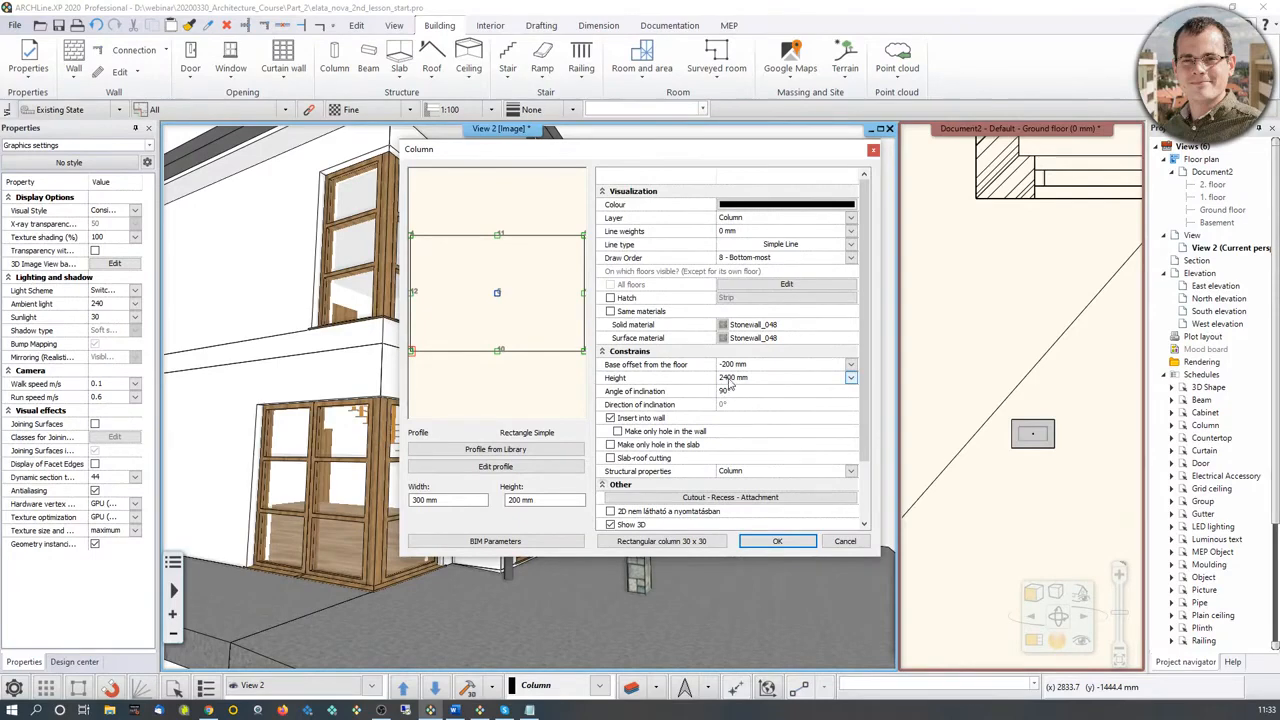
{"action": "left_click", "coordinate": [729, 379]}
{"action": "type", "text": "2700"}
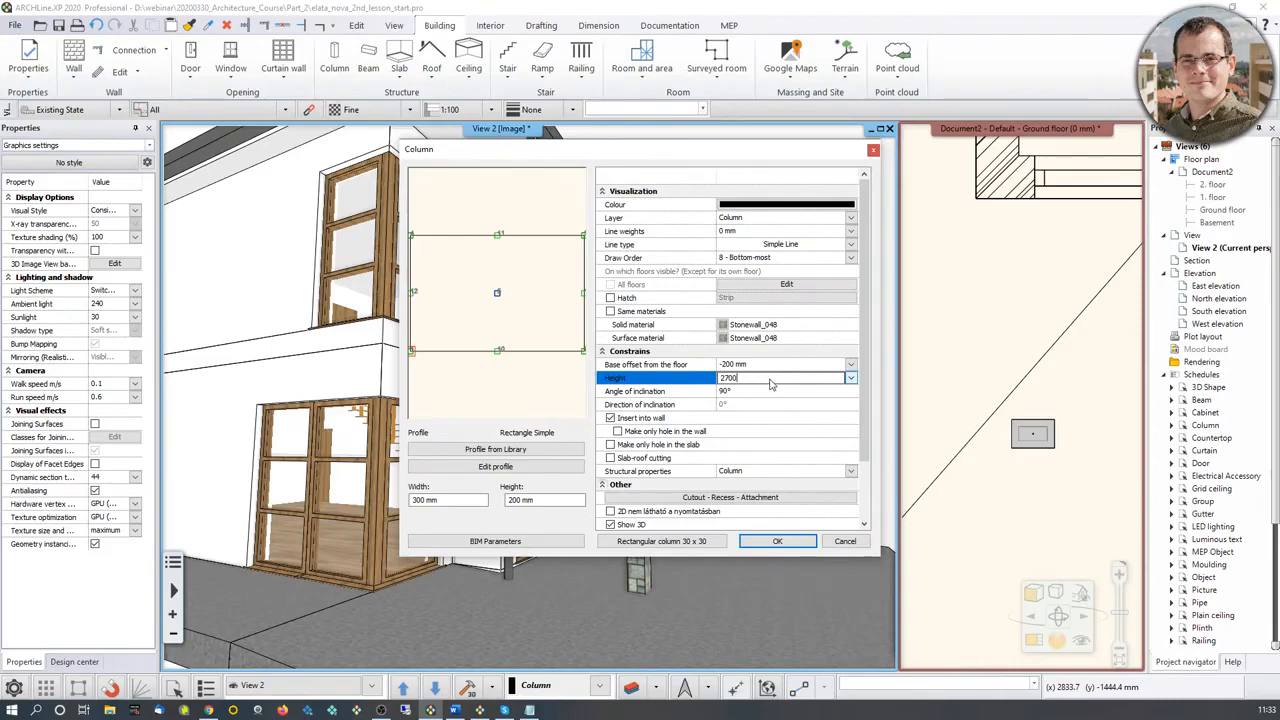
{"action": "left_click", "coordinate": [777, 540]}
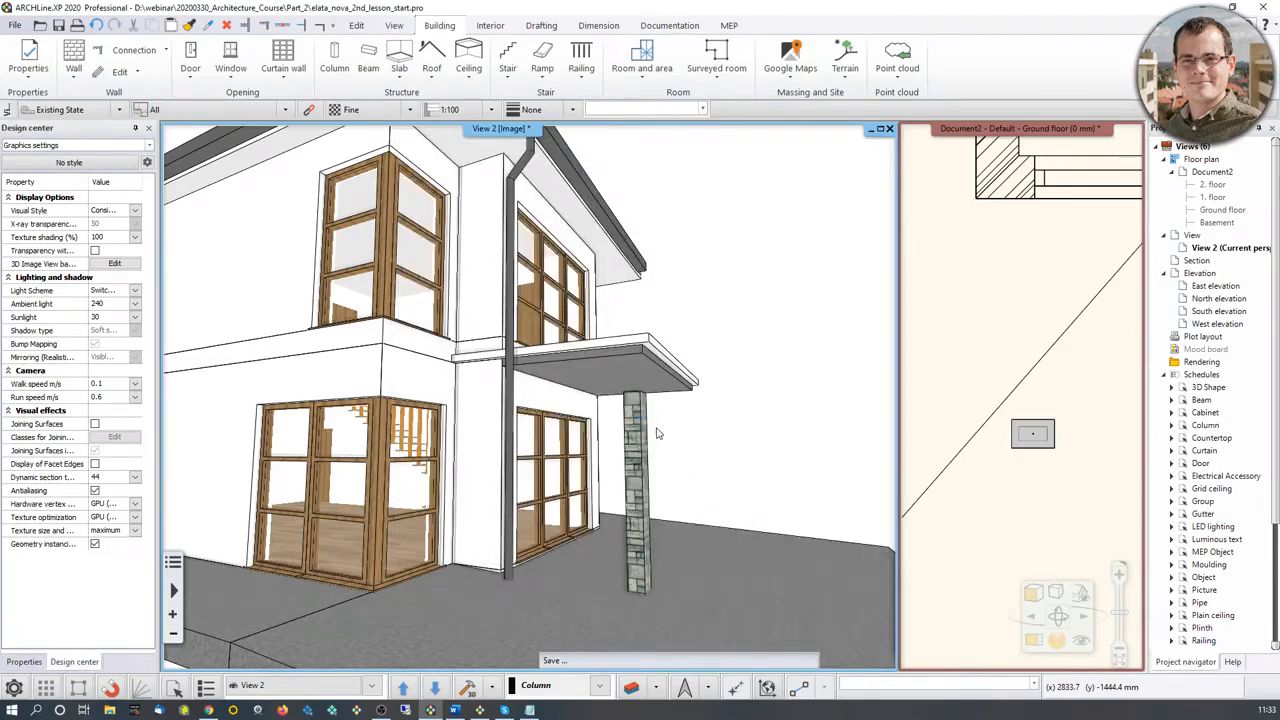
Step: Inspect the stone column's top below the canopy and insert a new cutout in the column's cutout, recess and attachment settings
{"action": "middle_click_drag", "start_coordinate": [662, 443], "coordinate": [634, 618]}
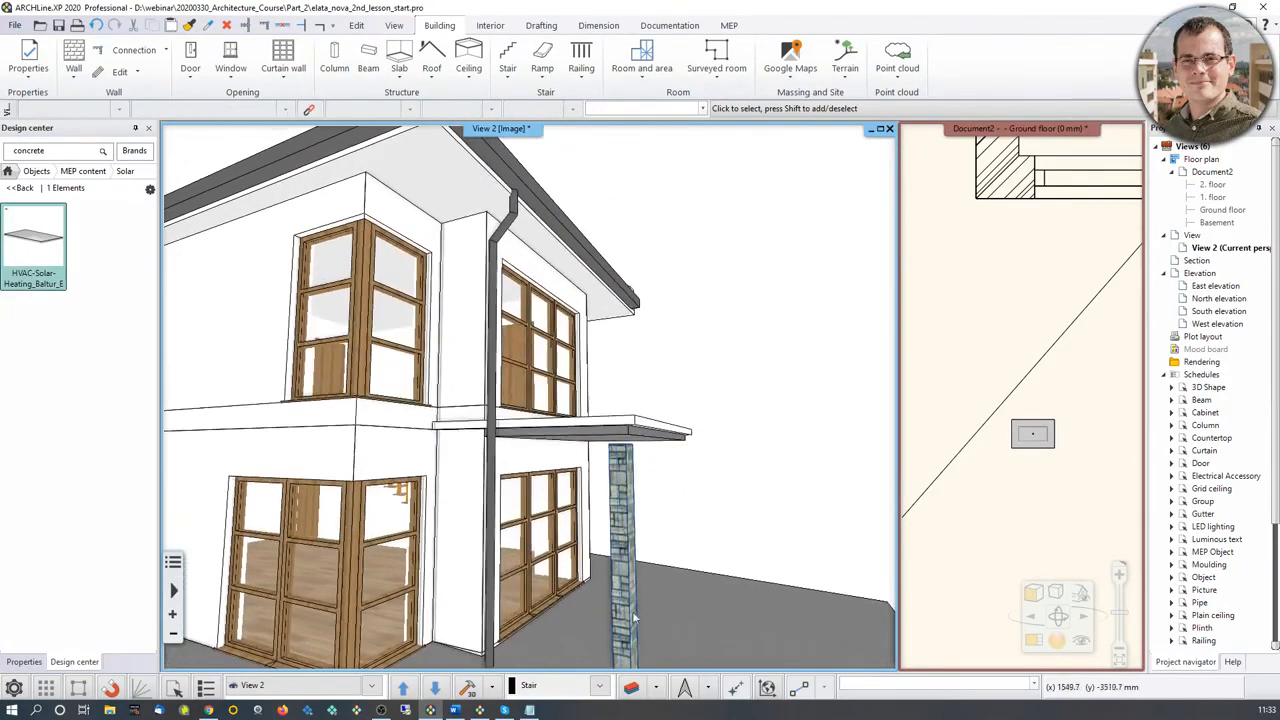
{"action": "scroll", "coordinate": [634, 618], "scroll_direction": "up", "scroll_amount": 5}
{"action": "middle_click_drag", "start_coordinate": [690, 508], "coordinate": [686, 477]}
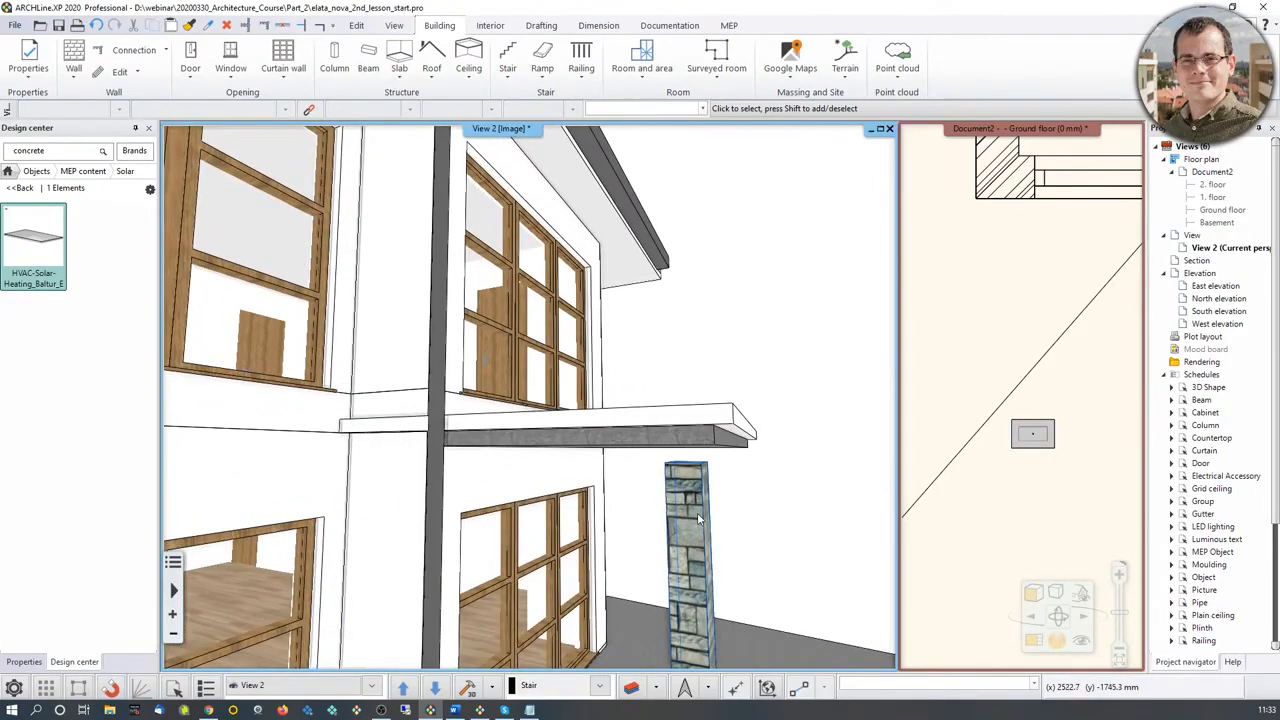
{"action": "left_click", "coordinate": [697, 512]}
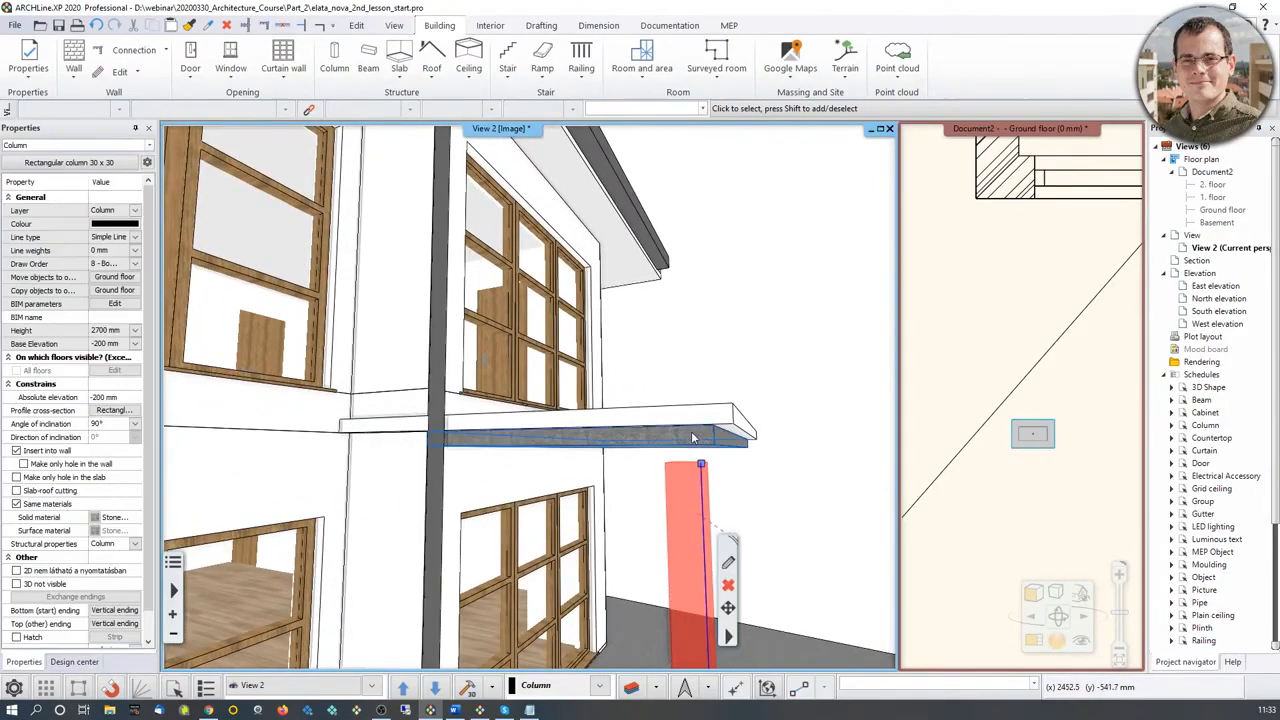
{"action": "left_click", "coordinate": [729, 565]}
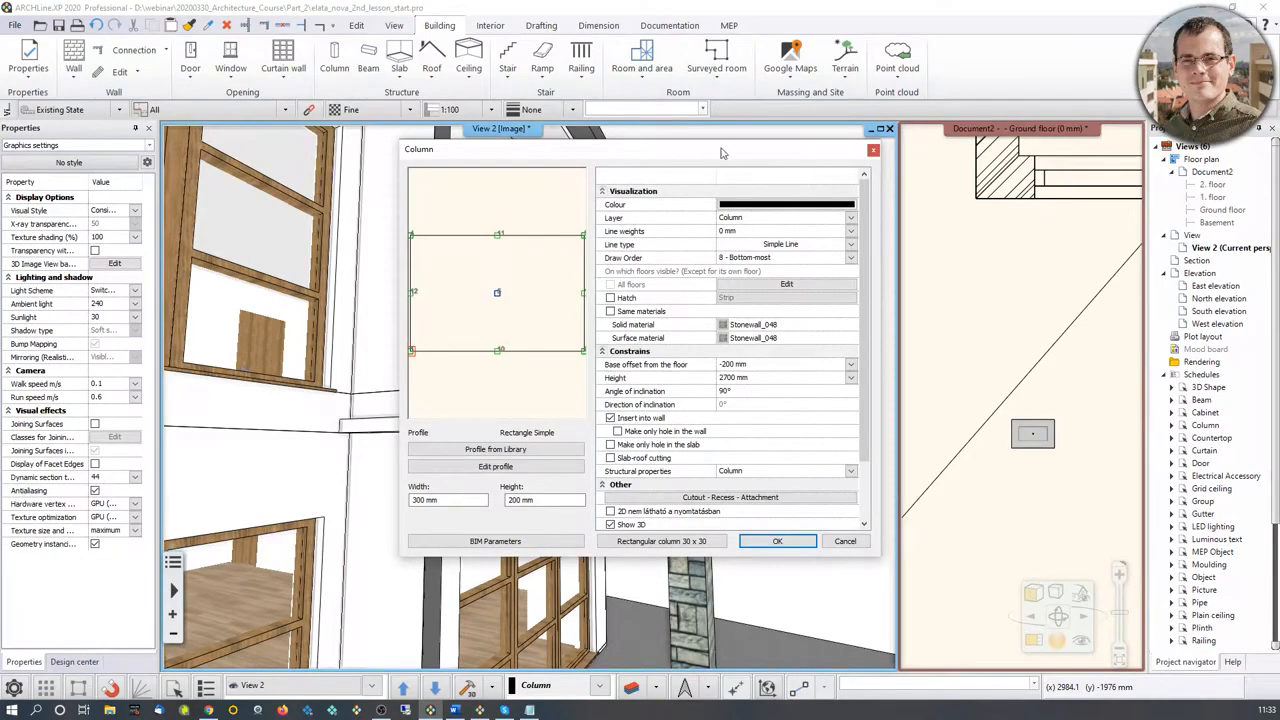
{"action": "mouse_move", "coordinate": [722, 152]}
{"action": "left_mouse_down"}
{"action": "mouse_move", "coordinate": [1060, 118]}
{"action": "mouse_move", "coordinate": [732, 131]}
{"action": "left_mouse_up"}
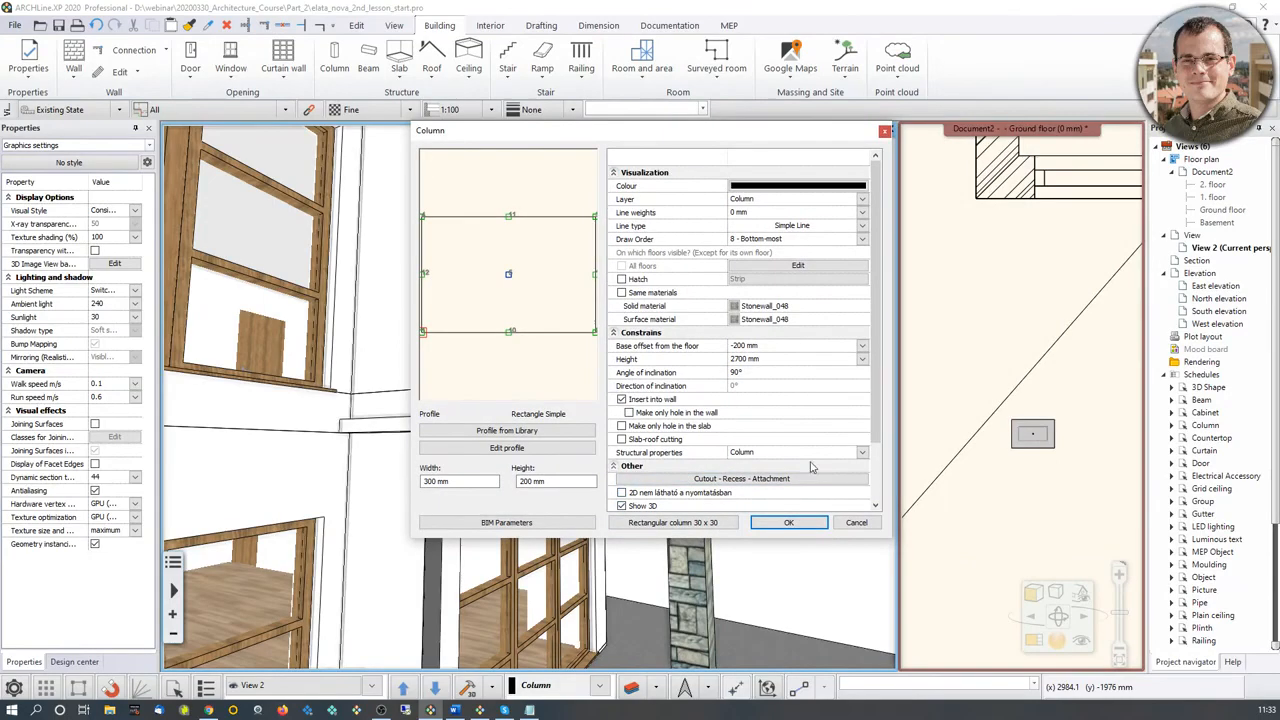
{"action": "left_click", "coordinate": [767, 480]}
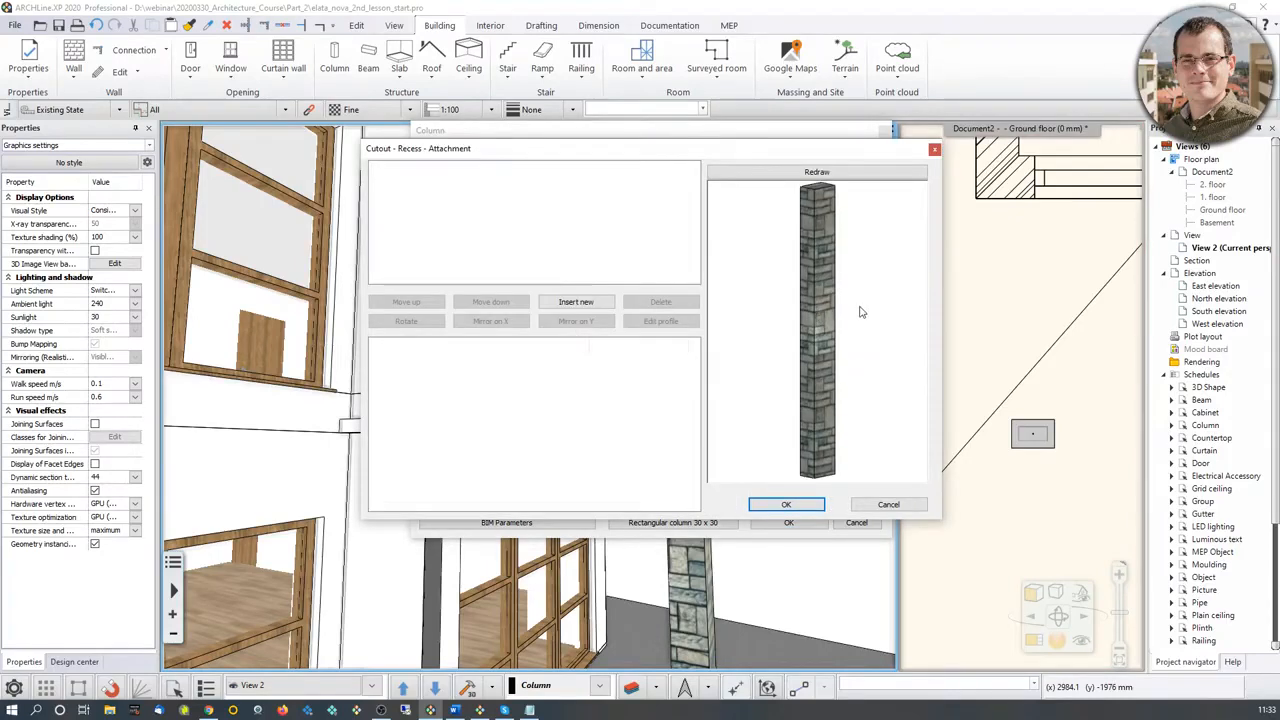
{"action": "scroll", "coordinate": [859, 310], "scroll_direction": "down", "scroll_amount": 2}
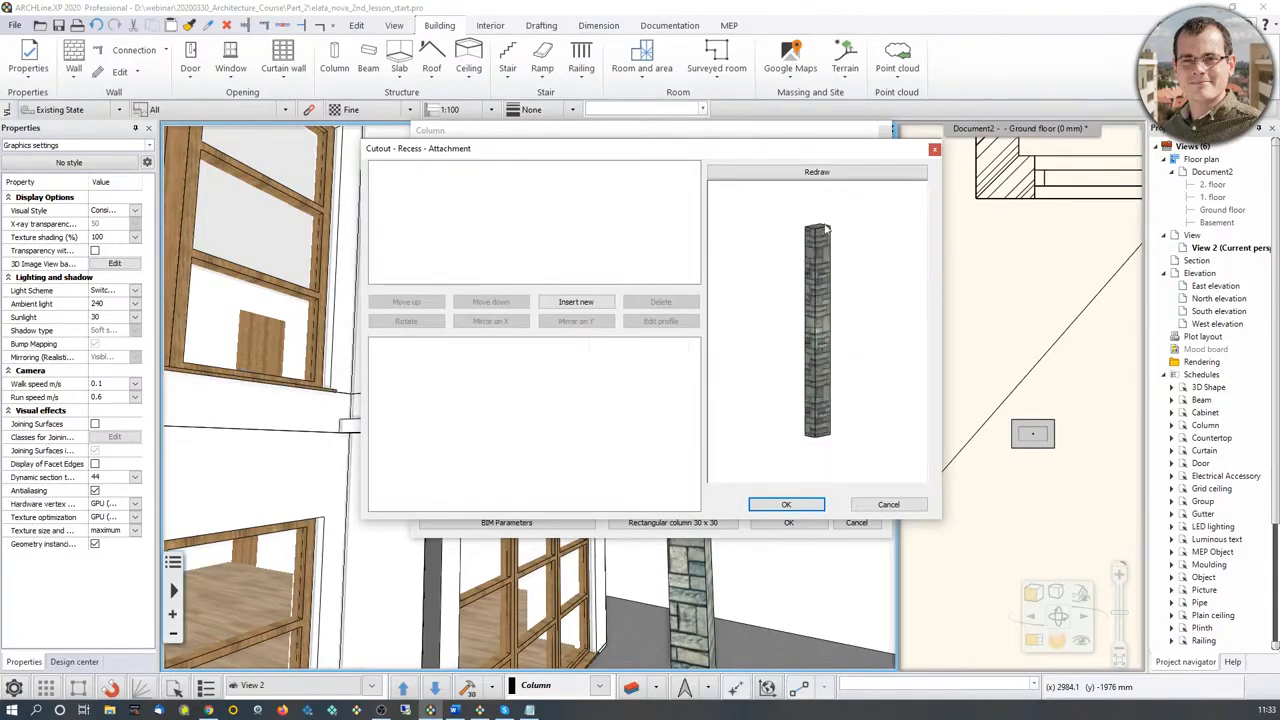
{"action": "left_click", "coordinate": [578, 302]}
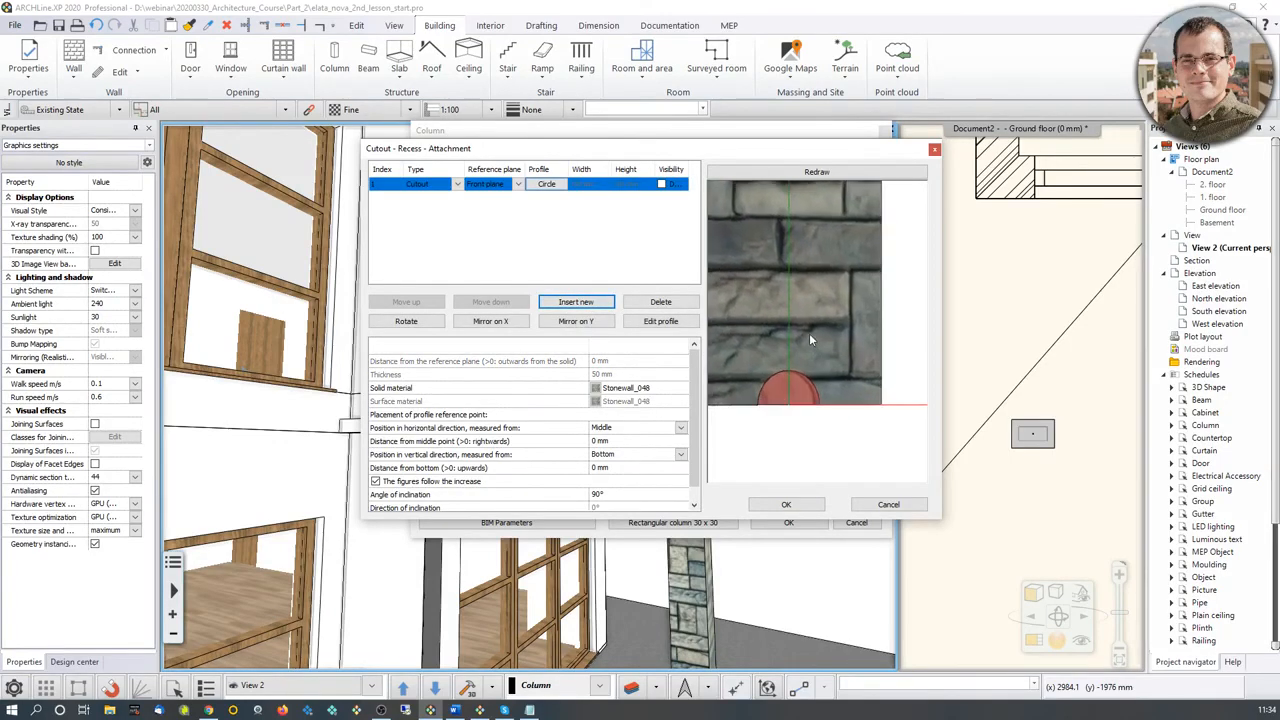
Step: Replace the circular profile of the stone column's cutout with the Rectangle Simple profile and accept its default size
{"action": "left_click_drag", "start_coordinate": [787, 318], "coordinate": [831, 369]}
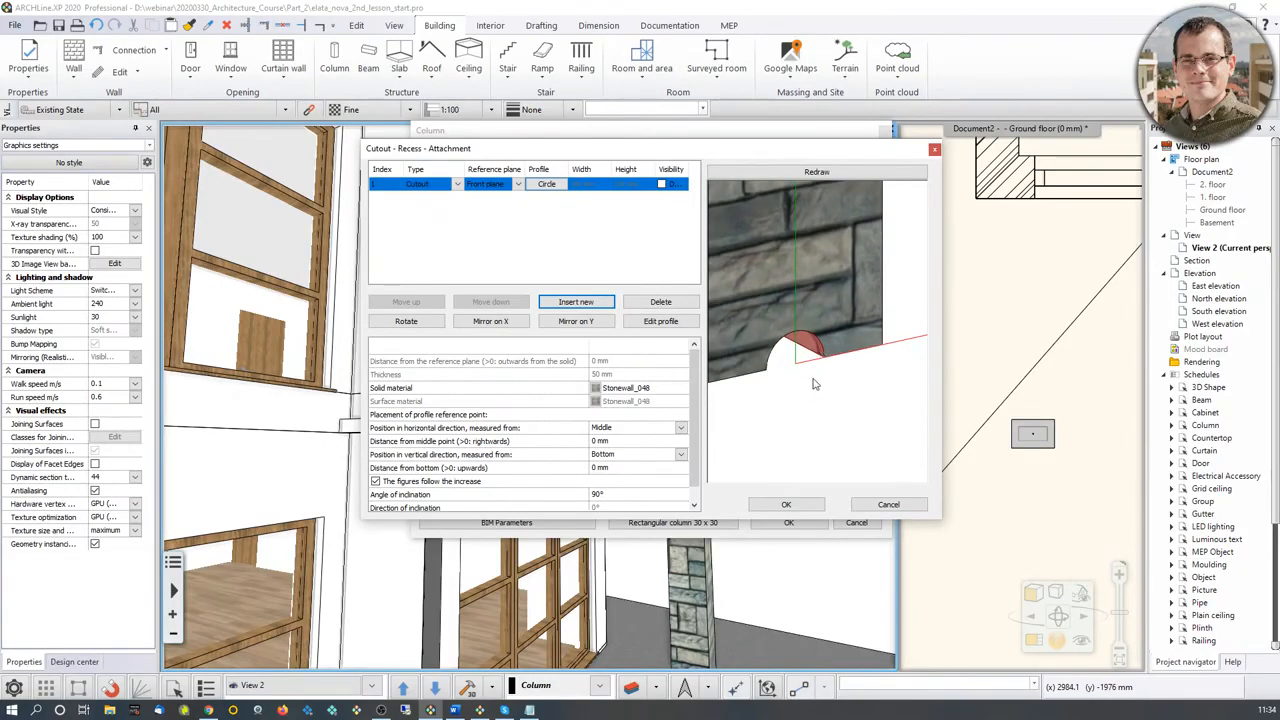
{"action": "middle_click_drag", "start_coordinate": [787, 322], "coordinate": [815, 370]}
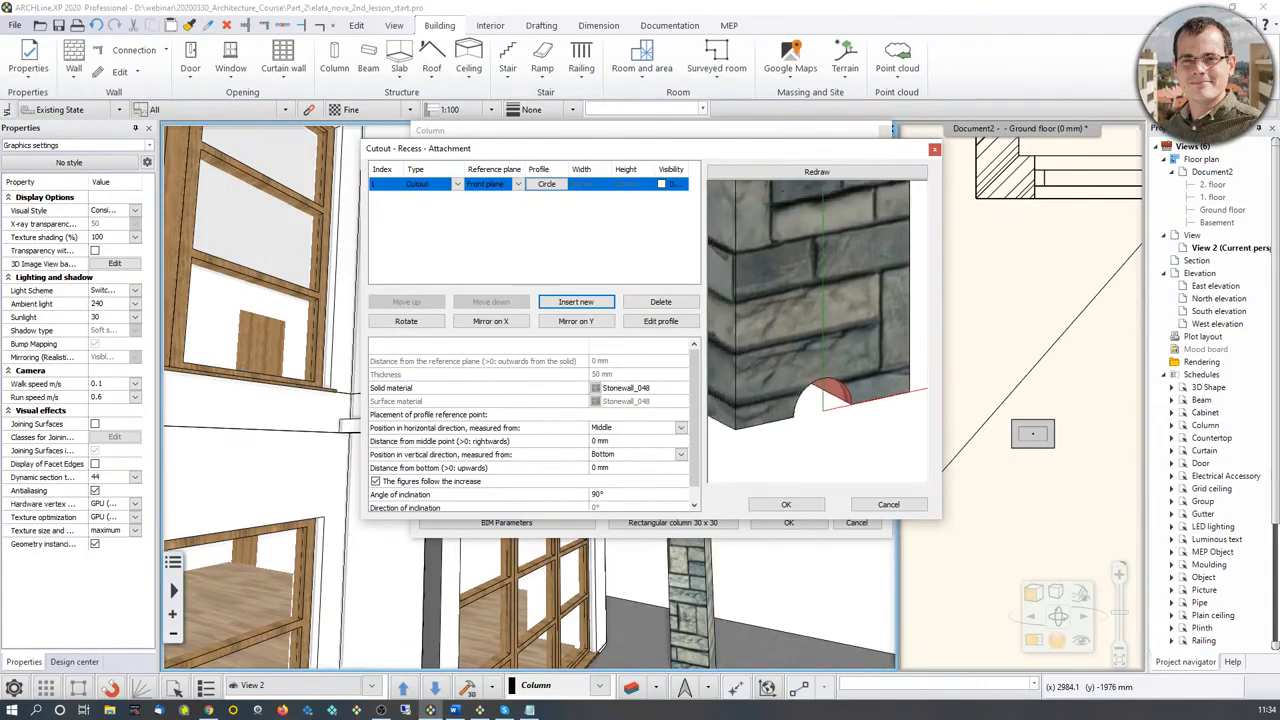
{"action": "scroll", "coordinate": [829, 346], "scroll_direction": "down", "scroll_amount": 3}
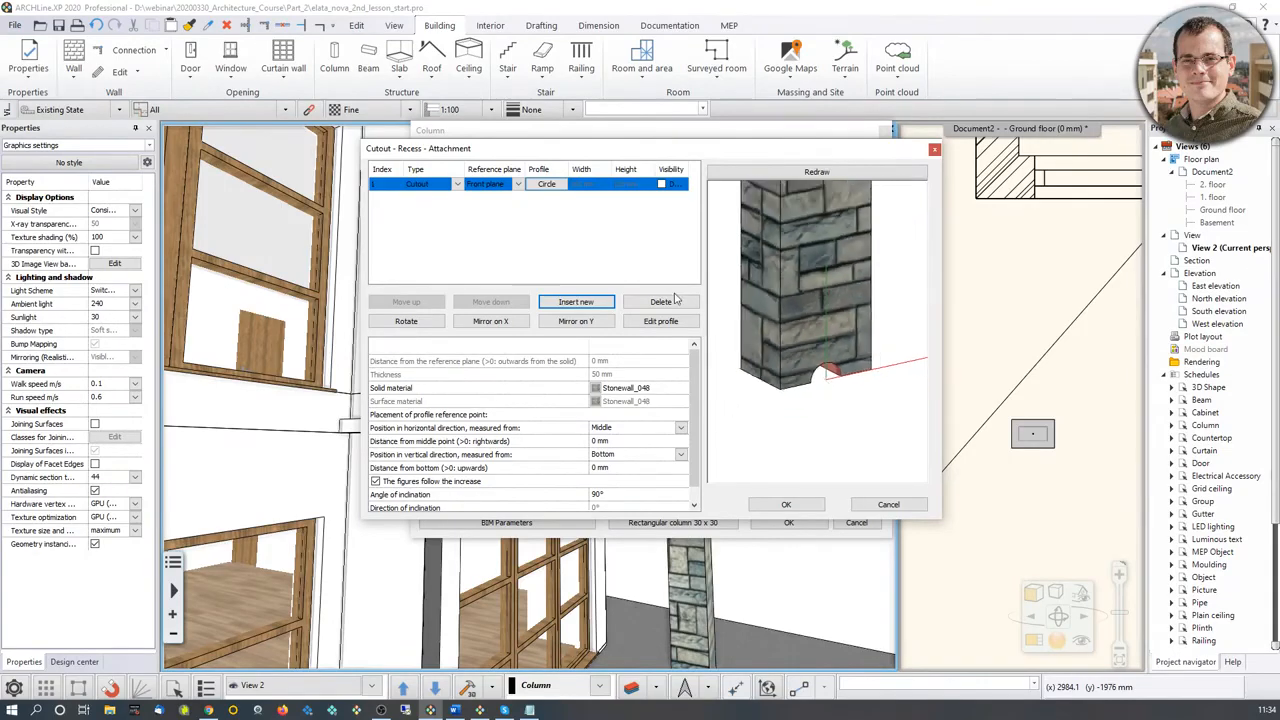
{"action": "left_click", "coordinate": [553, 188]}
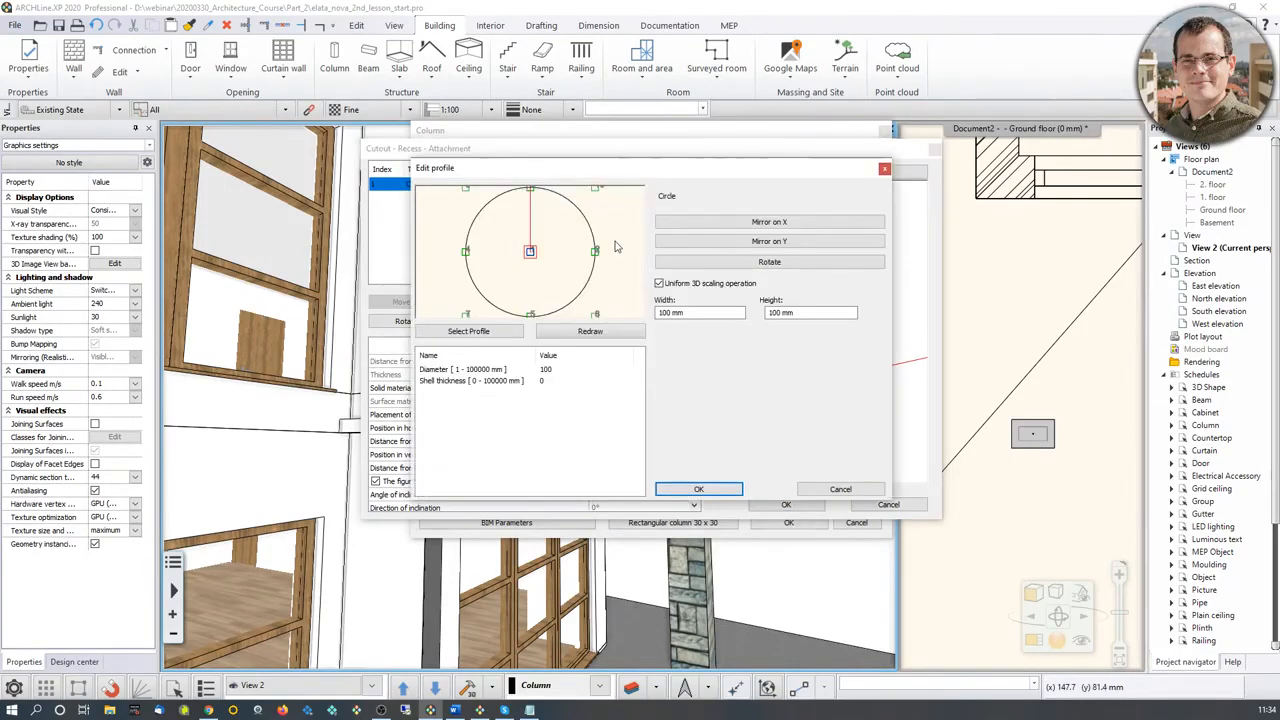
{"action": "left_click", "coordinate": [494, 334]}
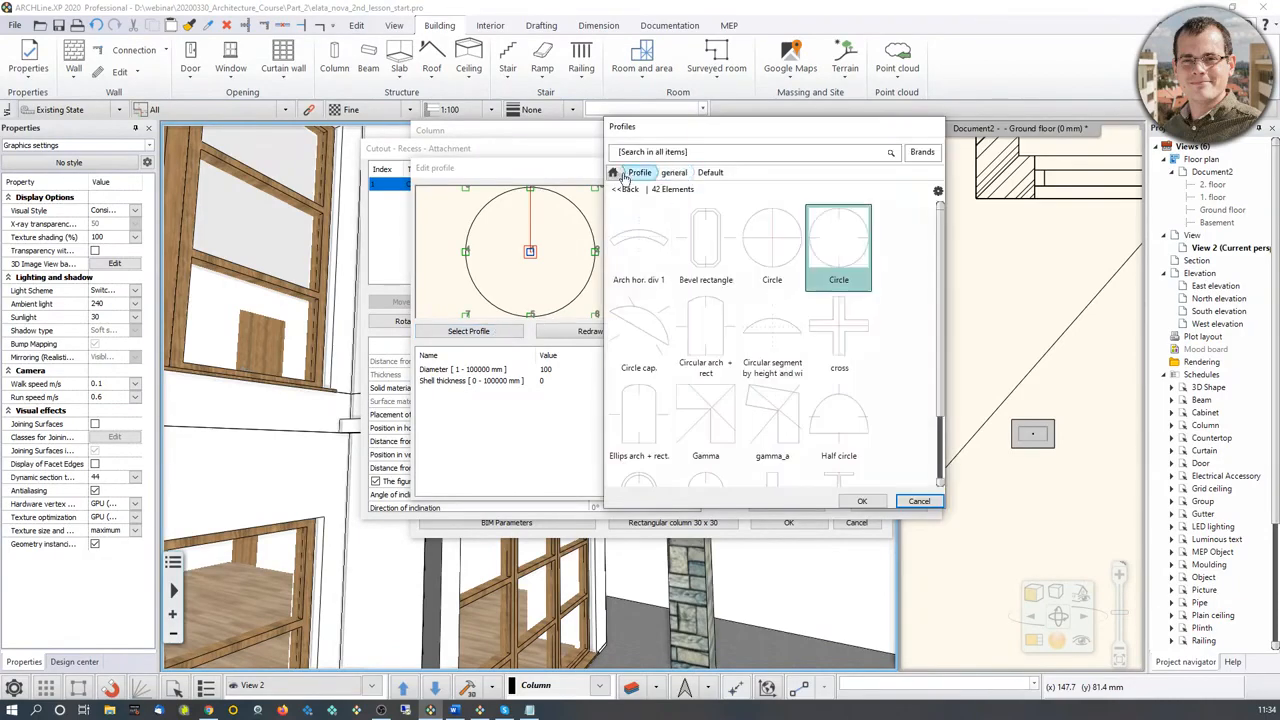
{"action": "scroll", "coordinate": [862, 440], "scroll_direction": "down", "scroll_amount": 5}
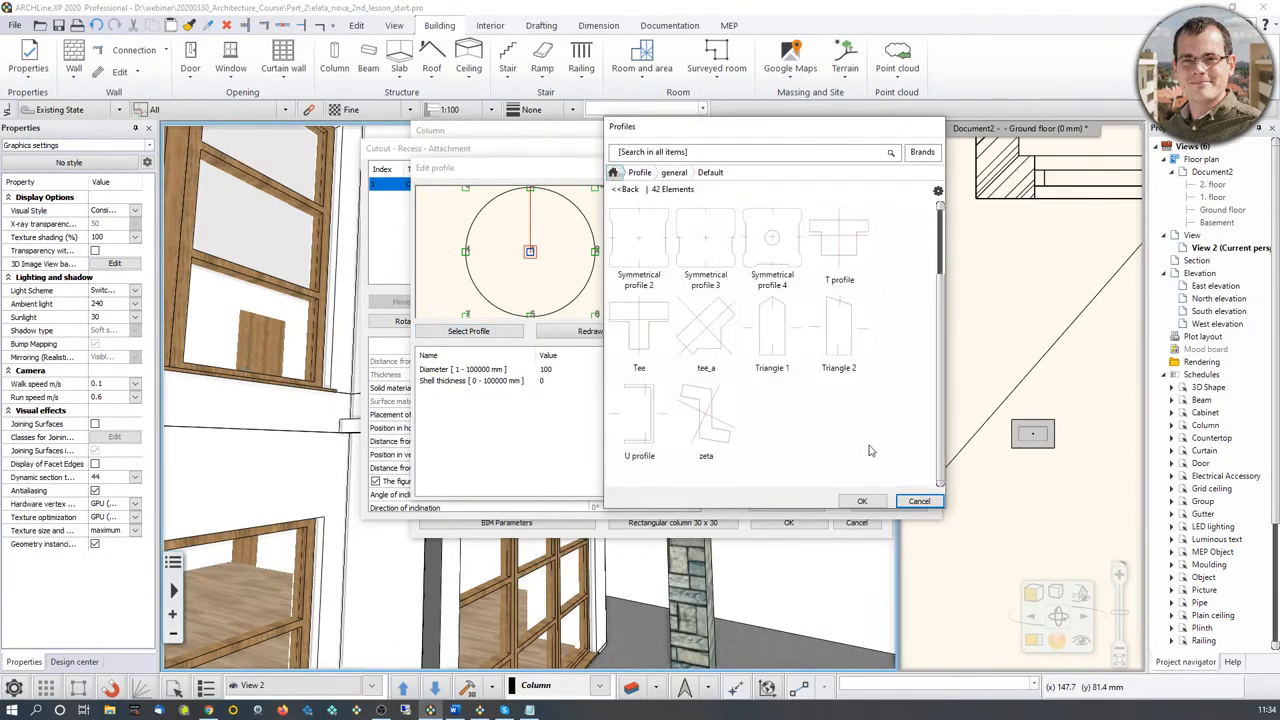
{"action": "scroll", "coordinate": [884, 444], "scroll_direction": "up", "scroll_amount": 3}
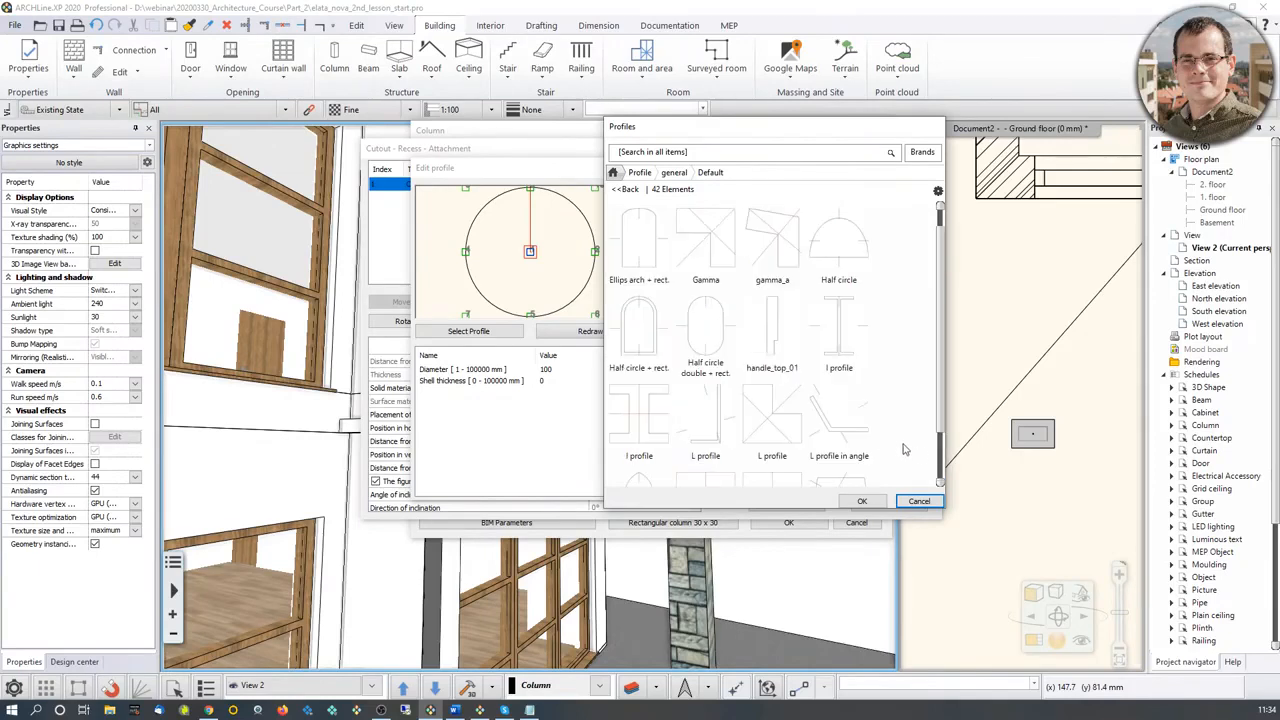
{"action": "scroll", "coordinate": [903, 449], "scroll_direction": "up", "scroll_amount": 2}
{"action": "left_click", "coordinate": [848, 340]}
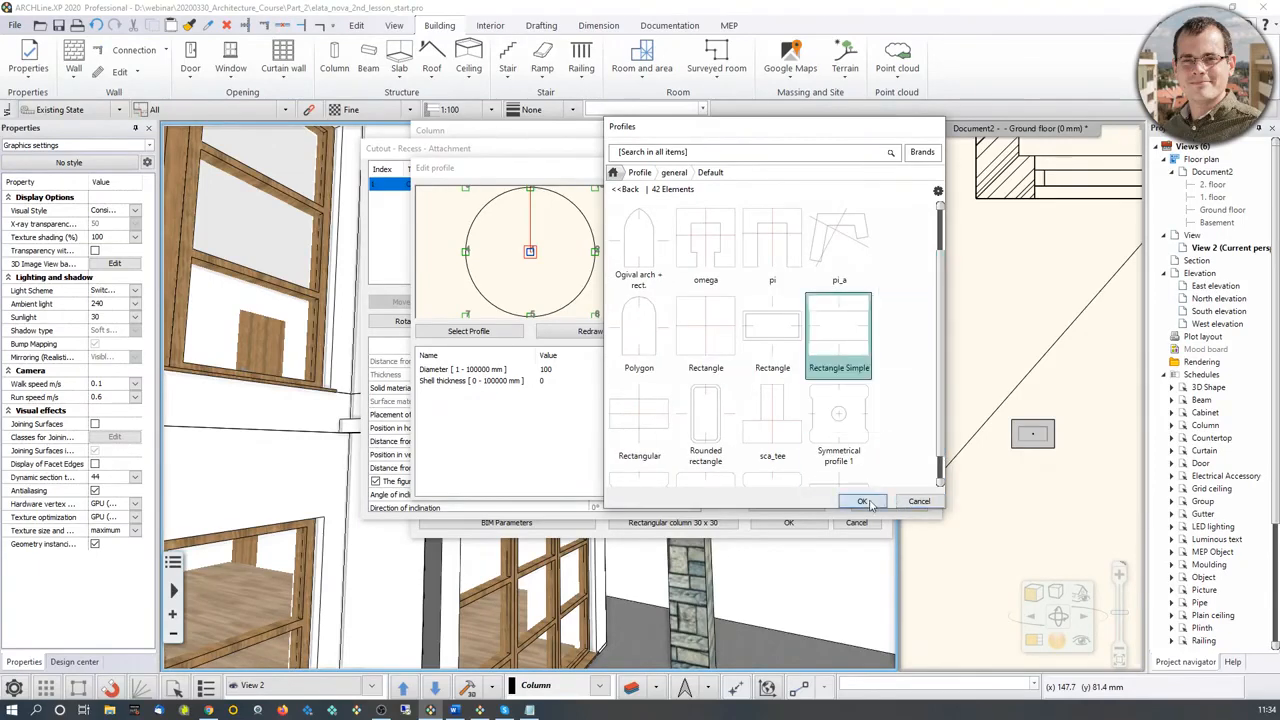
{"action": "left_click", "coordinate": [864, 502]}
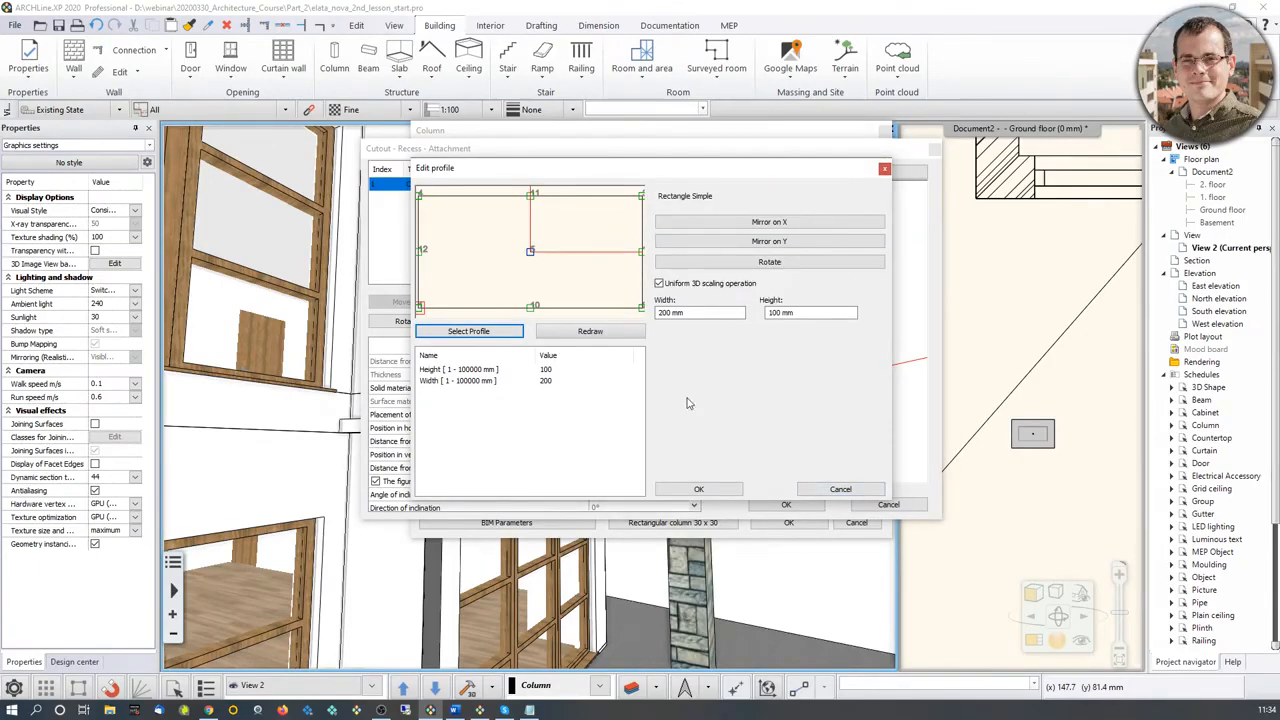
{"action": "key", "text": "Return"}
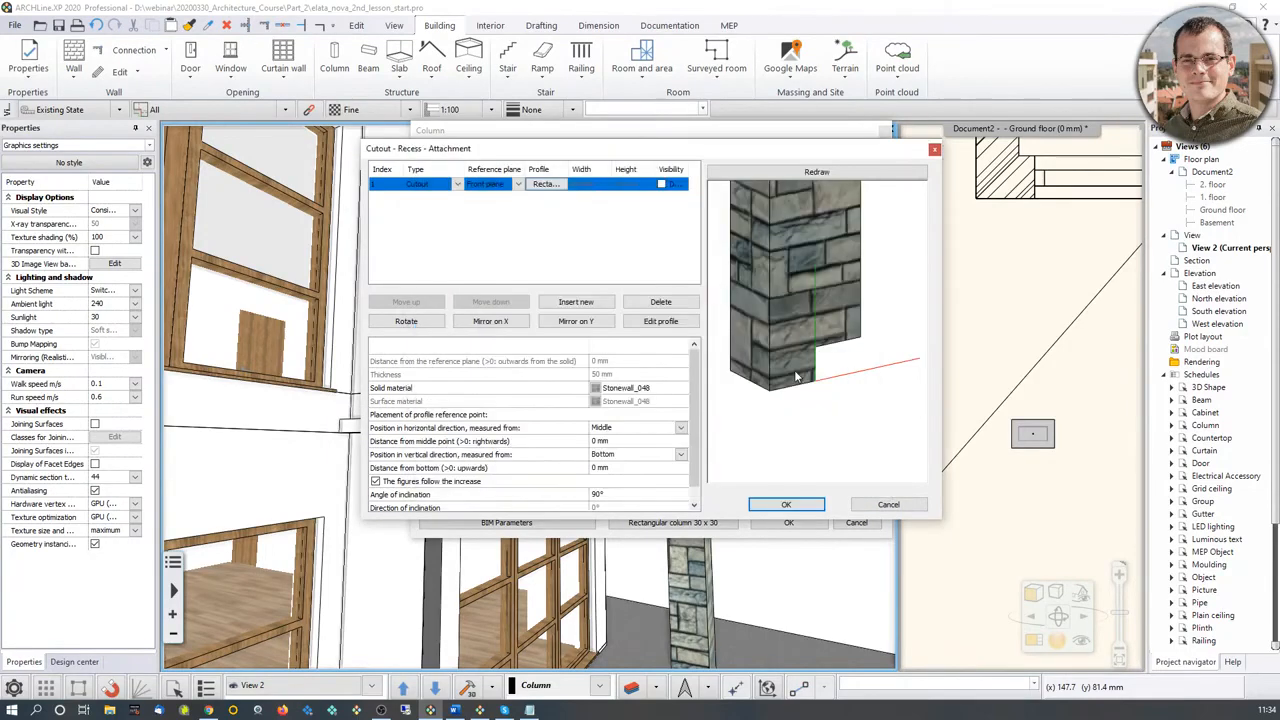
Step: Change the type of the rectangular element at the column's base from cutout to Attachment
{"action": "left_click", "coordinate": [457, 184]}
{"action": "left_click", "coordinate": [425, 215]}
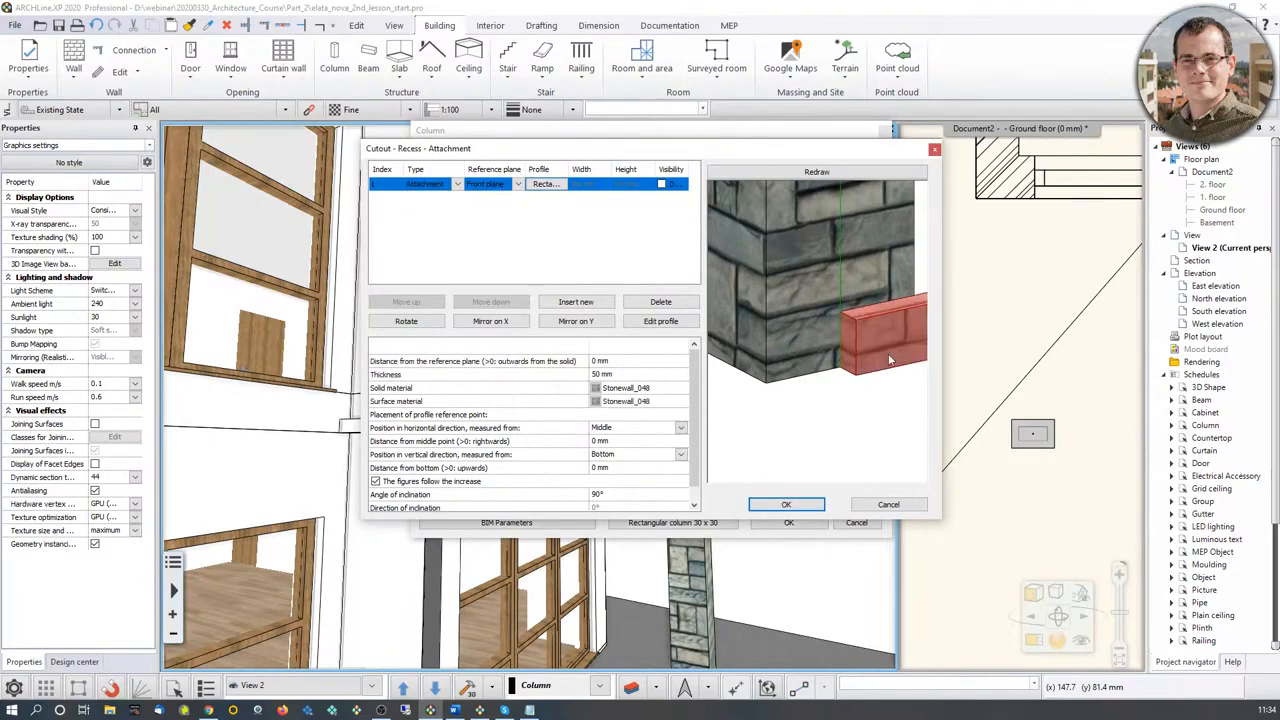
{"action": "left_click_drag", "start_coordinate": [889, 360], "coordinate": [773, 359]}
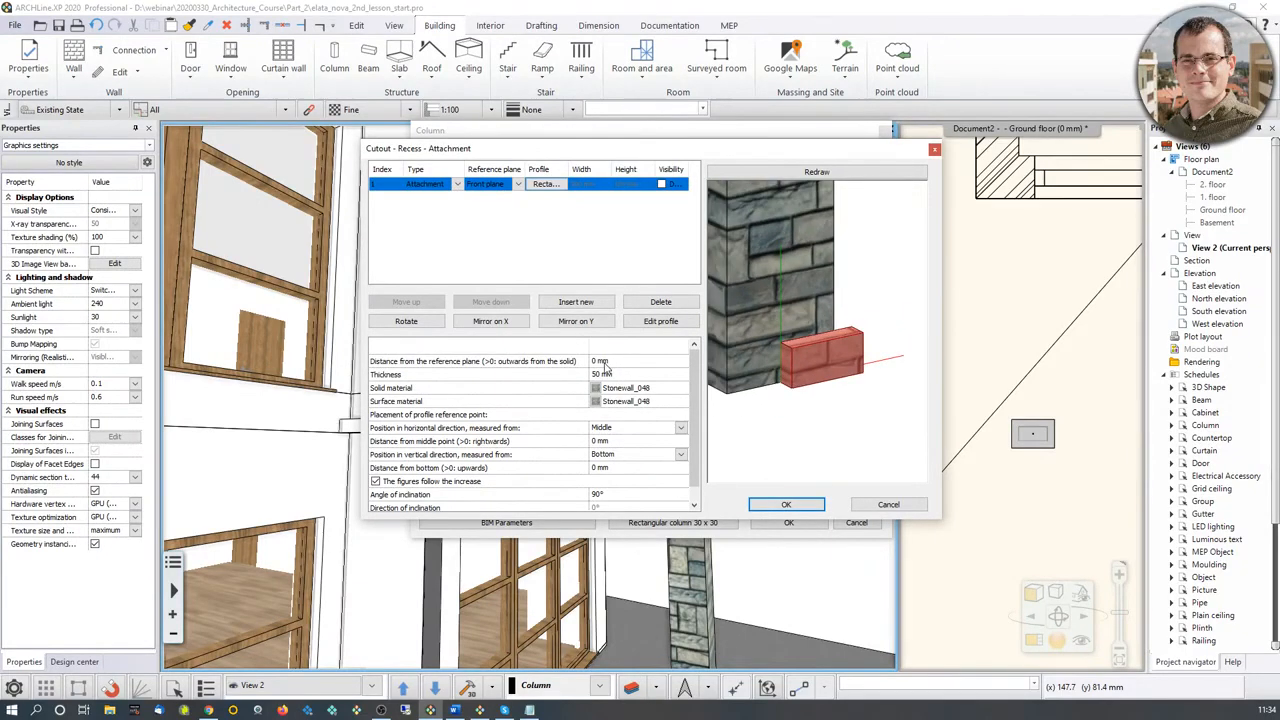
Step: Set the attachment's distance from the reference plane to -150 mm and its thickness to 100 mm
{"action": "middle_click_drag", "start_coordinate": [812, 326], "coordinate": [818, 382]}
{"action": "scroll", "coordinate": [818, 382], "scroll_direction": "down", "scroll_amount": 5}
{"action": "middle_click_drag", "start_coordinate": [818, 244], "coordinate": [815, 380]}
{"action": "middle_click_drag", "start_coordinate": [798, 455], "coordinate": [807, 366]}
{"action": "scroll", "coordinate": [807, 366], "scroll_direction": "down", "scroll_amount": 1}
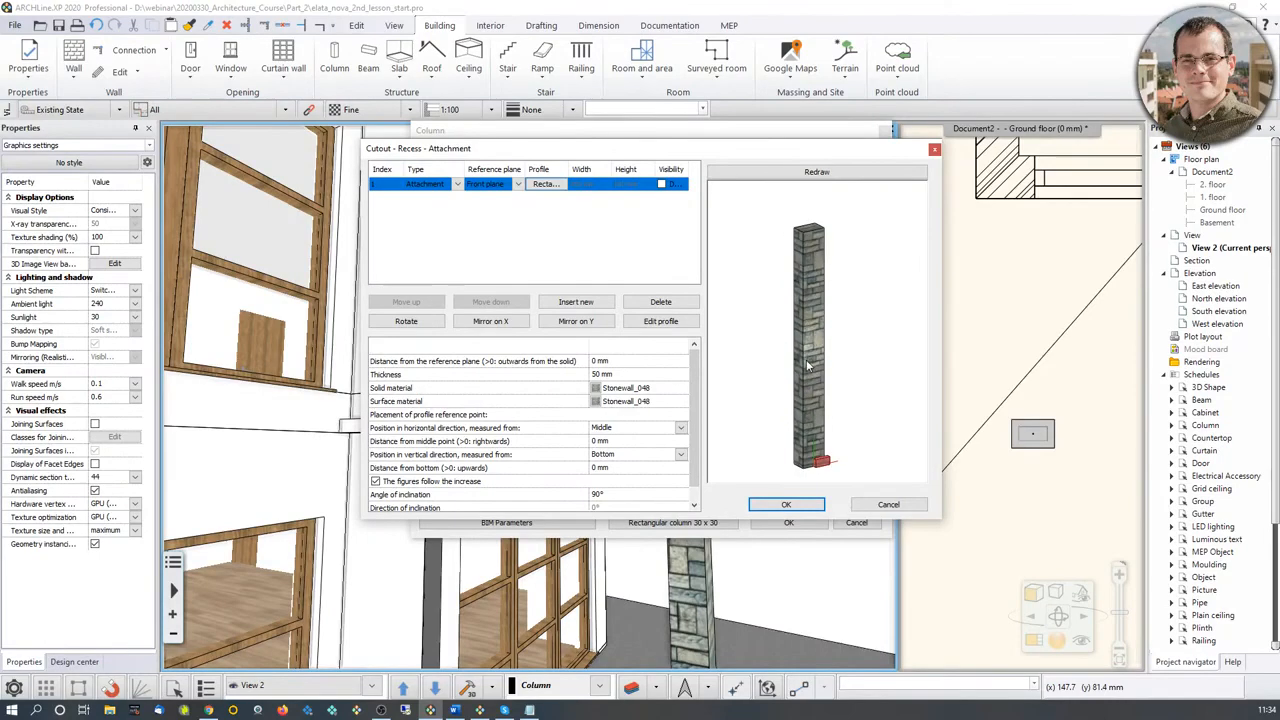
{"action": "left_click", "coordinate": [602, 361]}
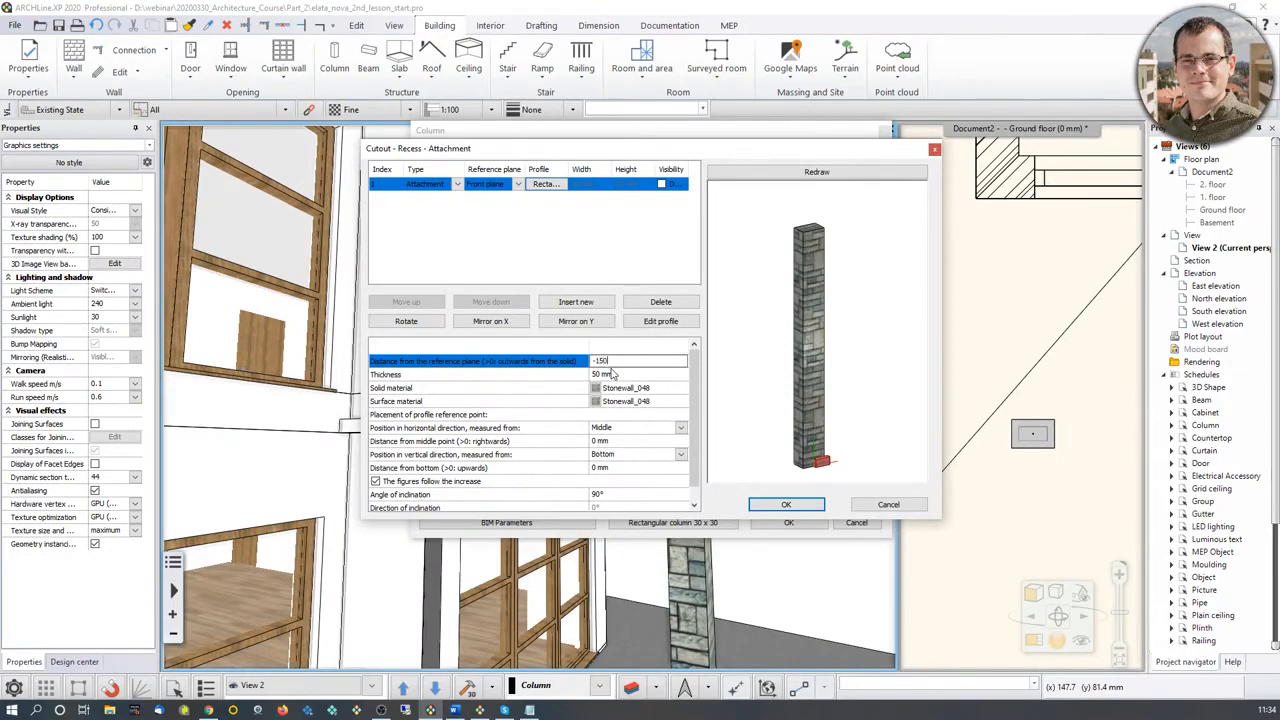
{"action": "left_click", "coordinate": [611, 373]}
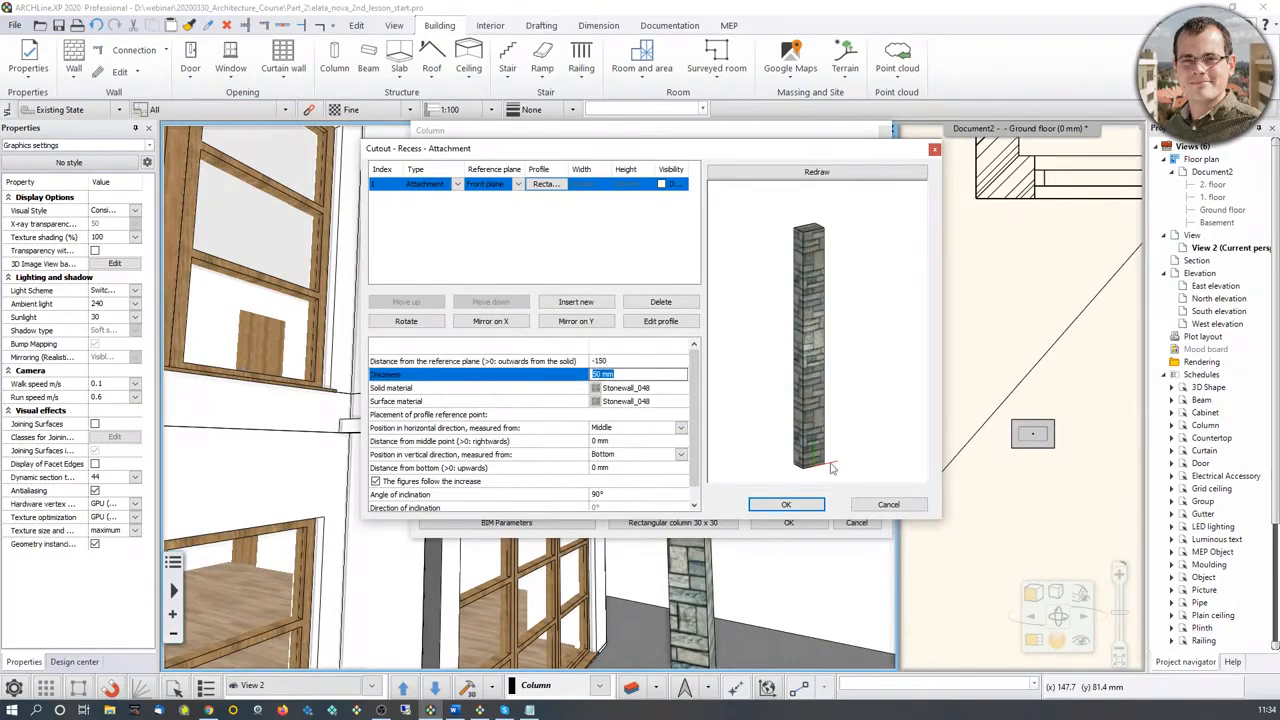
{"action": "left_click_drag", "start_coordinate": [810, 470], "coordinate": [808, 448]}
{"action": "scroll", "coordinate": [808, 448], "scroll_direction": "up", "scroll_amount": 3}
{"action": "left_click_drag", "start_coordinate": [842, 388], "coordinate": [761, 369]}
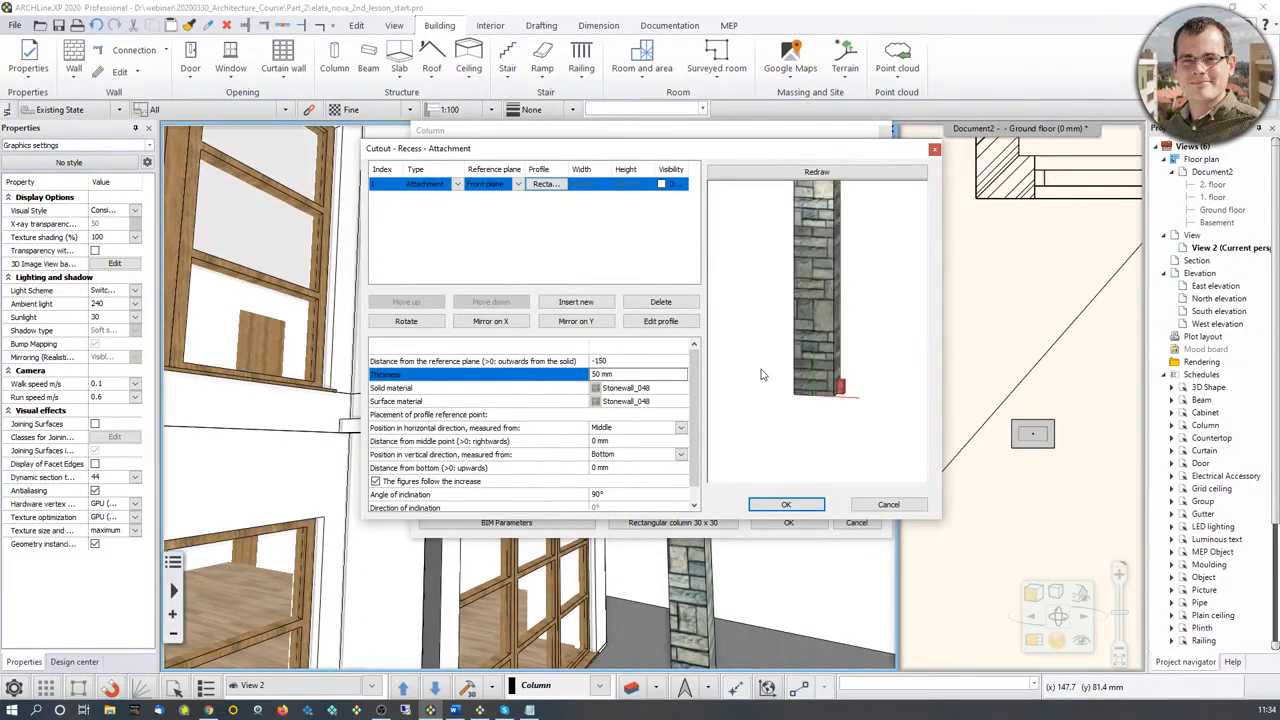
{"action": "left_click", "coordinate": [620, 375]}
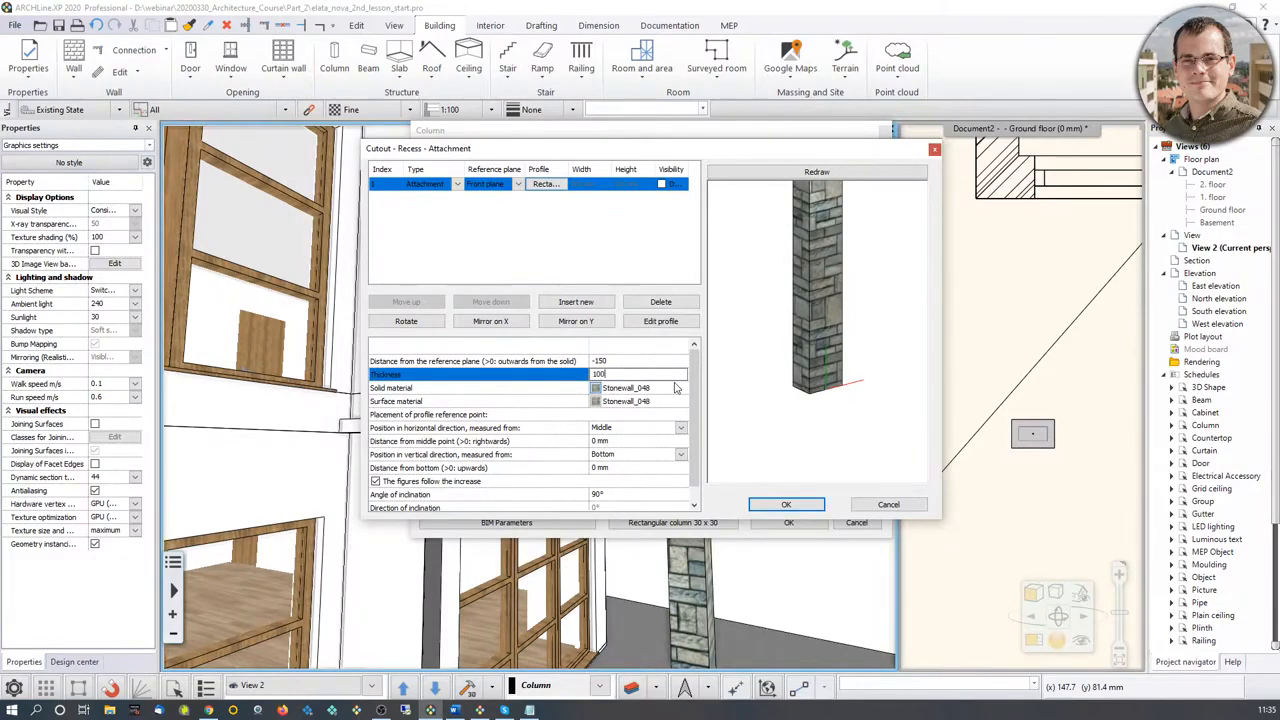
Step: Measure the attachment's vertical position from Top so that it sits at the column's upper end, keeping Middle horizontally
{"action": "left_click_drag", "start_coordinate": [876, 349], "coordinate": [820, 364]}
{"action": "middle_click_drag", "start_coordinate": [816, 350], "coordinate": [804, 430]}
{"action": "scroll", "coordinate": [804, 424], "scroll_direction": "down", "scroll_amount": 2}
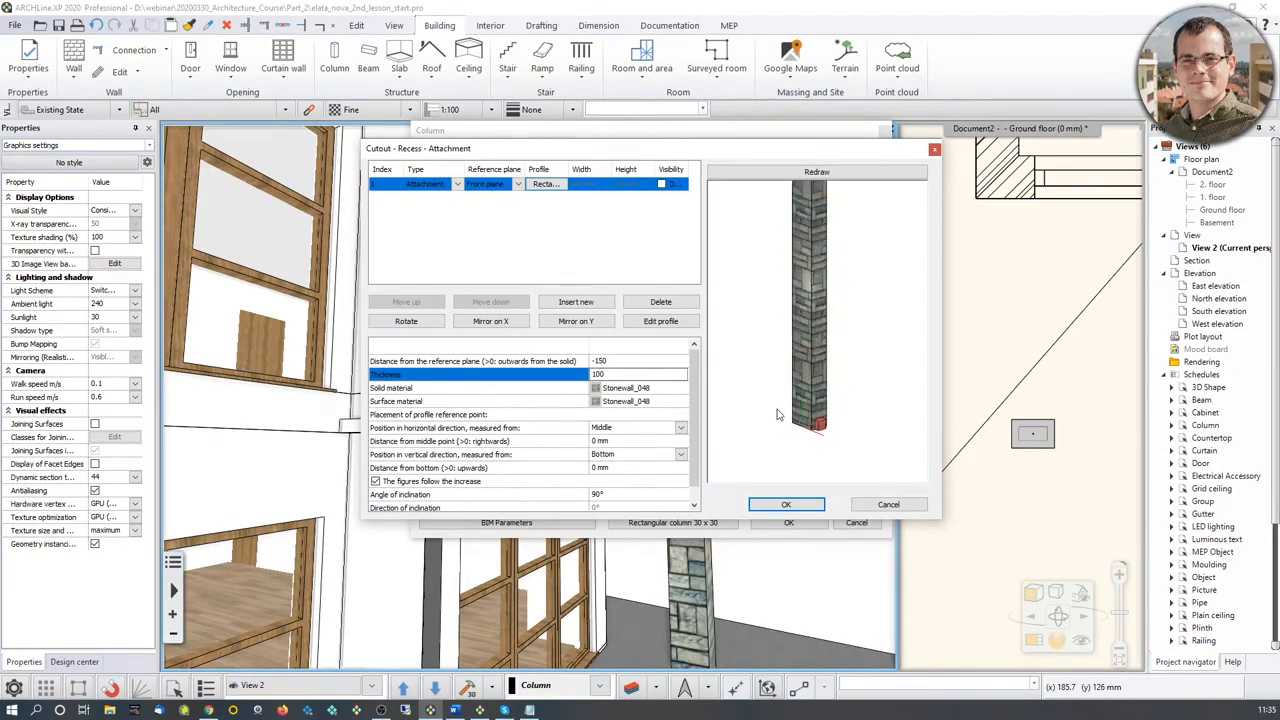
{"action": "middle_click_drag", "start_coordinate": [797, 357], "coordinate": [799, 483]}
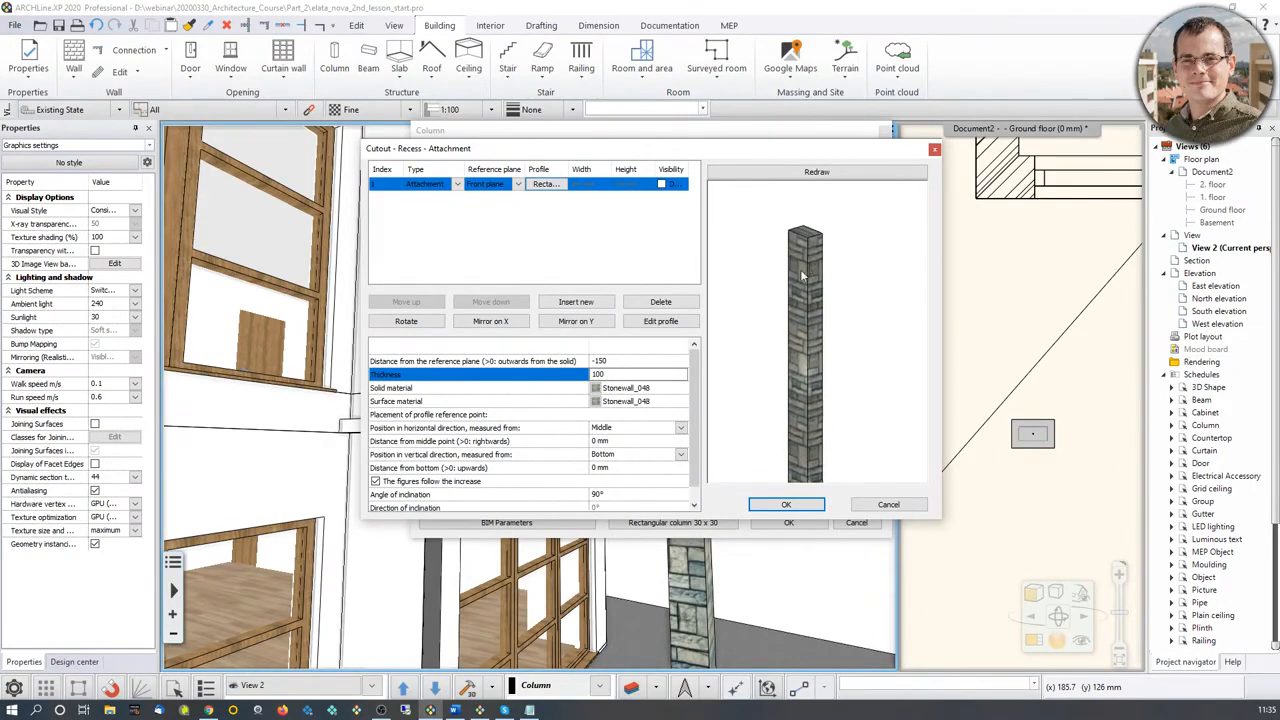
{"action": "left_click", "coordinate": [681, 428]}
{"action": "left_click", "coordinate": [635, 450]}
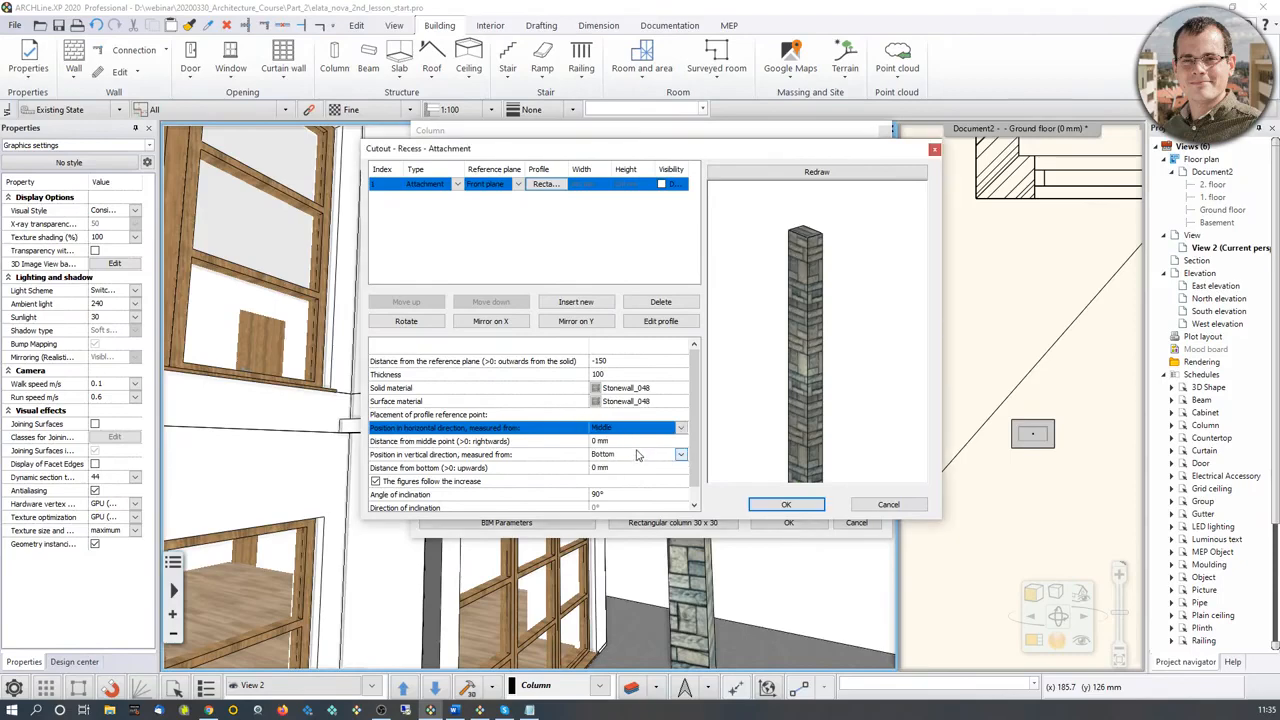
{"action": "left_click", "coordinate": [640, 456]}
{"action": "left_click", "coordinate": [630, 490]}
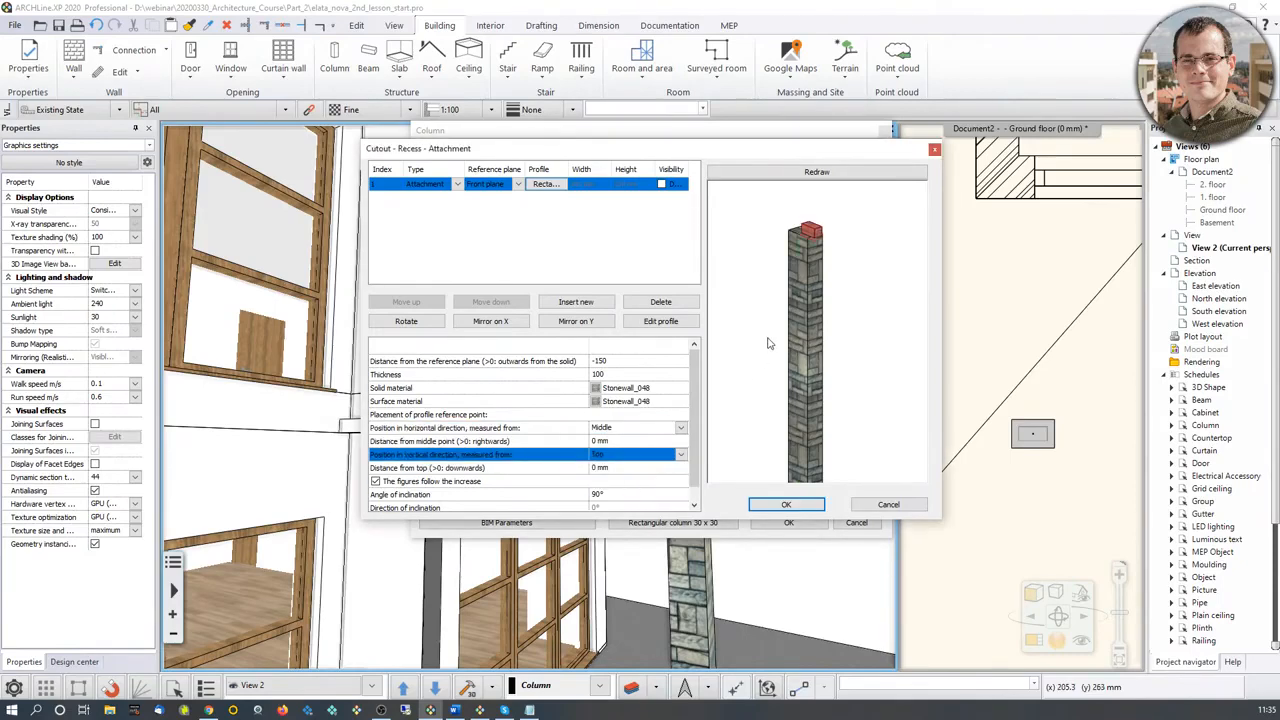
Step: Center the attachment on the column's top by setting its distance from the middle point to -100 mm, and redraw the preview
{"action": "left_click", "coordinate": [603, 469]}
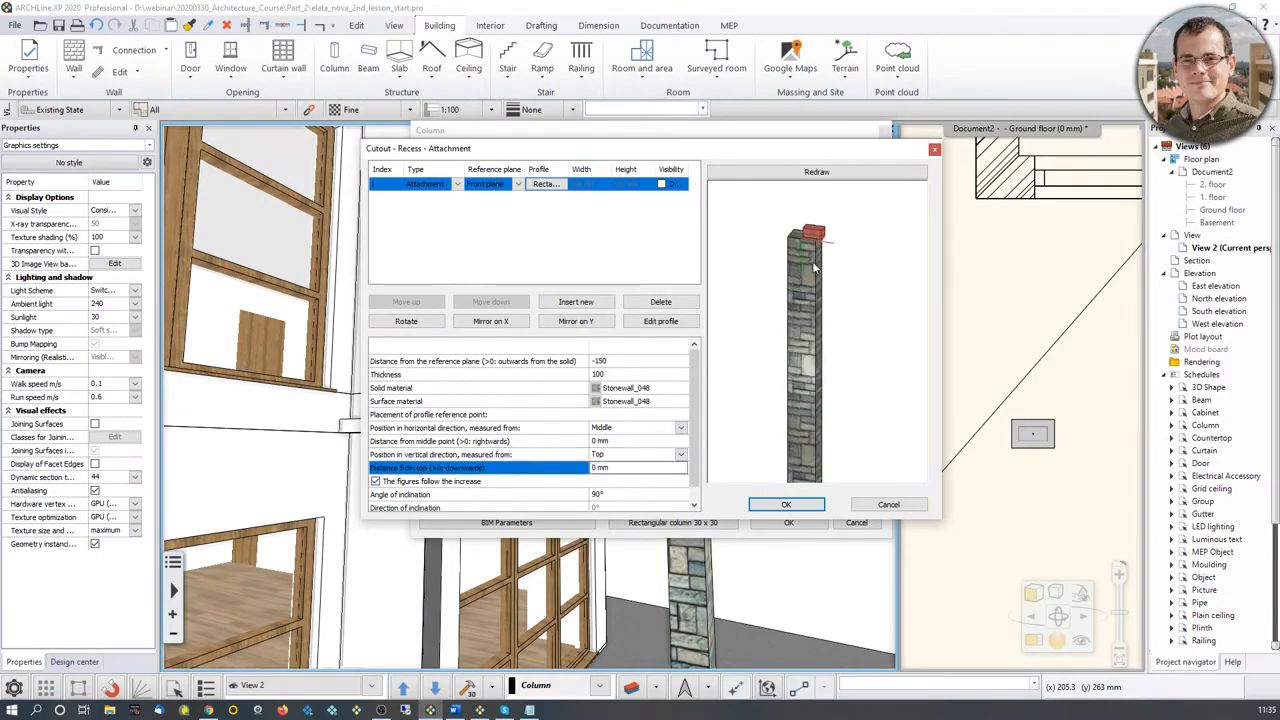
{"action": "scroll", "coordinate": [812, 261], "scroll_direction": "up", "scroll_amount": 2}
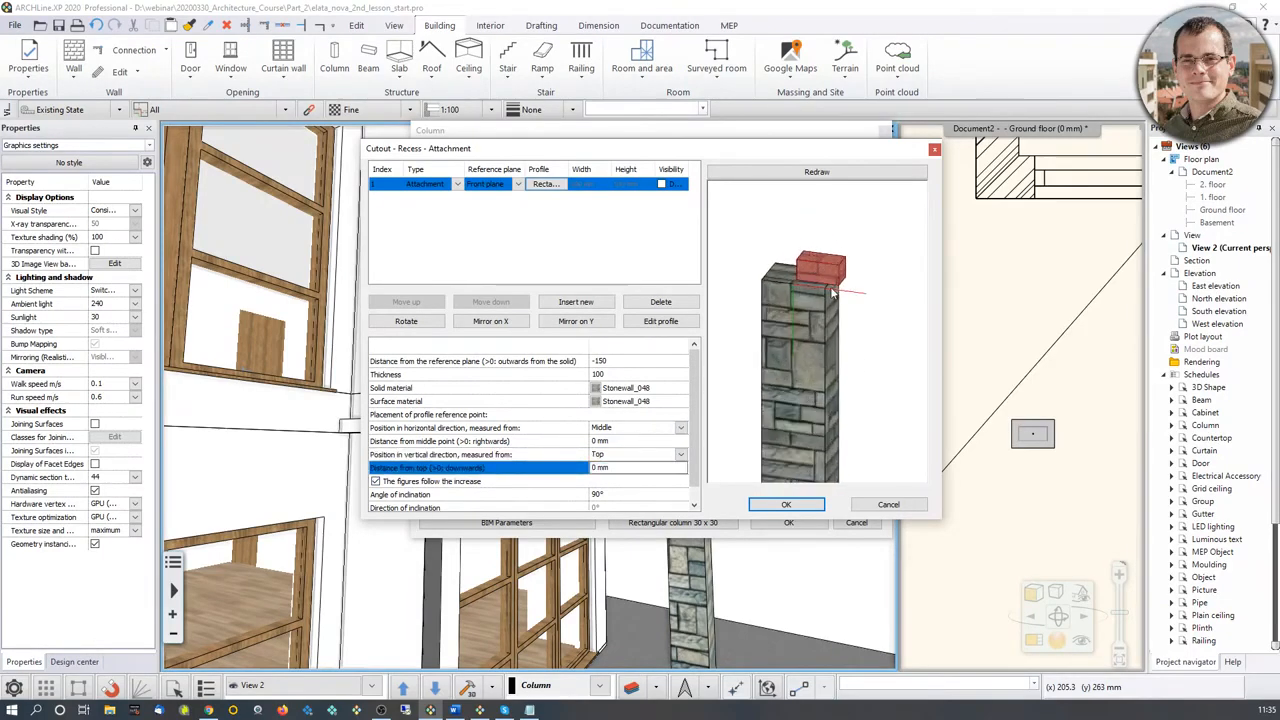
{"action": "left_click", "coordinate": [607, 442]}
{"action": "type", "text": "-150"}
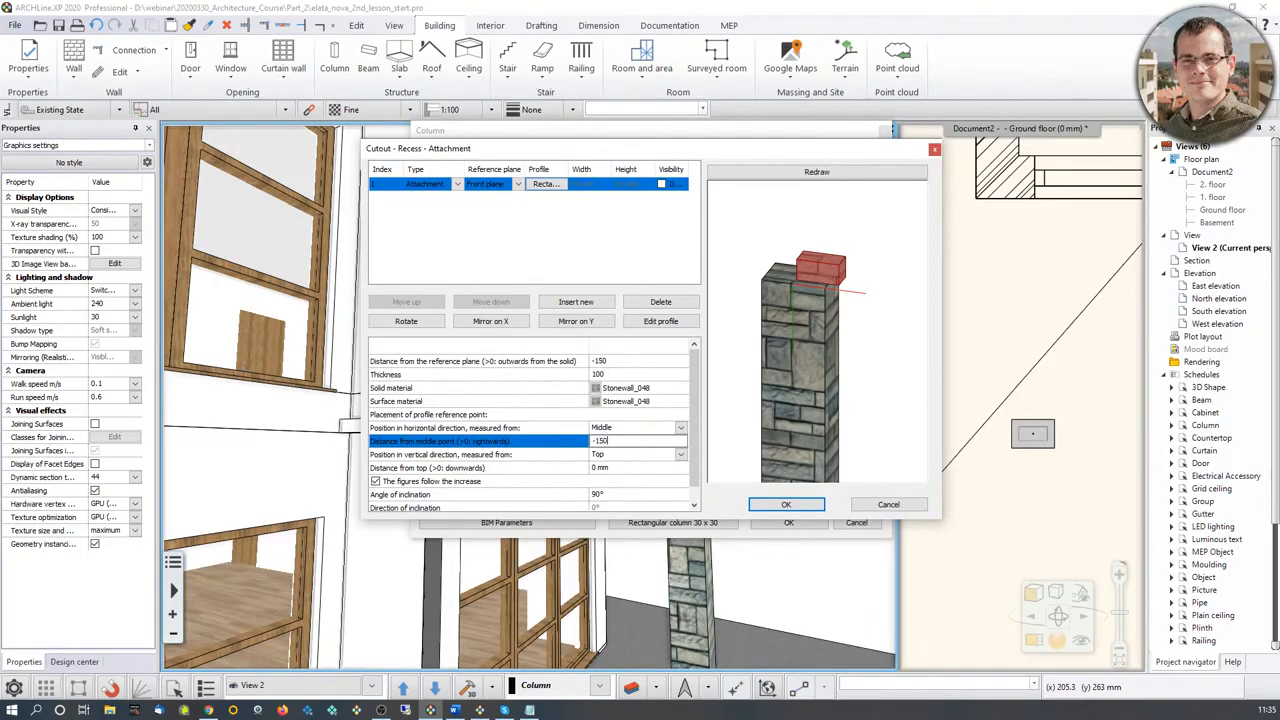
{"action": "left_click", "coordinate": [636, 441]}
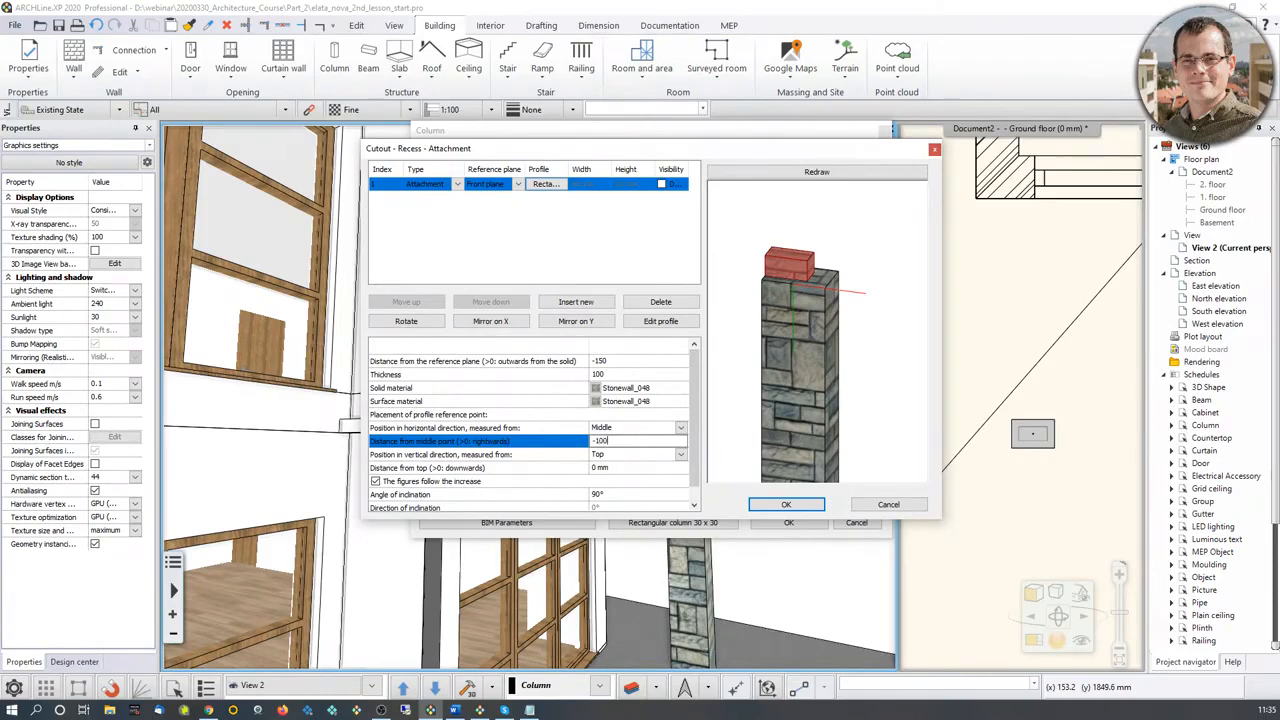
{"action": "left_click", "coordinate": [840, 172]}
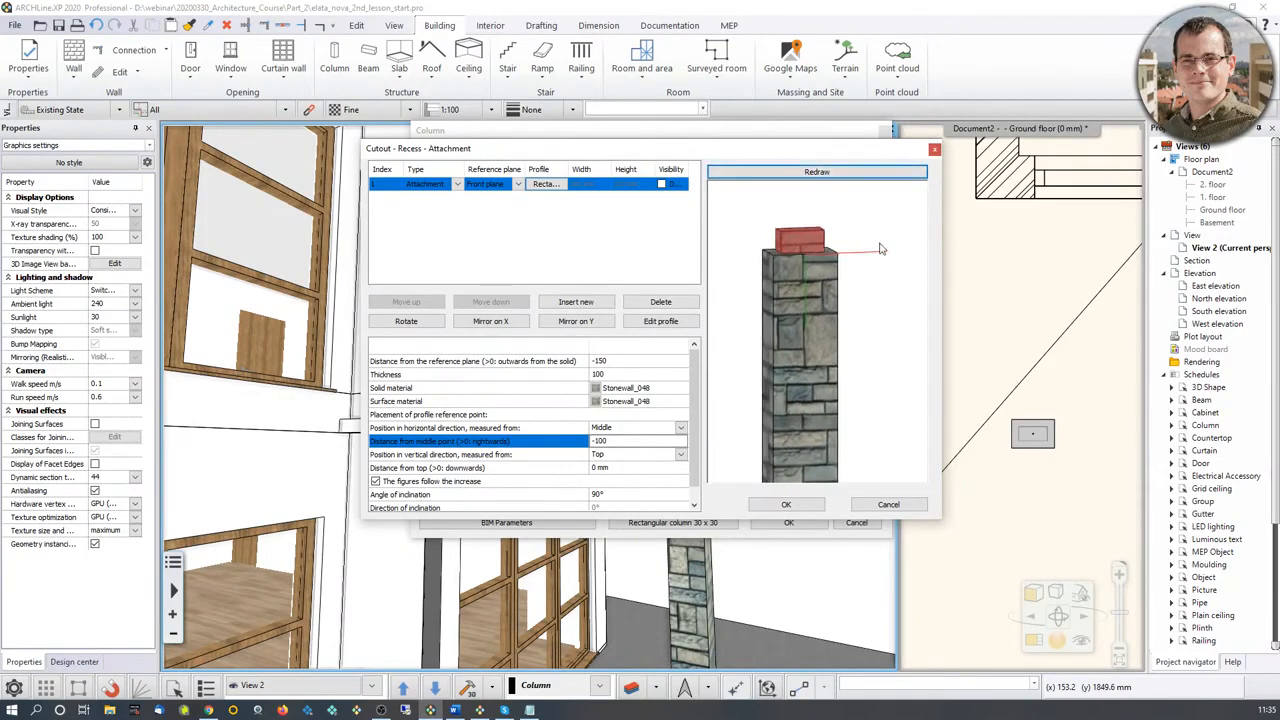
Step: Inspect the attachment on the column's top and assign Concrete3 as its surface material
{"action": "left_click_drag", "start_coordinate": [880, 248], "coordinate": [828, 316]}
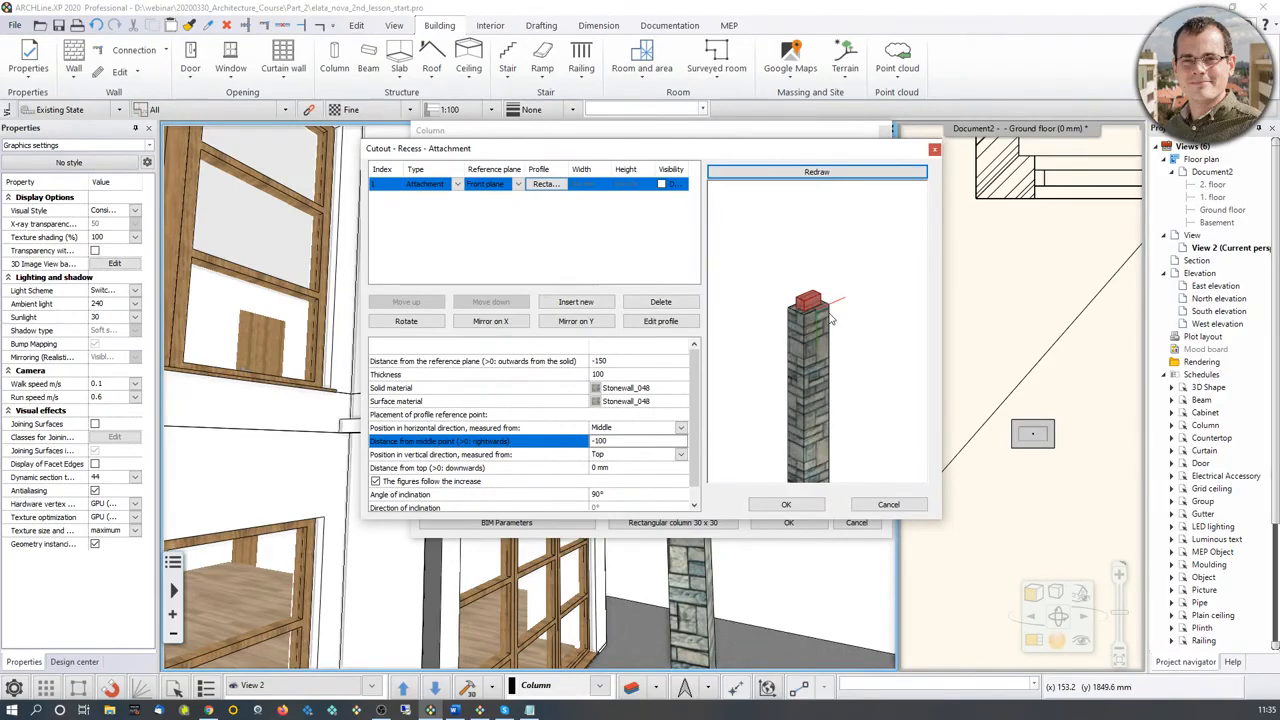
{"action": "left_click_drag", "start_coordinate": [828, 316], "coordinate": [820, 289]}
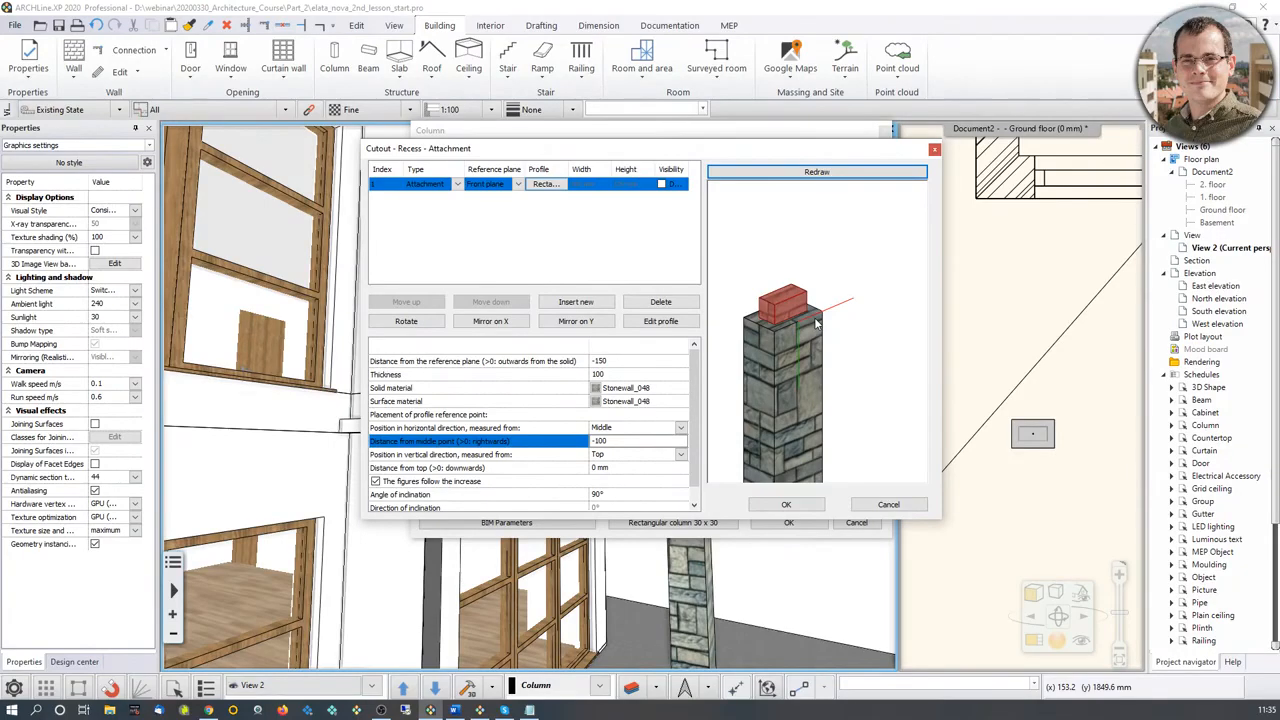
{"action": "scroll", "coordinate": [838, 316], "scroll_direction": "down", "scroll_amount": 3}
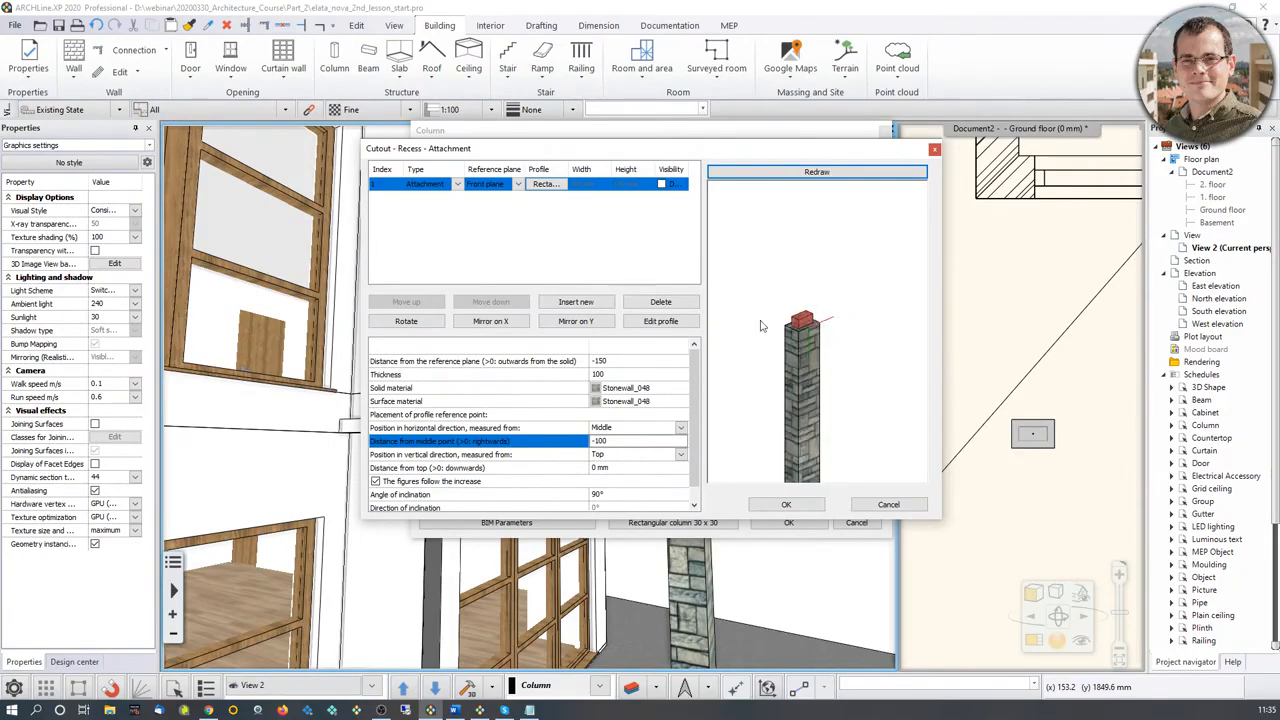
{"action": "scroll", "coordinate": [762, 347], "scroll_direction": "up", "scroll_amount": 3}
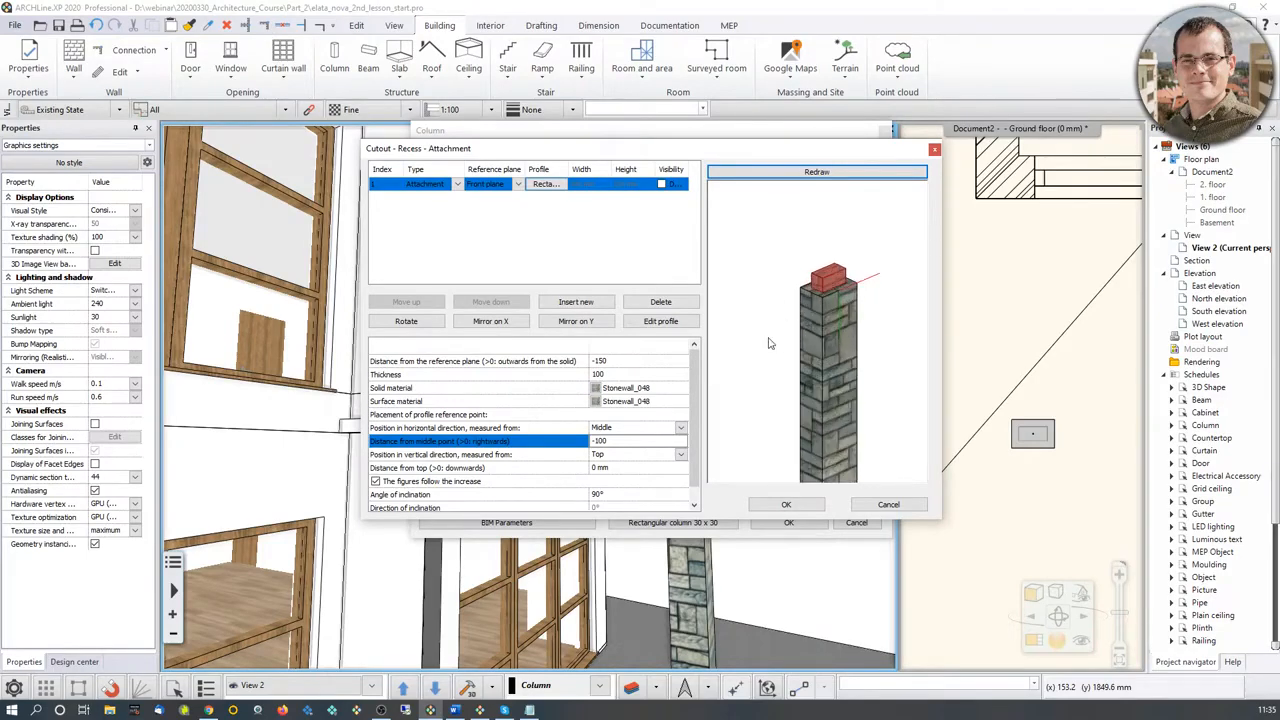
{"action": "left_click", "coordinate": [620, 401]}
{"action": "scroll", "coordinate": [866, 371], "scroll_direction": "down", "scroll_amount": 1}
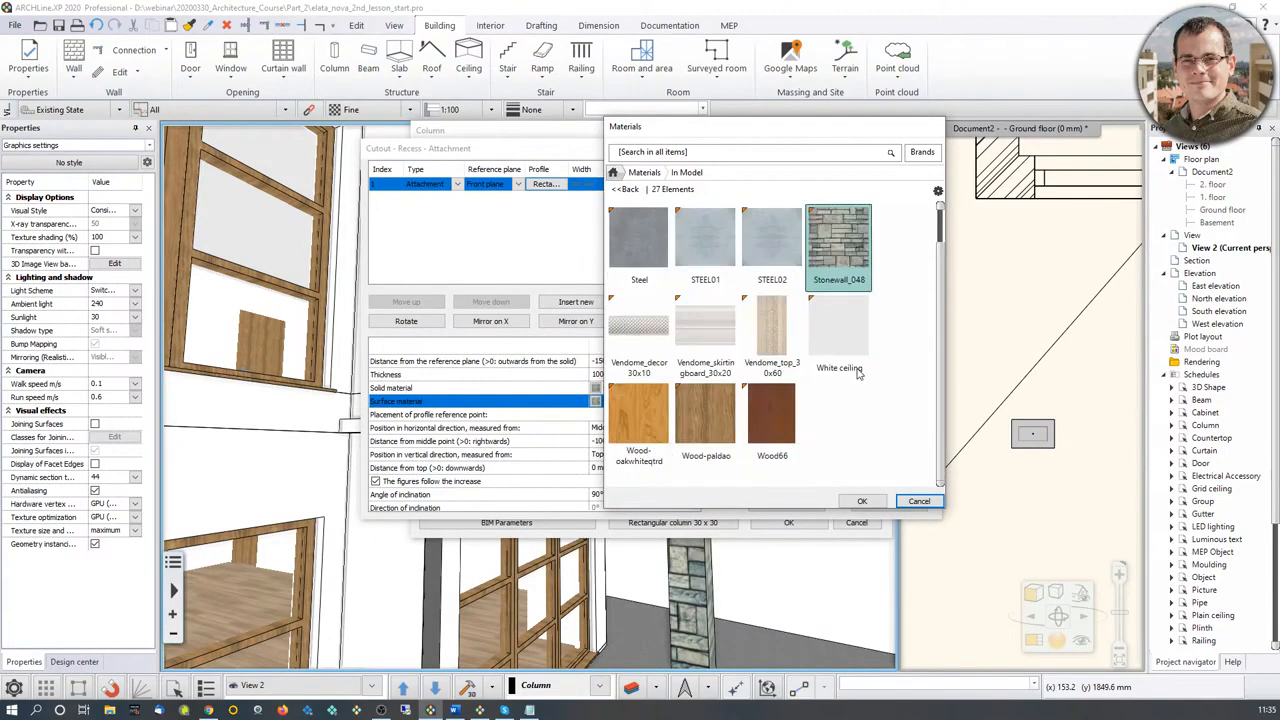
{"action": "scroll", "coordinate": [872, 396], "scroll_direction": "down", "scroll_amount": 5}
{"action": "left_click", "coordinate": [771, 335]}
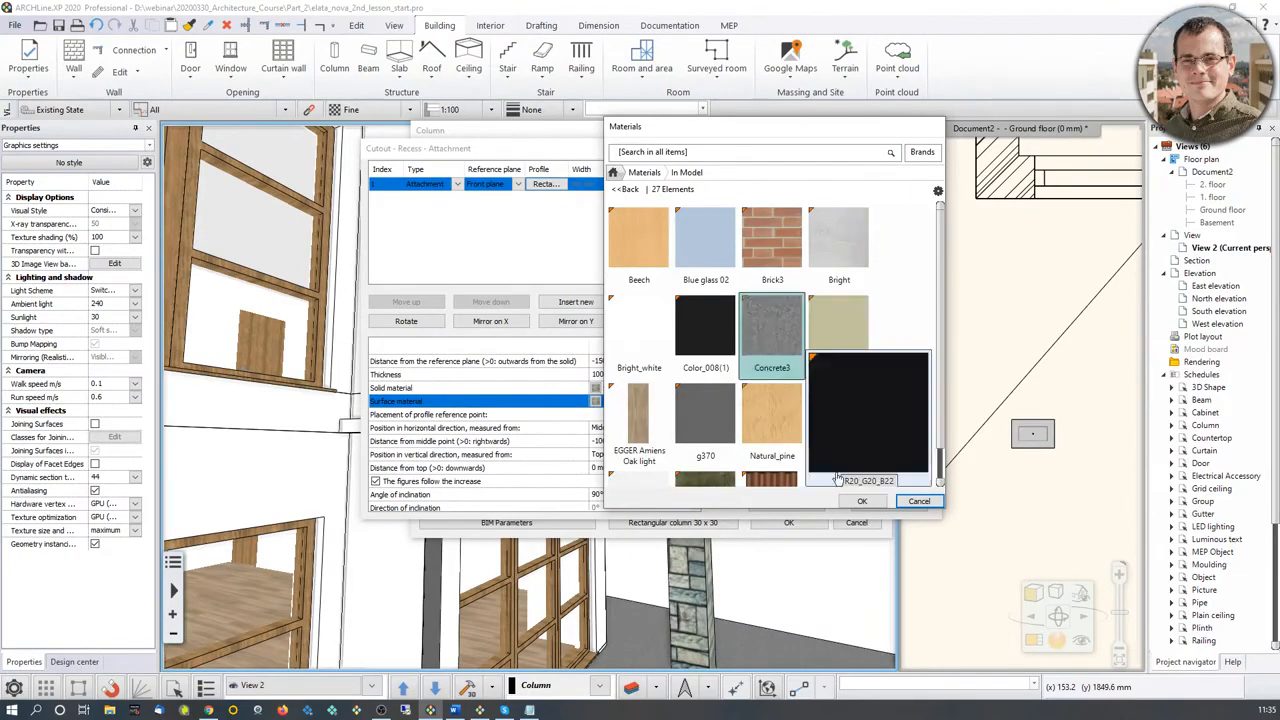
{"action": "left_click", "coordinate": [863, 501]}
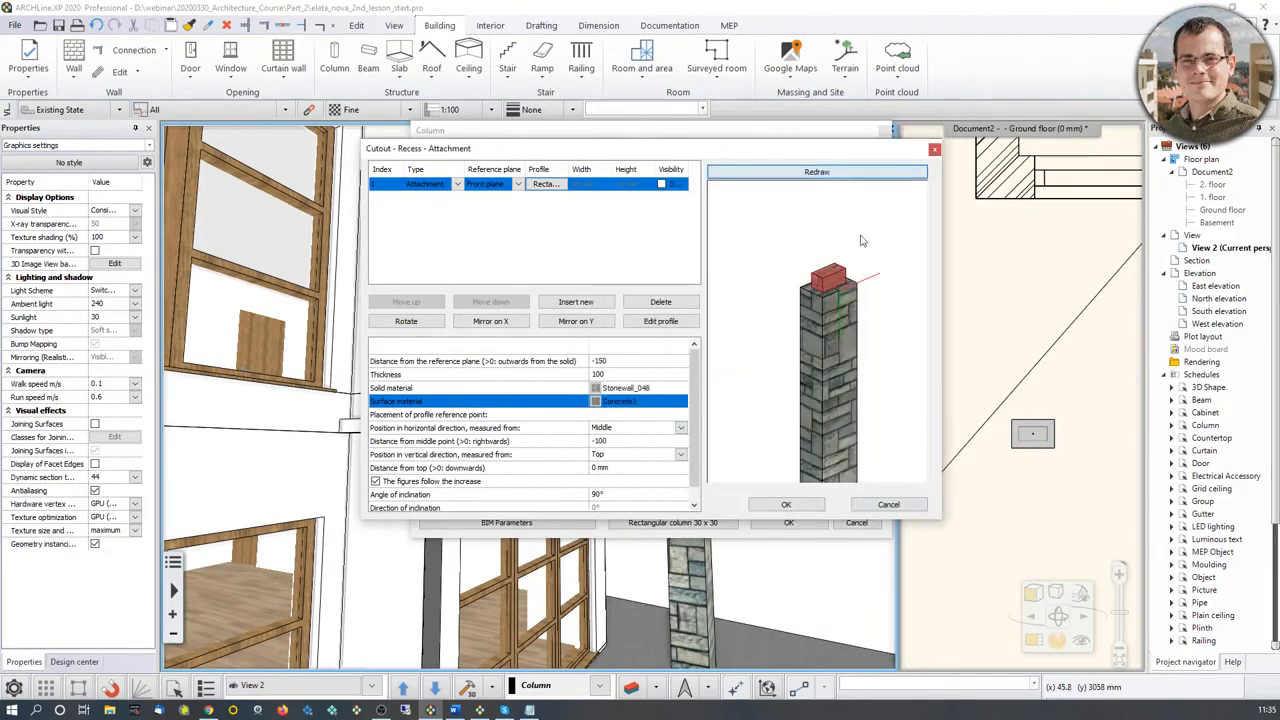
Step: Assign Concrete3 as the solid material of the attachment on the column's top
{"action": "left_click", "coordinate": [630, 390]}
{"action": "scroll", "coordinate": [785, 413], "scroll_direction": "up", "scroll_amount": 3}
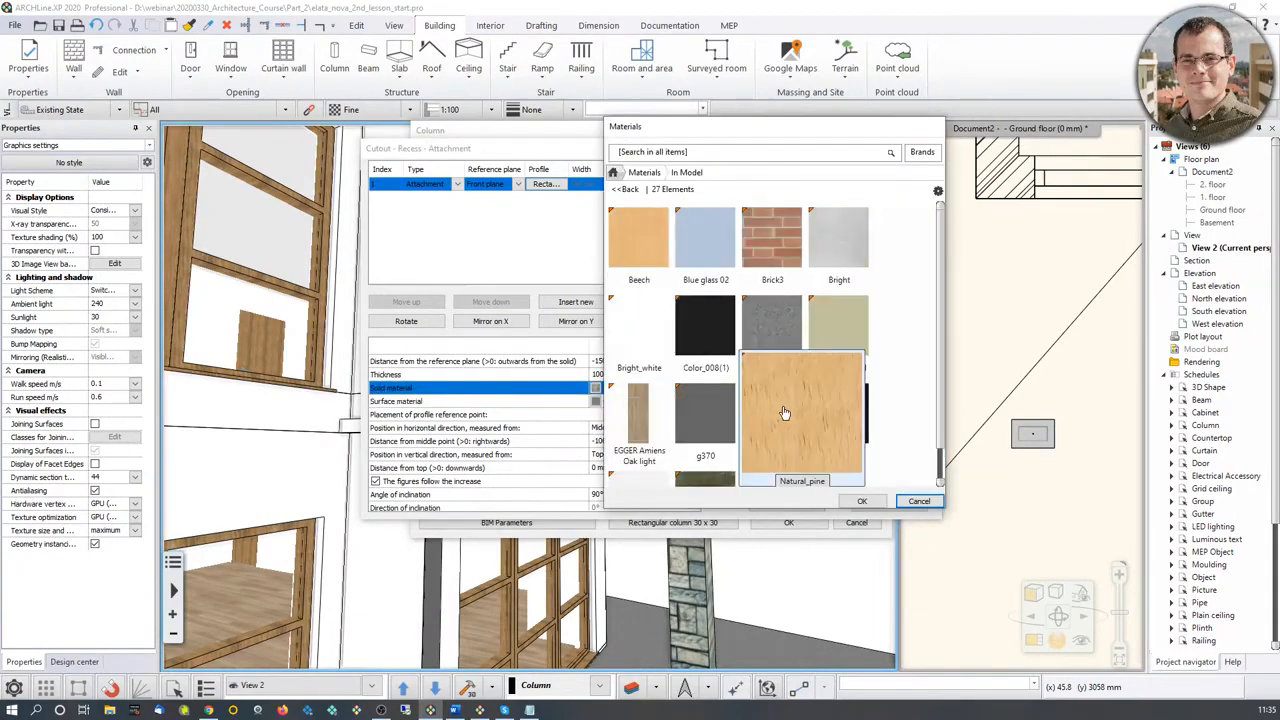
{"action": "left_click", "coordinate": [771, 322]}
{"action": "left_click", "coordinate": [862, 501]}
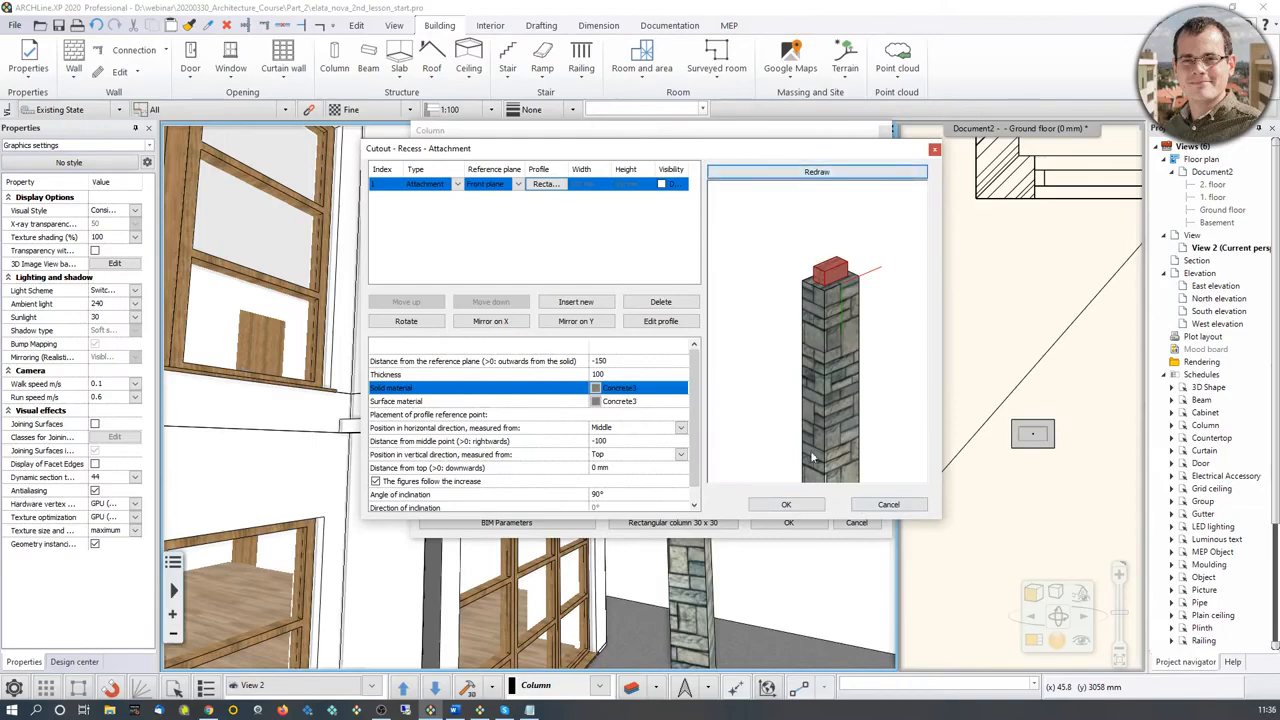
Step: Apply the concrete attachment and the column's settings to the terrace column beneath the canopy
{"action": "left_click", "coordinate": [786, 504]}
{"action": "left_click", "coordinate": [783, 528]}
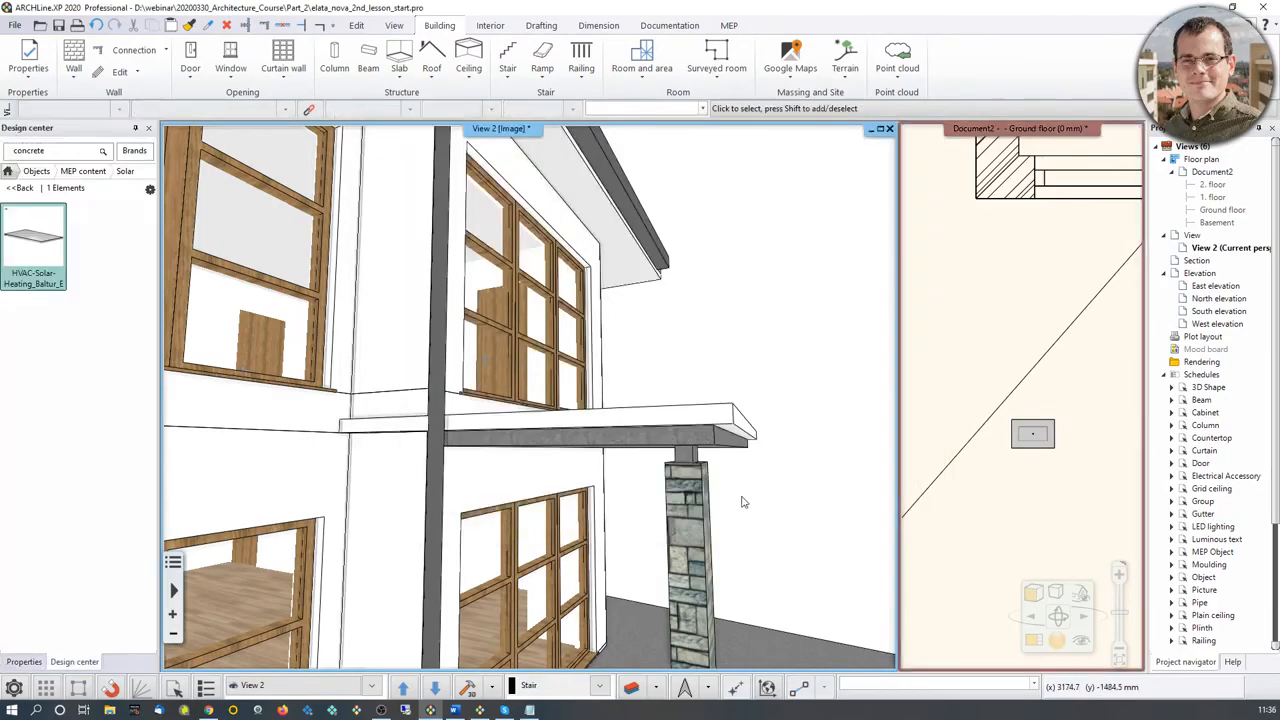
{"action": "middle_click_drag", "start_coordinate": [743, 502], "coordinate": [557, 485]}
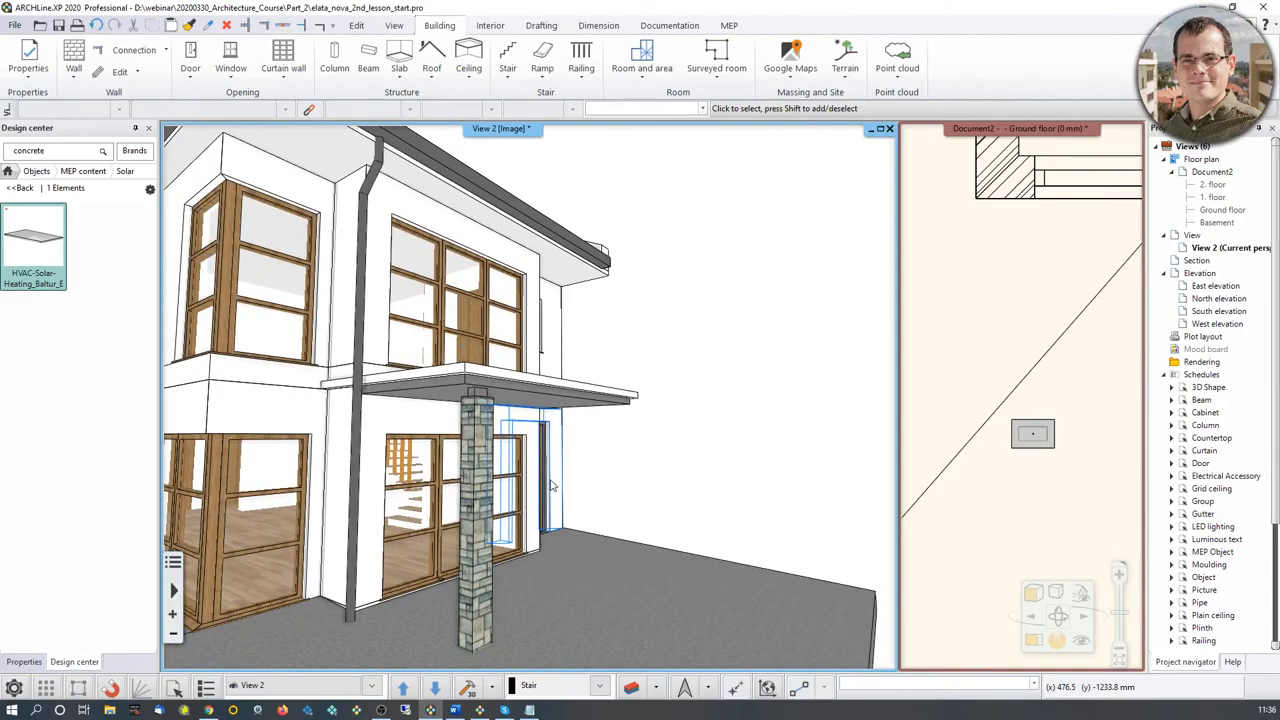
{"action": "left_click", "coordinate": [483, 484]}
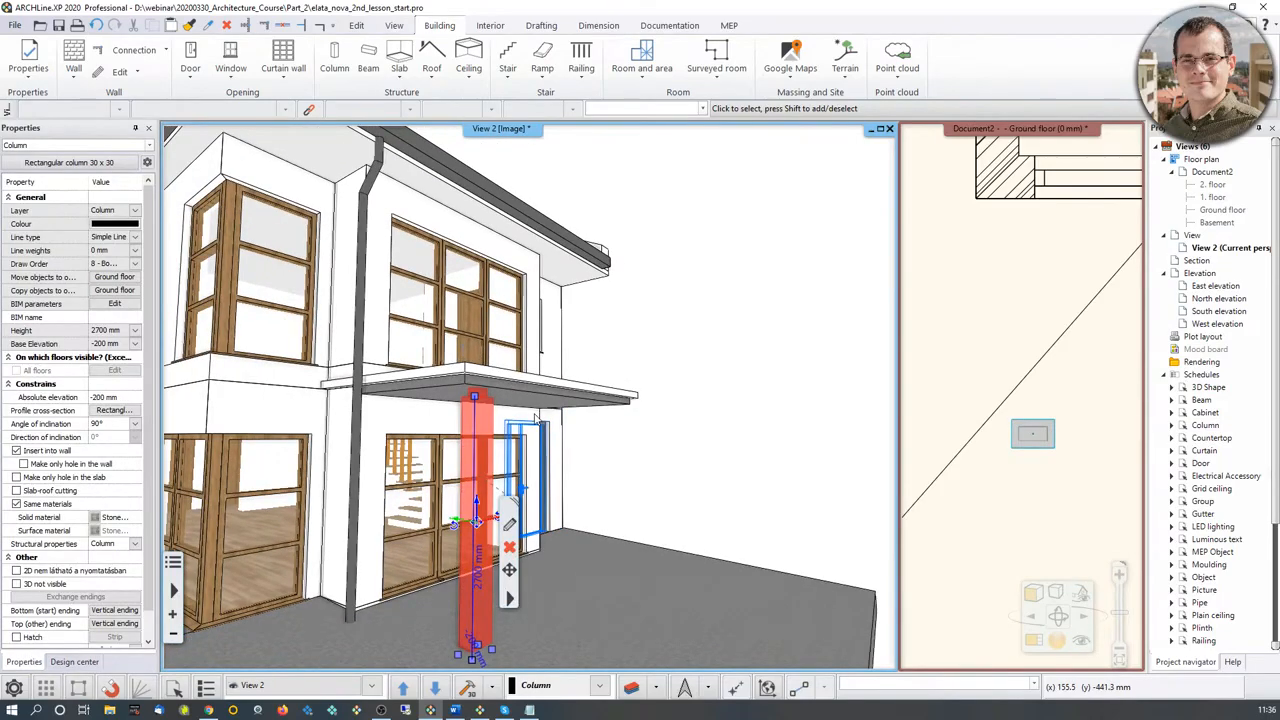
{"action": "left_click", "coordinate": [510, 523]}
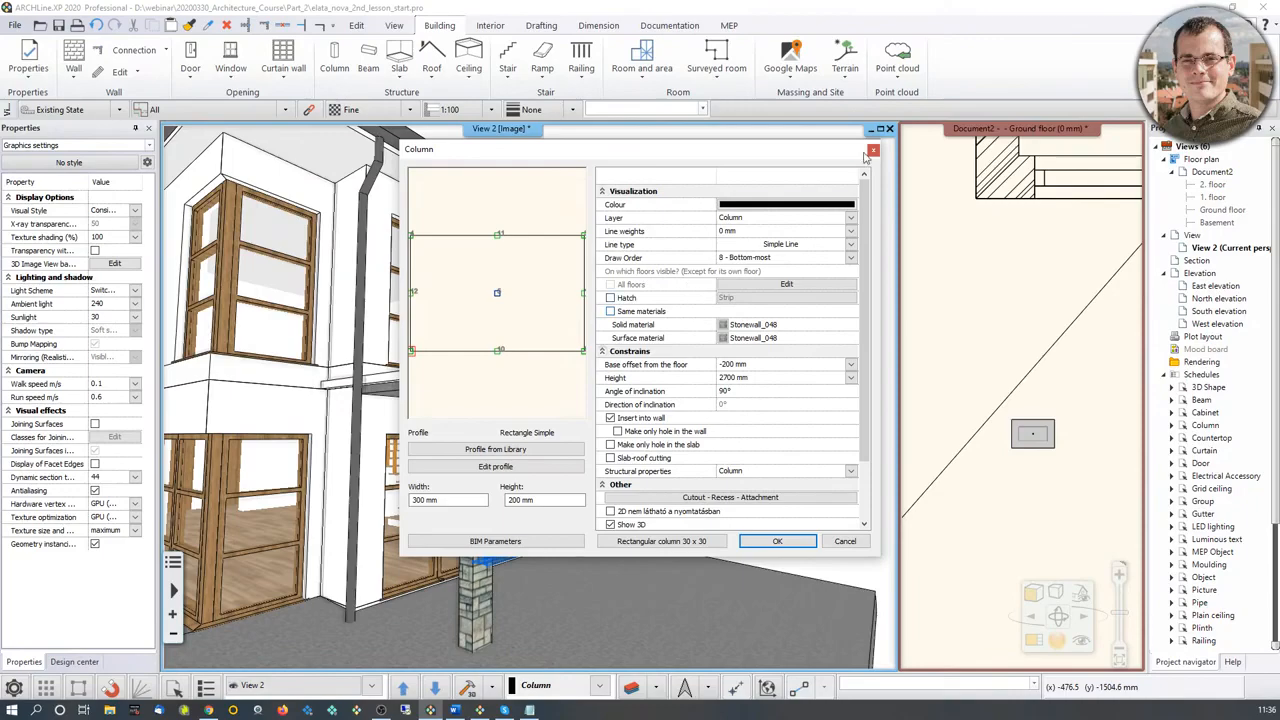
{"action": "left_click", "coordinate": [872, 150]}
Step: Check the column's top, select the column in the ground-floor plan and make that plan the main view
{"action": "scroll", "coordinate": [485, 398], "scroll_direction": "up", "scroll_amount": 6}
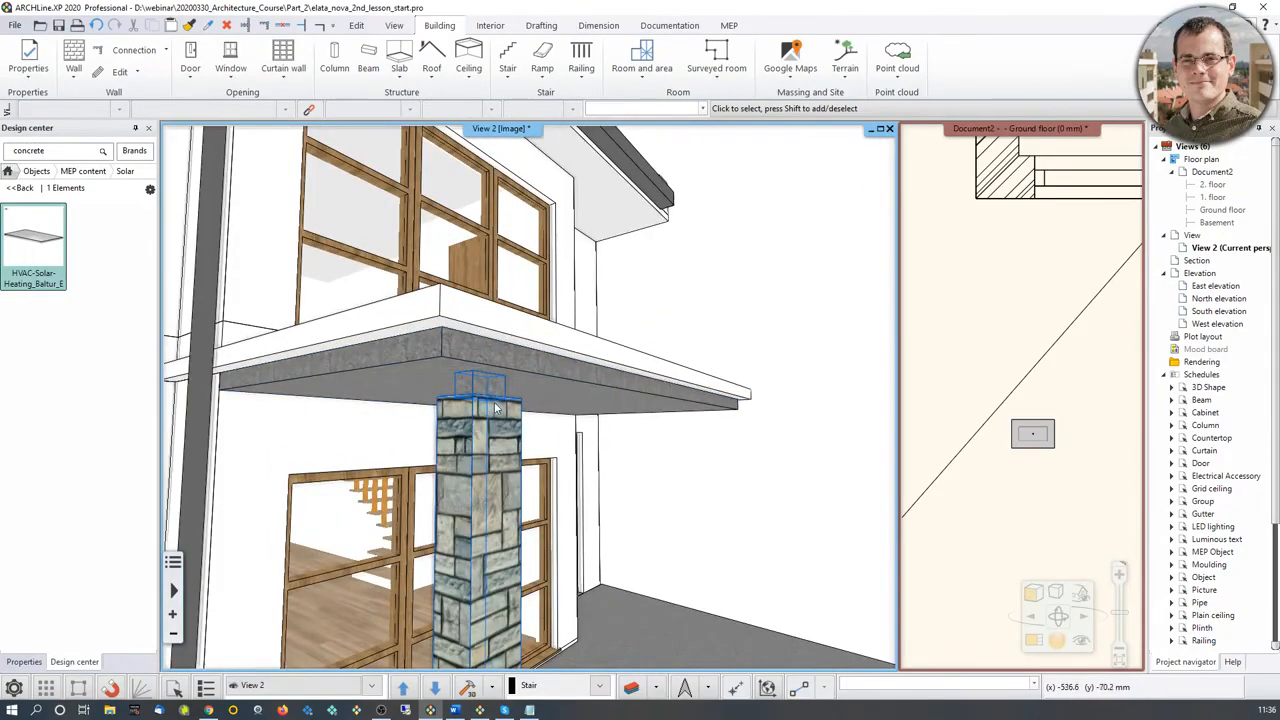
{"action": "scroll", "coordinate": [494, 408], "scroll_direction": "down", "scroll_amount": 2}
{"action": "scroll", "coordinate": [494, 408], "scroll_direction": "down", "scroll_amount": 4}
{"action": "scroll", "coordinate": [930, 350], "scroll_direction": "down", "scroll_amount": 3}
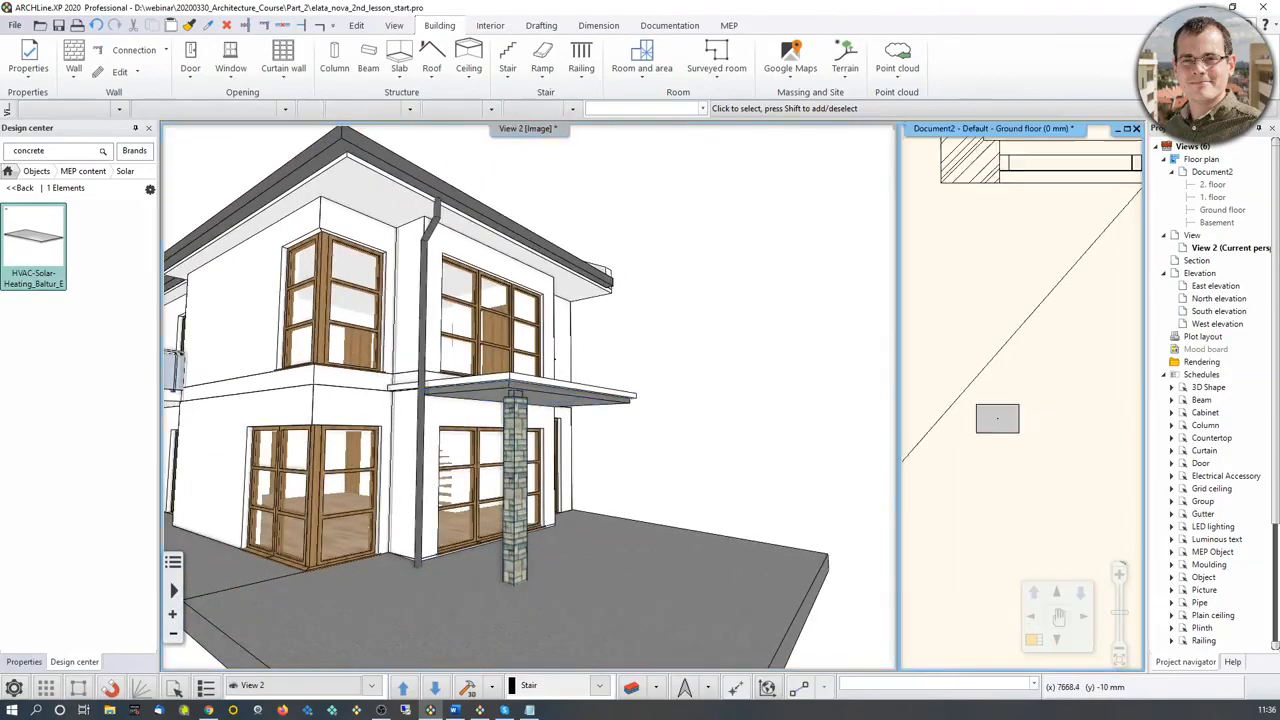
{"action": "scroll", "coordinate": [968, 378], "scroll_direction": "up", "scroll_amount": 2}
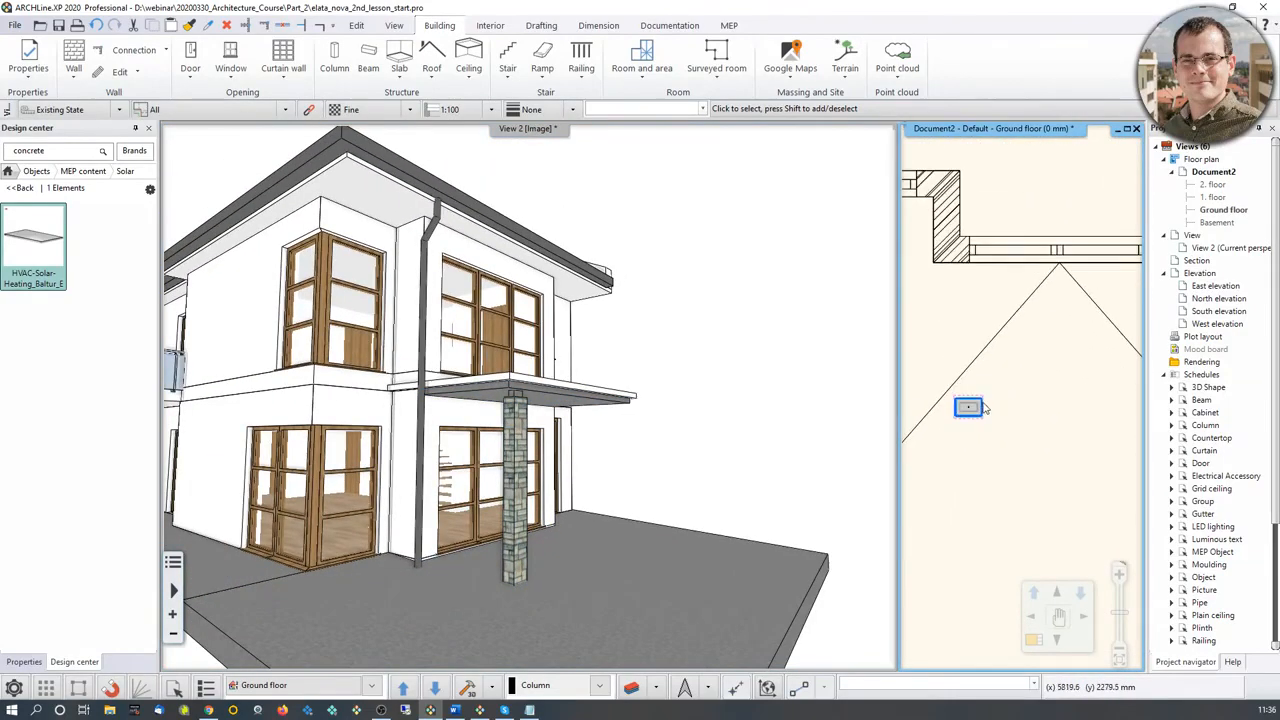
{"action": "left_click", "coordinate": [968, 408]}
{"action": "left_click", "coordinate": [969, 408]}
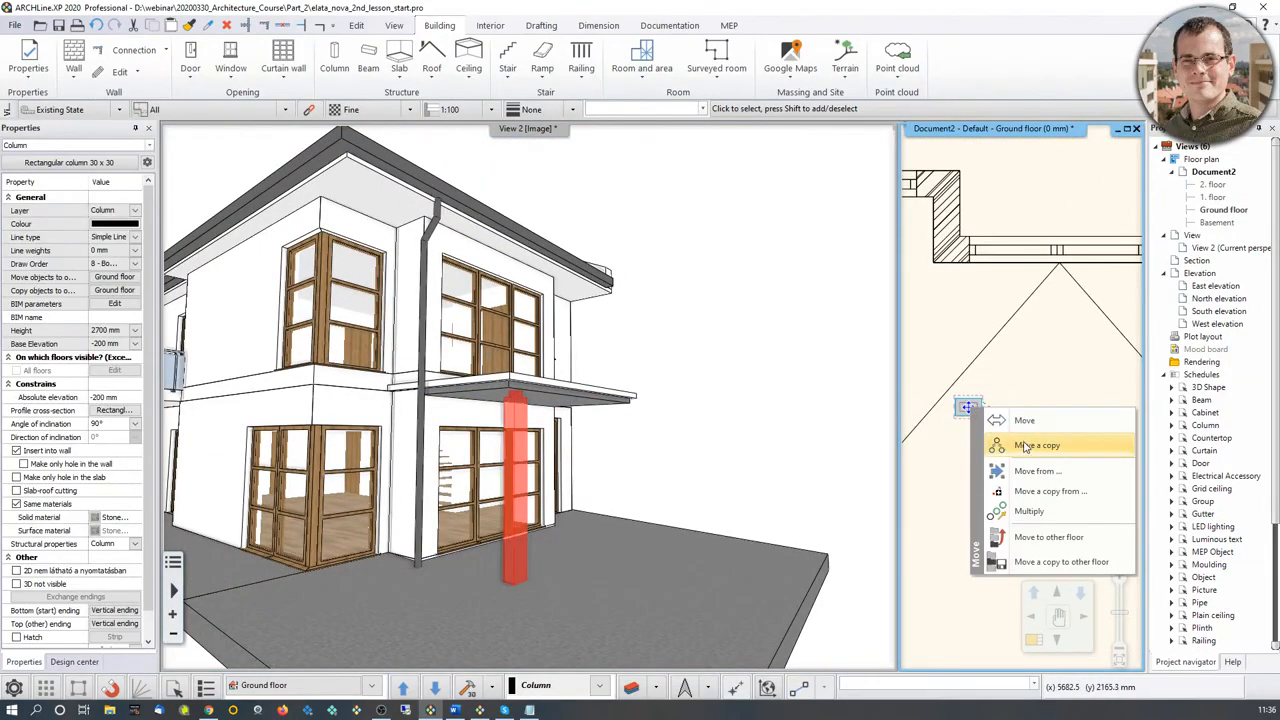
{"action": "left_click", "coordinate": [1019, 491]}
{"action": "scroll", "coordinate": [1108, 386], "scroll_direction": "down", "scroll_amount": 1}
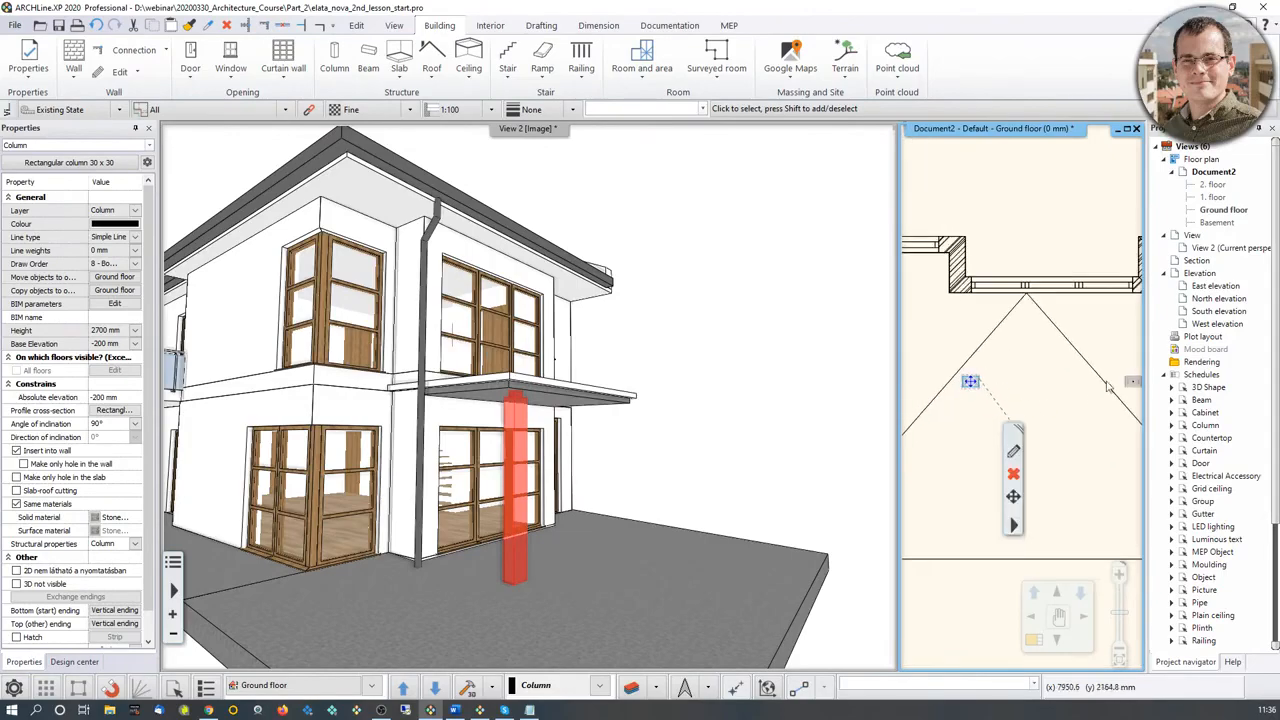
{"action": "left_click", "coordinate": [1035, 638]}
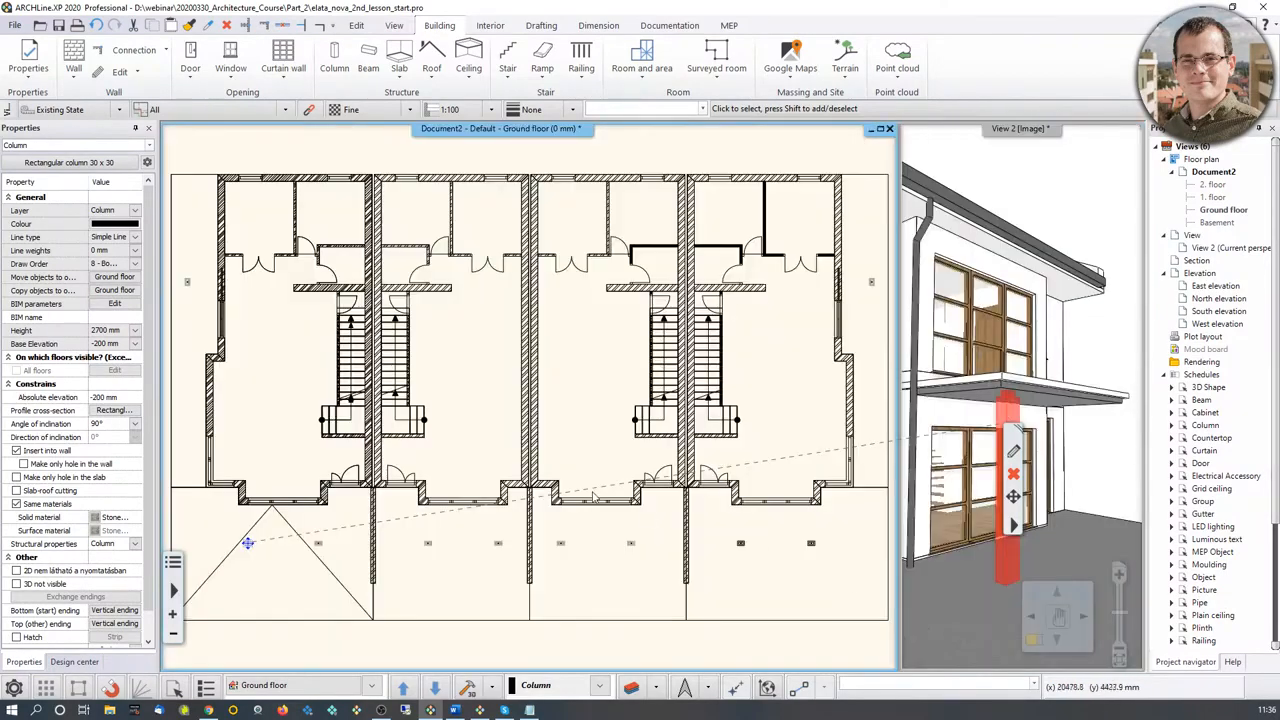
Step: Move the stone-clad column by its lower corner about 3022 mm horizontally onto the matching column marker across the terrace window
{"action": "scroll", "coordinate": [322, 470], "scroll_direction": "up", "scroll_amount": 3}
{"action": "scroll", "coordinate": [322, 470], "scroll_direction": "up", "scroll_amount": 4}
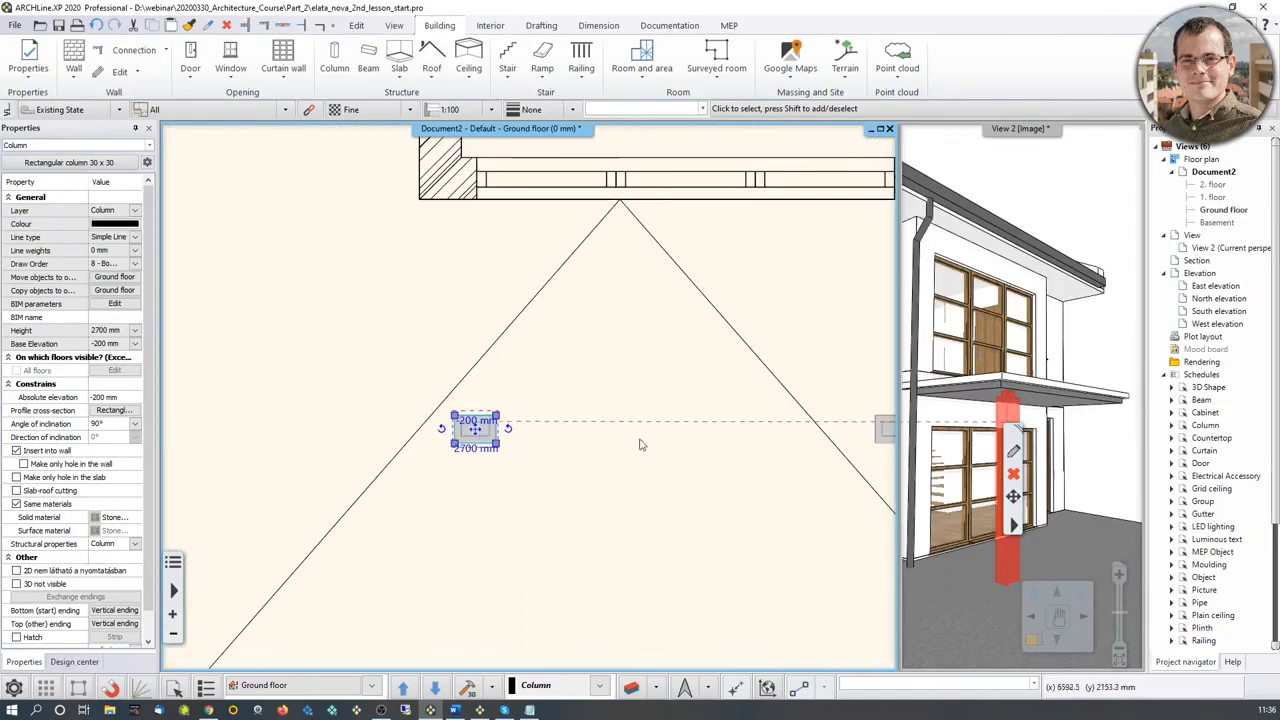
{"action": "left_click", "coordinate": [384, 429]}
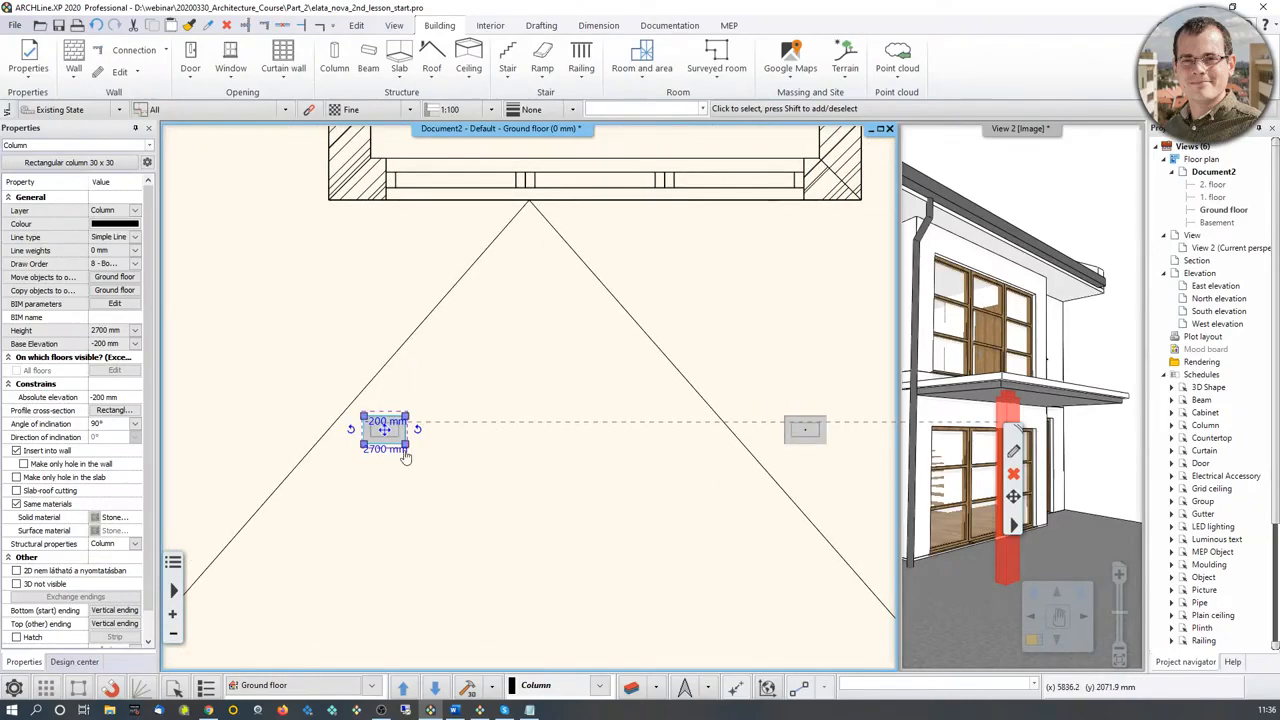
{"action": "scroll", "coordinate": [408, 443], "scroll_direction": "up", "scroll_amount": 2}
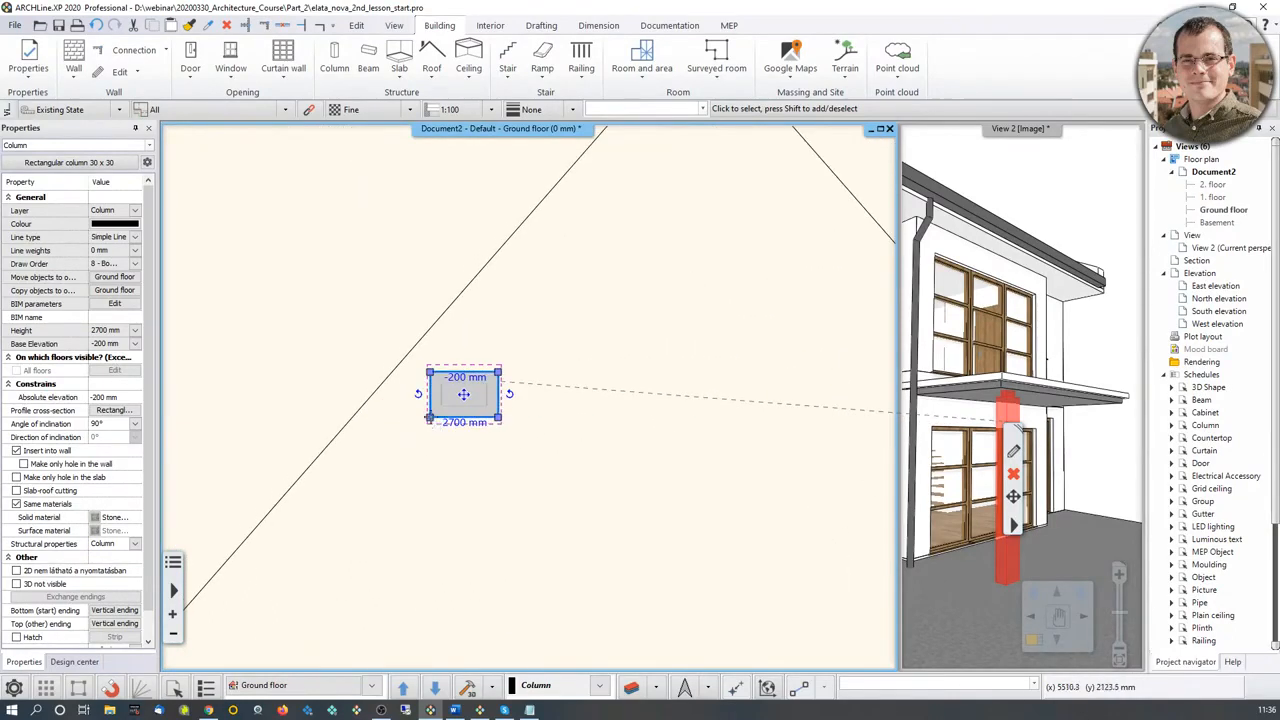
{"action": "left_click", "coordinate": [431, 420]}
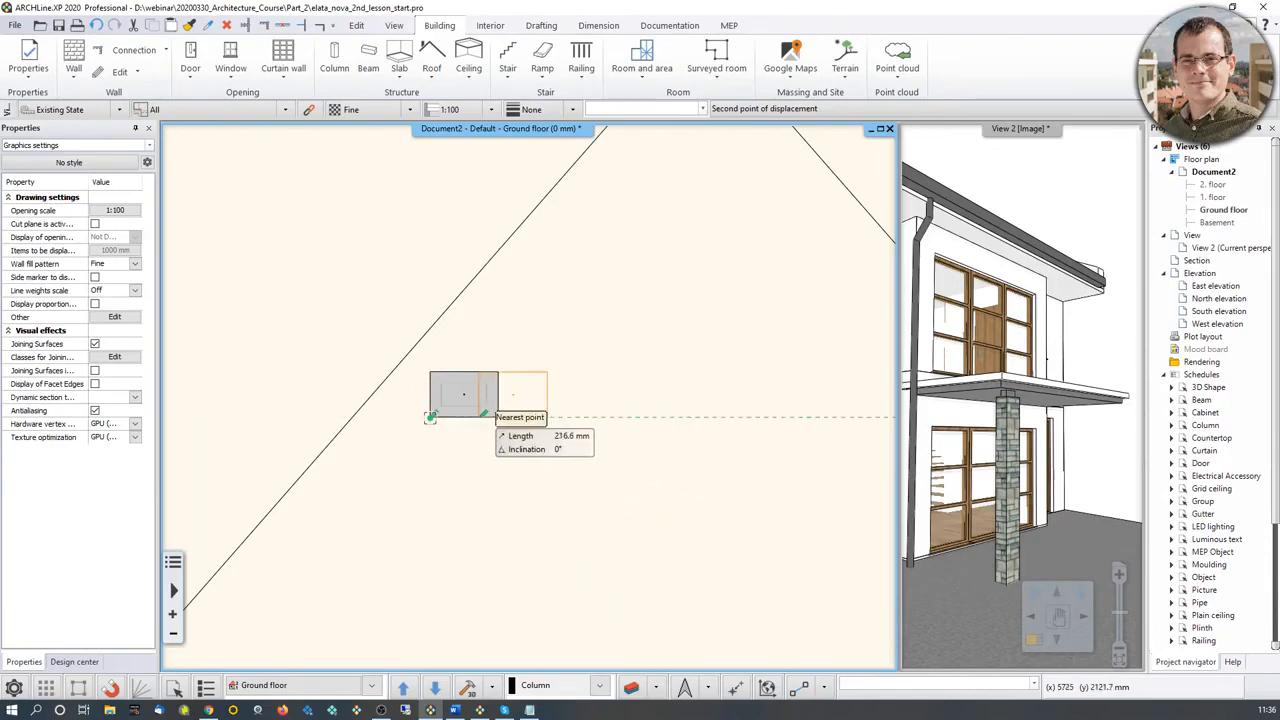
{"action": "middle_click_drag", "start_coordinate": [726, 463], "coordinate": [364, 437]}
{"action": "scroll", "coordinate": [364, 437], "scroll_direction": "down", "scroll_amount": 2}
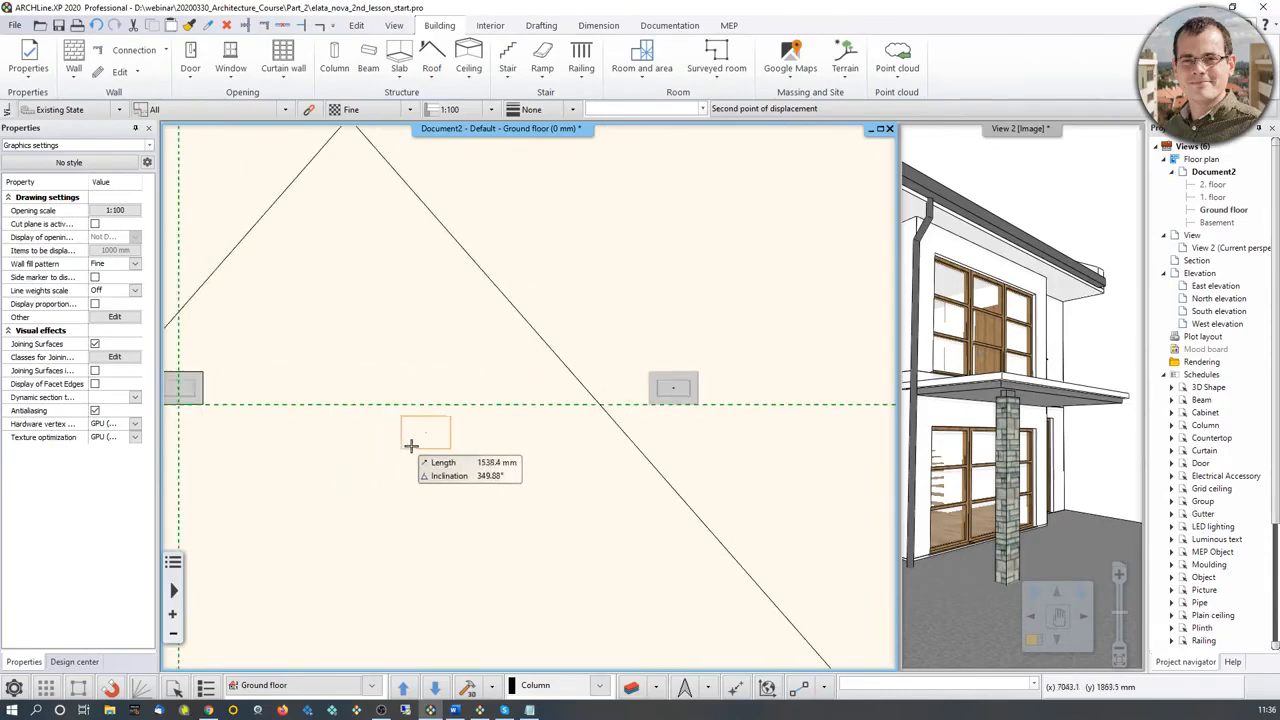
{"action": "scroll", "coordinate": [654, 406], "scroll_direction": "up", "scroll_amount": 2}
{"action": "middle_click_drag", "start_coordinate": [654, 406], "coordinate": [612, 405]}
{"action": "scroll", "coordinate": [757, 414], "scroll_direction": "up", "scroll_amount": 2}
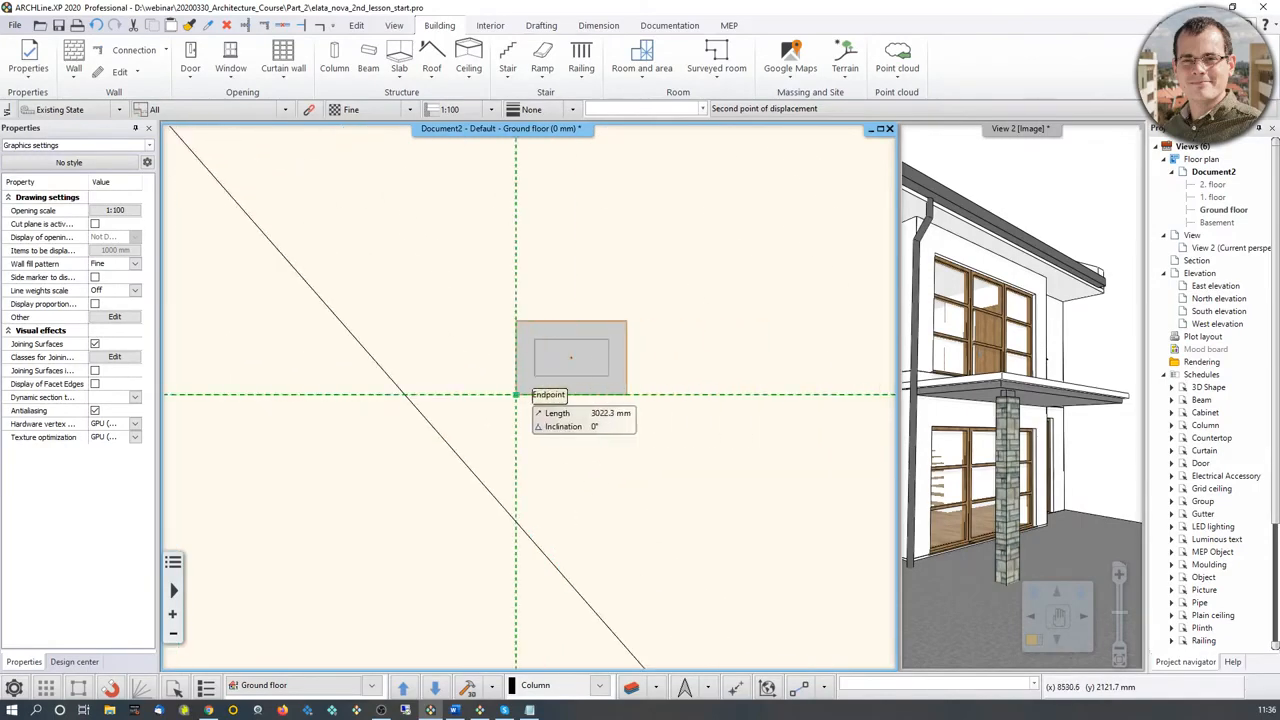
{"action": "left_click", "coordinate": [516, 394]}
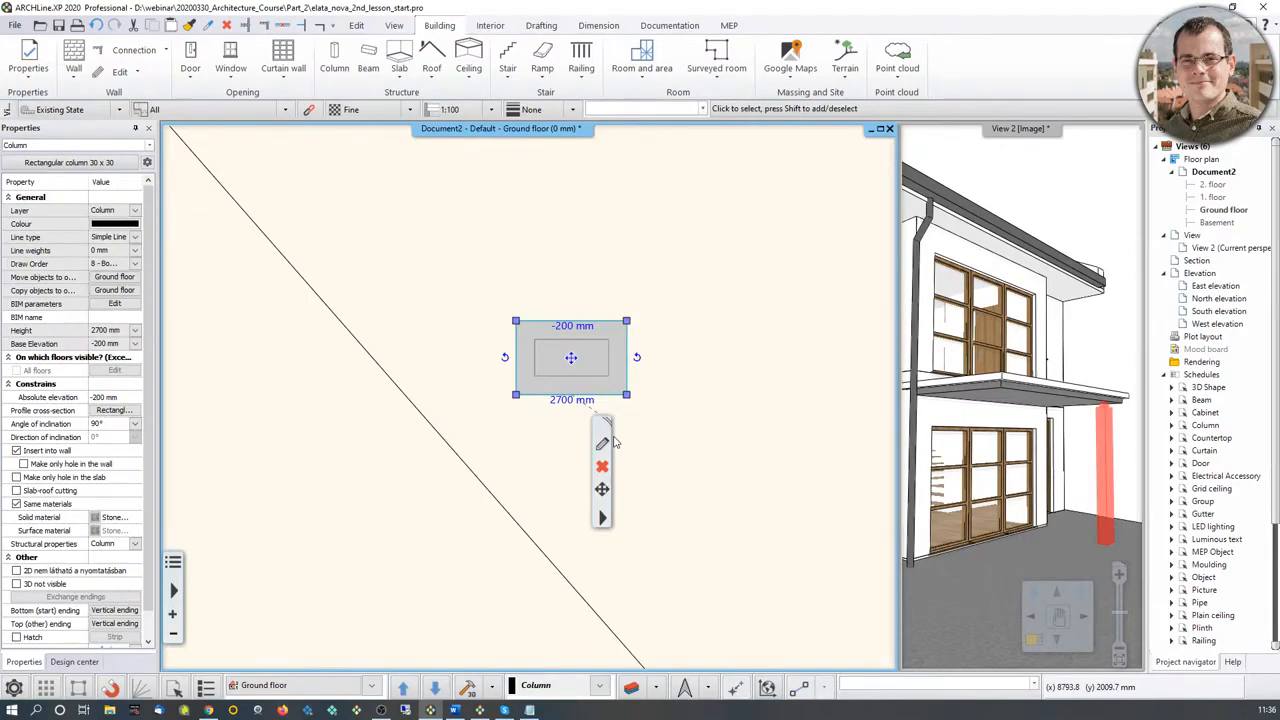
Step: Copy the moved column from its bottom corner back onto the column marker at the other side of the terrace window
{"action": "scroll", "coordinate": [615, 443], "scroll_direction": "down", "scroll_amount": 4}
{"action": "left_click", "coordinate": [602, 489]}
{"action": "left_click", "coordinate": [650, 415]}
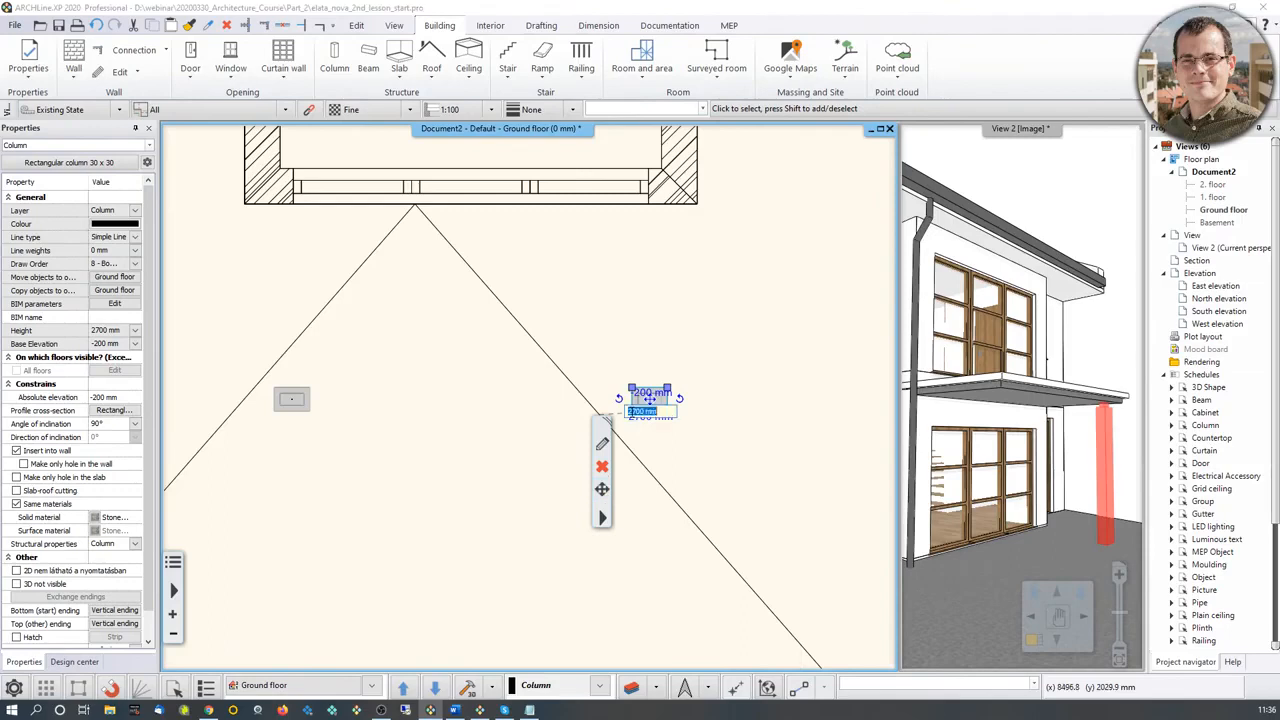
{"action": "left_click", "coordinate": [602, 489]}
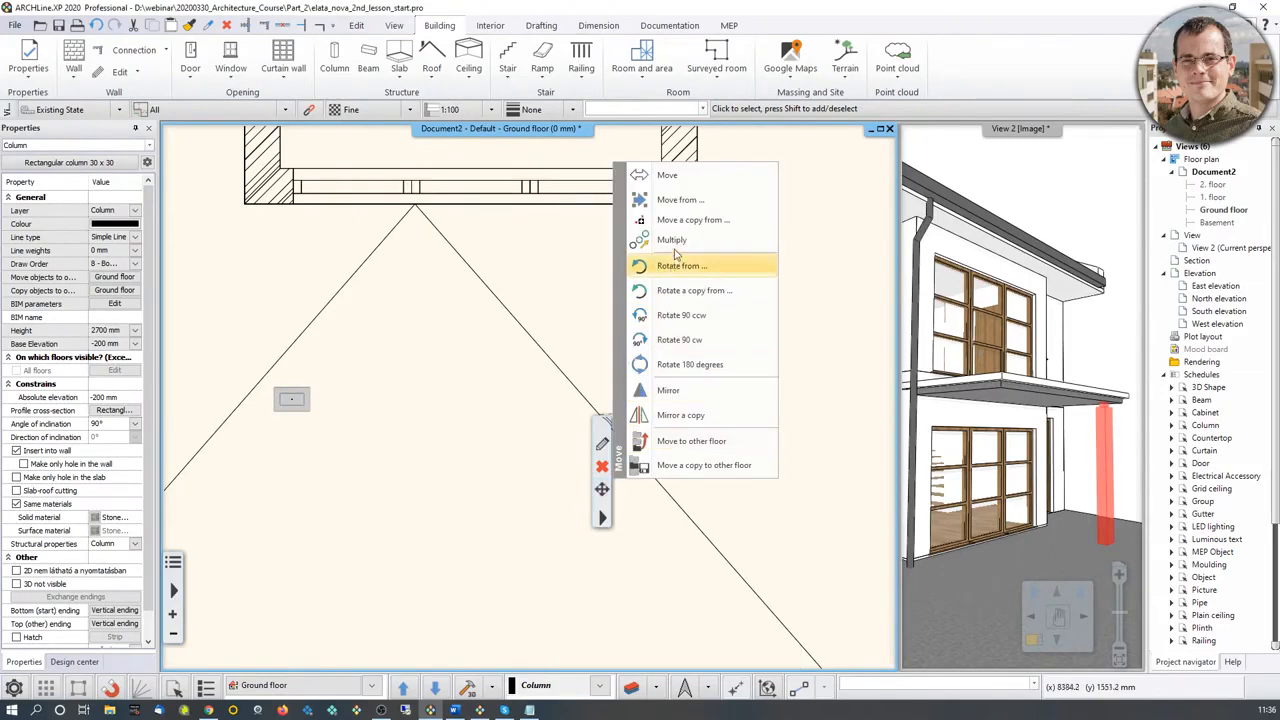
{"action": "left_click", "coordinate": [690, 220]}
{"action": "left_click", "coordinate": [632, 411]}
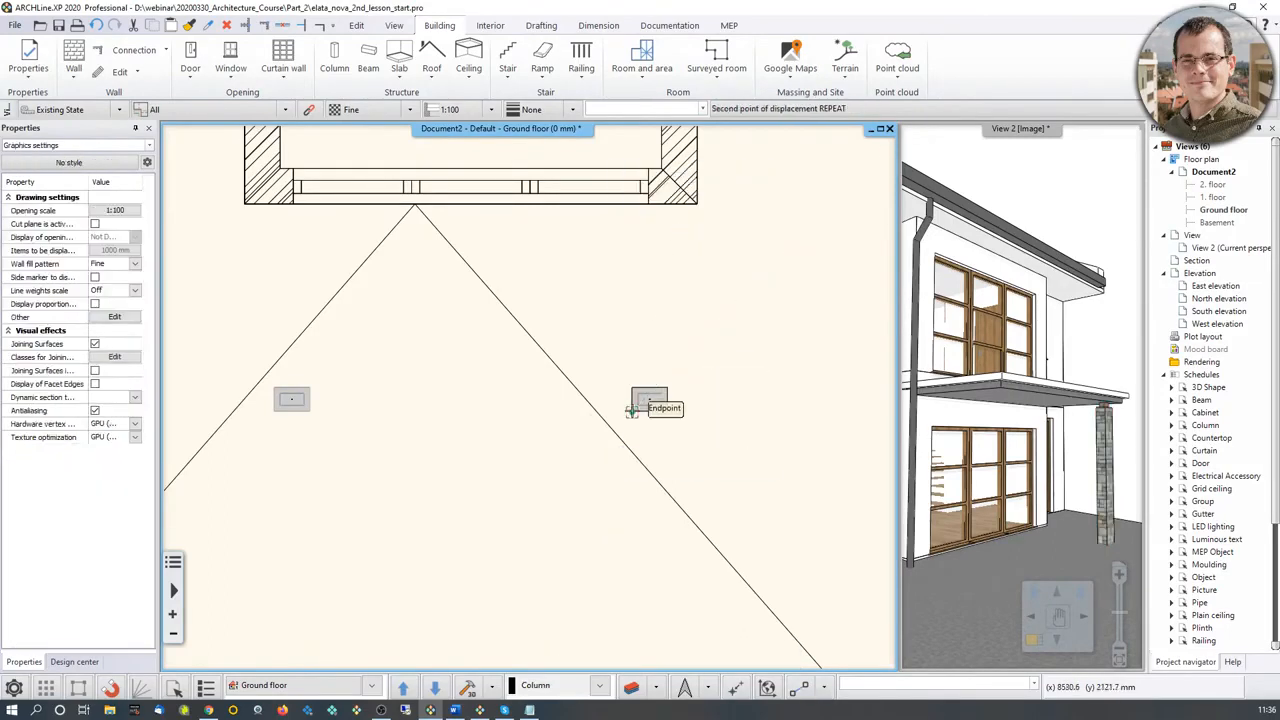
{"action": "left_click", "coordinate": [309, 411]}
Step: Copy the left terrace column from its bottom corner to a free spot beside the upright column marker on the house's left side
{"action": "middle_click_drag", "start_coordinate": [300, 405], "coordinate": [510, 440]}
{"action": "scroll", "coordinate": [498, 389], "scroll_direction": "down", "scroll_amount": 5}
{"action": "middle_click_drag", "start_coordinate": [420, 146], "coordinate": [458, 382]}
{"action": "middle_click_drag", "start_coordinate": [495, 620], "coordinate": [439, 380]}
{"action": "scroll", "coordinate": [450, 480], "scroll_direction": "up", "scroll_amount": 5}
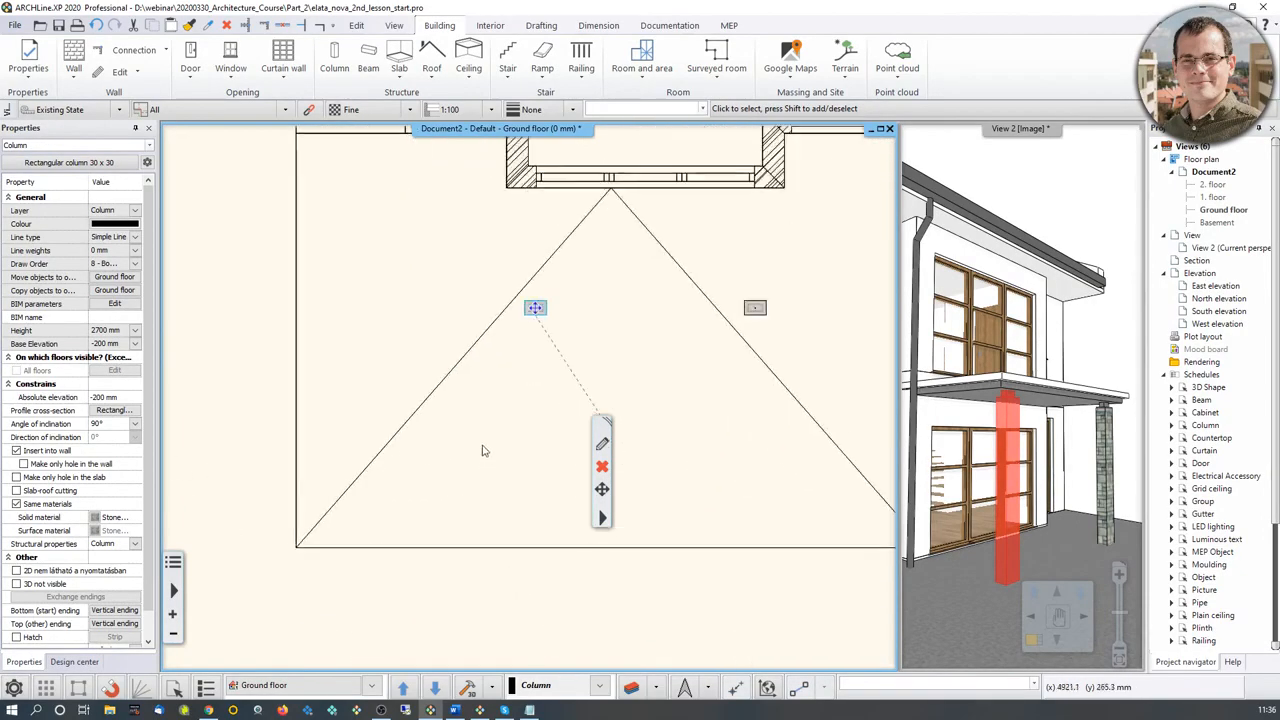
{"action": "left_click", "coordinate": [601, 489]}
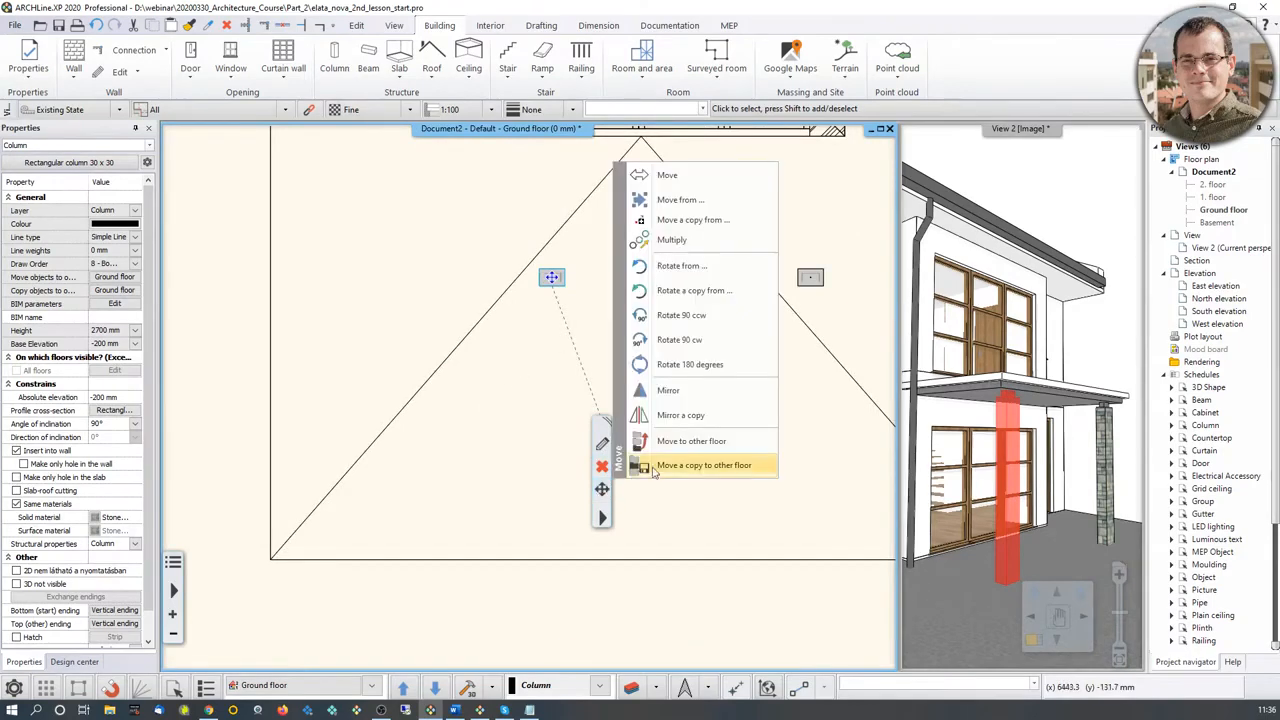
{"action": "left_click", "coordinate": [709, 222]}
{"action": "left_click", "coordinate": [565, 286]}
{"action": "middle_click_drag", "start_coordinate": [535, 150], "coordinate": [622, 673]}
{"action": "middle_click_drag", "start_coordinate": [441, 380], "coordinate": [520, 650]}
{"action": "middle_click_drag", "start_coordinate": [526, 346], "coordinate": [550, 662]}
{"action": "scroll", "coordinate": [521, 466], "scroll_direction": "up", "scroll_amount": 5}
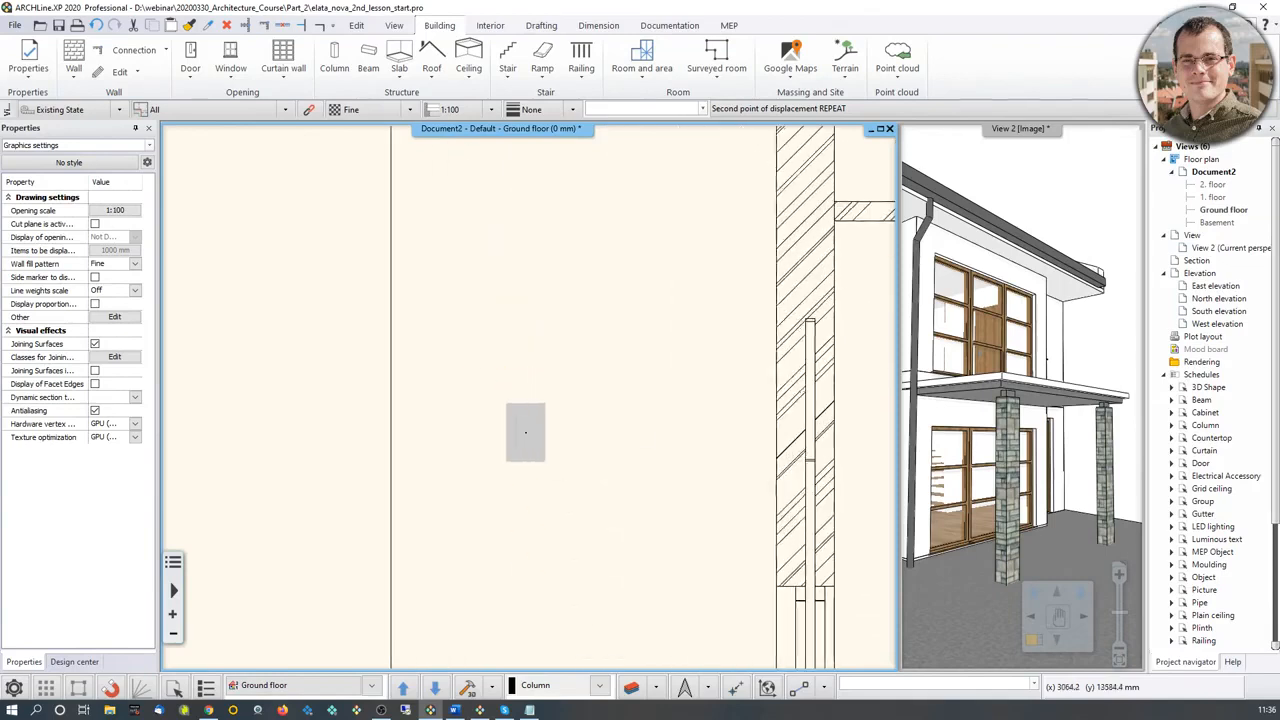
{"action": "left_click", "coordinate": [475, 471]}
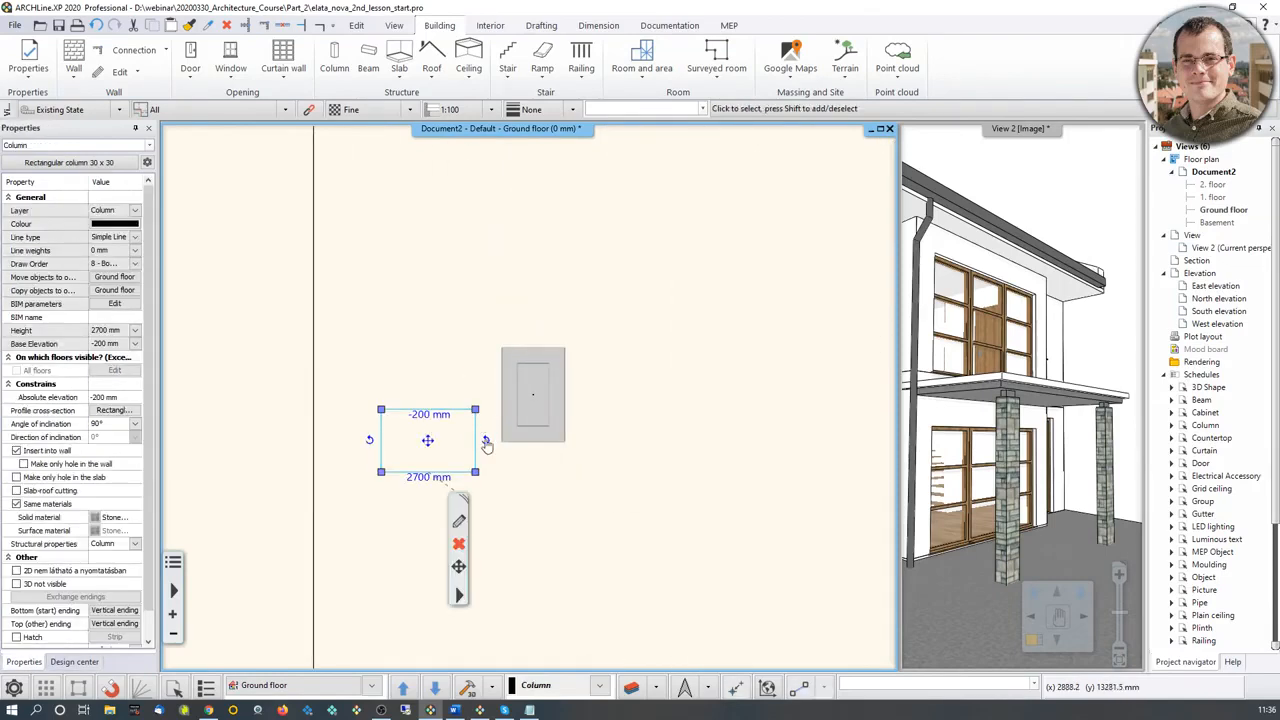
Step: Rotate the side copy 90° clockwise and move it by its upper-right corner onto the upright column marker
{"action": "left_click", "coordinate": [486, 440]}
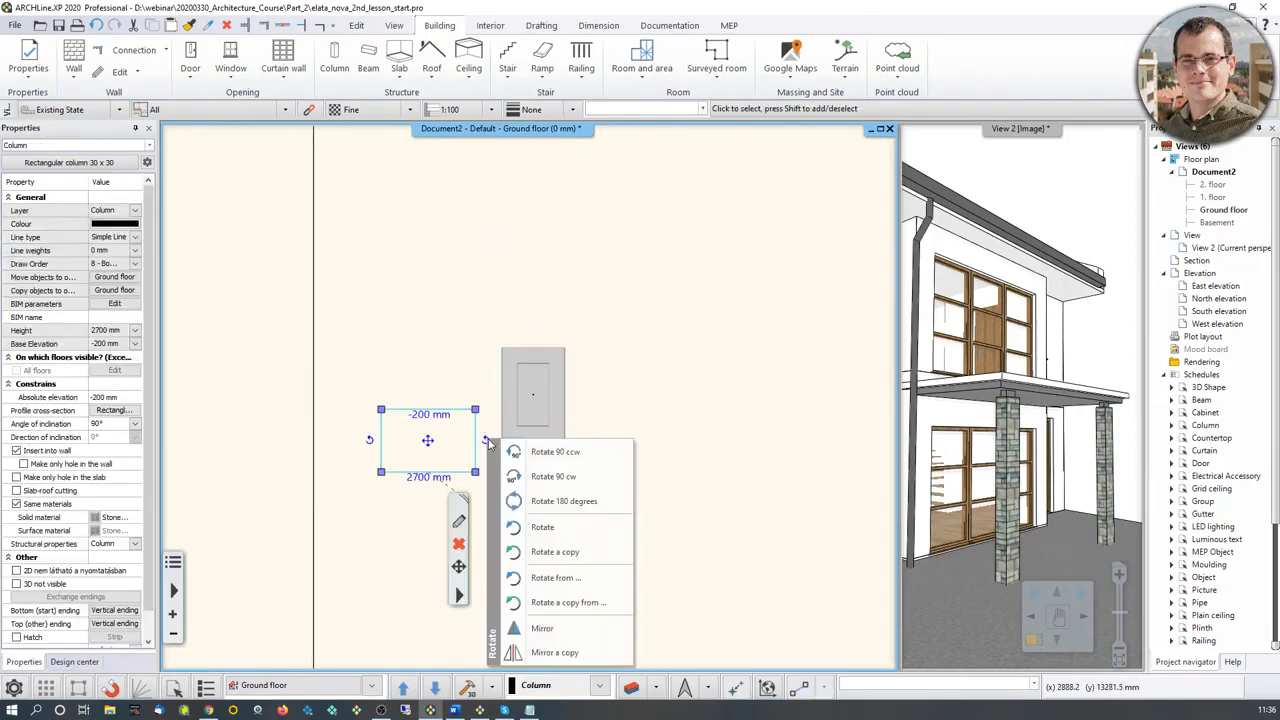
{"action": "left_click", "coordinate": [550, 472]}
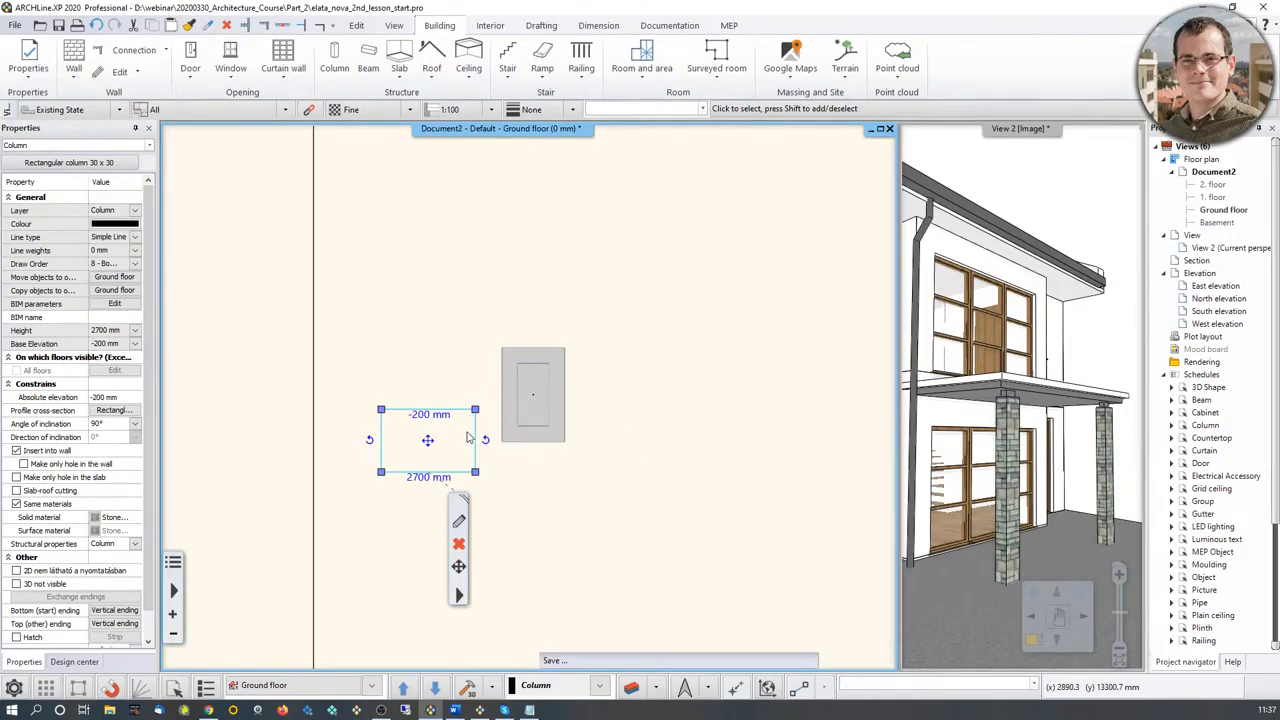
{"action": "left_click", "coordinate": [428, 535]}
{"action": "left_click", "coordinate": [459, 393]}
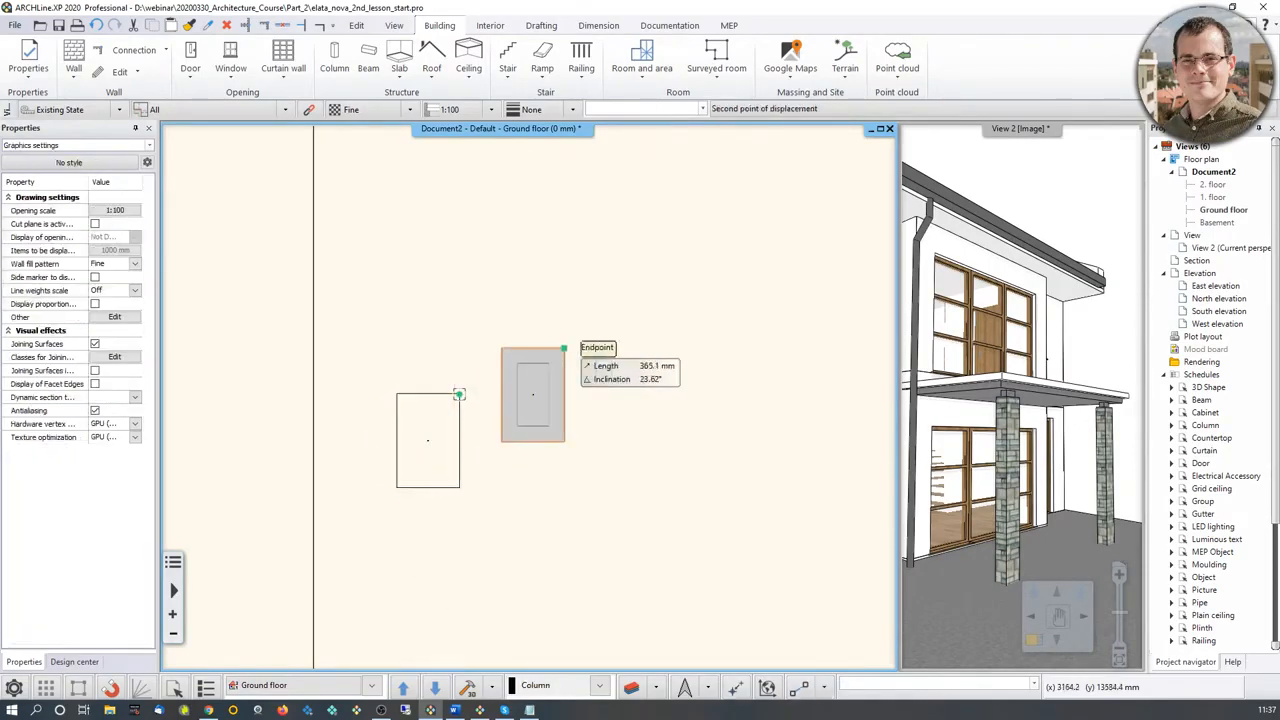
{"action": "left_click", "coordinate": [565, 348]}
Step: Set the side column's base offset from the floor to 0 mm with a 2500 mm height, and check its fit beneath the balcony
{"action": "left_click_drag", "start_coordinate": [1010, 322], "coordinate": [931, 342]}
{"action": "left_click_drag", "start_coordinate": [1008, 398], "coordinate": [997, 373]}
{"action": "right_click_drag", "start_coordinate": [997, 371], "coordinate": [1008, 530]}
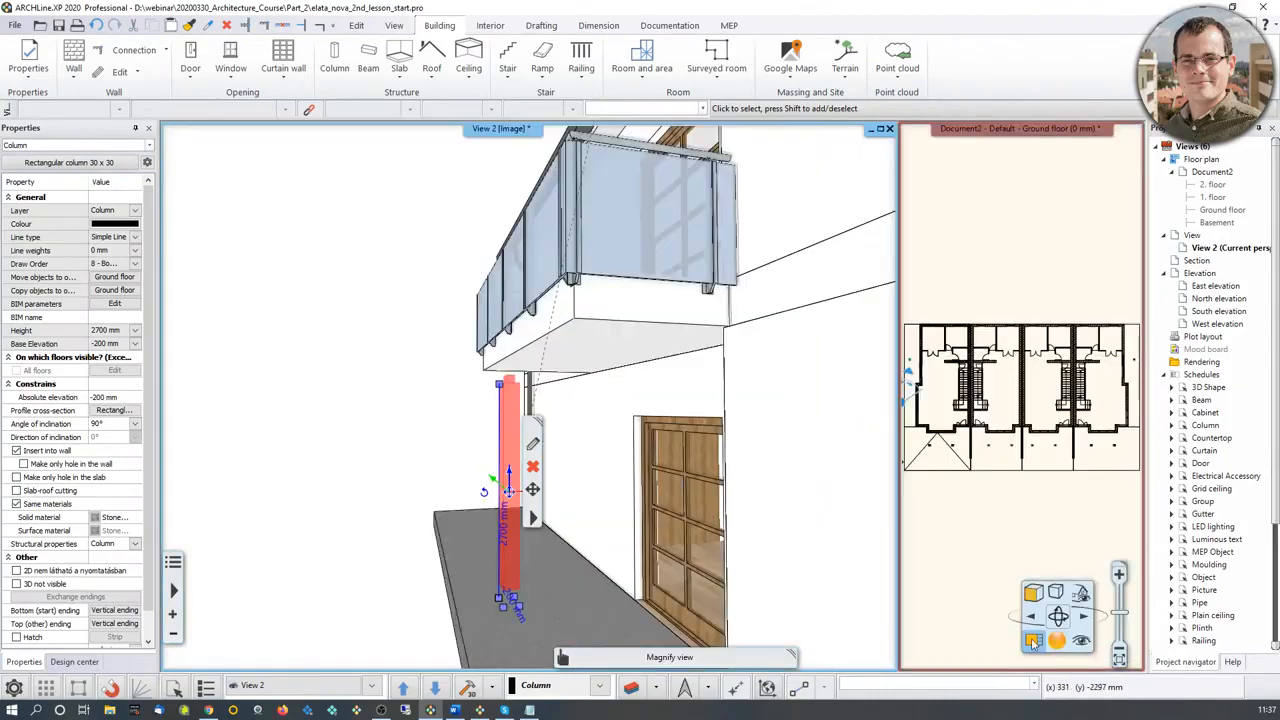
{"action": "left_click_drag", "start_coordinate": [568, 408], "coordinate": [645, 443]}
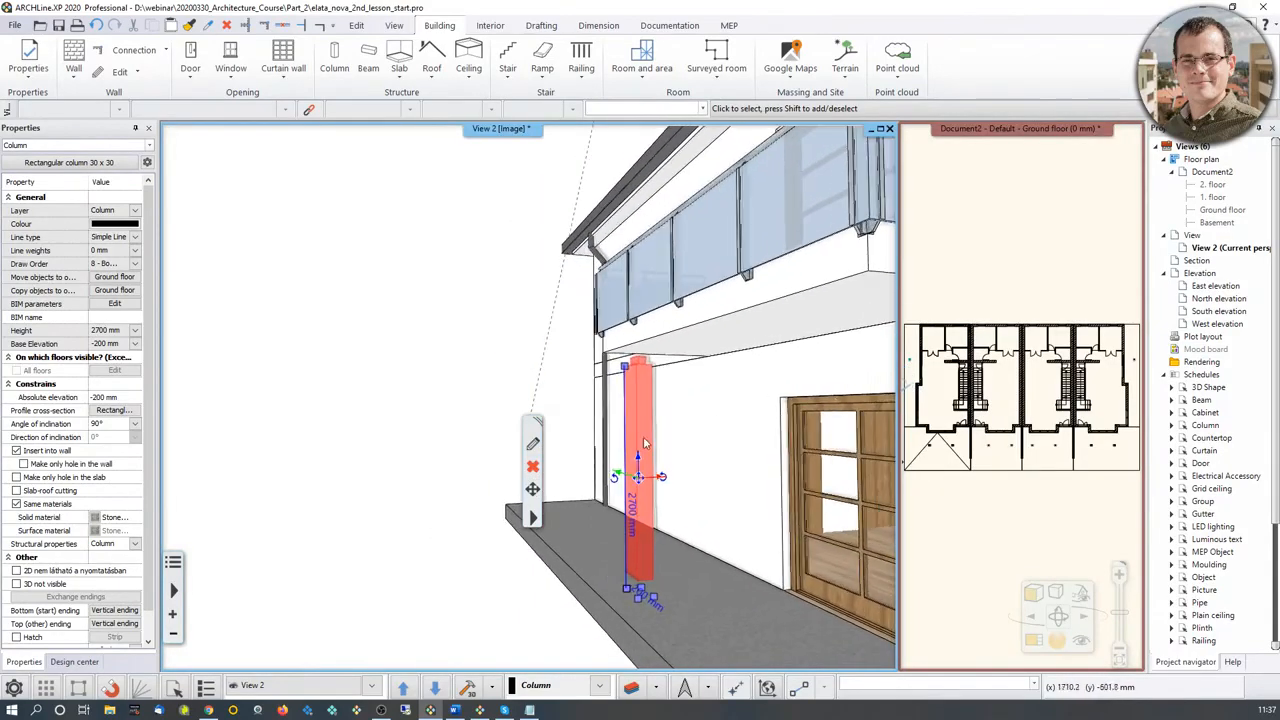
{"action": "left_click_drag", "start_coordinate": [637, 605], "coordinate": [647, 523]}
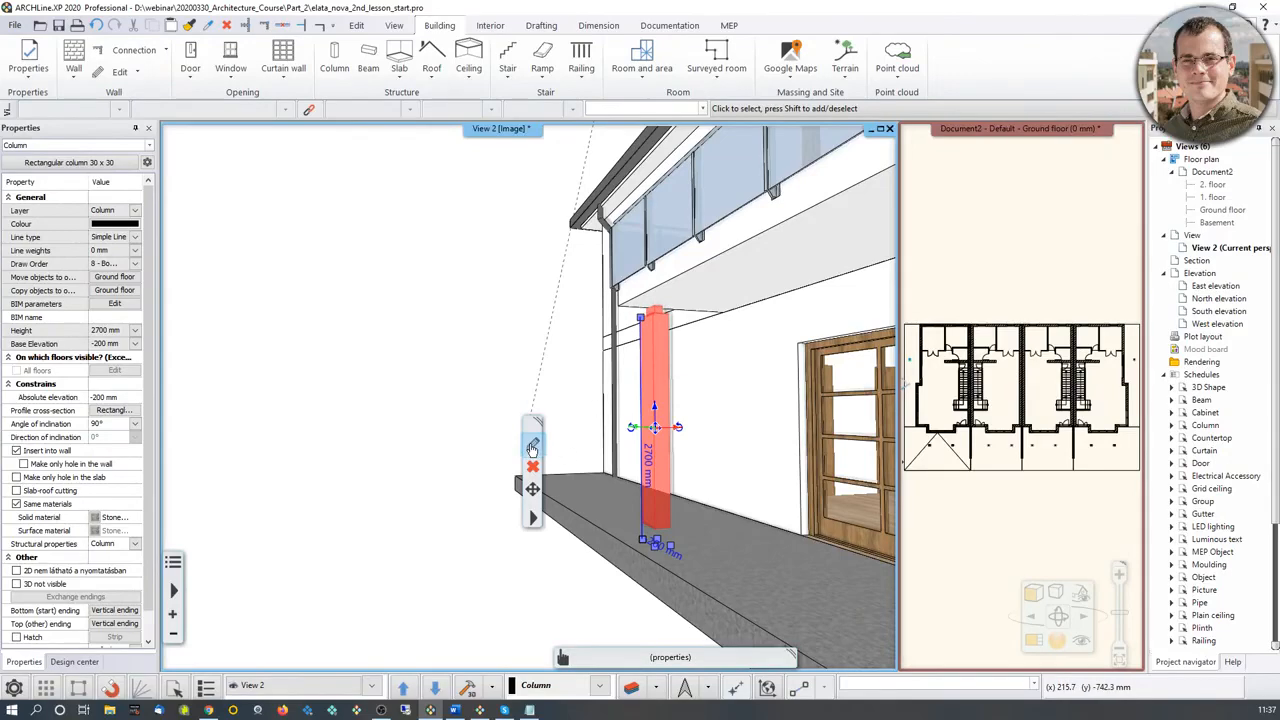
{"action": "middle_click_drag", "start_coordinate": [703, 430], "coordinate": [640, 440]}
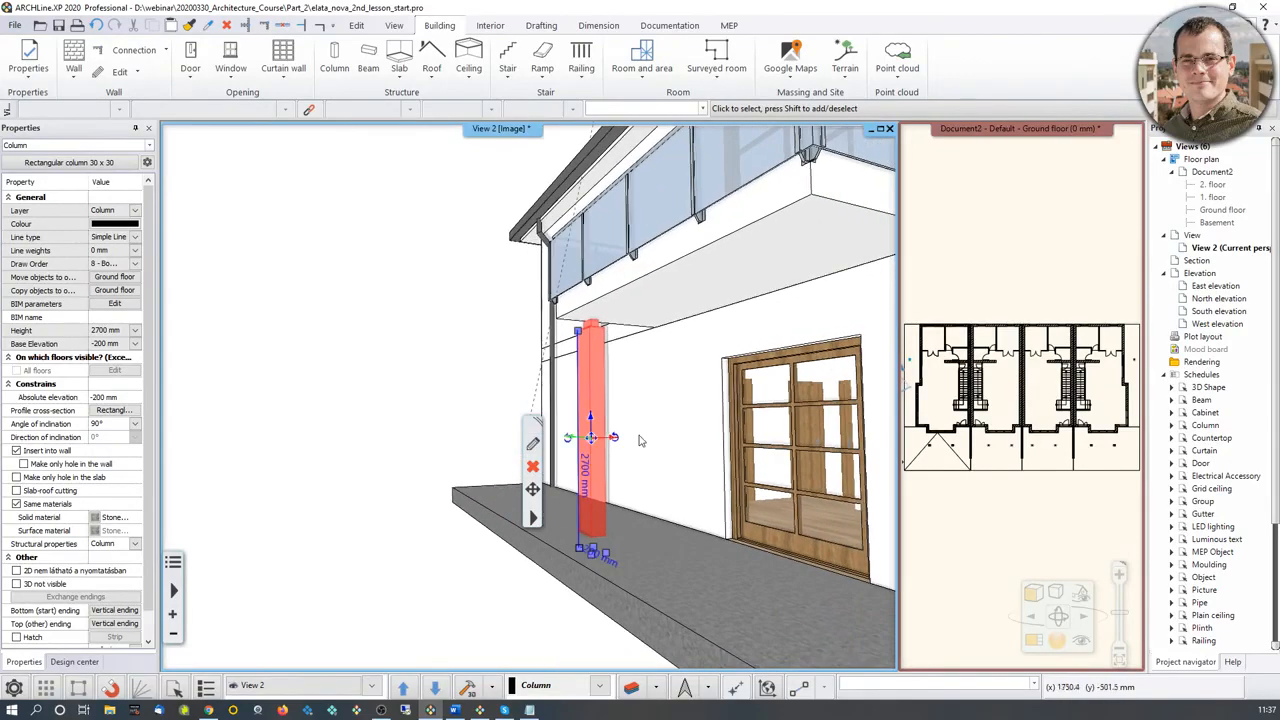
{"action": "left_click", "coordinate": [535, 449]}
{"action": "left_click_drag", "start_coordinate": [740, 150], "coordinate": [994, 160]}
{"action": "left_click", "coordinate": [995, 374]}
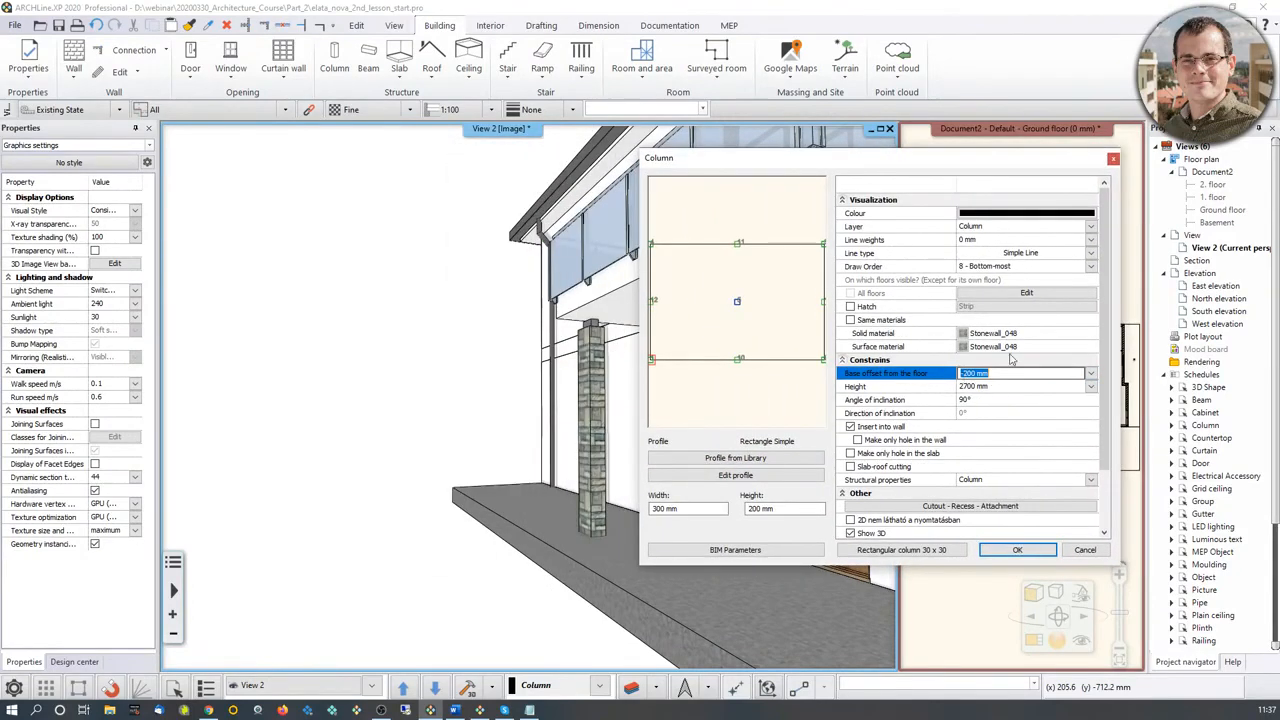
{"action": "type", "text": "0"}
{"action": "left_click", "coordinate": [1006, 552]}
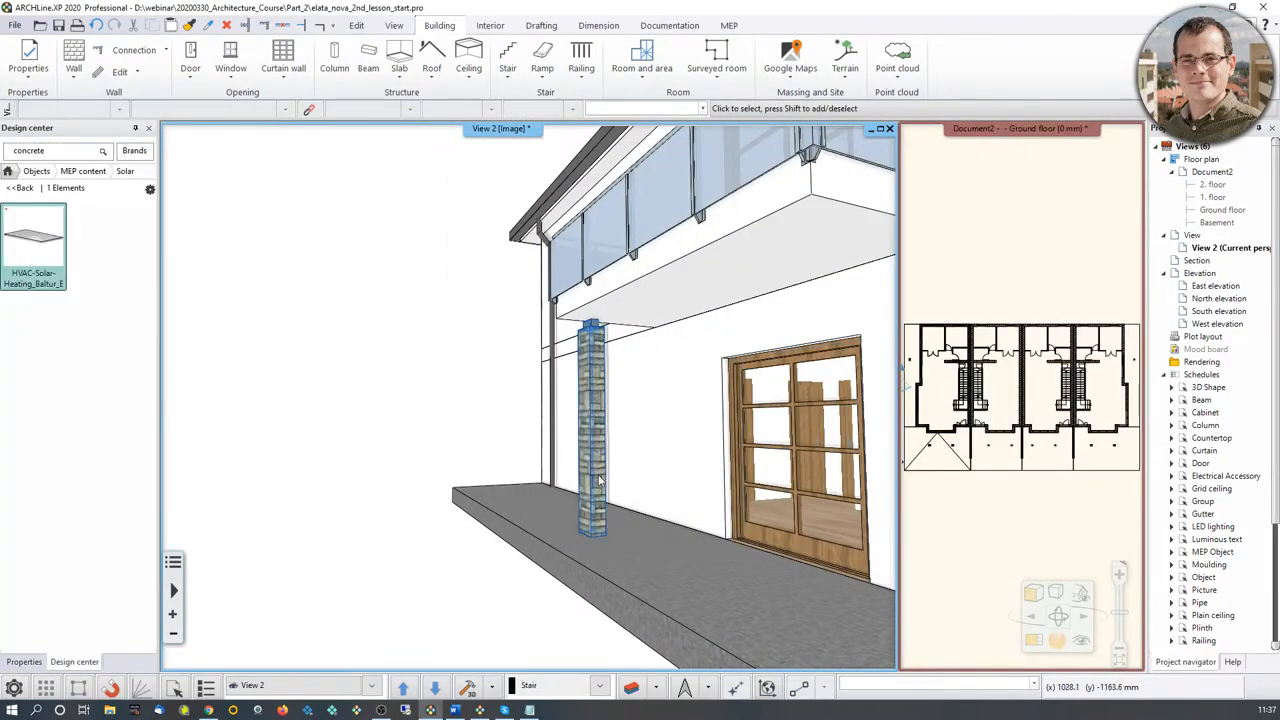
{"action": "left_click", "coordinate": [600, 520]}
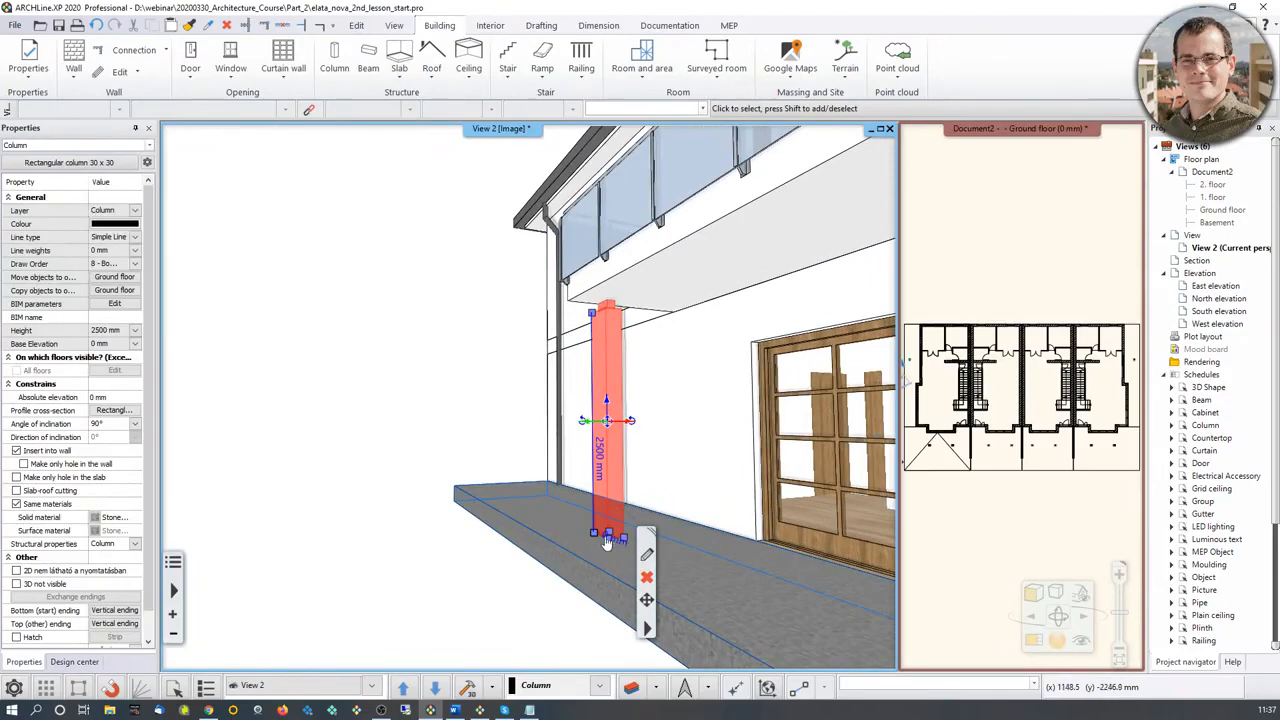
{"action": "middle_click_drag", "start_coordinate": [608, 270], "coordinate": [588, 402]}
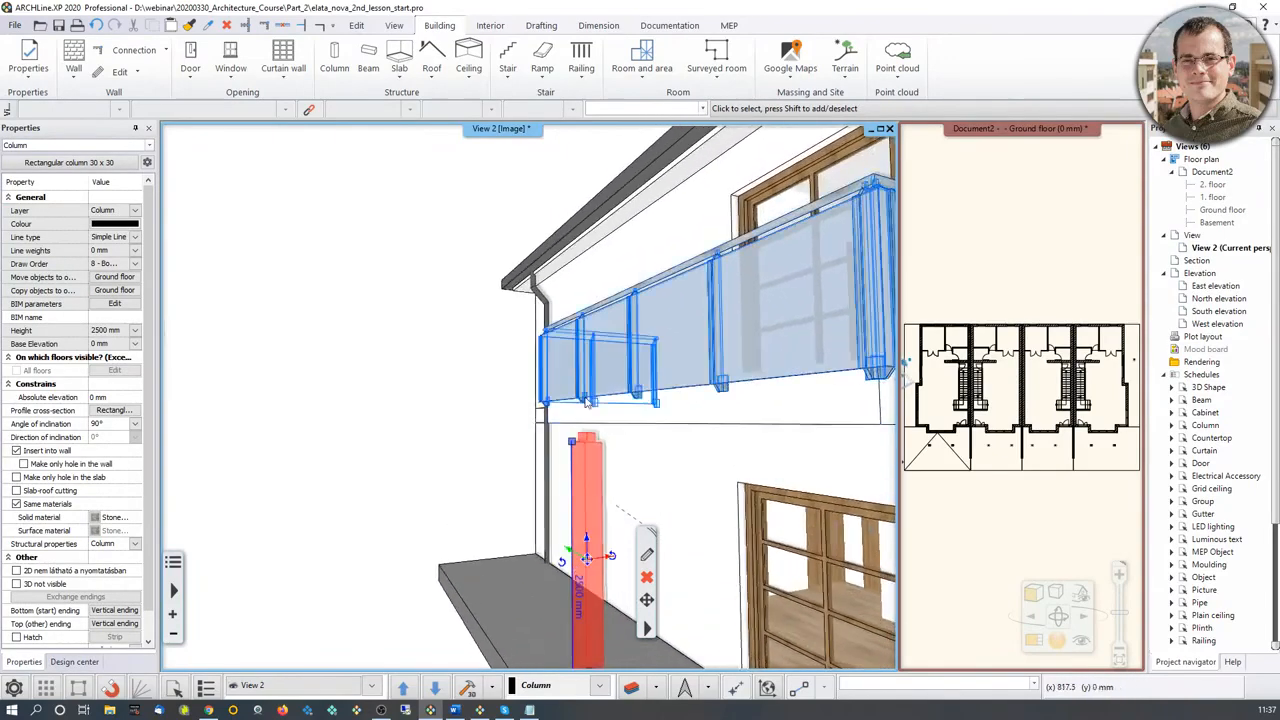
Step: Adjust the side column's height in its properties so its top block meets the underside of the balcony
{"action": "scroll", "coordinate": [587, 402], "scroll_direction": "up", "scroll_amount": 2}
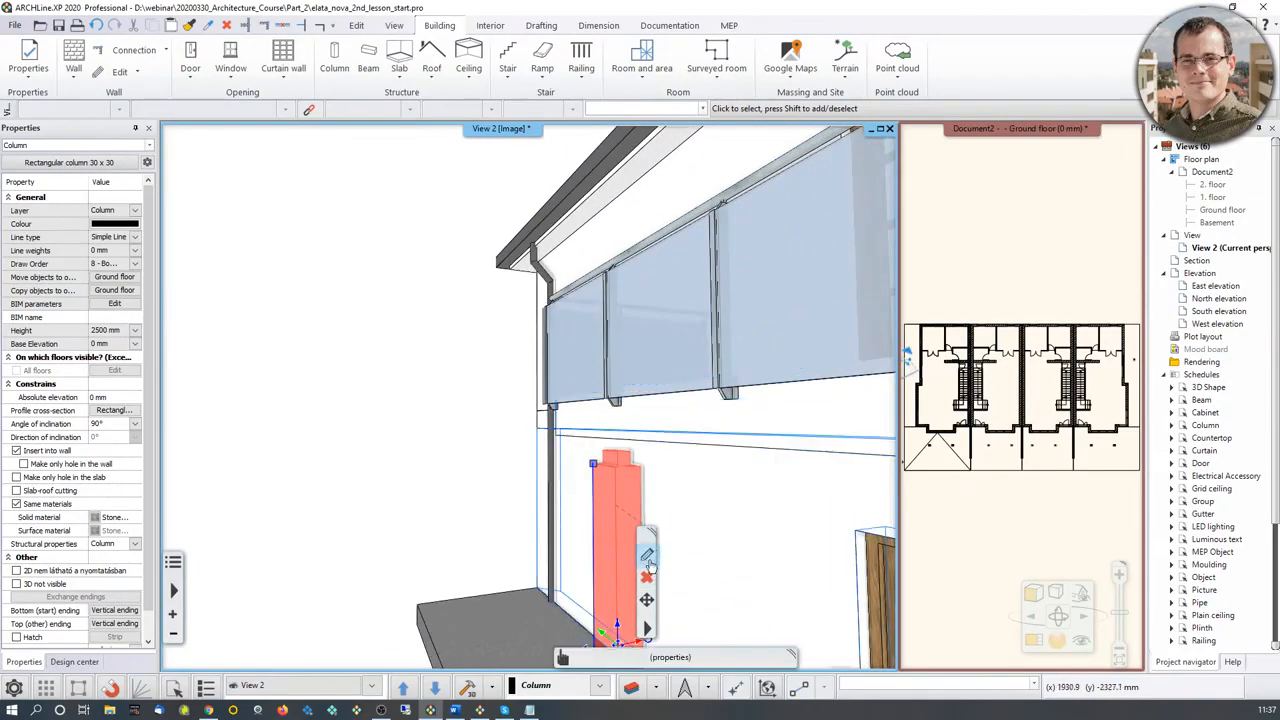
{"action": "left_click", "coordinate": [648, 555]}
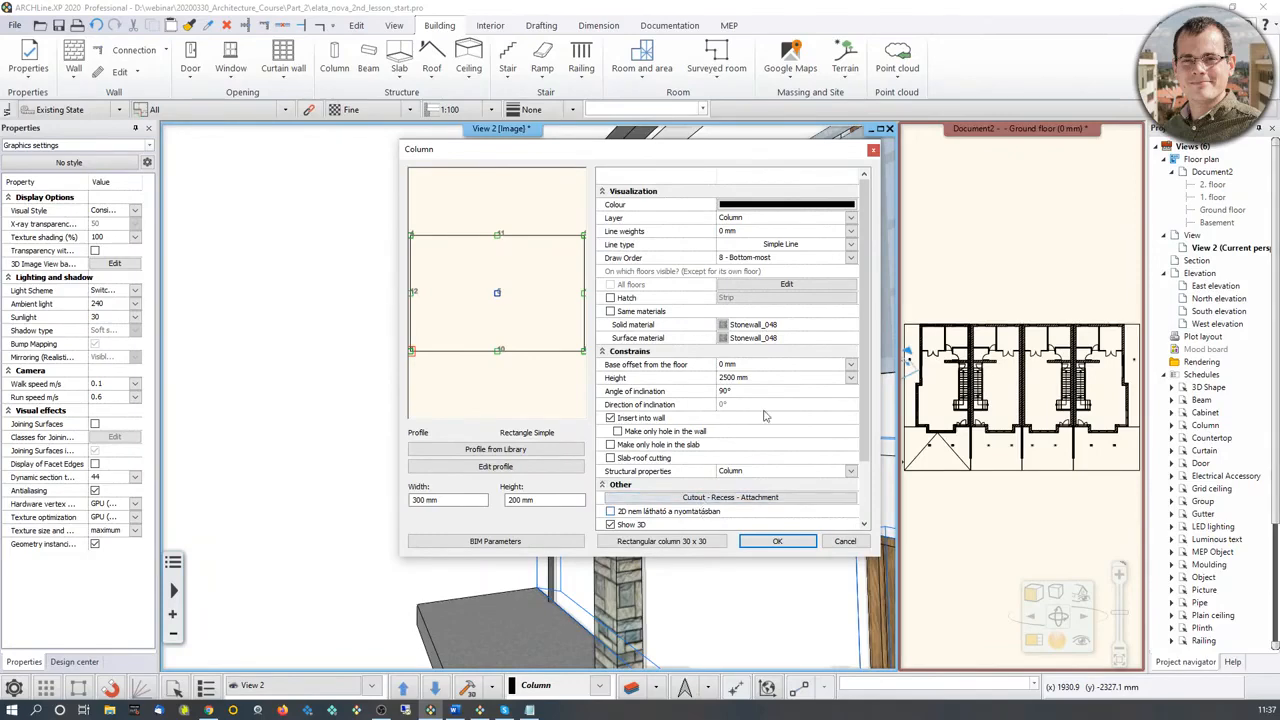
{"action": "left_click_drag", "start_coordinate": [721, 148], "coordinate": [1066, 133]}
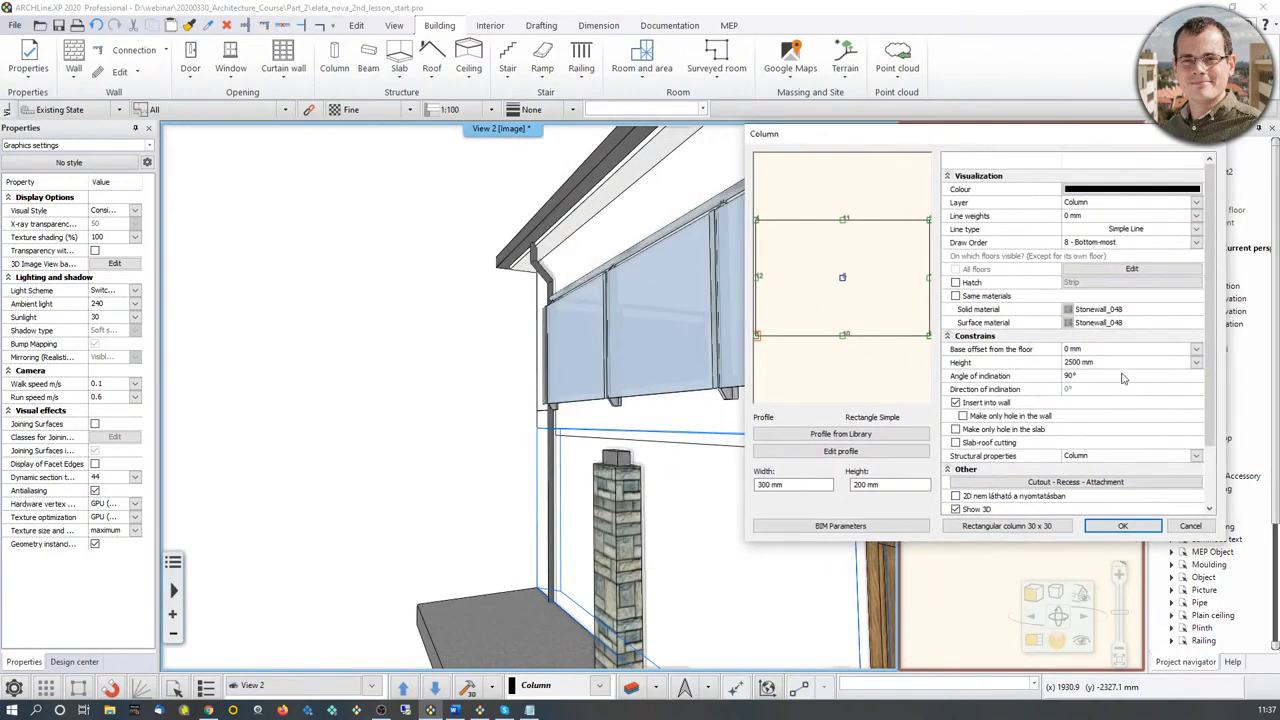
{"action": "left_click", "coordinate": [1075, 362]}
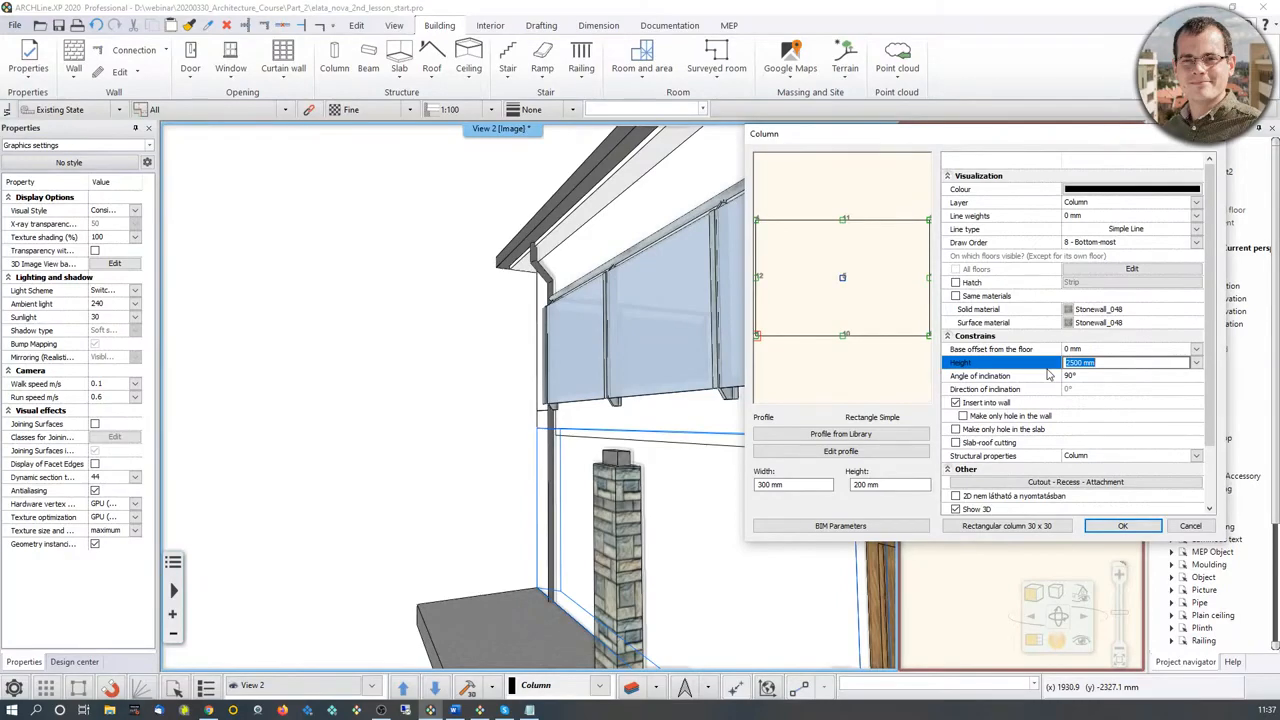
{"action": "type", "text": "2600"}
{"action": "left_click", "coordinate": [1122, 526]}
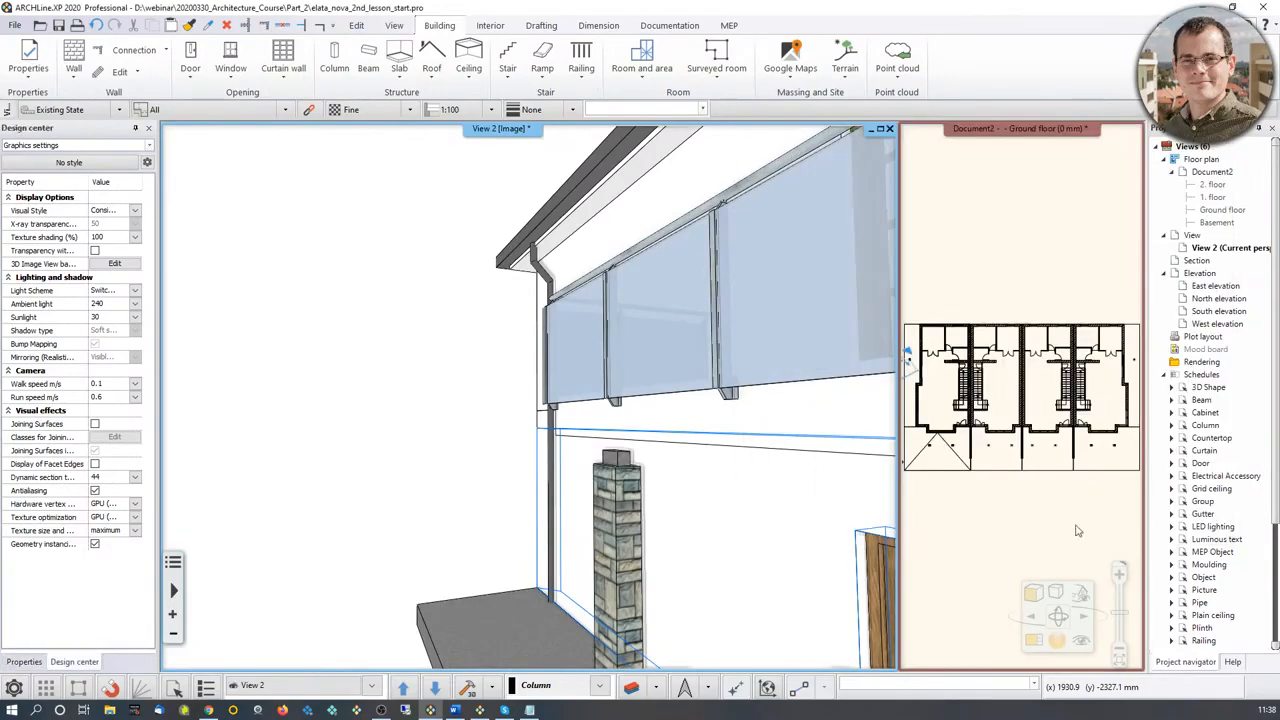
Step: Examine the placed columns beneath the balcony and terrace roof, and the whole house from outside and above
{"action": "scroll", "coordinate": [685, 543], "scroll_direction": "down", "scroll_amount": 6}
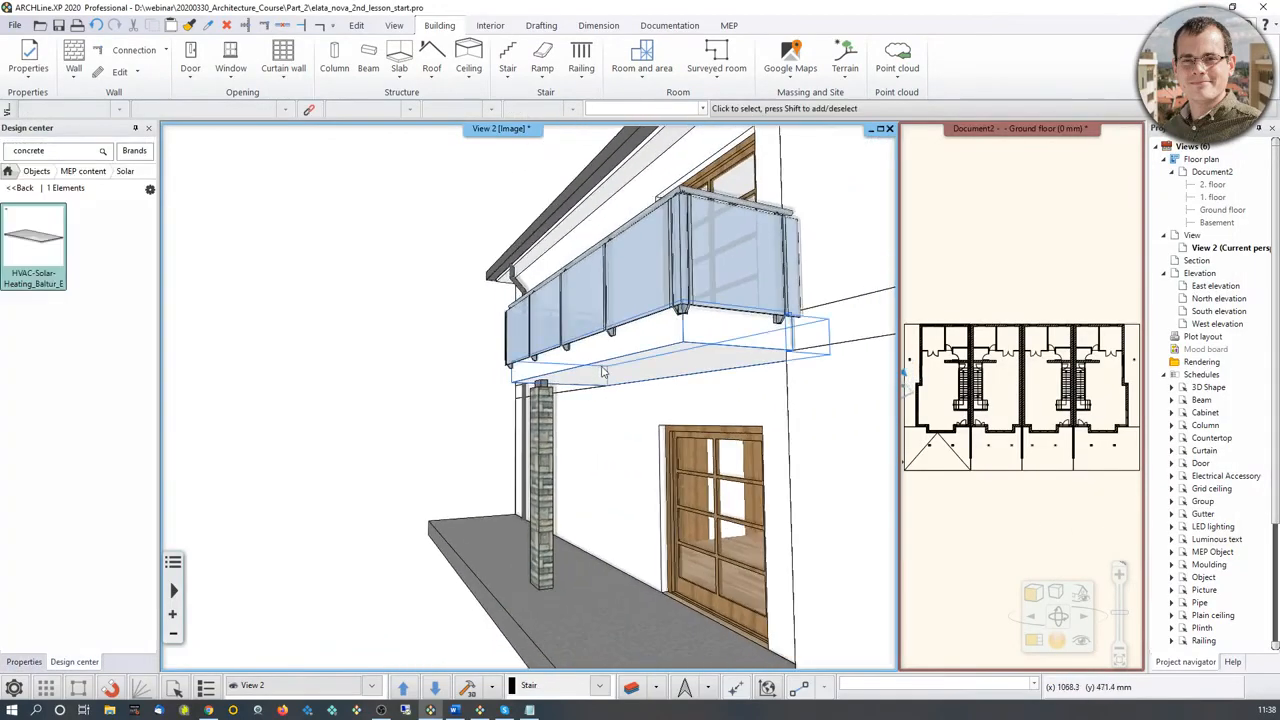
{"action": "scroll", "coordinate": [641, 377], "scroll_direction": "down", "scroll_amount": 4}
{"action": "middle_click_drag", "start_coordinate": [749, 358], "coordinate": [480, 470]}
{"action": "scroll", "coordinate": [622, 411], "scroll_direction": "down", "scroll_amount": 3}
{"action": "middle_click_drag", "start_coordinate": [500, 270], "coordinate": [617, 298]}
{"action": "middle_click_drag", "start_coordinate": [430, 300], "coordinate": [545, 330]}
{"action": "middle_click_drag", "start_coordinate": [470, 300], "coordinate": [670, 696]}
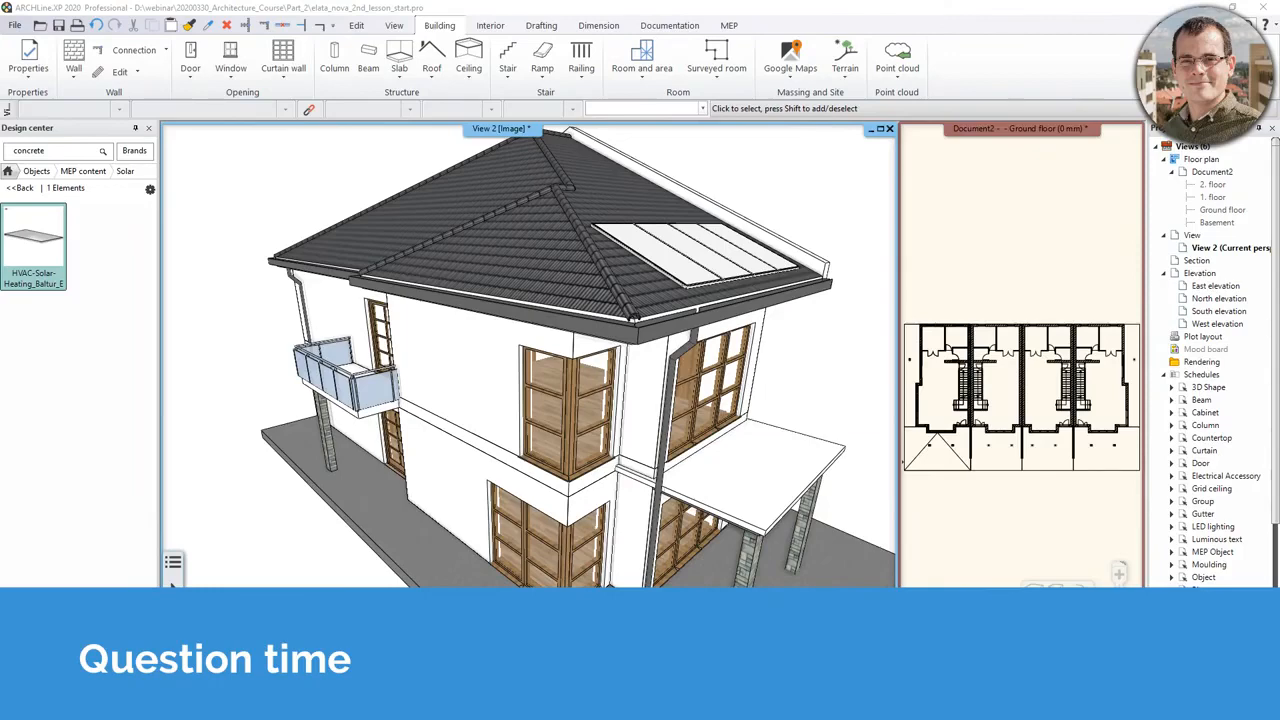
{"action": "middle_click_drag", "start_coordinate": [500, 285], "coordinate": [526, 500]}
Step: Examine the reference points for roof elevation in the roof's general properties, and leave them without making changes
{"action": "left_click", "coordinate": [587, 317]}
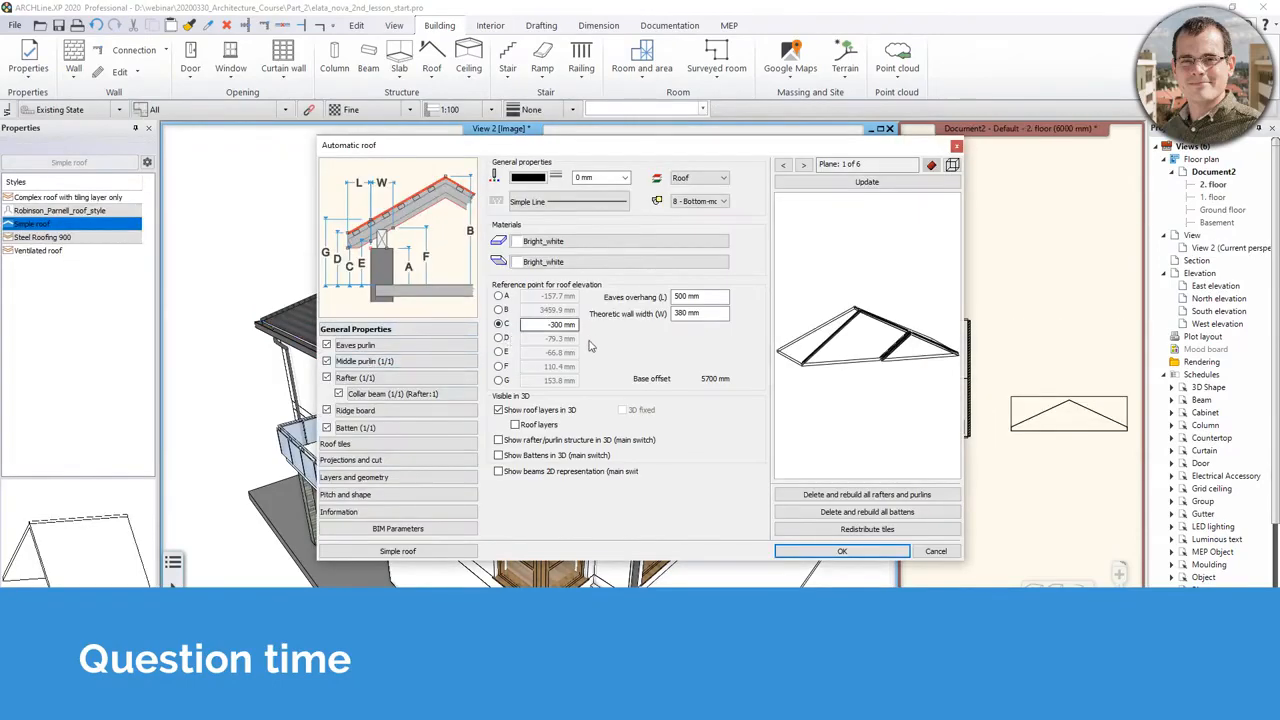
{"action": "scroll", "coordinate": [398, 284], "scroll_direction": "down", "scroll_amount": 1}
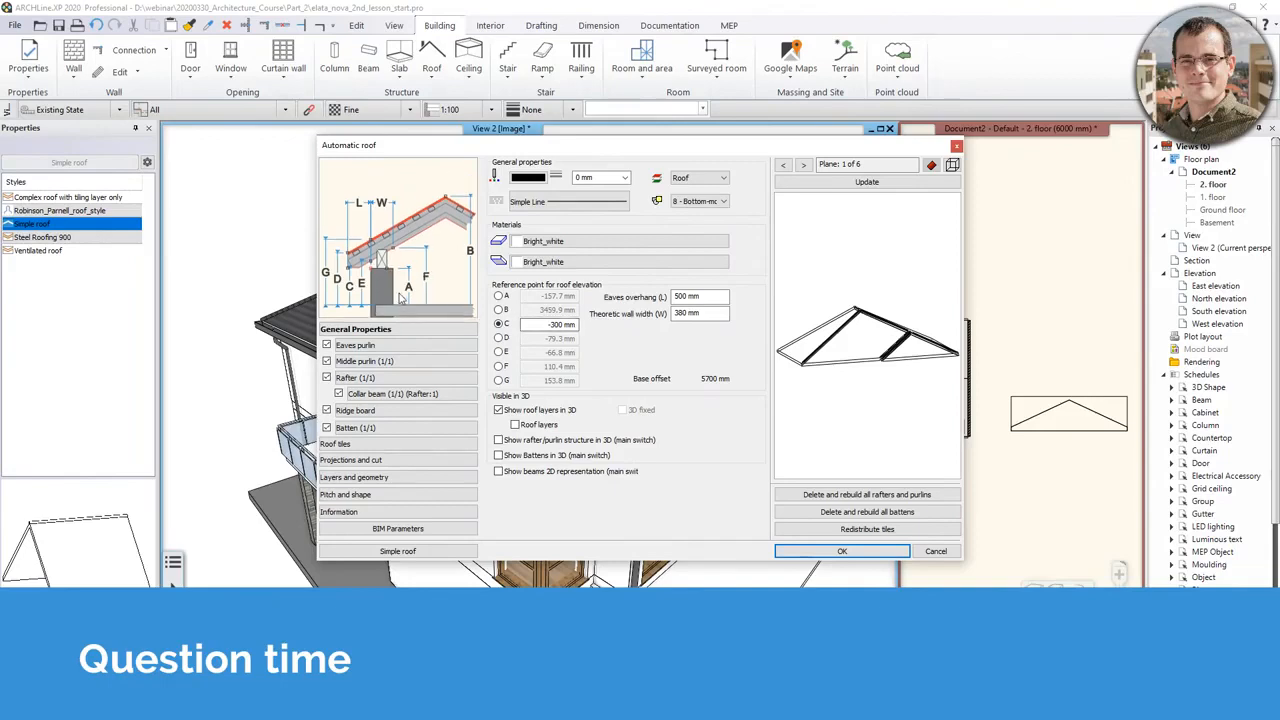
{"action": "scroll", "coordinate": [397, 285], "scroll_direction": "up", "scroll_amount": 3}
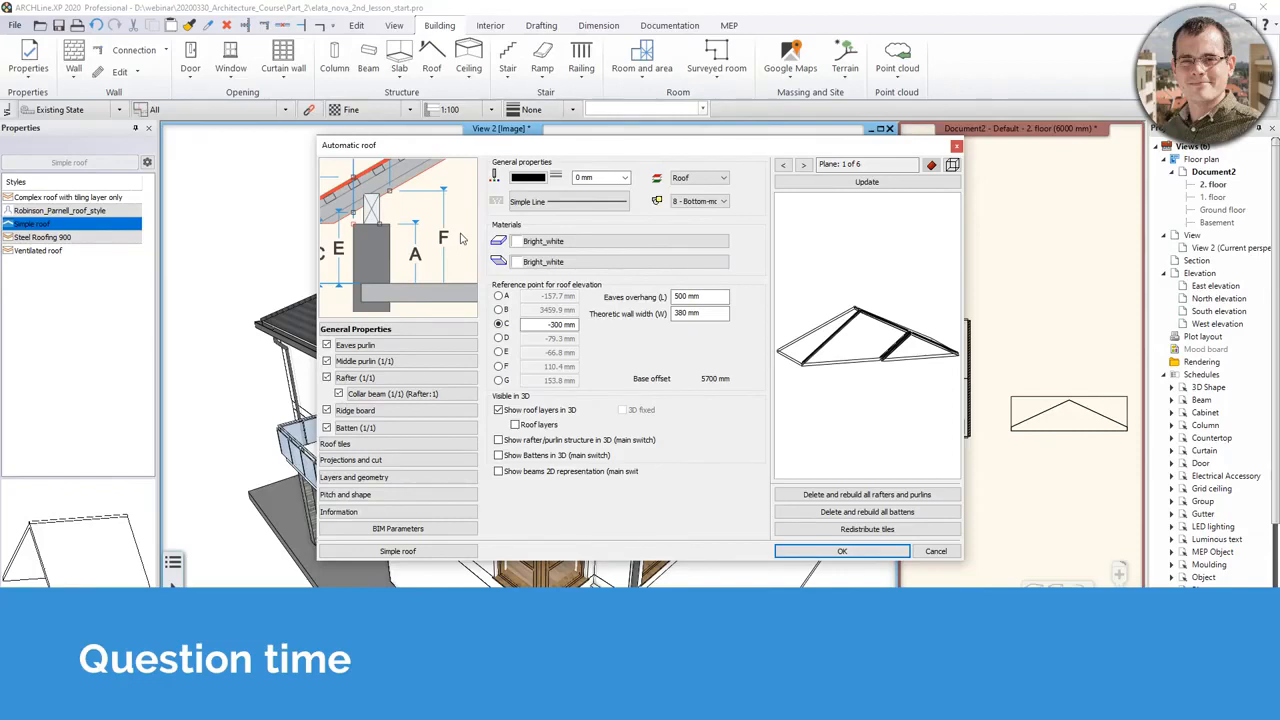
{"action": "left_click", "coordinate": [957, 147]}
Step: Delete the gutter system with its downpipes from the roof eaves
{"action": "scroll", "coordinate": [558, 425], "scroll_direction": "up", "scroll_amount": 2}
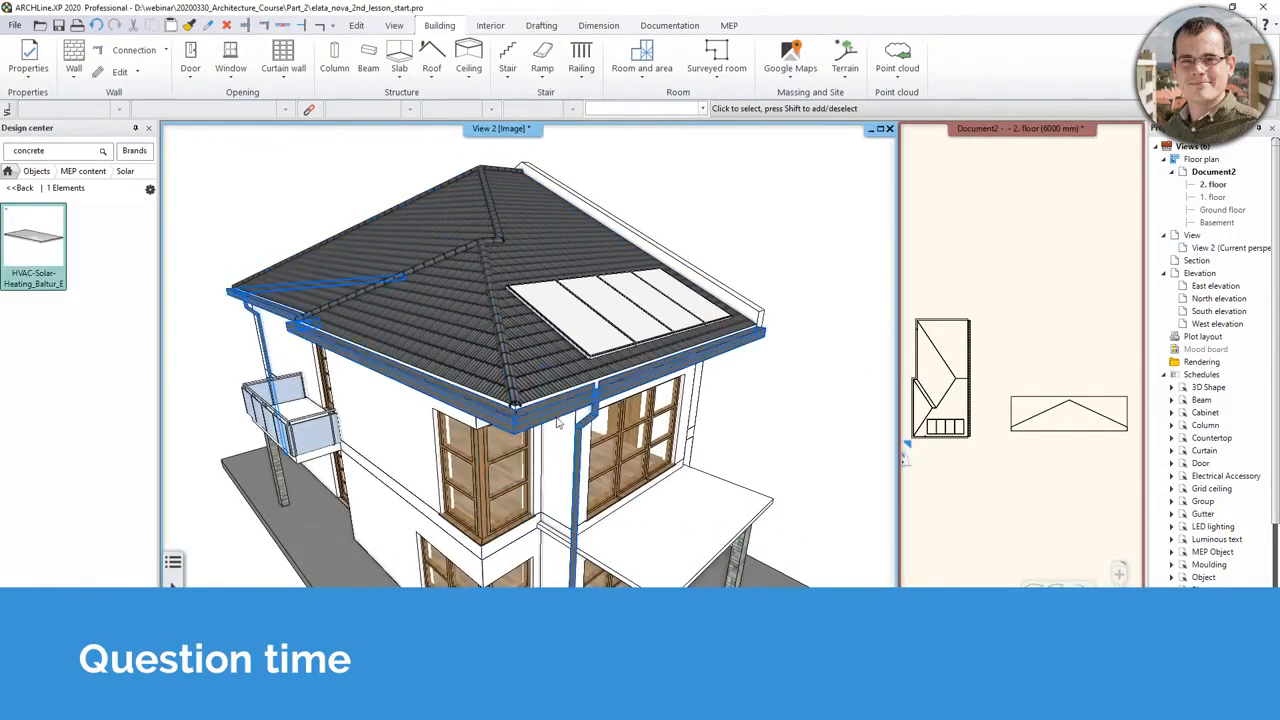
{"action": "left_click", "coordinate": [593, 424]}
{"action": "key", "text": "Escape"}
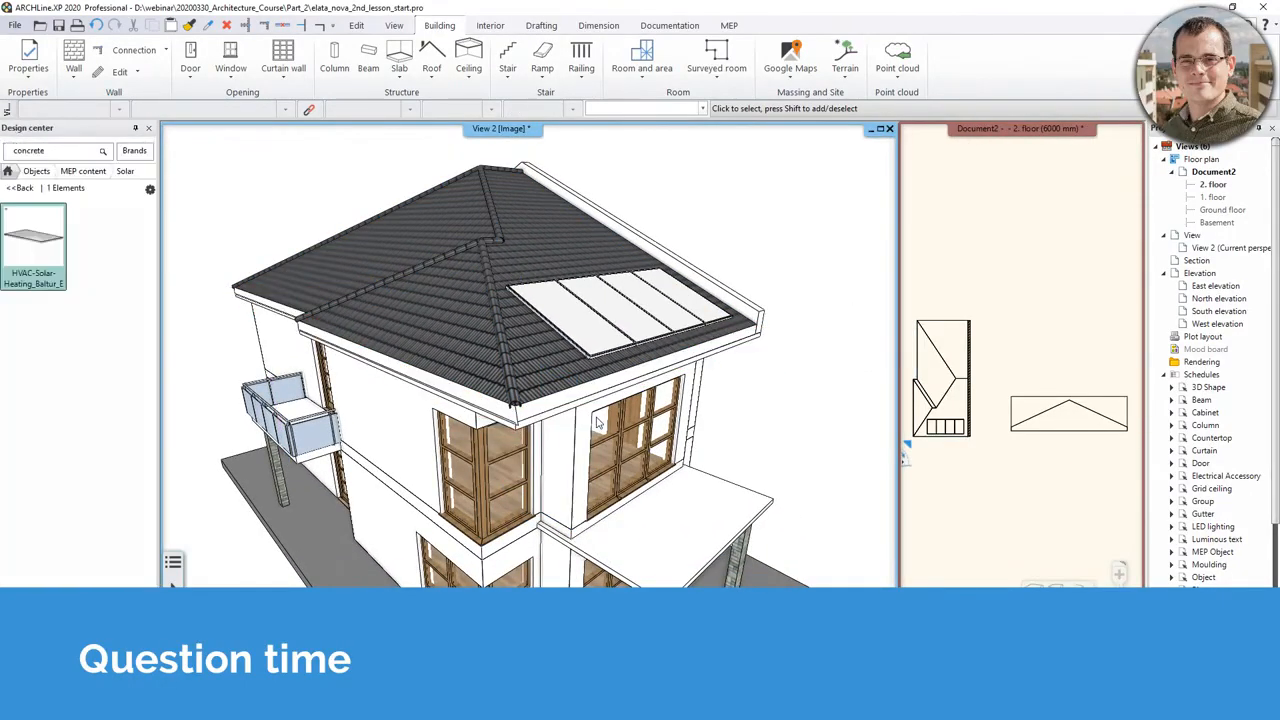
Step: Start a Sweep on the roof's fascia and draw the path's first segment from the fascia's far end to the roof corner
{"action": "scroll", "coordinate": [597, 424], "scroll_direction": "up", "scroll_amount": 4}
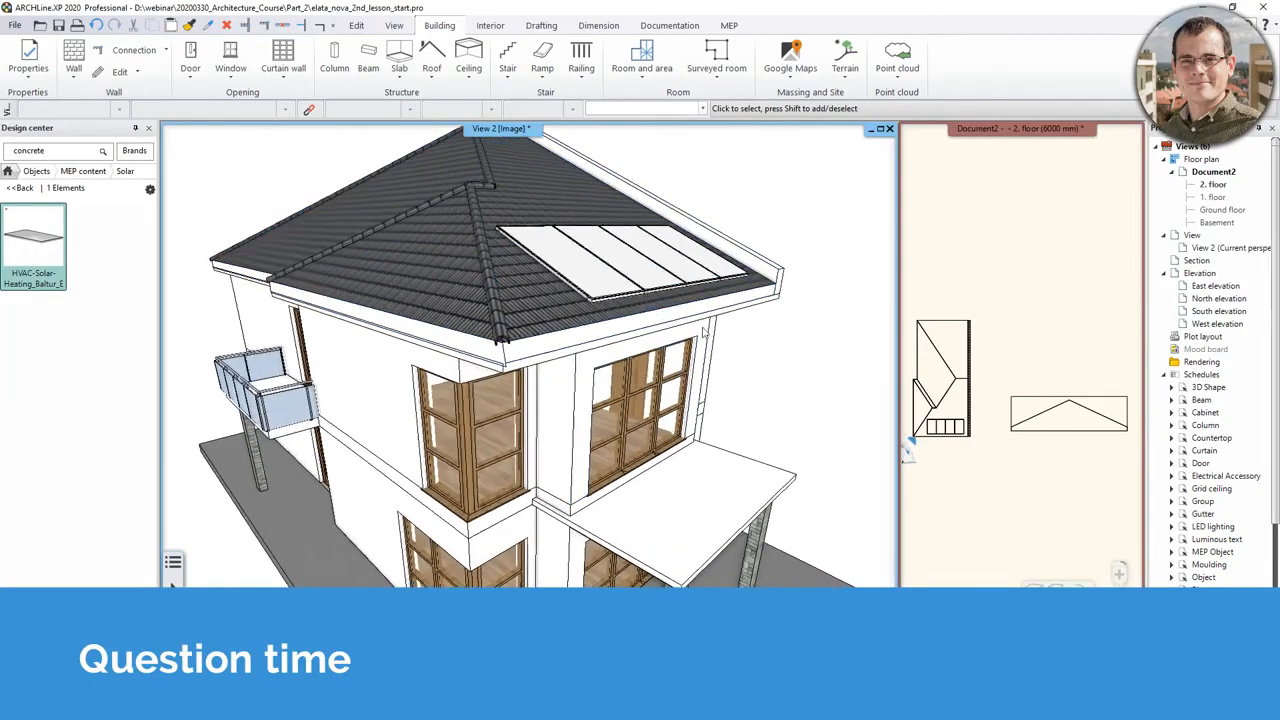
{"action": "middle_click_drag", "start_coordinate": [648, 345], "coordinate": [555, 221]}
{"action": "left_click", "coordinate": [490, 25]}
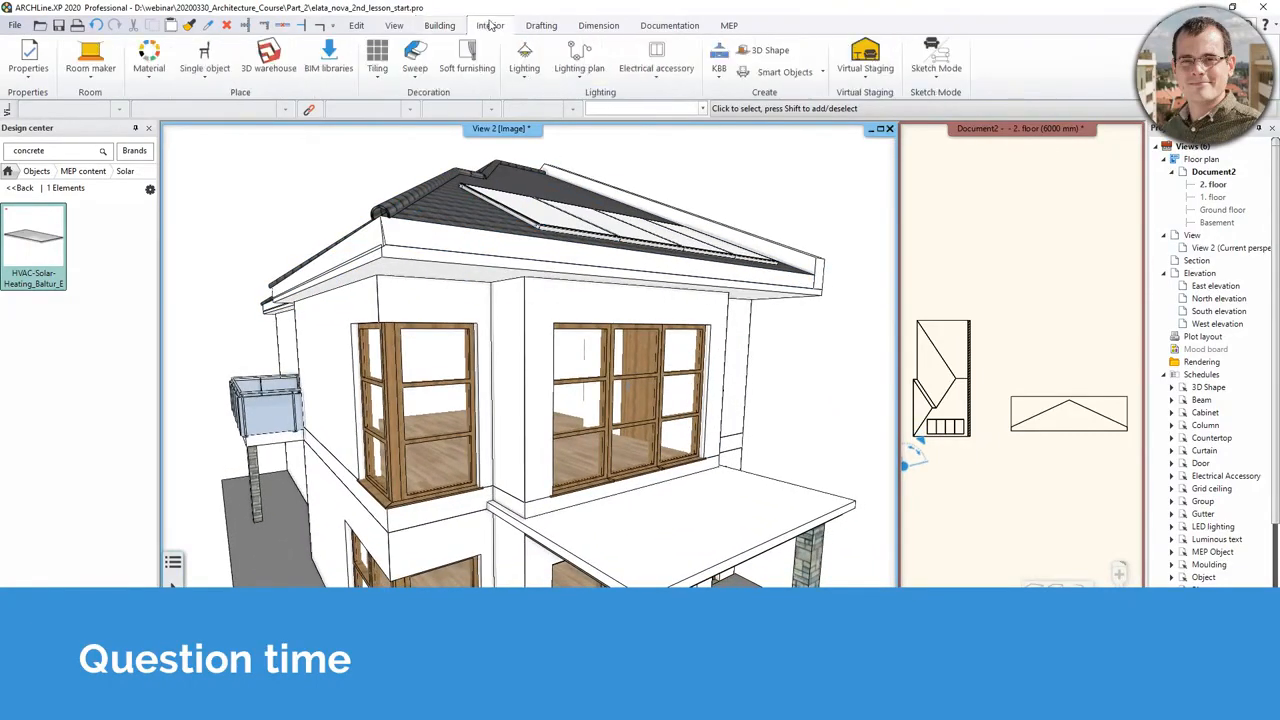
{"action": "left_click", "coordinate": [417, 84]}
{"action": "left_click", "coordinate": [445, 103]}
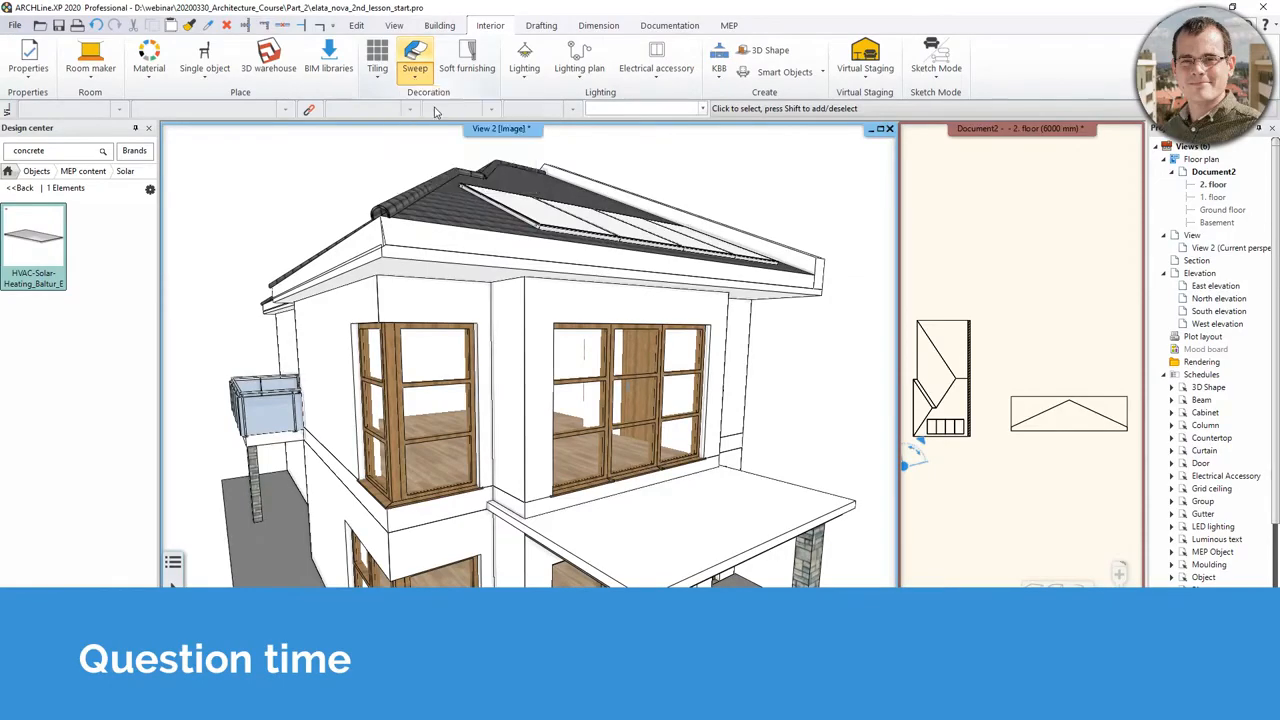
{"action": "scroll", "coordinate": [797, 291], "scroll_direction": "up", "scroll_amount": 2}
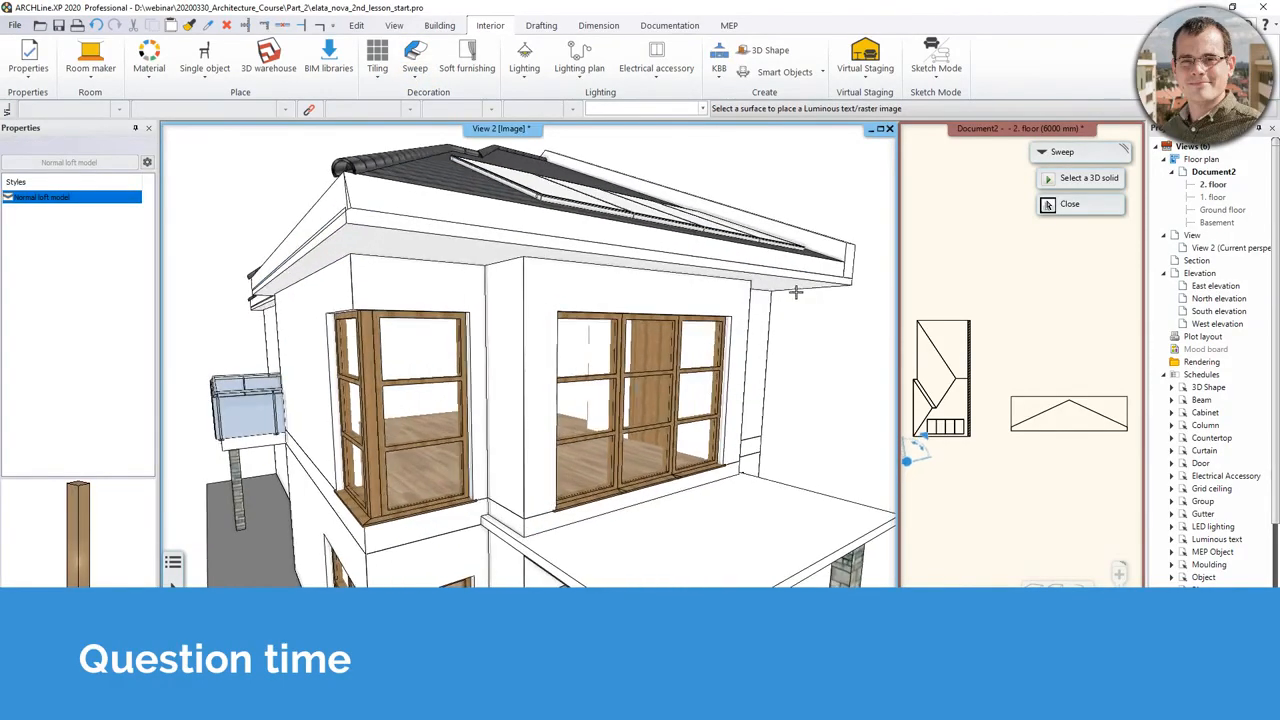
{"action": "left_click", "coordinate": [843, 276]}
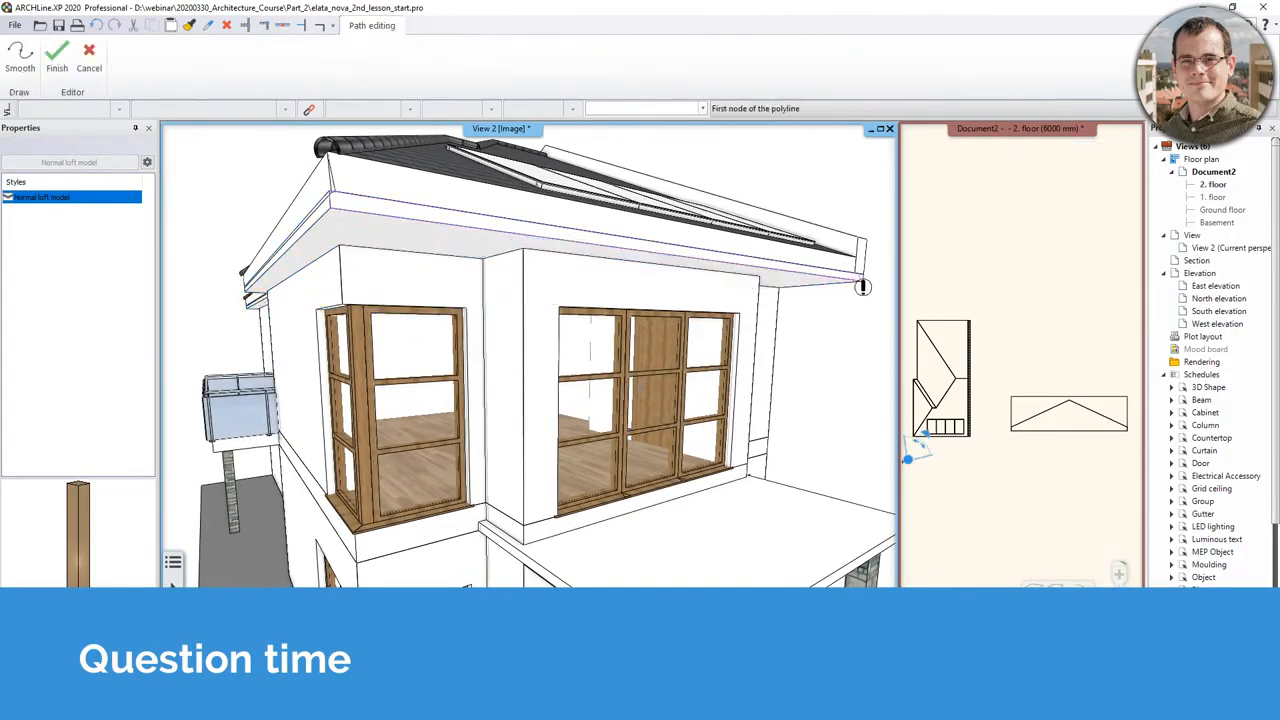
{"action": "left_click", "coordinate": [840, 273]}
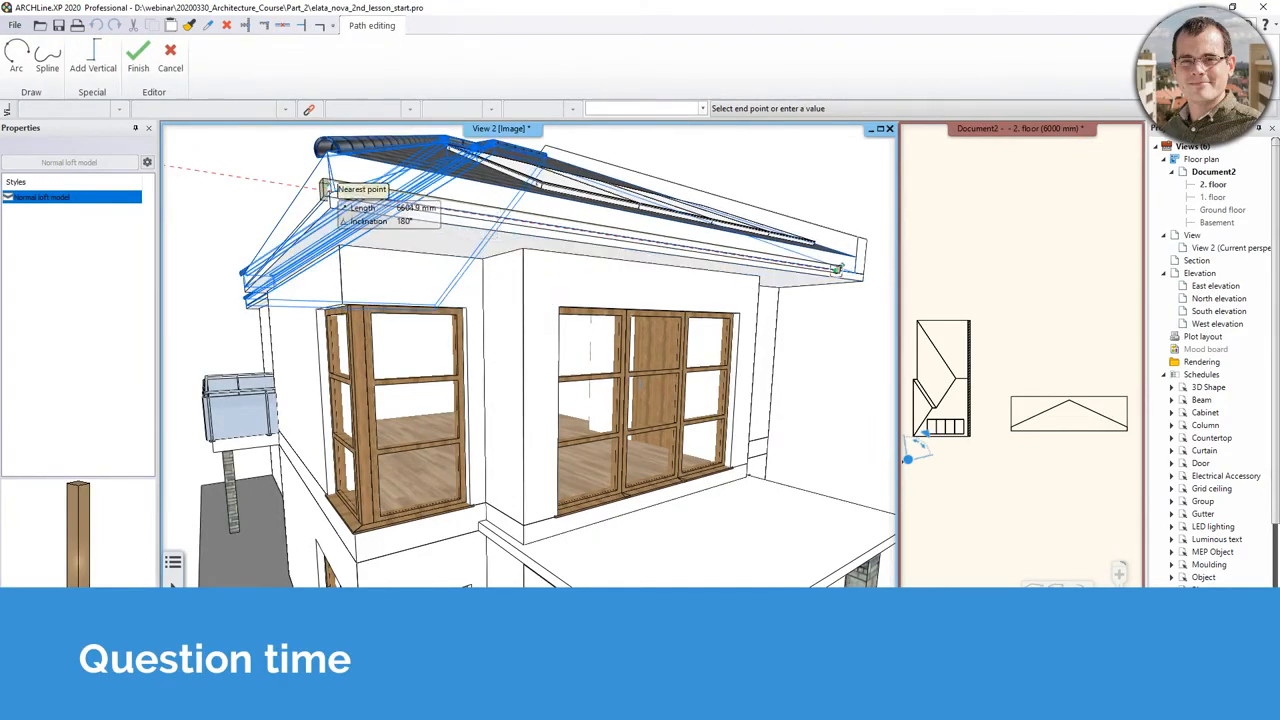
{"action": "left_click", "coordinate": [330, 188]}
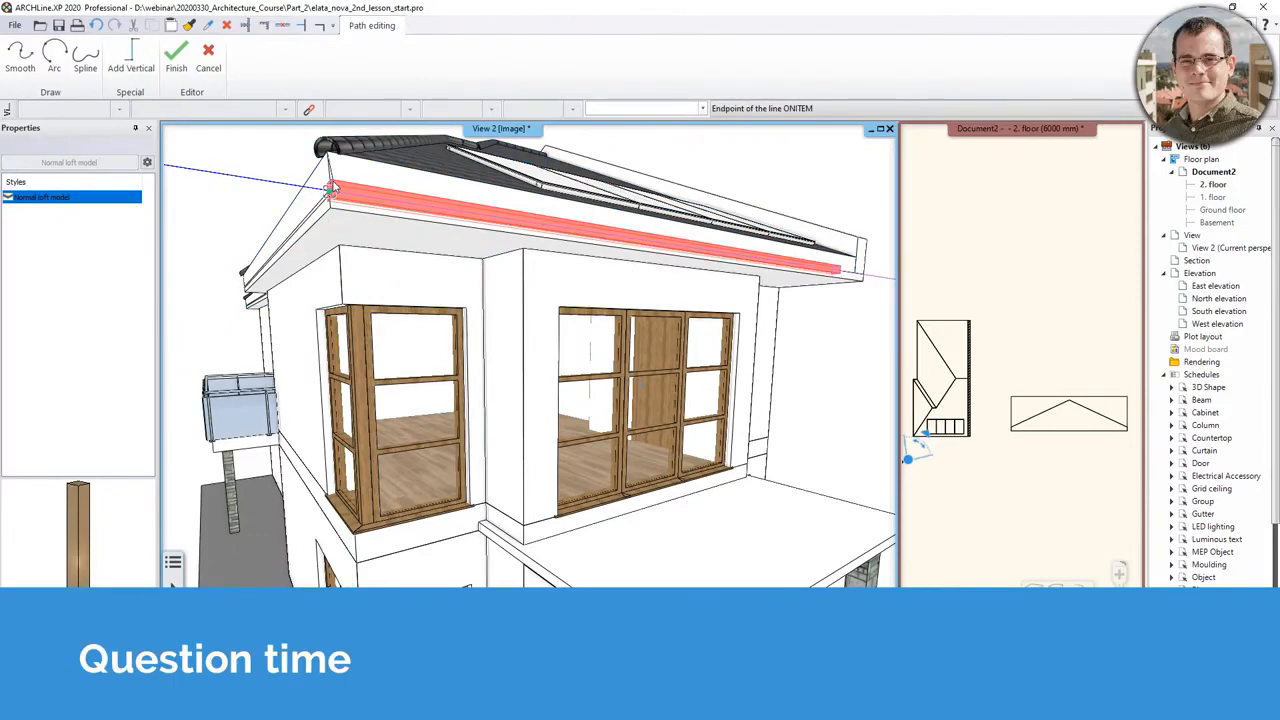
Step: Extend the sweep path around the roof corner along the adjoining fascia to its end, and finish the path
{"action": "middle_click_drag", "start_coordinate": [334, 188], "coordinate": [520, 195]}
{"action": "middle_click_drag", "start_coordinate": [314, 284], "coordinate": [308, 285]}
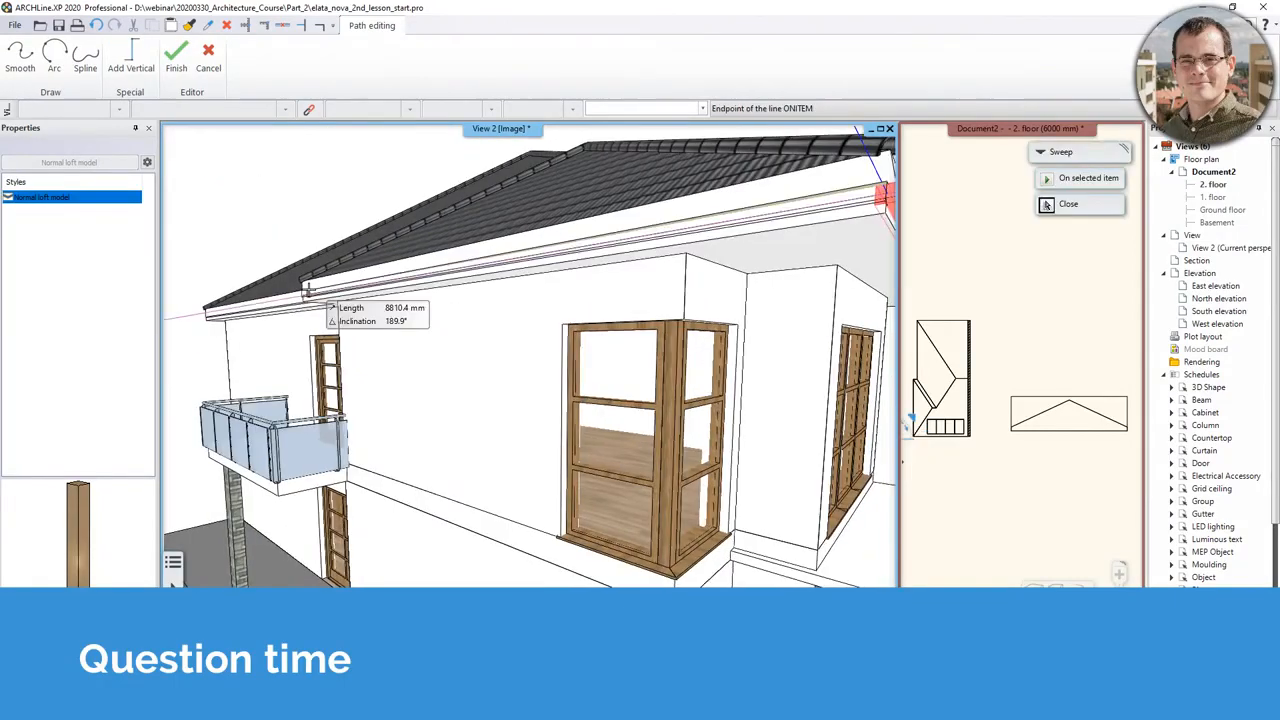
{"action": "left_click", "coordinate": [312, 291]}
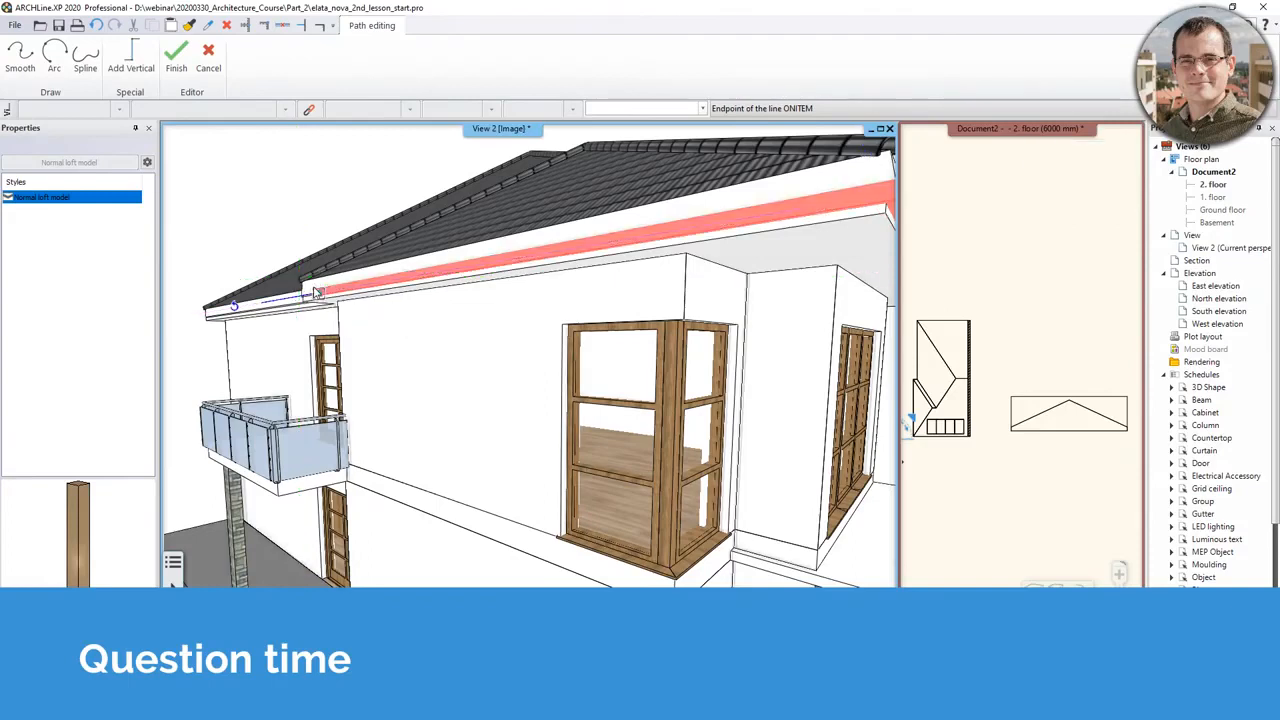
{"action": "key", "text": "Return"}
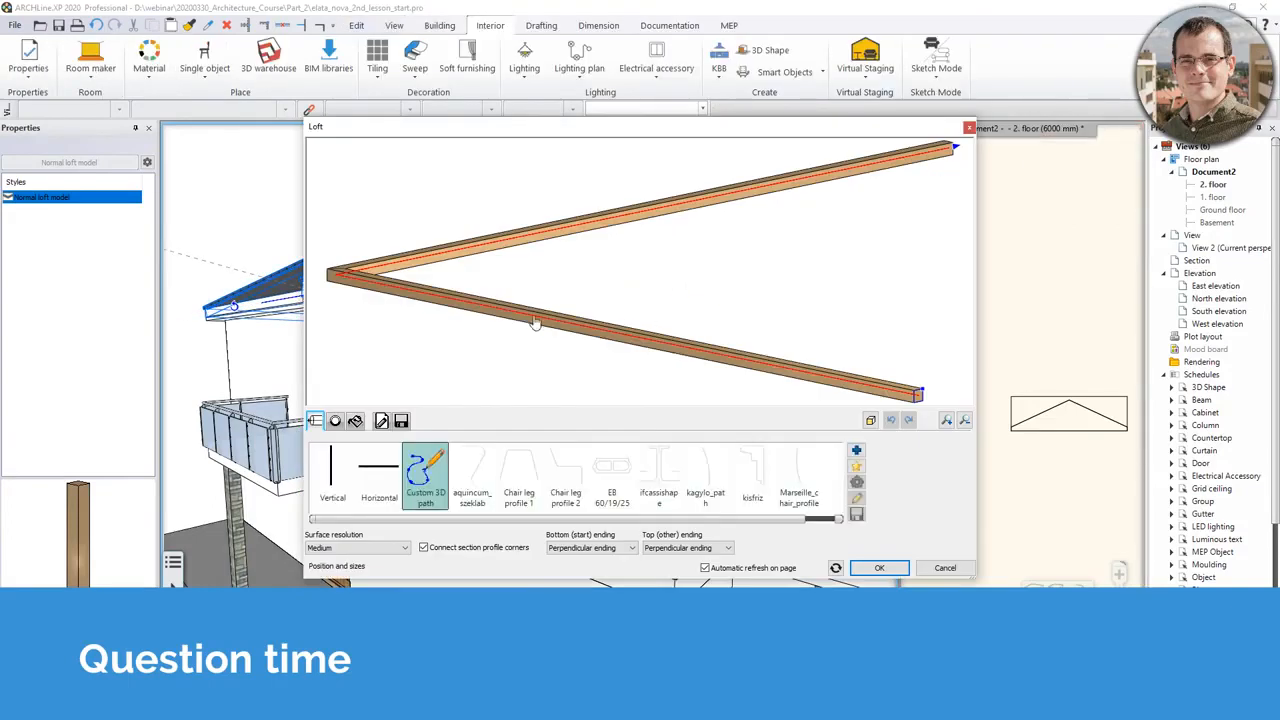
Step: Apply the kisfriz section profile to the sweep, place the moulding along the eaves, and undo it
{"action": "middle_click_drag", "start_coordinate": [534, 320], "coordinate": [548, 214]}
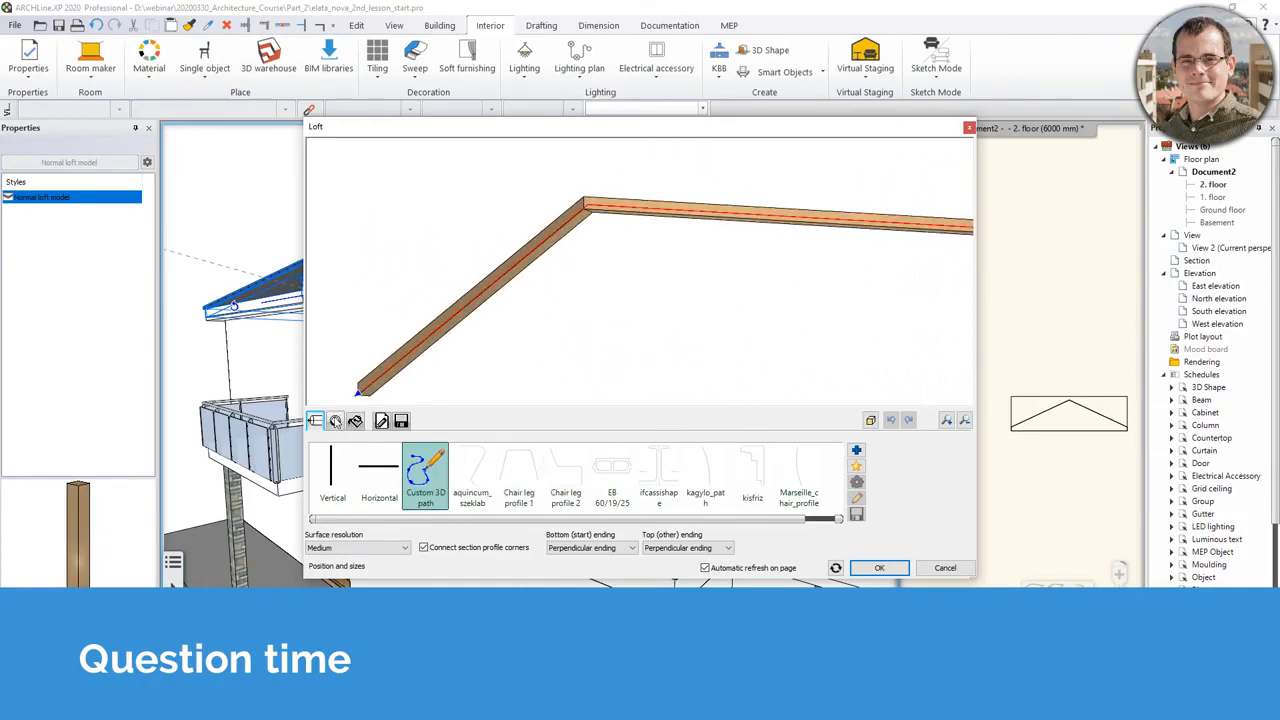
{"action": "left_click", "coordinate": [336, 421]}
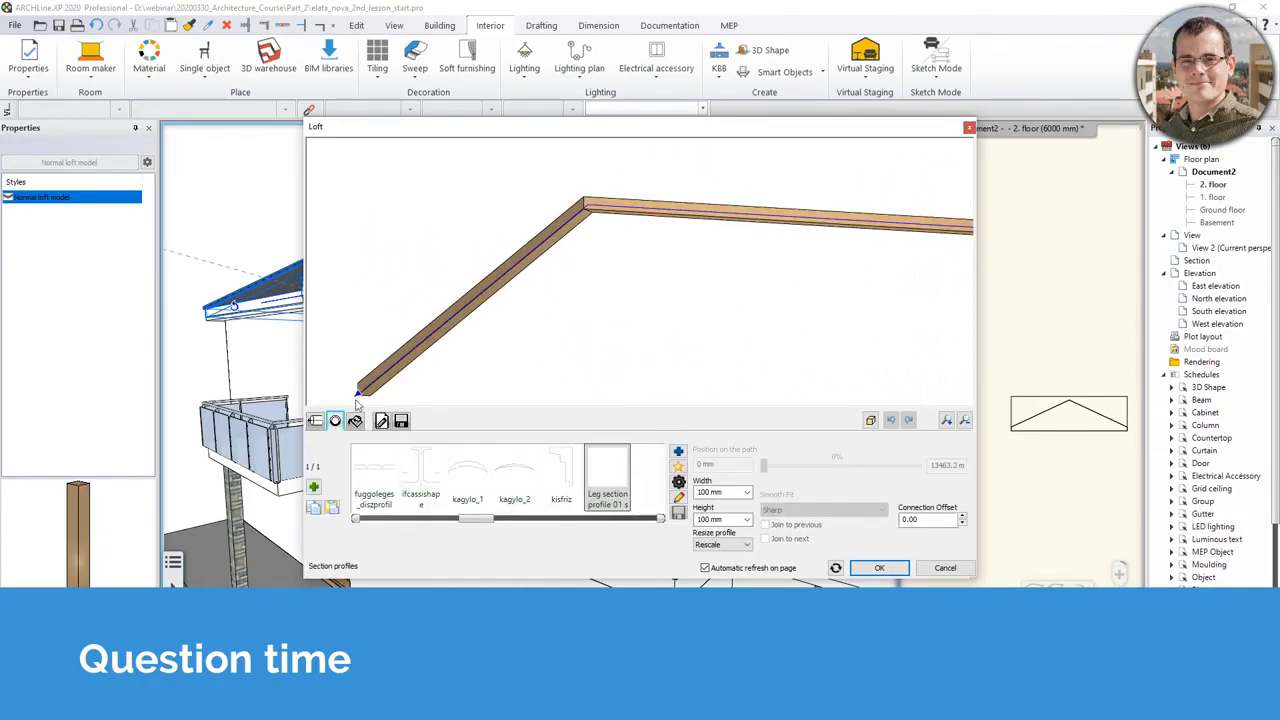
{"action": "left_click", "coordinate": [570, 482]}
{"action": "middle_click_drag", "start_coordinate": [631, 272], "coordinate": [568, 296]}
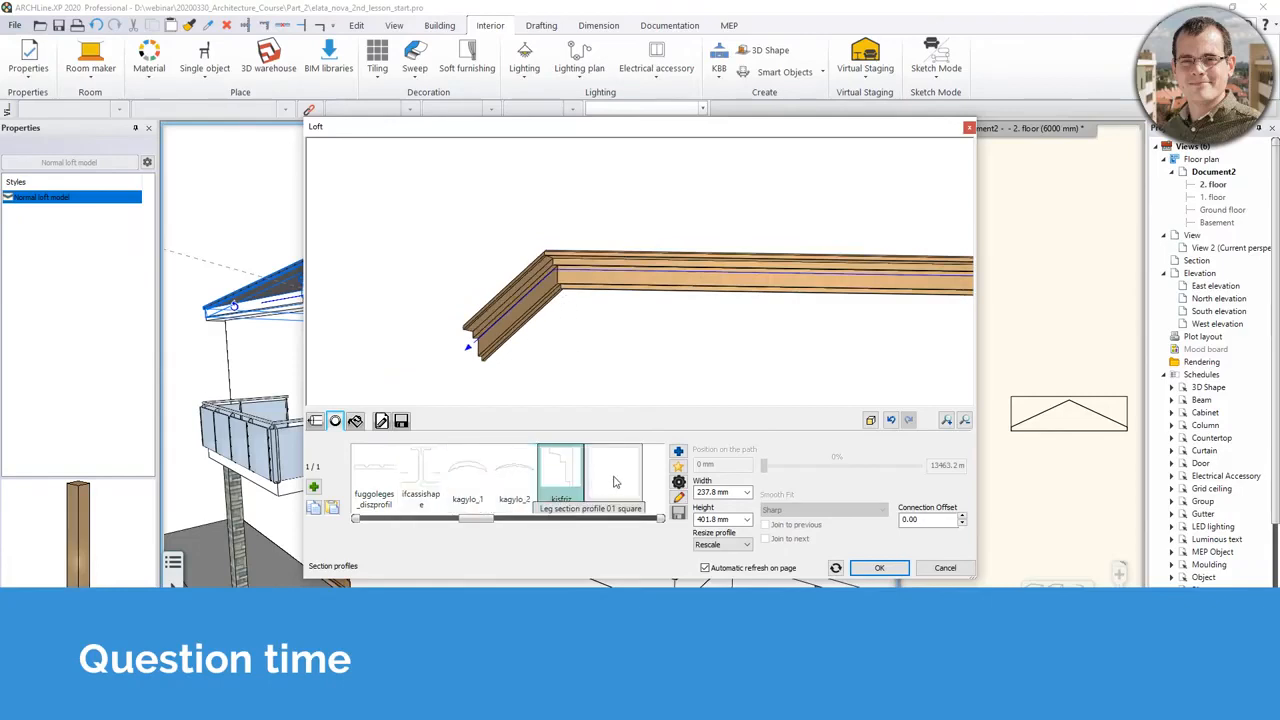
{"action": "middle_click_drag", "start_coordinate": [668, 302], "coordinate": [573, 299]}
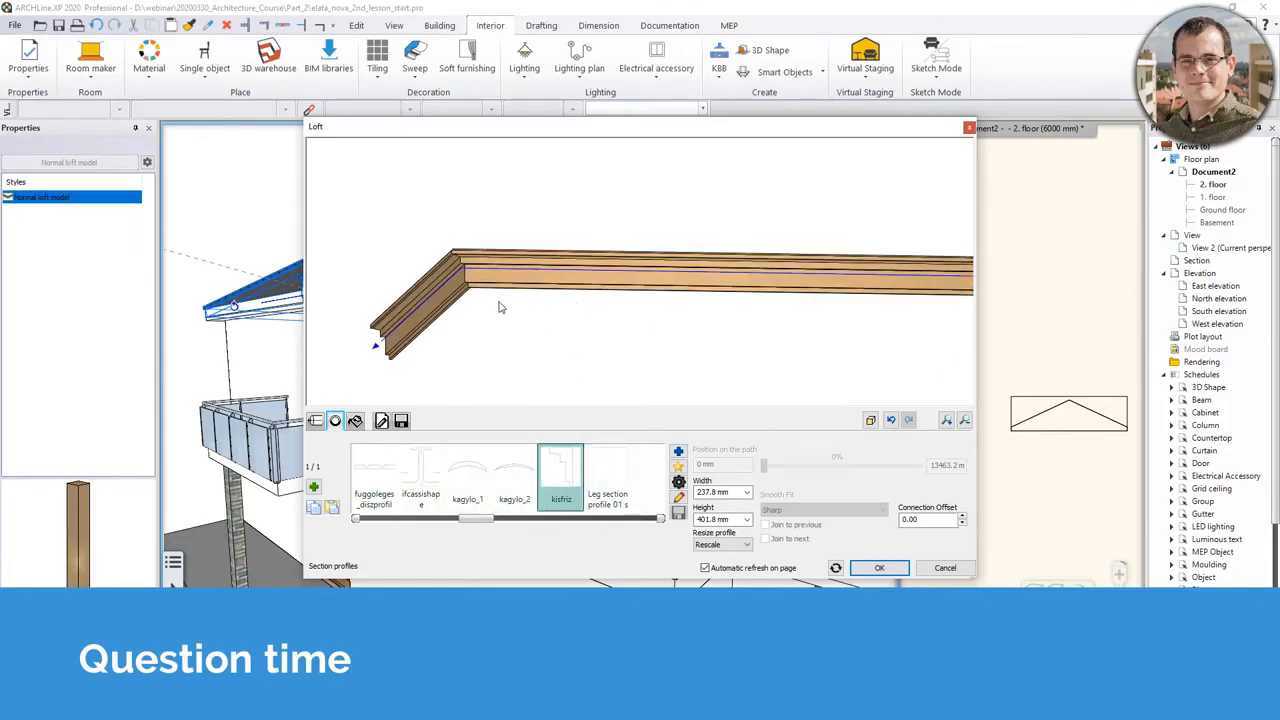
{"action": "middle_click_drag", "start_coordinate": [517, 252], "coordinate": [480, 283]}
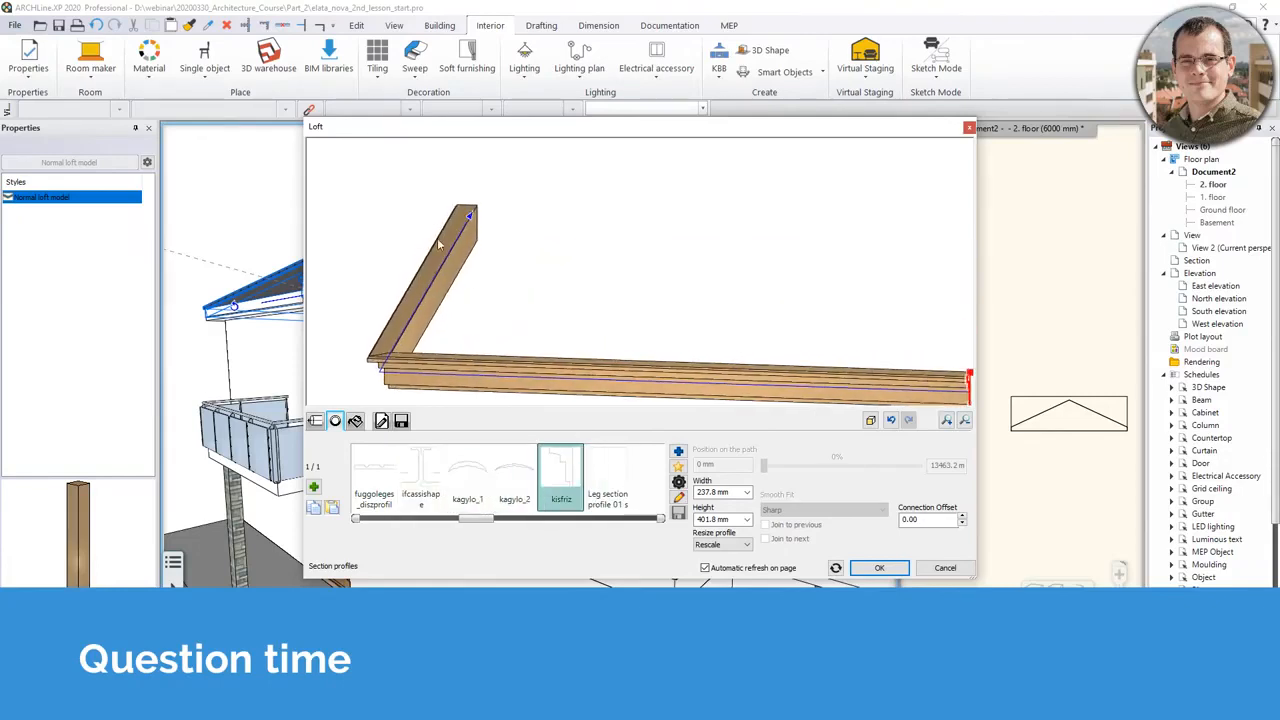
{"action": "middle_click_drag", "start_coordinate": [500, 368], "coordinate": [543, 331]}
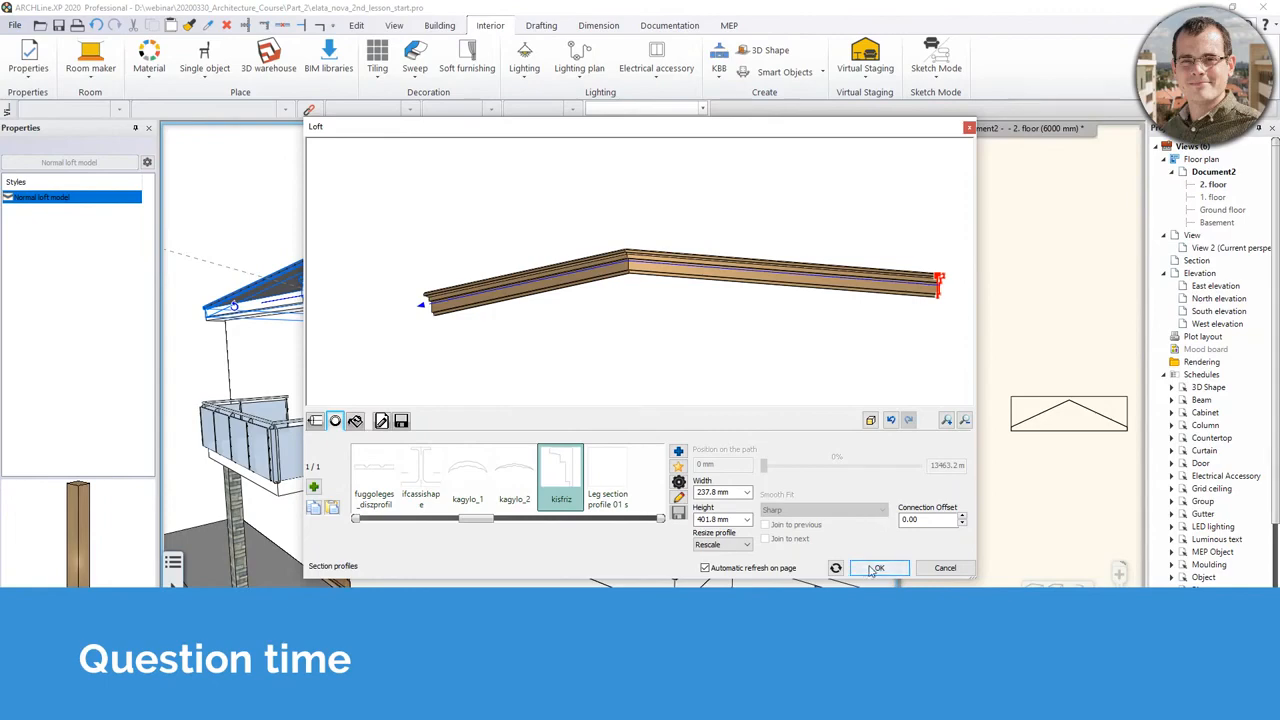
{"action": "left_click", "coordinate": [875, 568]}
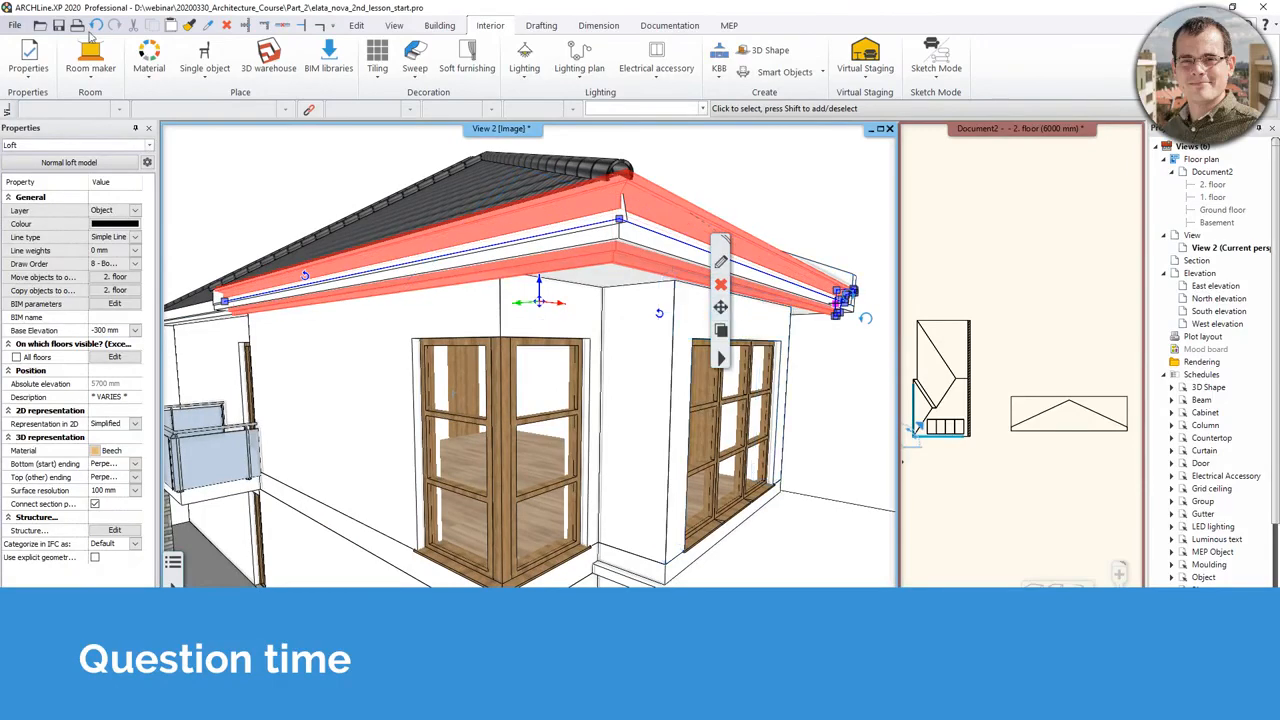
{"action": "left_click", "coordinate": [95, 26]}
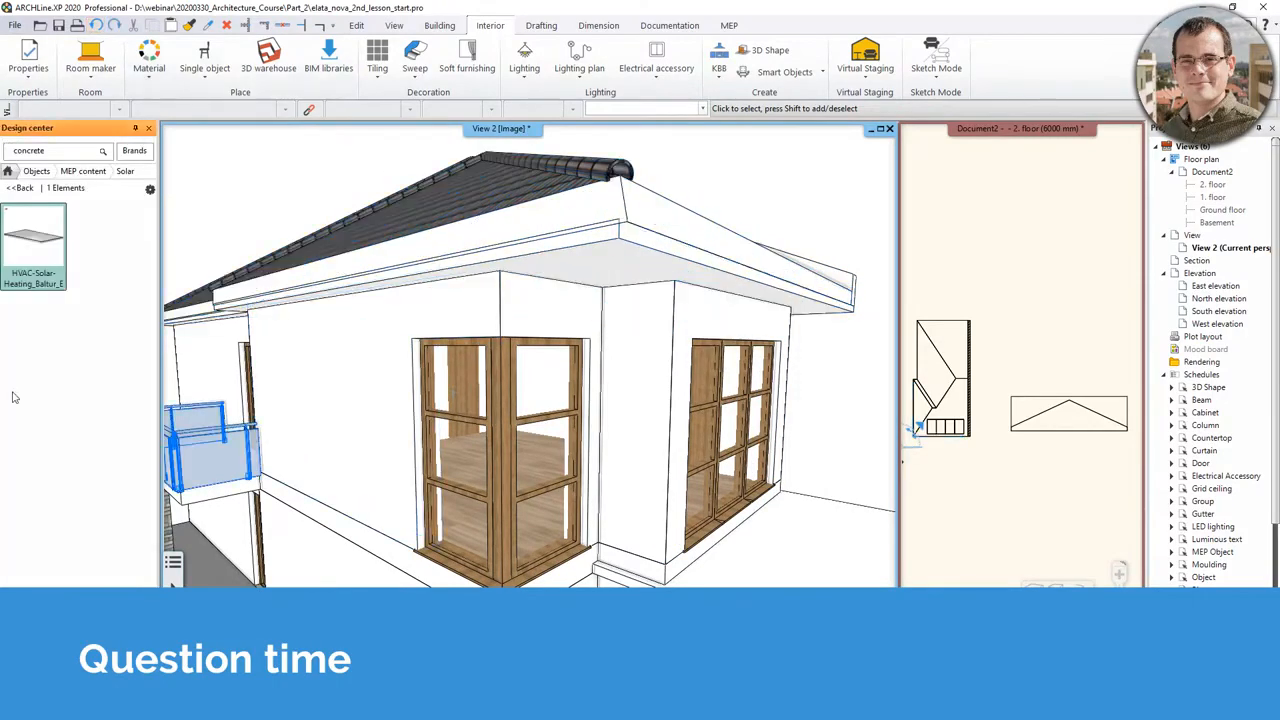